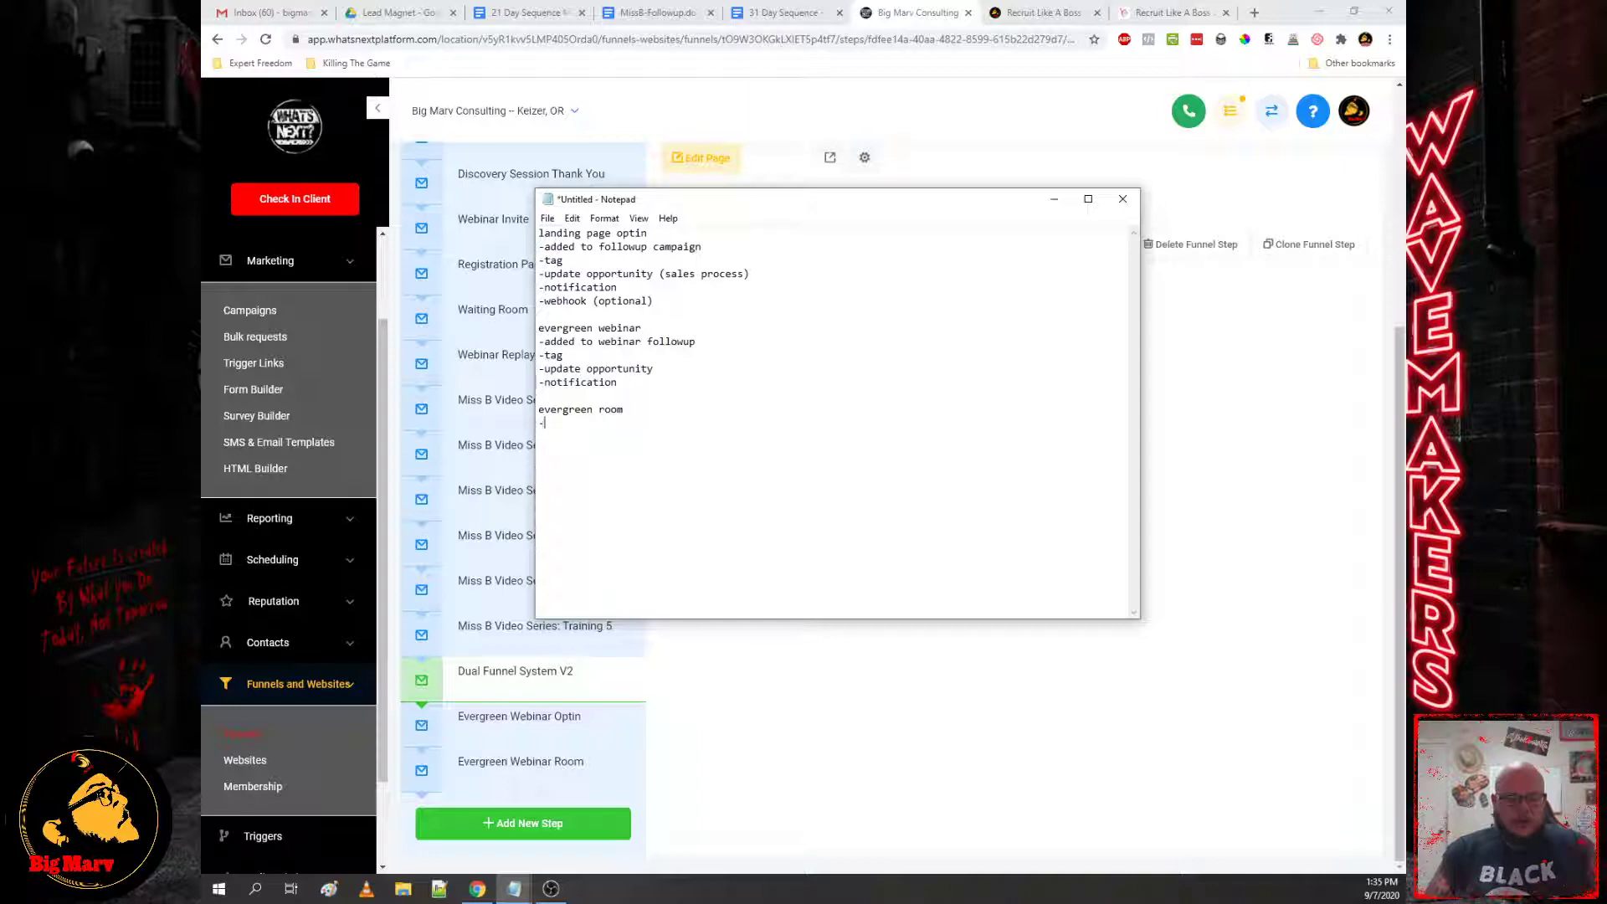
# Step: Add '-update opportunity' and '-tag' lines under the evergreen room heading
pyautogui.write('updatr')
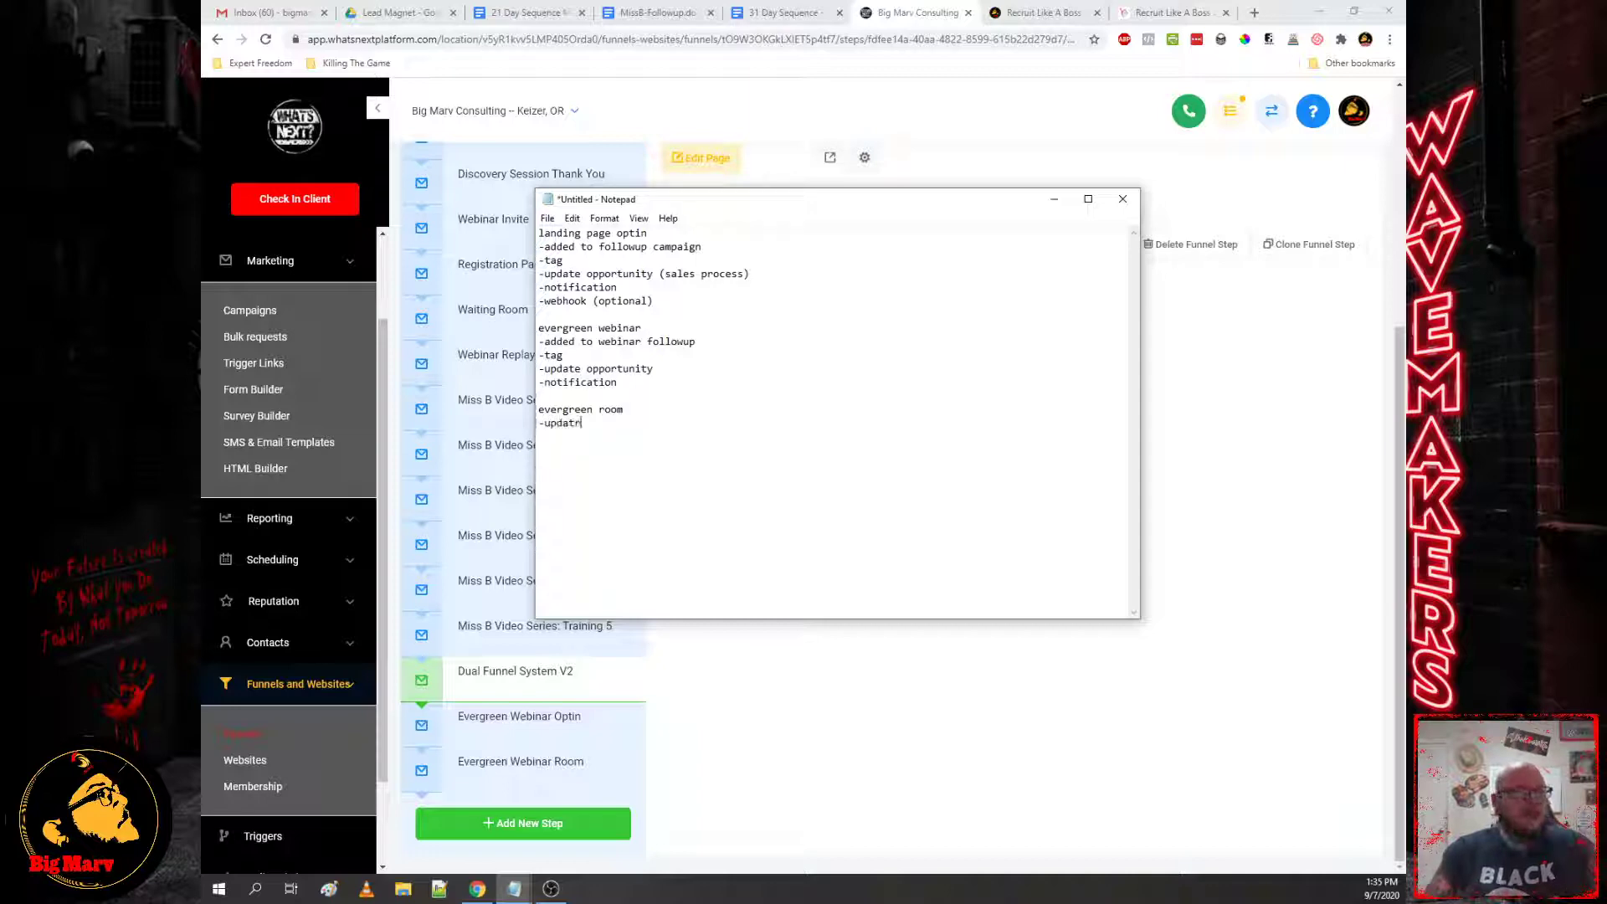
pyautogui.press('BackSpace')
pyautogui.write('e opp')
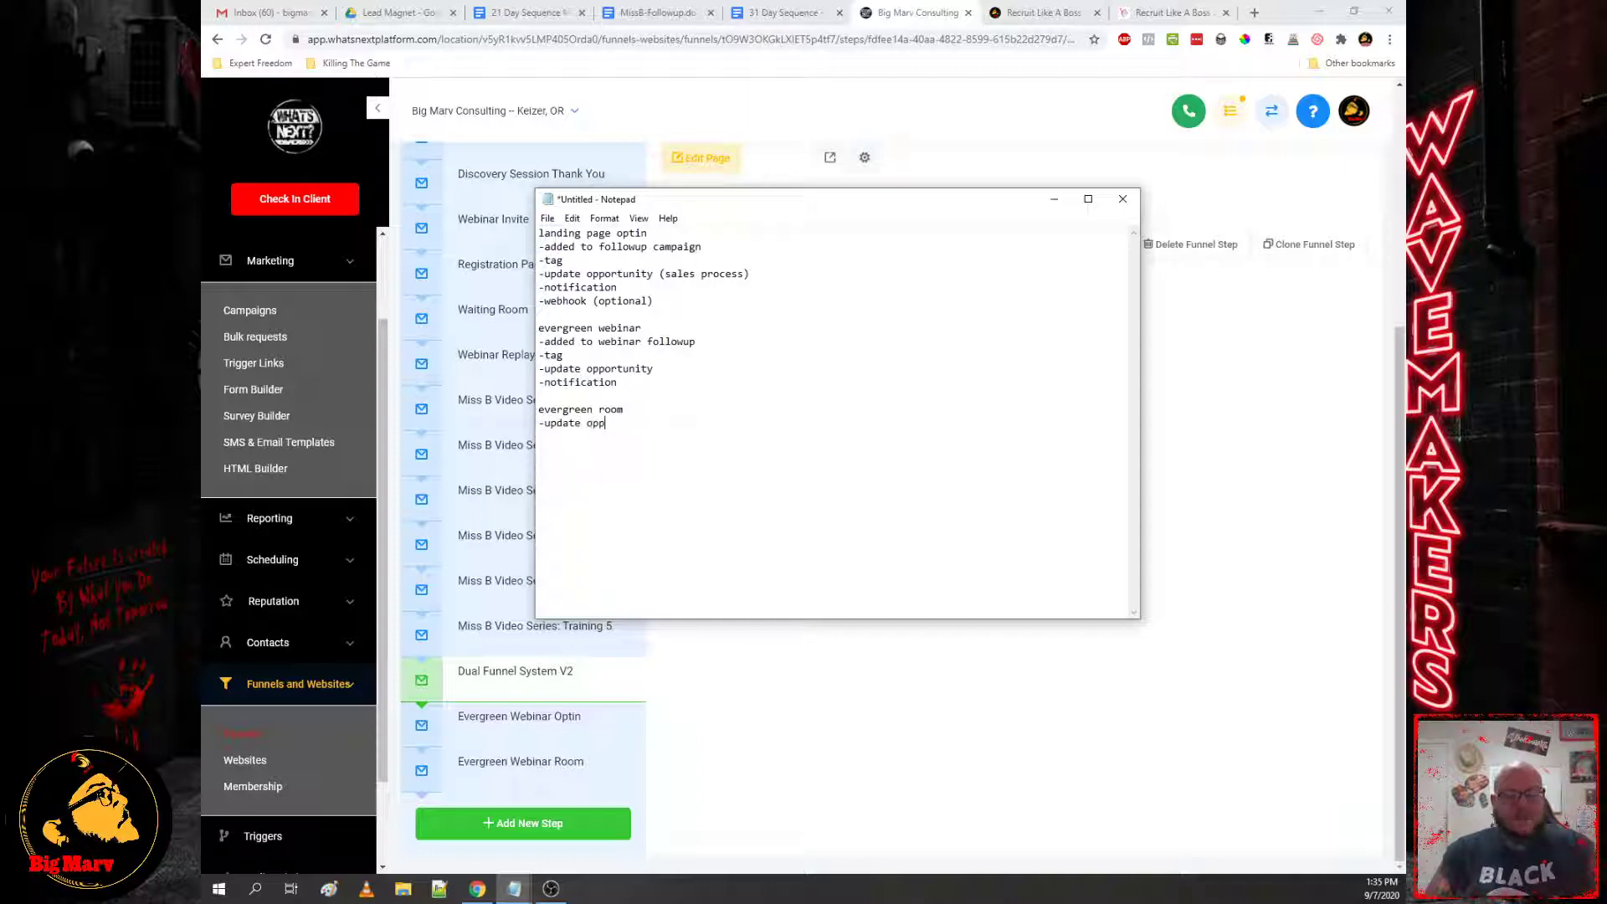
pyautogui.write('ortunity')
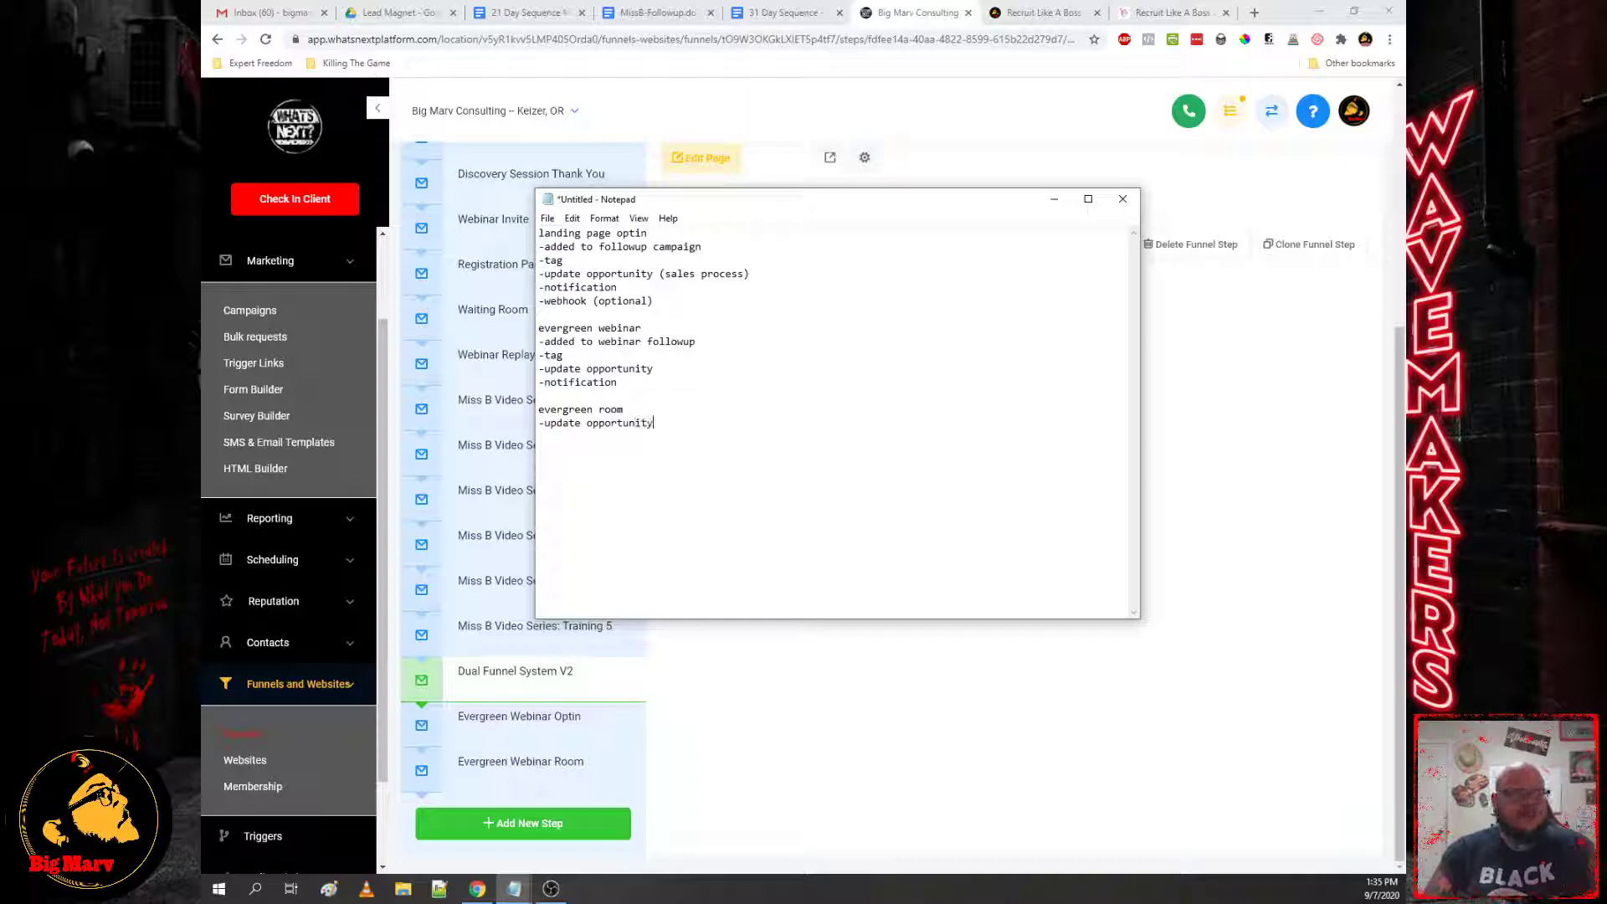
pyautogui.press('Return')
pyautogui.write('-')
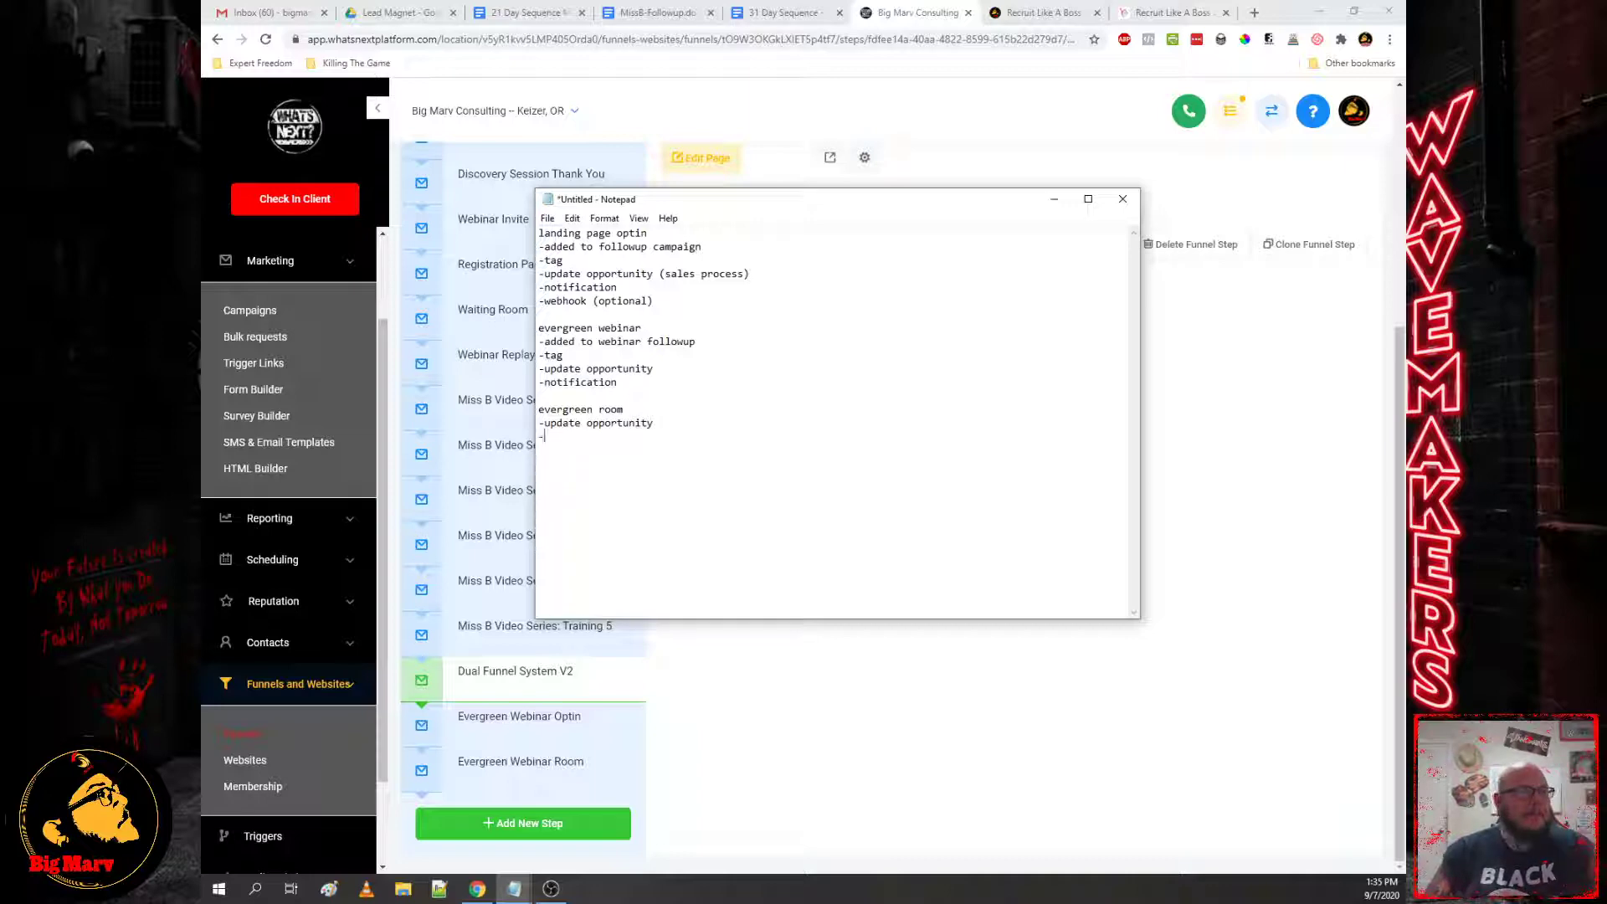
pyautogui.press('BackSpace')
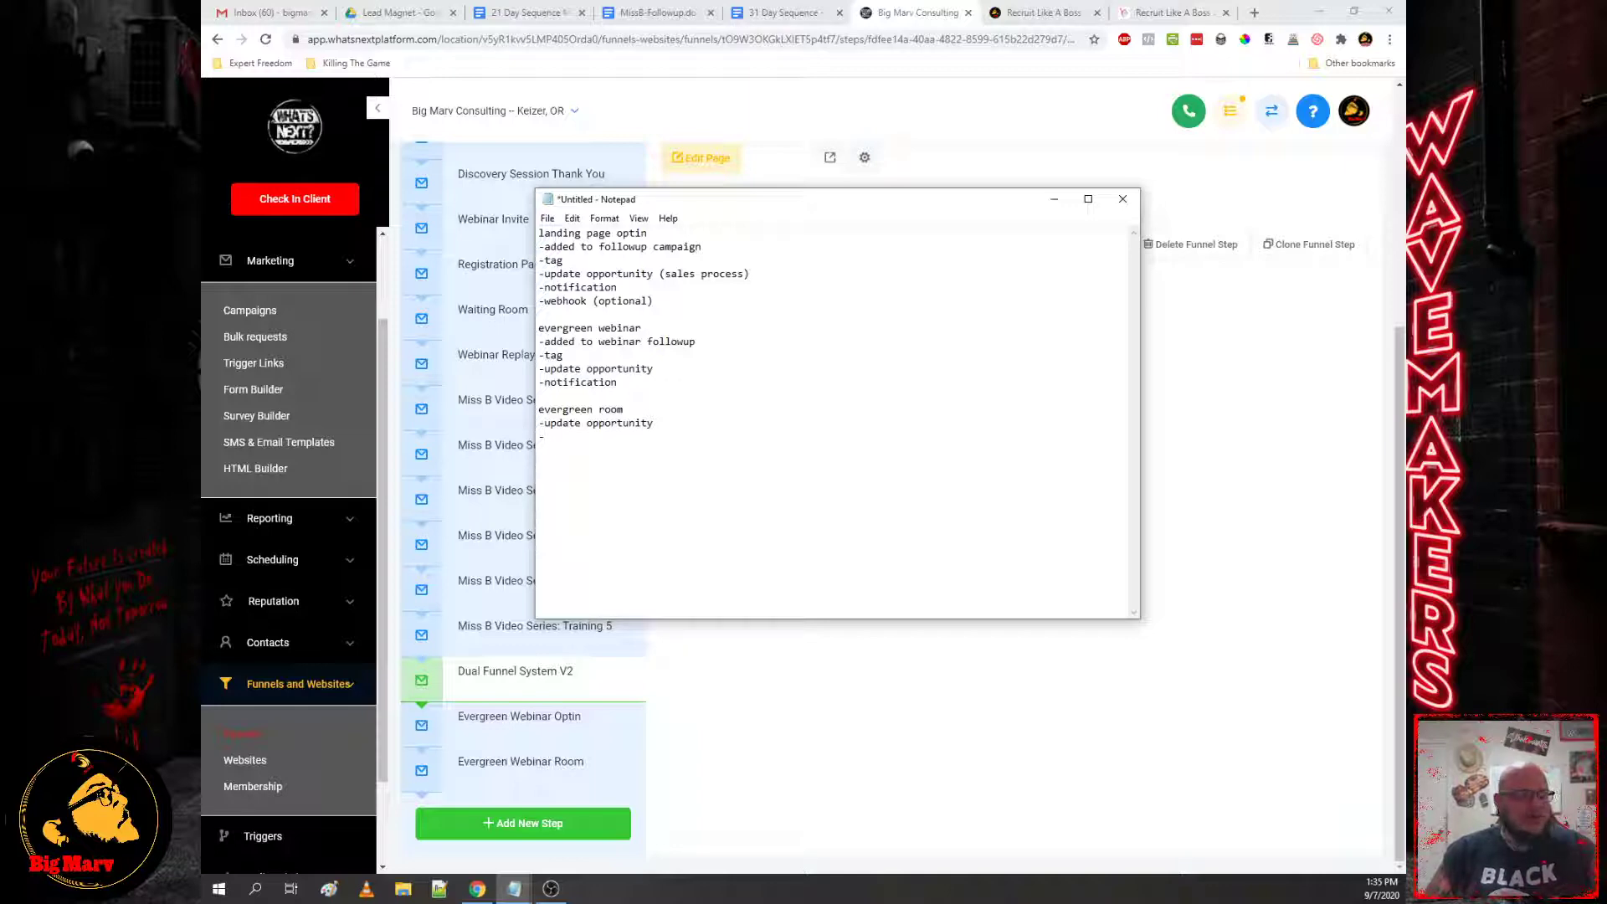
pyautogui.write('tag')
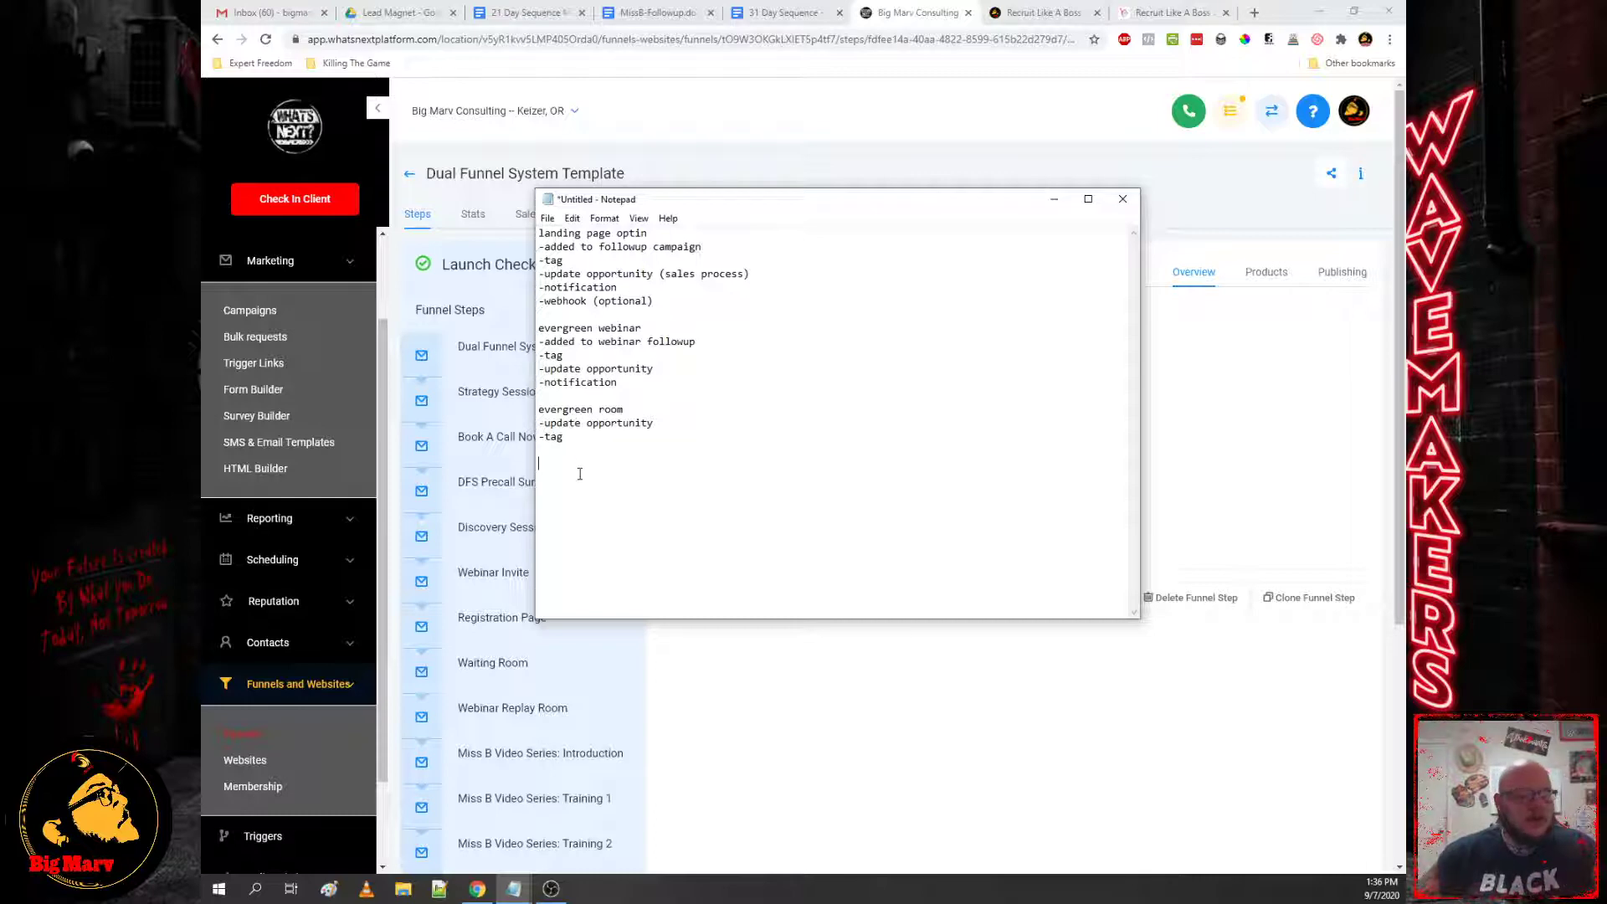
# Step: Start a 'book a call' section with the line '-remove from evergreen webinar'
pyautogui.write('bo')
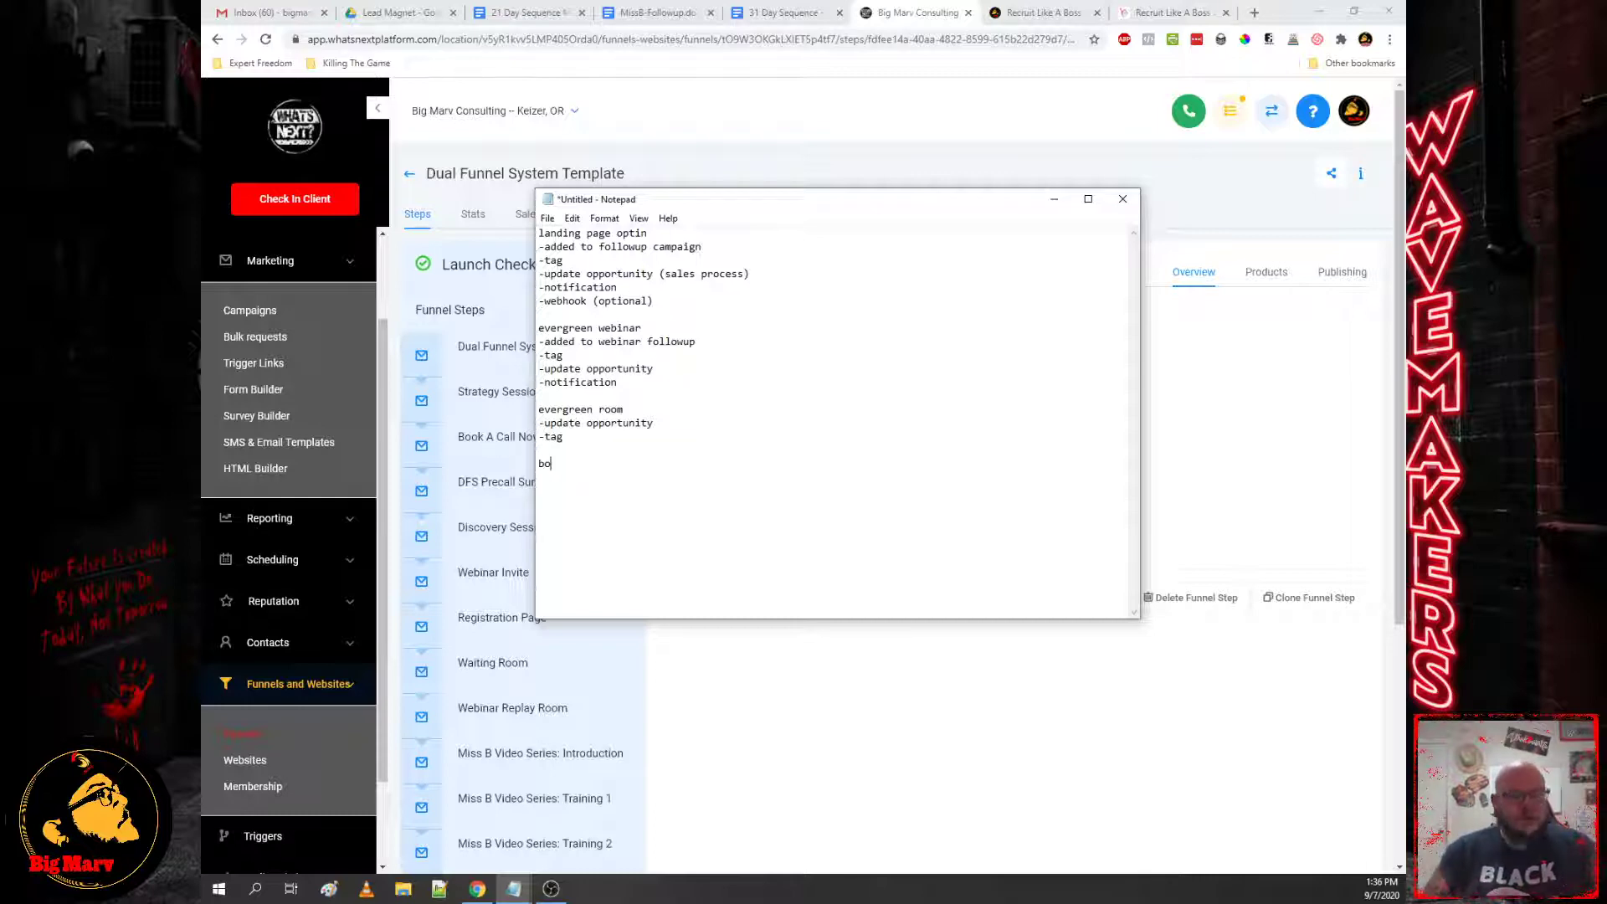
pyautogui.write('ok ac')
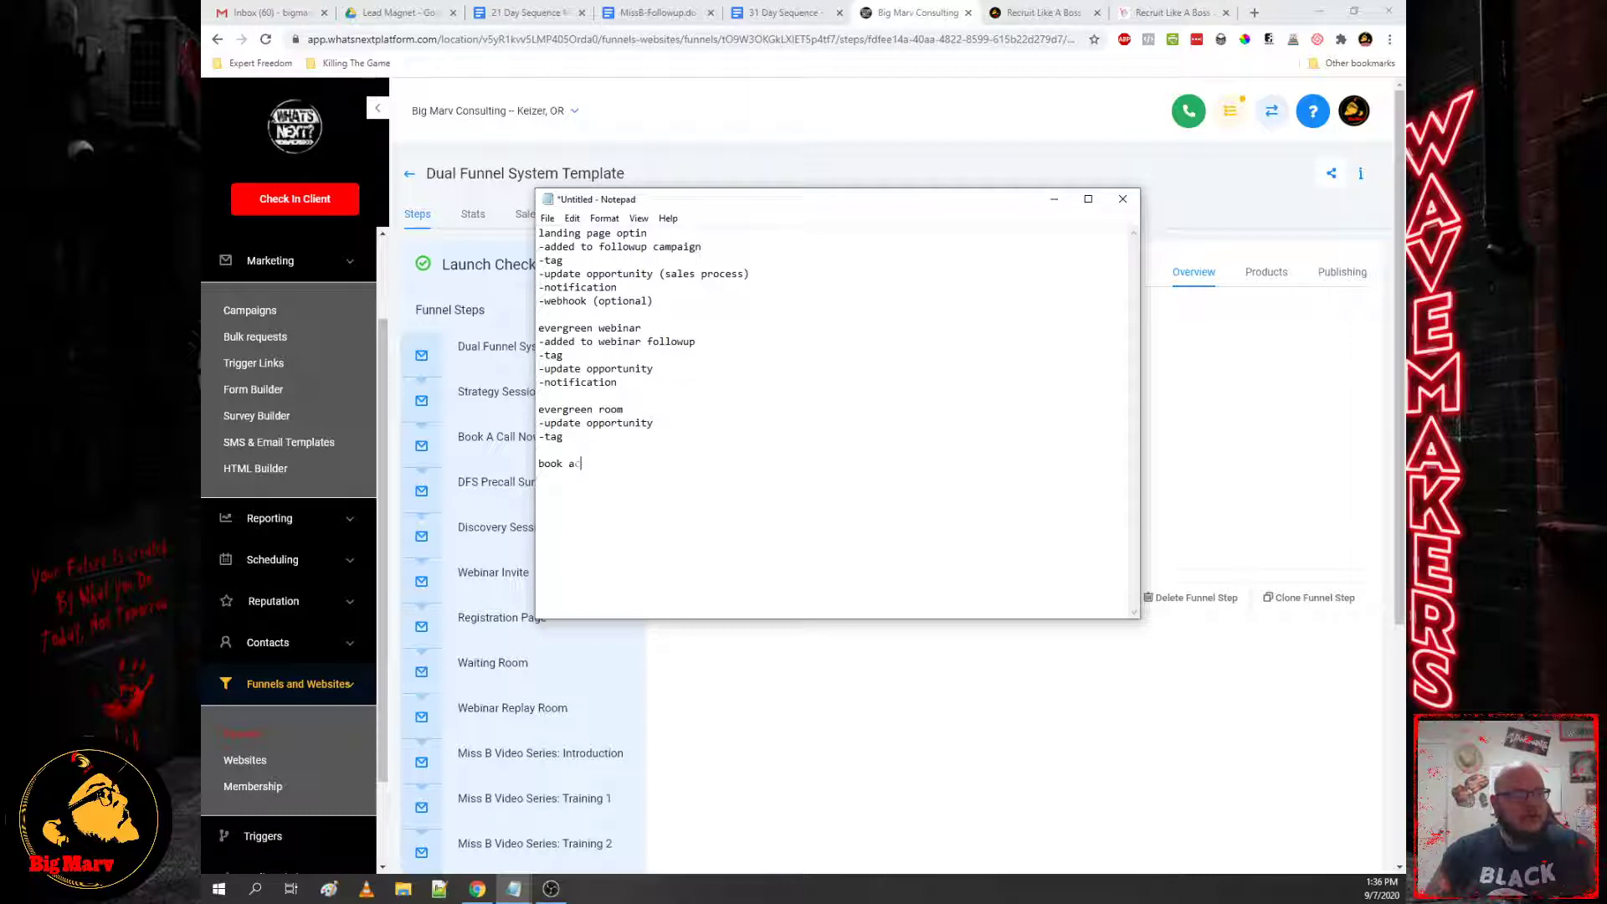
pyautogui.press('BackSpace')
pyautogui.write('call')
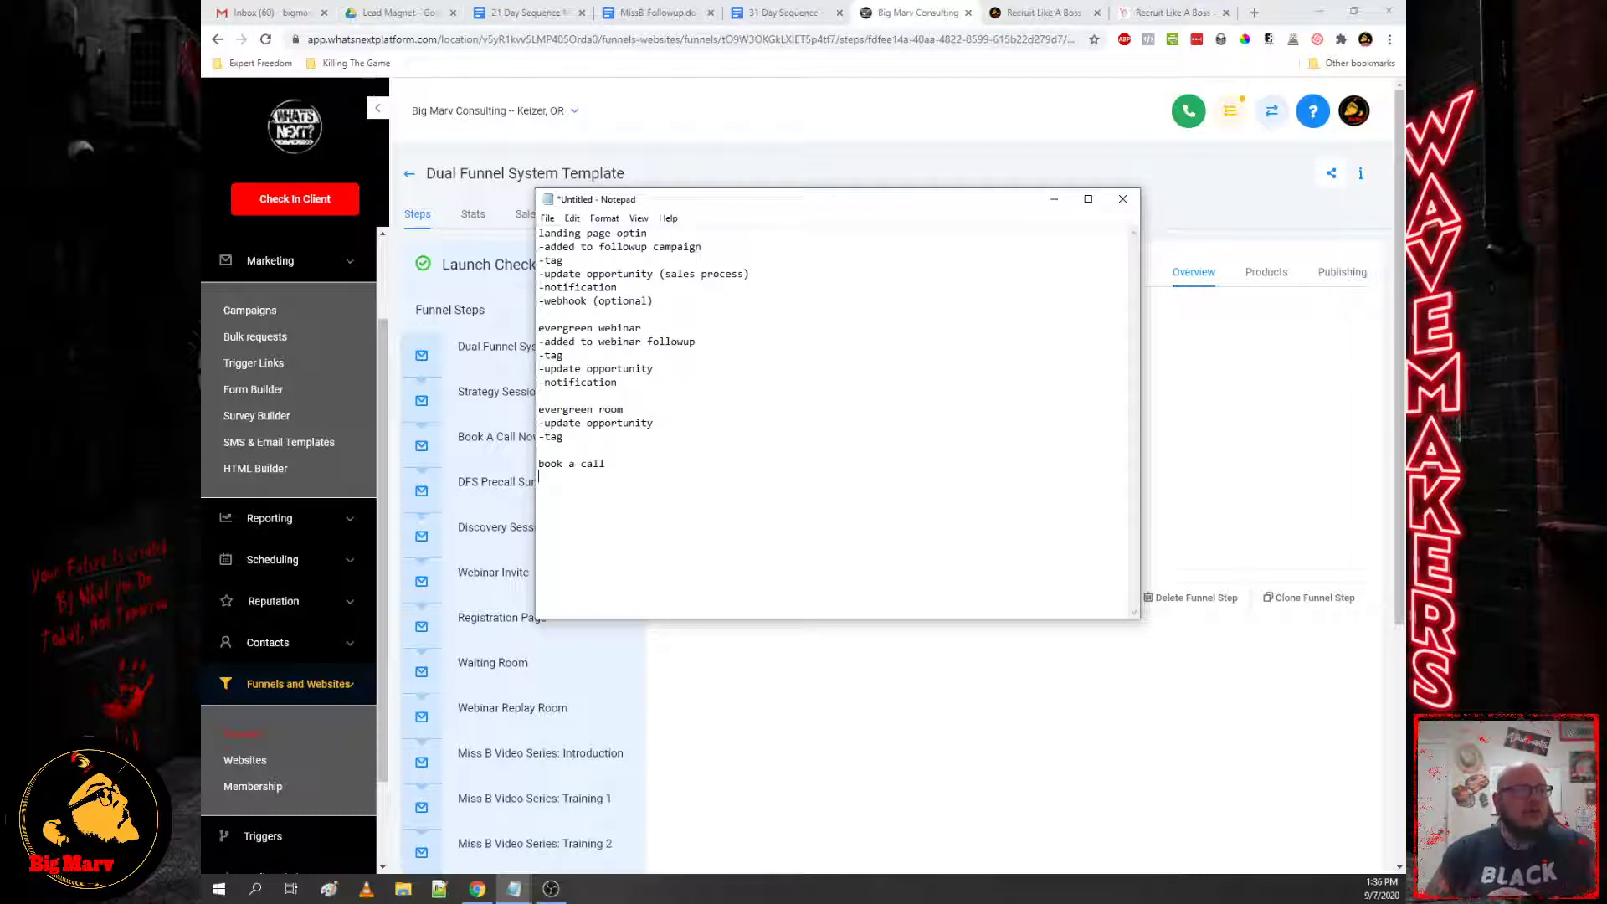
pyautogui.press('Return')
pyautogui.write('-')
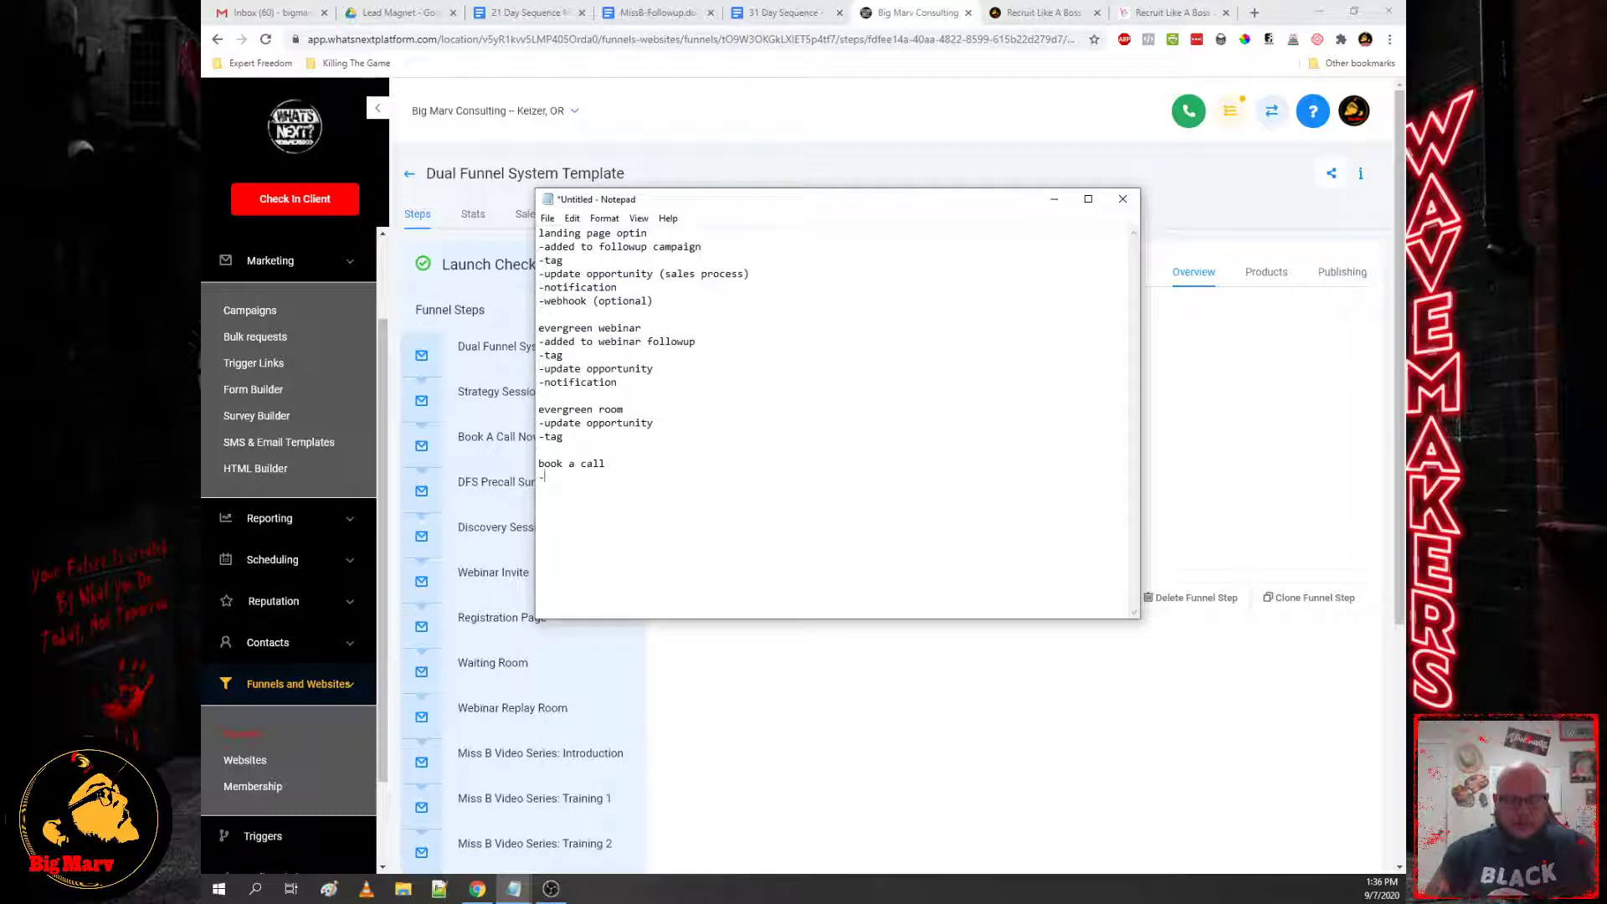
pyautogui.write('remove from webinar')
pyautogui.press('BackSpace')
pyautogui.press('BackSpace')
pyautogui.press('BackSpace')
pyautogui.press('BackSpace')
pyautogui.press('BackSpace')
pyautogui.press('BackSpace')
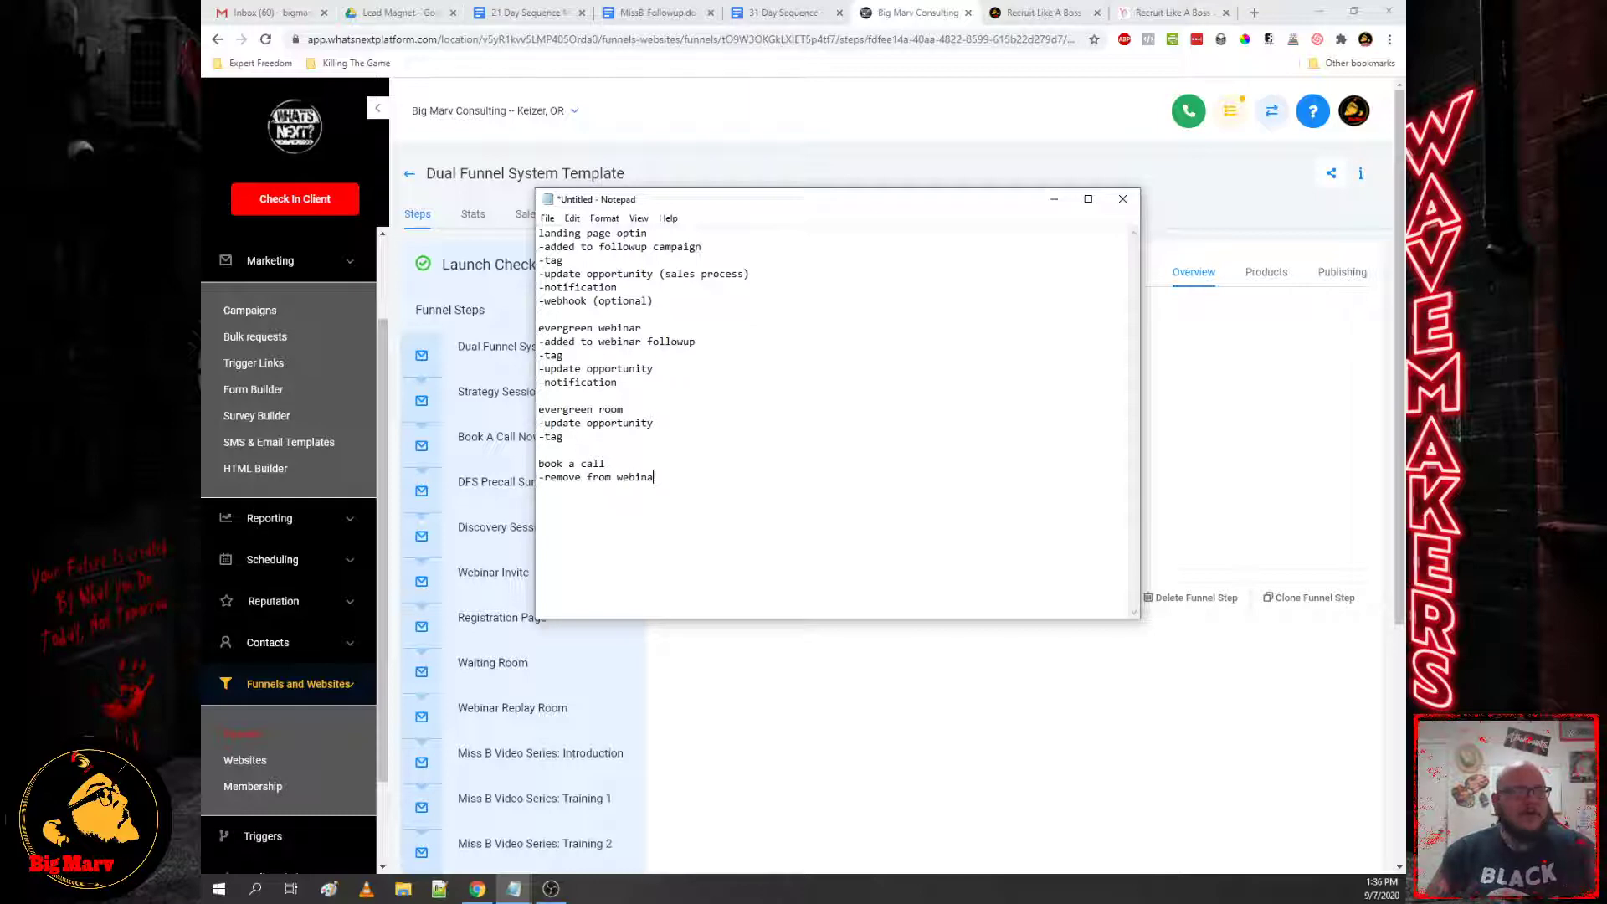
pyautogui.press('BackSpace')
pyautogui.write('evergr')
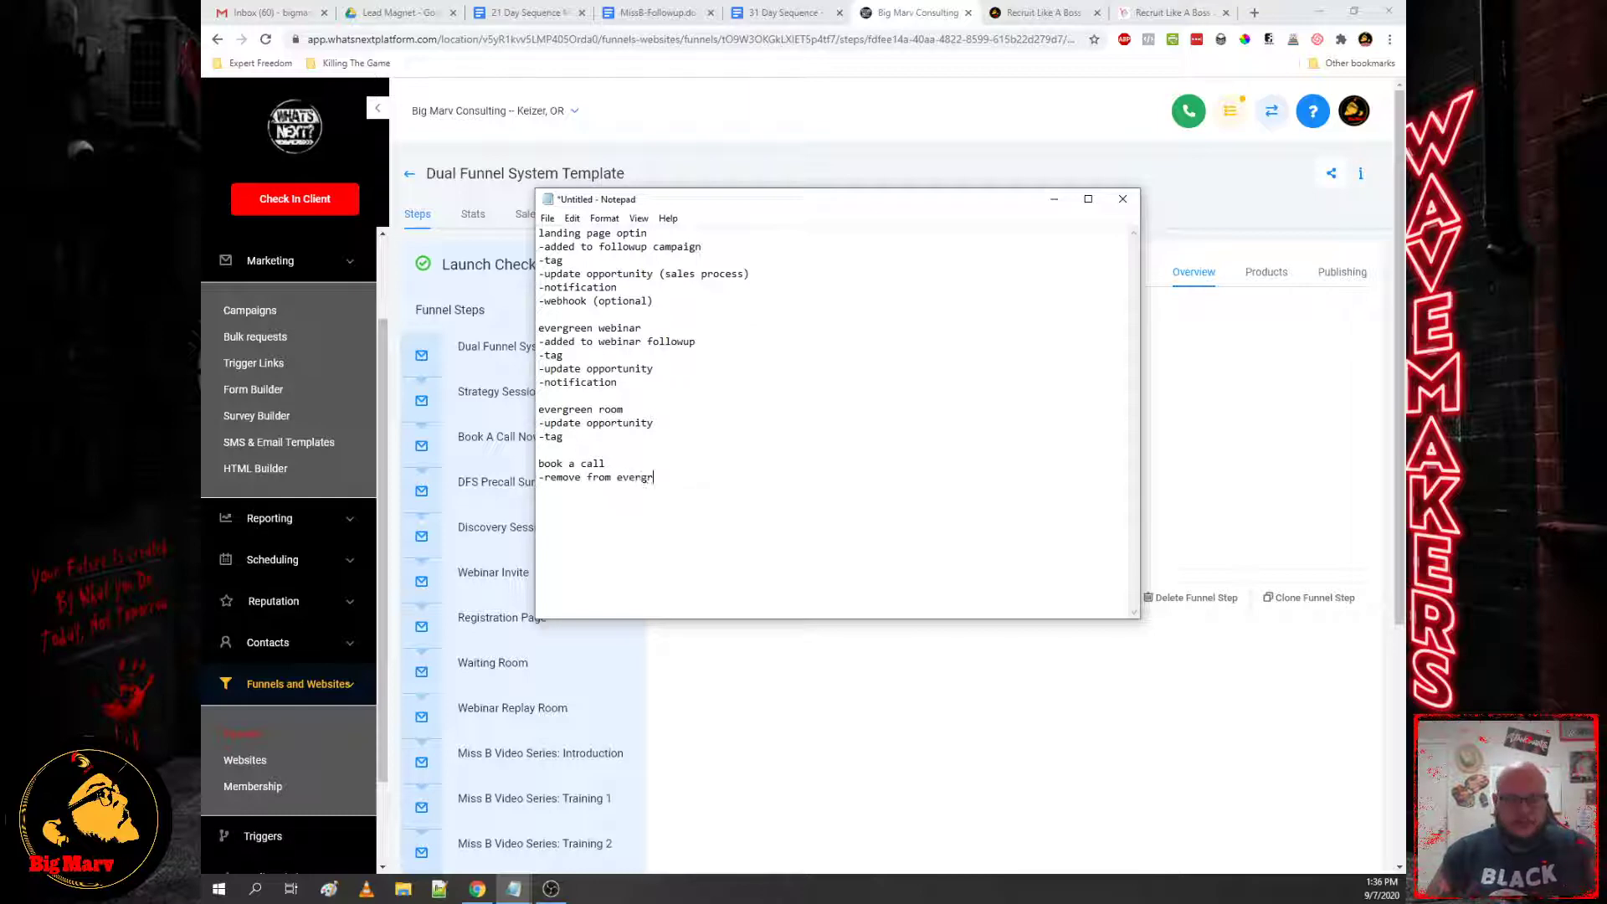
pyautogui.write('een webinar')
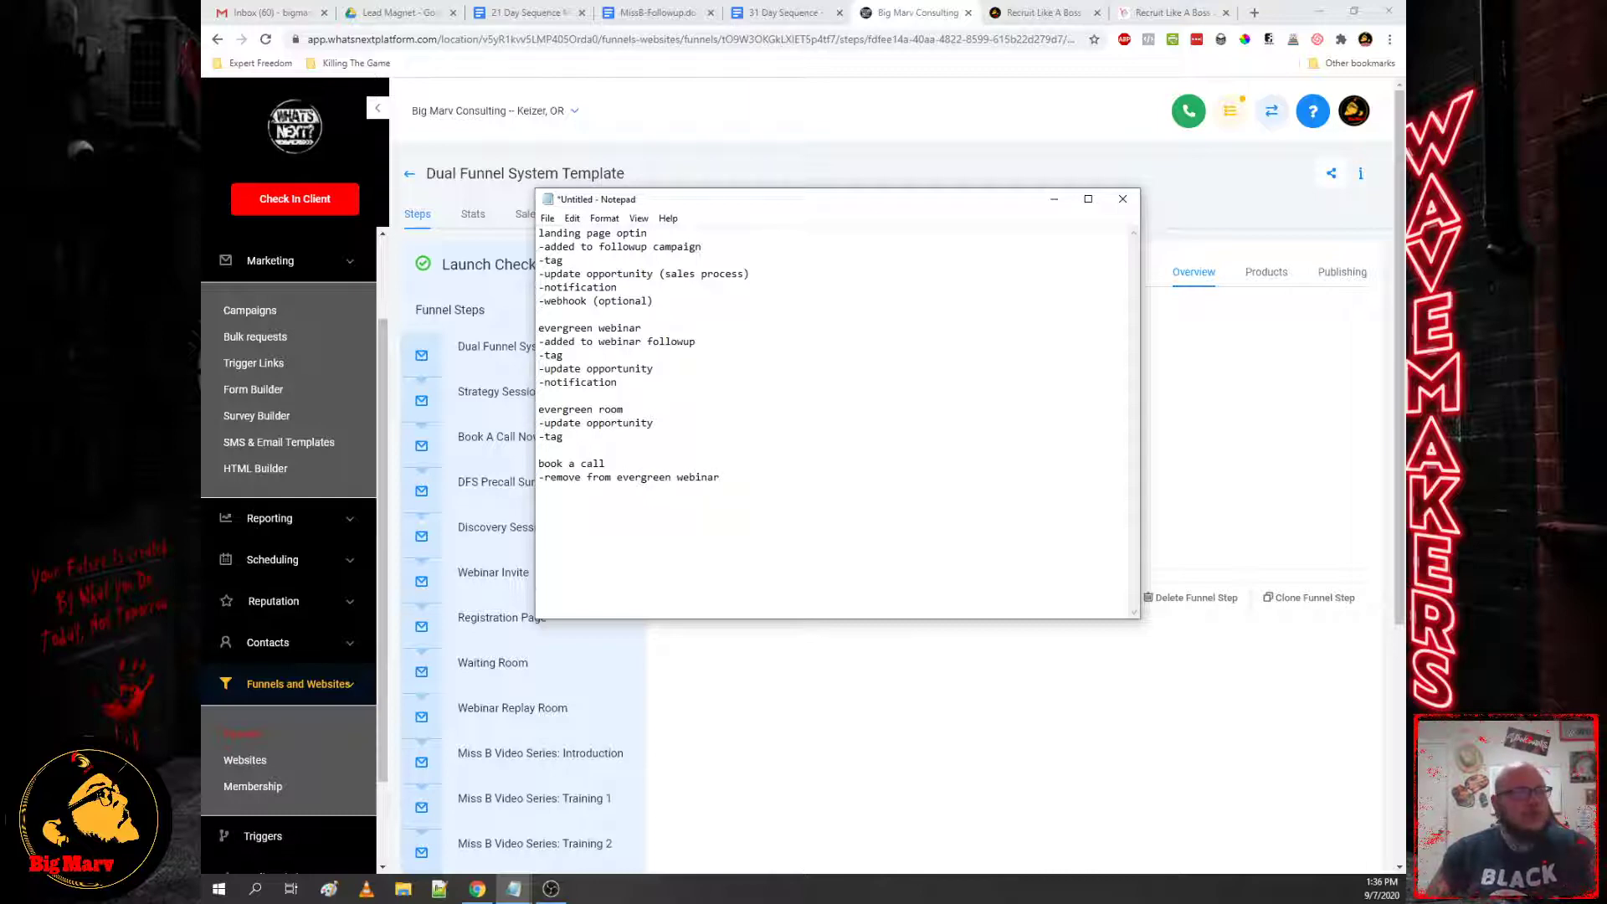
# Step: List '-tag', '-add to booking followup', '-update opportunity (sales process)' and '-notification' under book a call
pyautogui.press('Return')
pyautogui.write('-tag')
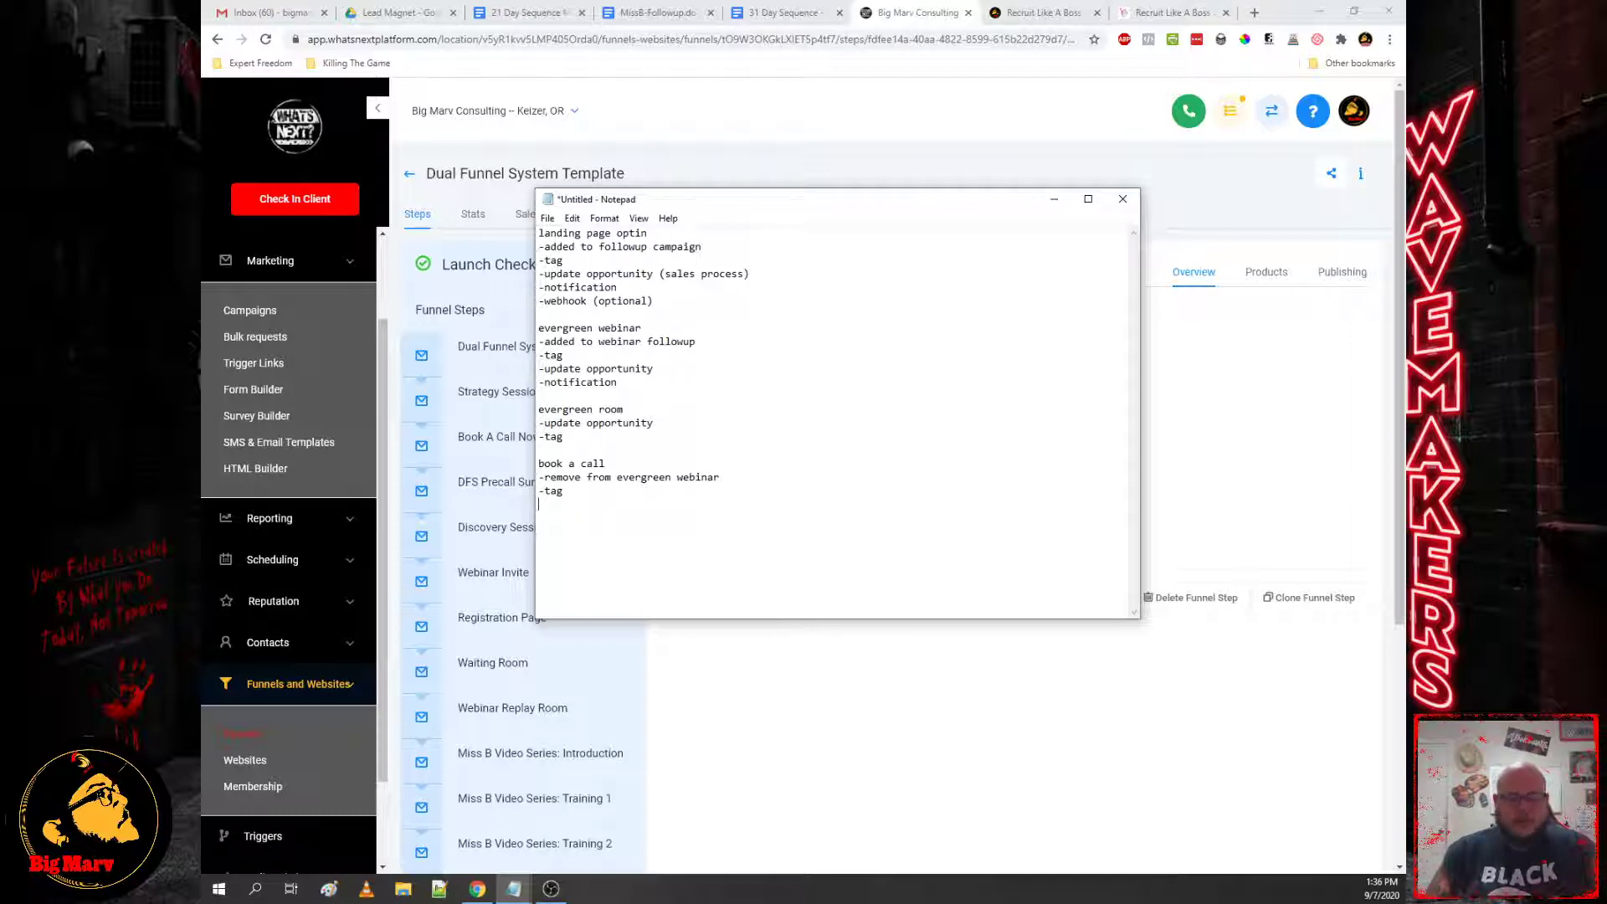
pyautogui.press('Return')
pyautogui.write('-add to booking fo')
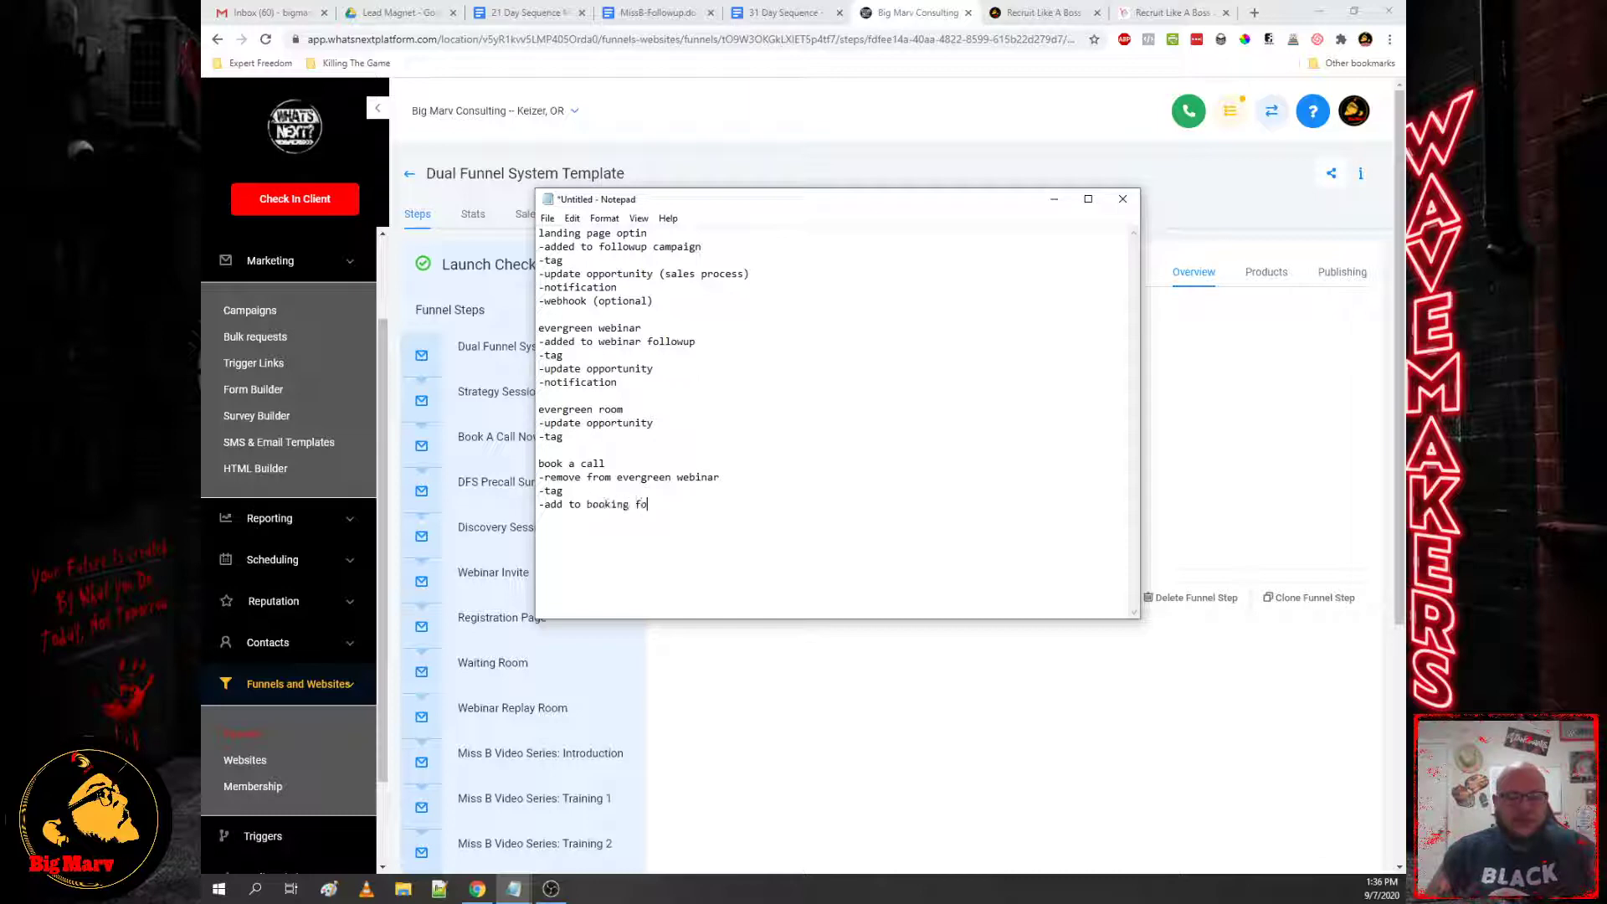
pyautogui.write('llowup')
pyautogui.press('Return')
pyautogui.write('-update opportu')
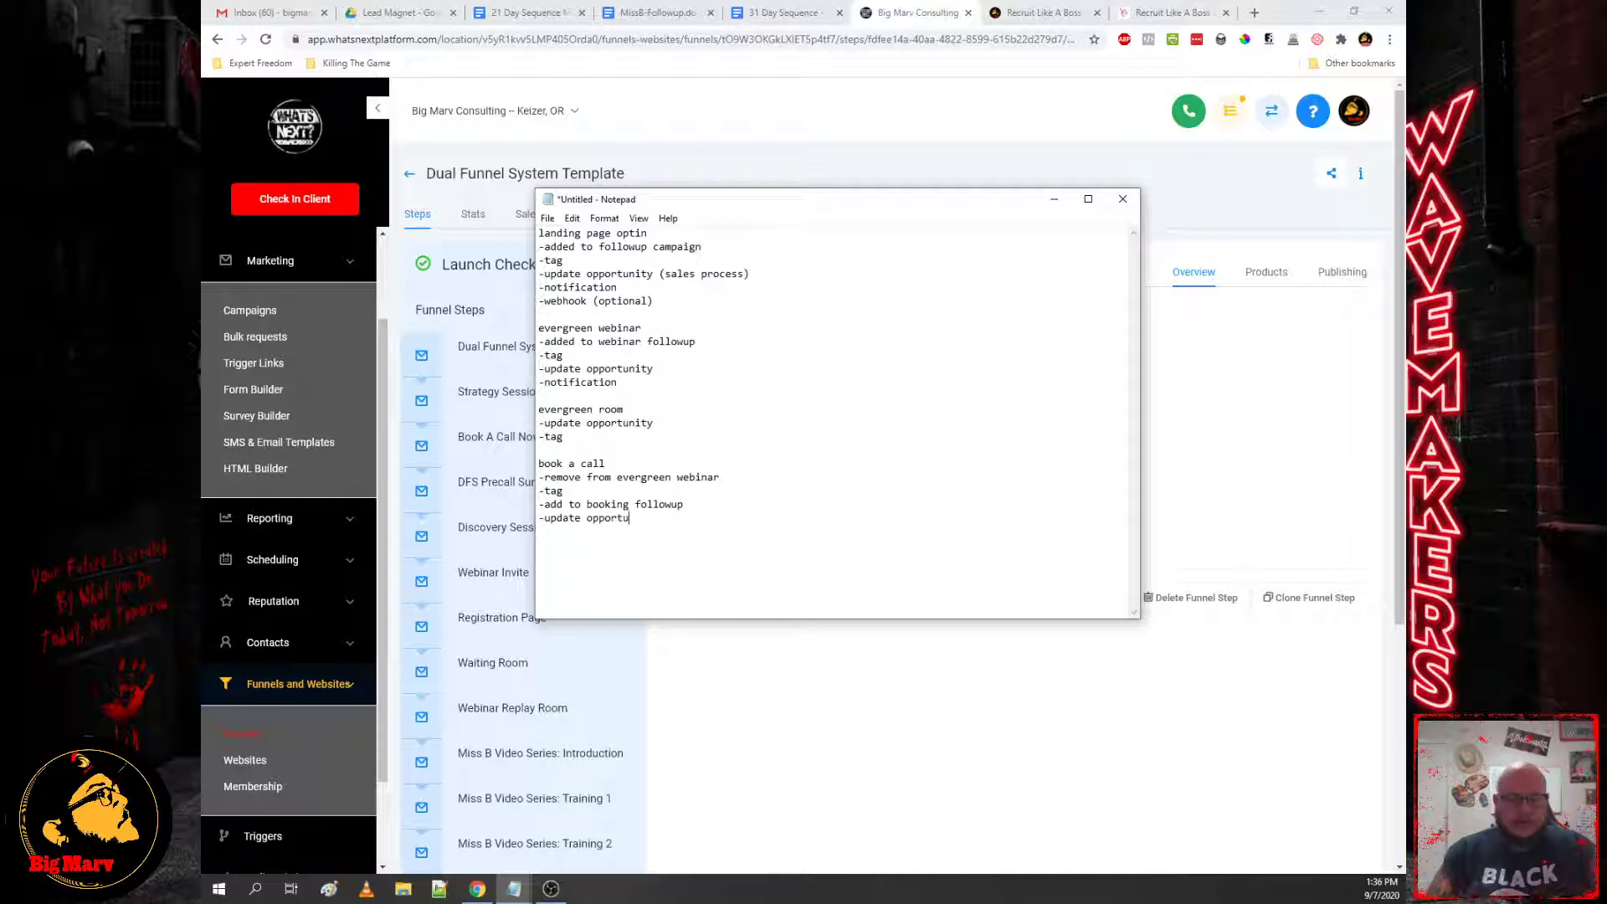
pyautogui.write('nity (sales process) -')
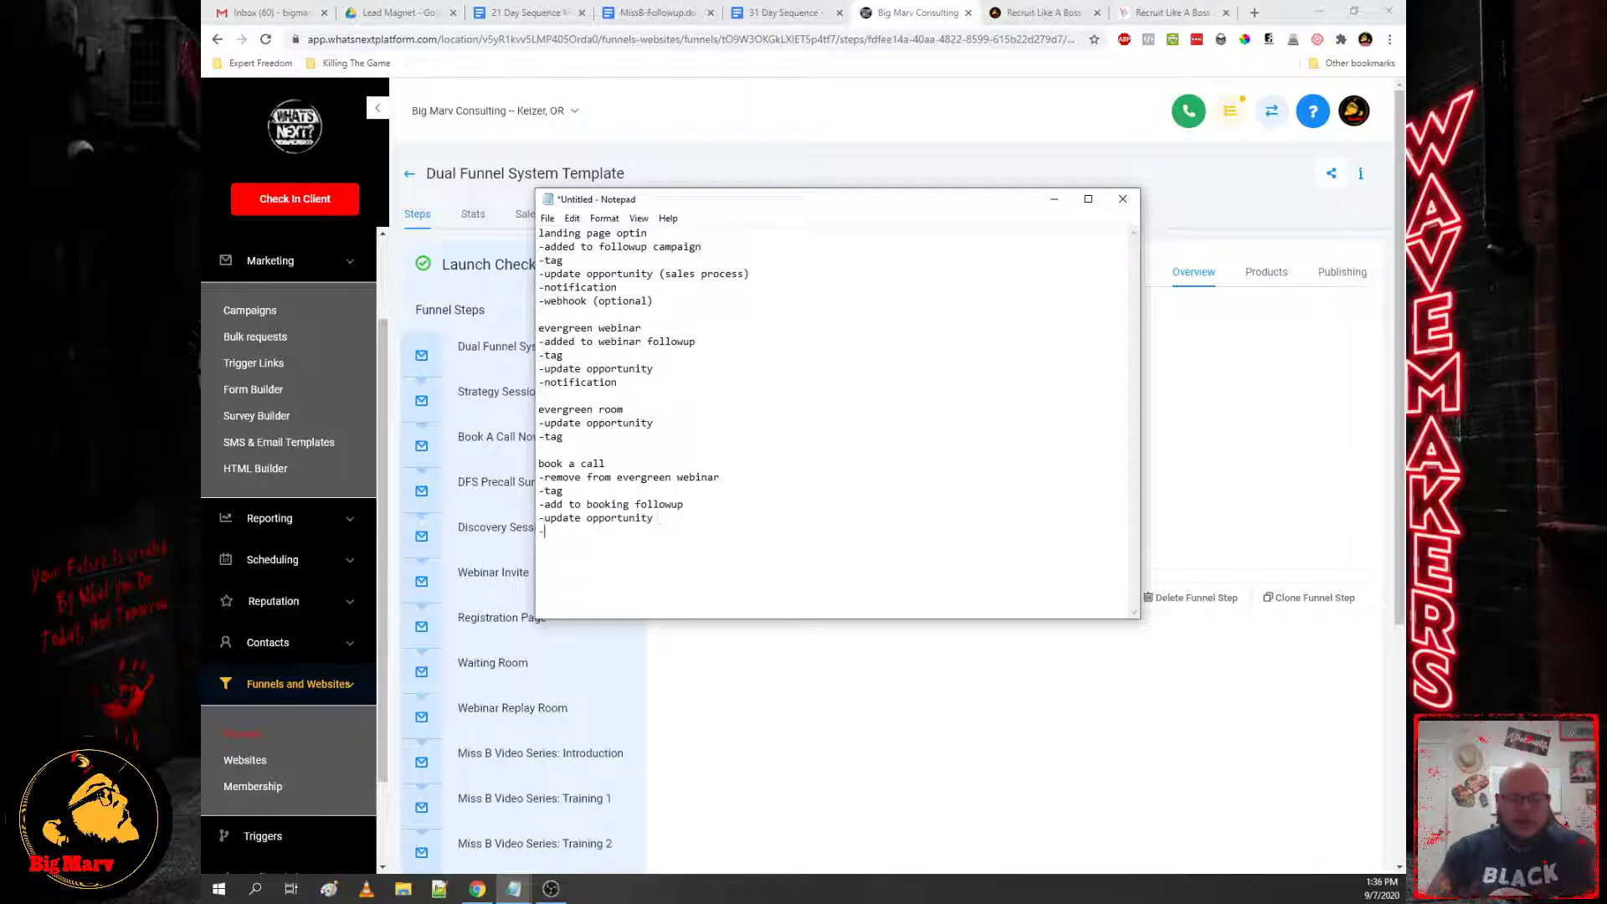
pyautogui.write('notification')
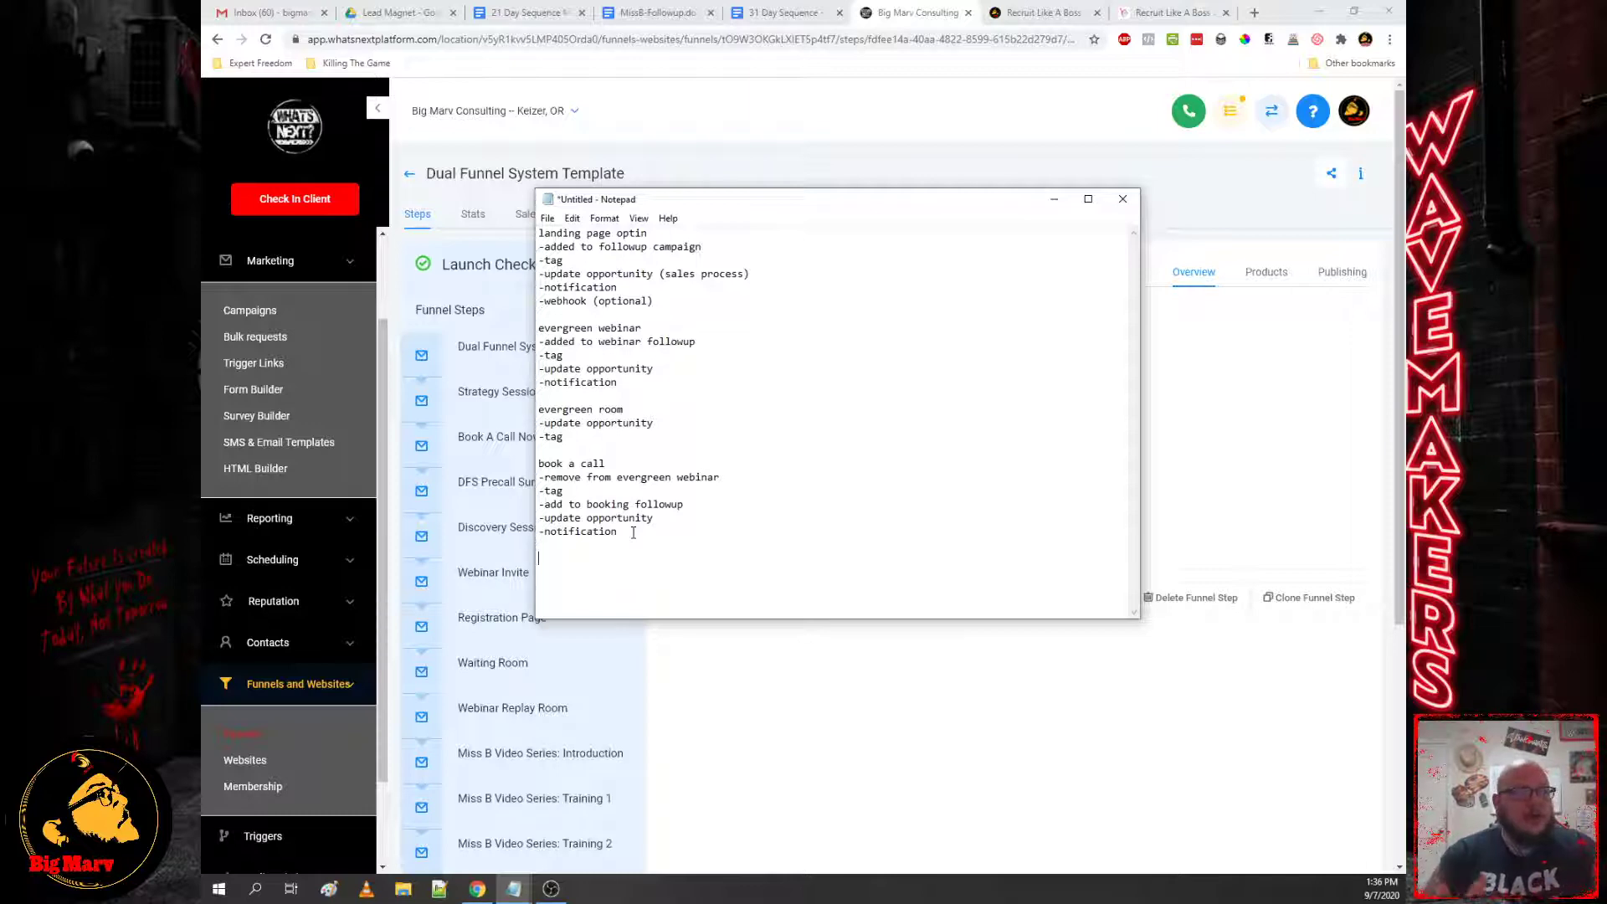
# Step: Write a 'precall survey' section with -tag, -update opportunity (sales process) and -notification lines
pyautogui.write('prec')
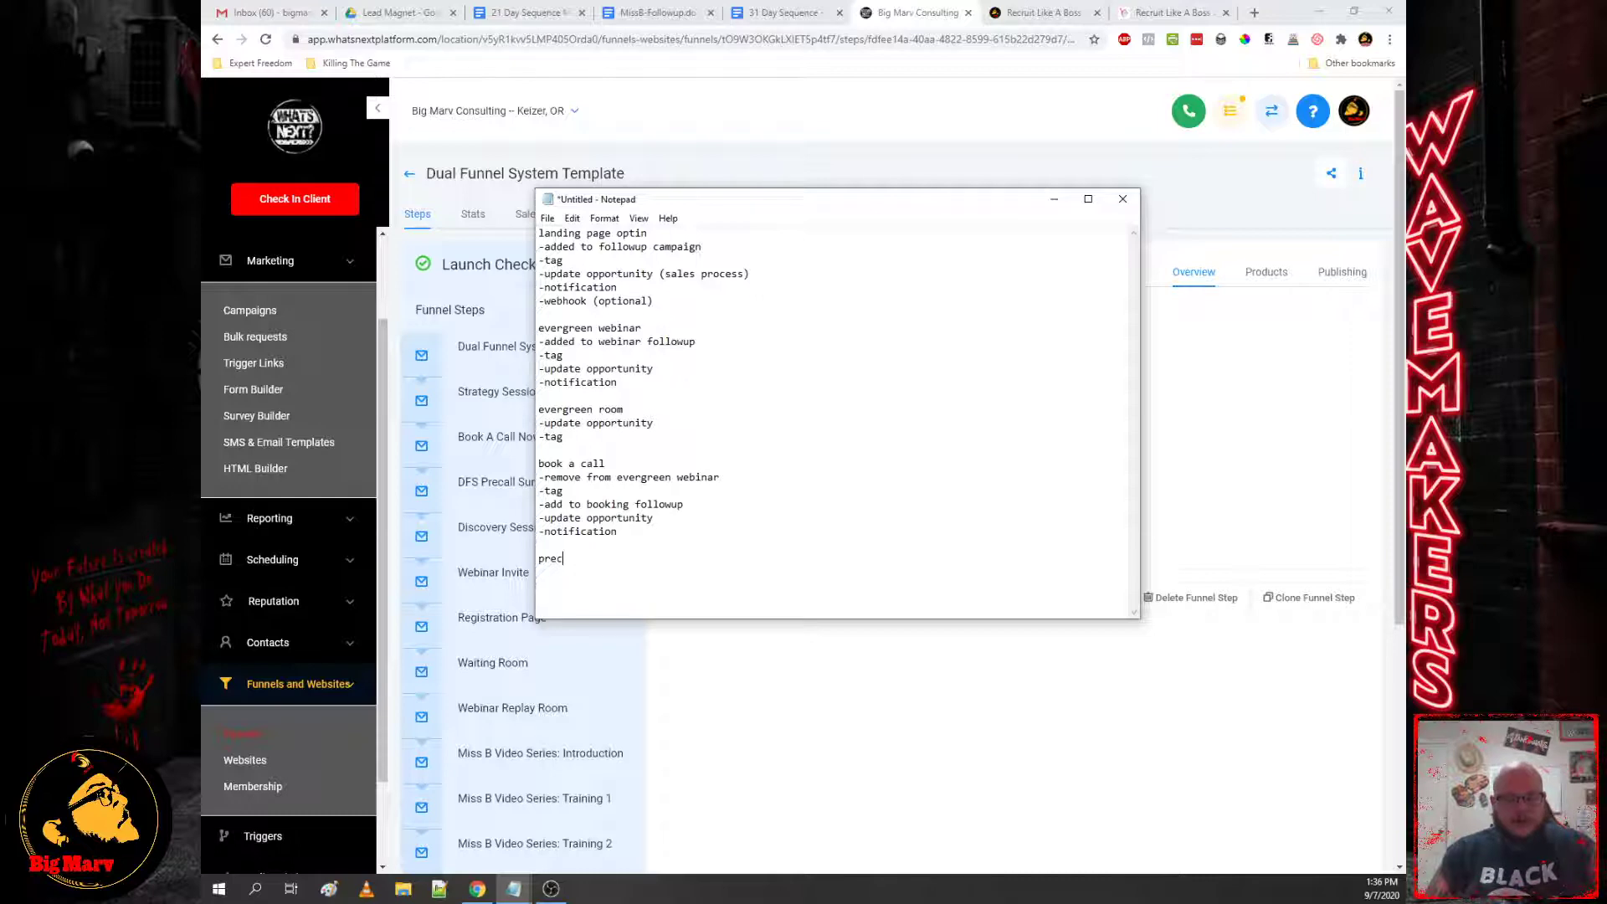
pyautogui.write('all survey ')
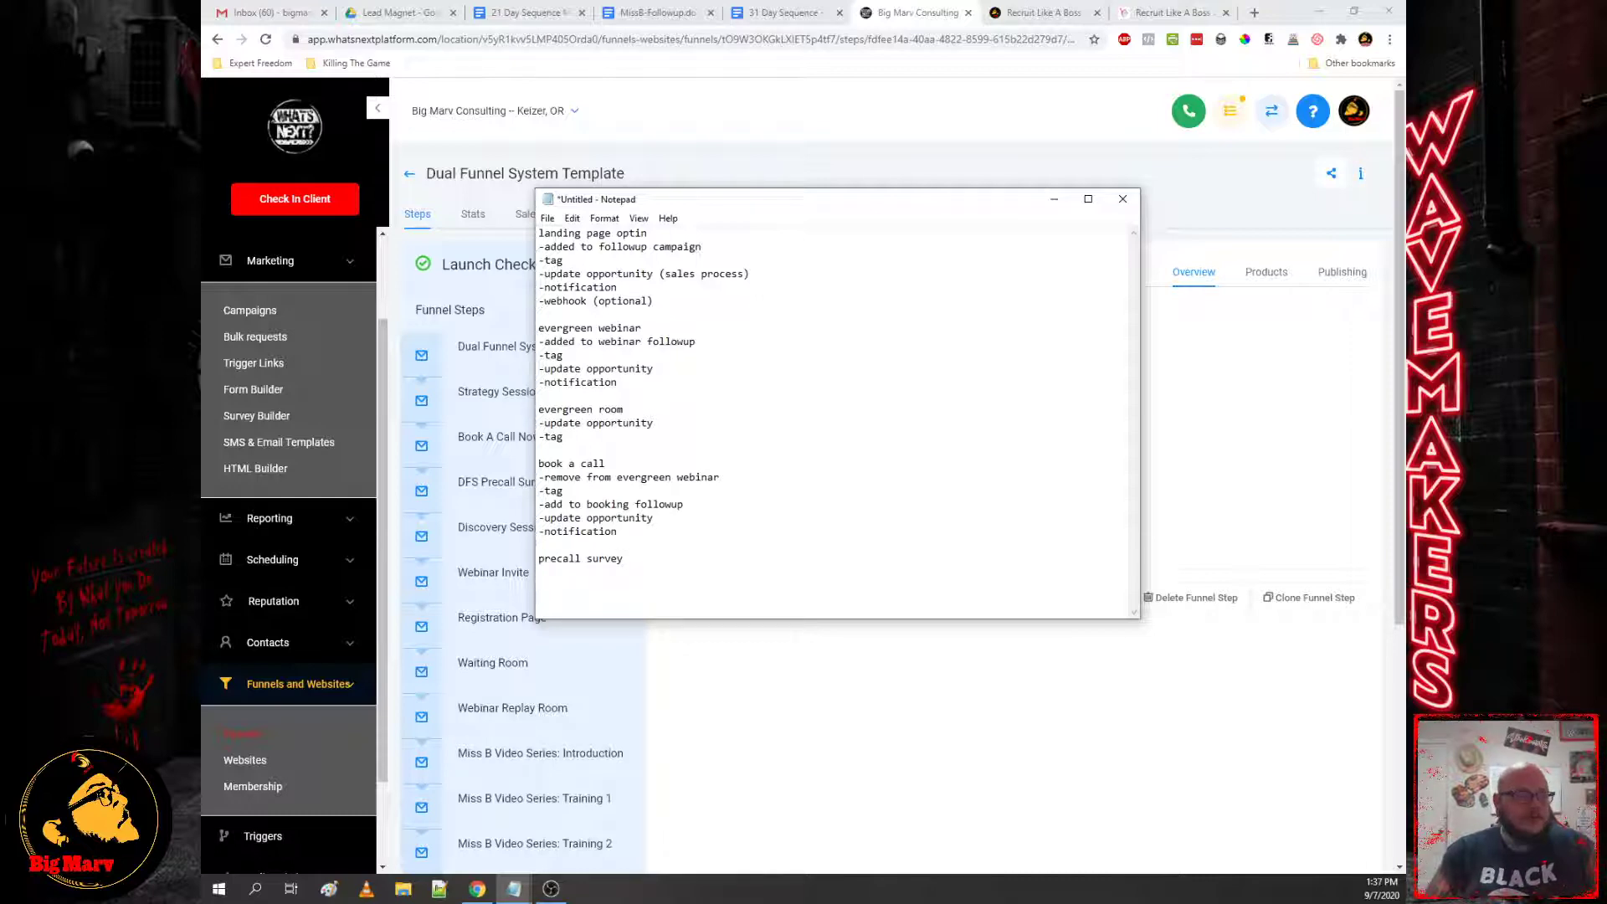
pyautogui.write('-tag')
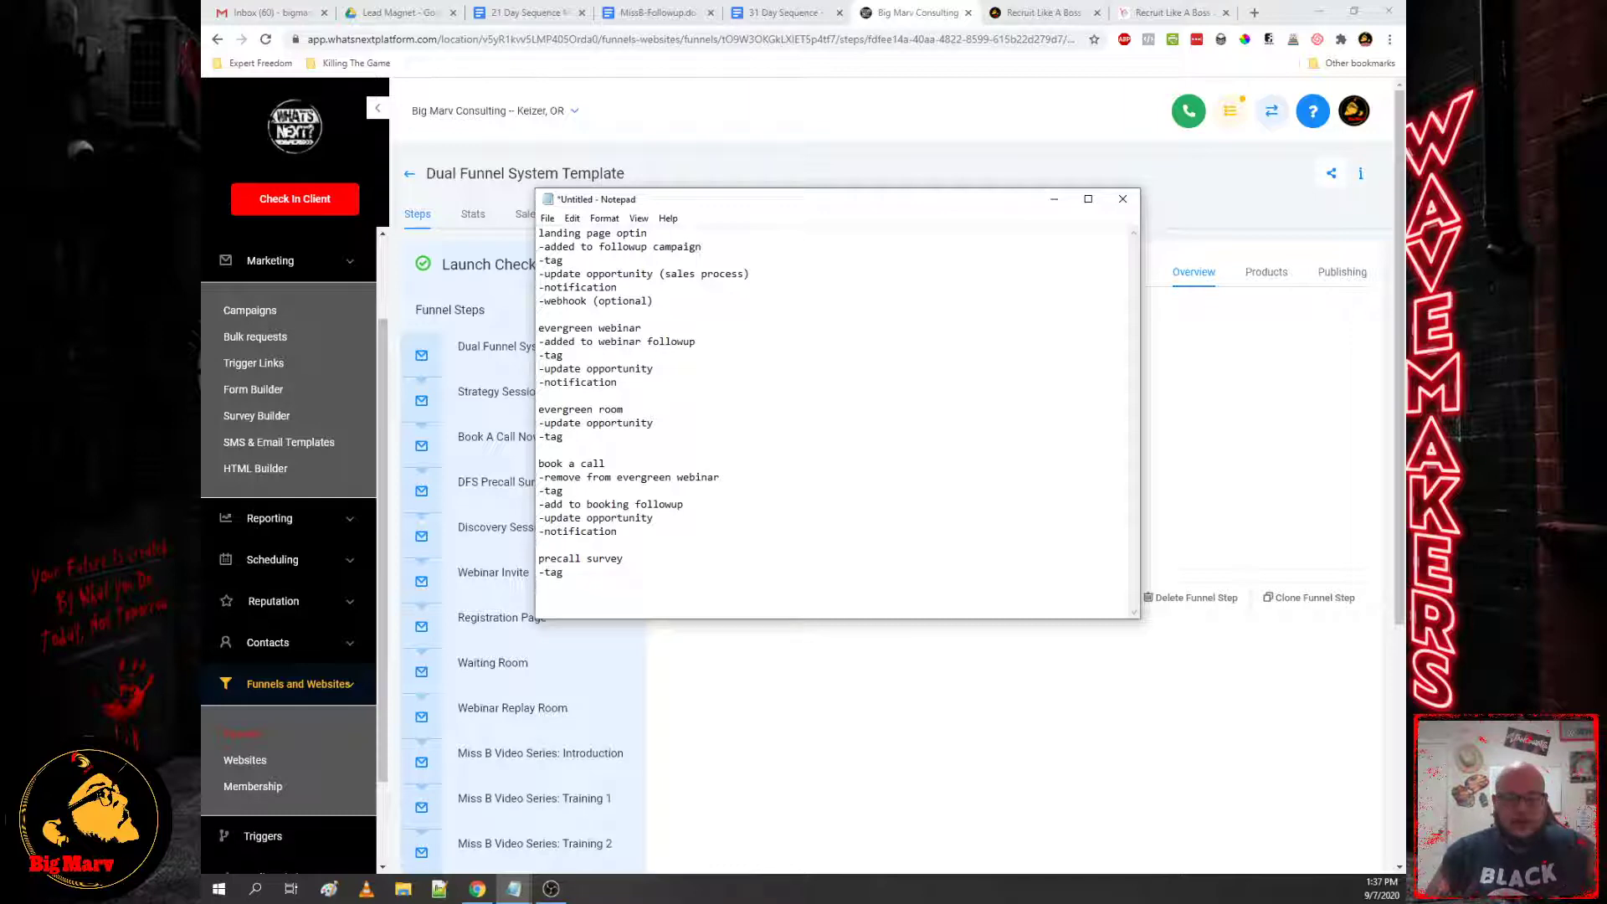
pyautogui.press('Return')
pyautogui.write('-update oppor')
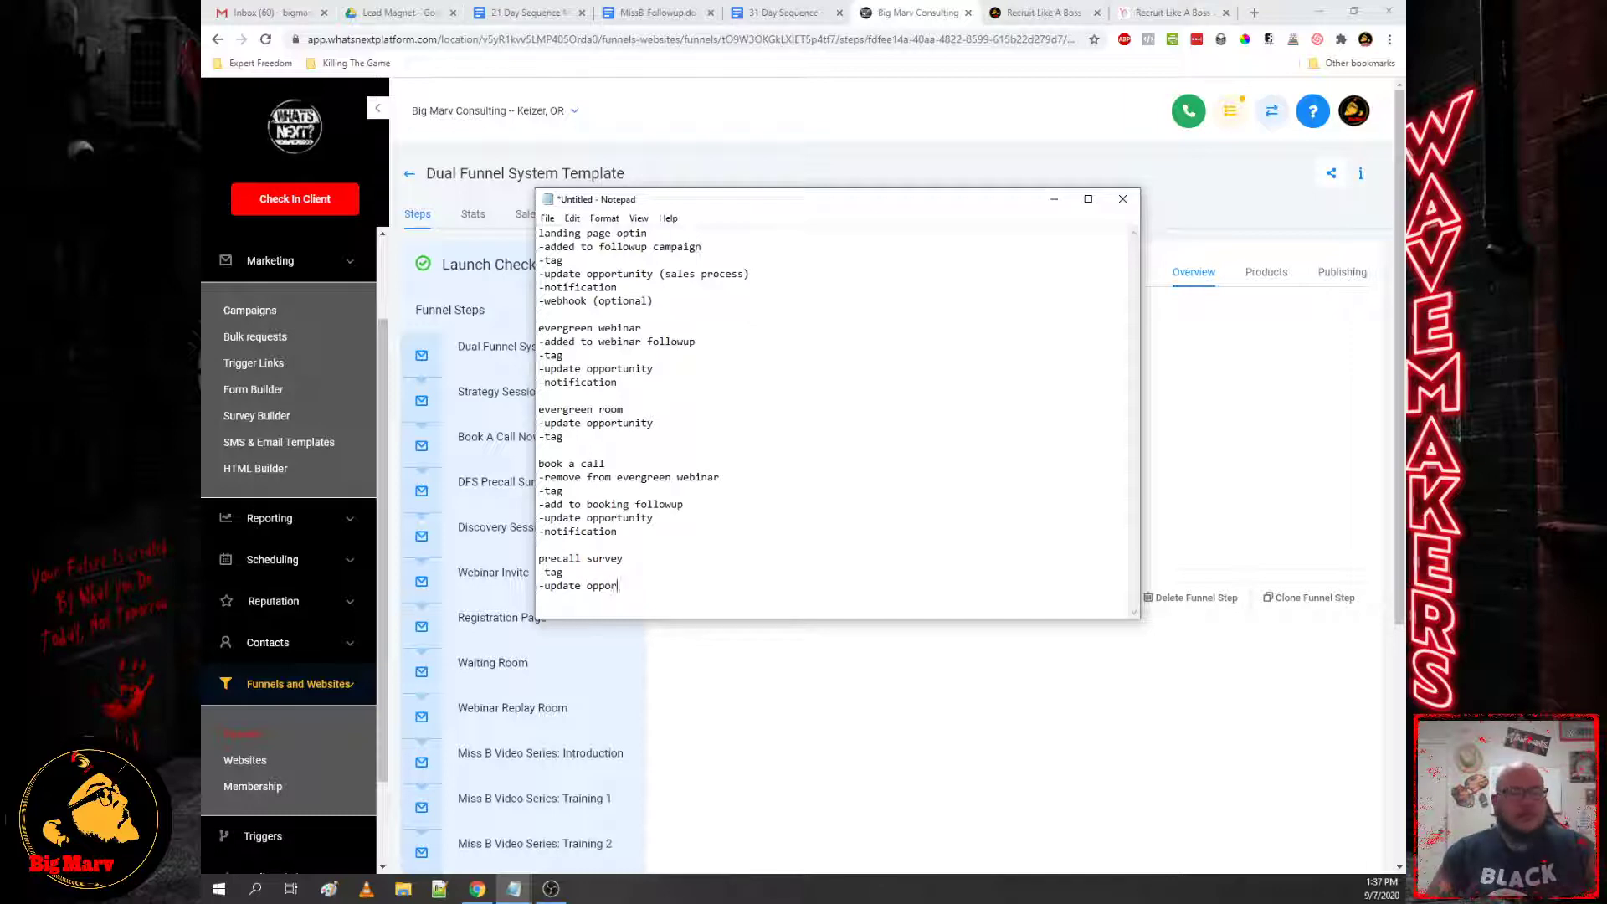
pyautogui.write('tunity ')
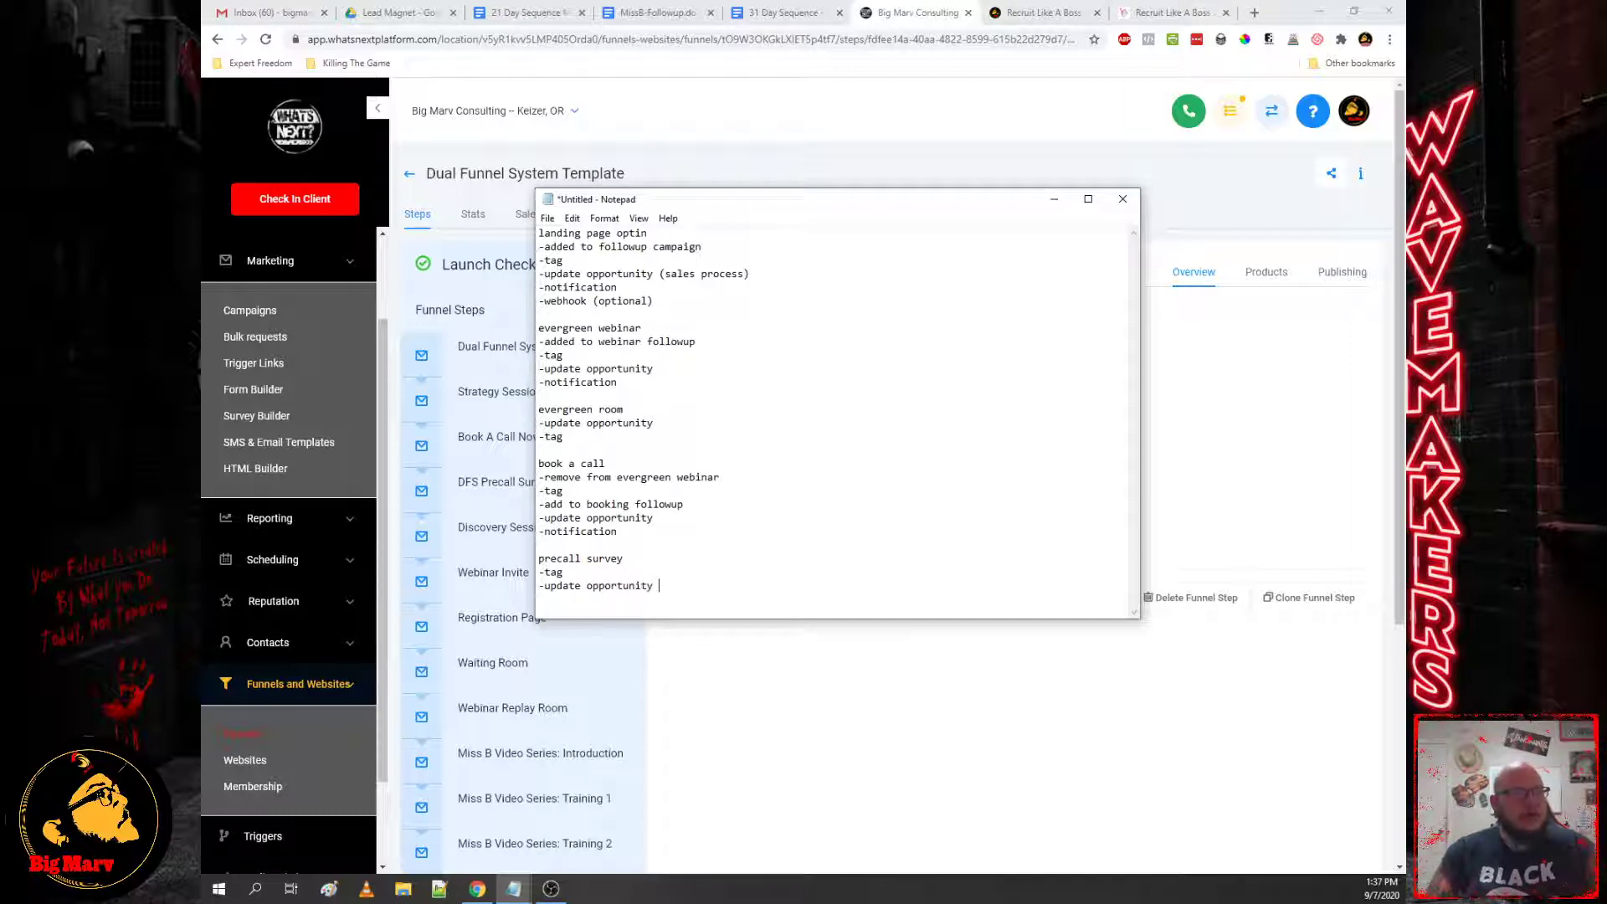
pyautogui.write('(sales process) -notif')
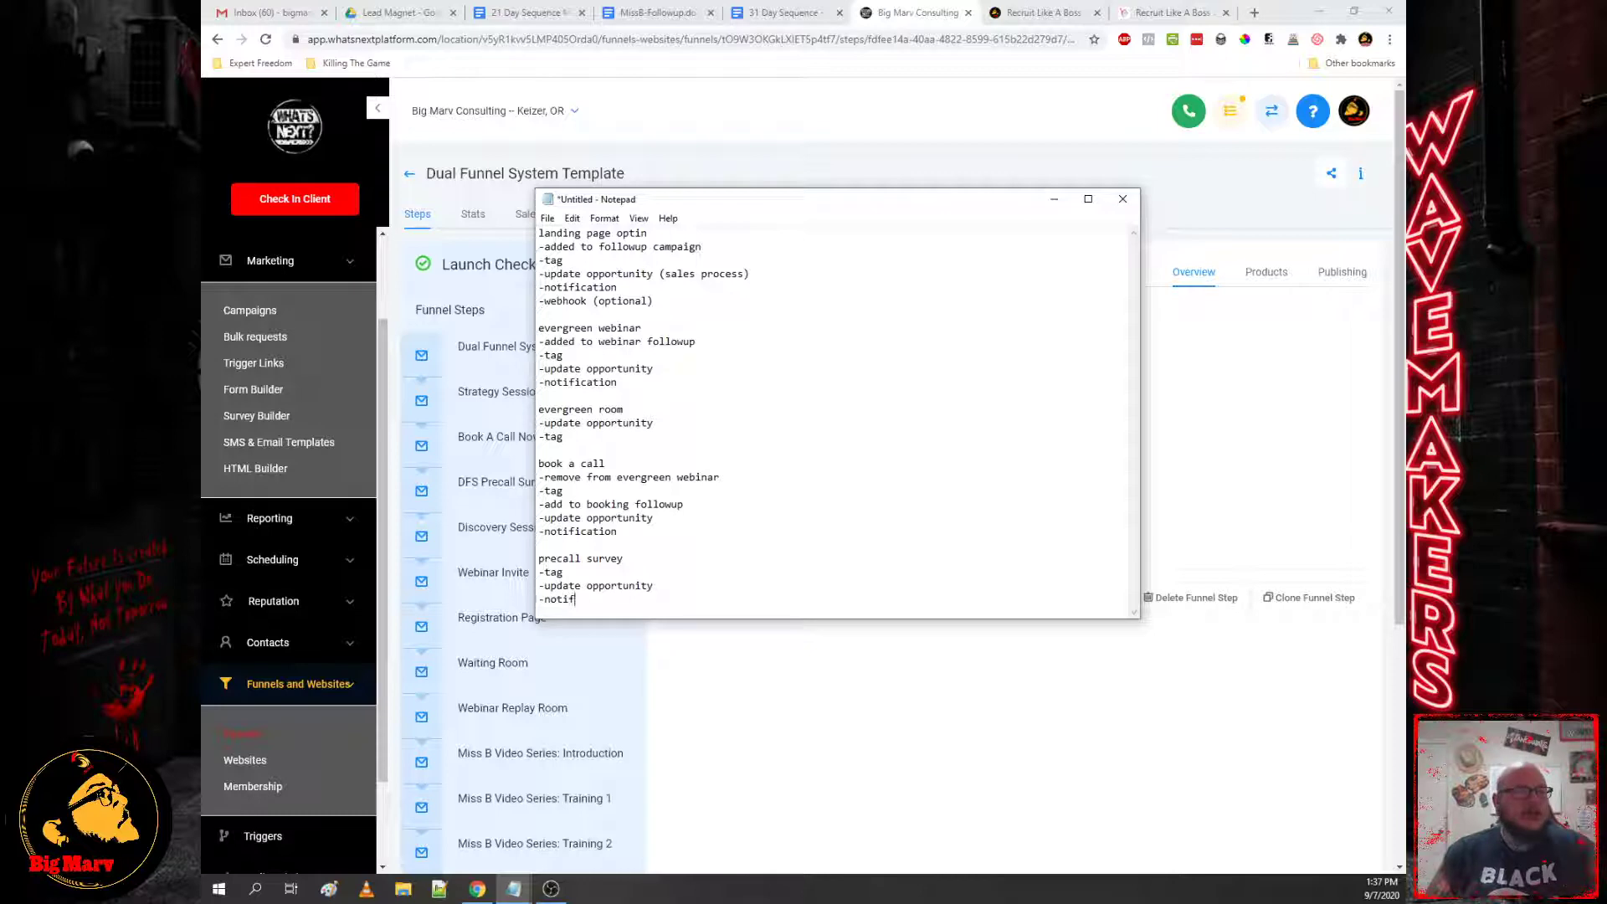
pyautogui.write('ication -webhook')
pyautogui.press('BackSpace')
pyautogui.press('BackSpace')
pyautogui.press('BackSpace')
pyautogui.press('BackSpace')
pyautogui.press('BackSpace')
pyautogui.press('BackSpace')
pyautogui.write('ication')
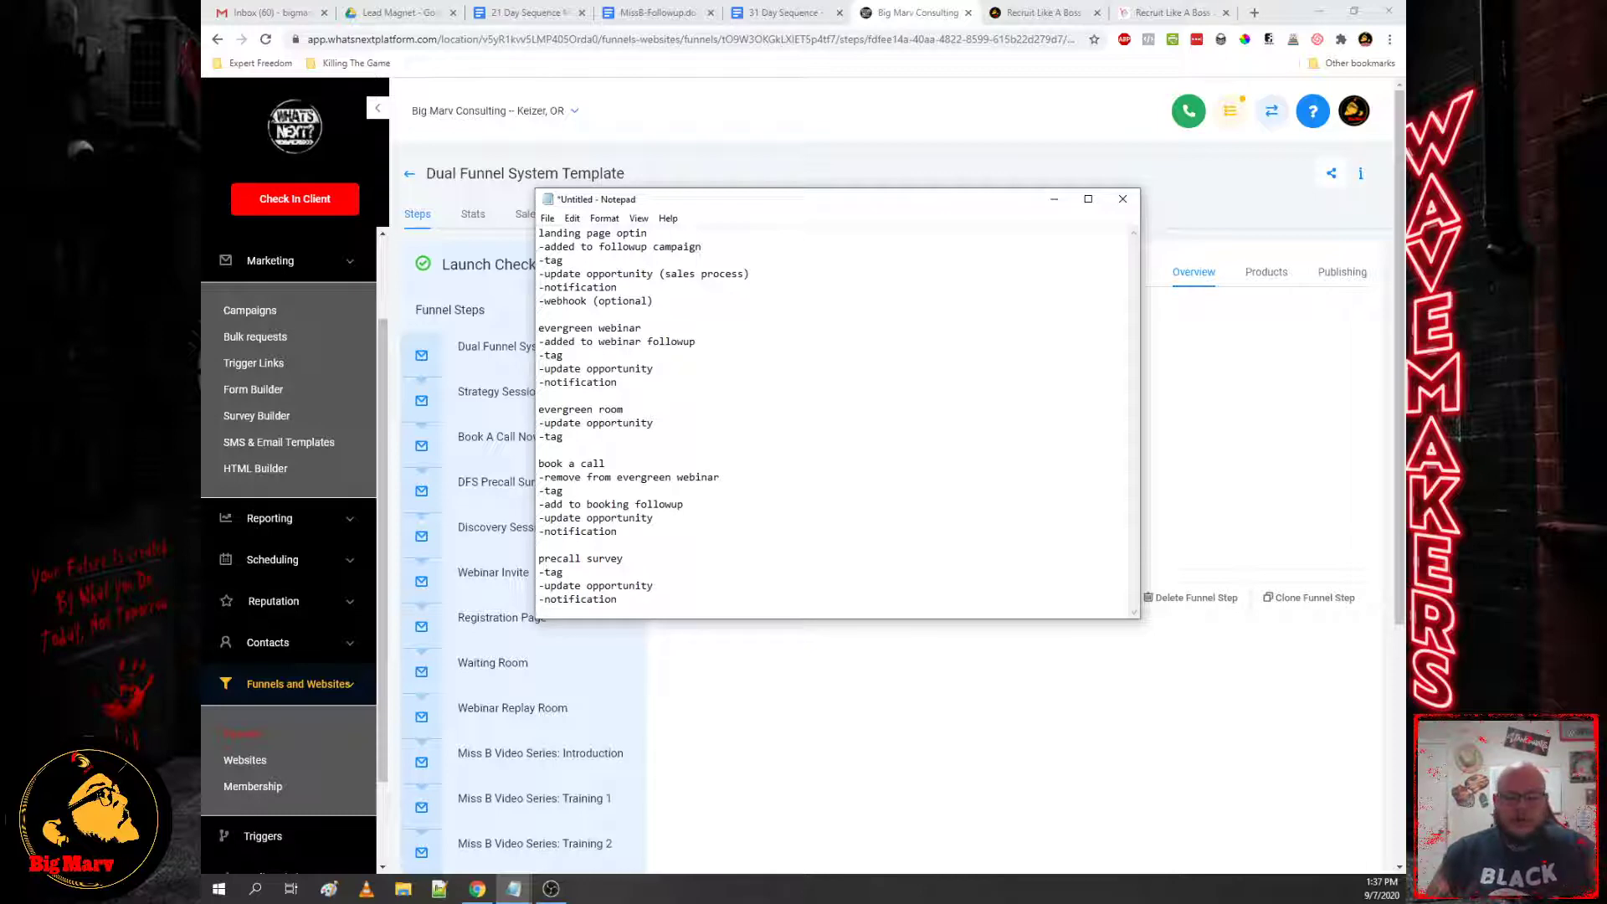
pyautogui.press('Return')
pyautogui.press('Return')
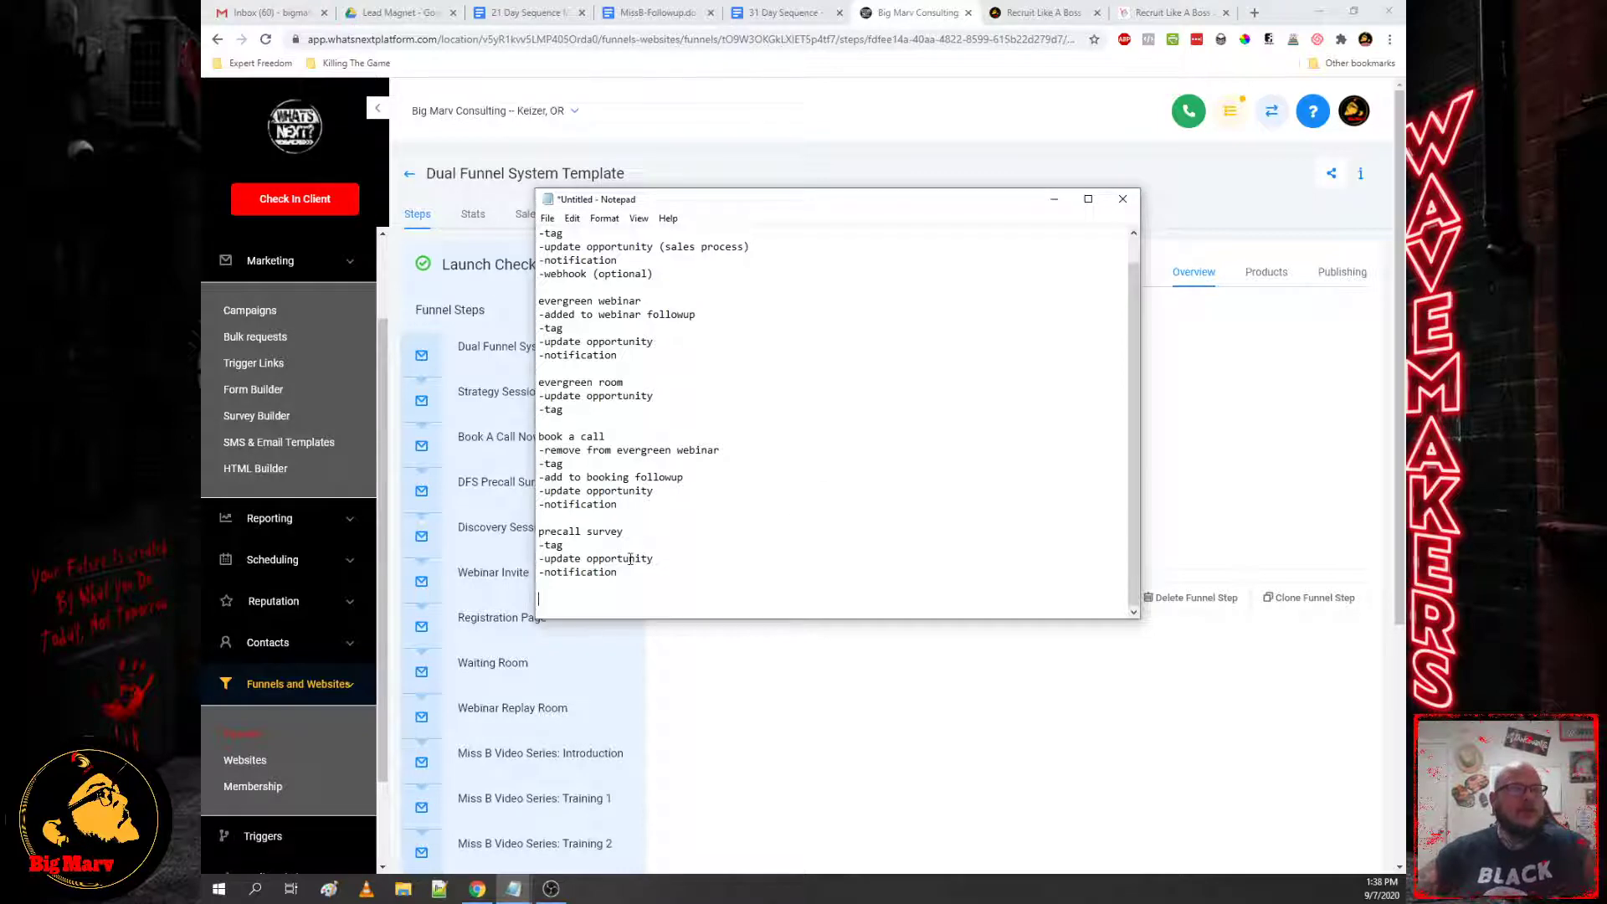
pyautogui.scroll(1, 642, 545)
pyautogui.scroll(-1, 642, 559)
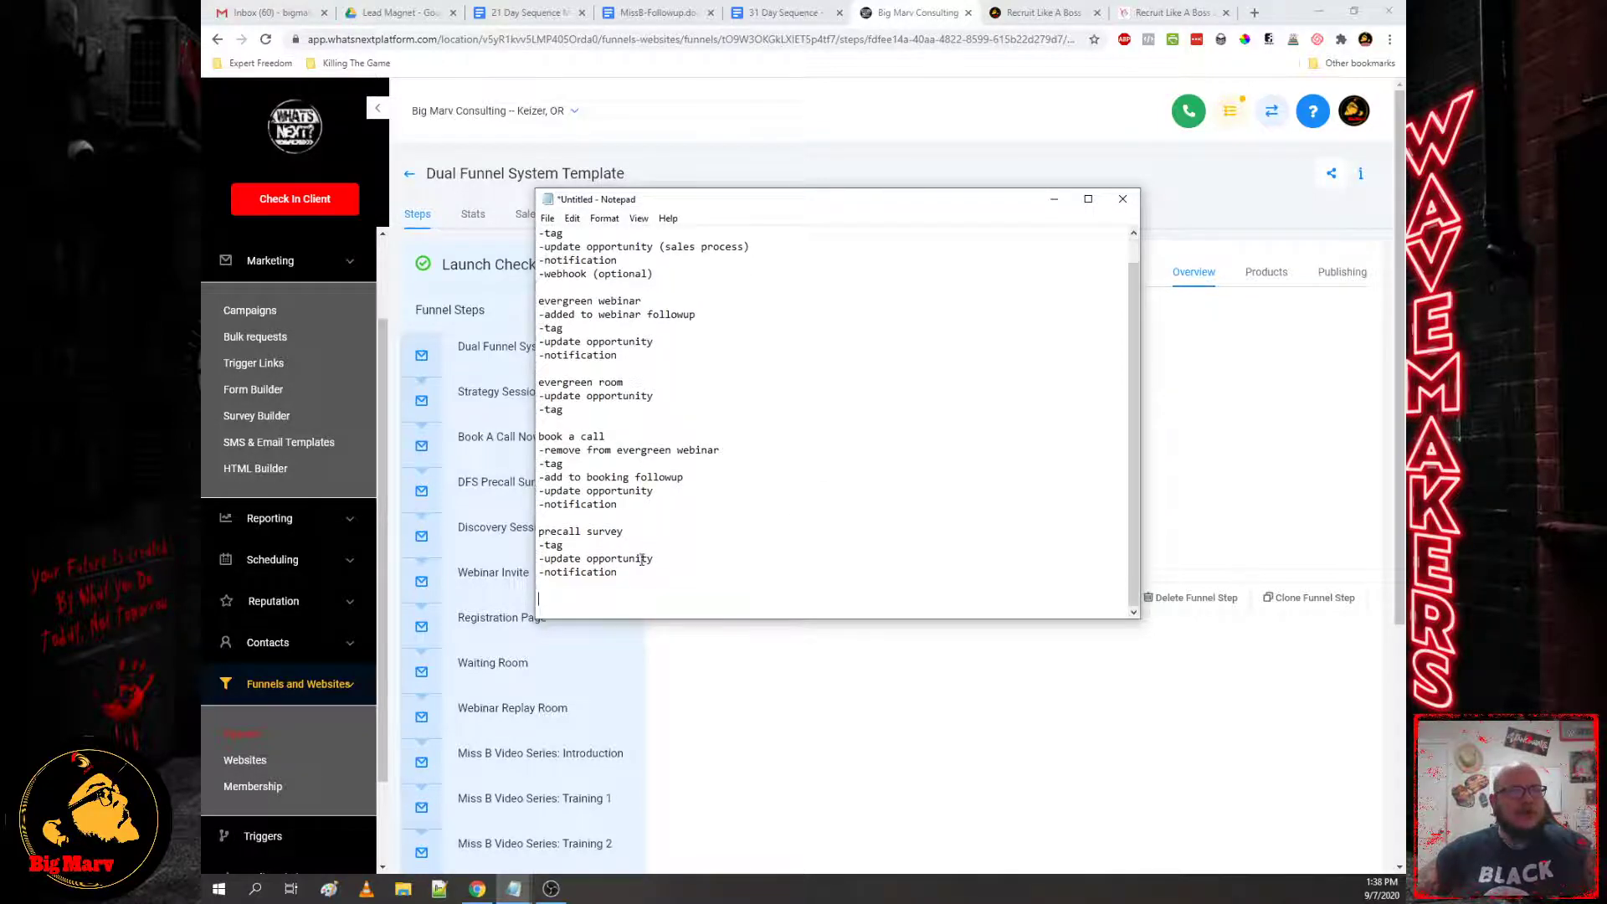
pyautogui.scroll(1, 641, 559)
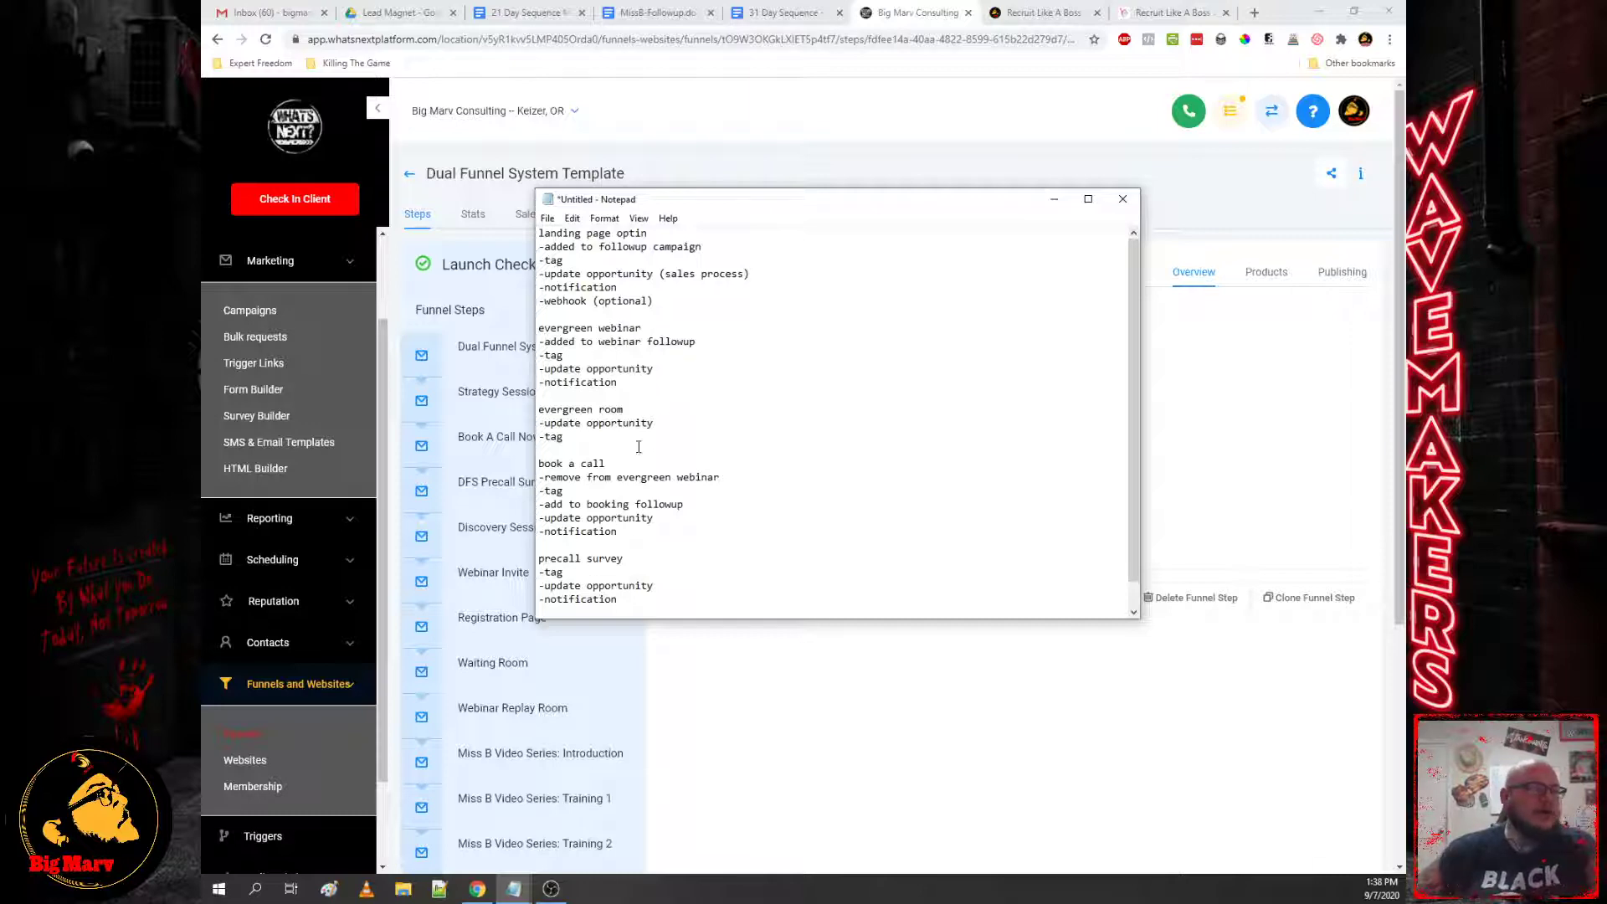
pyautogui.scroll(-1, 309, 600)
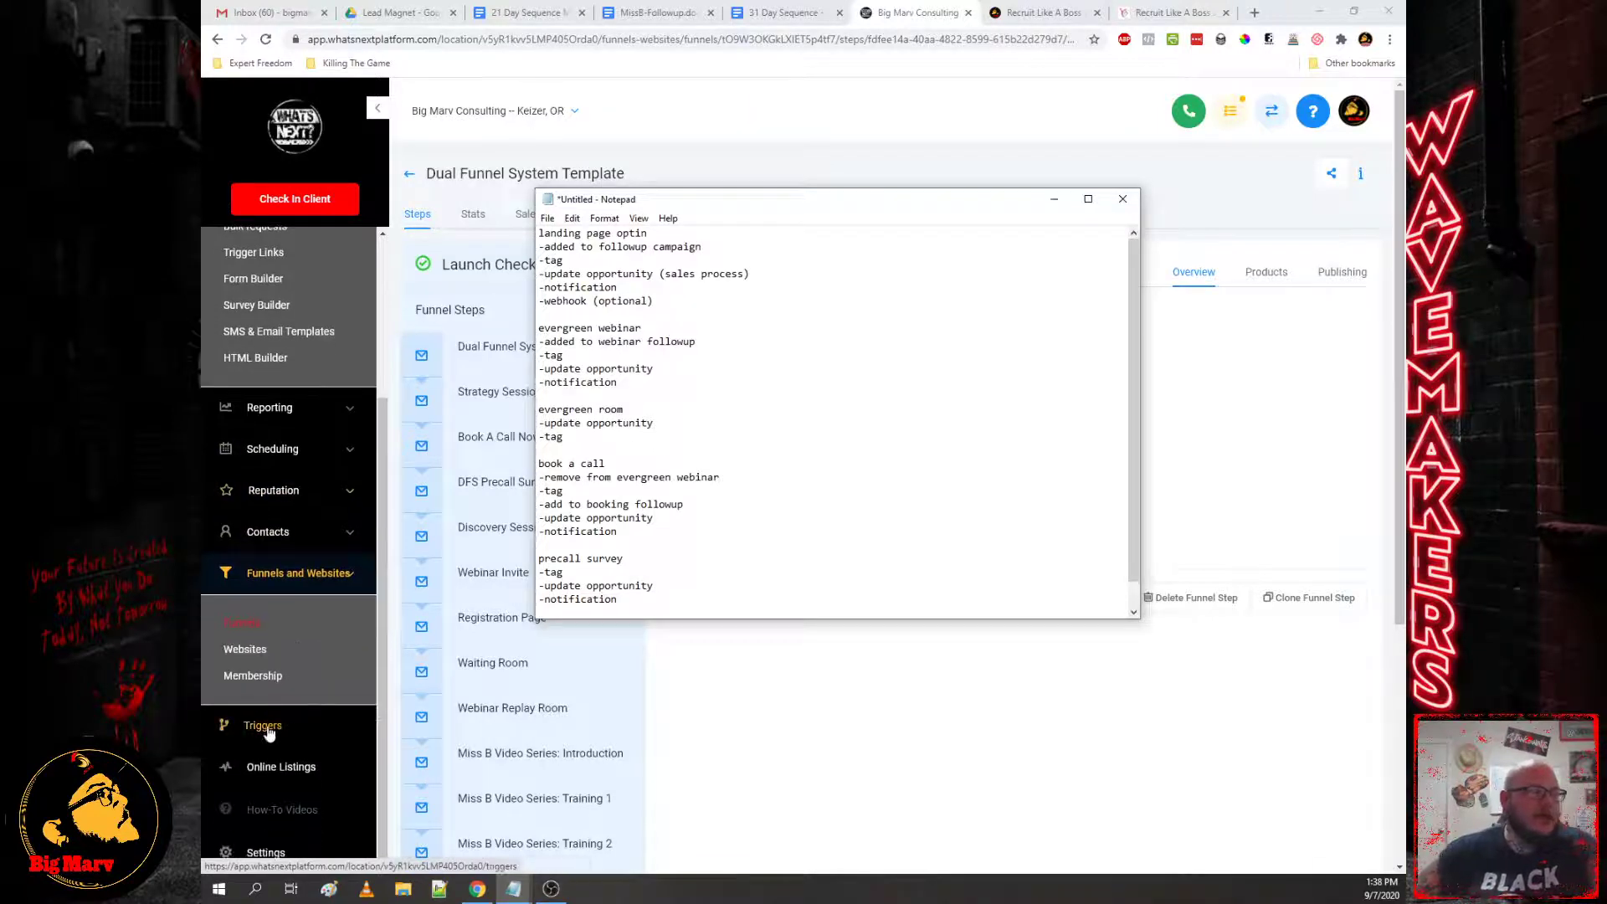
# Step: Expand the Dual Funnel System triggers and check the landing page optin notes in Notepad
pyautogui.click(268, 735)
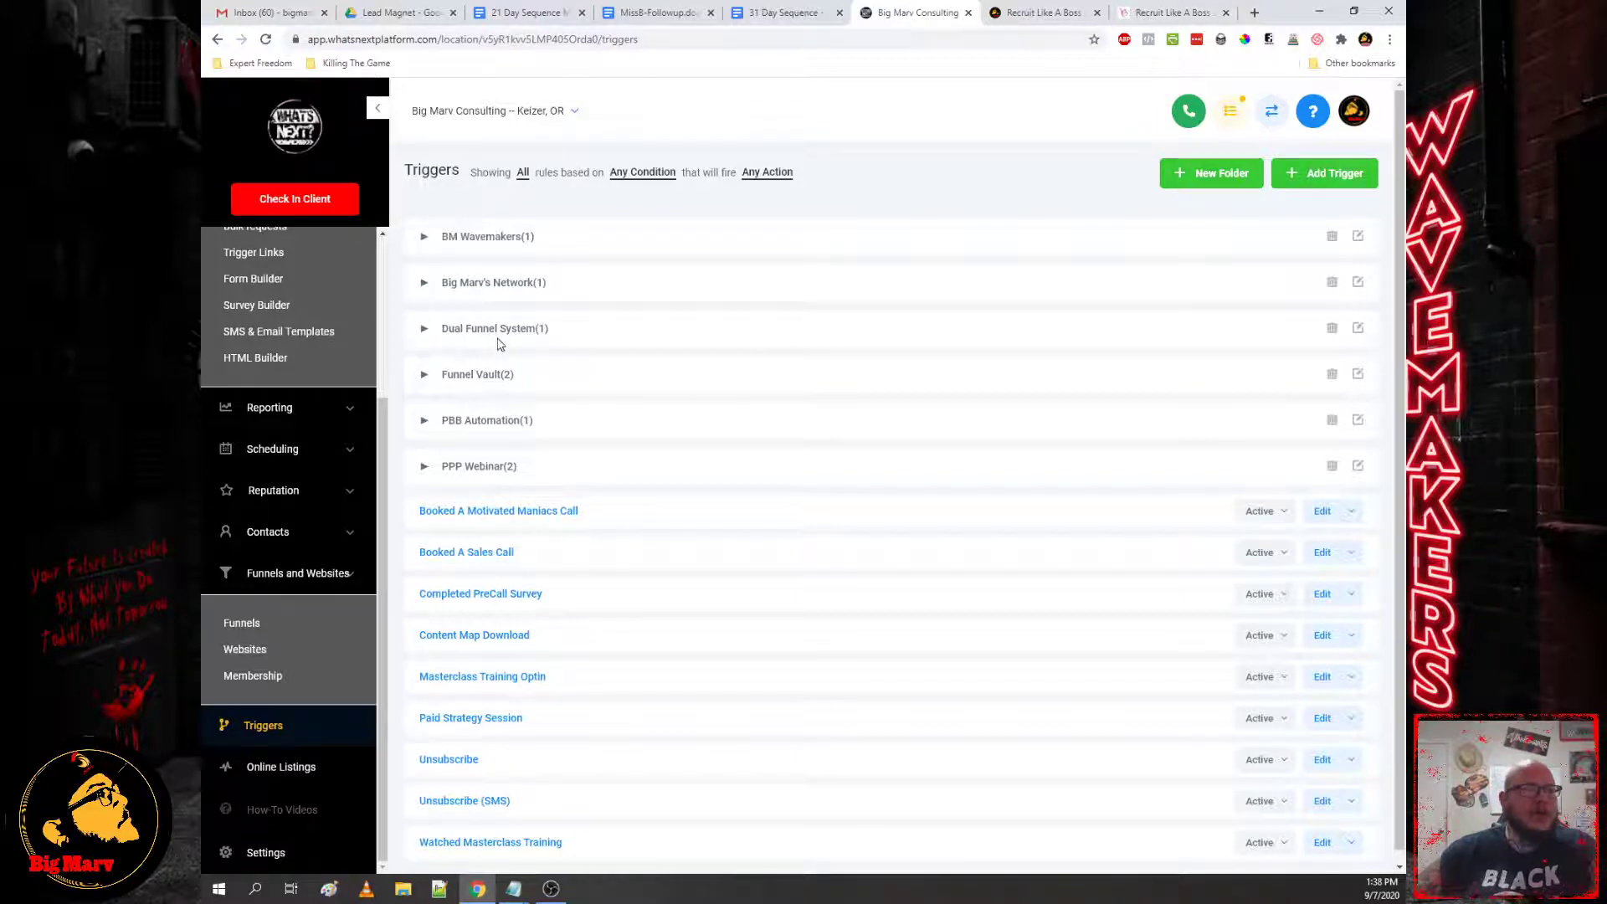
pyautogui.click(494, 332)
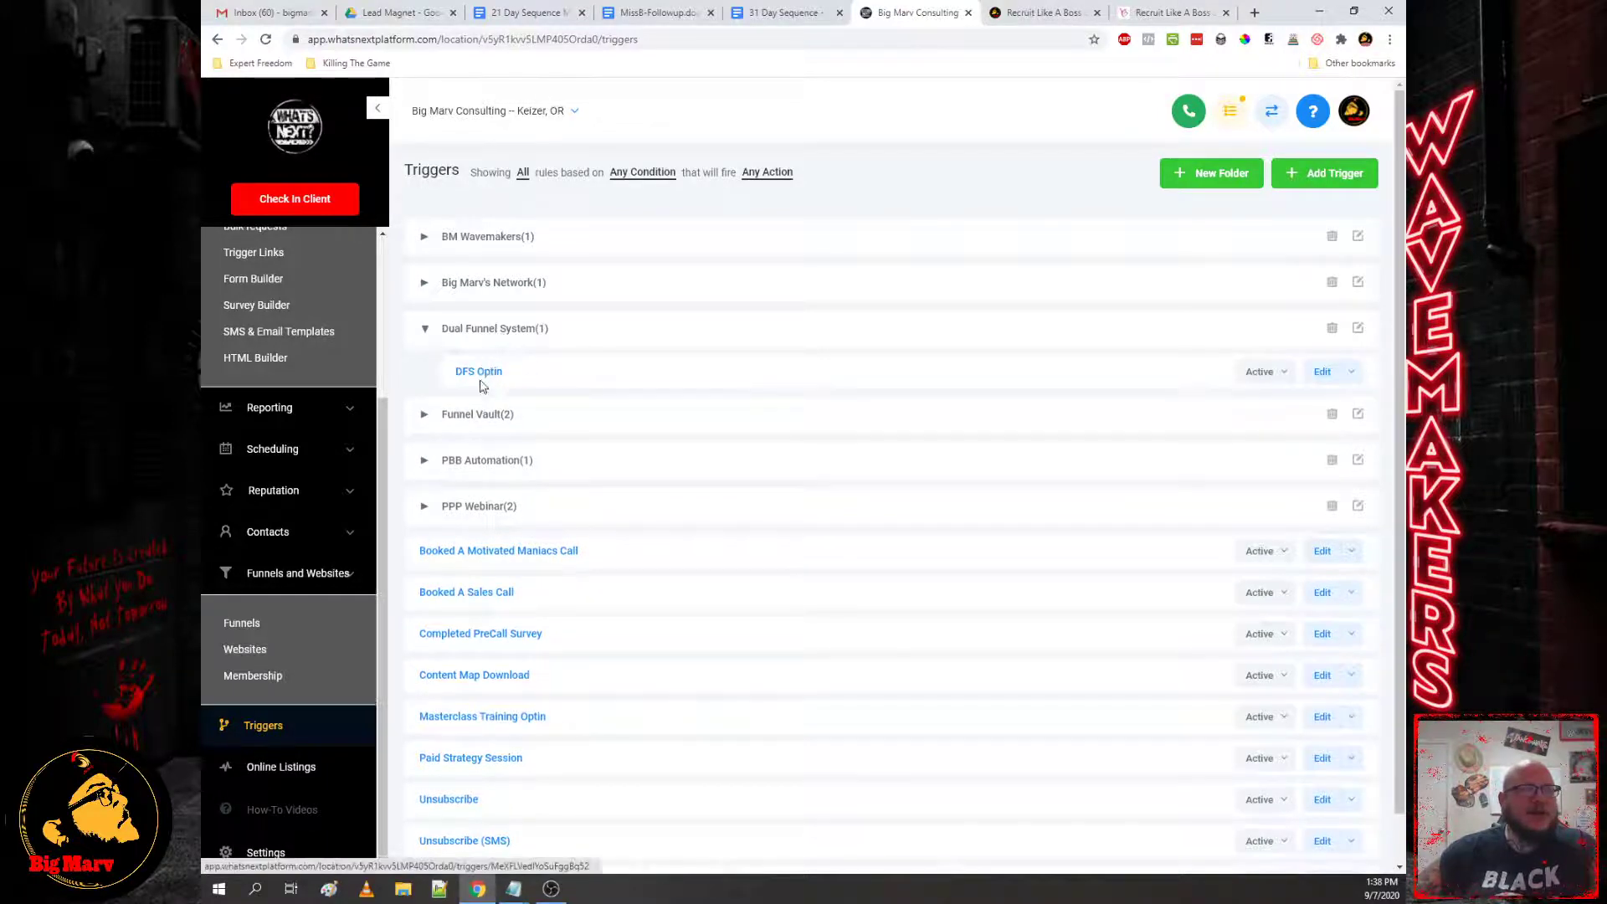
pyautogui.moveTo(522, 894)
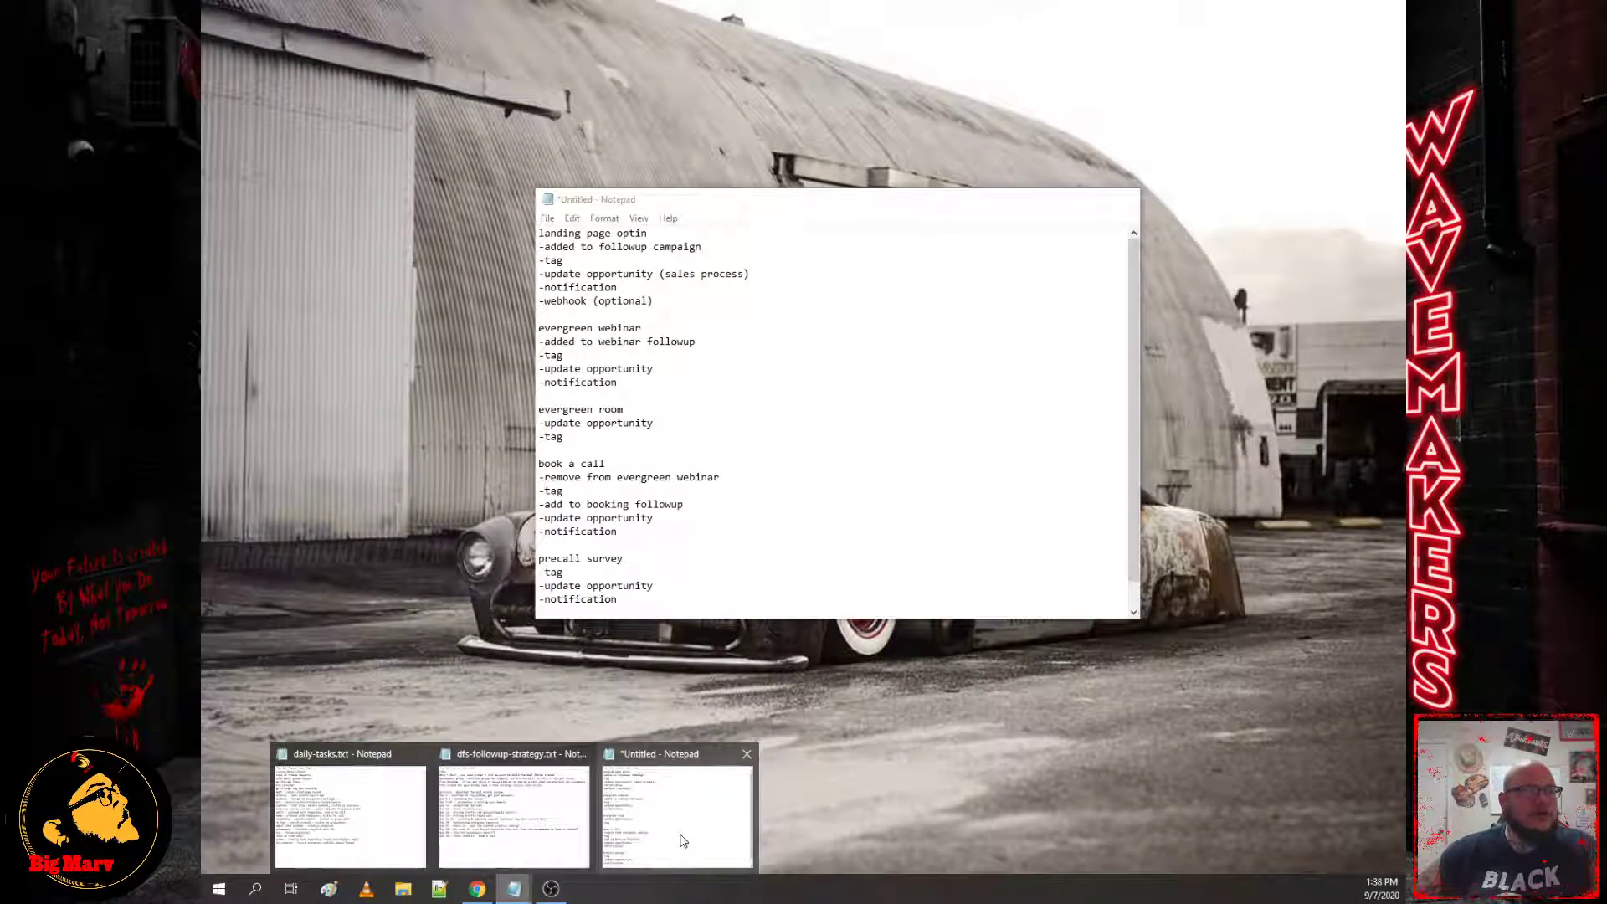
pyautogui.click(670, 803)
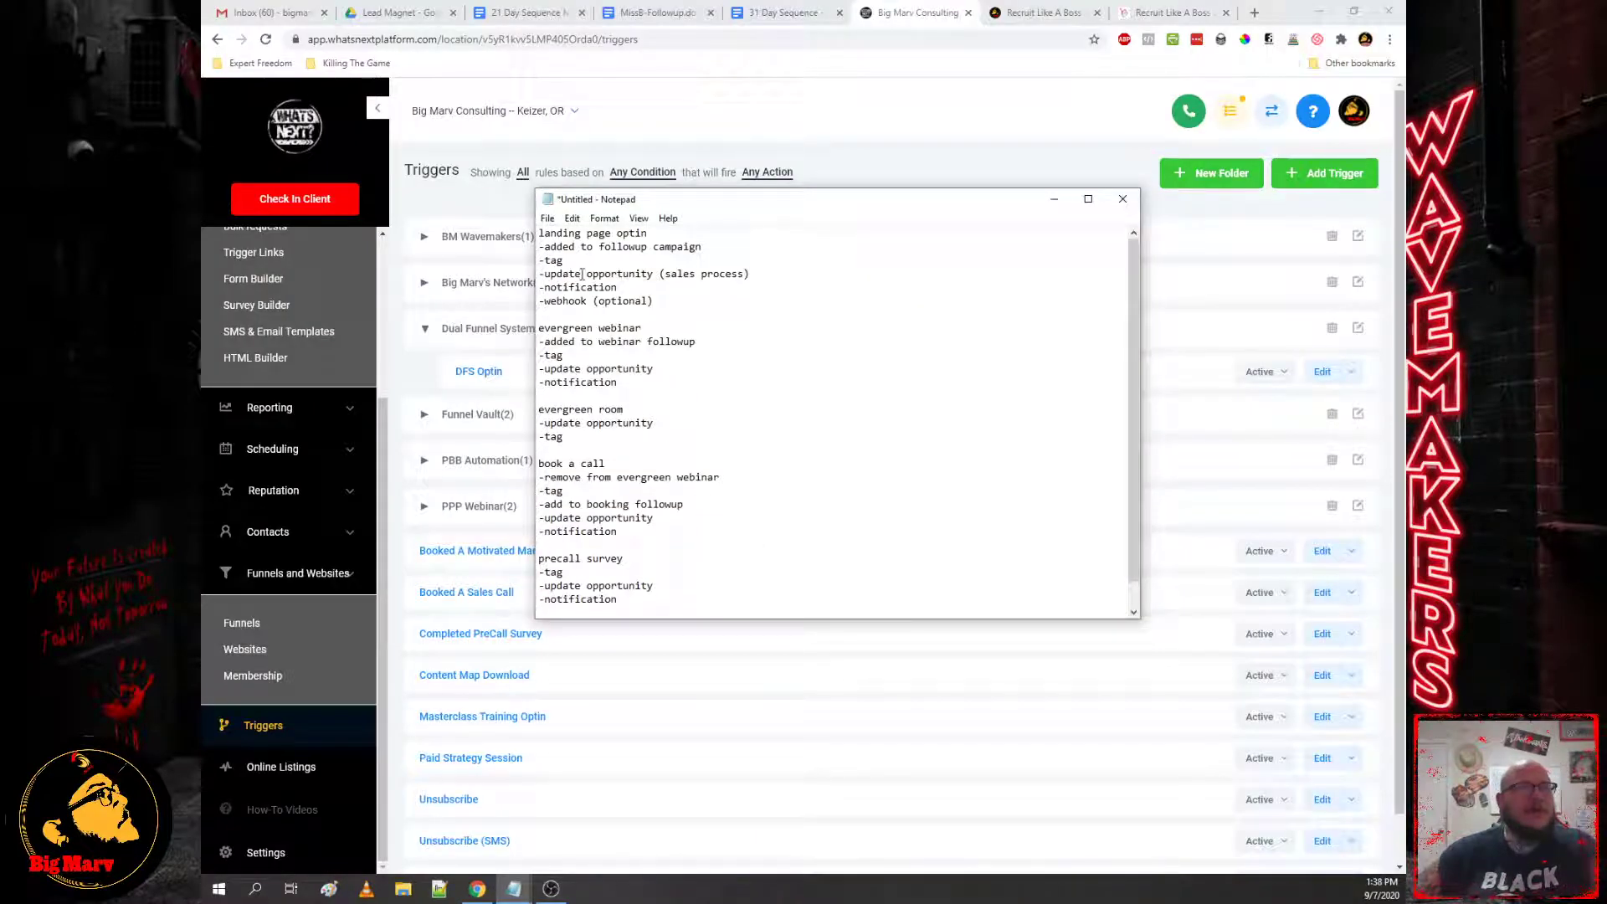
pyautogui.moveTo(540, 234); pyautogui.dragTo(581, 247)
pyautogui.moveTo(674, 266); pyautogui.dragTo(712, 308)
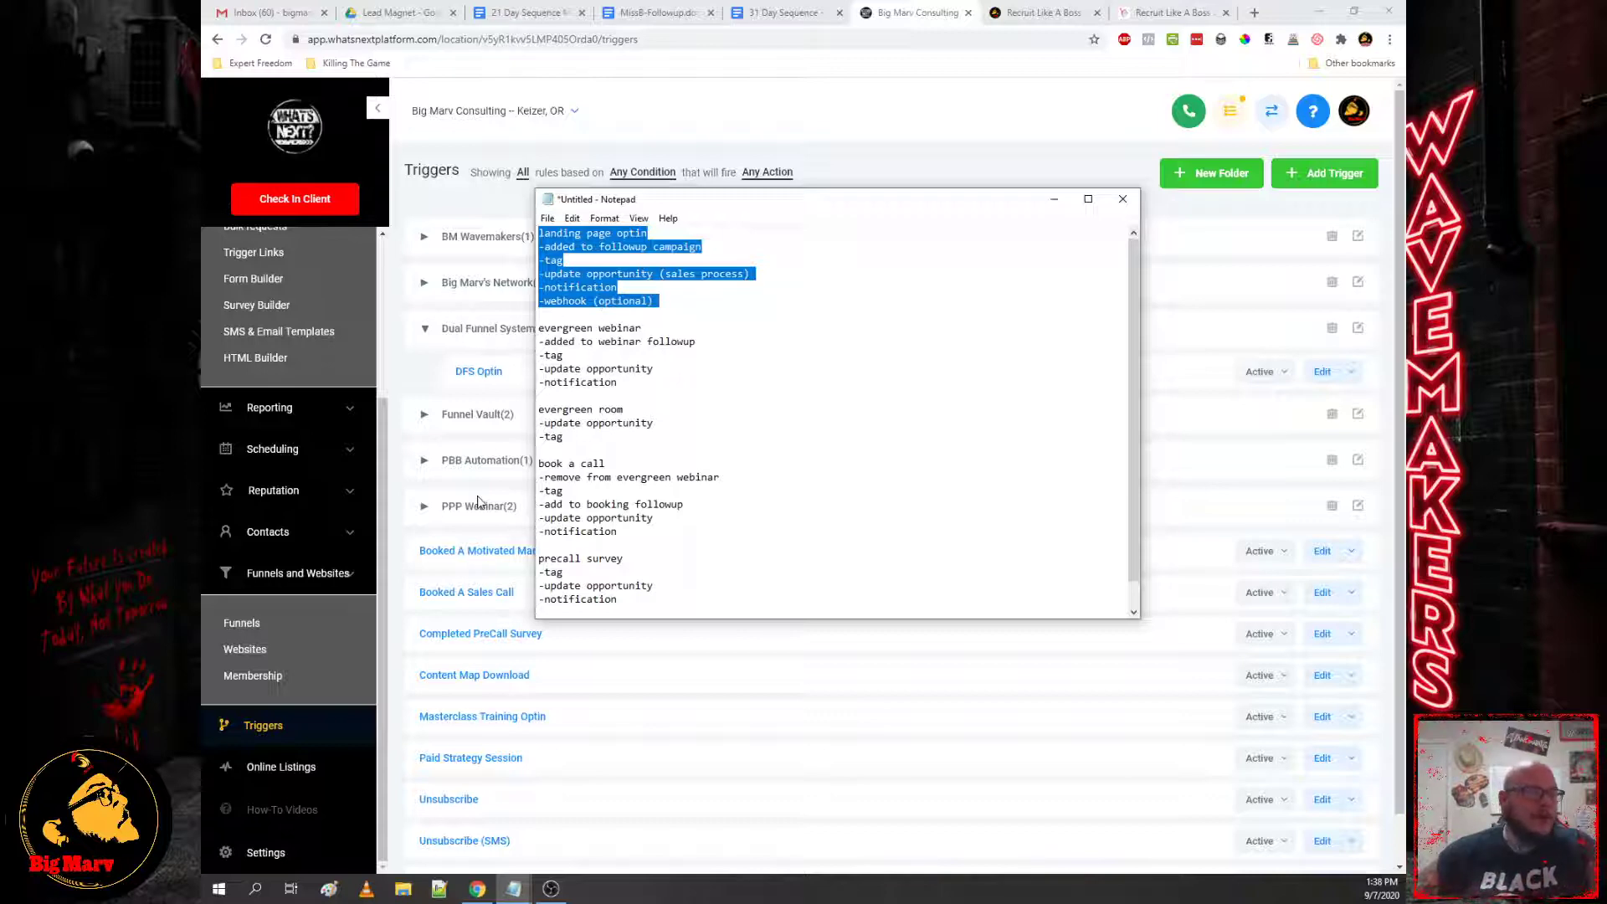
pyautogui.click(417, 374)
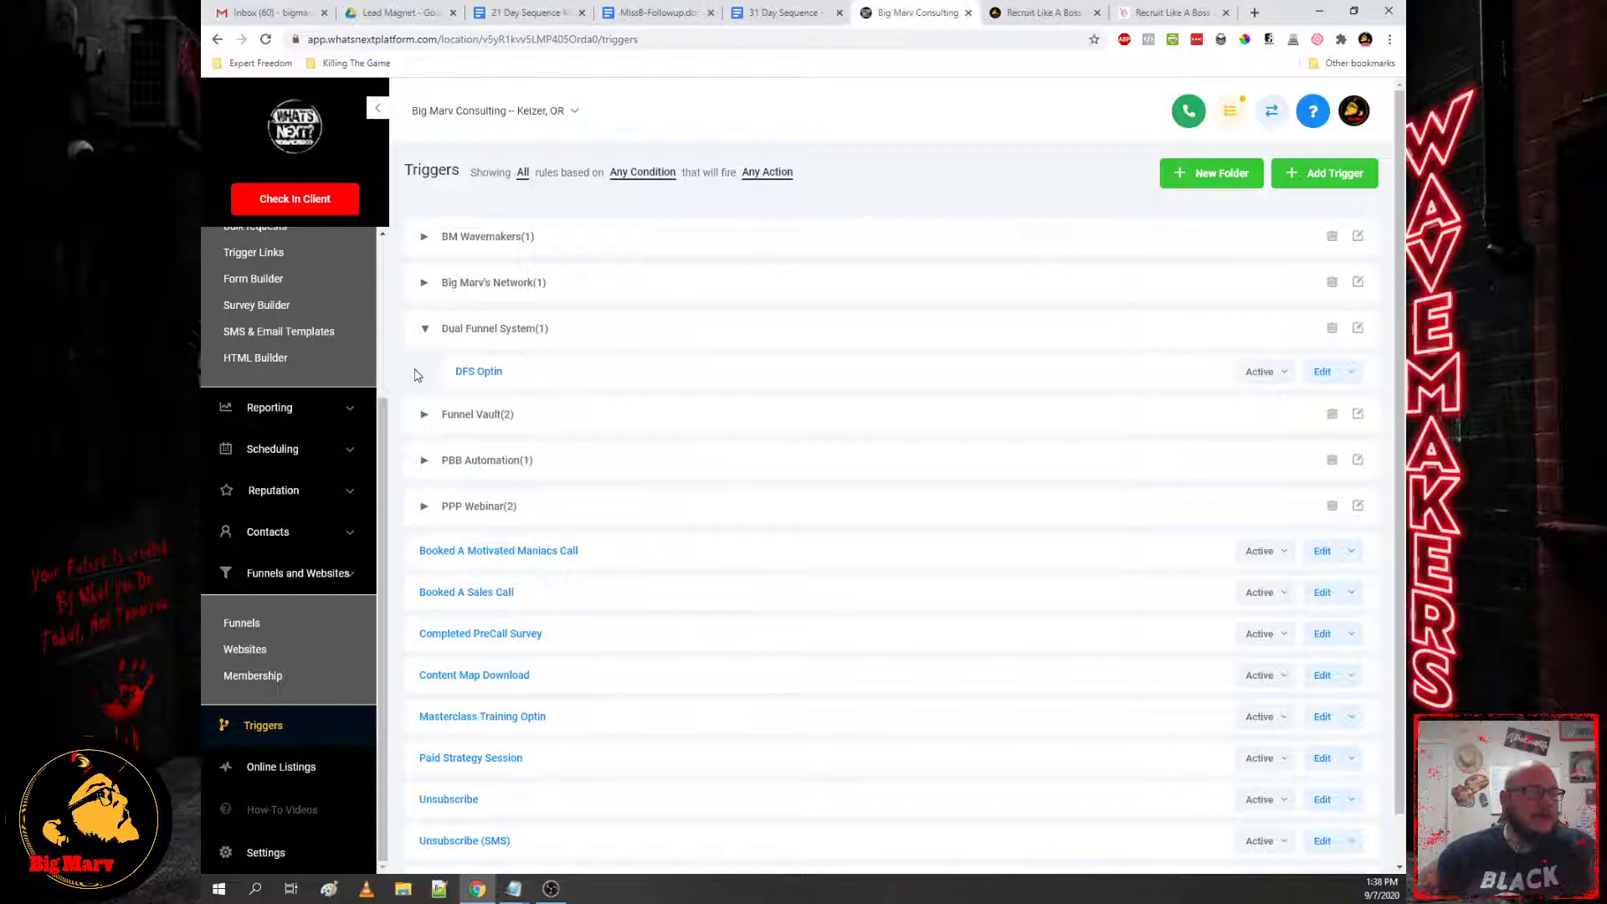
# Step: Open the DFS Optin trigger and keep its Form Submitted event
pyautogui.click(473, 370)
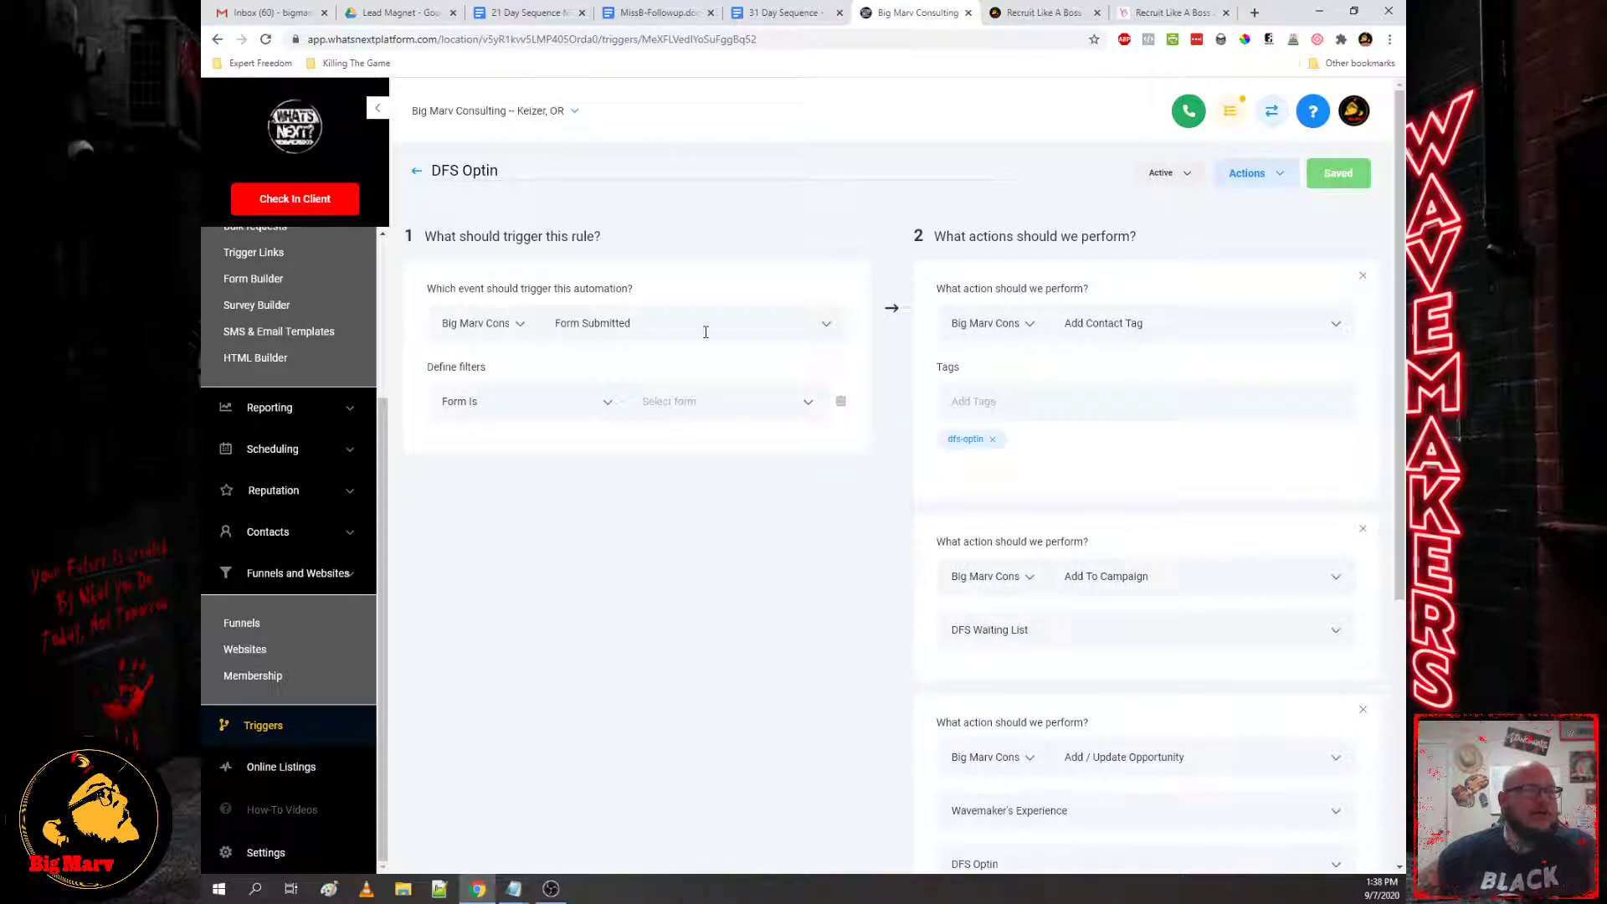
pyautogui.click(670, 329)
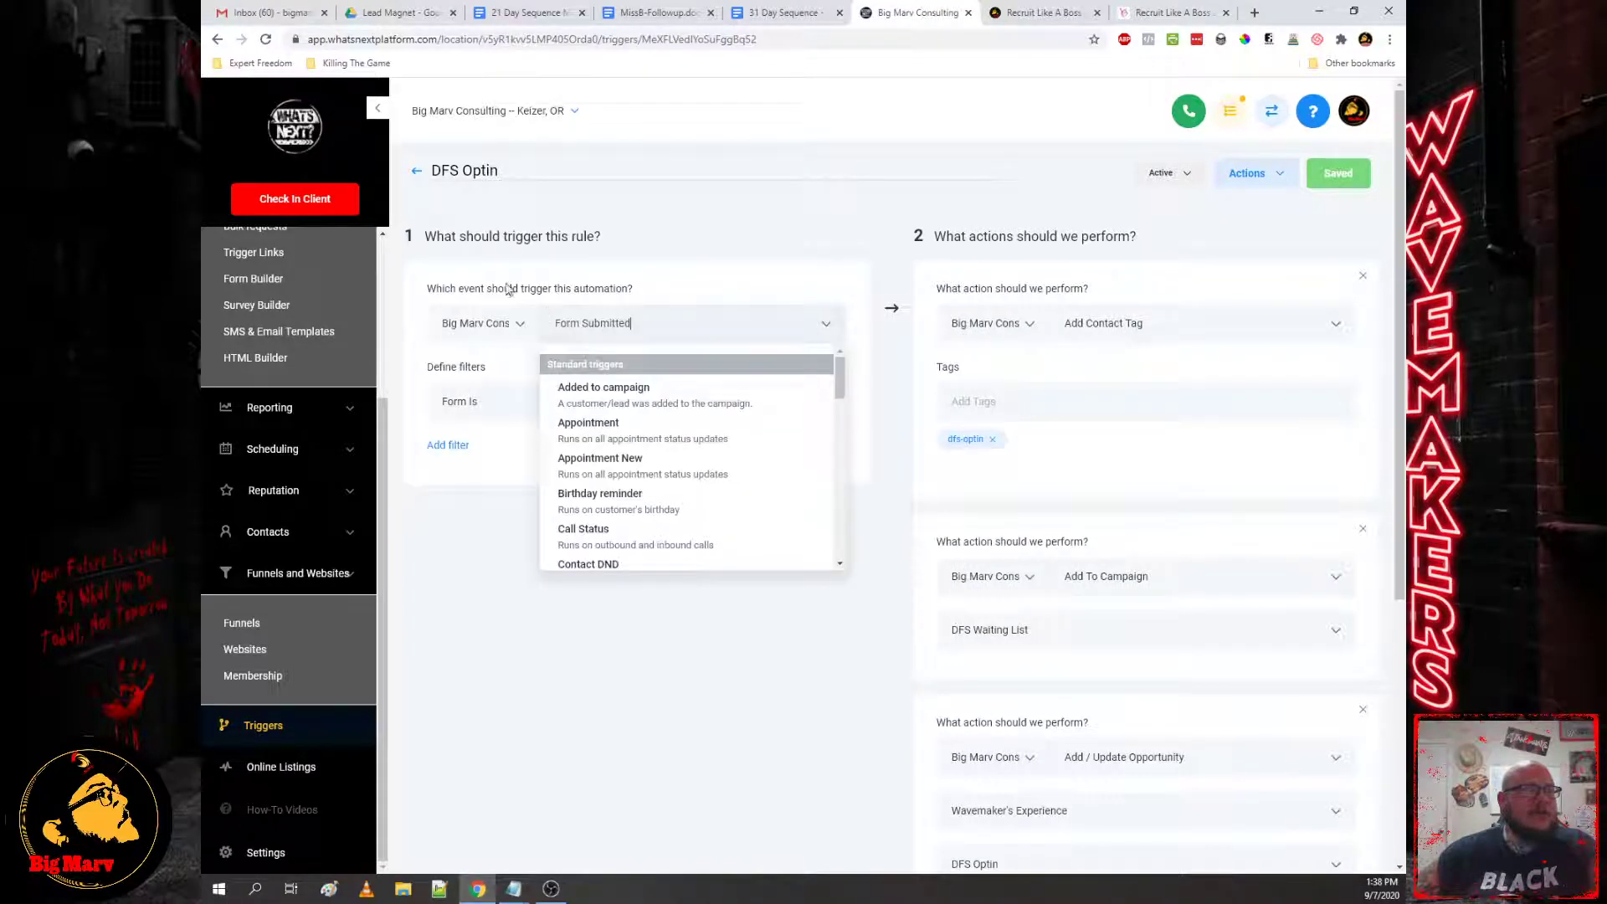
pyautogui.scroll(-10, 661, 419)
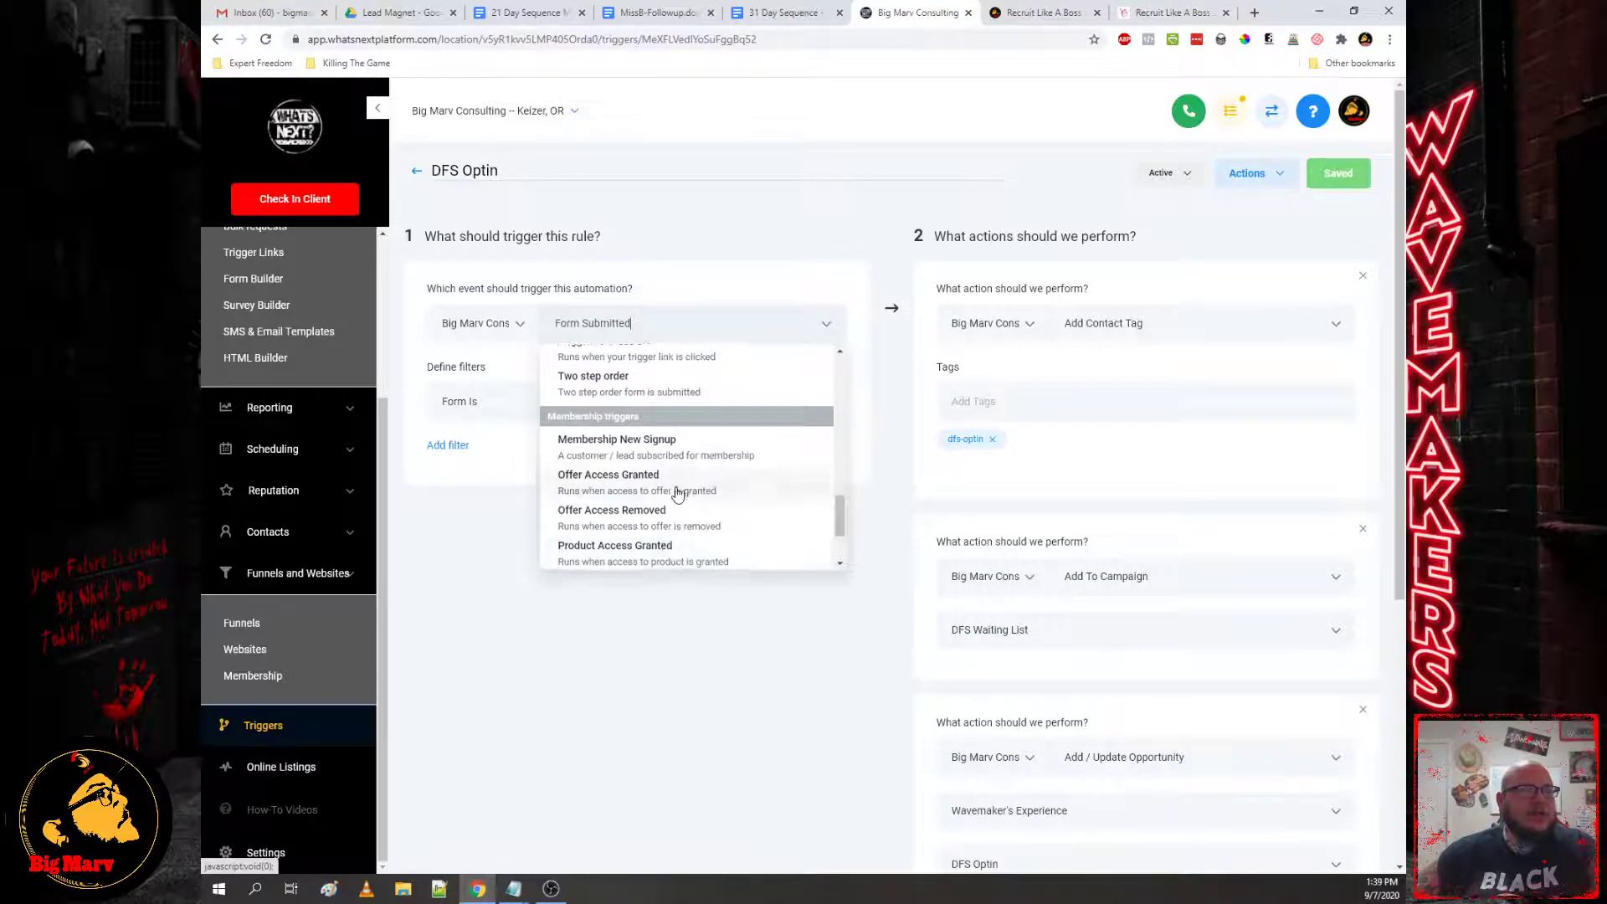
pyautogui.scroll(-5, 670, 519)
pyautogui.scroll(15, 653, 419)
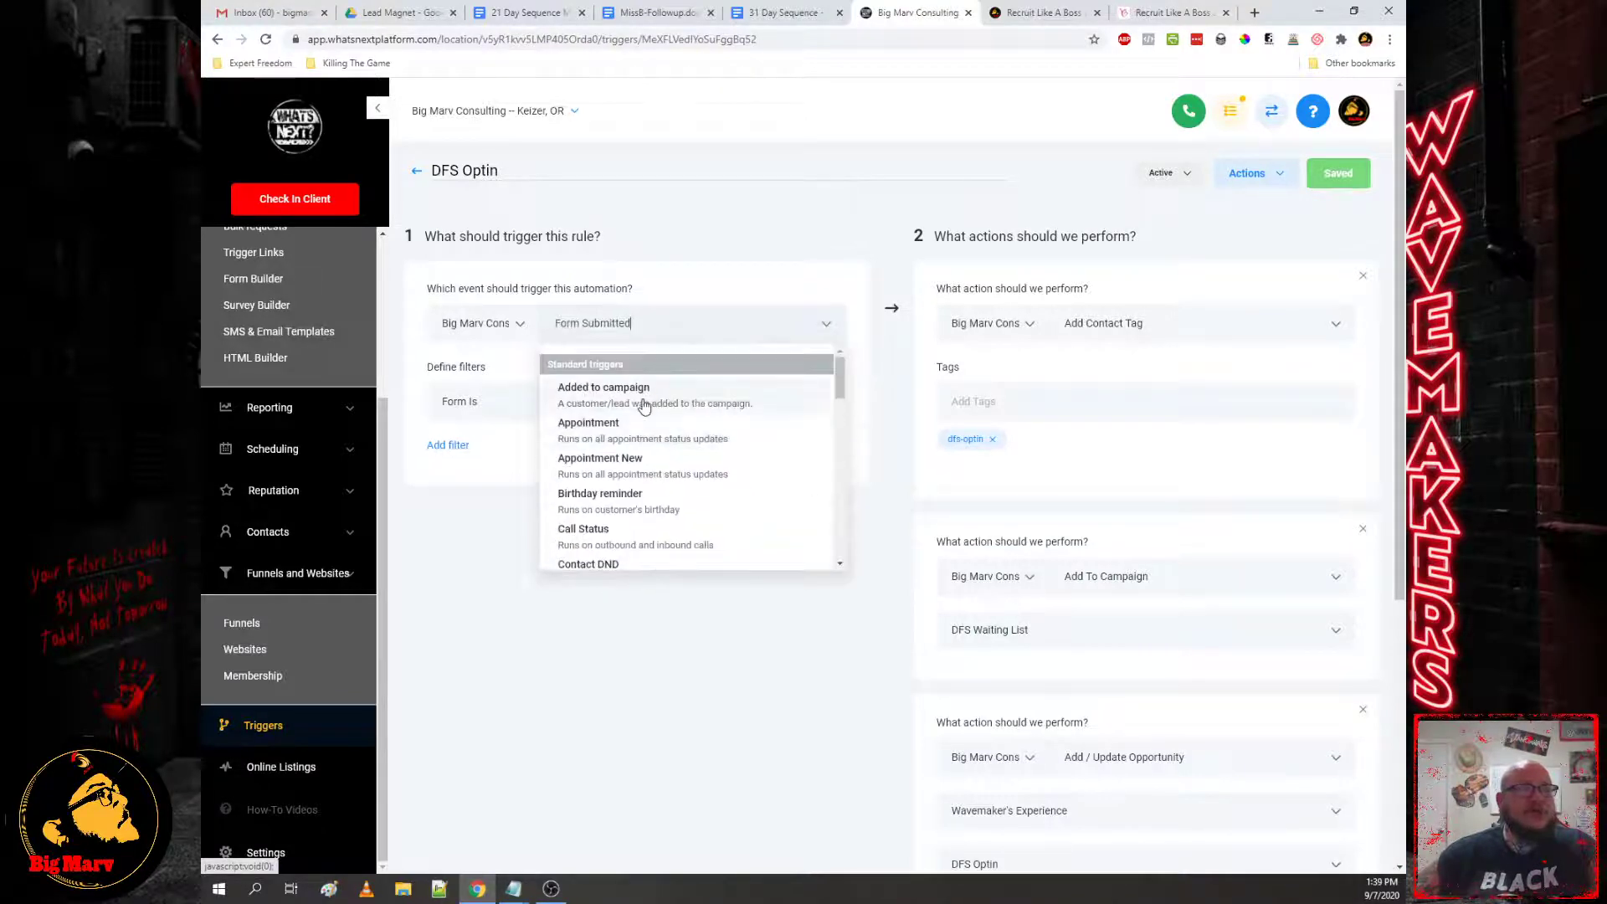
pyautogui.click(647, 315)
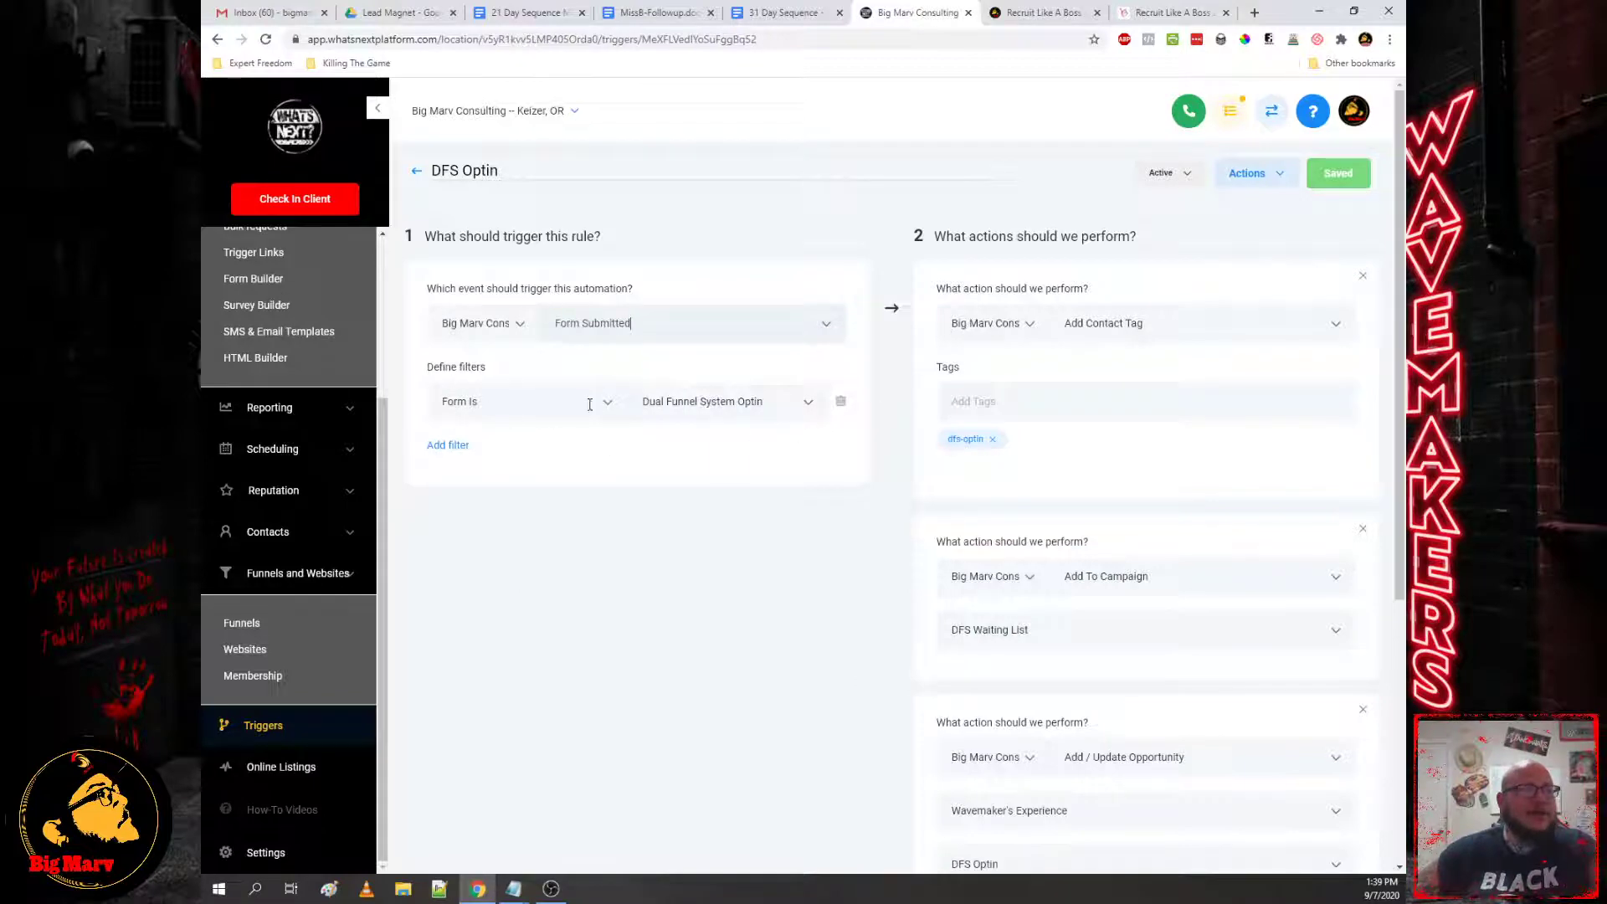
# Step: Set the trigger's Form Is filter to Dfs Optin V2
pyautogui.click(704, 408)
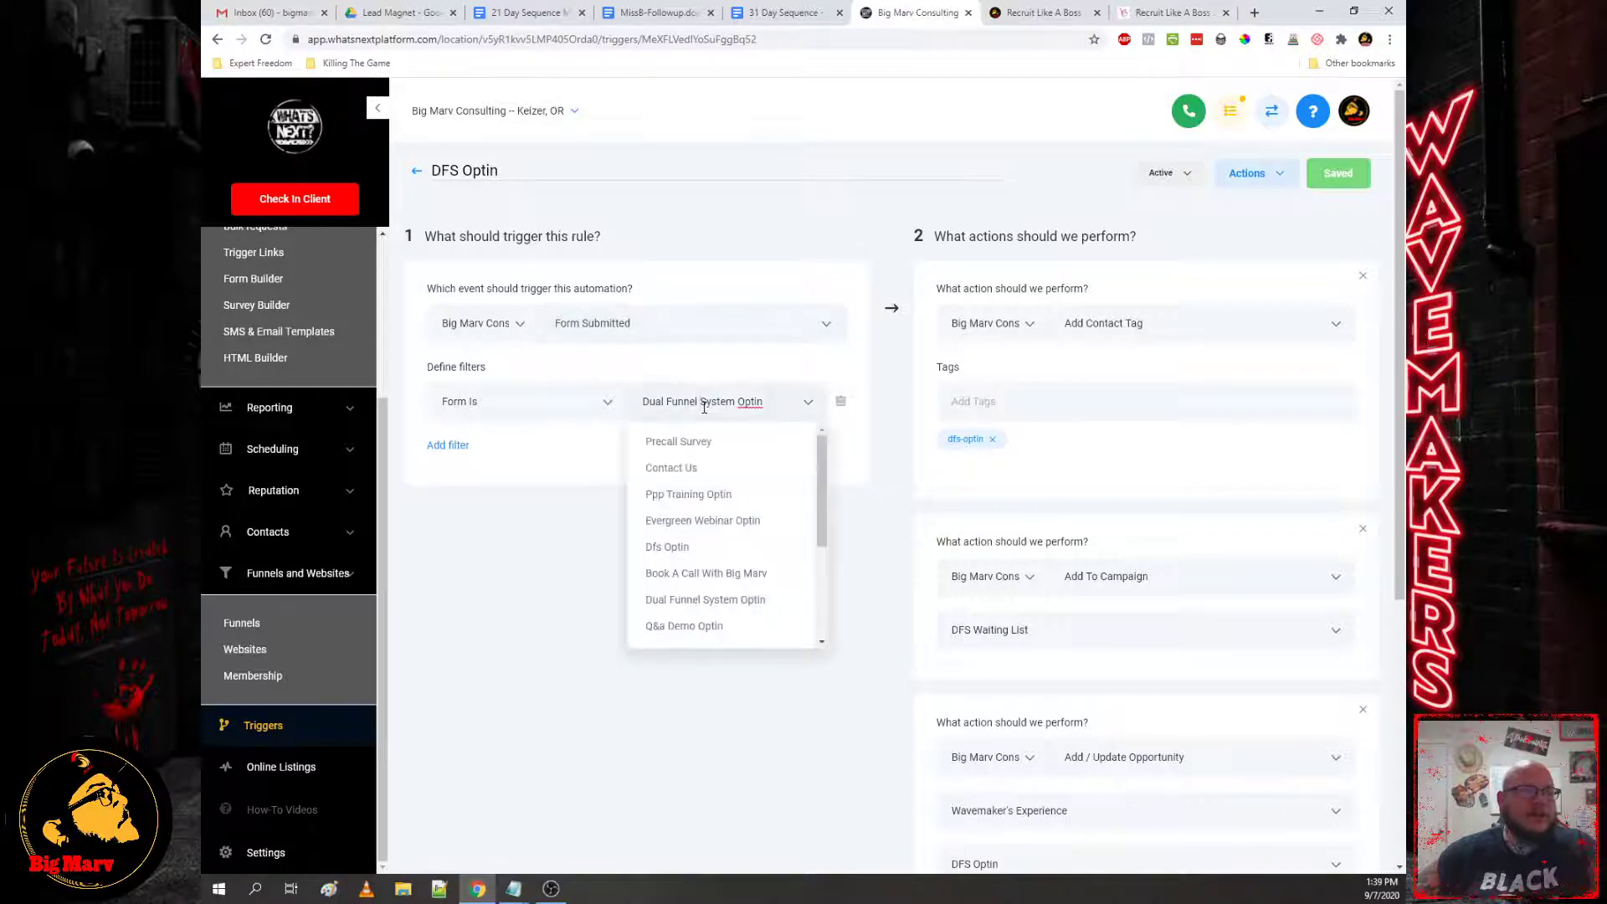
pyautogui.click(705, 408)
pyautogui.click(704, 407)
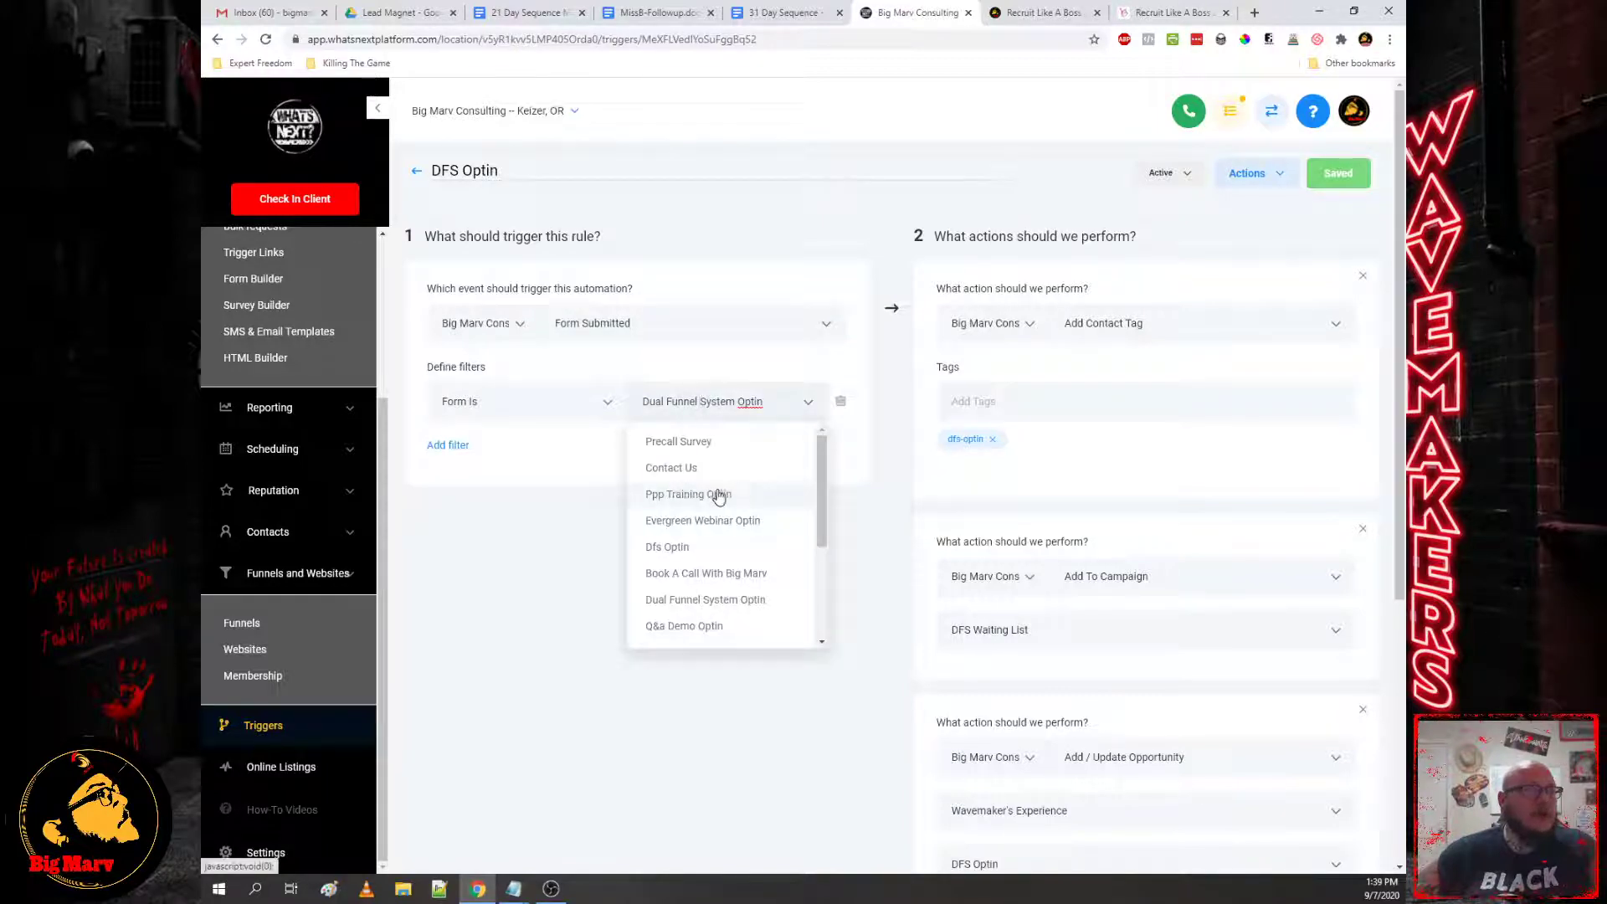
pyautogui.scroll(-1, 724, 512)
pyautogui.scroll(-3, 724, 513)
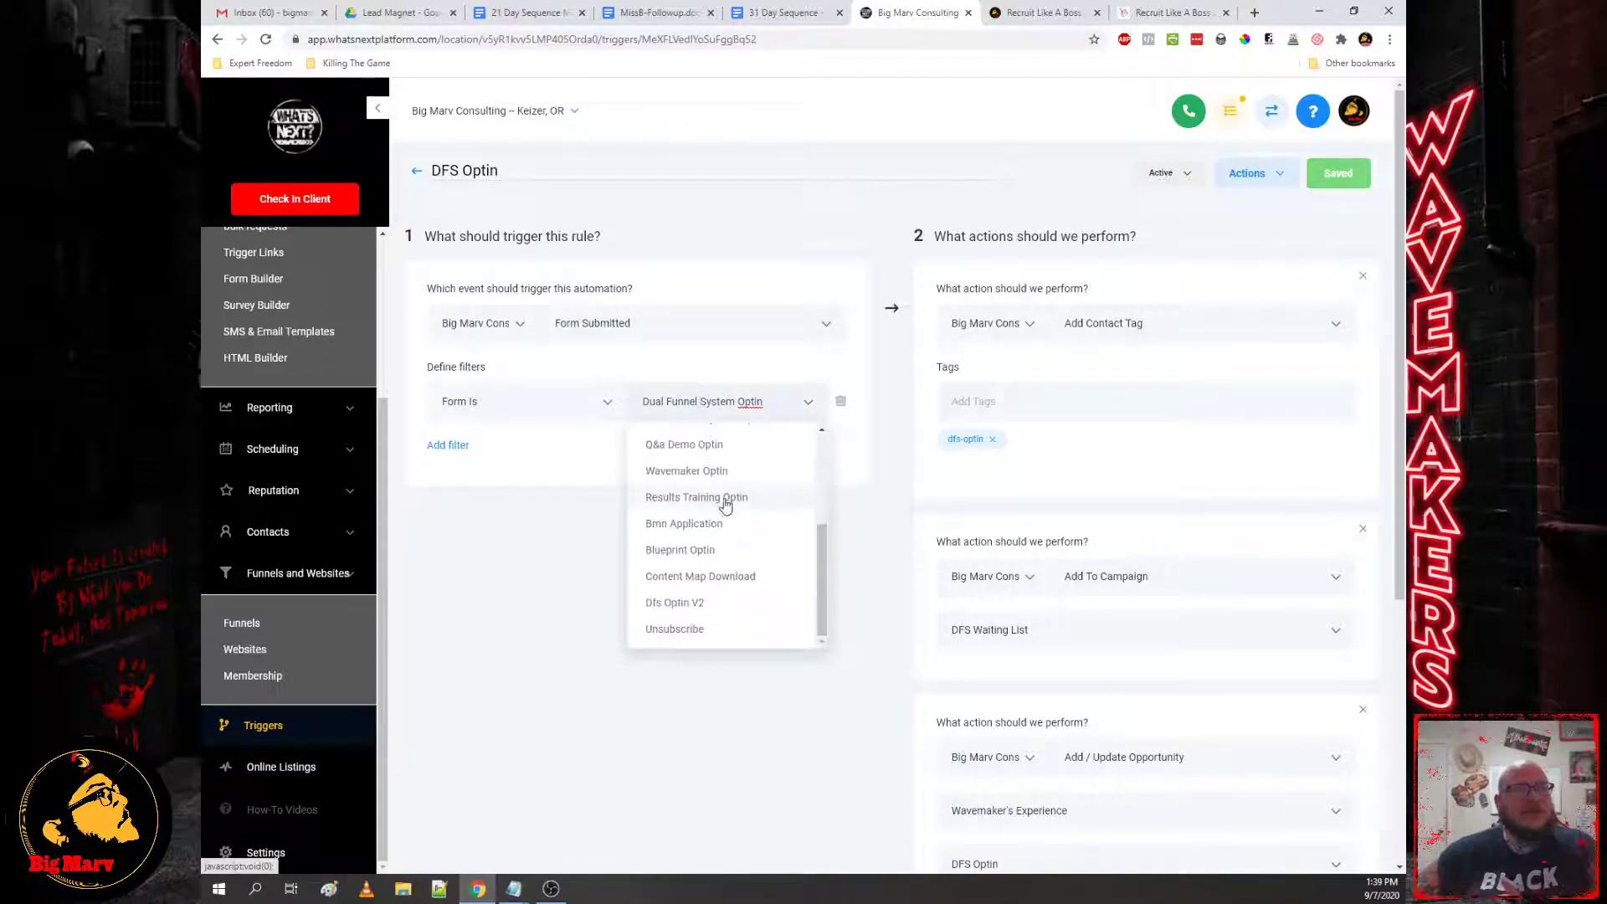
pyautogui.click(690, 610)
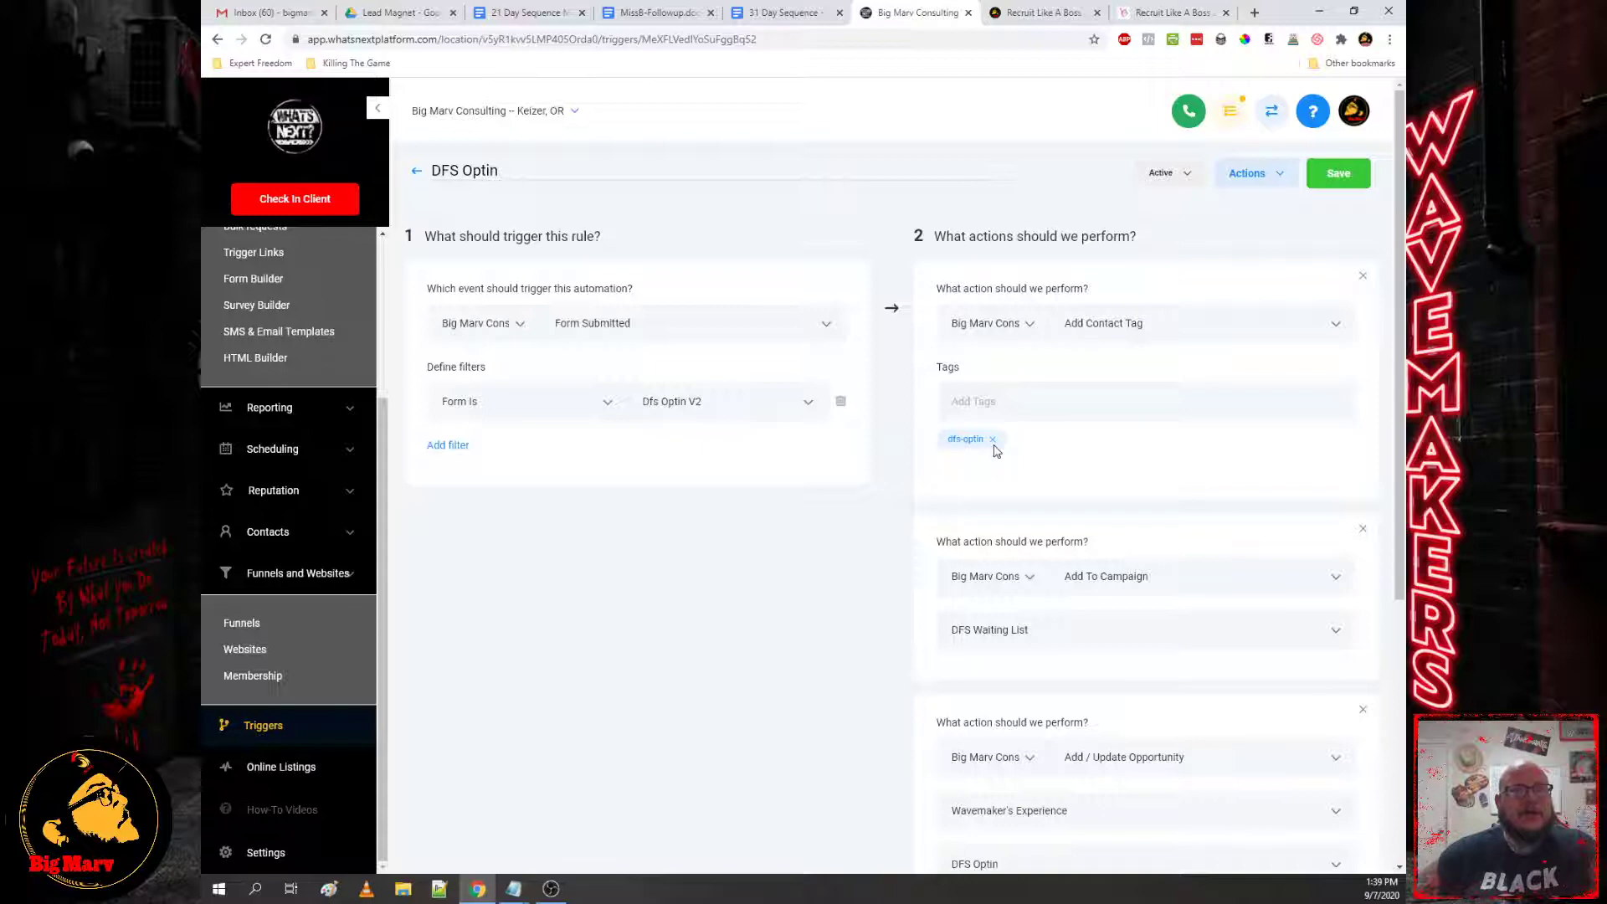
# Step: Switch the Form Is filter back to the Dfs Optin form
pyautogui.scroll(-3, 958, 459)
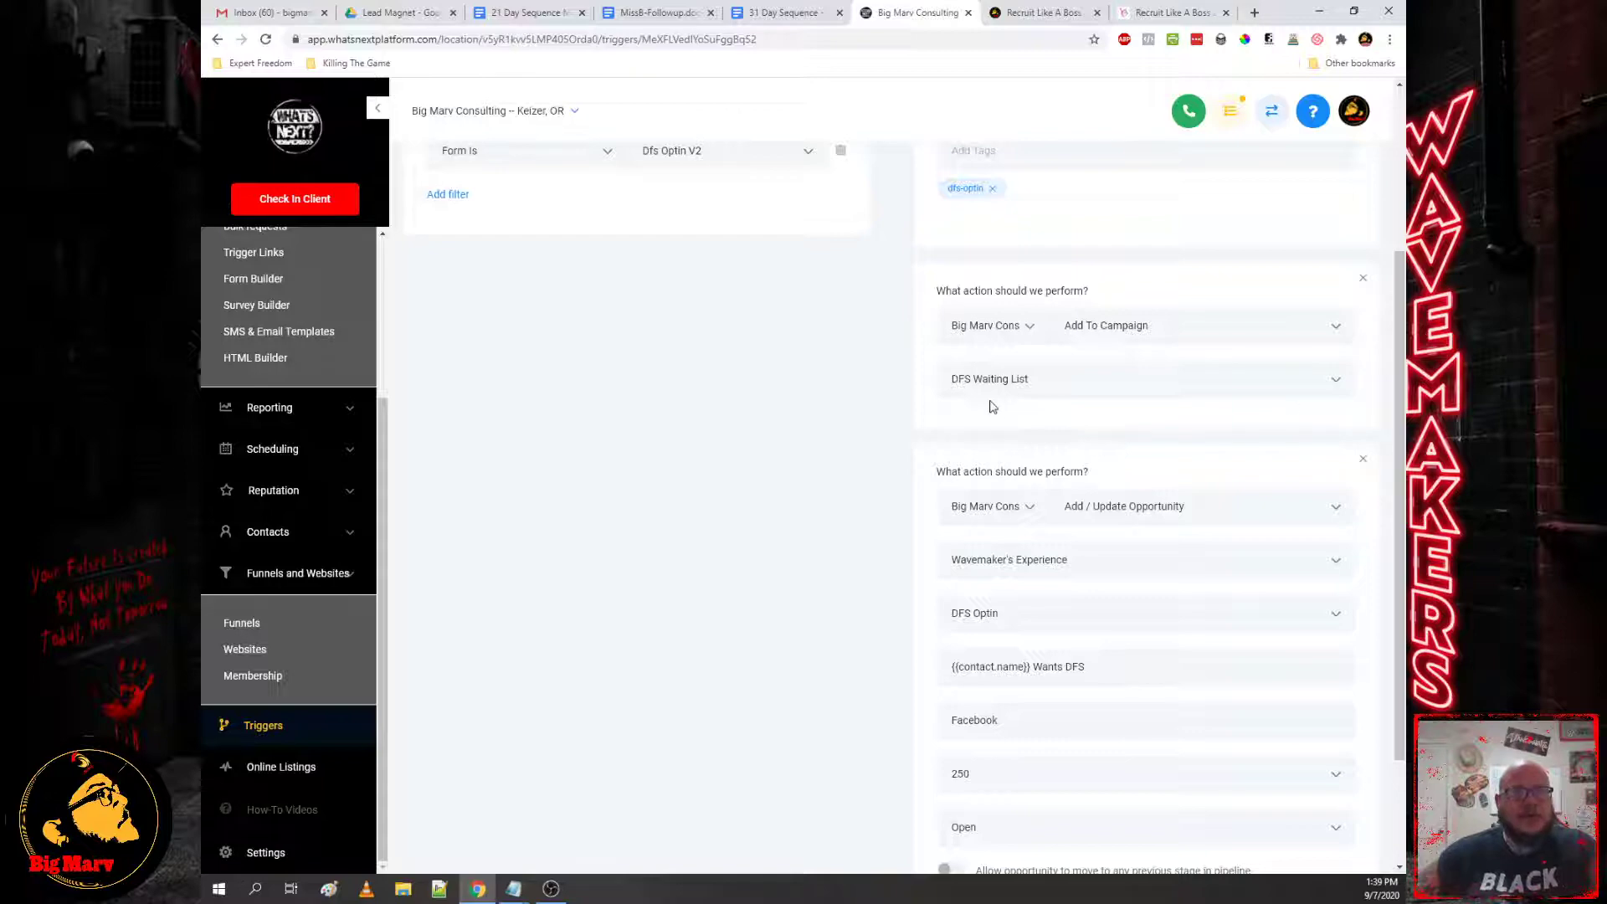
pyautogui.scroll(-2, 990, 406)
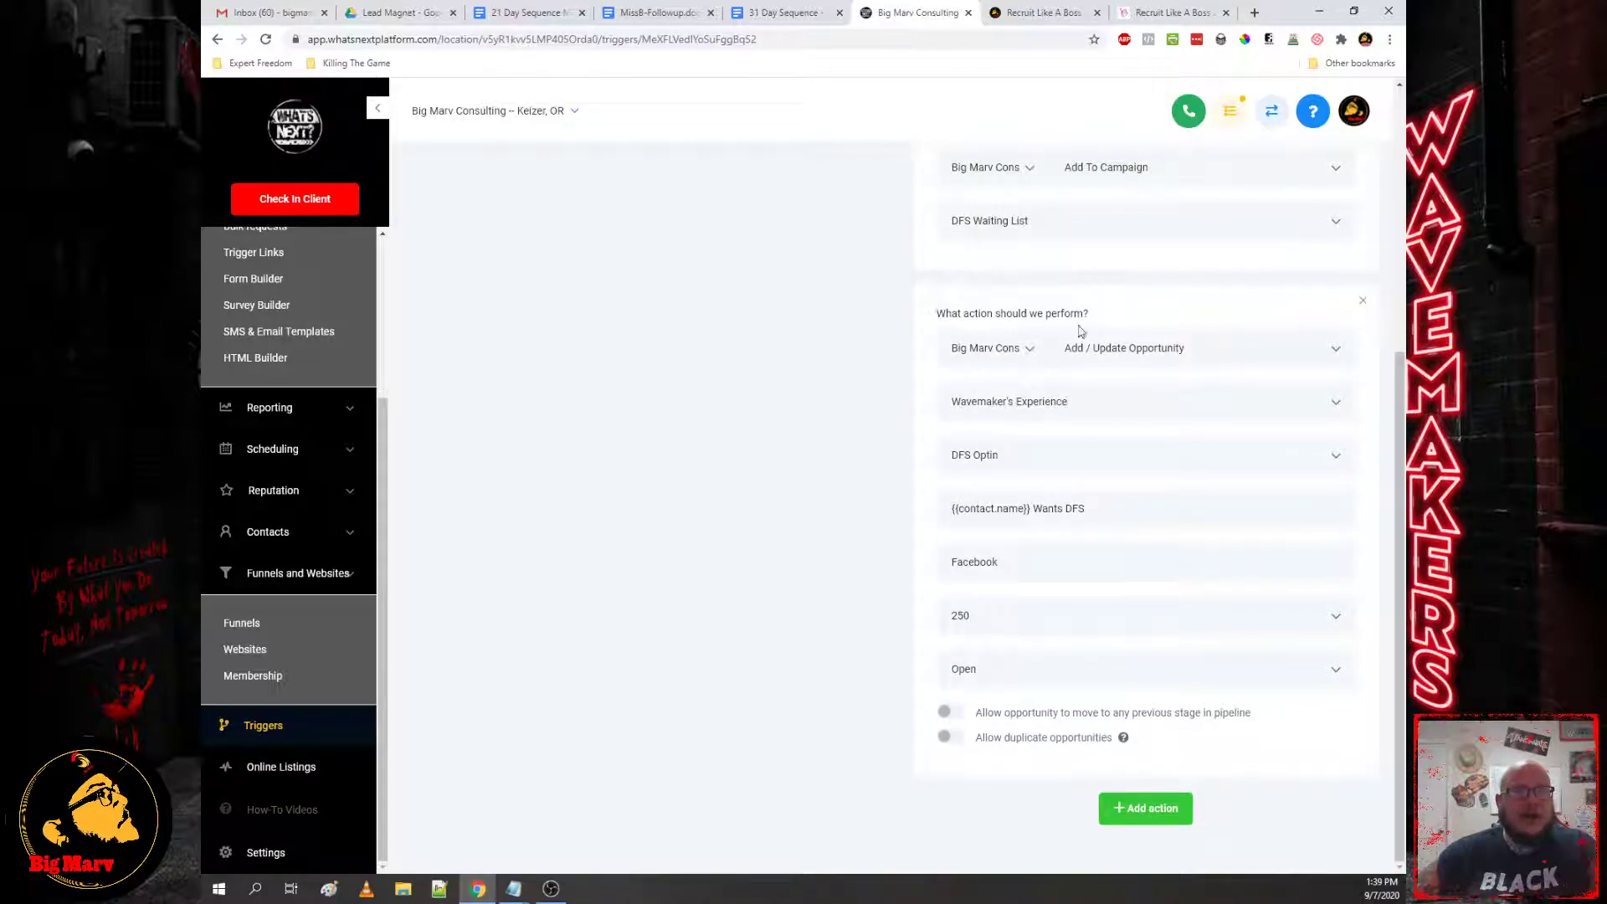
pyautogui.scroll(3, 1080, 699)
pyautogui.scroll(-3, 1022, 717)
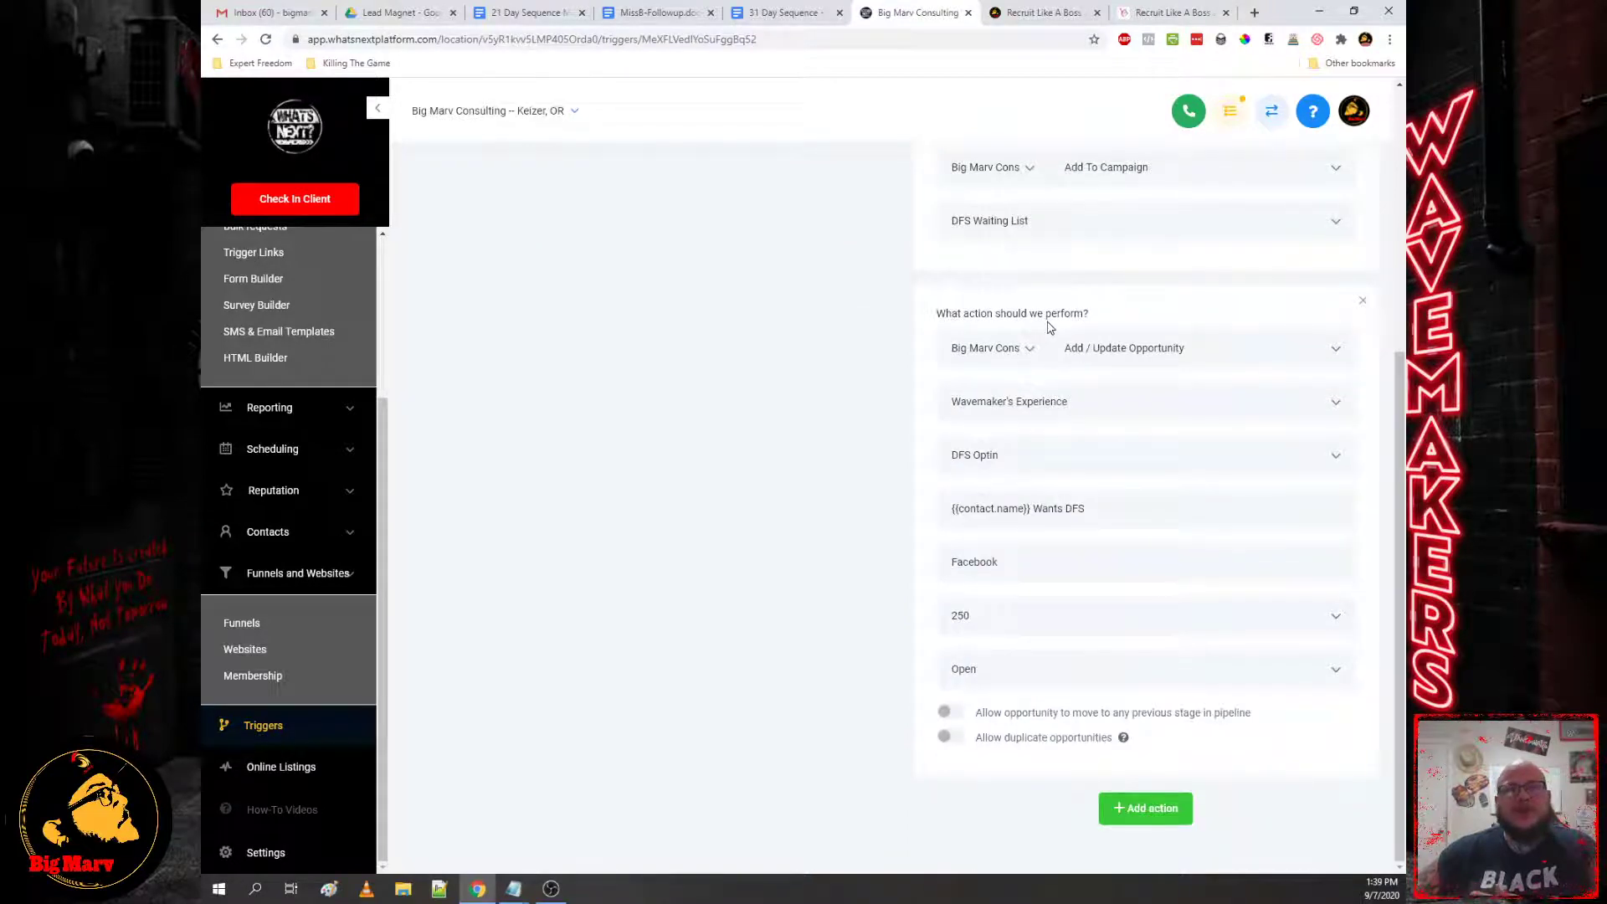
pyautogui.scroll(5, 971, 384)
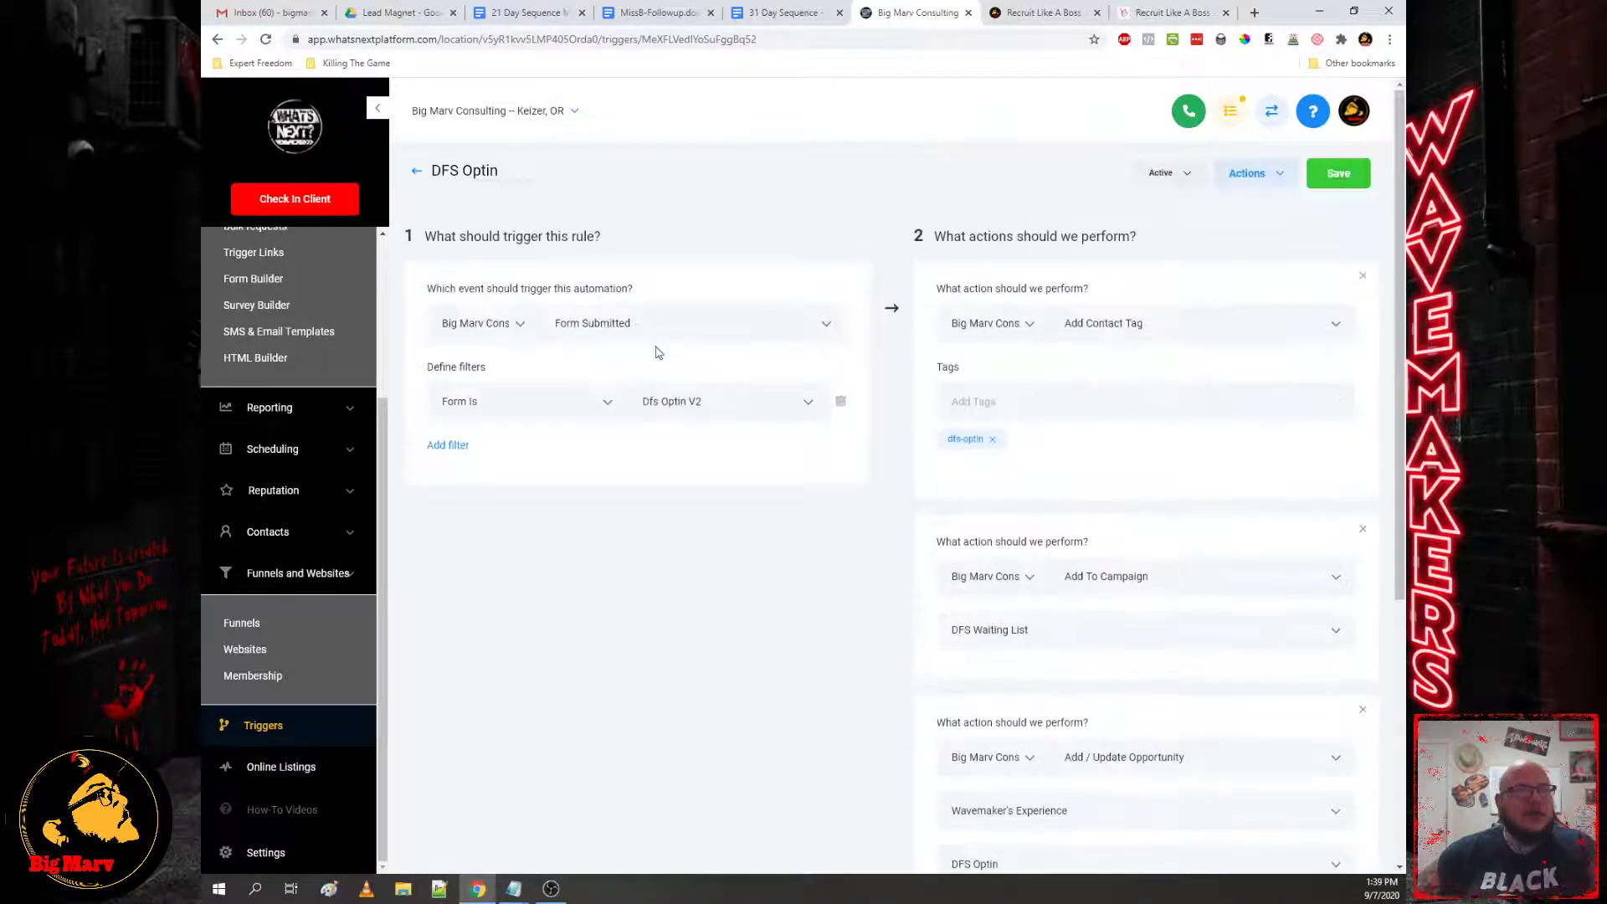
pyautogui.click(717, 406)
pyautogui.scroll(3, 702, 513)
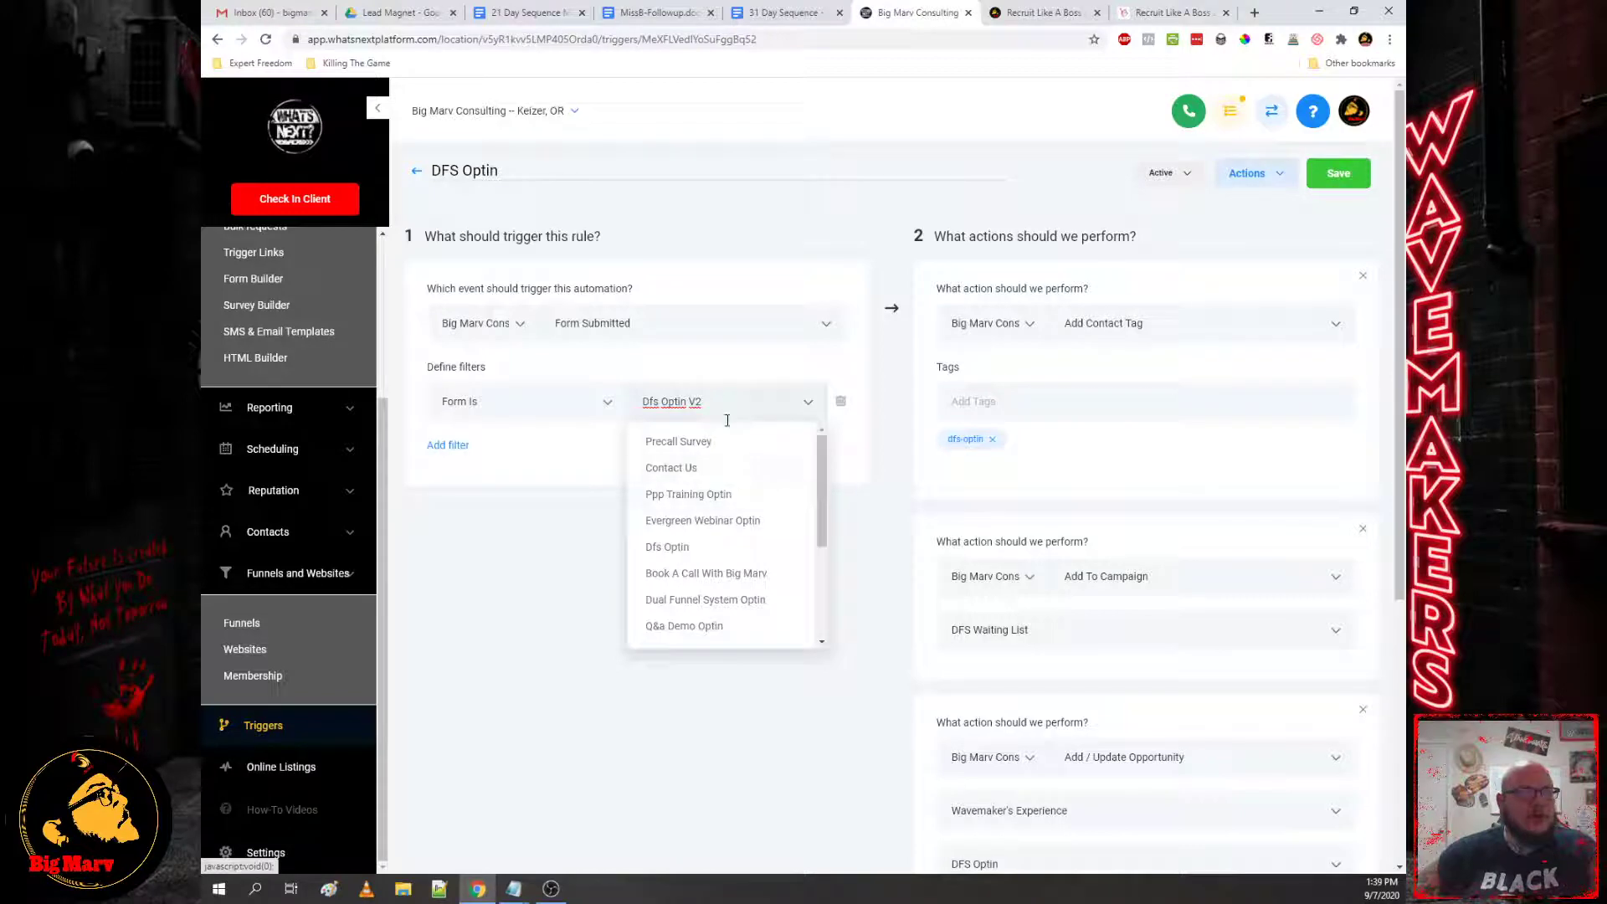
pyautogui.click(670, 550)
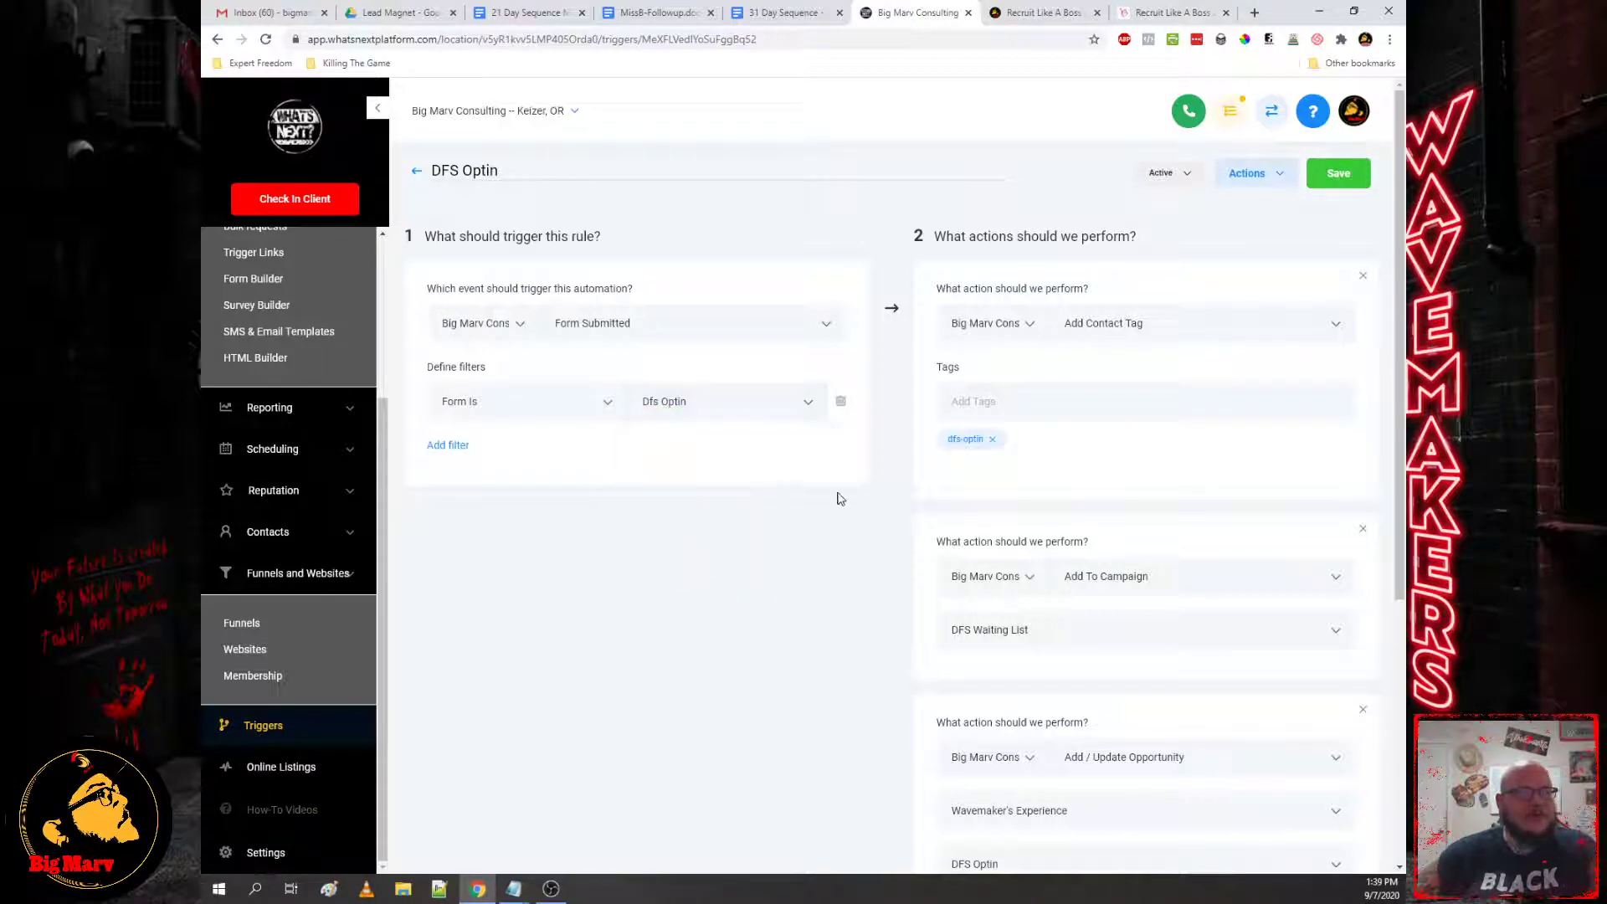
pyautogui.scroll(-2, 949, 576)
# Step: Browse the opportunity action's stages, from Blueprint Optin to Graduate To Motivated Maniacs
pyautogui.scroll(-3, 942, 583)
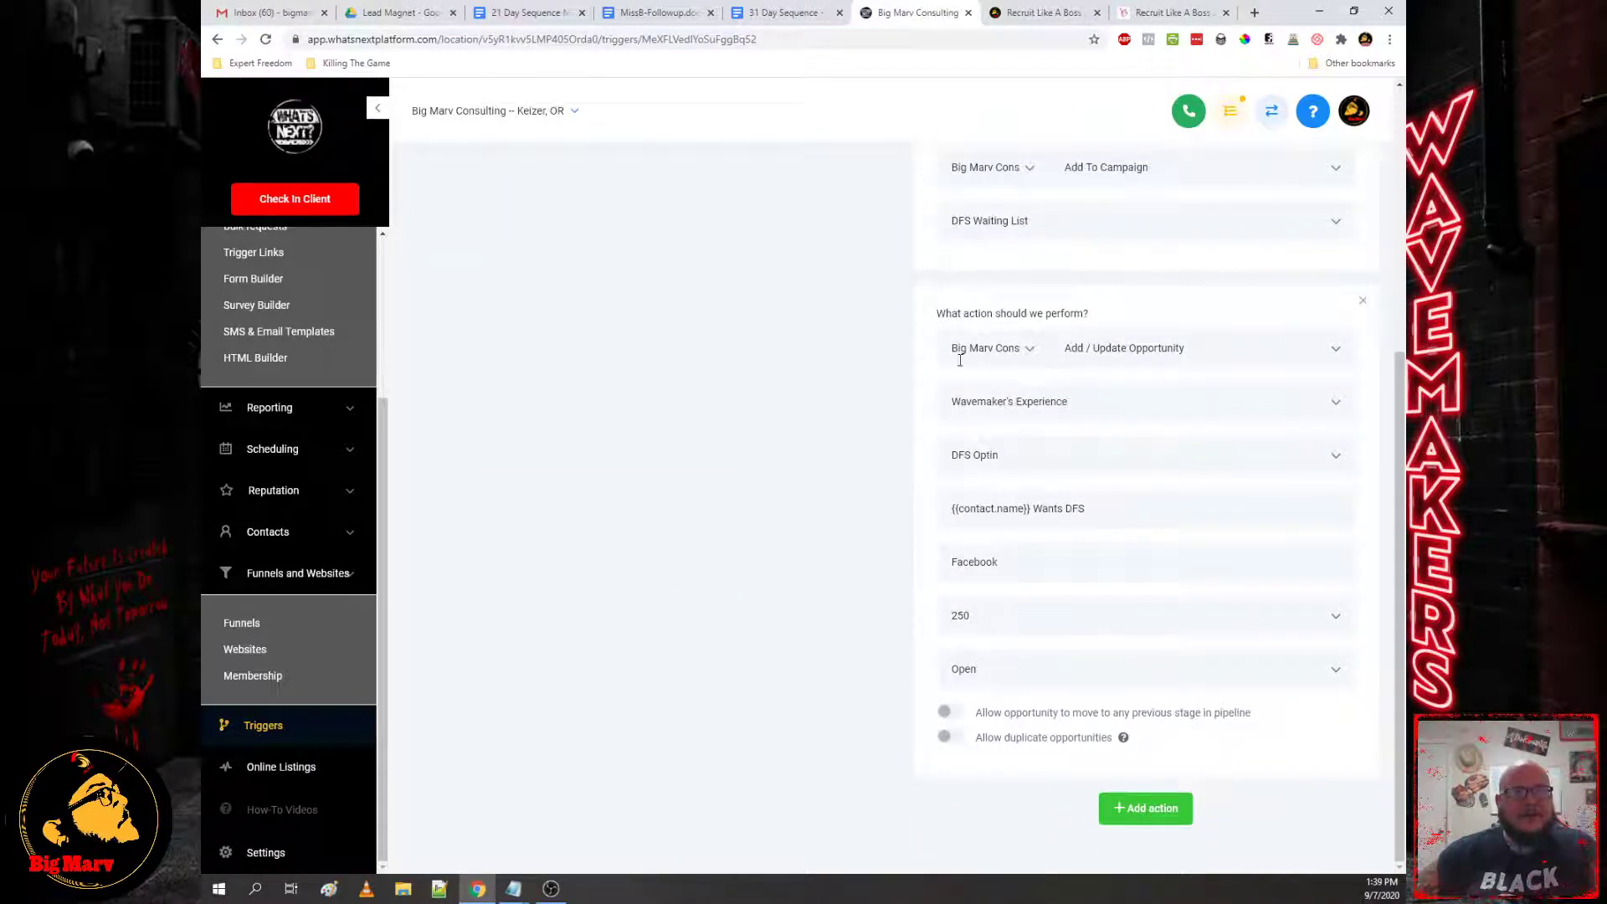
pyautogui.click(1106, 401)
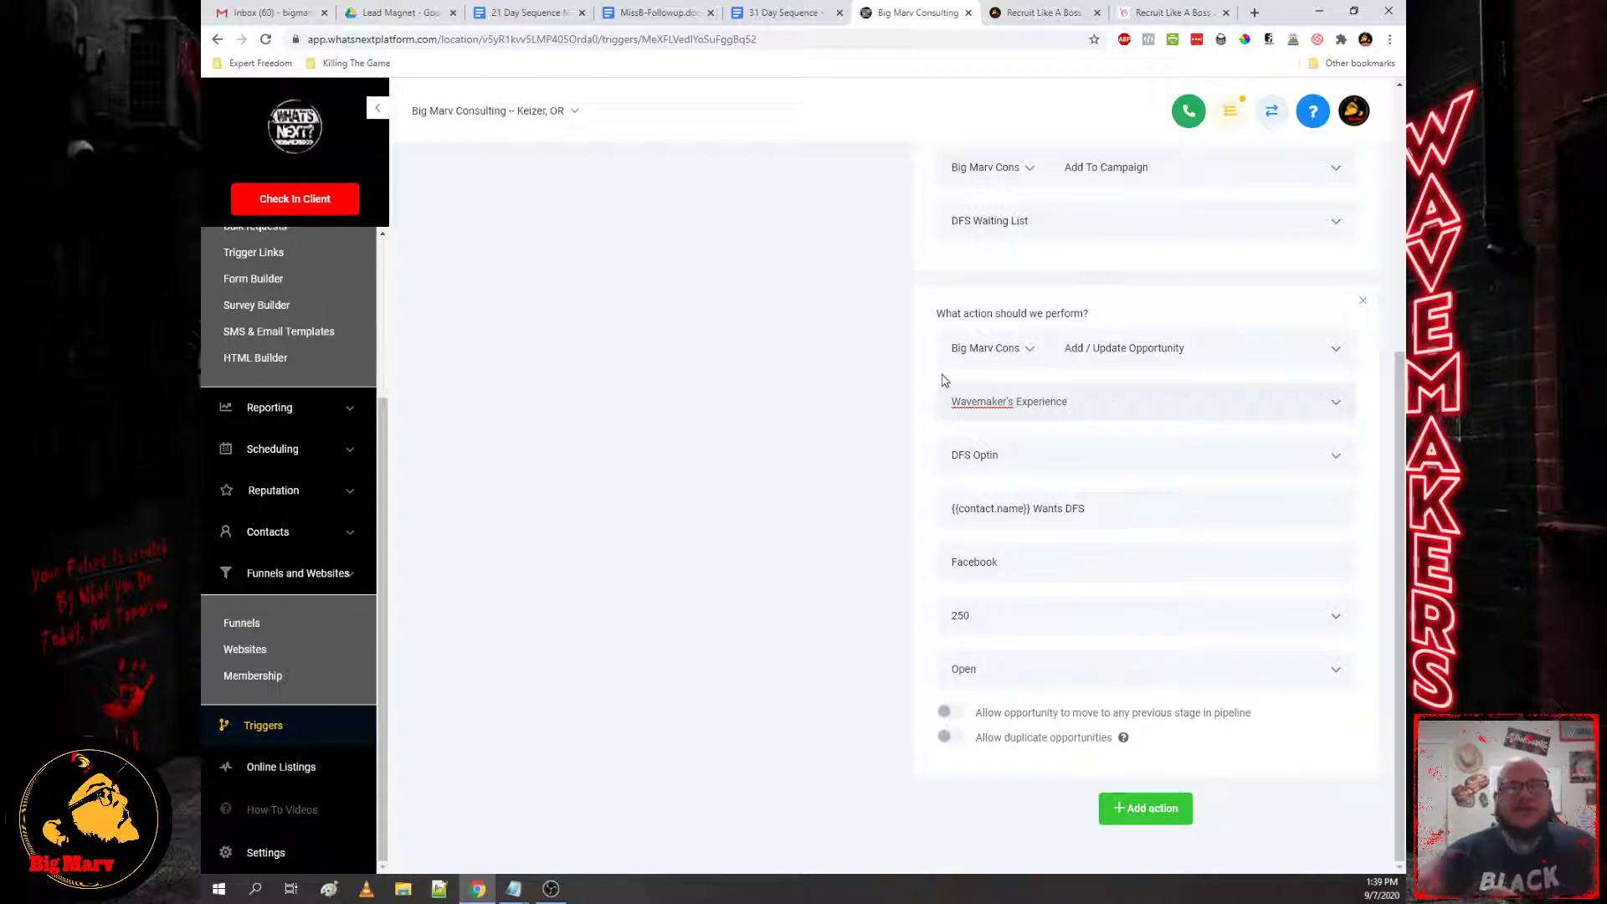
pyautogui.click(1029, 448)
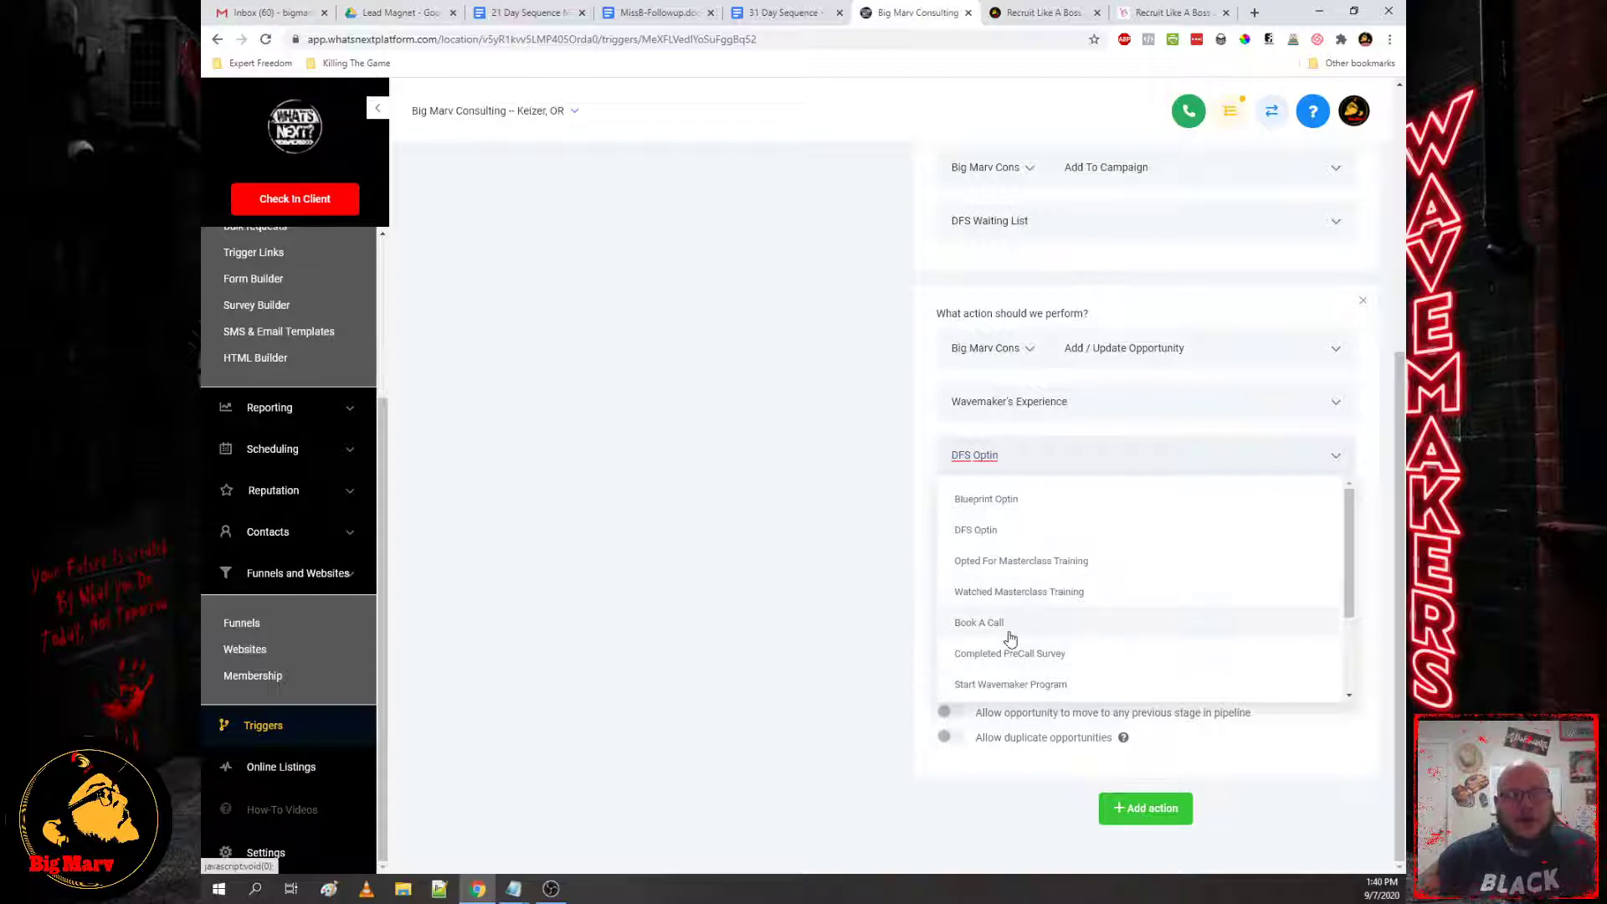
pyautogui.scroll(-1, 1036, 623)
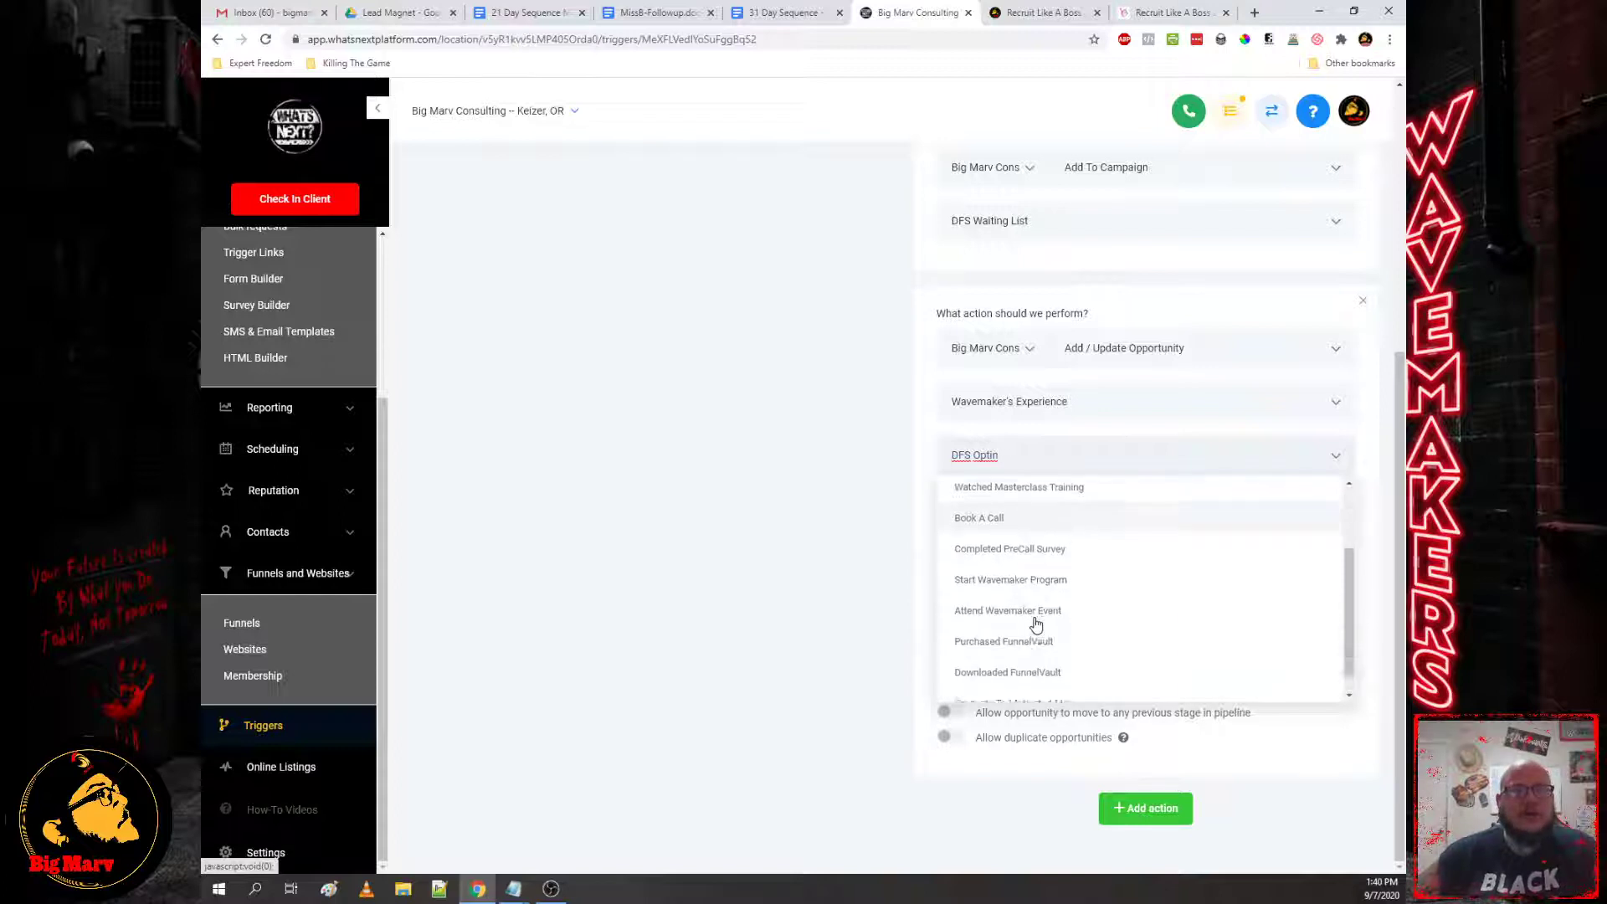
pyautogui.scroll(-1, 1037, 624)
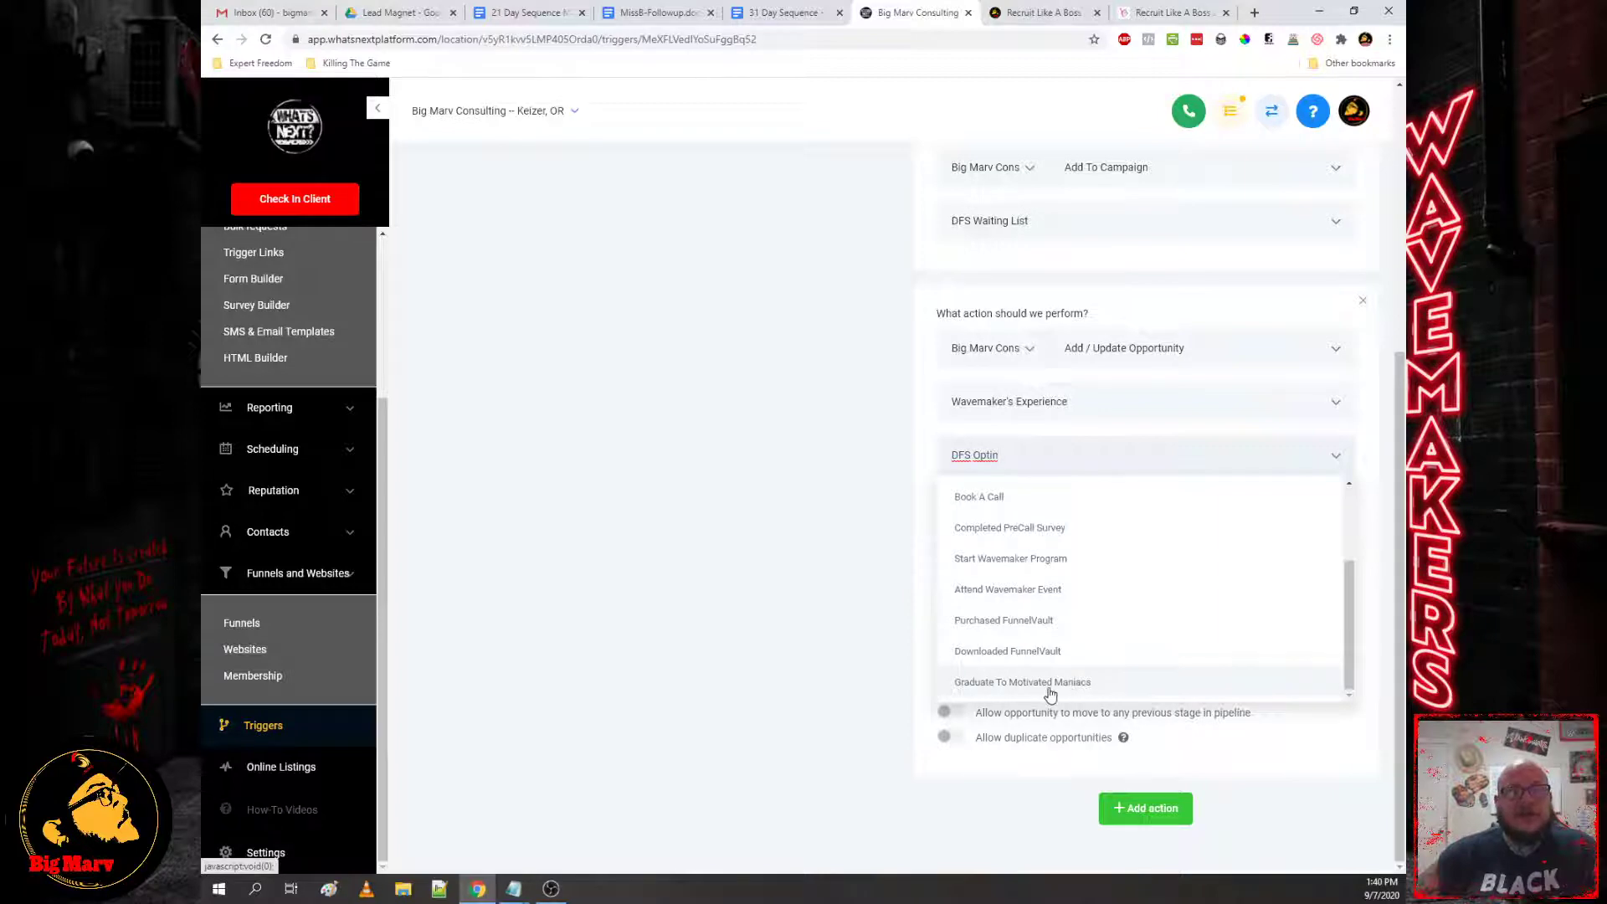
# Step: Review the opportunity: name {{contact.name}} Wants DFS, source Facebook, value 250, status Open
pyautogui.click(1366, 453)
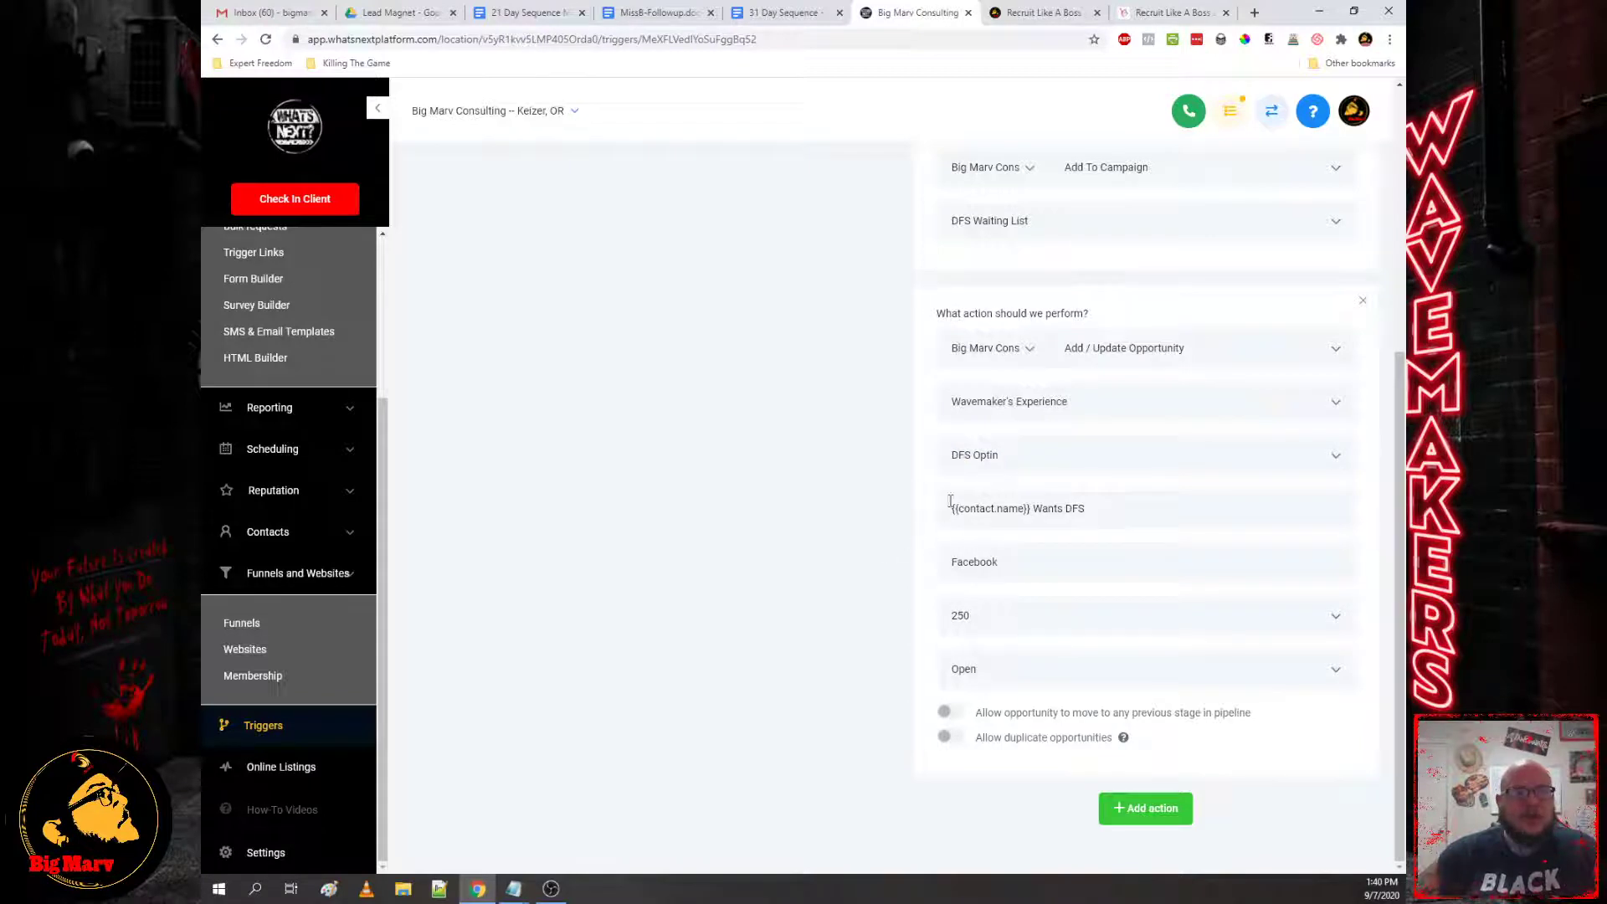
pyautogui.moveTo(1099, 519); pyautogui.dragTo(837, 520)
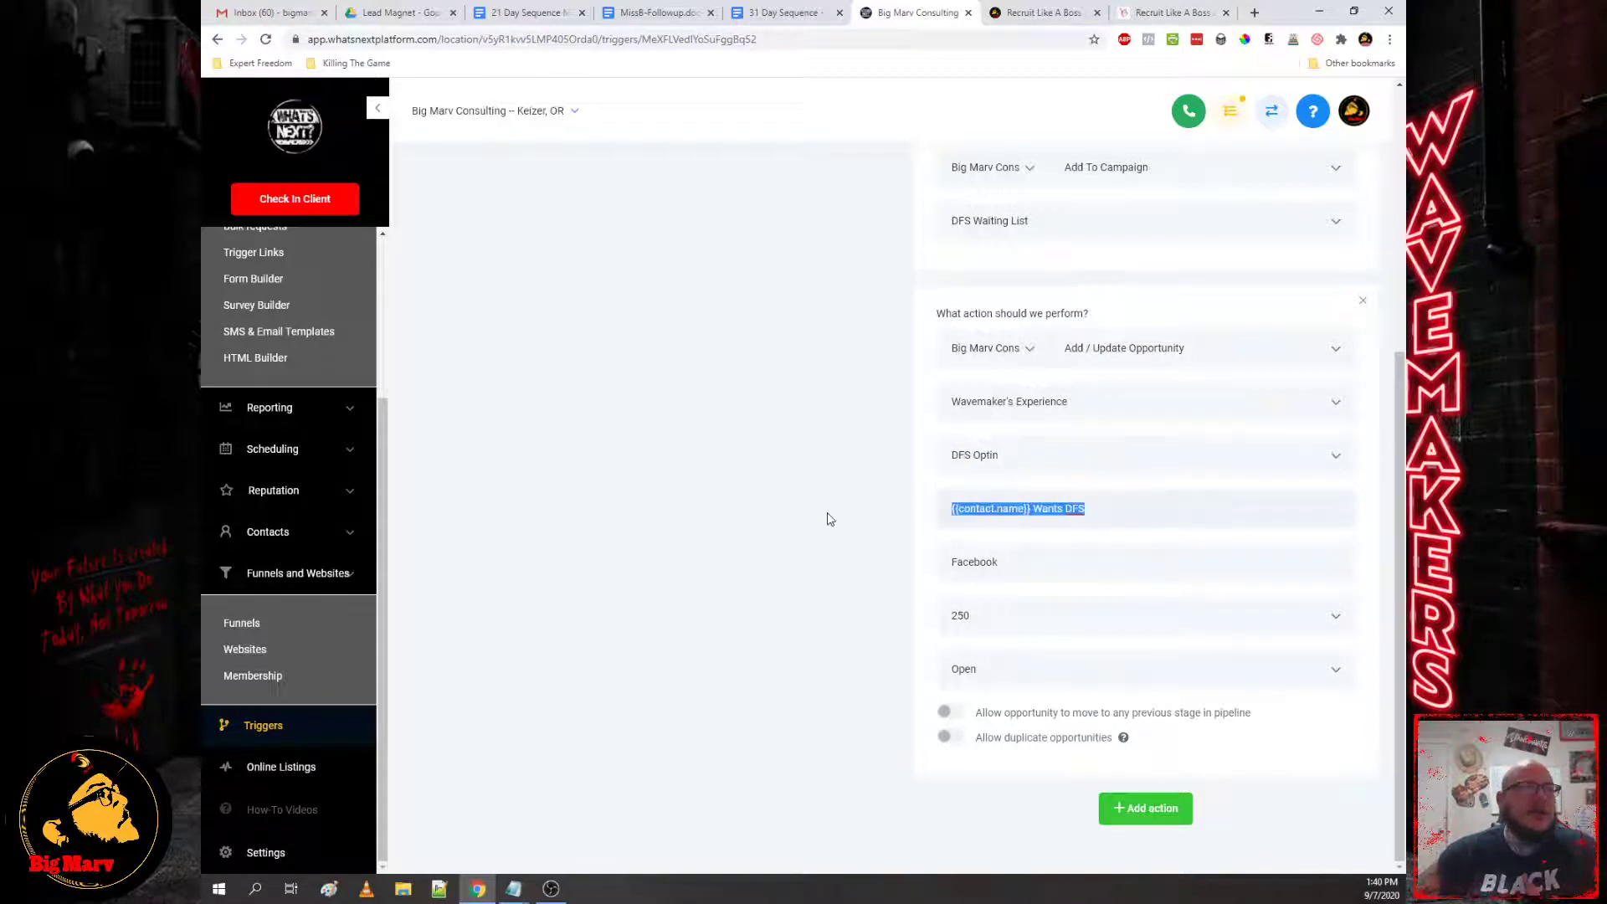
pyautogui.click(968, 523)
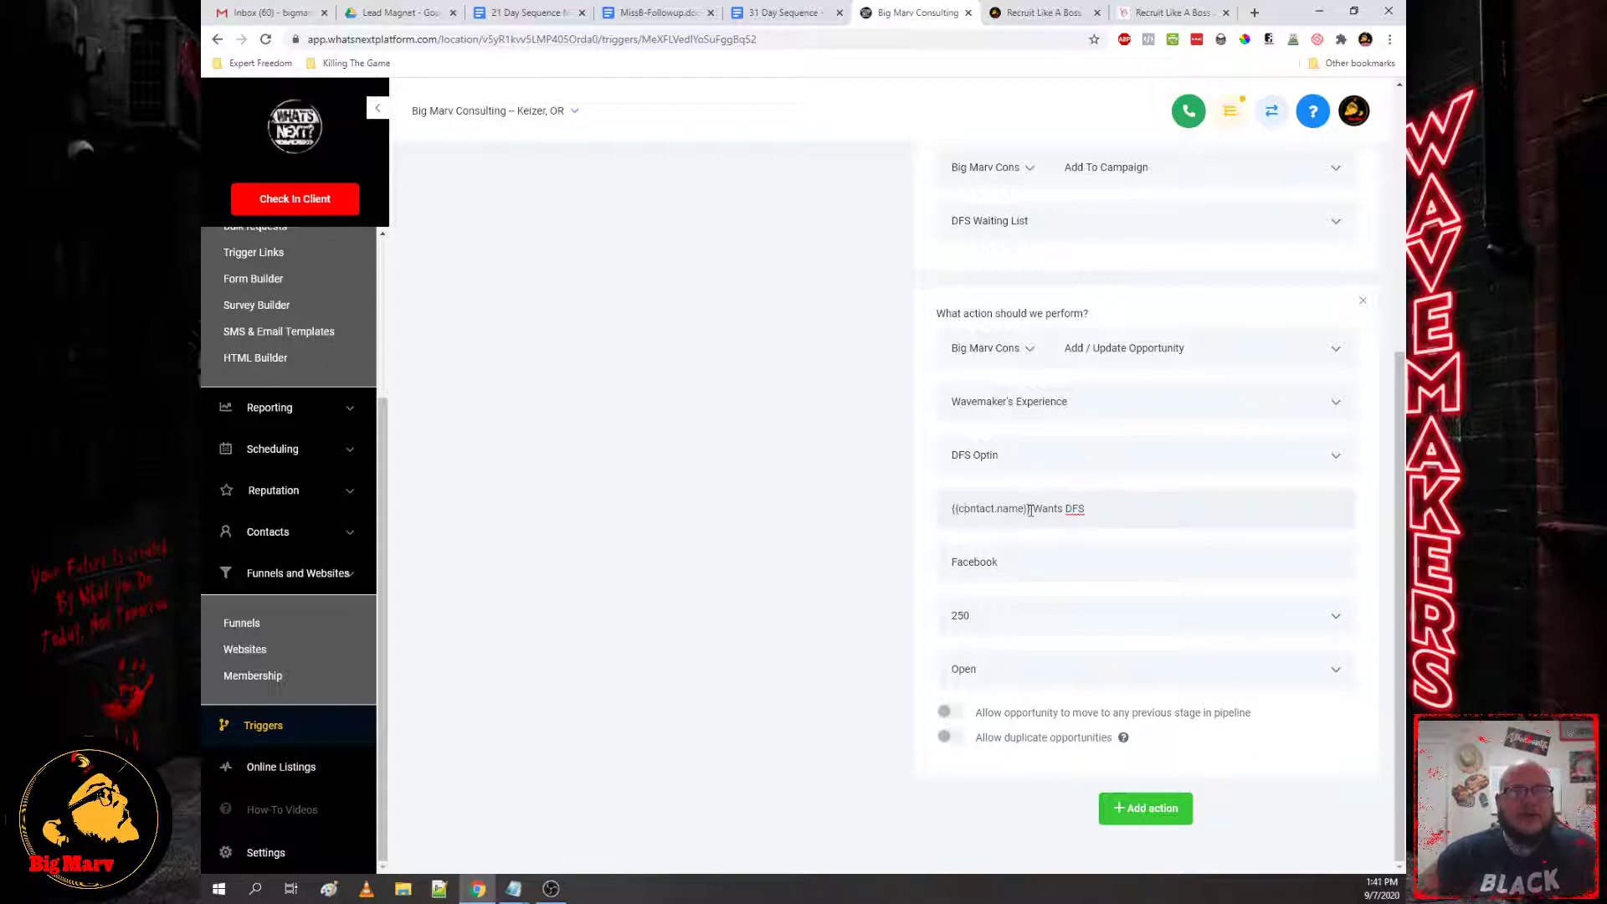
pyautogui.moveTo(1032, 510); pyautogui.dragTo(951, 520)
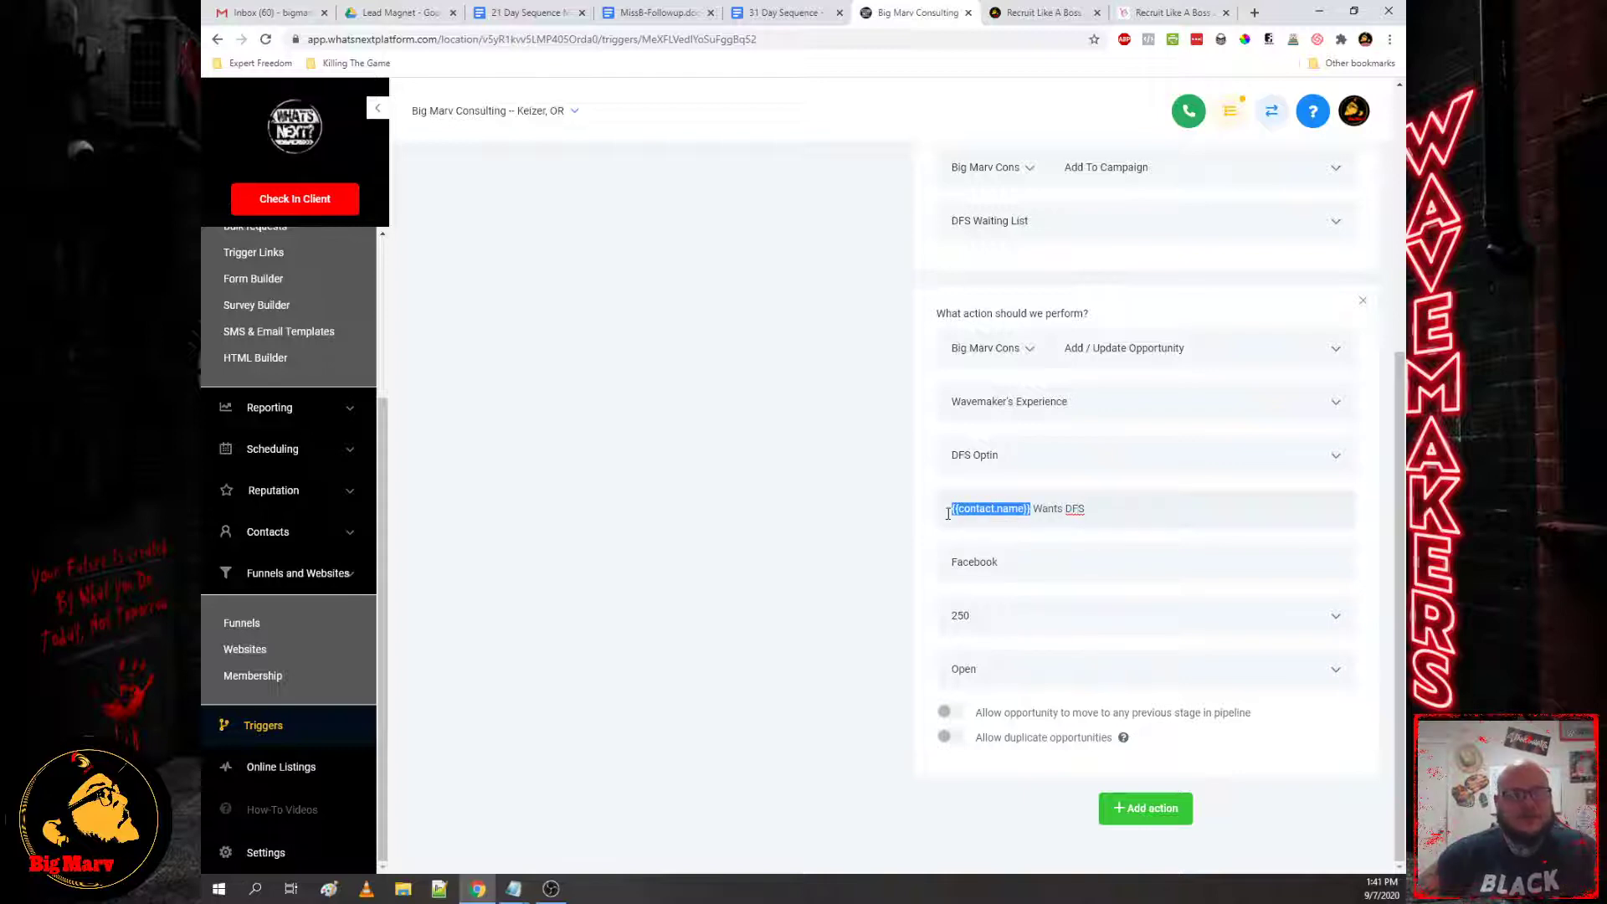
pyautogui.click(974, 572)
pyautogui.doubleClick(973, 573)
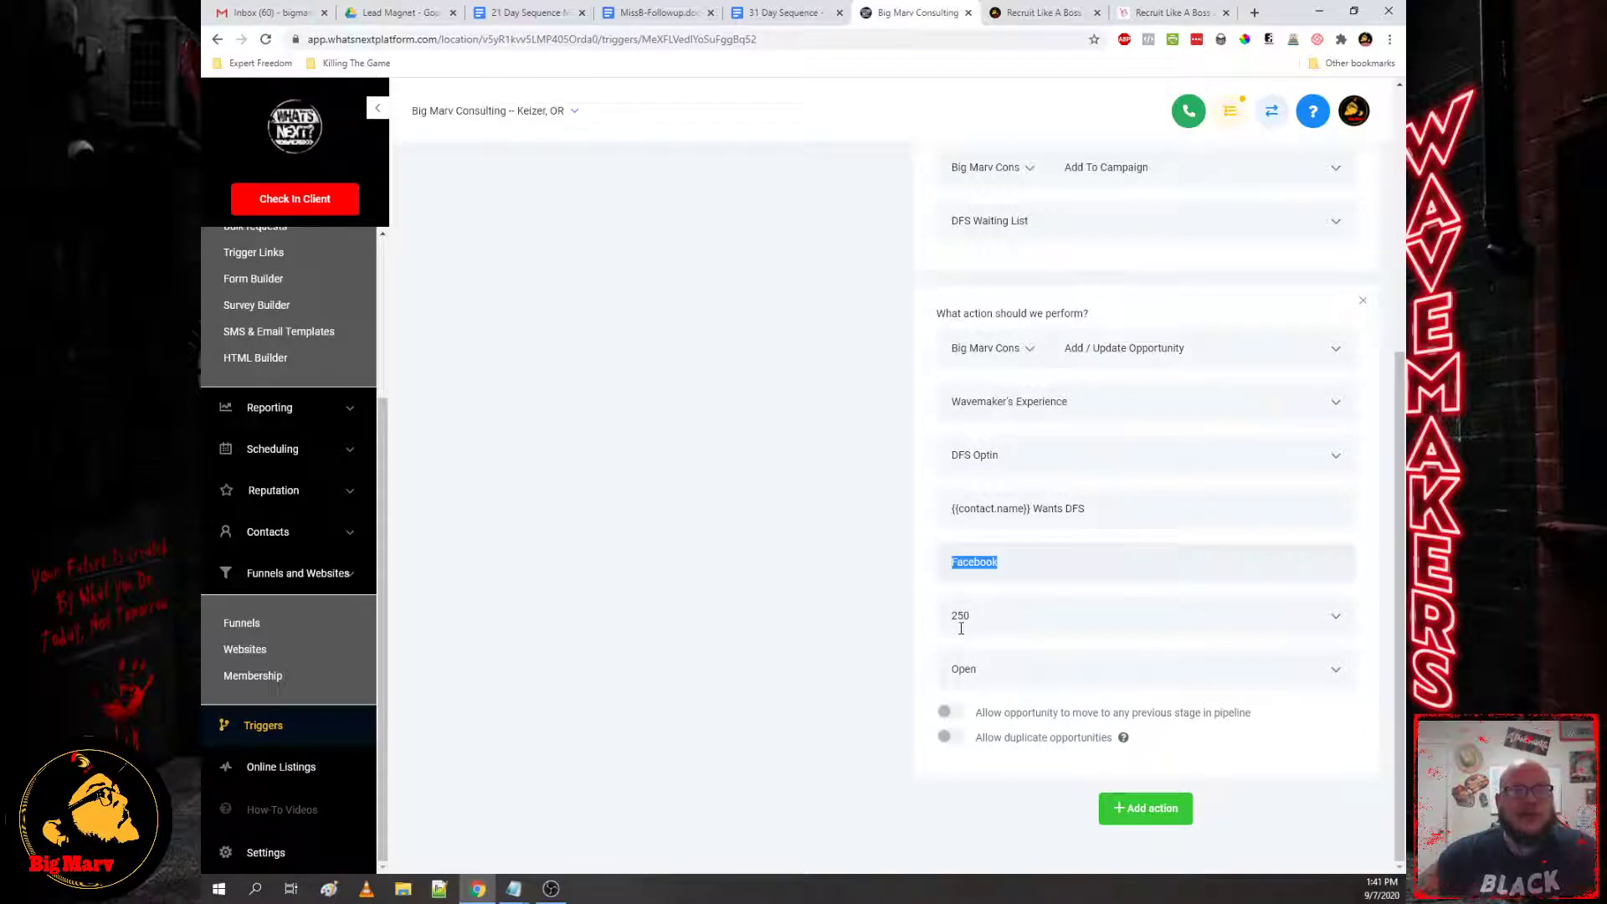
pyautogui.click(925, 556)
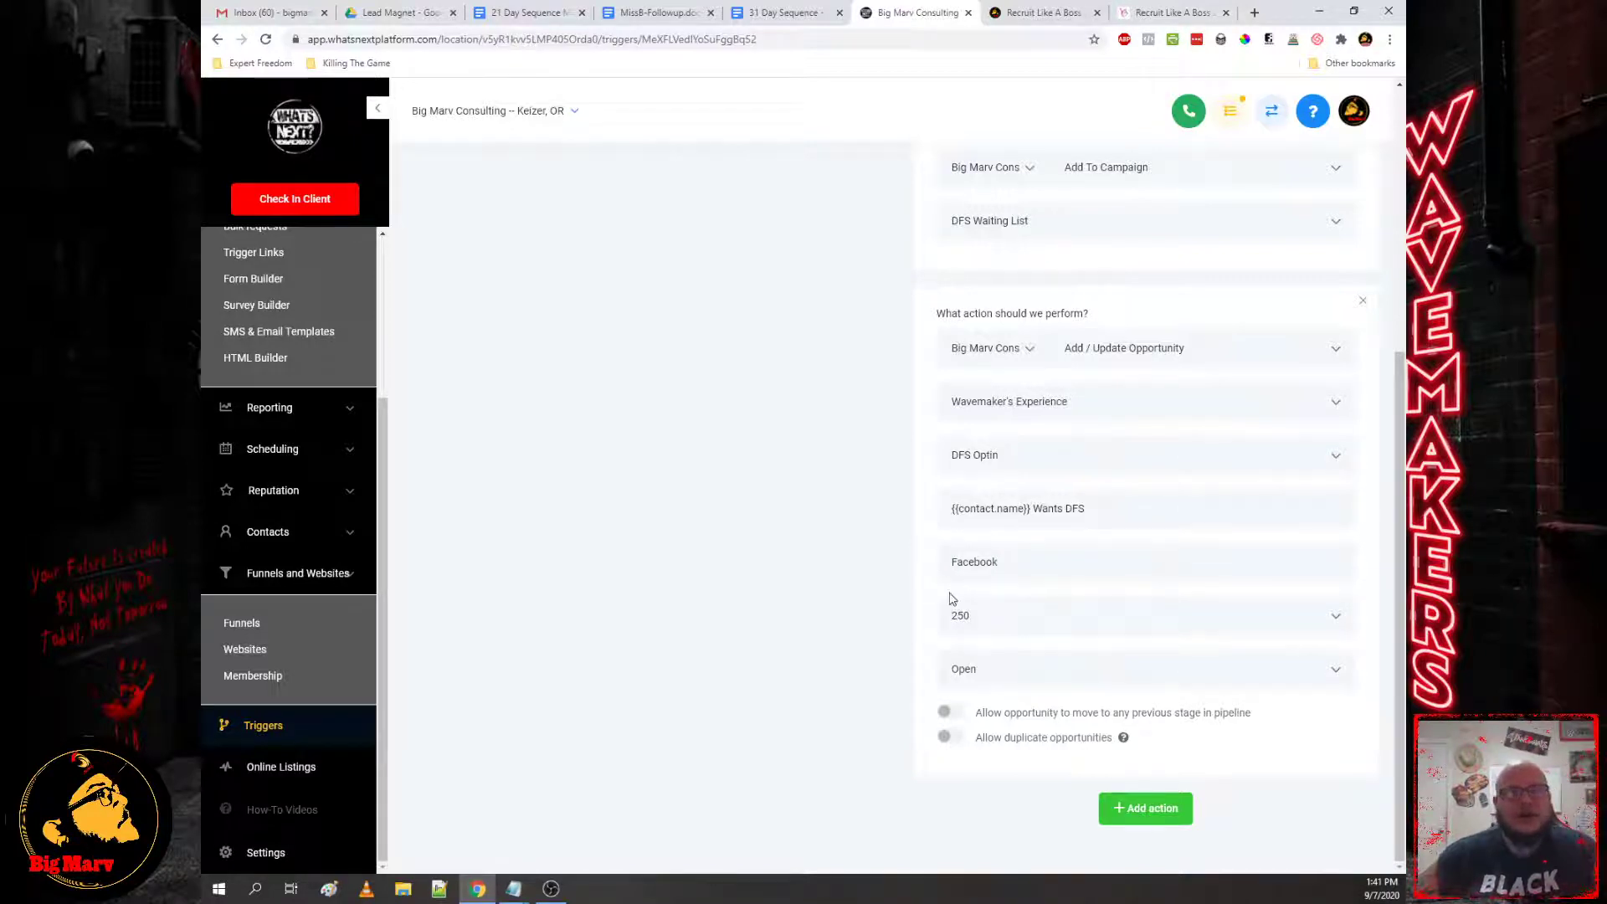
pyautogui.click(1026, 658)
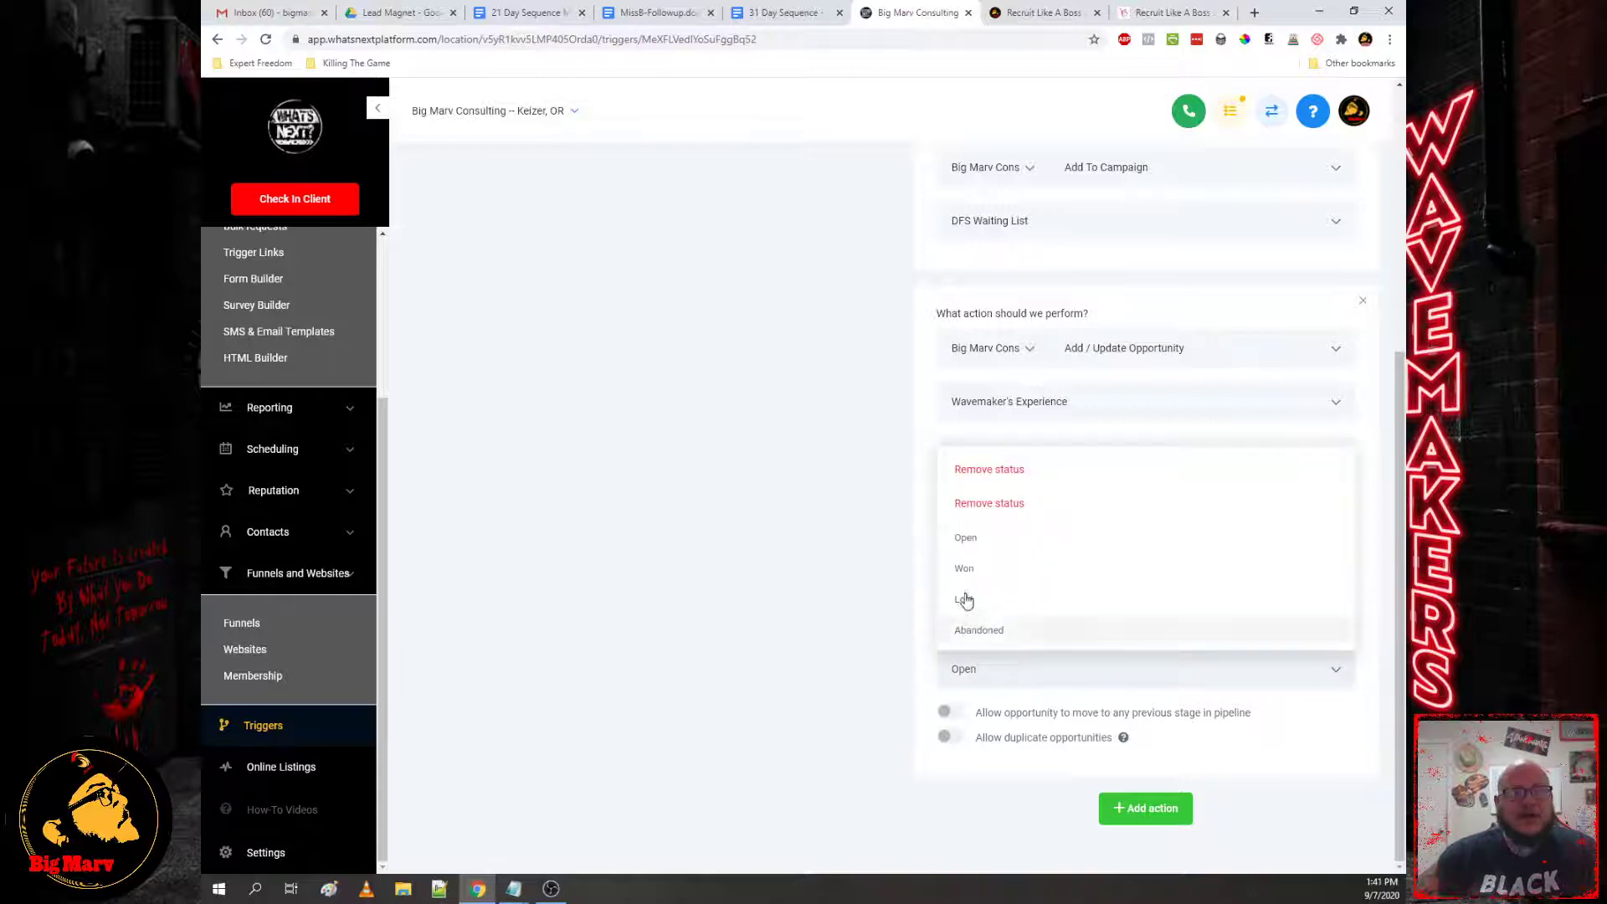
pyautogui.click(928, 678)
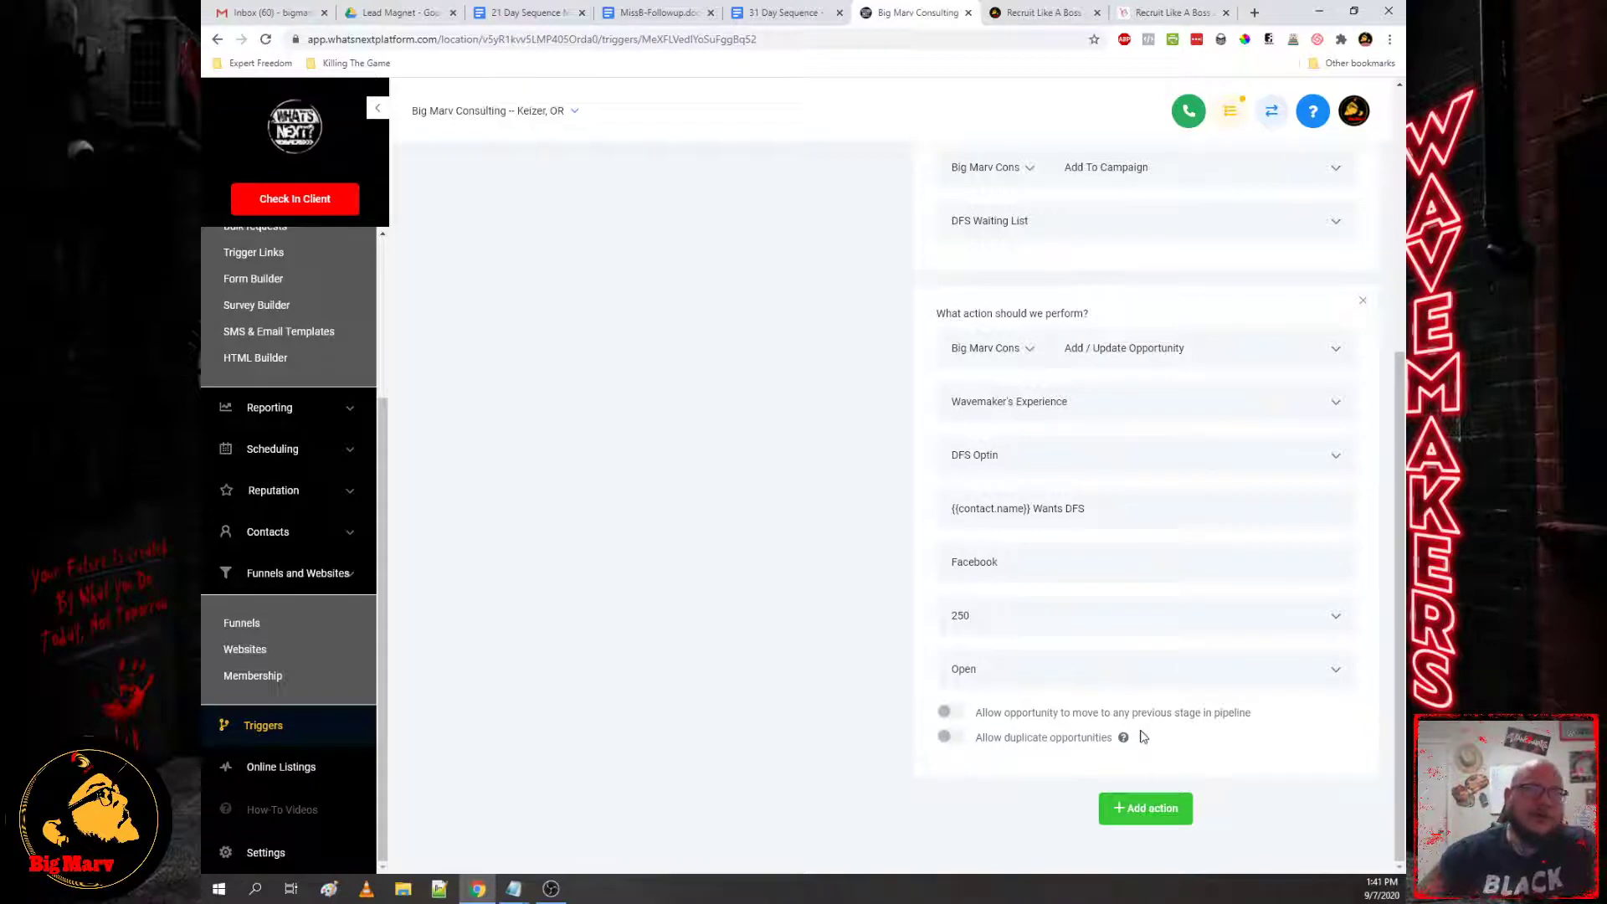
pyautogui.scroll(5, 954, 418)
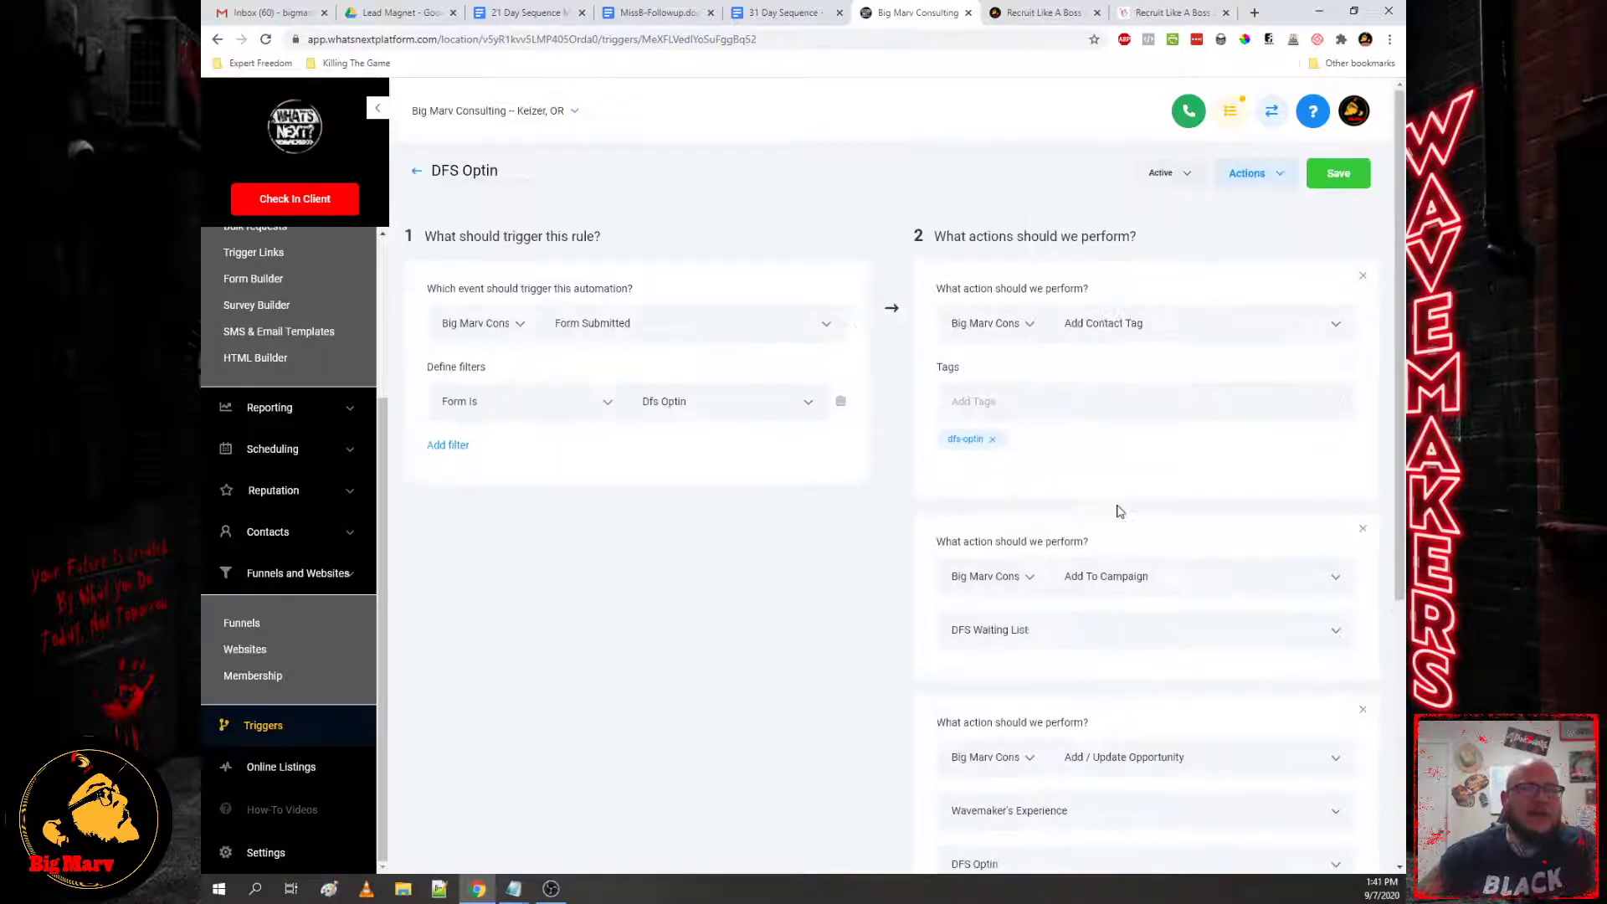
# Step: Save the DFS Optin trigger and check the landing page optin checklist in Notepad
pyautogui.click(1339, 174)
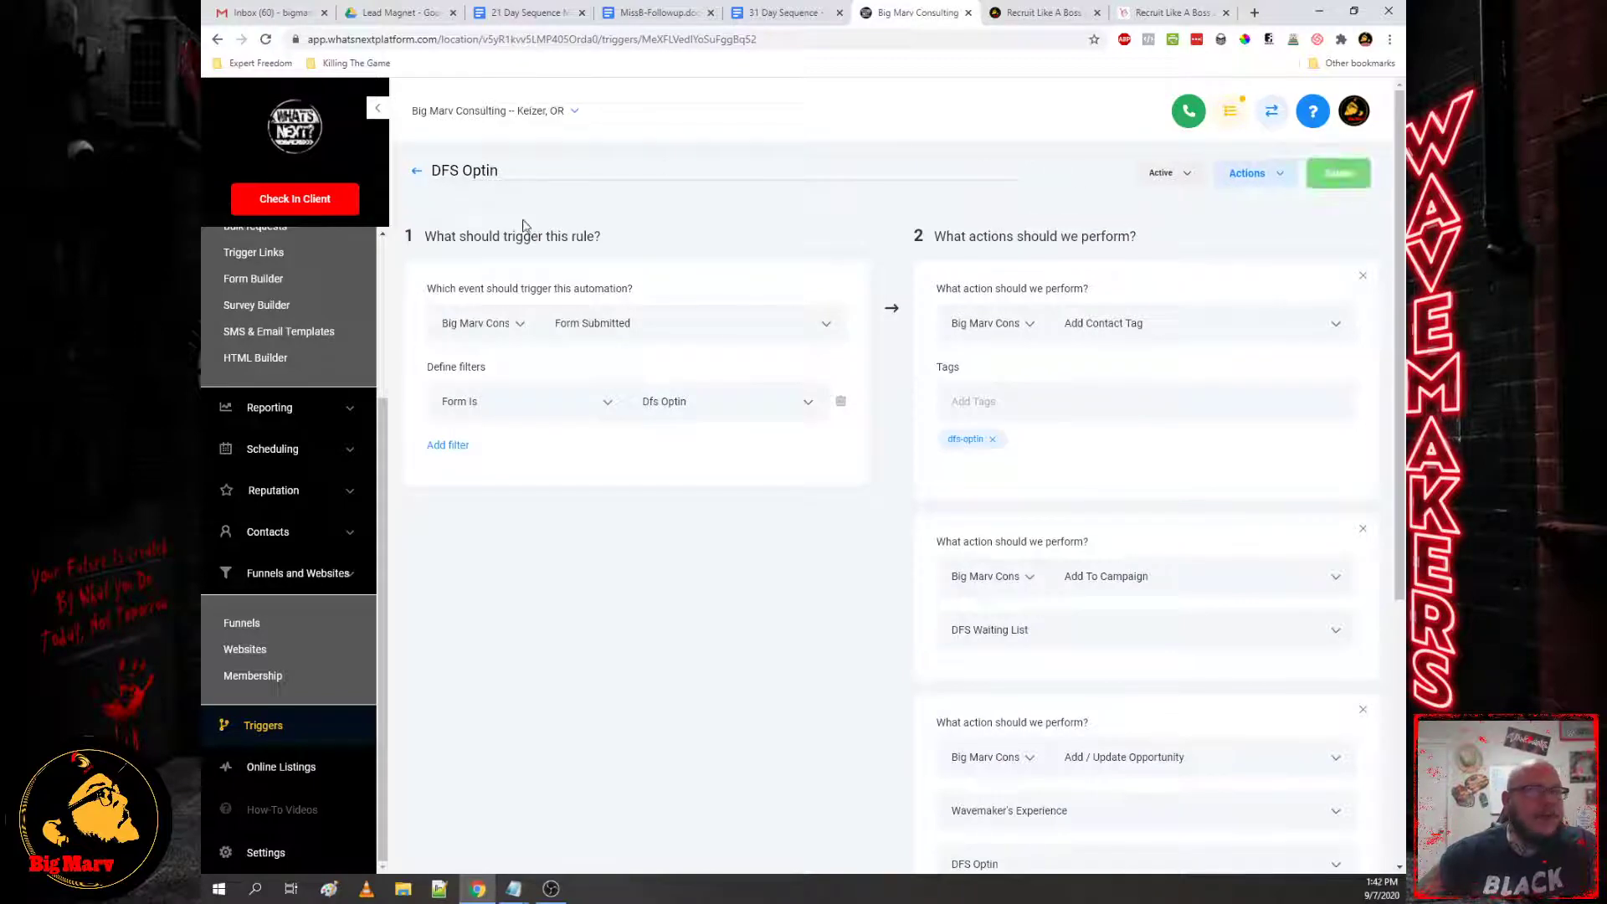
pyautogui.scroll(-5, 1099, 540)
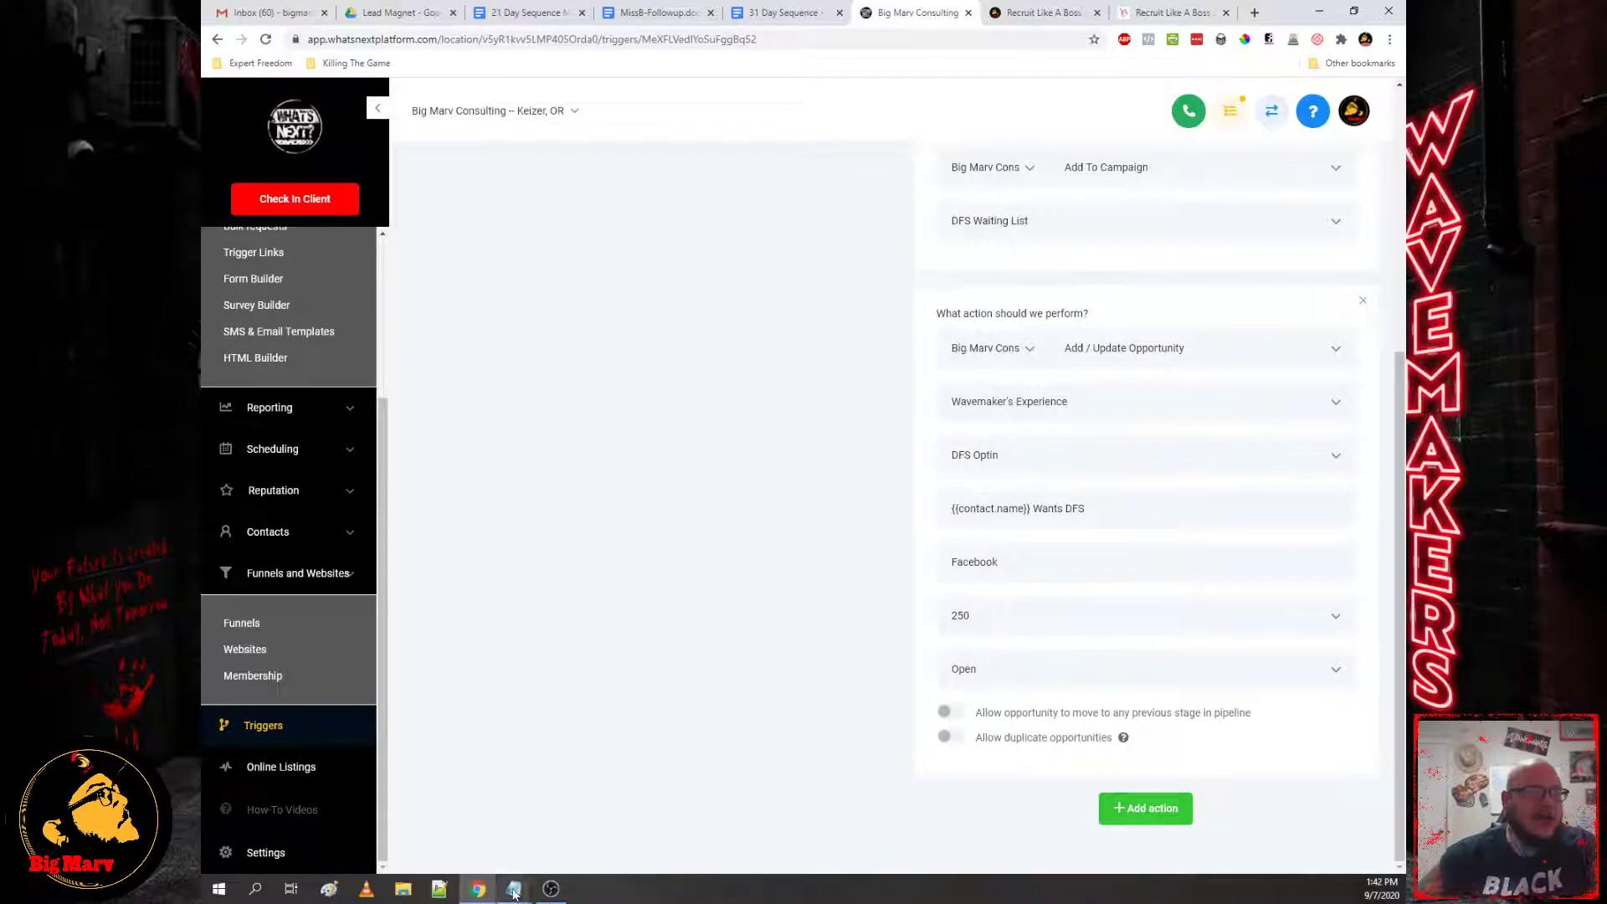
pyautogui.moveTo(517, 889)
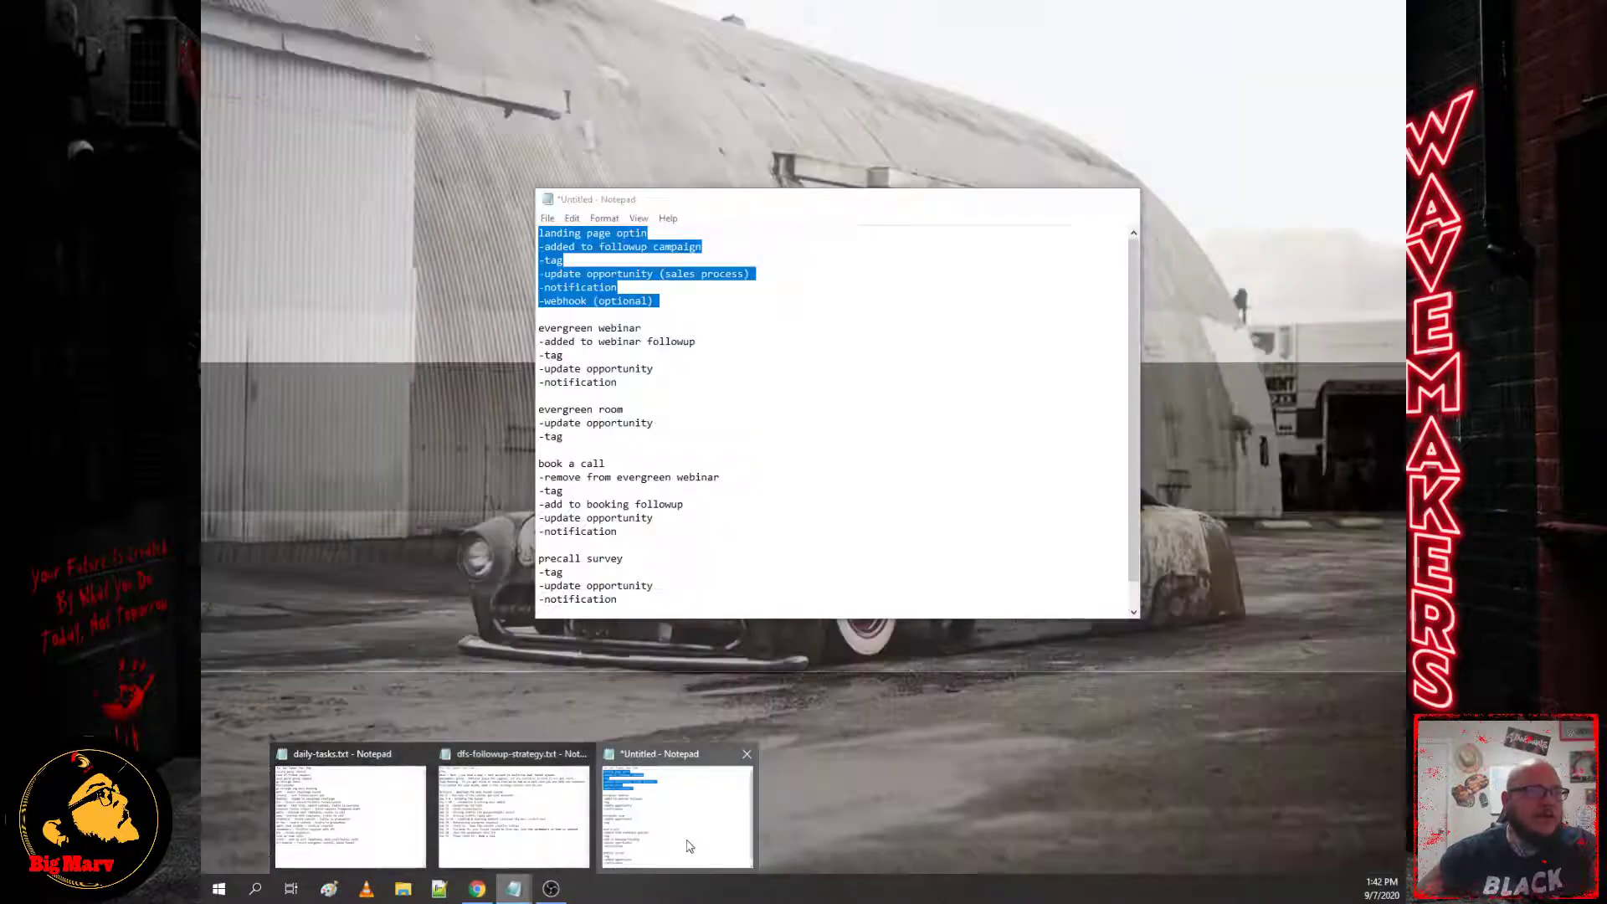
pyautogui.click(689, 845)
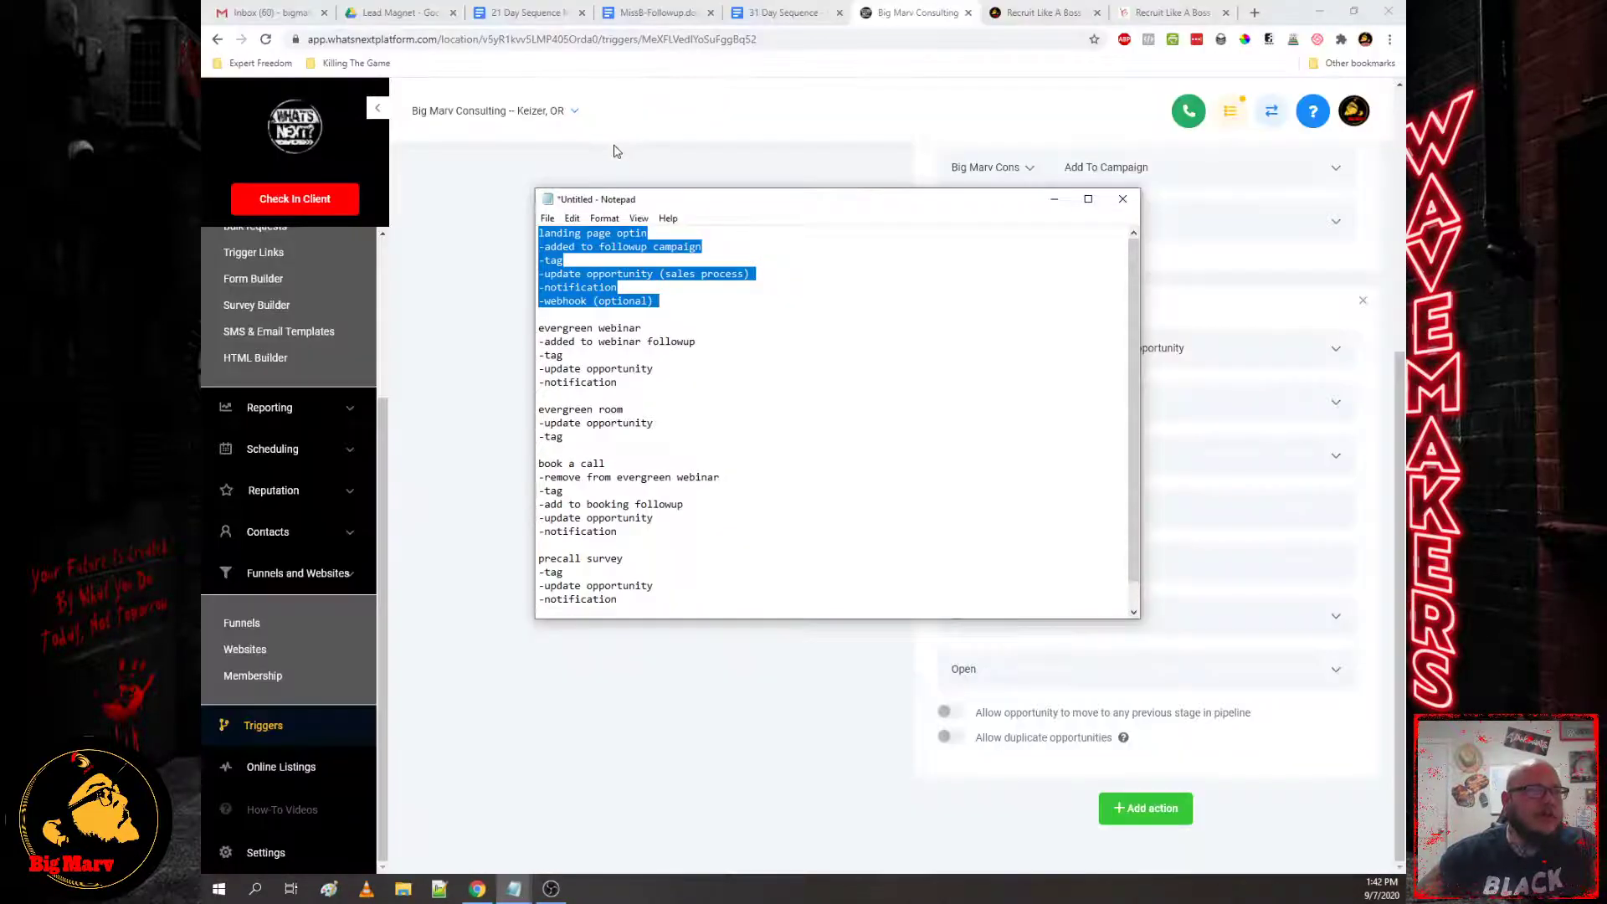
pyautogui.click(450, 325)
# Step: Add a Send Email action to the trigger and enter the sender address
pyautogui.click(1135, 808)
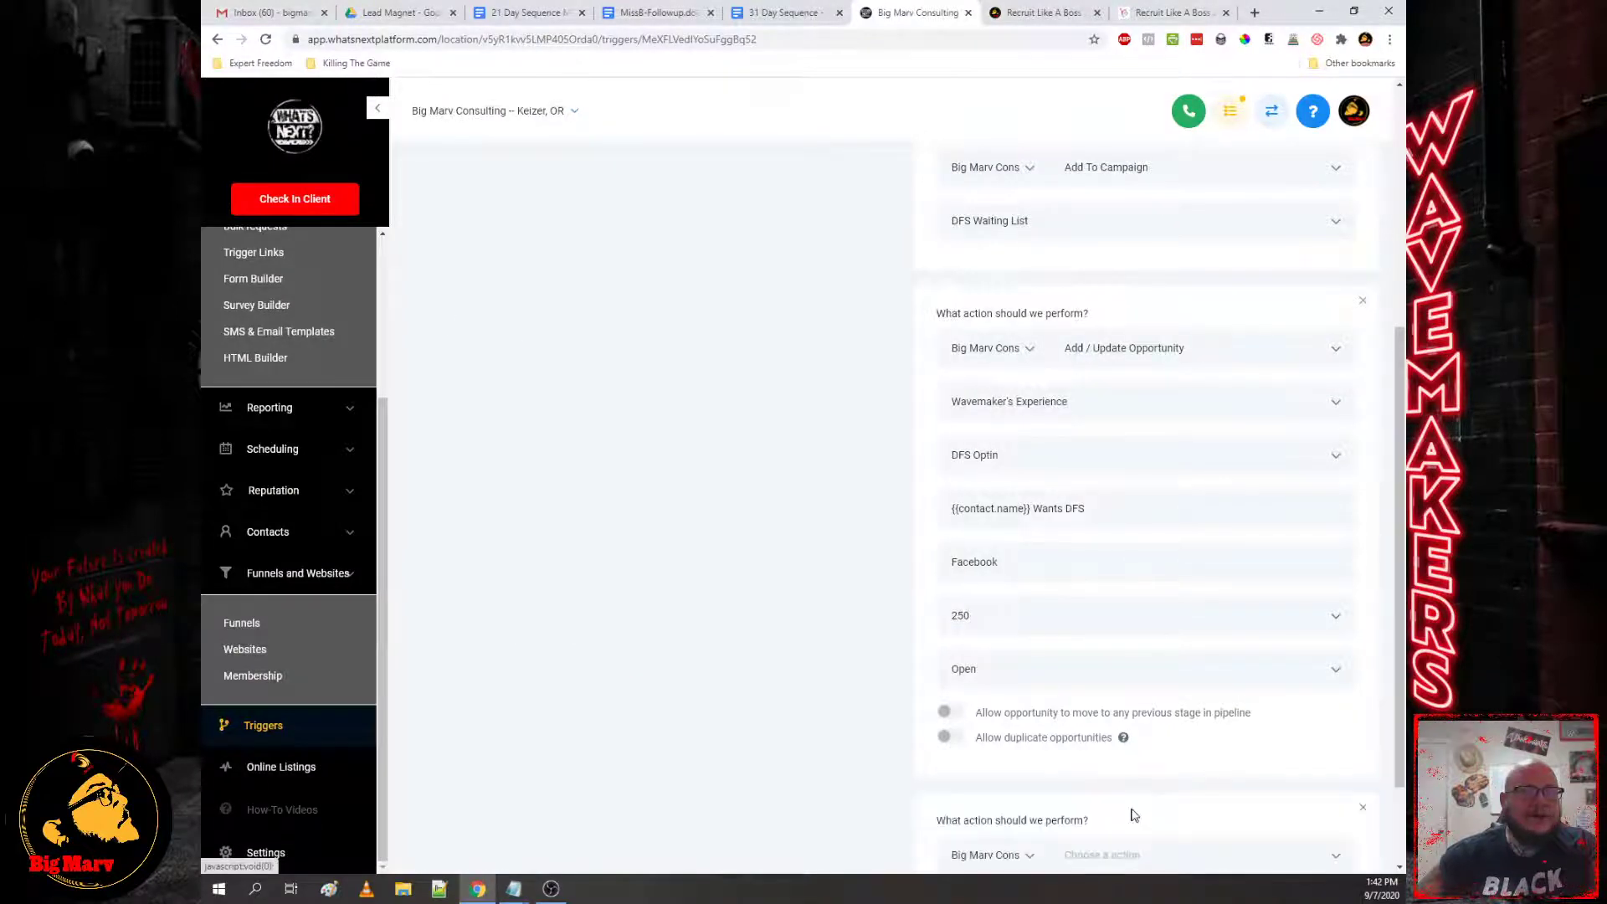
pyautogui.scroll(-2, 1231, 761)
pyautogui.click(1109, 732)
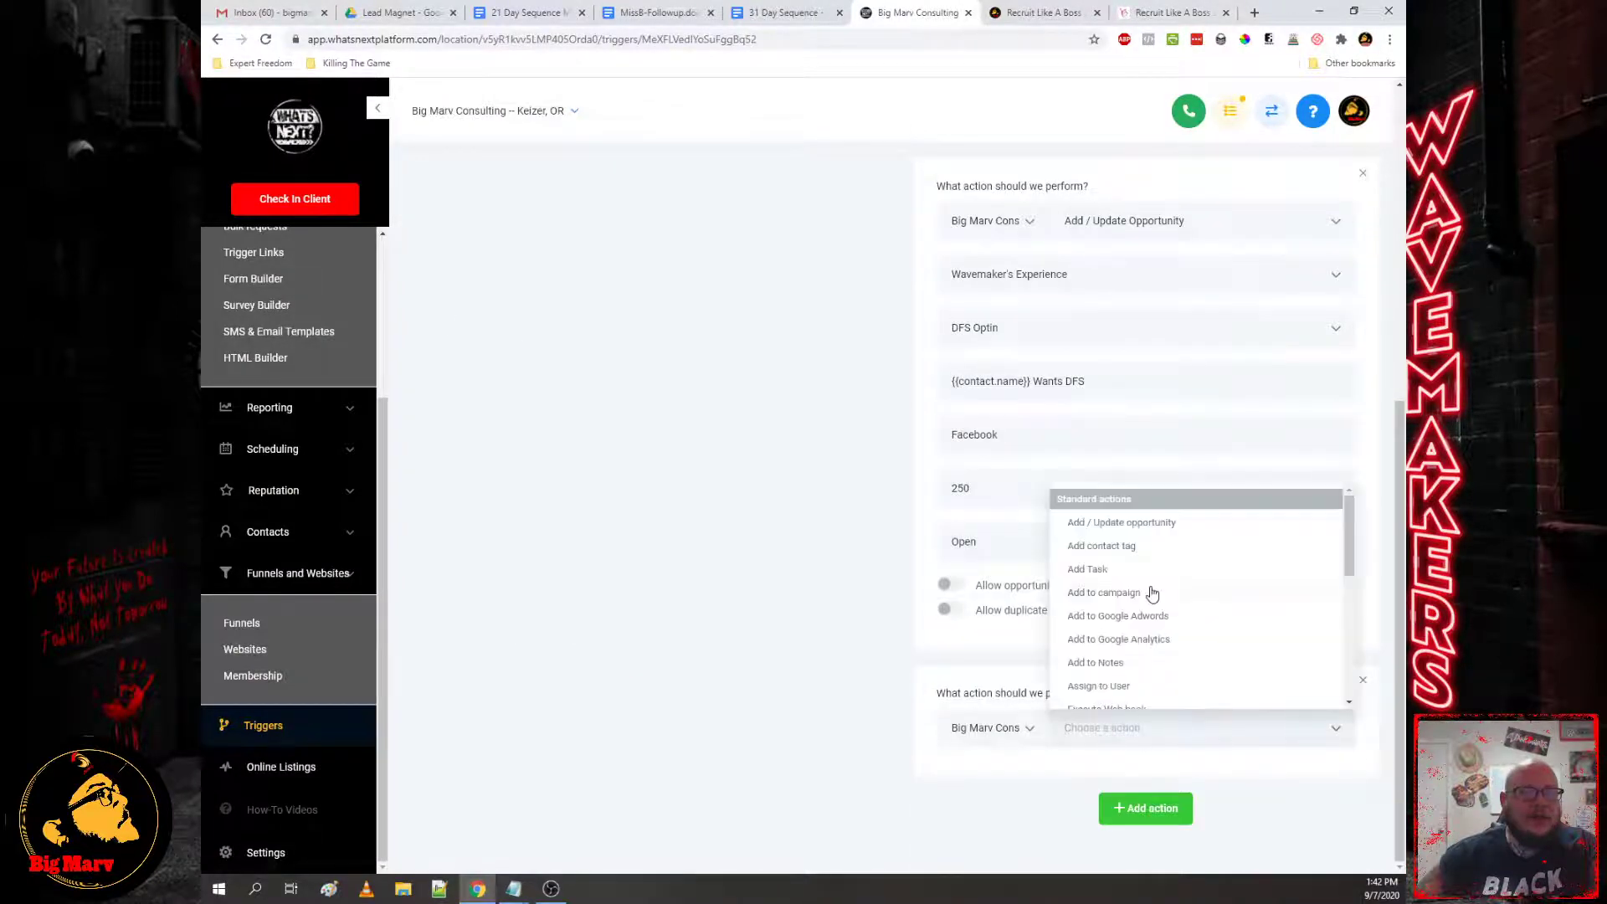
pyautogui.scroll(-5, 1152, 593)
pyautogui.click(1137, 521)
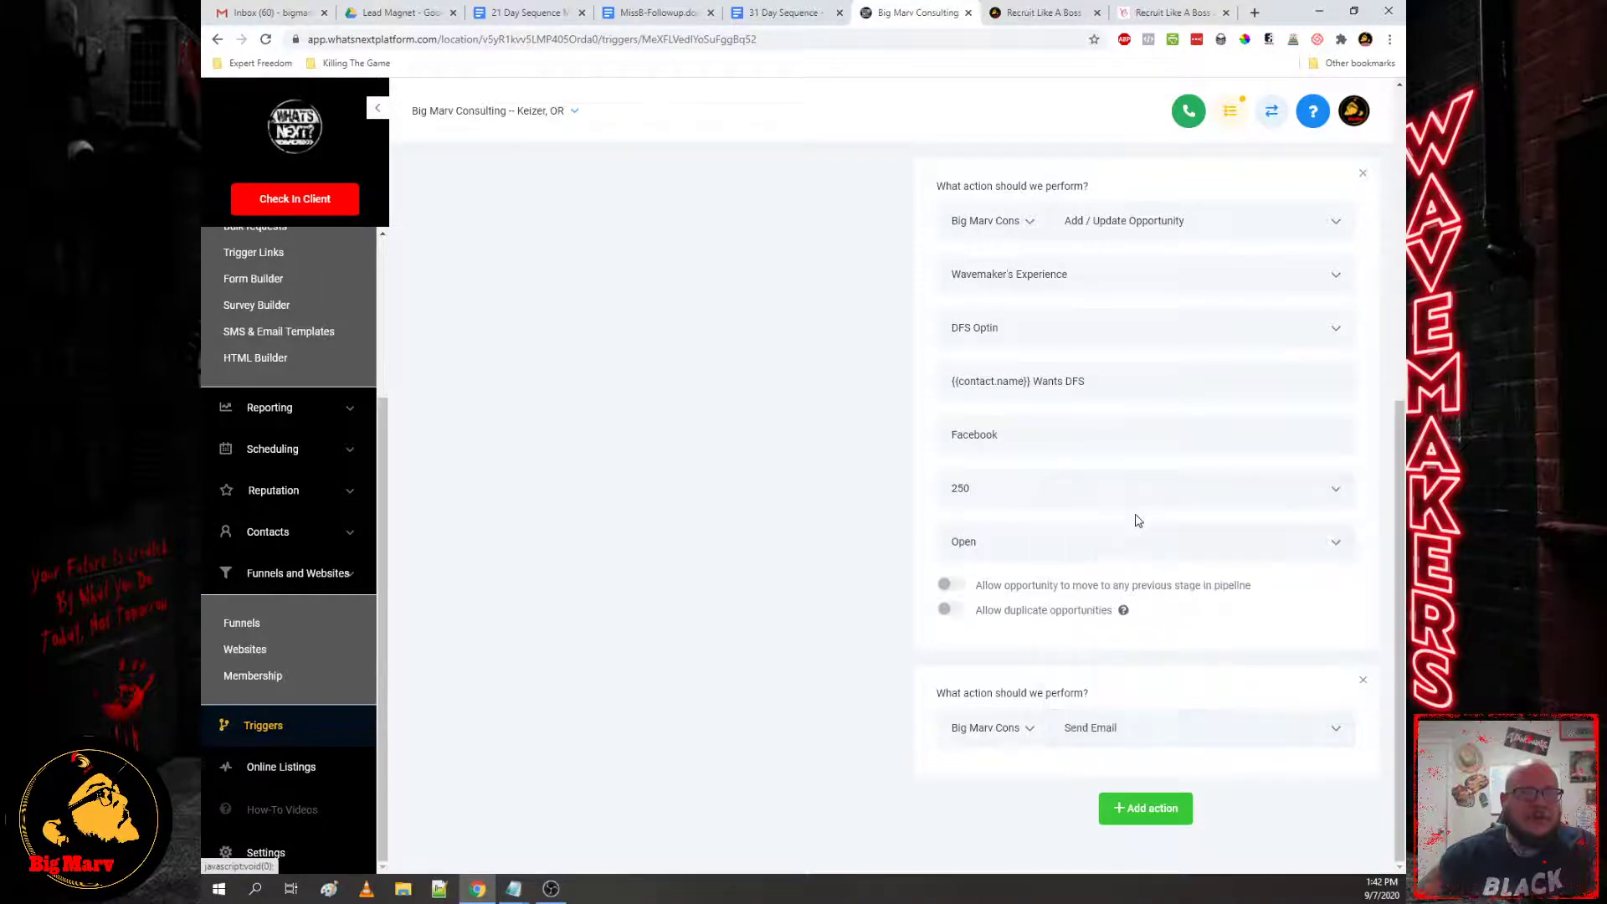
pyautogui.scroll(-3, 1016, 675)
pyautogui.click(1009, 548)
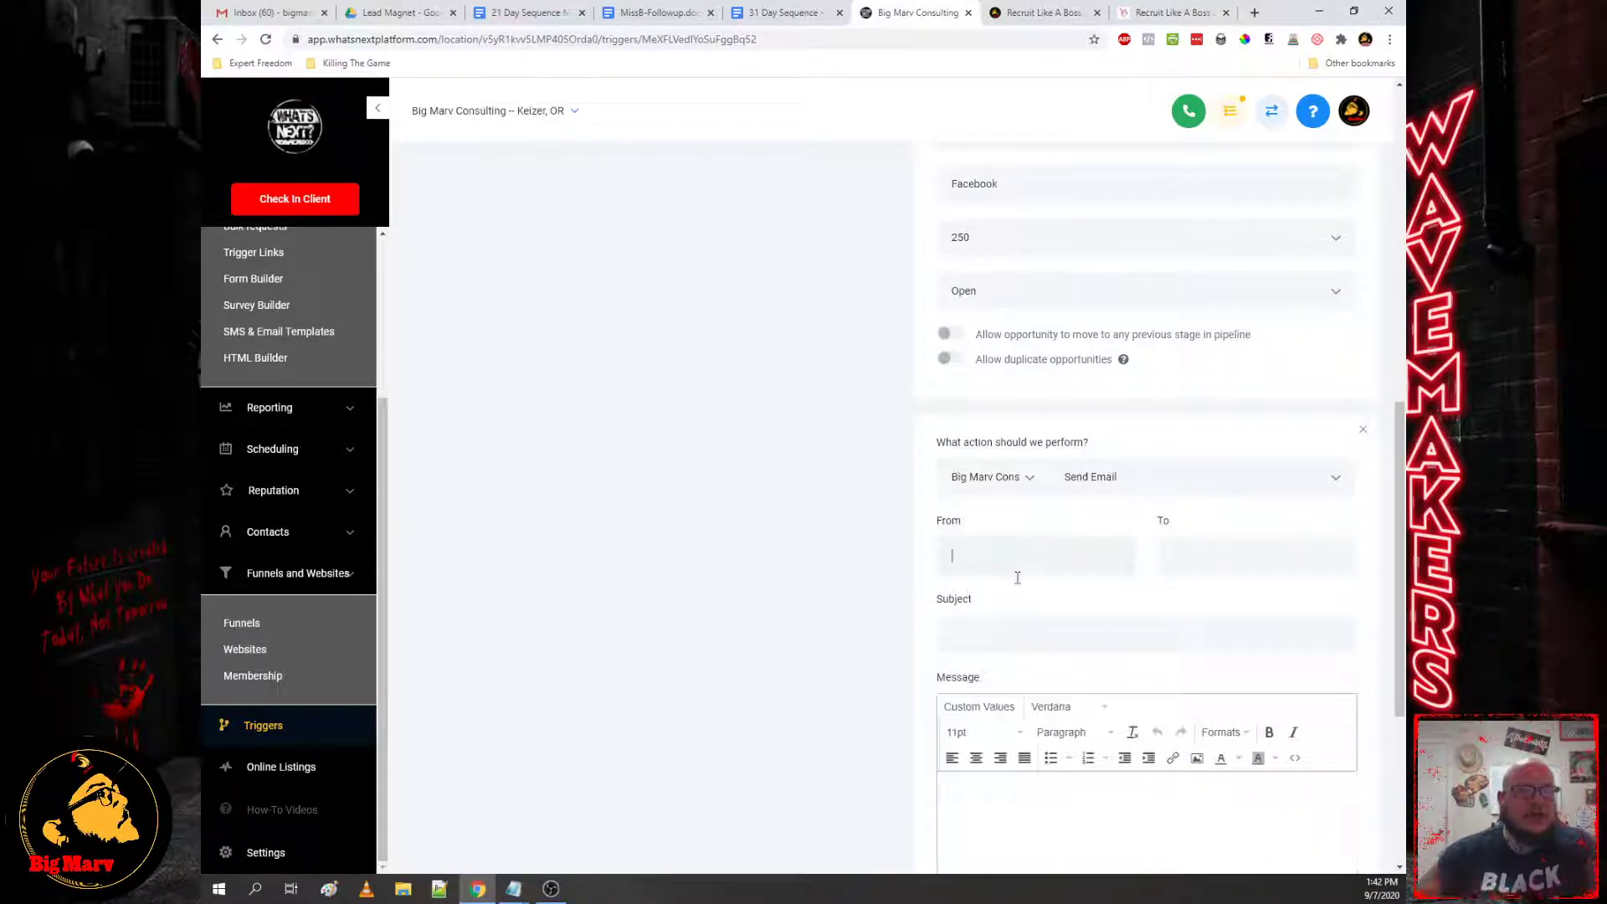
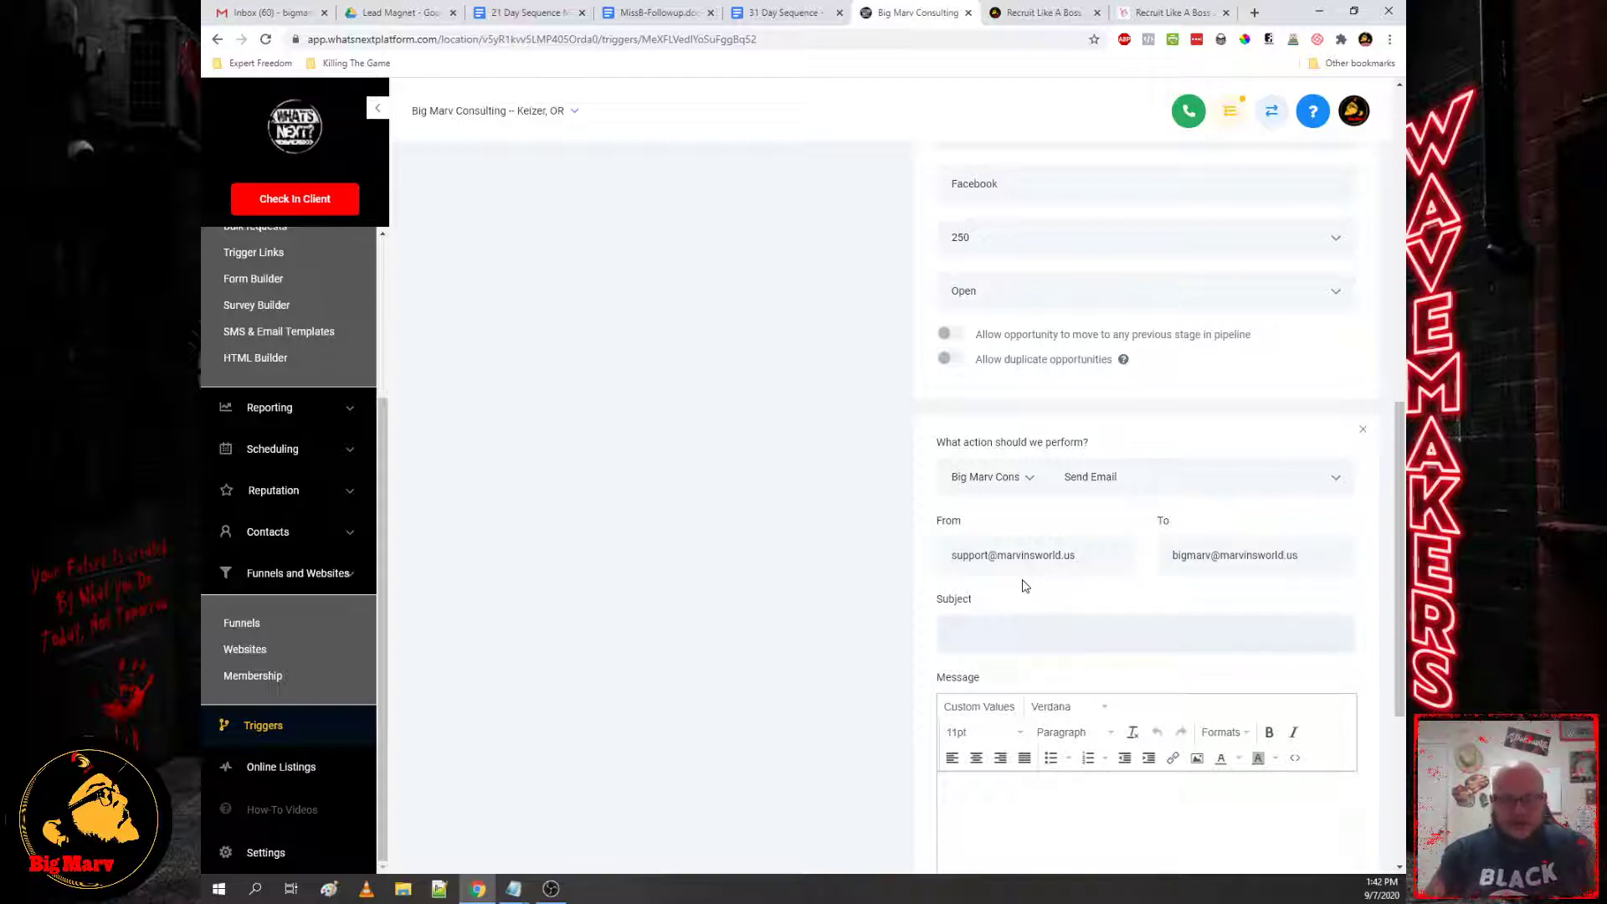
# Step: Insert the contact full-name placeholder into the message, then cut it out
pyautogui.scroll(-3, 943, 689)
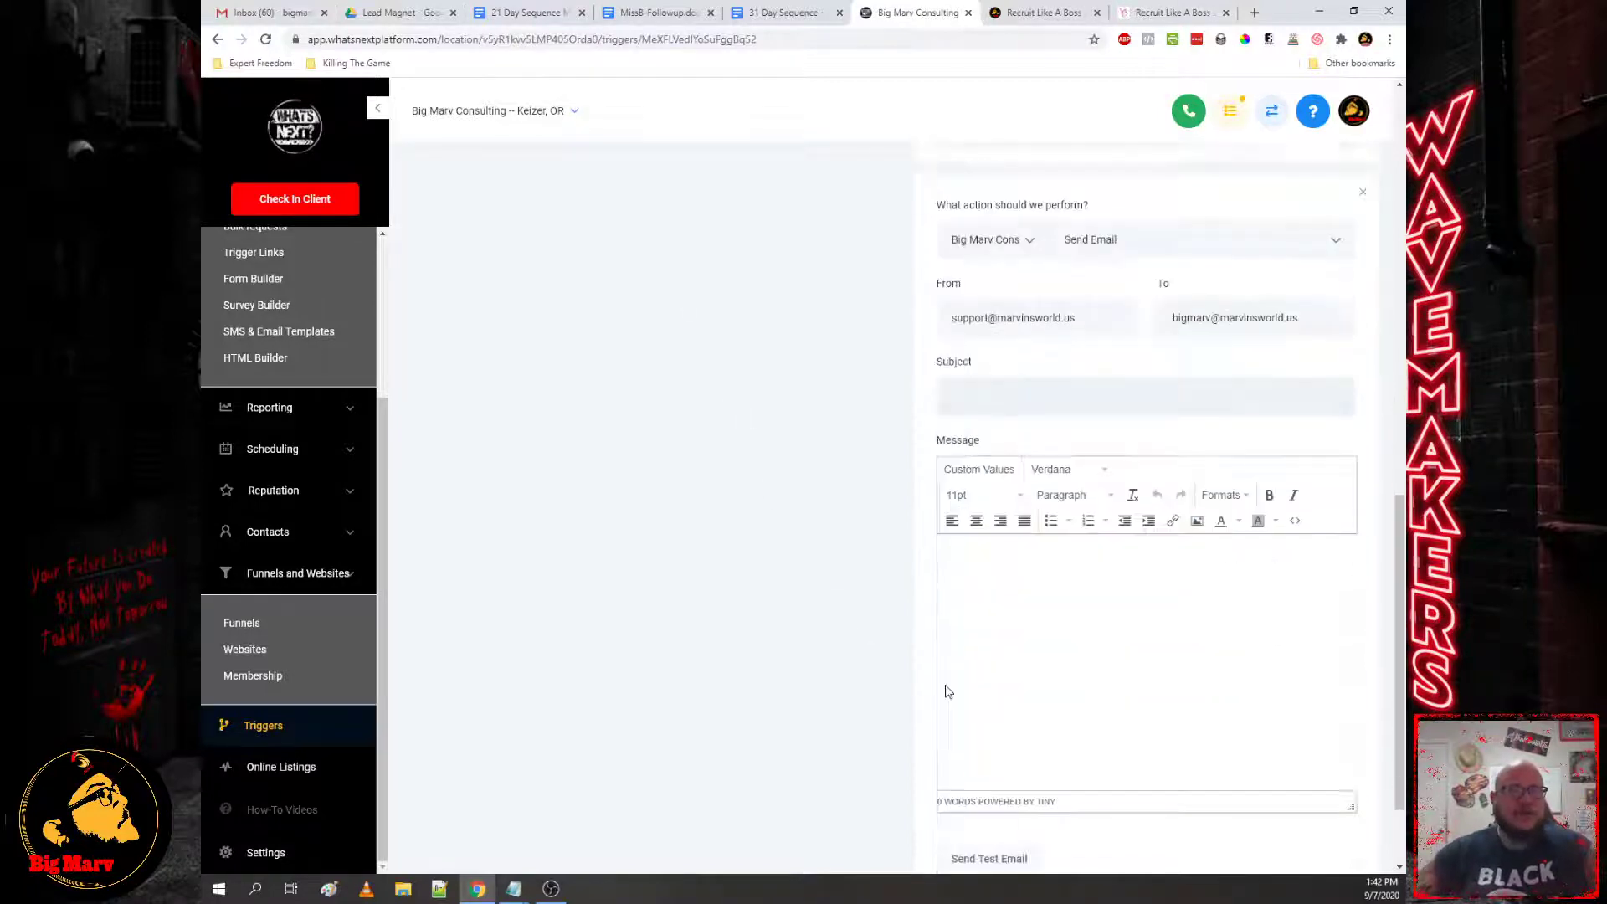
pyautogui.click(995, 455)
pyautogui.moveTo(971, 521)
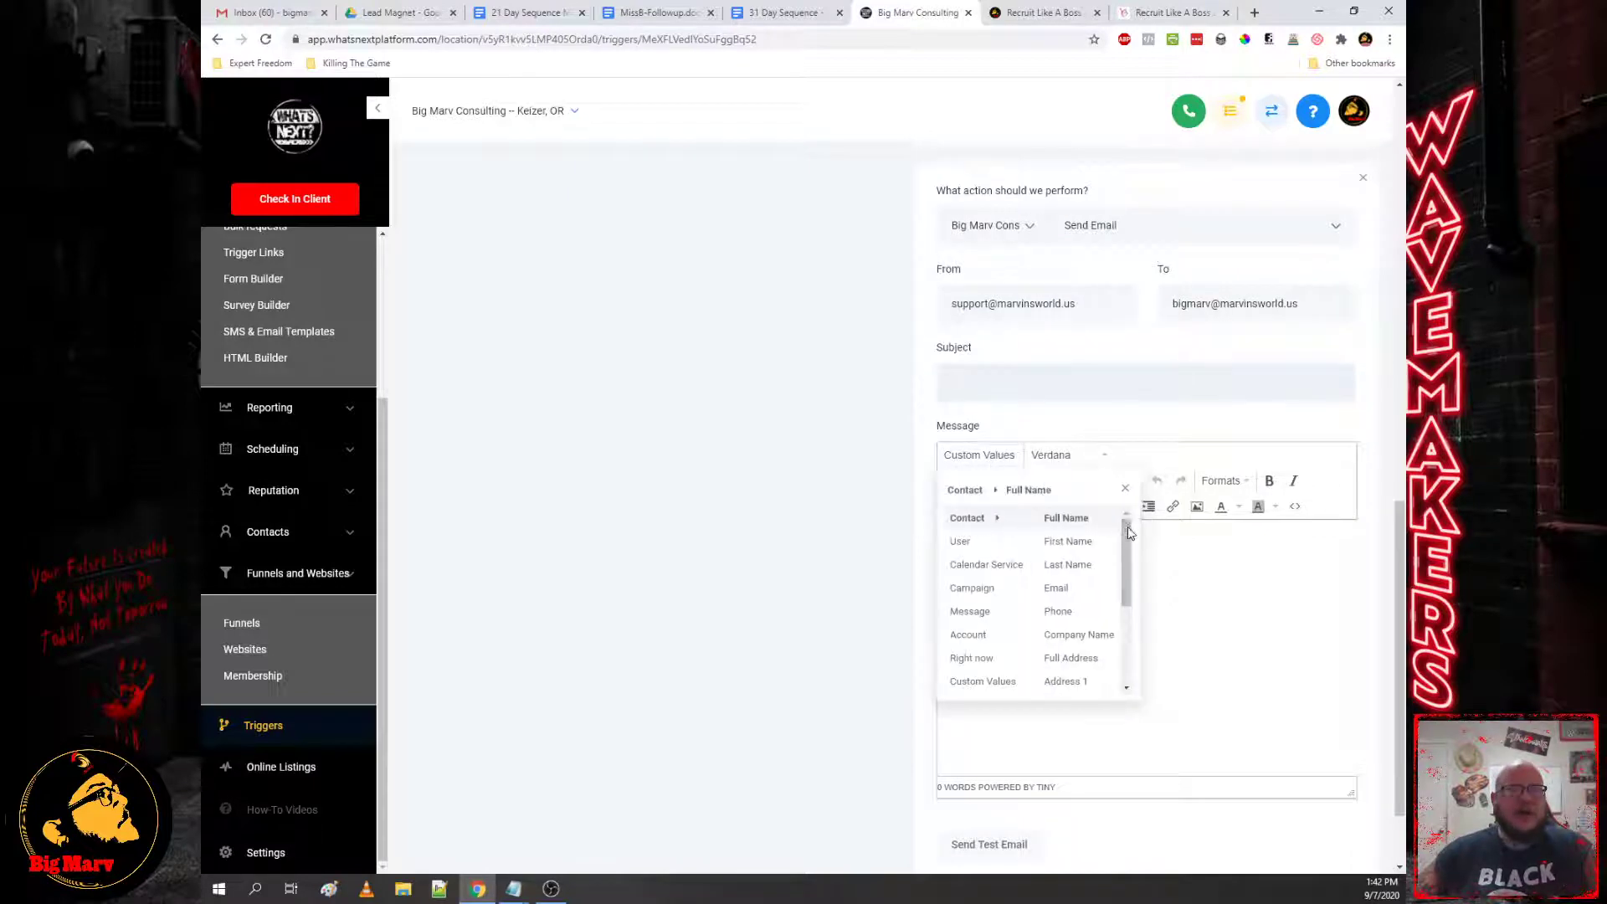
pyautogui.click(1081, 521)
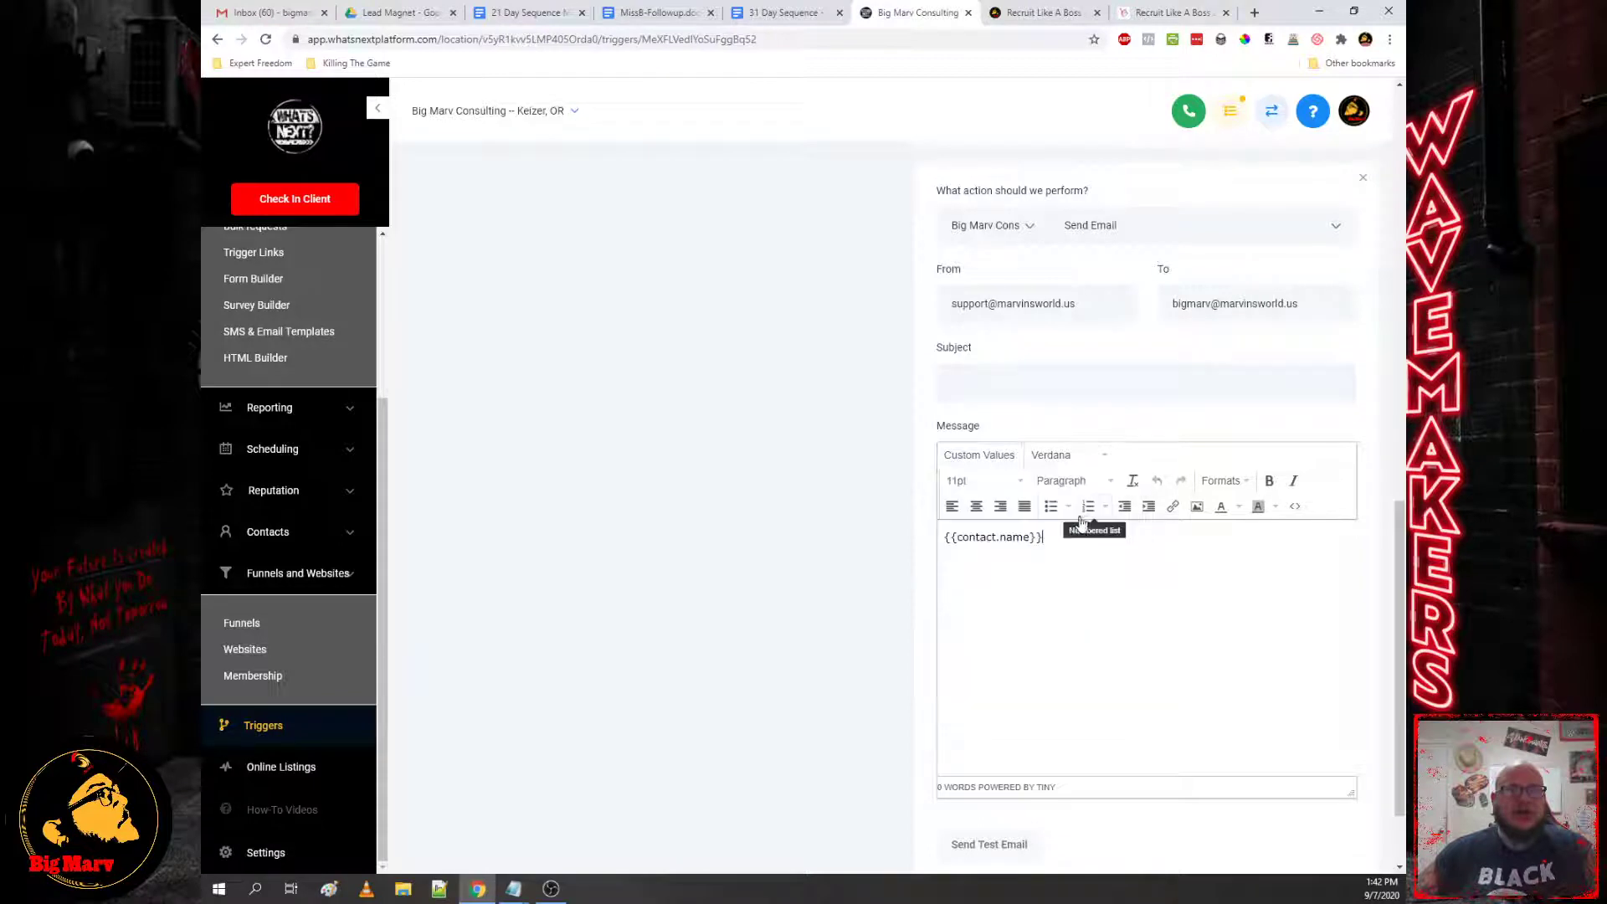
pyautogui.moveTo(1053, 543); pyautogui.dragTo(942, 543)
pyautogui.hotkey('ctrl', 'c')
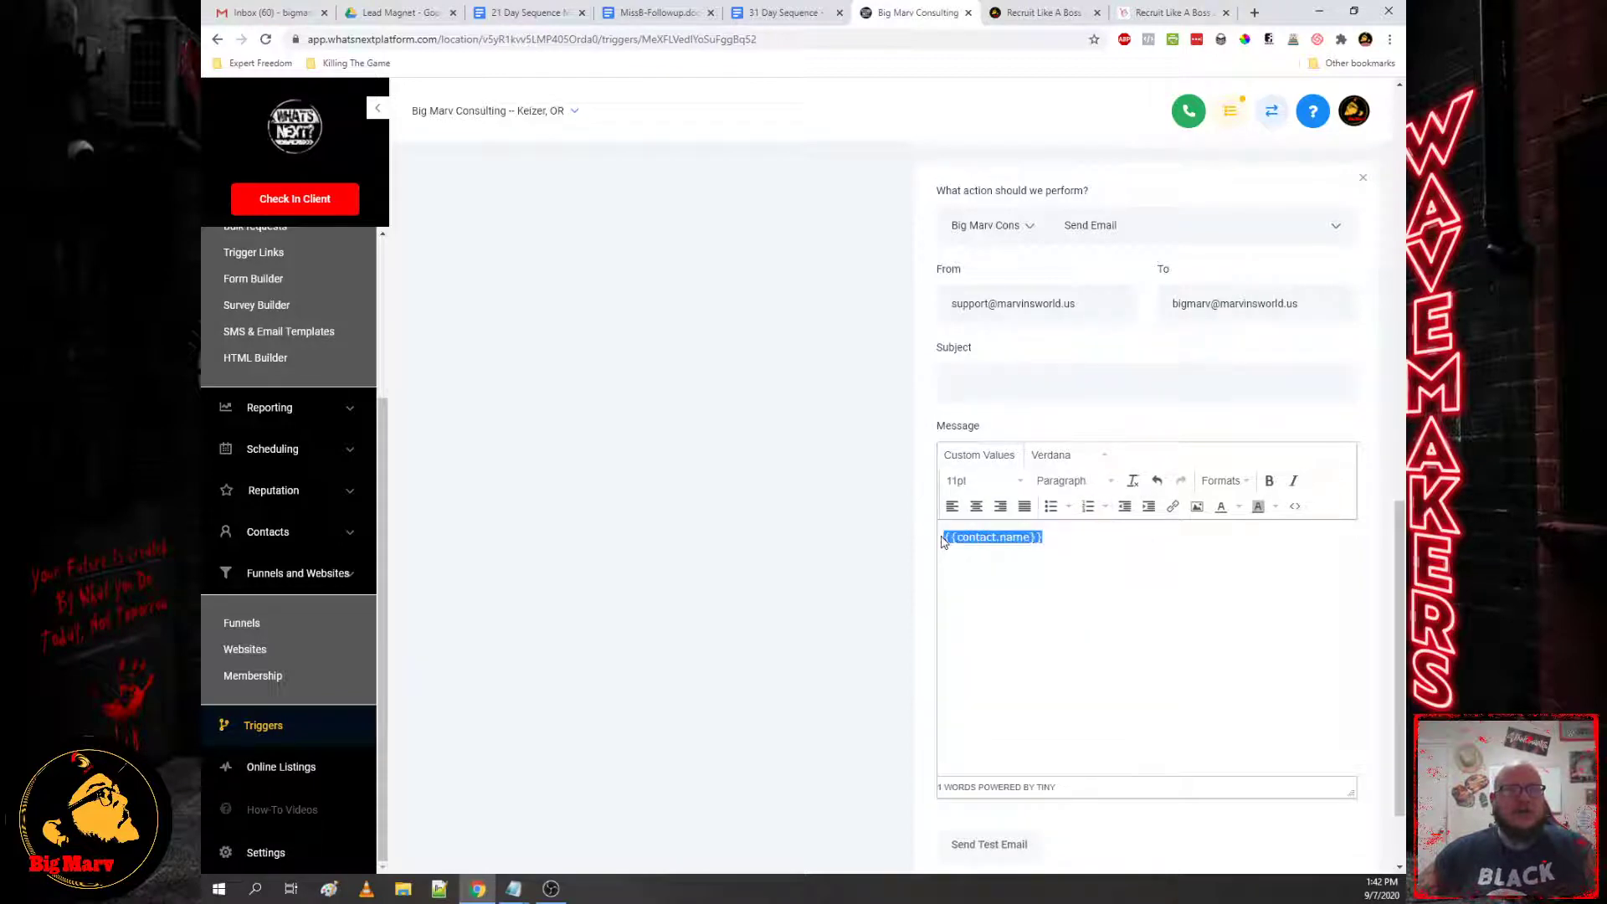
pyautogui.press('BackSpace')
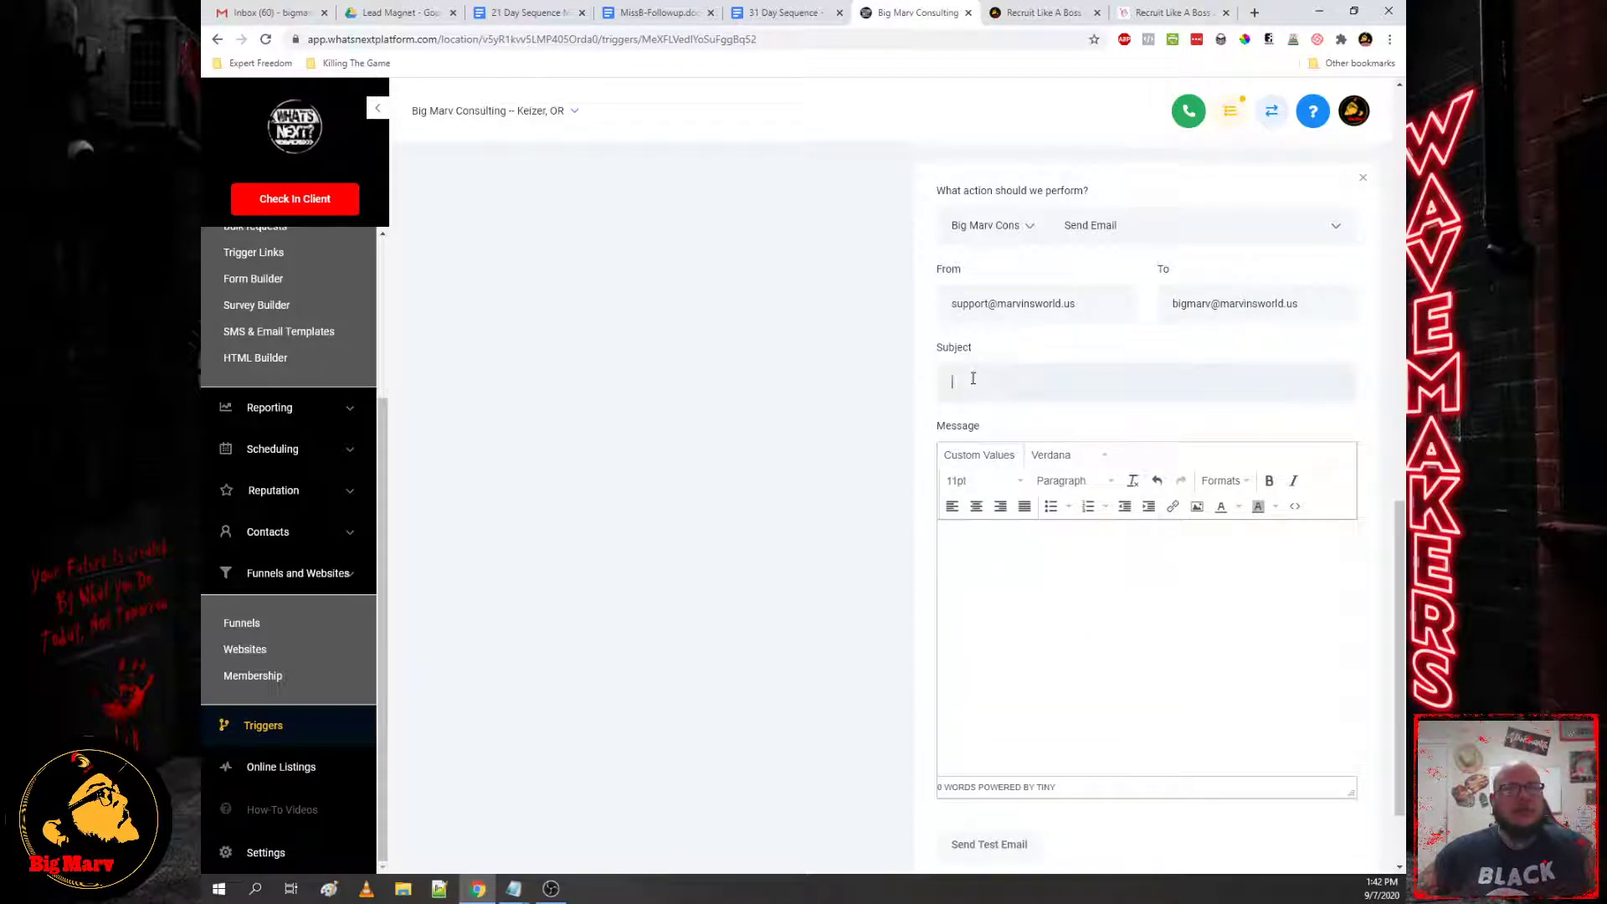
# Step: Set subject '{{contact.name}} Has Opted For DFS' and write the opt-in notice with the contact name
pyautogui.hotkey('ctrl', 'v')
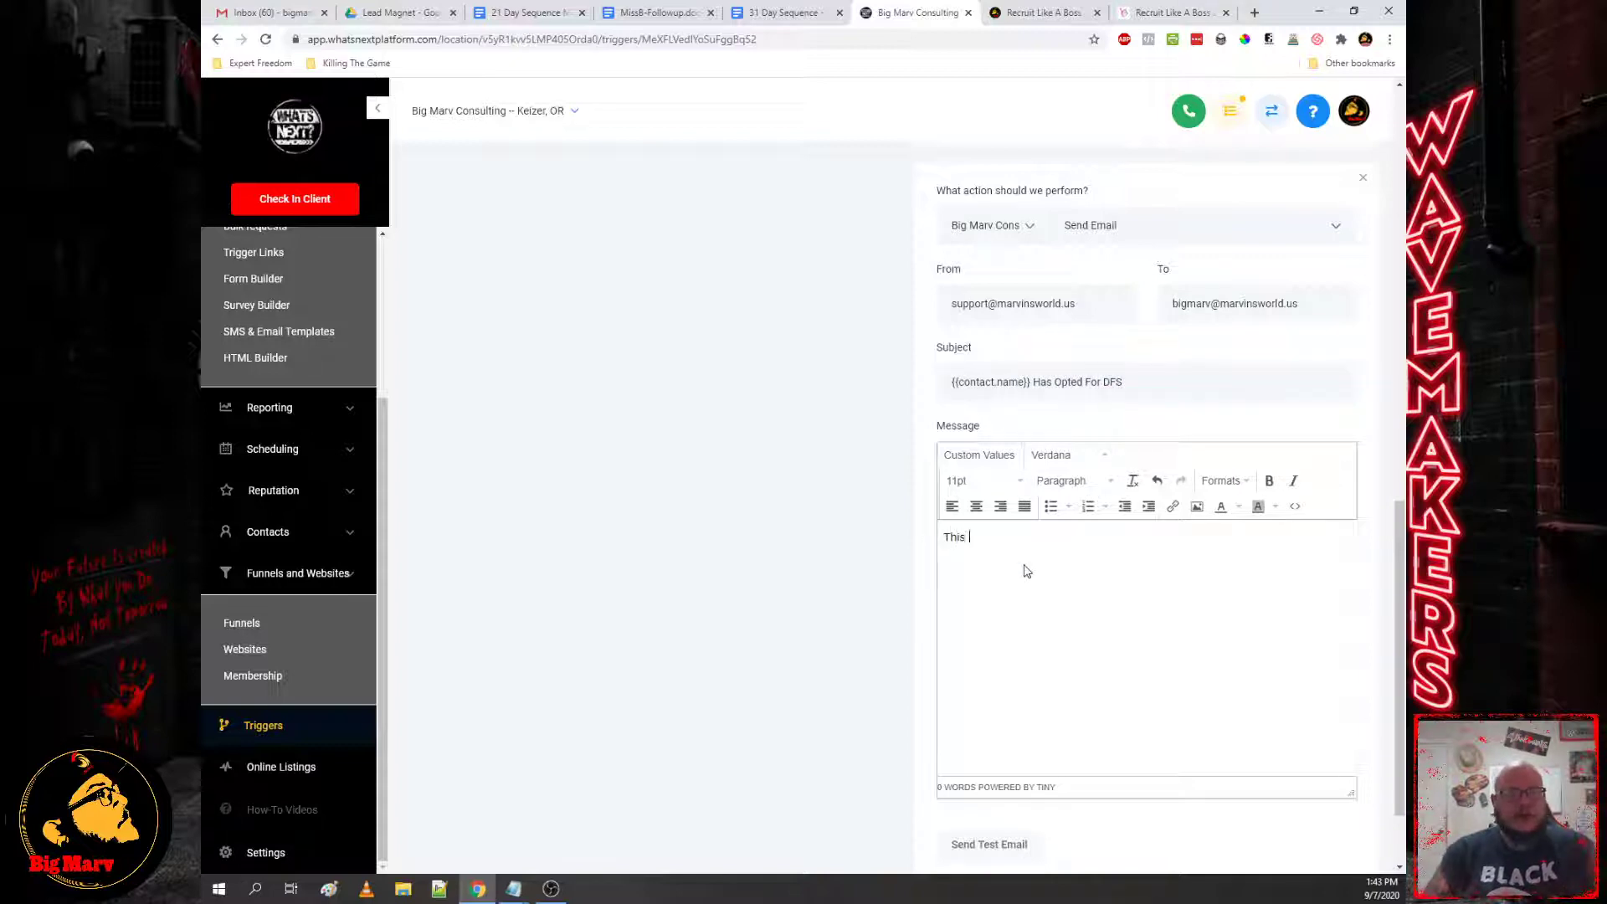
pyautogui.write('is to notify y')
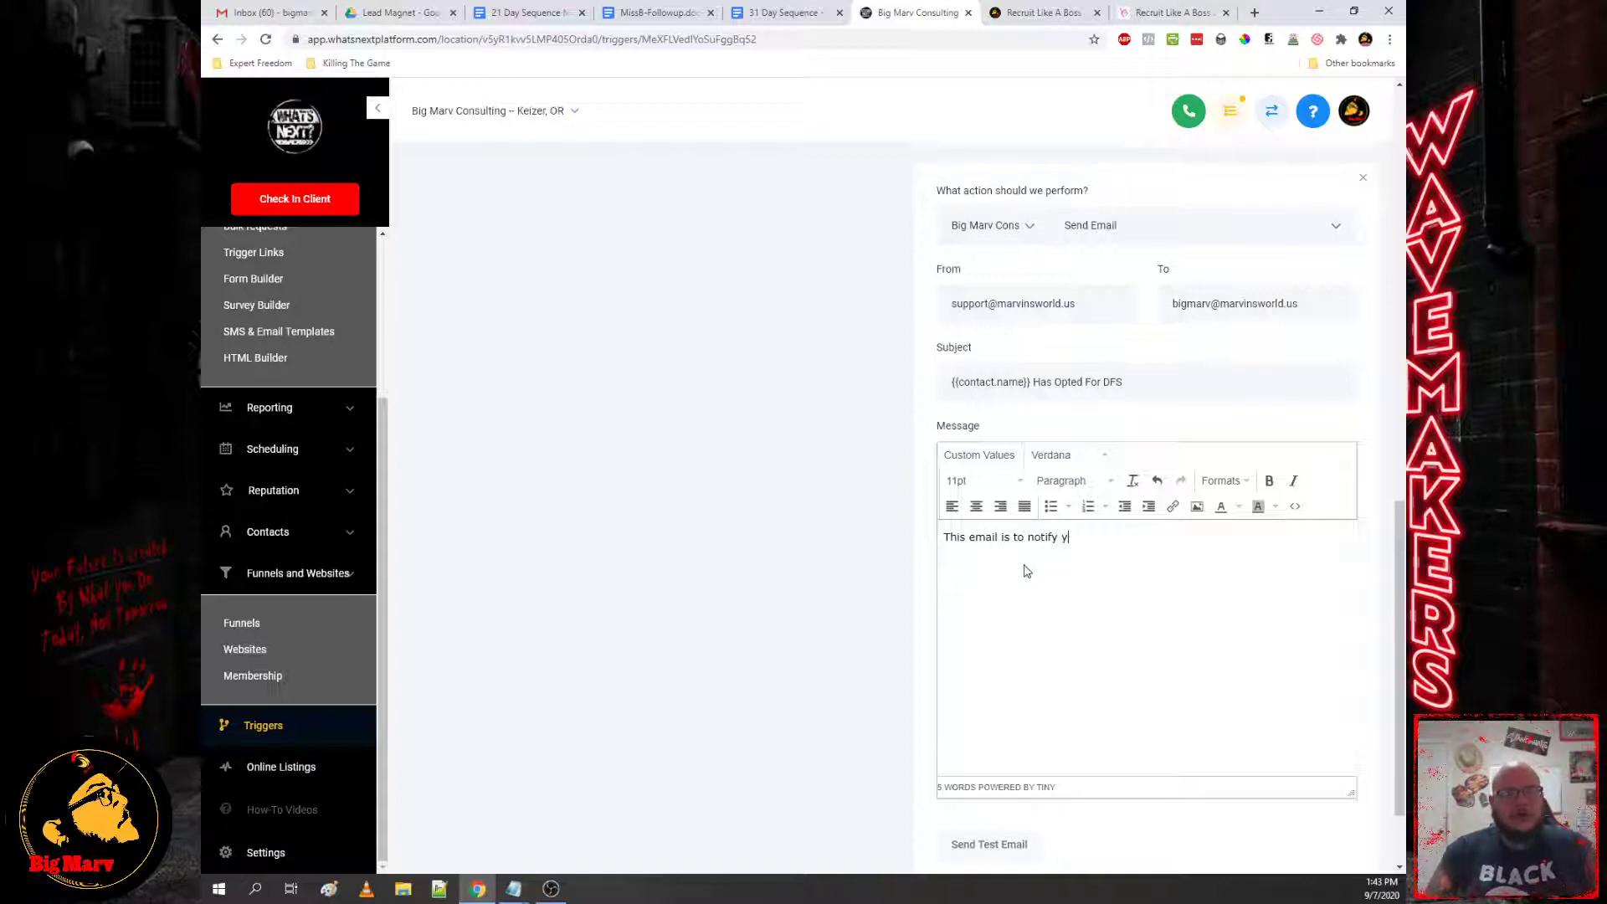
pyautogui.write('ou that someone has opted i')
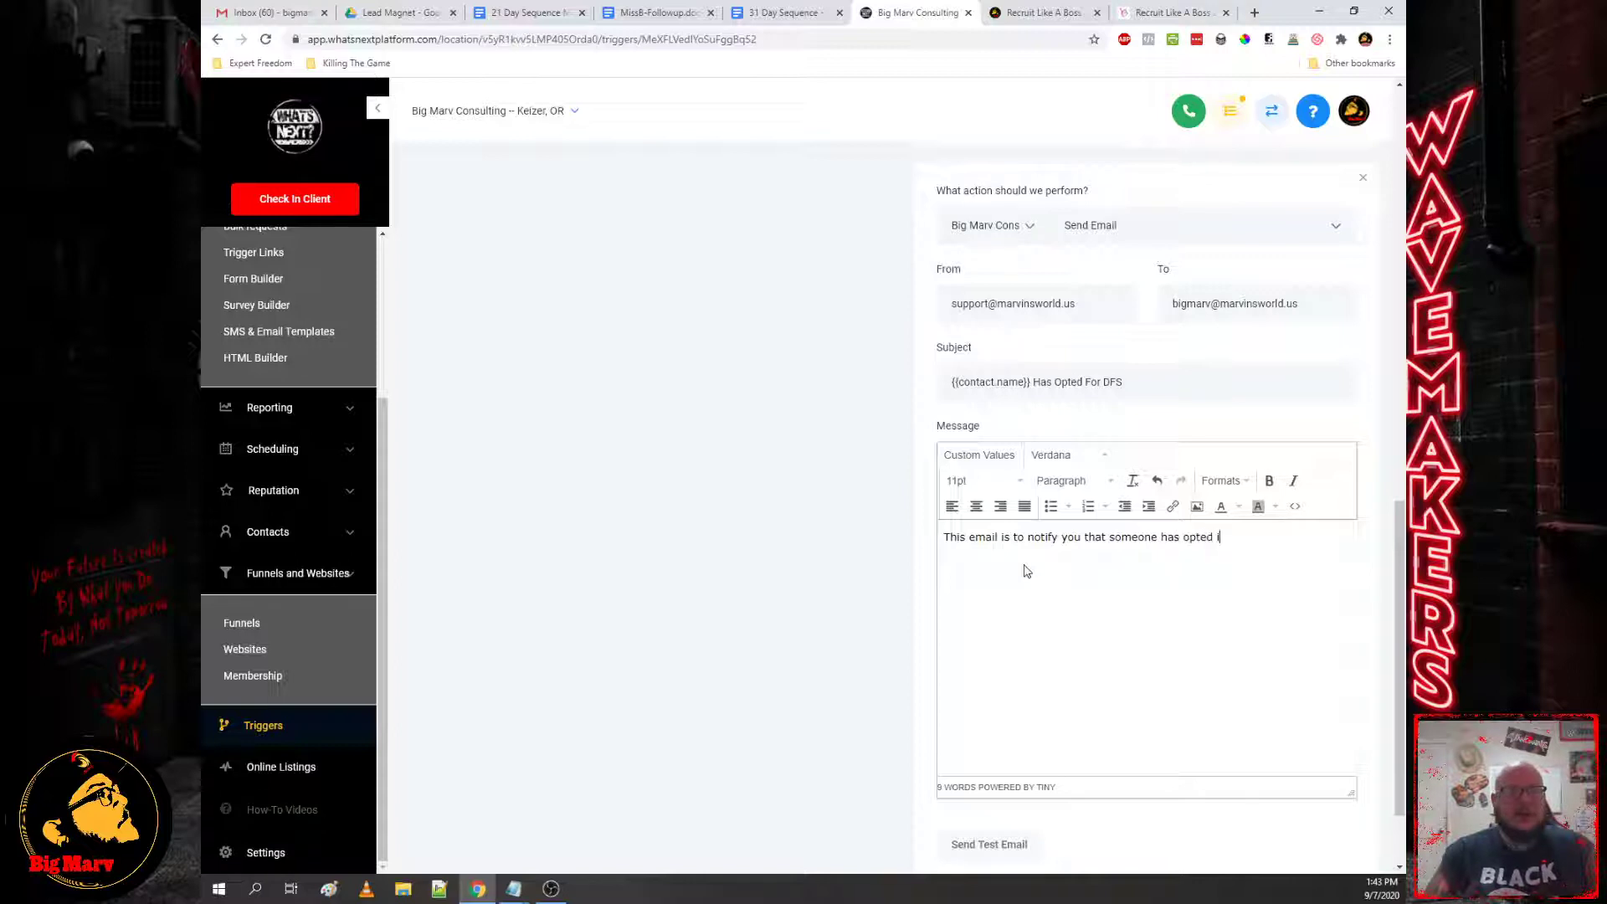
pyautogui.write('n for DFS.')
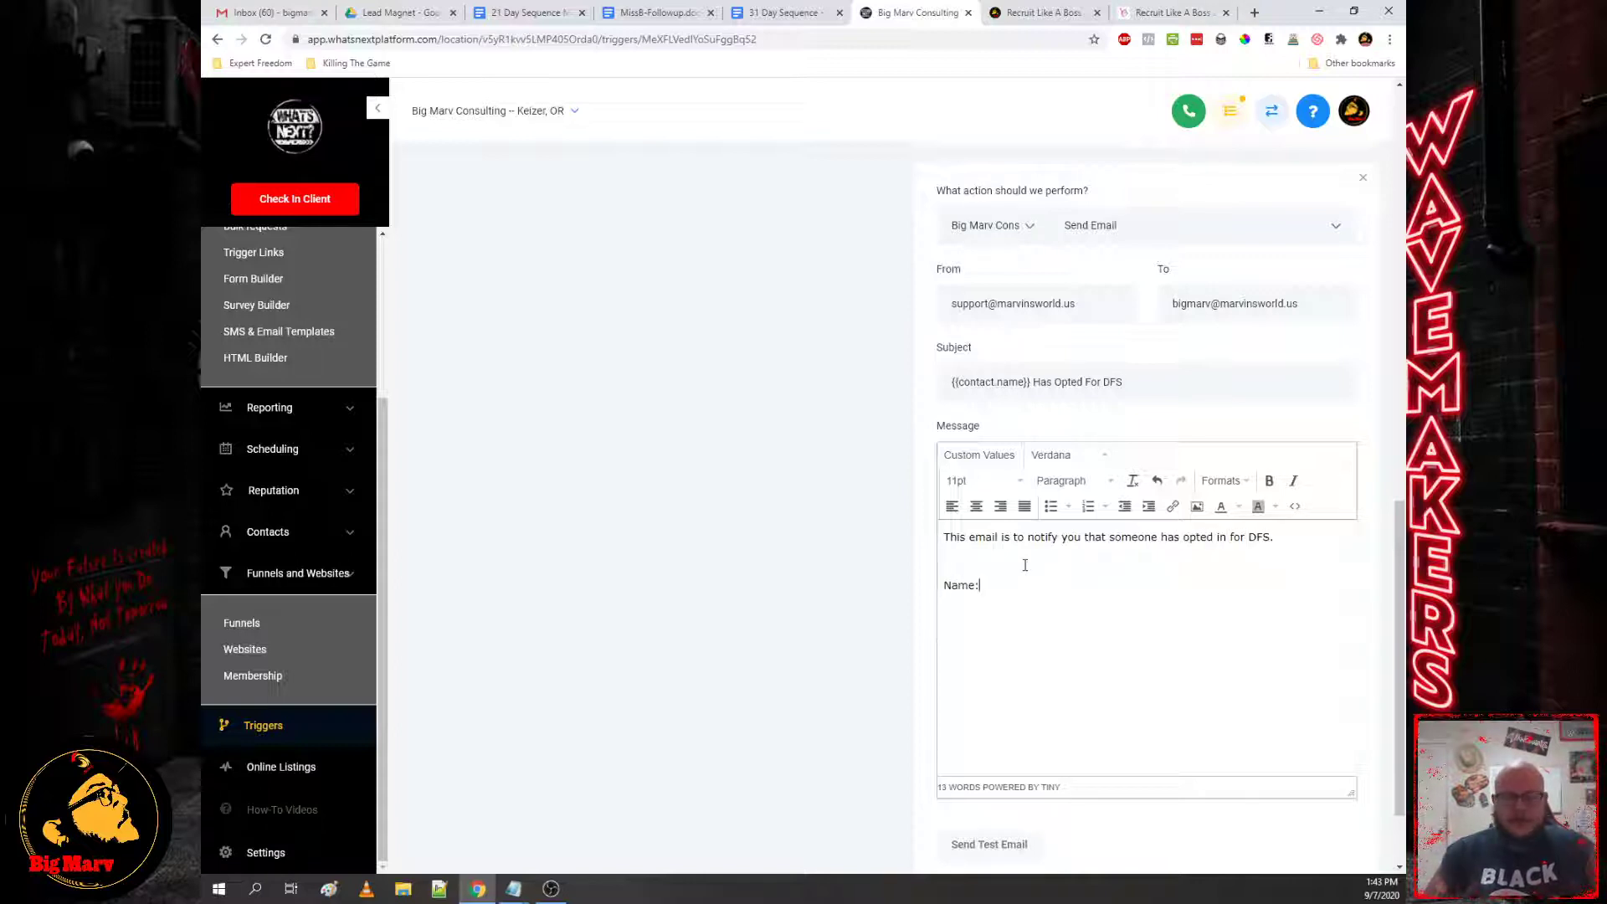
pyautogui.write('  Name: Email:')
pyautogui.click(1010, 581)
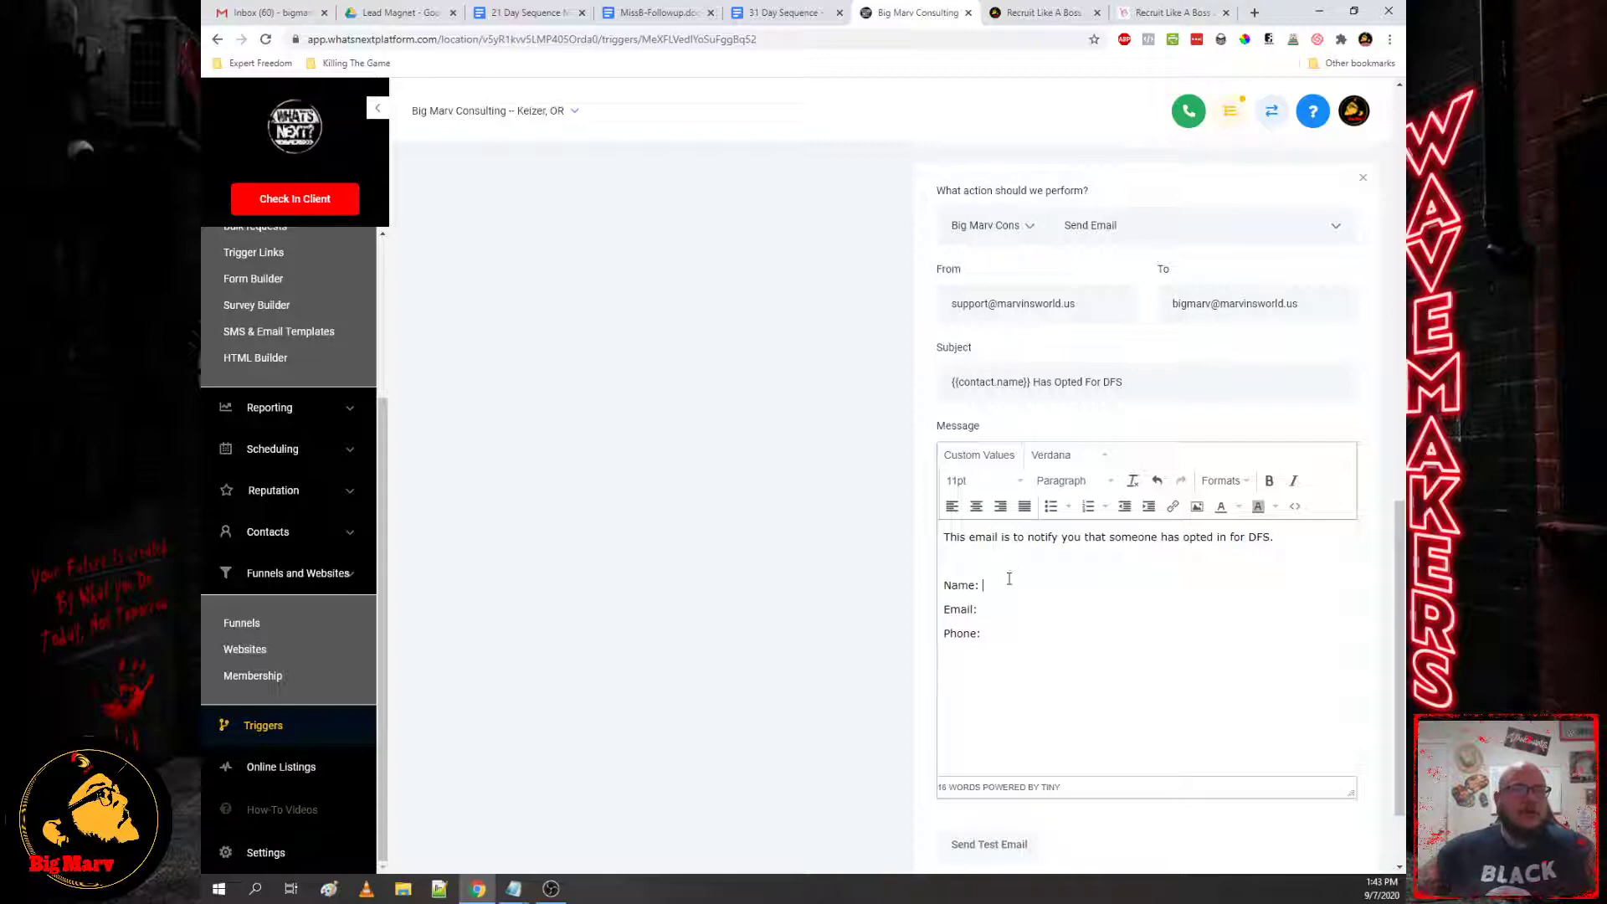
pyautogui.click(979, 454)
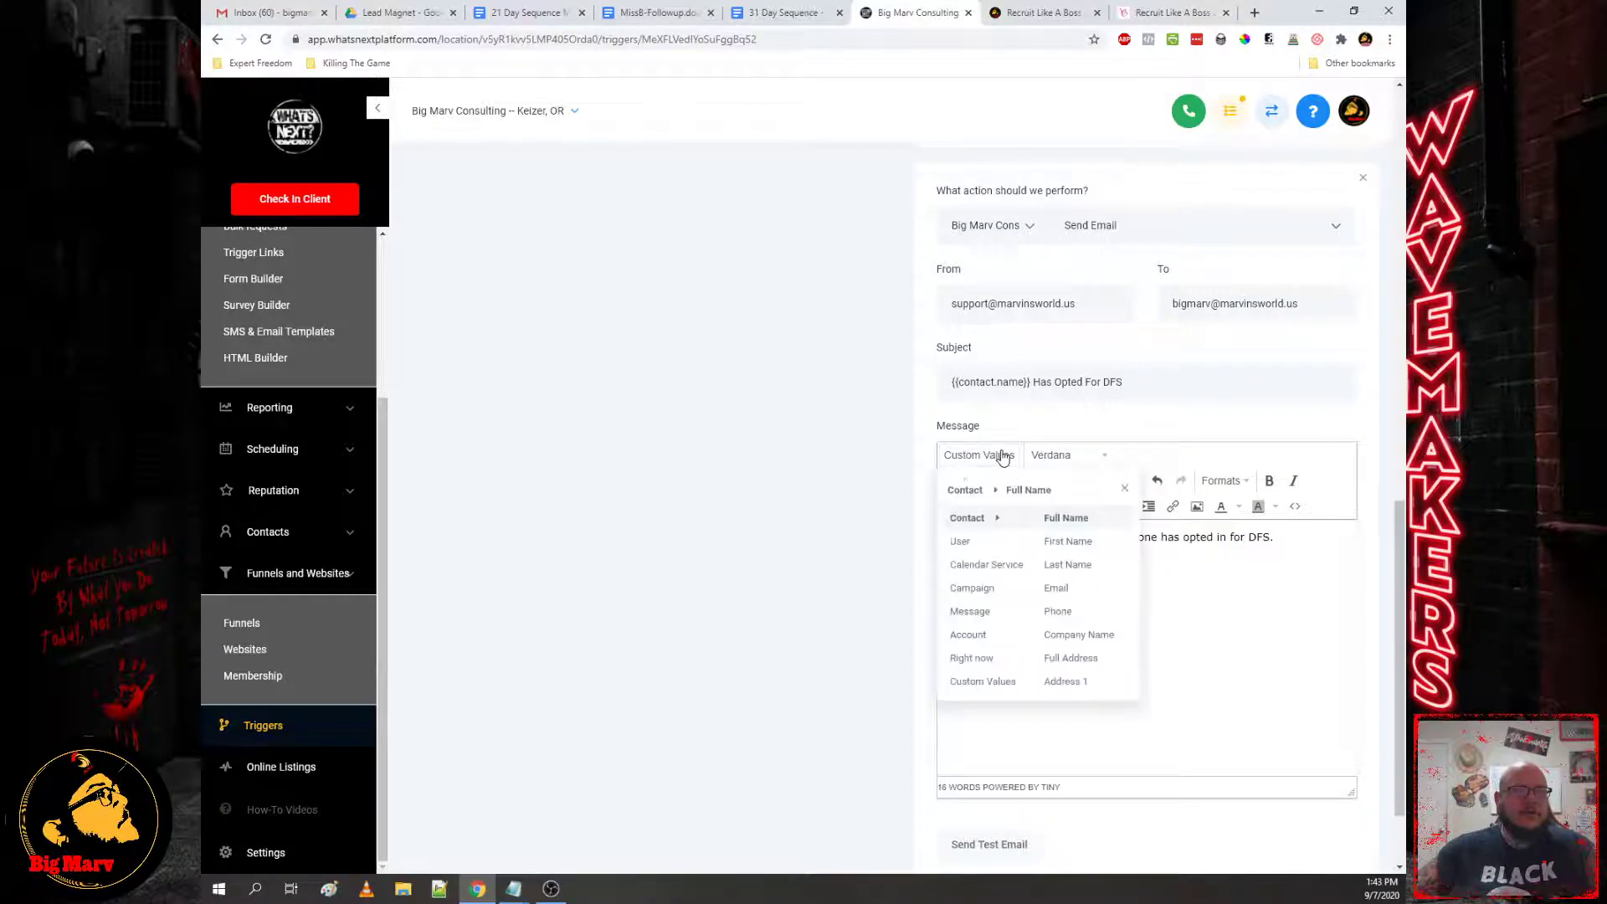
pyautogui.click(1076, 513)
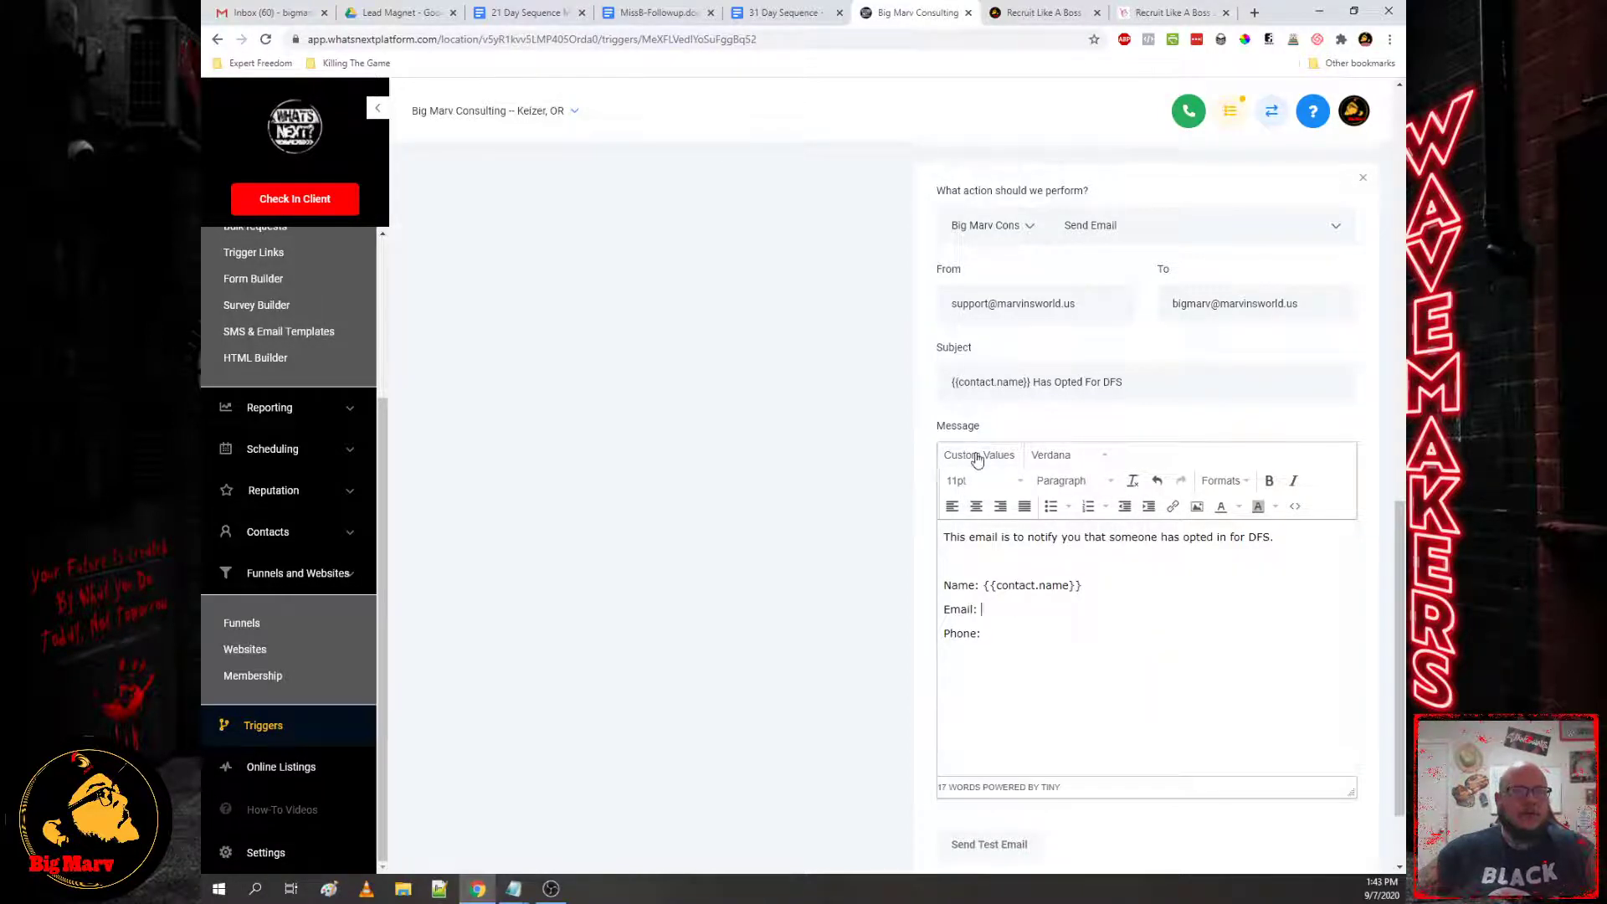
# Step: Insert the contact's email and phone placeholders after Email: and Phone:
pyautogui.click(977, 457)
pyautogui.click(1066, 590)
pyautogui.click(980, 455)
pyautogui.moveTo(963, 538)
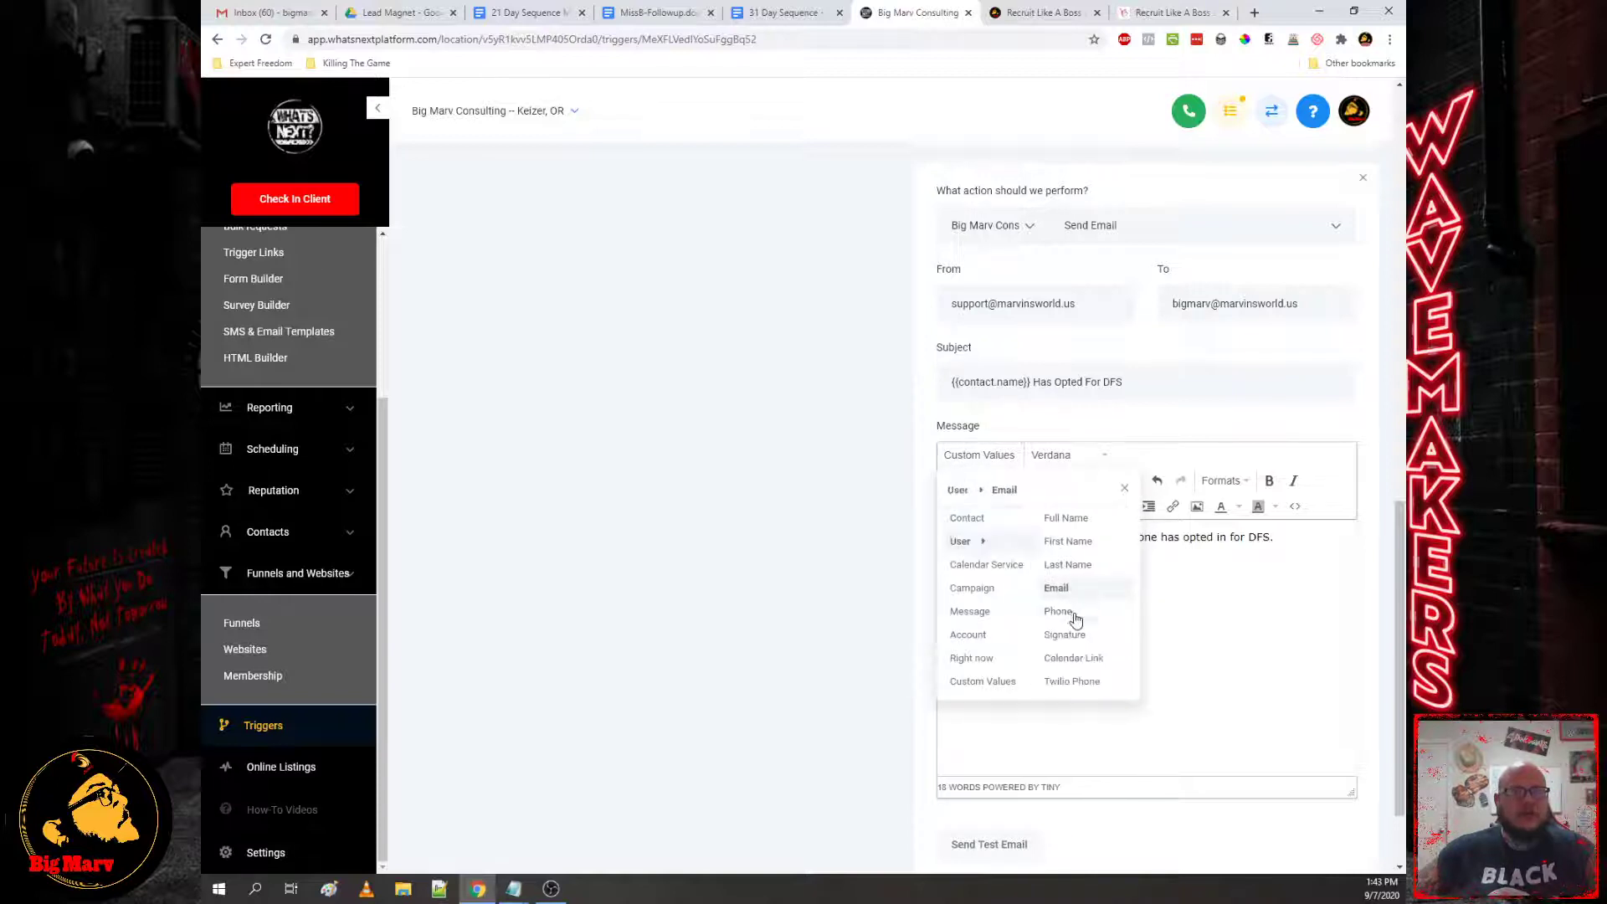
pyautogui.click(1072, 616)
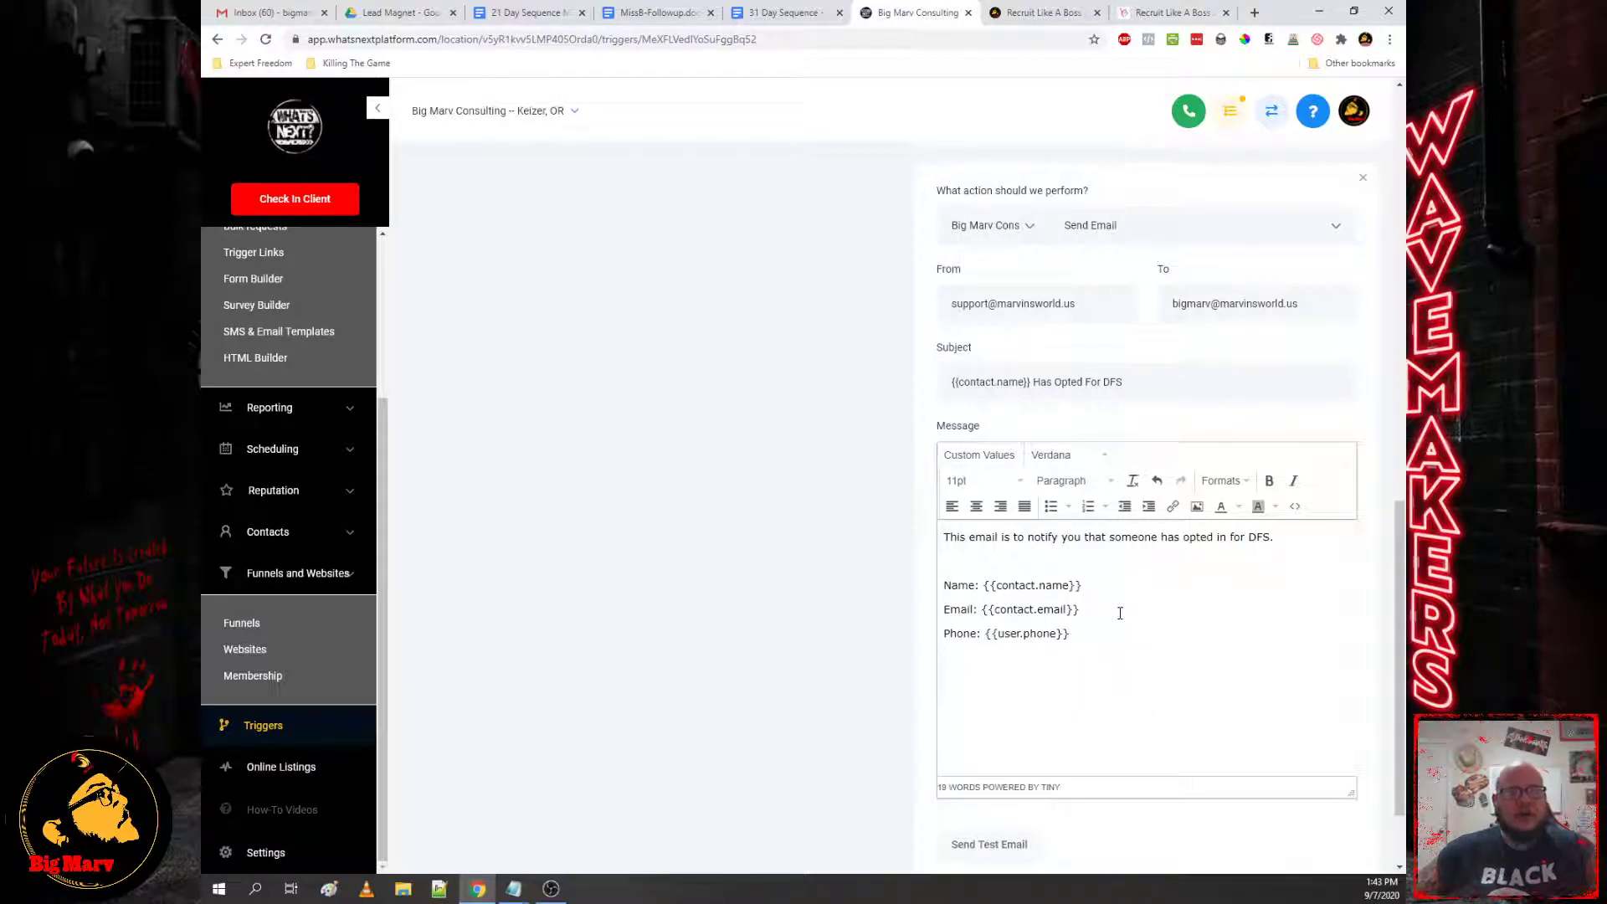
pyautogui.press('BackSpace')
pyautogui.press('BackSpace')
pyautogui.press('BackSpace')
pyautogui.press('BackSpace')
pyautogui.press('BackSpace')
pyautogui.press('BackSpace')
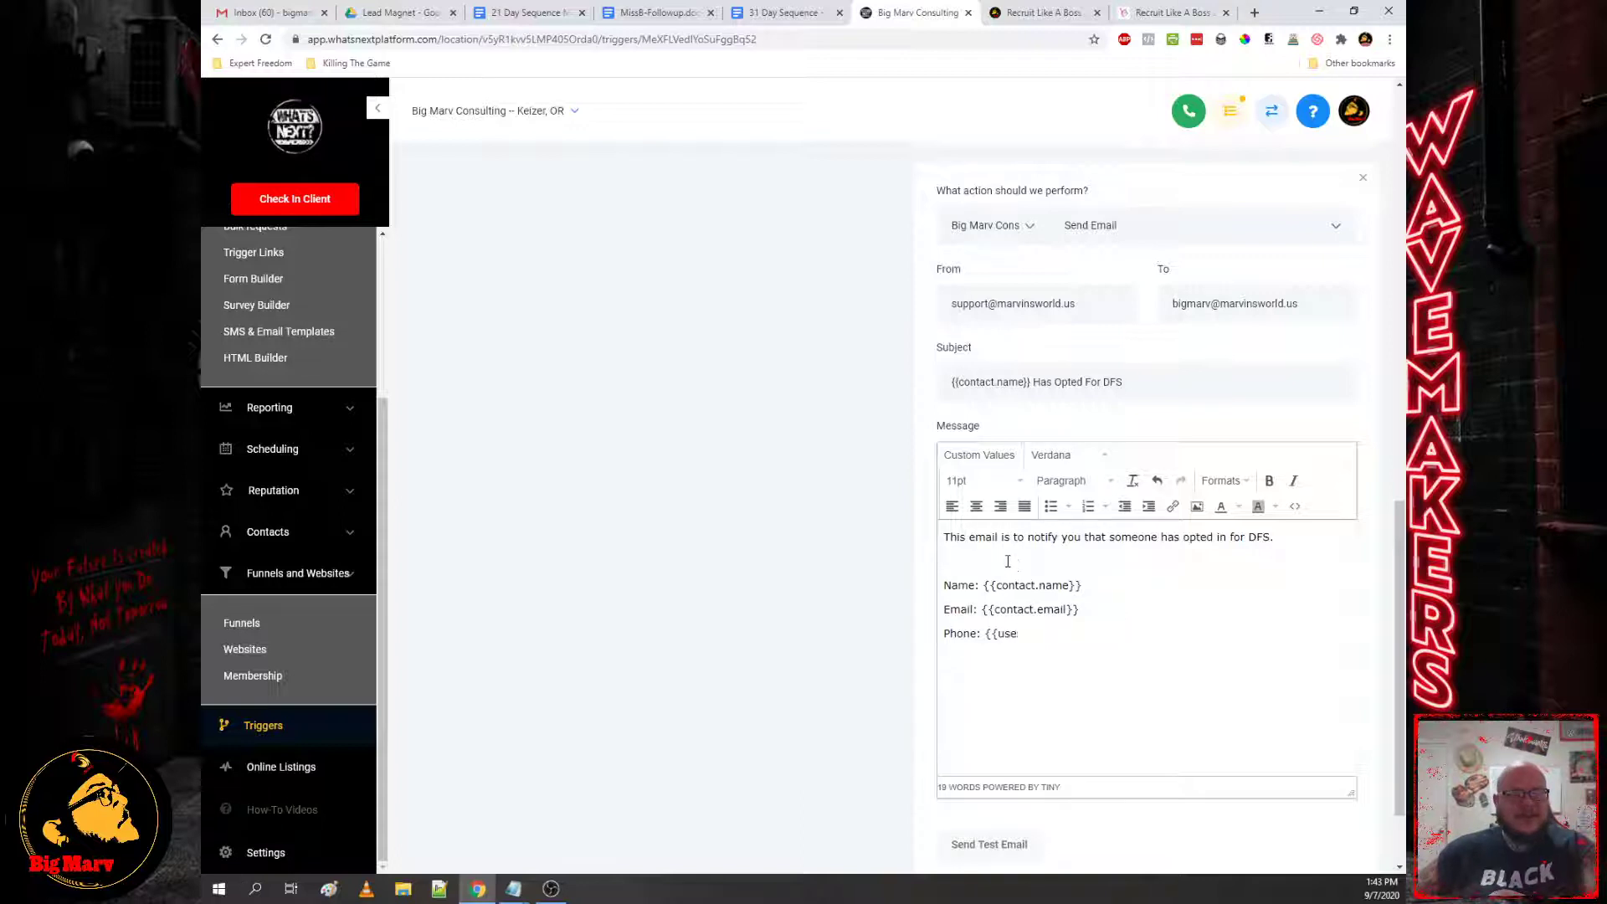
pyautogui.click(982, 455)
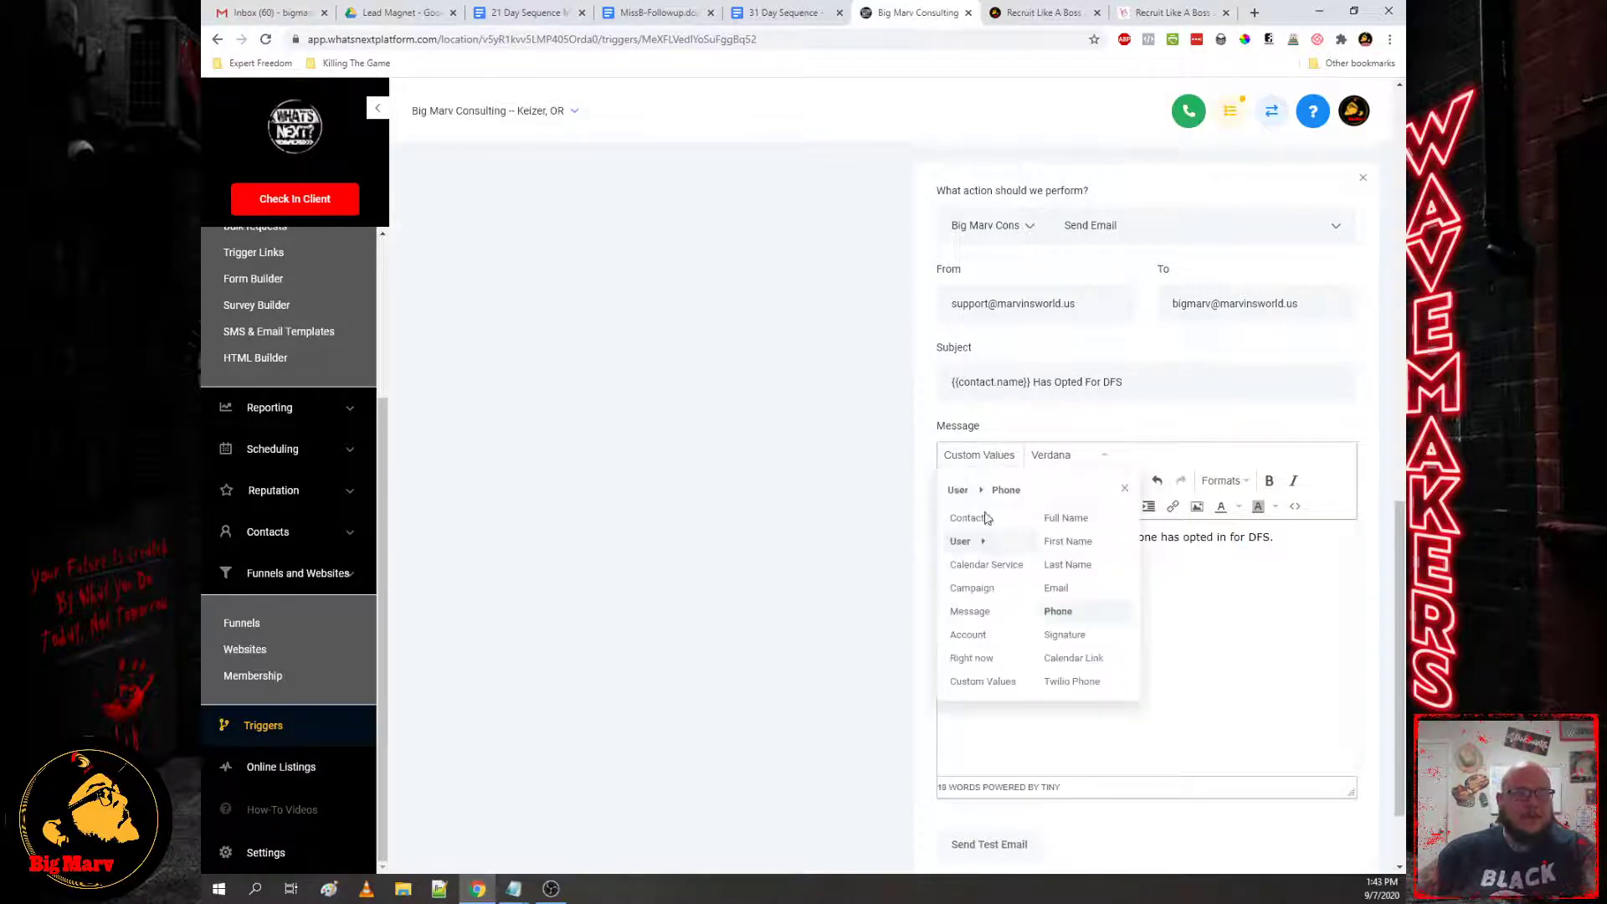
pyautogui.click(1058, 612)
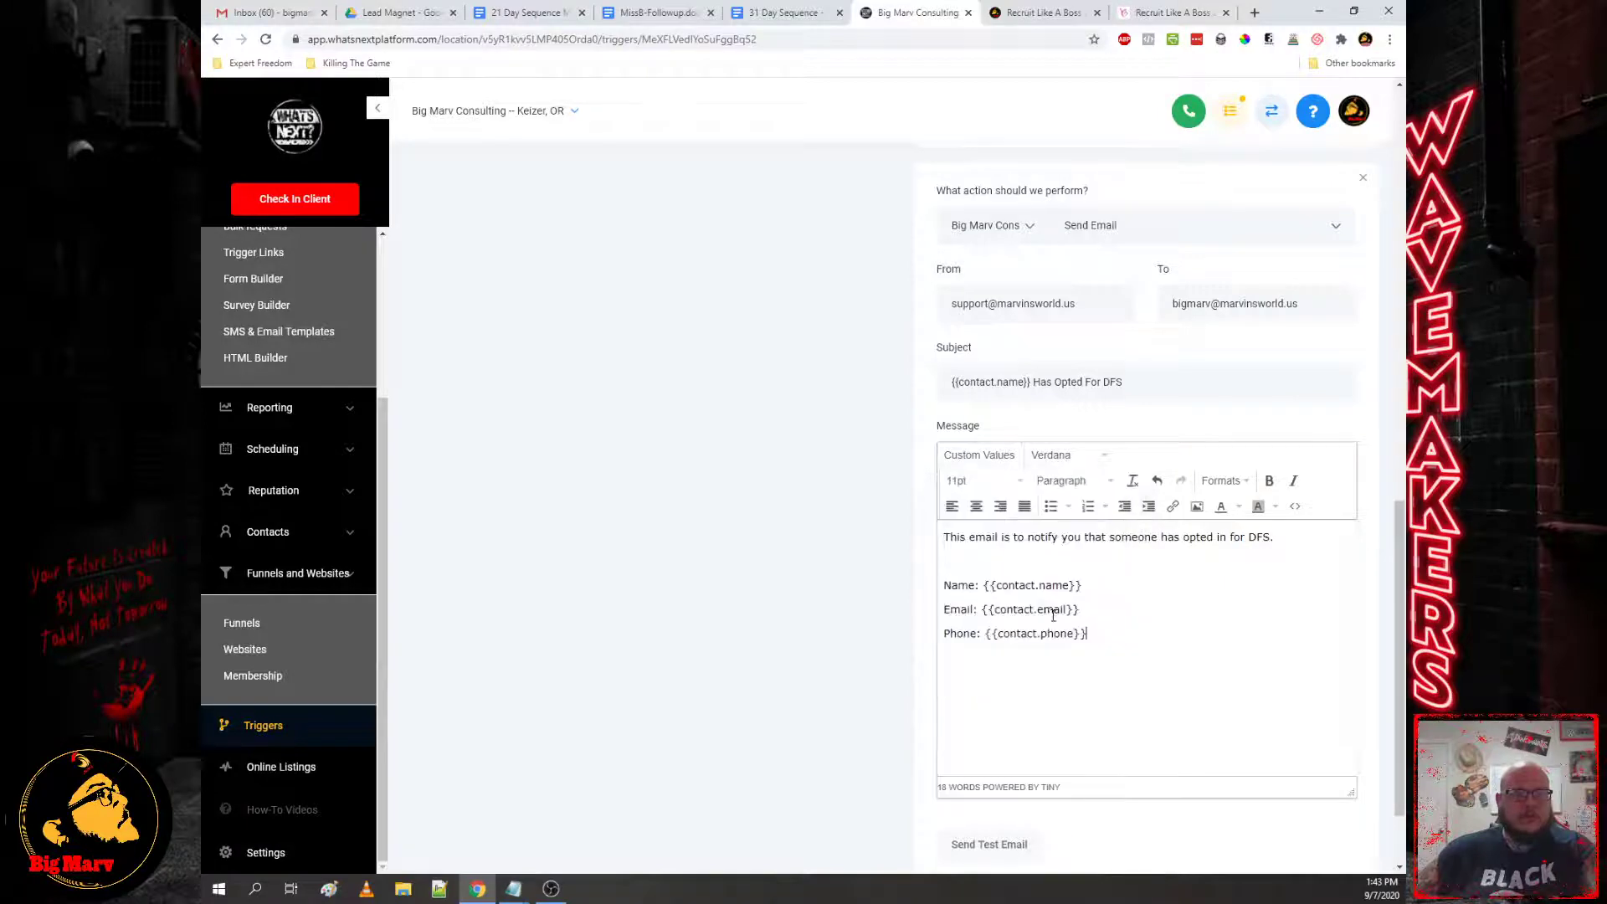
# Step: Review the finished email and save the DFS Optin trigger
pyautogui.scroll(-1, 997, 573)
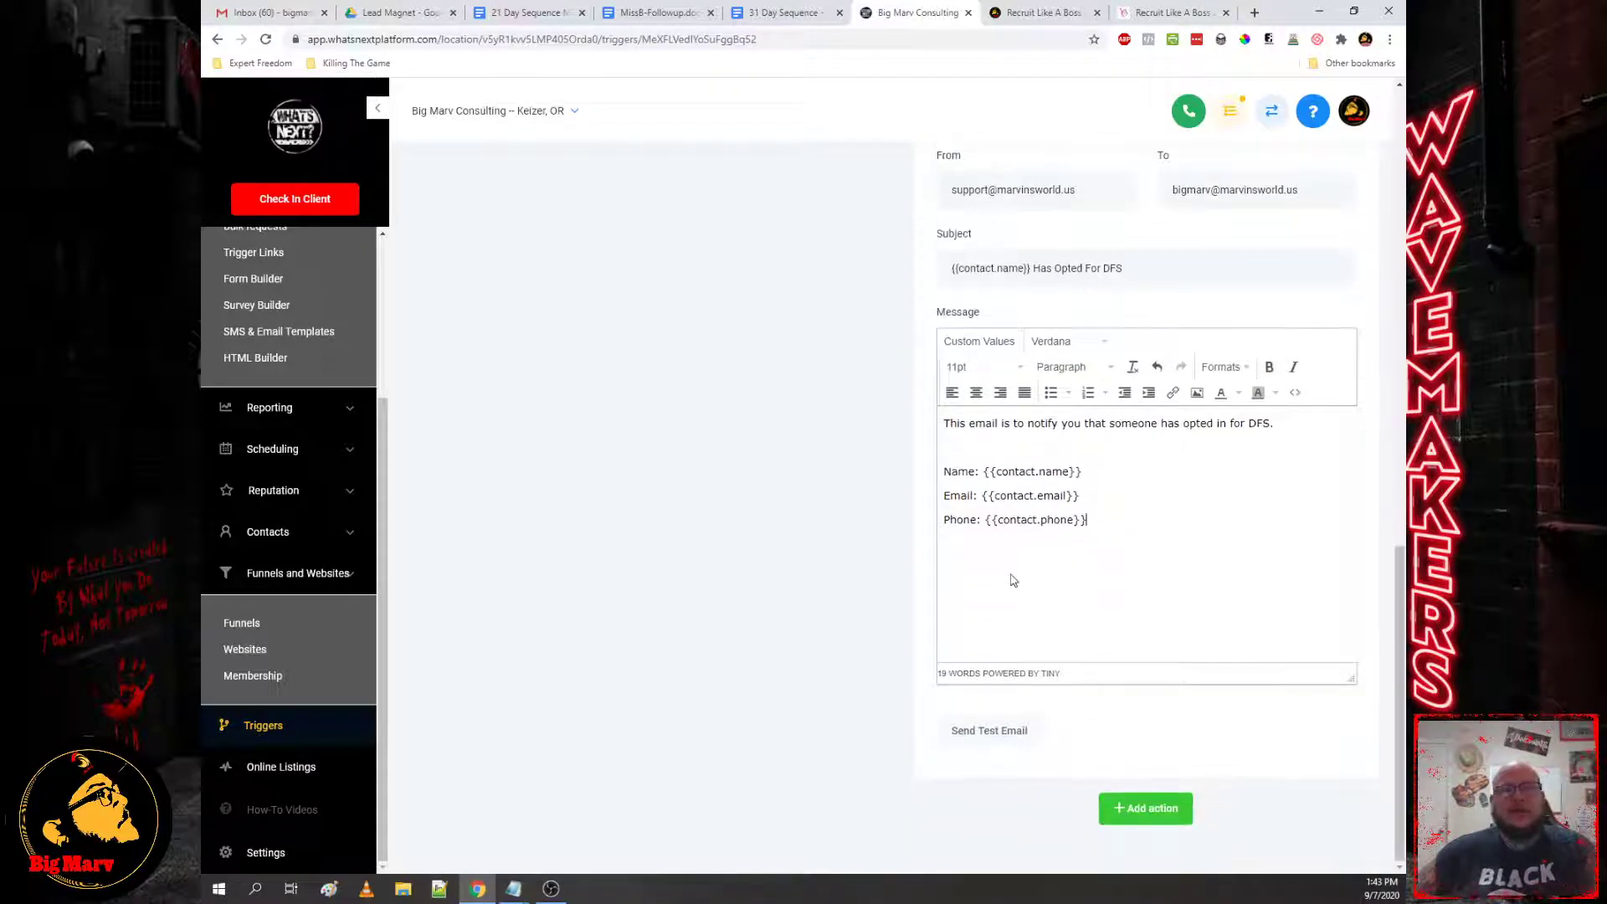
pyautogui.scroll(10, 920, 552)
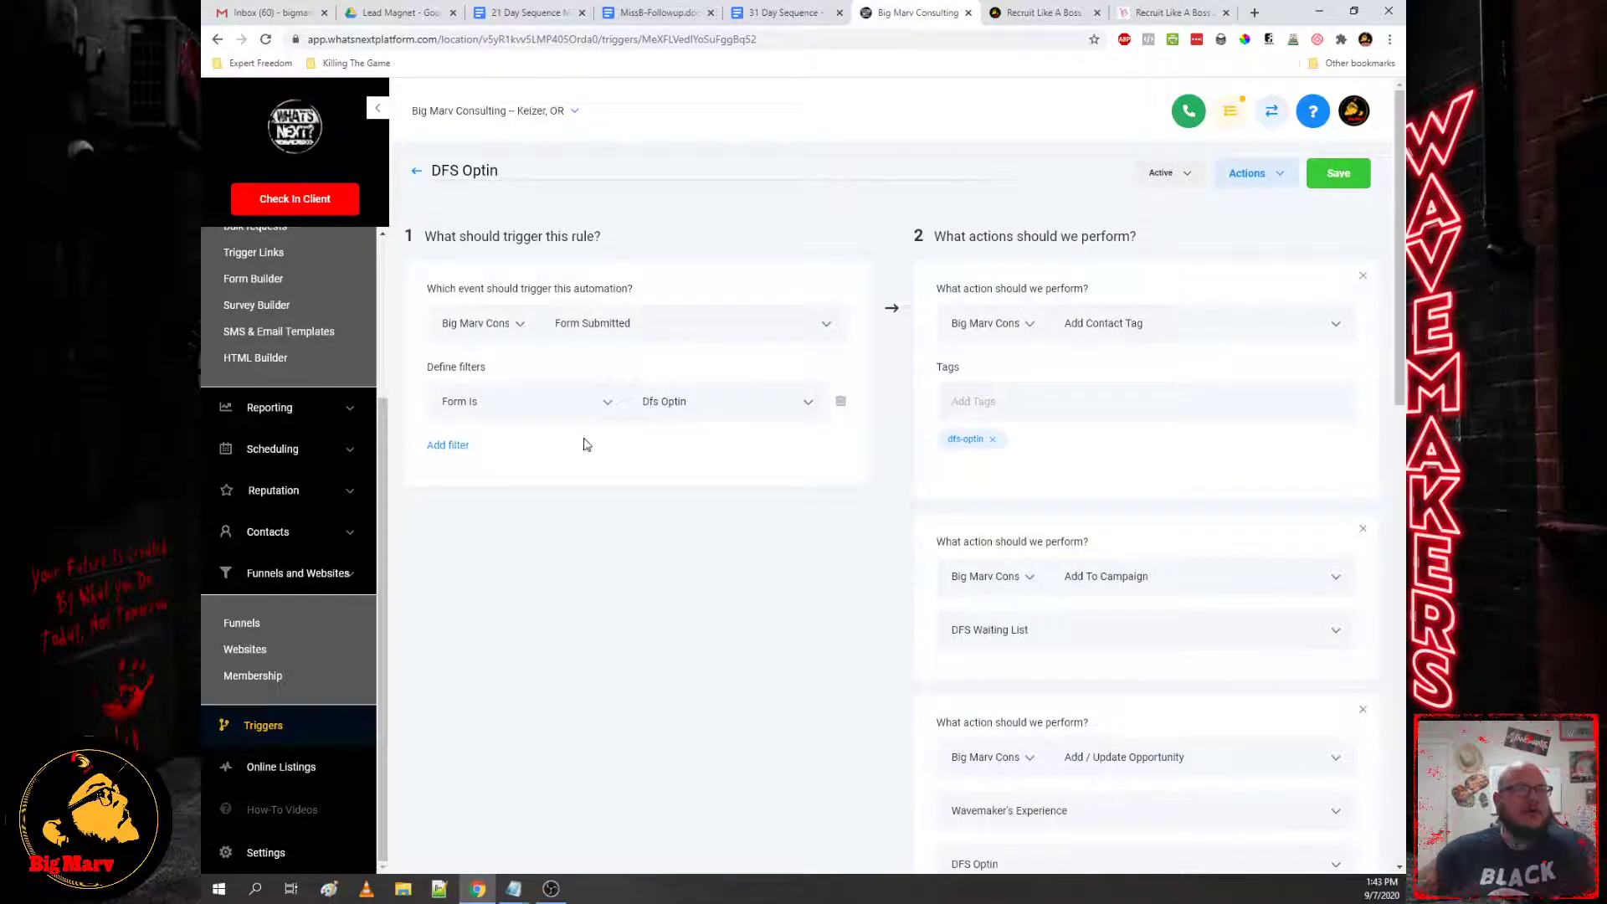
pyautogui.scroll(-10, 930, 453)
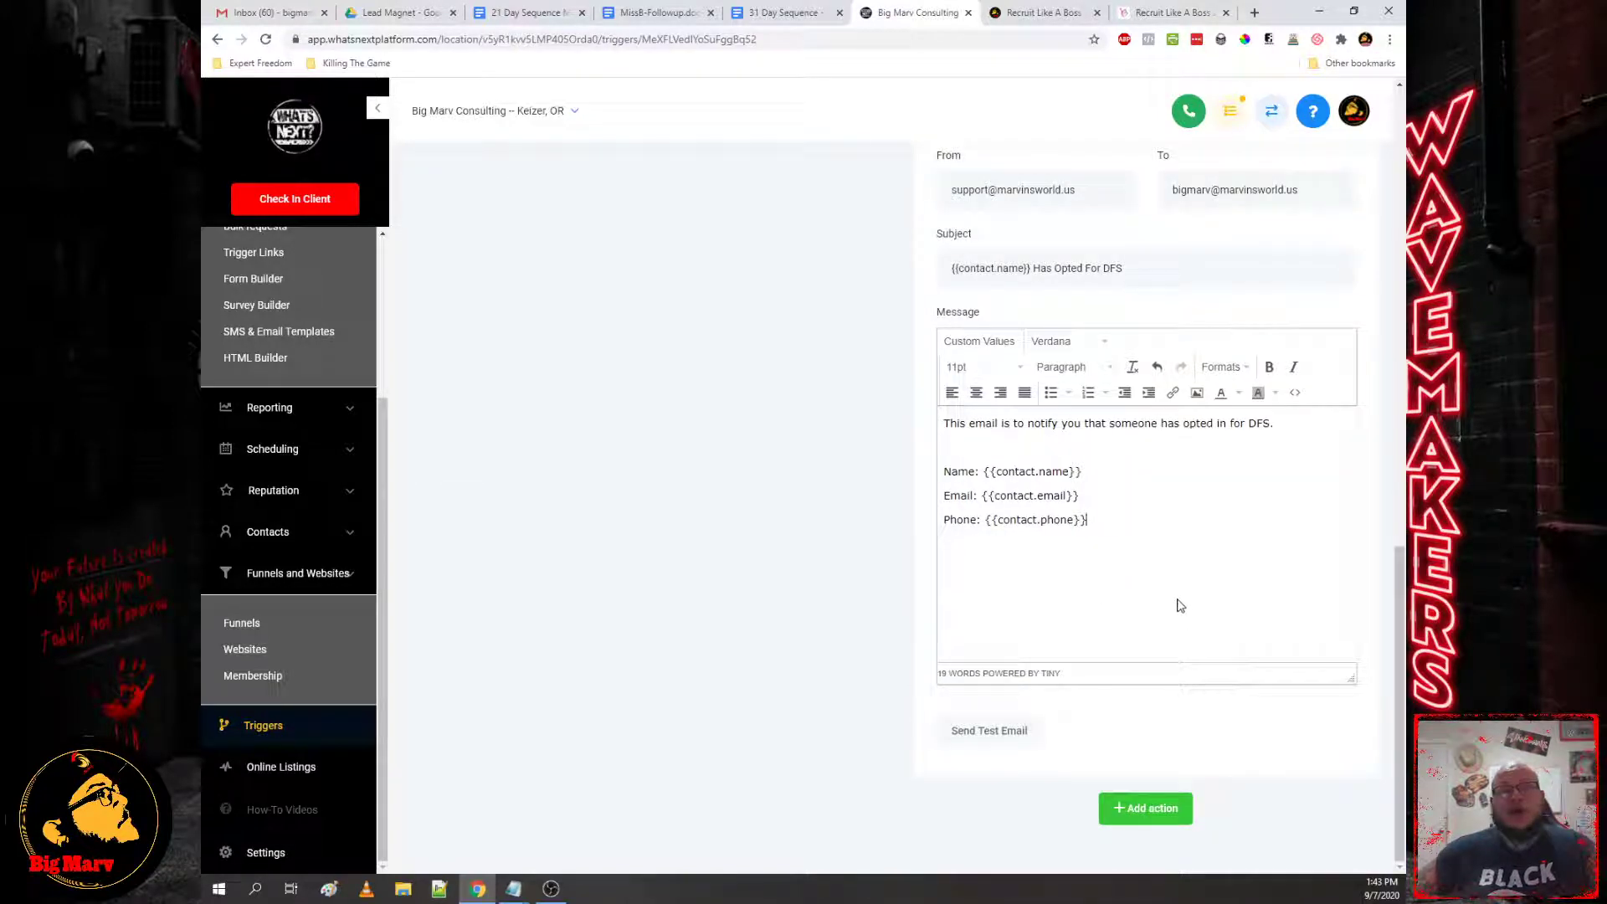
pyautogui.scroll(10, 1296, 651)
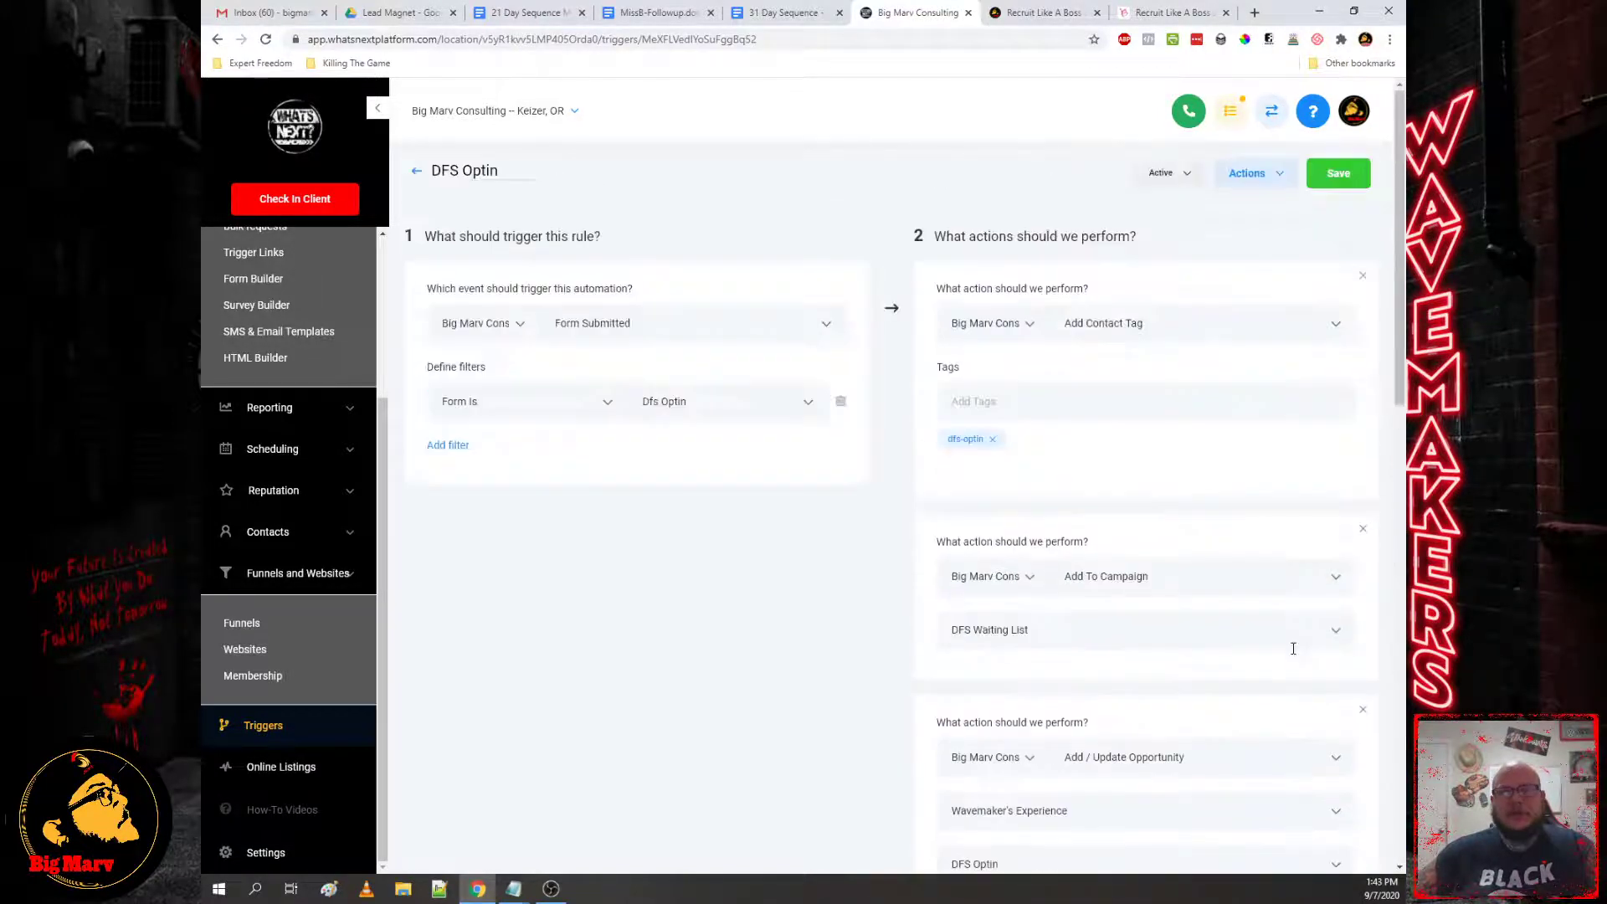
pyautogui.click(1339, 177)
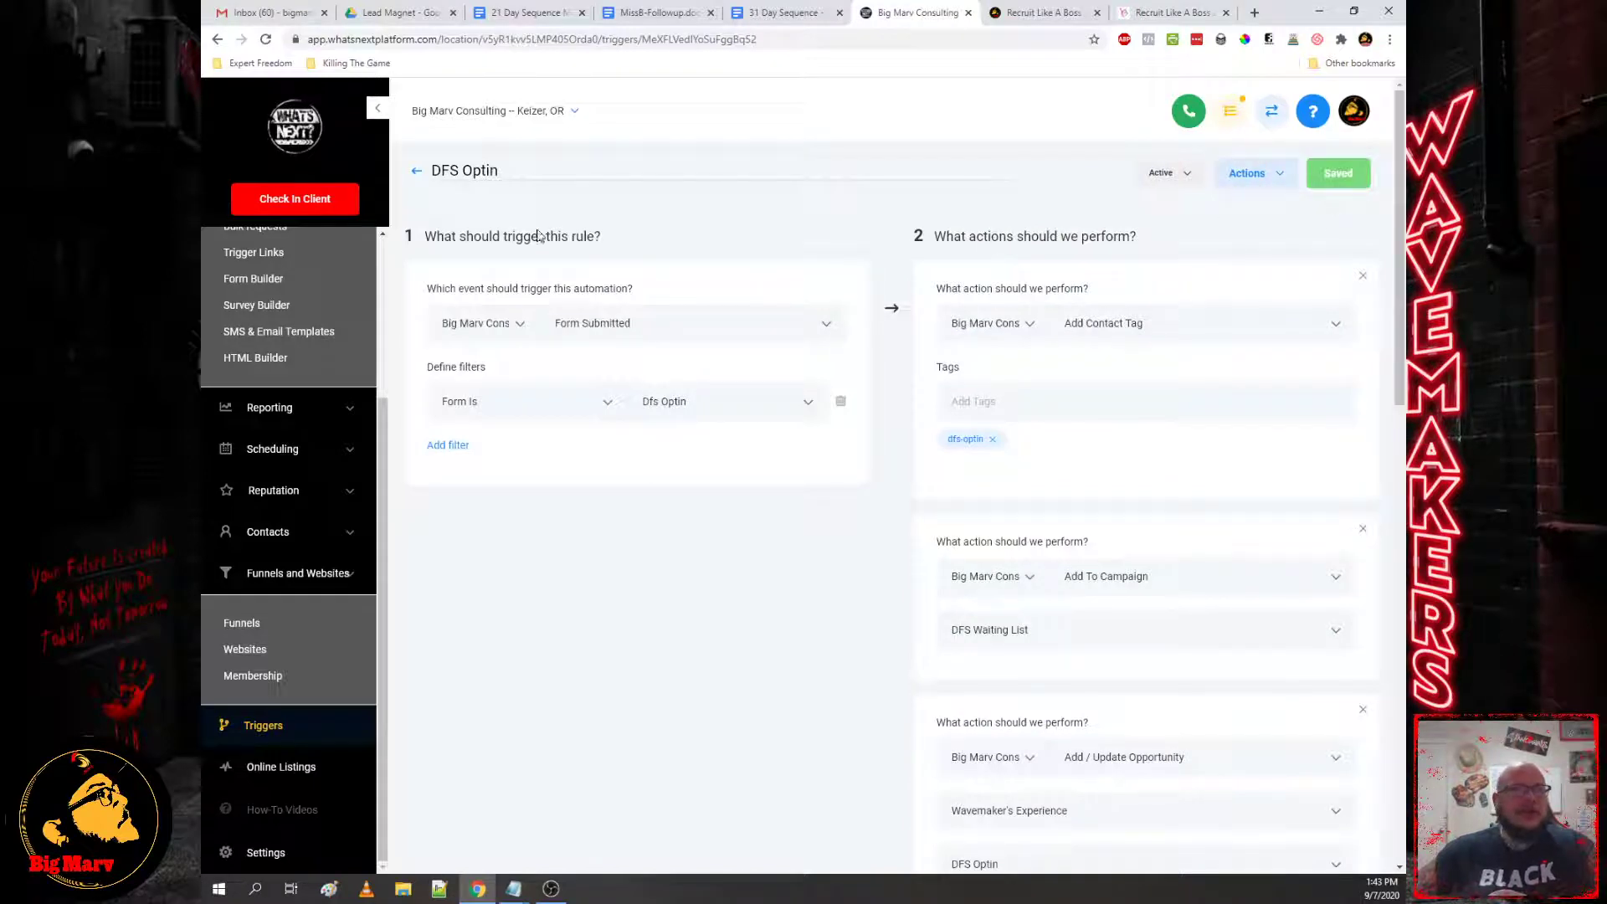
pyautogui.scroll(-6, 206, 737)
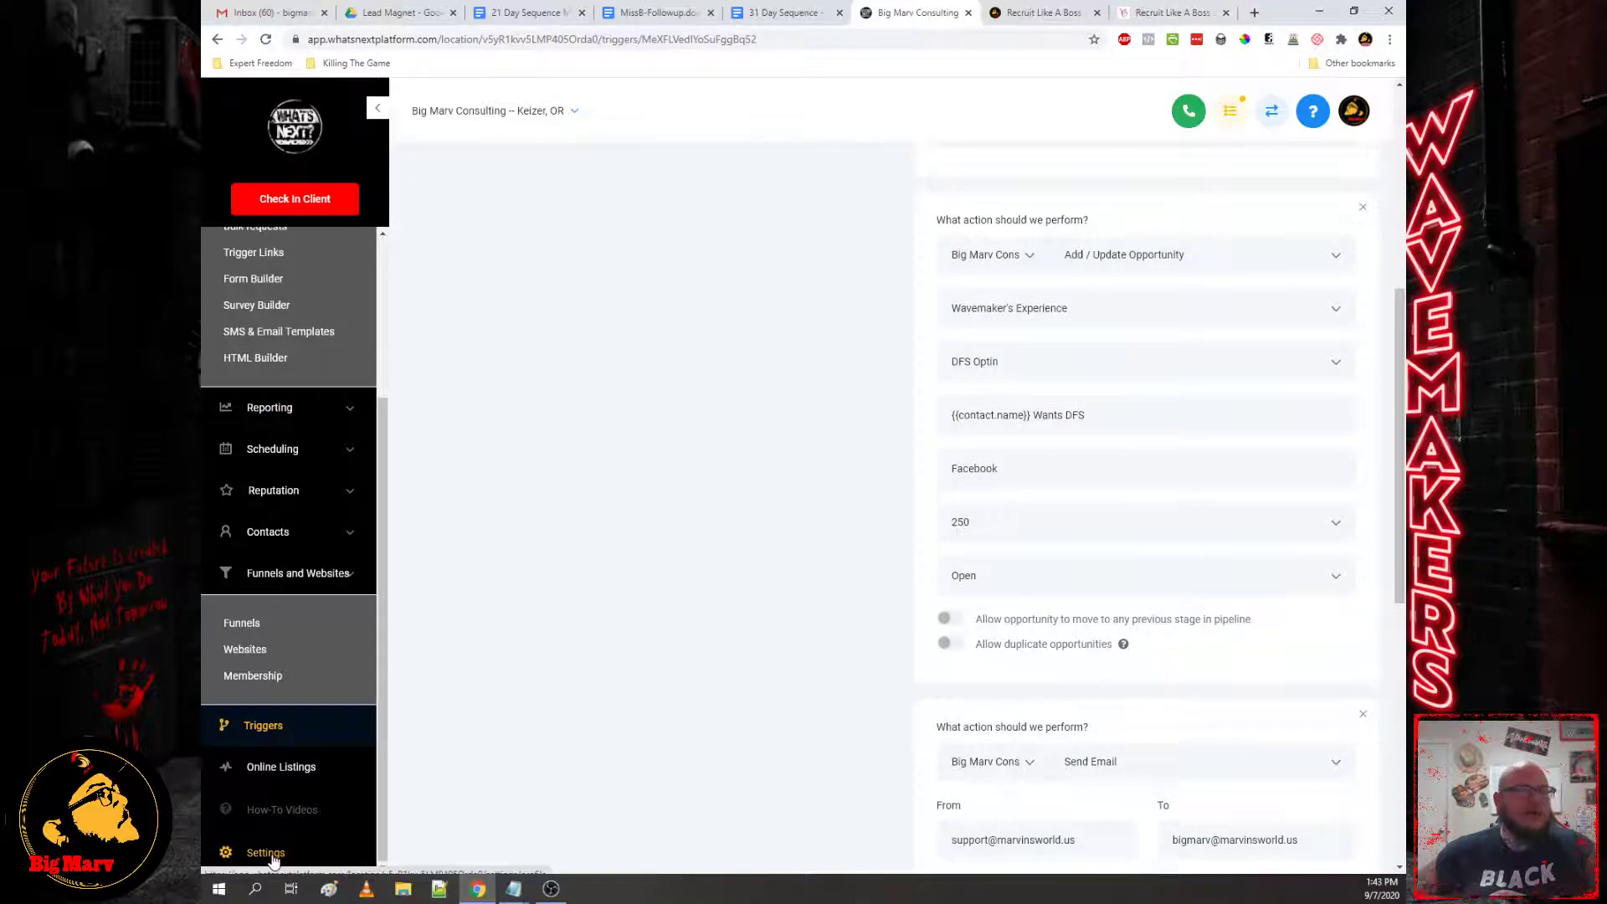
# Step: Open the Wavemaker's Experience pipeline for editing from Settings > Pipelines and look over its stages
pyautogui.click(251, 852)
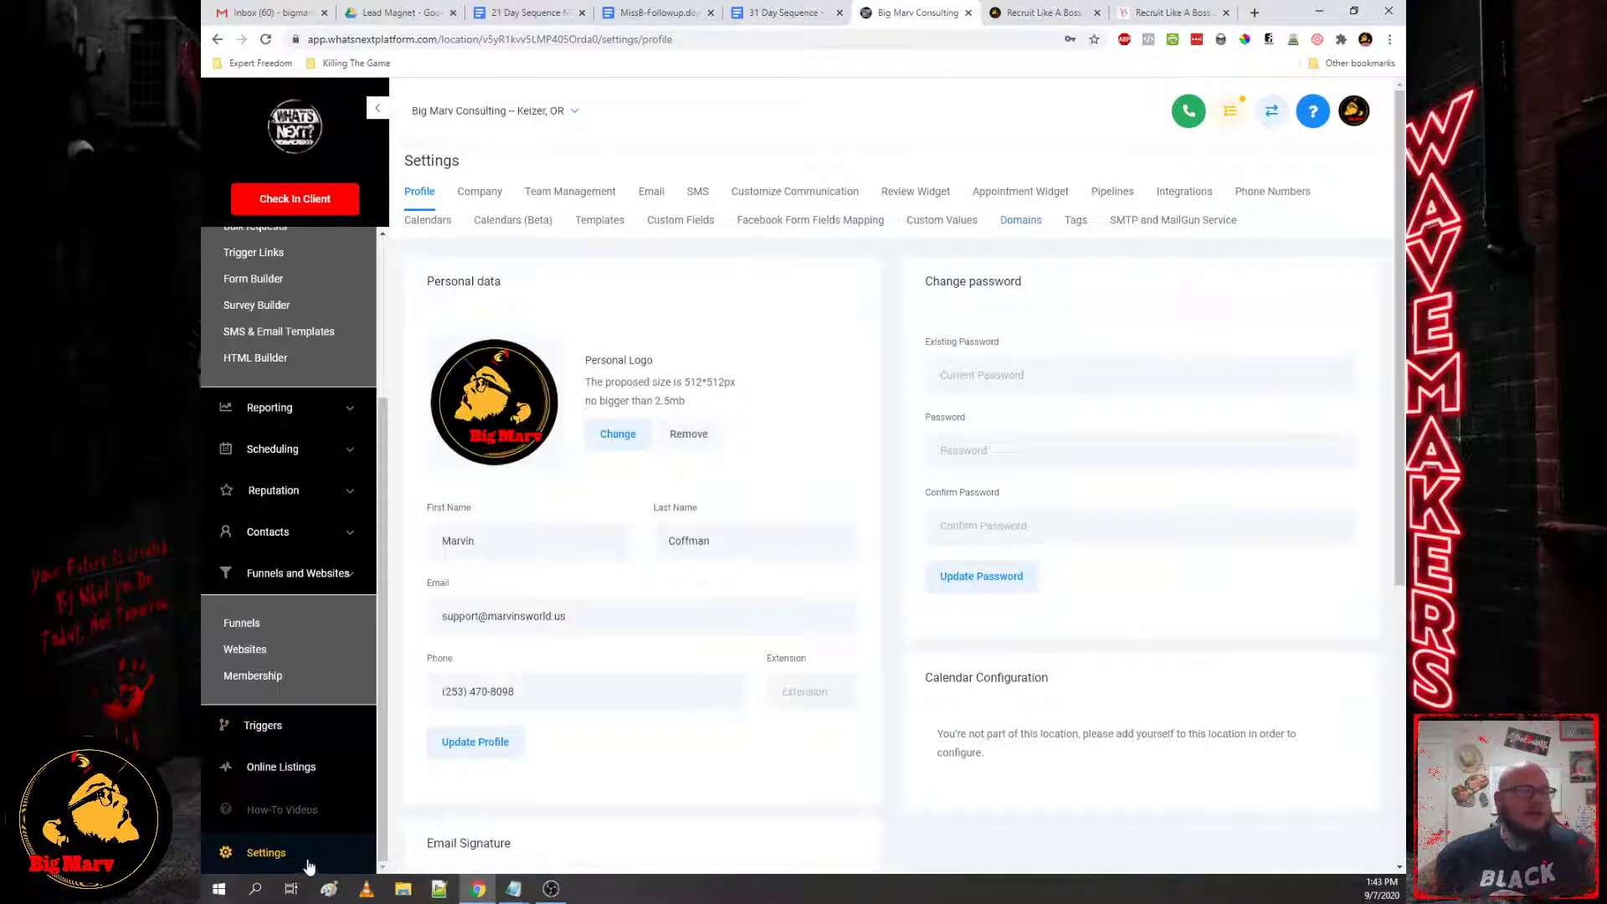
pyautogui.click(1114, 194)
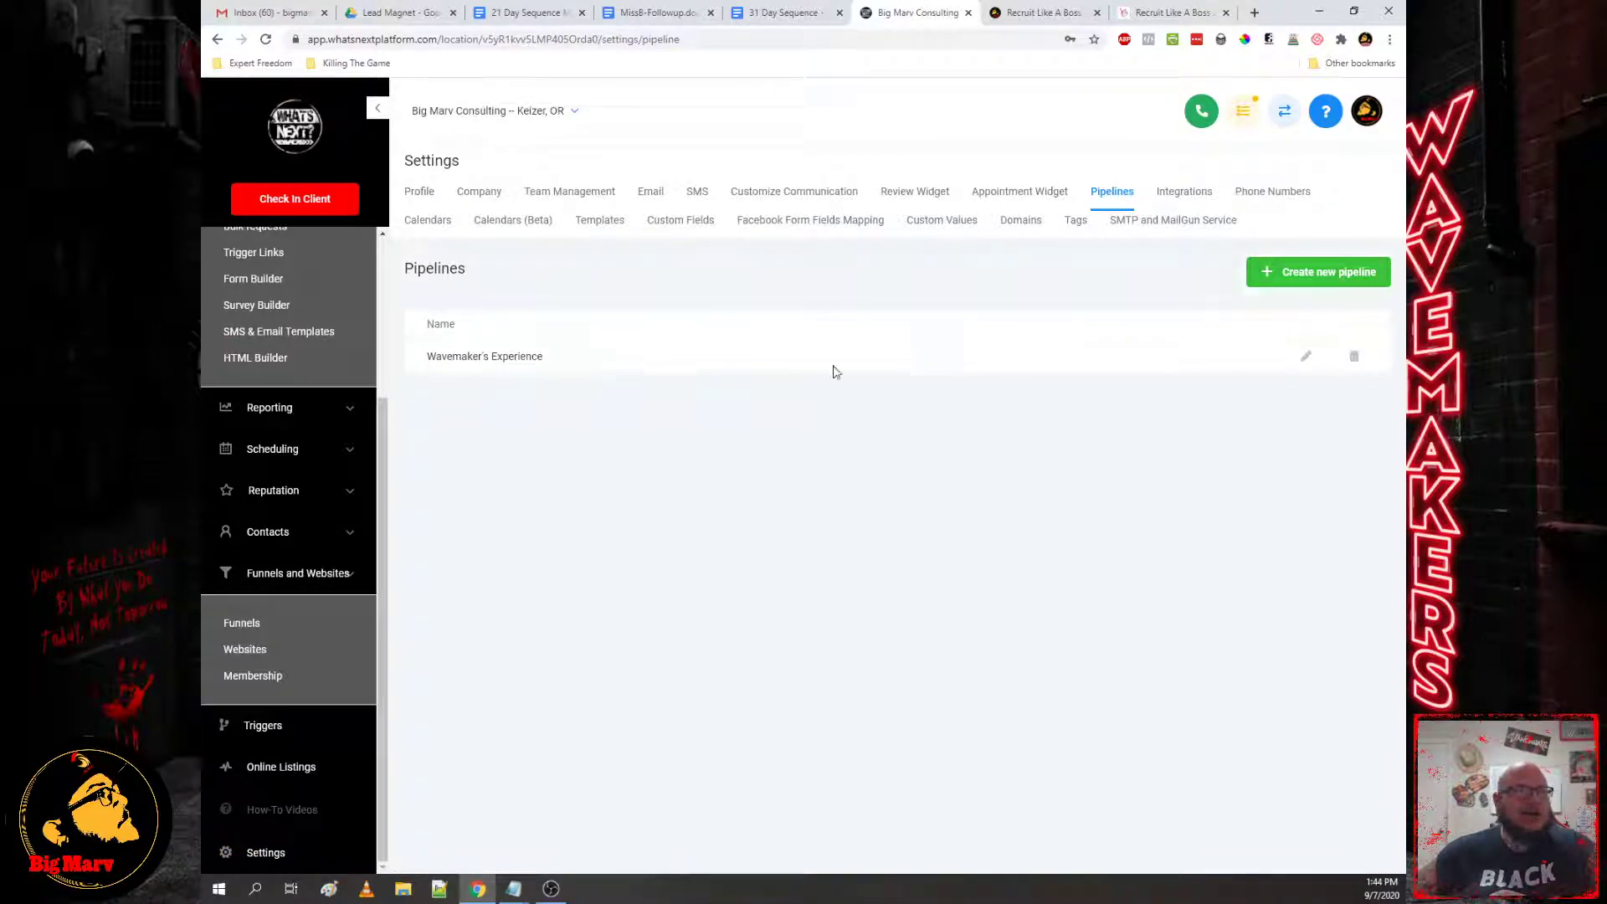
pyautogui.click(1309, 358)
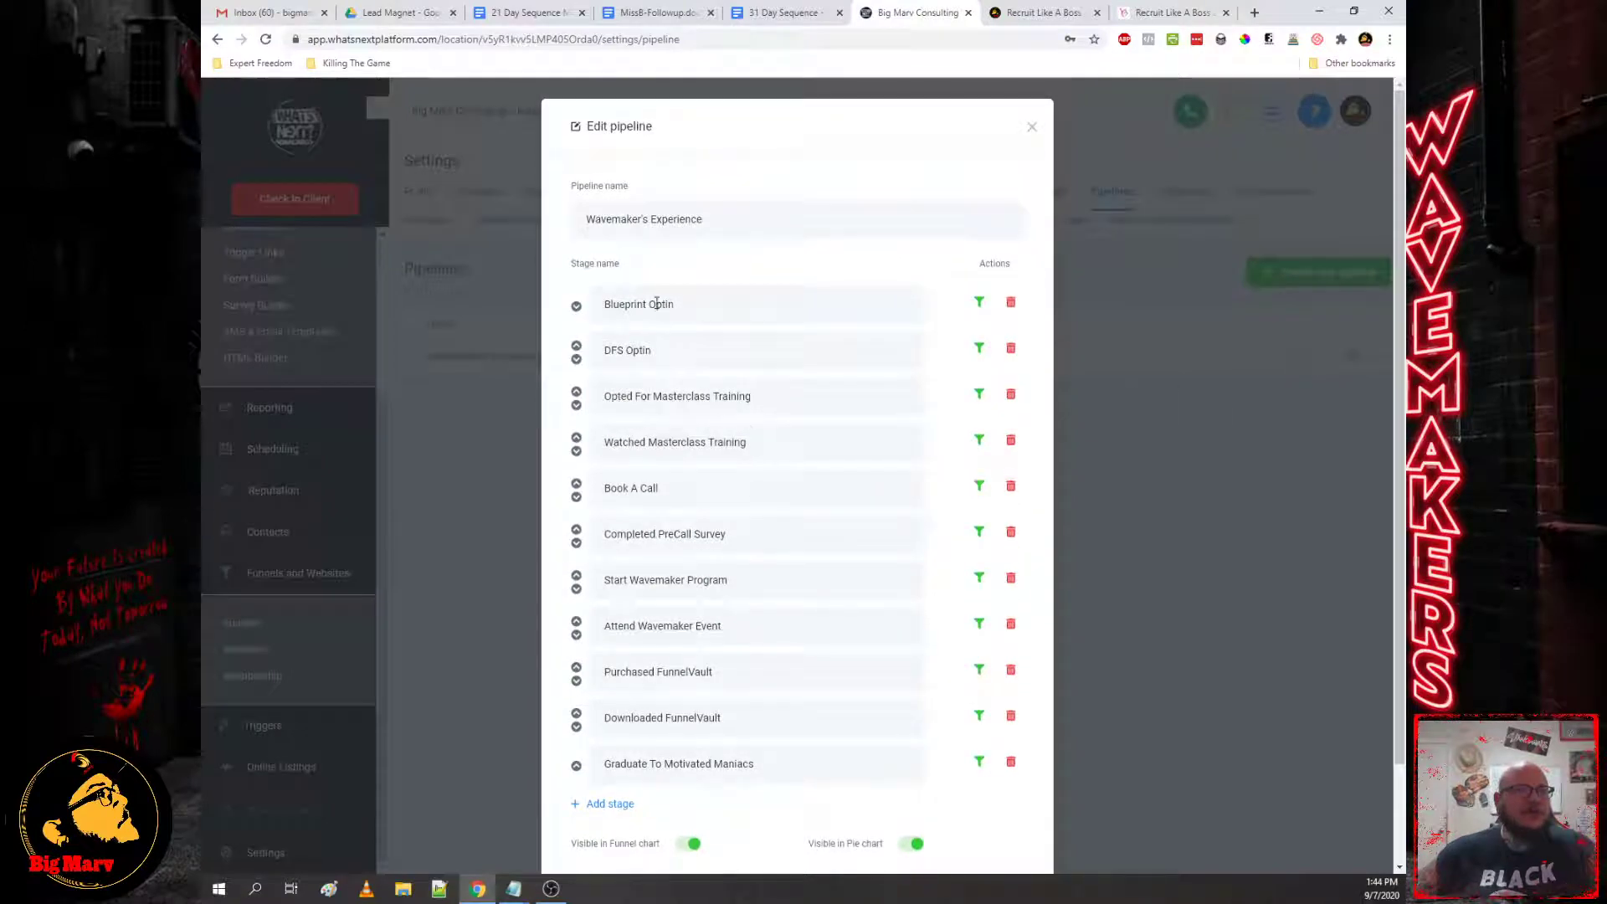
pyautogui.scroll(-2, 695, 411)
pyautogui.scroll(2, 684, 268)
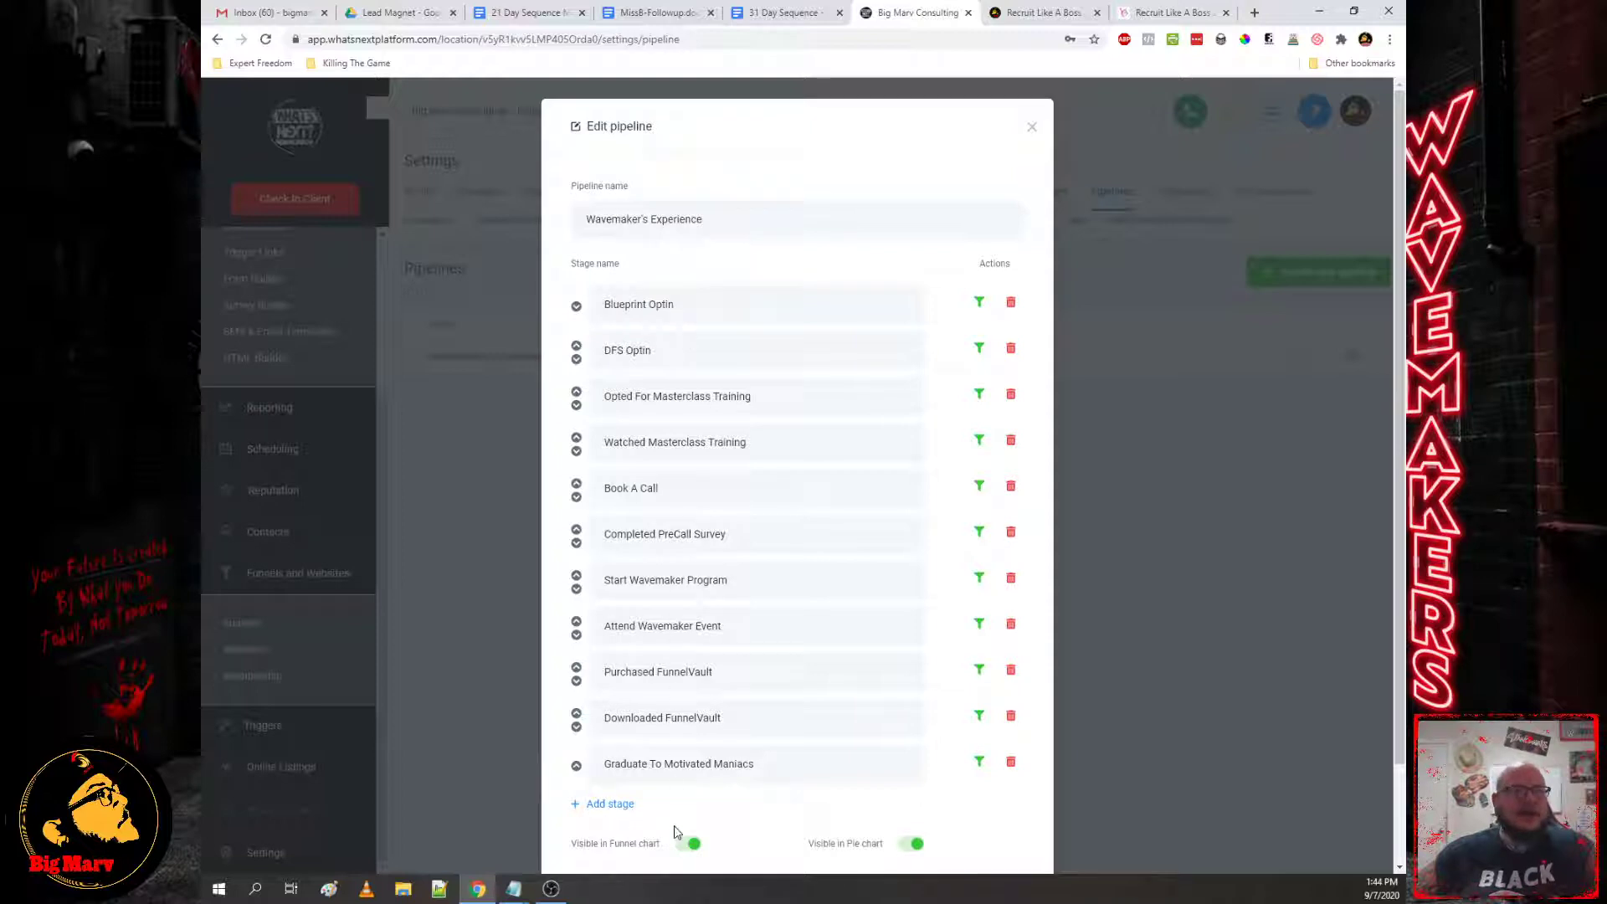
pyautogui.scroll(-2, 708, 769)
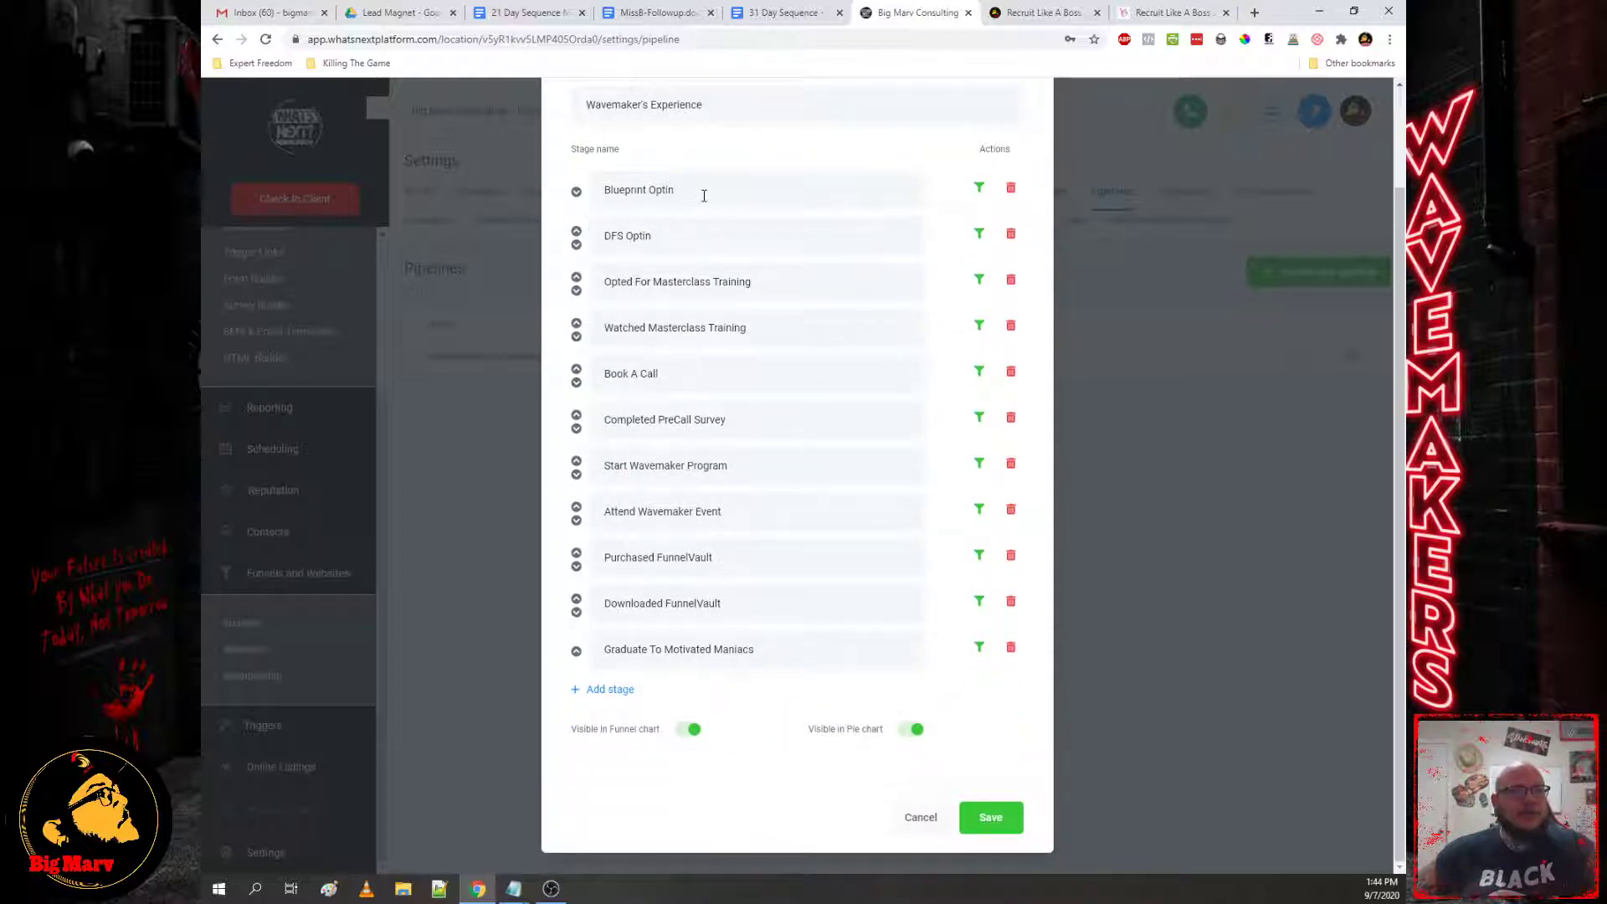
# Step: Add an empty stage, move it up two places, delete it, and save the pipeline unchanged
pyautogui.click(704, 196)
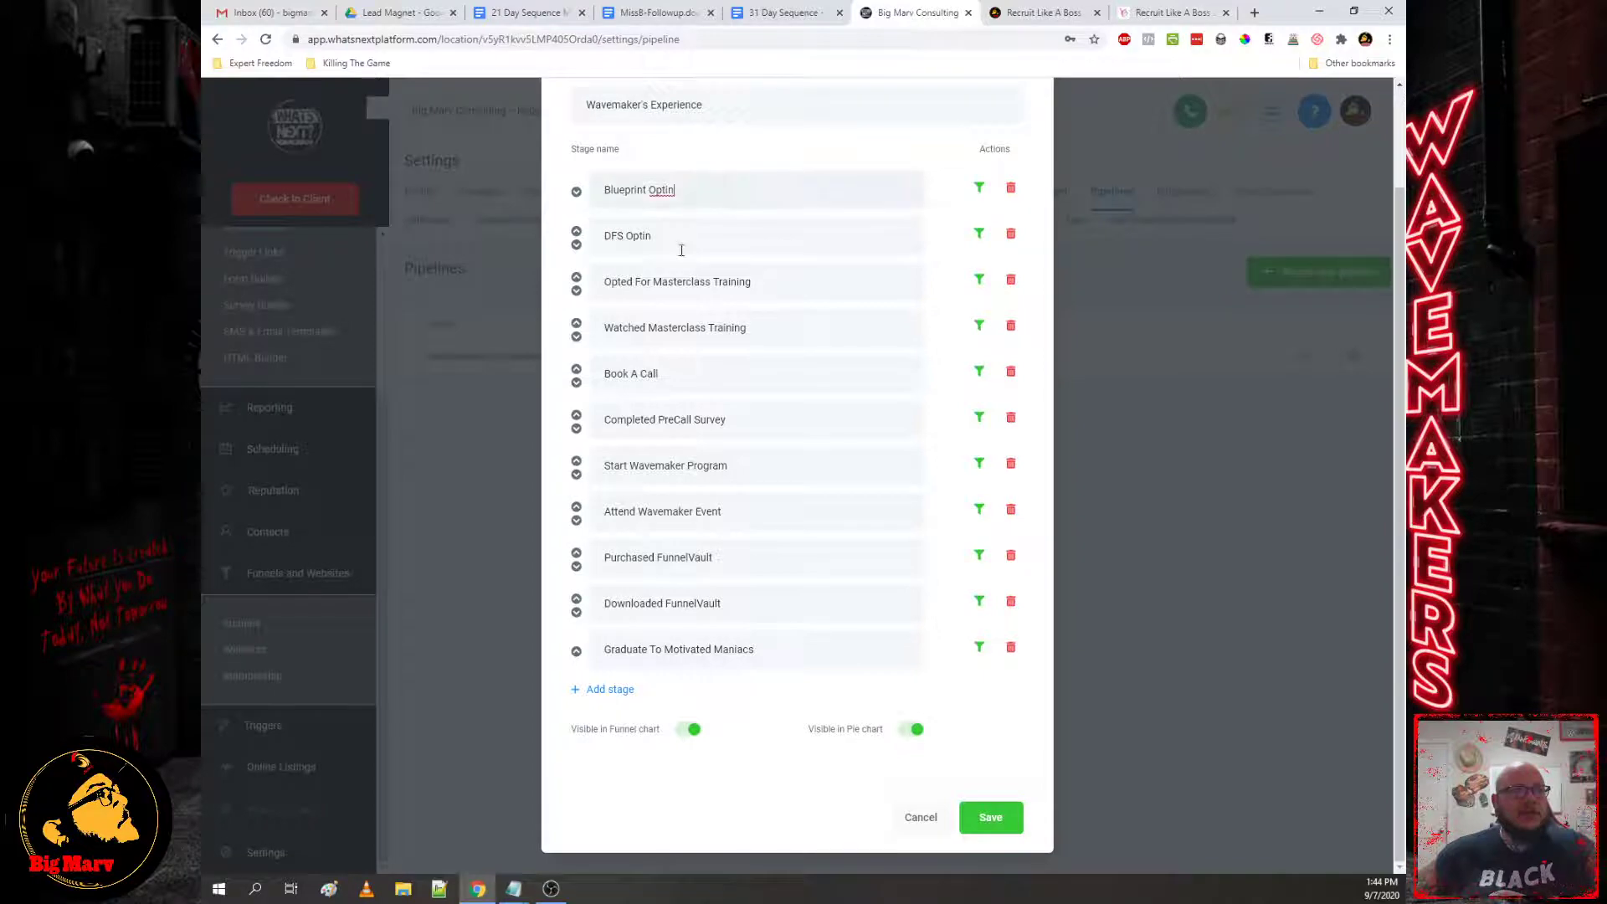
pyautogui.click(598, 692)
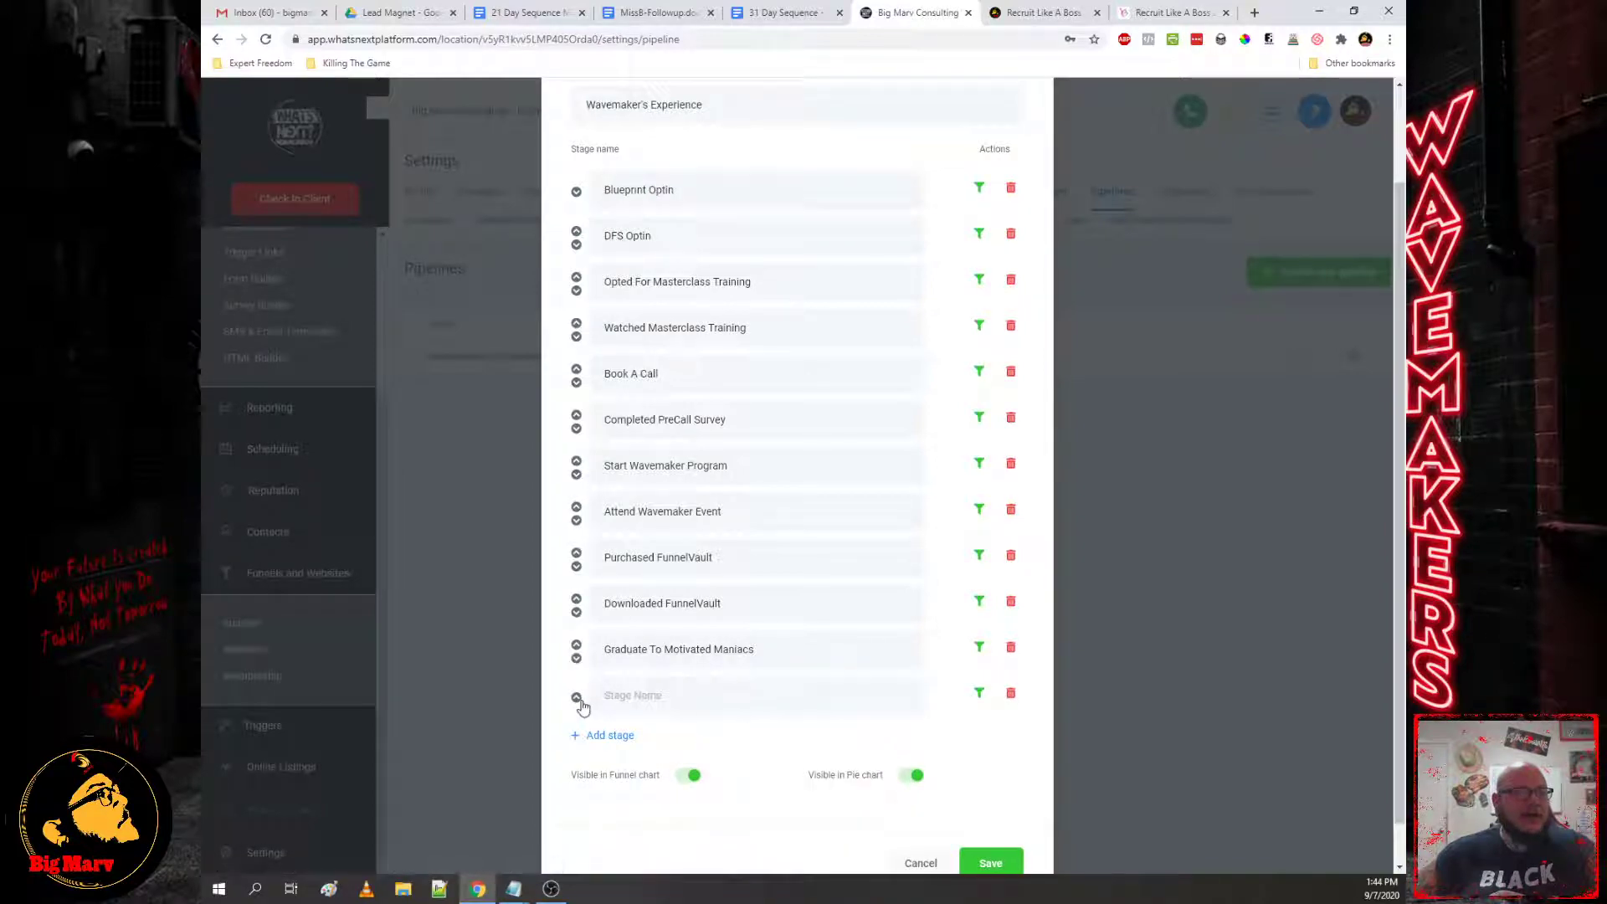
pyautogui.click(576, 697)
pyautogui.click(576, 646)
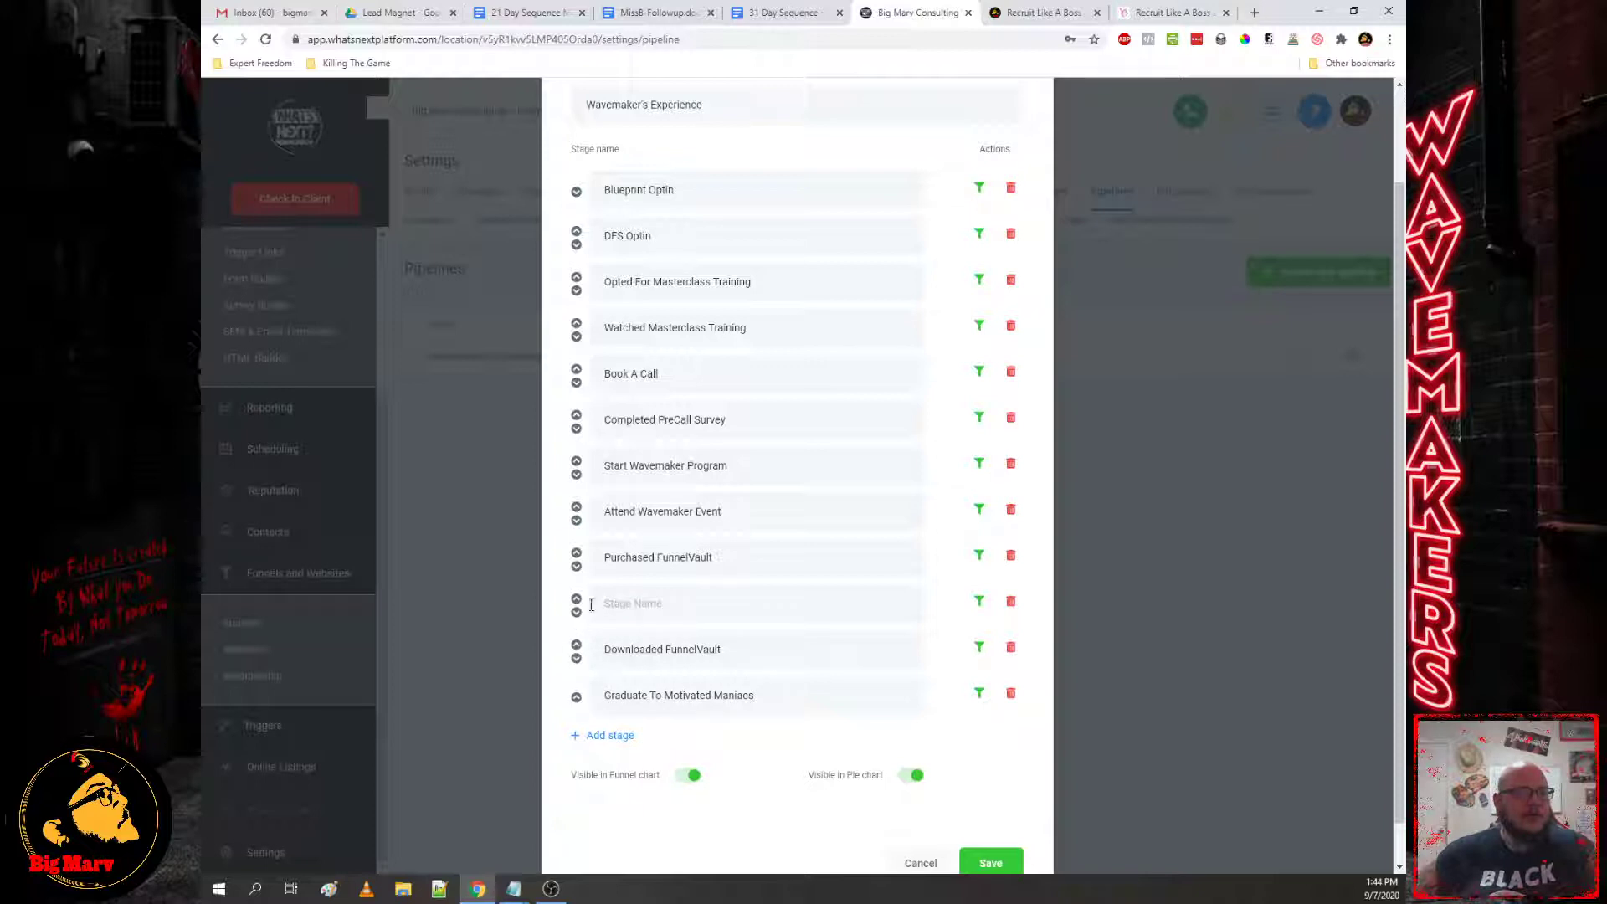
pyautogui.click(1010, 602)
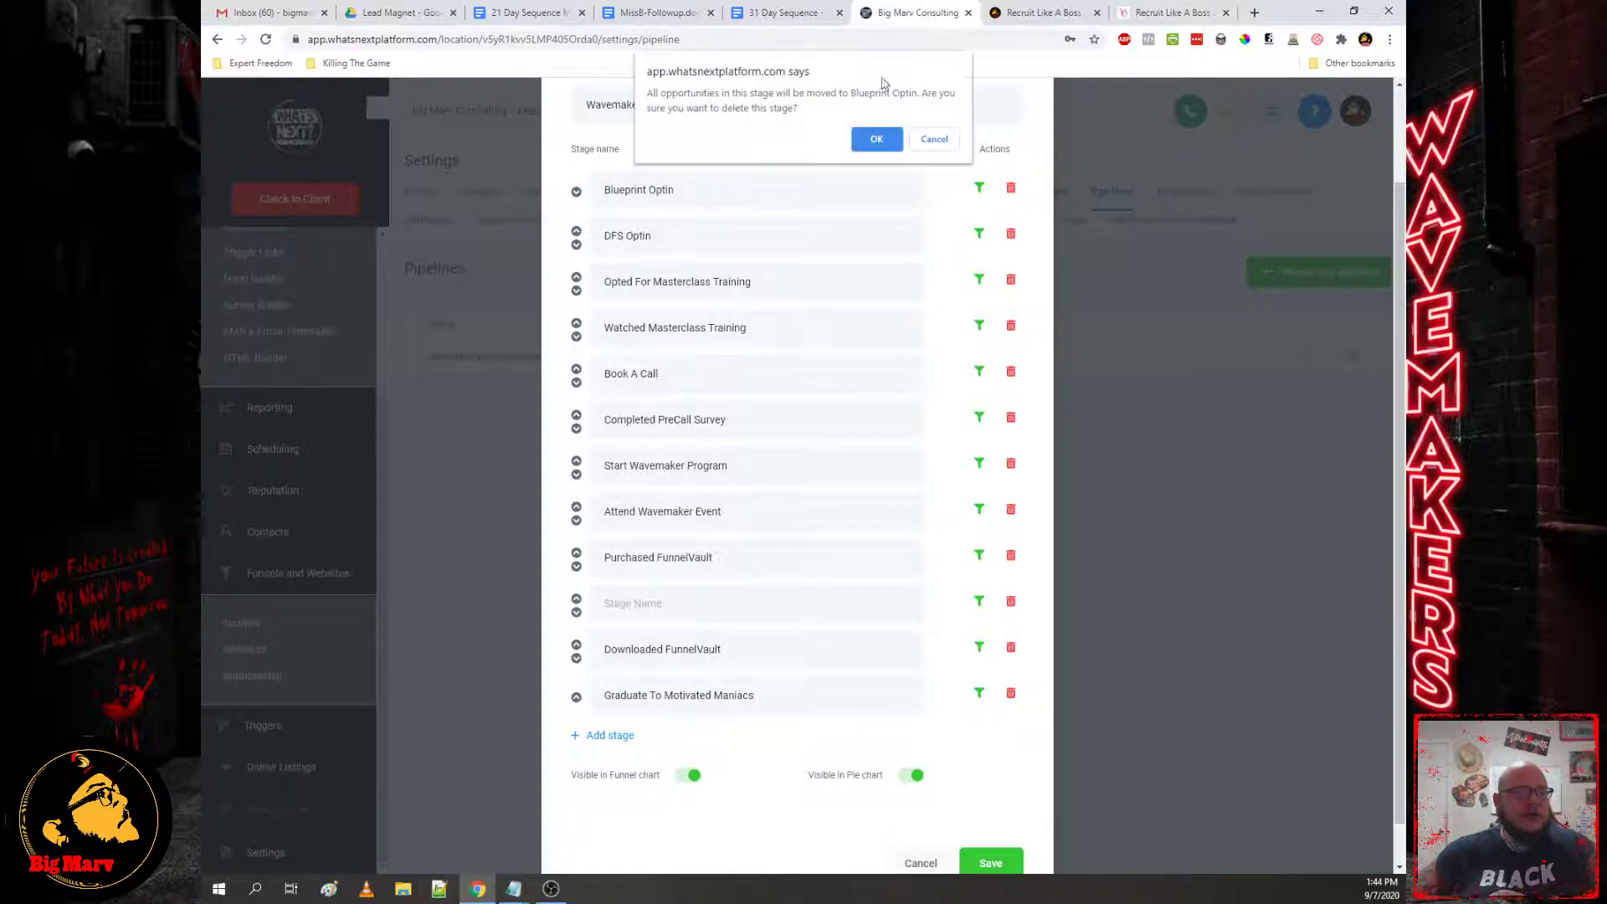
pyautogui.click(876, 141)
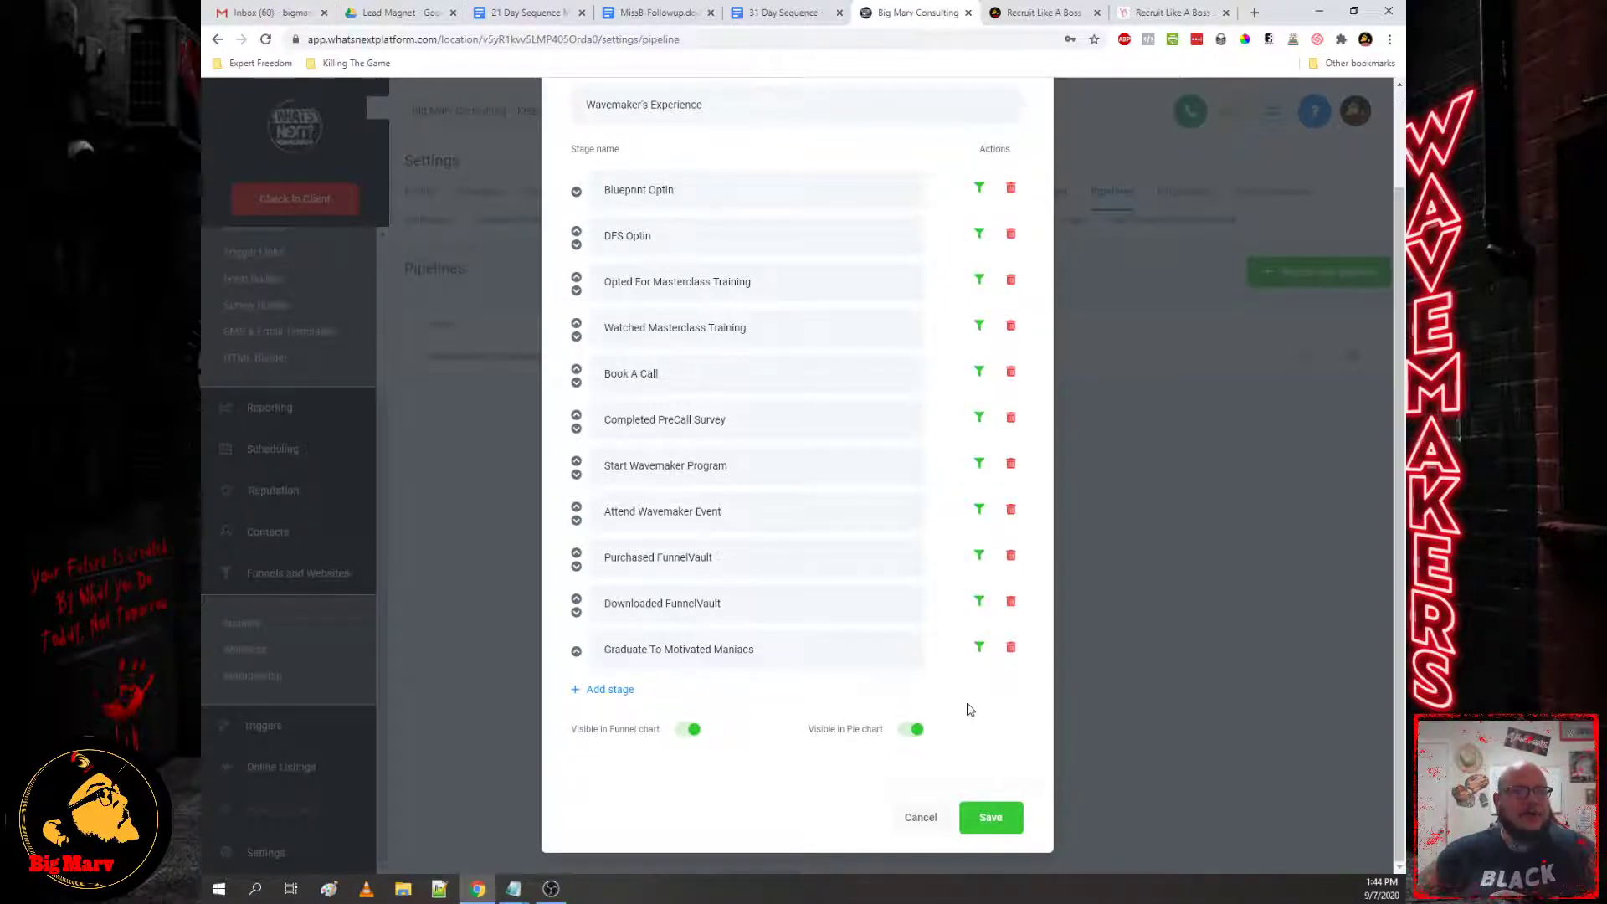
pyautogui.scroll(2, 967, 712)
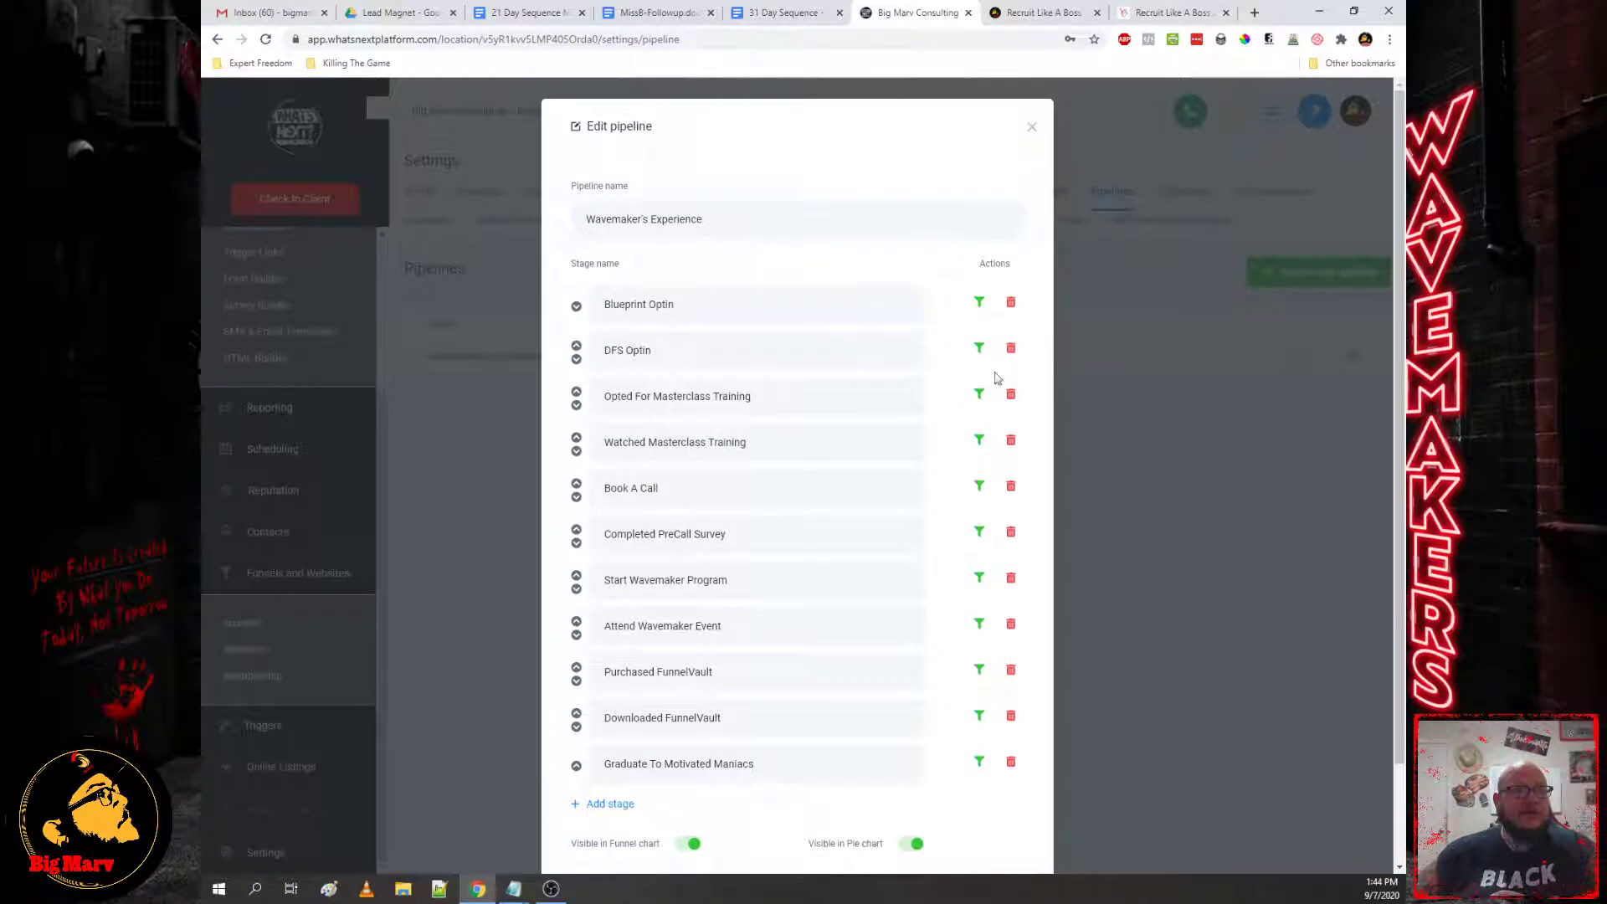
pyautogui.scroll(-2, 1005, 712)
pyautogui.click(1005, 820)
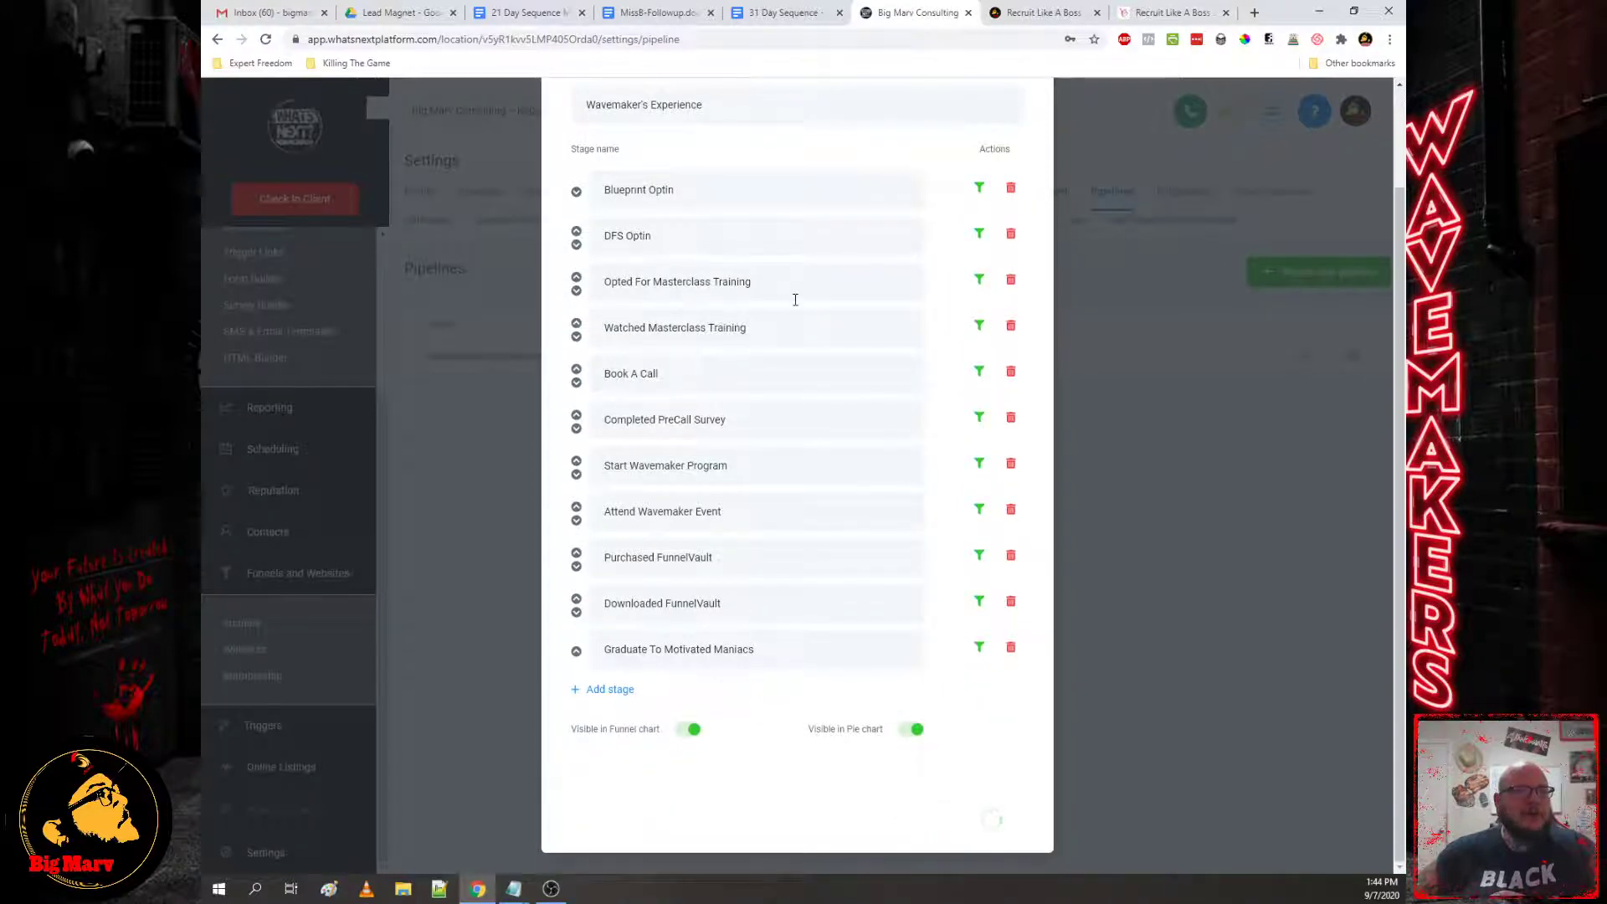
pyautogui.scroll(3, 314, 281)
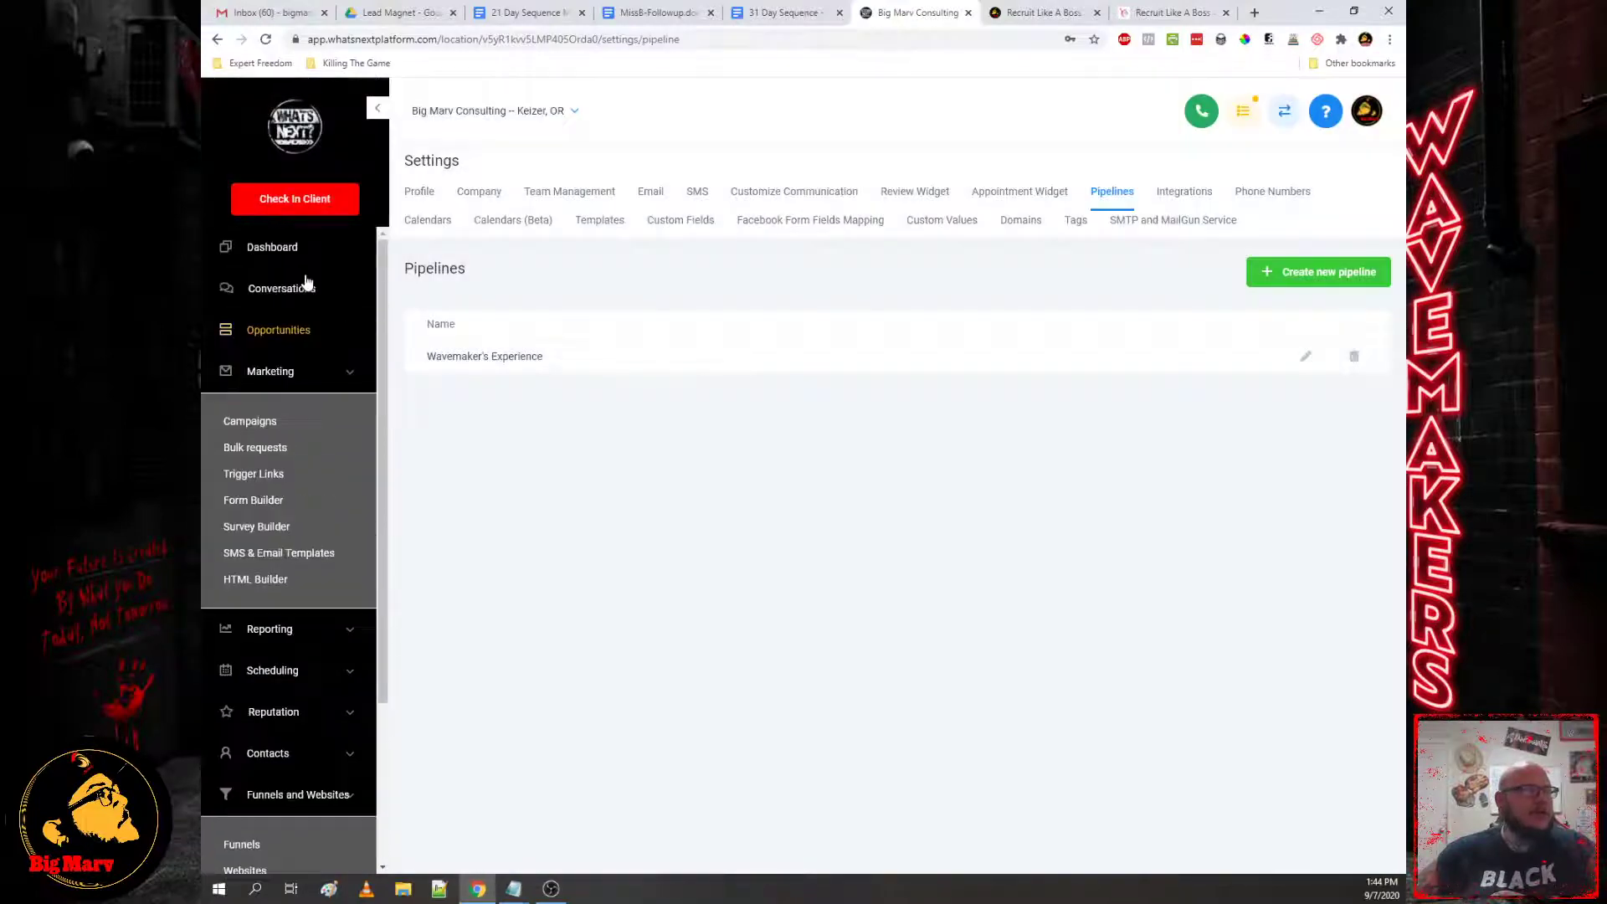
# Step: Review the dashboard figures, then browse the Wavemaker's Experience opportunities board and its stage columns
pyautogui.click(266, 251)
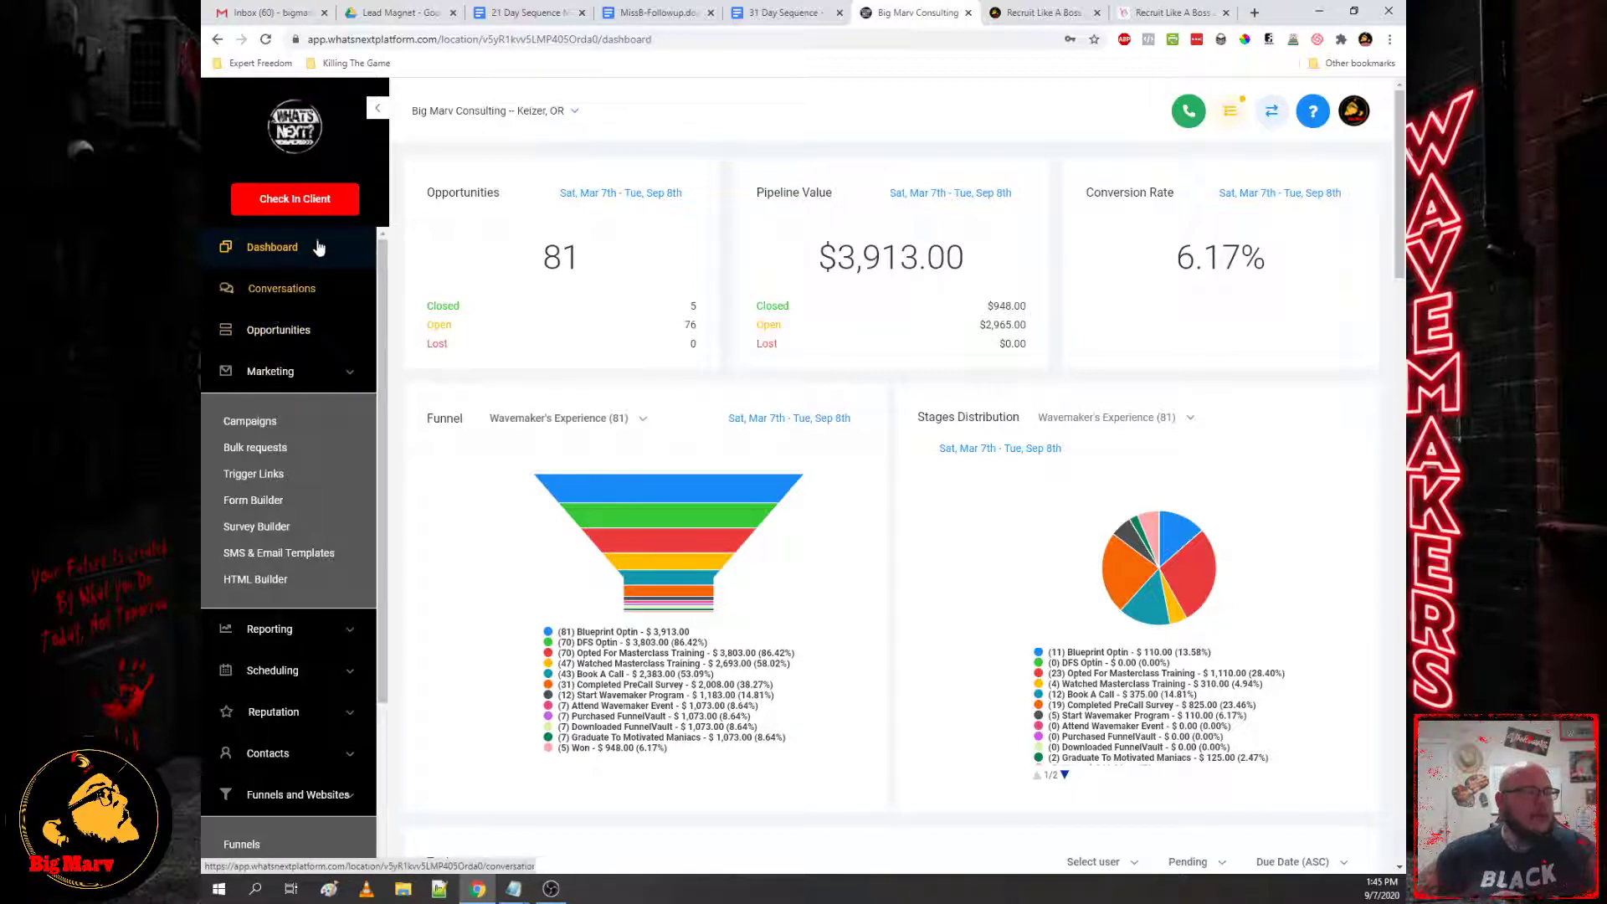
pyautogui.click(302, 340)
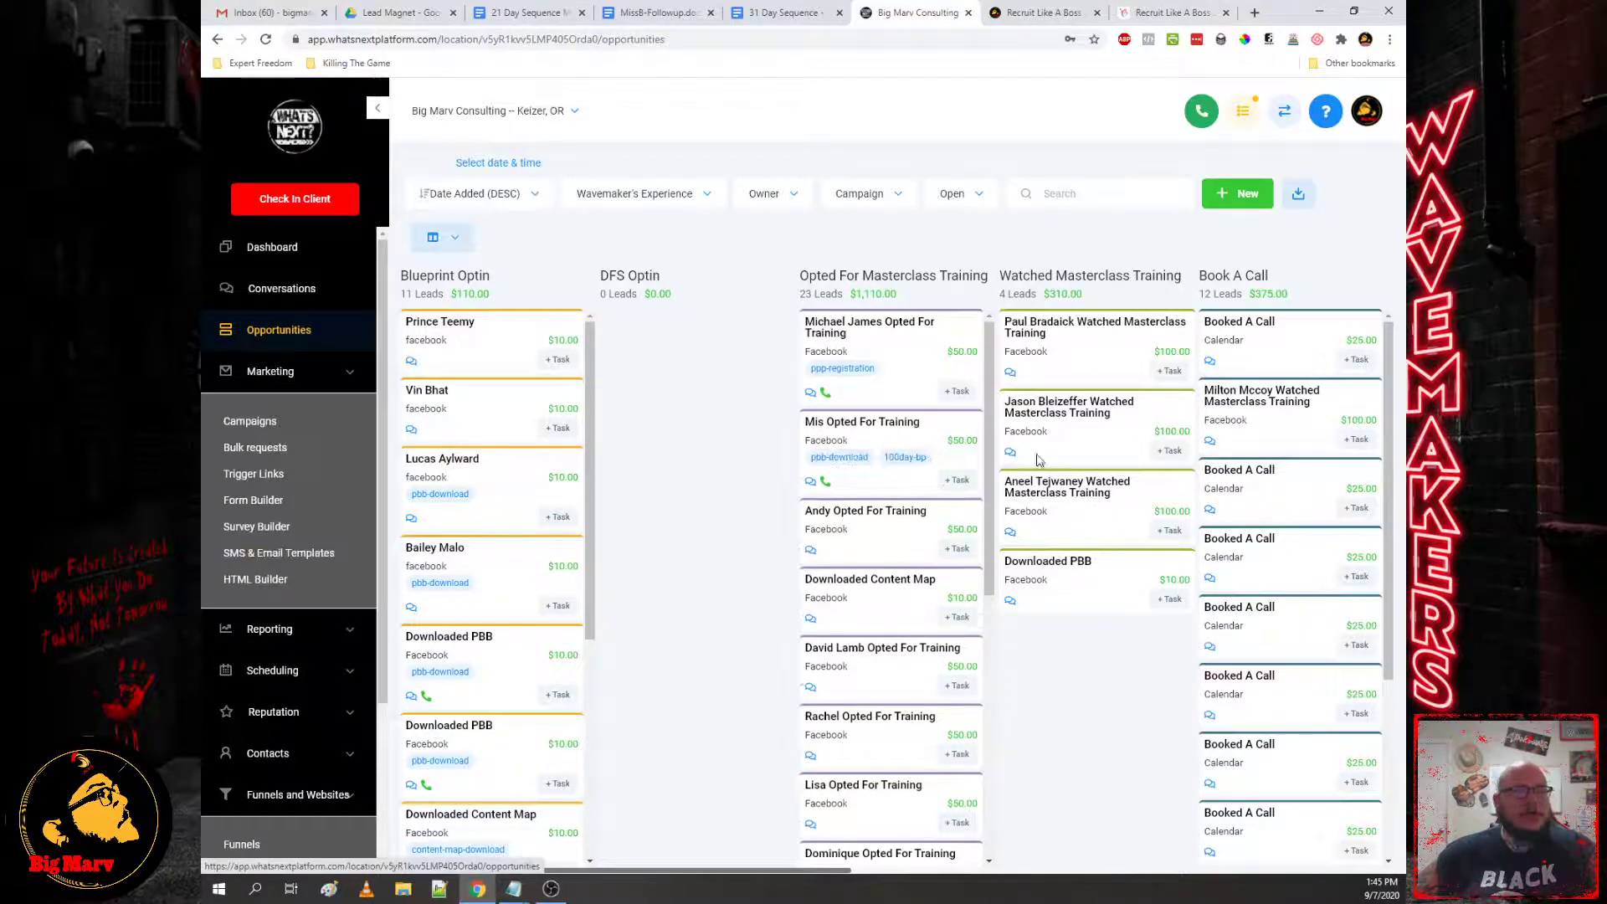
pyautogui.moveTo(716, 868); pyautogui.dragTo(315, 466)
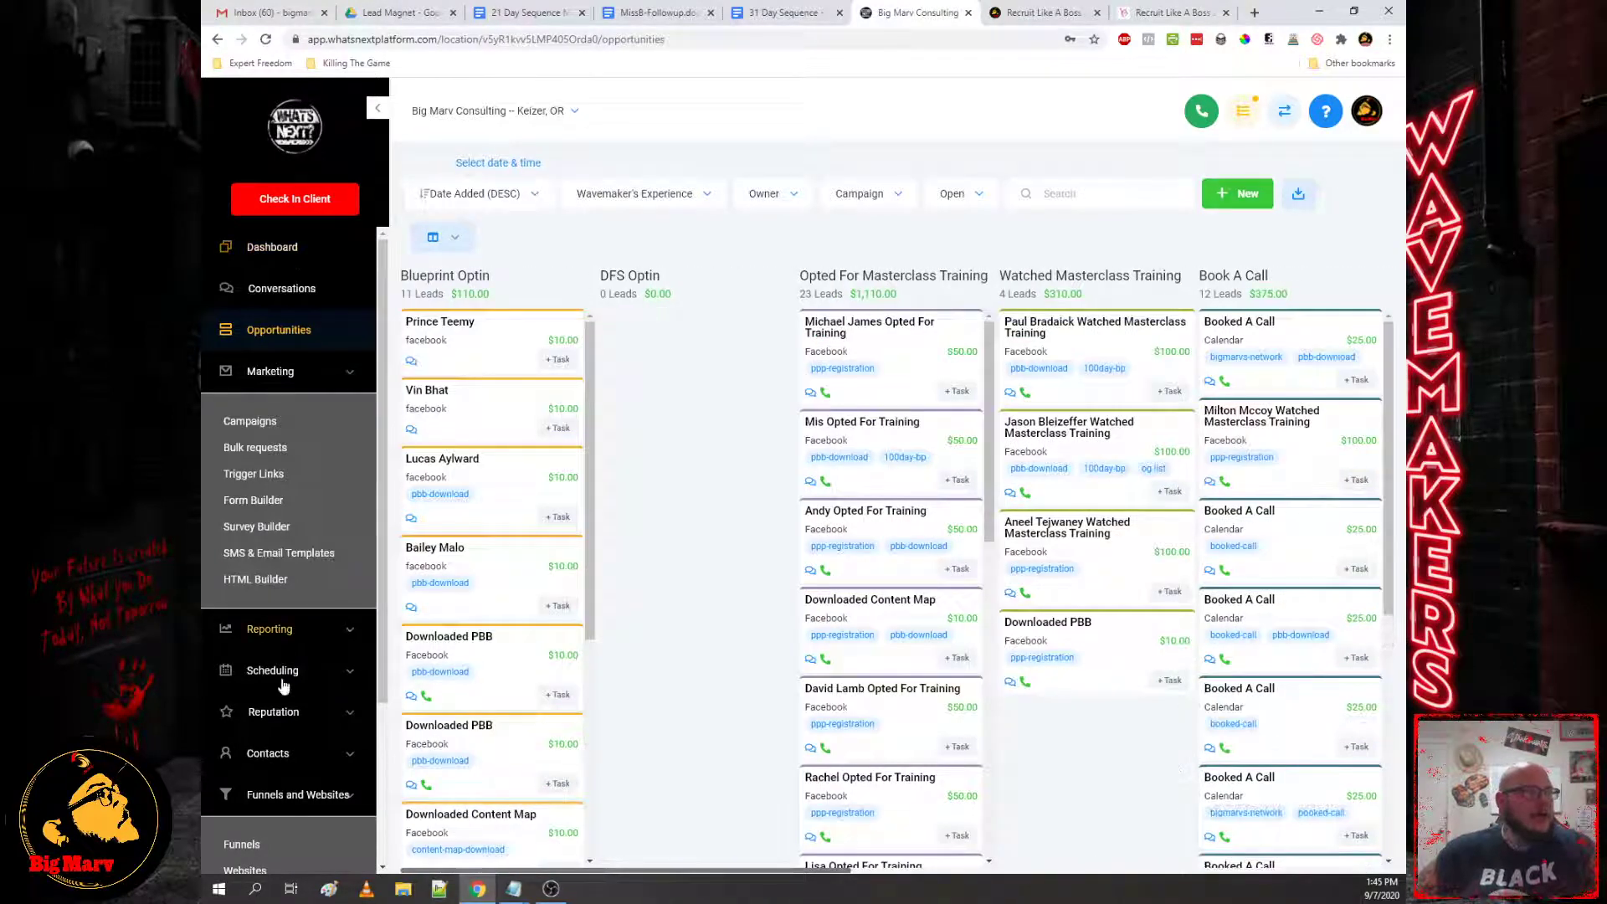
pyautogui.scroll(-3, 272, 745)
# Step: Open the Triggers page and glance at the trigger planning notes in Notepad
pyautogui.click(263, 726)
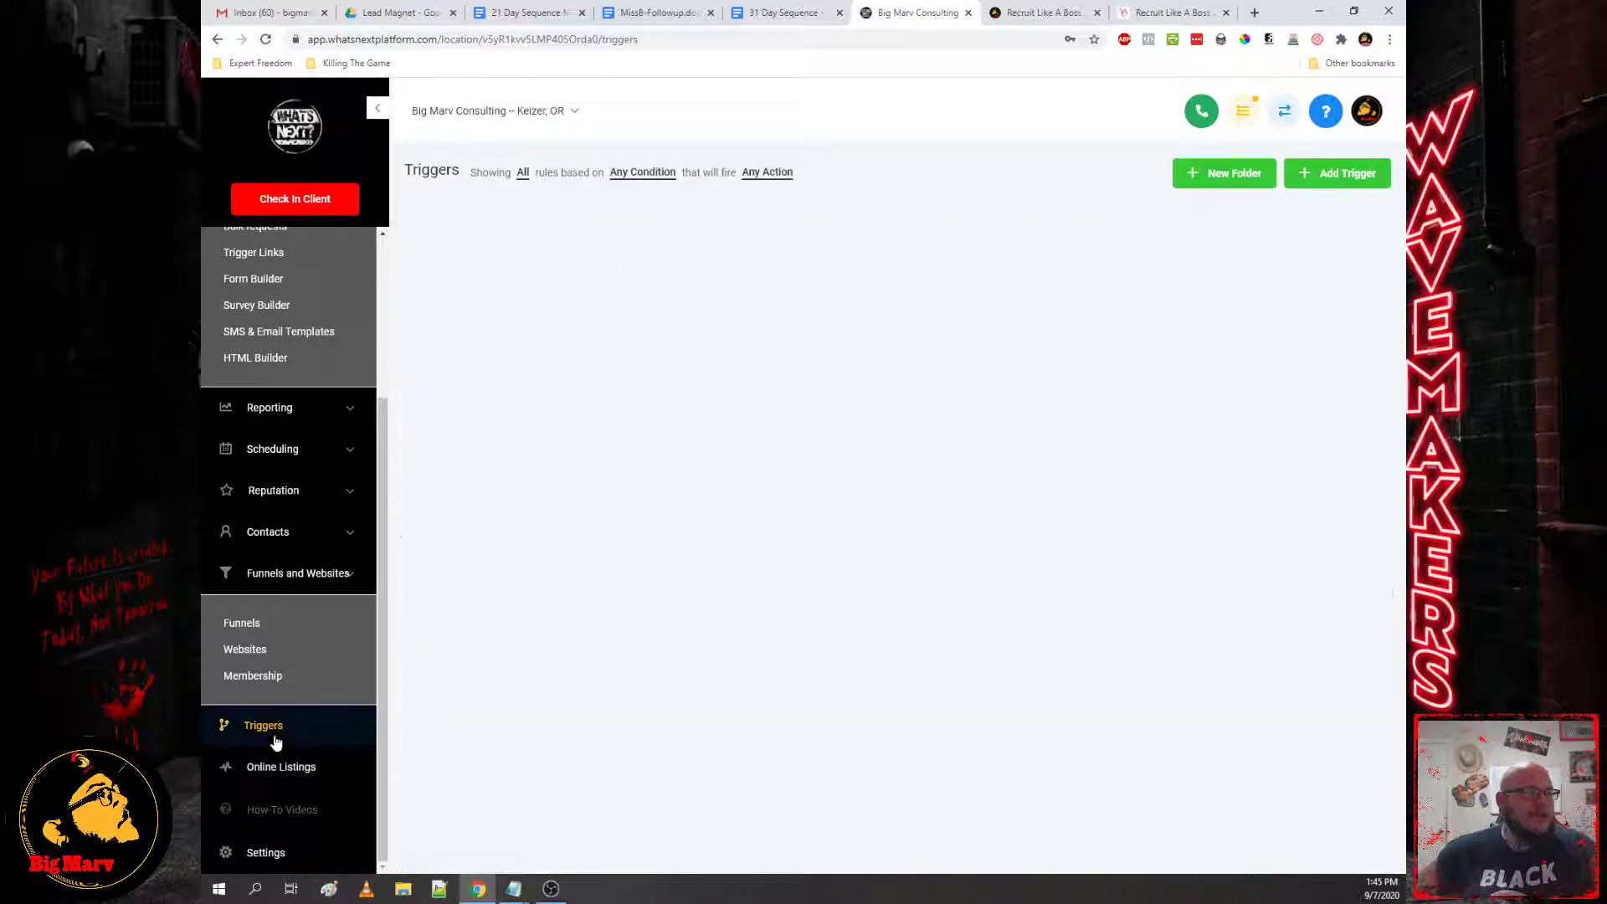
pyautogui.moveTo(513, 891)
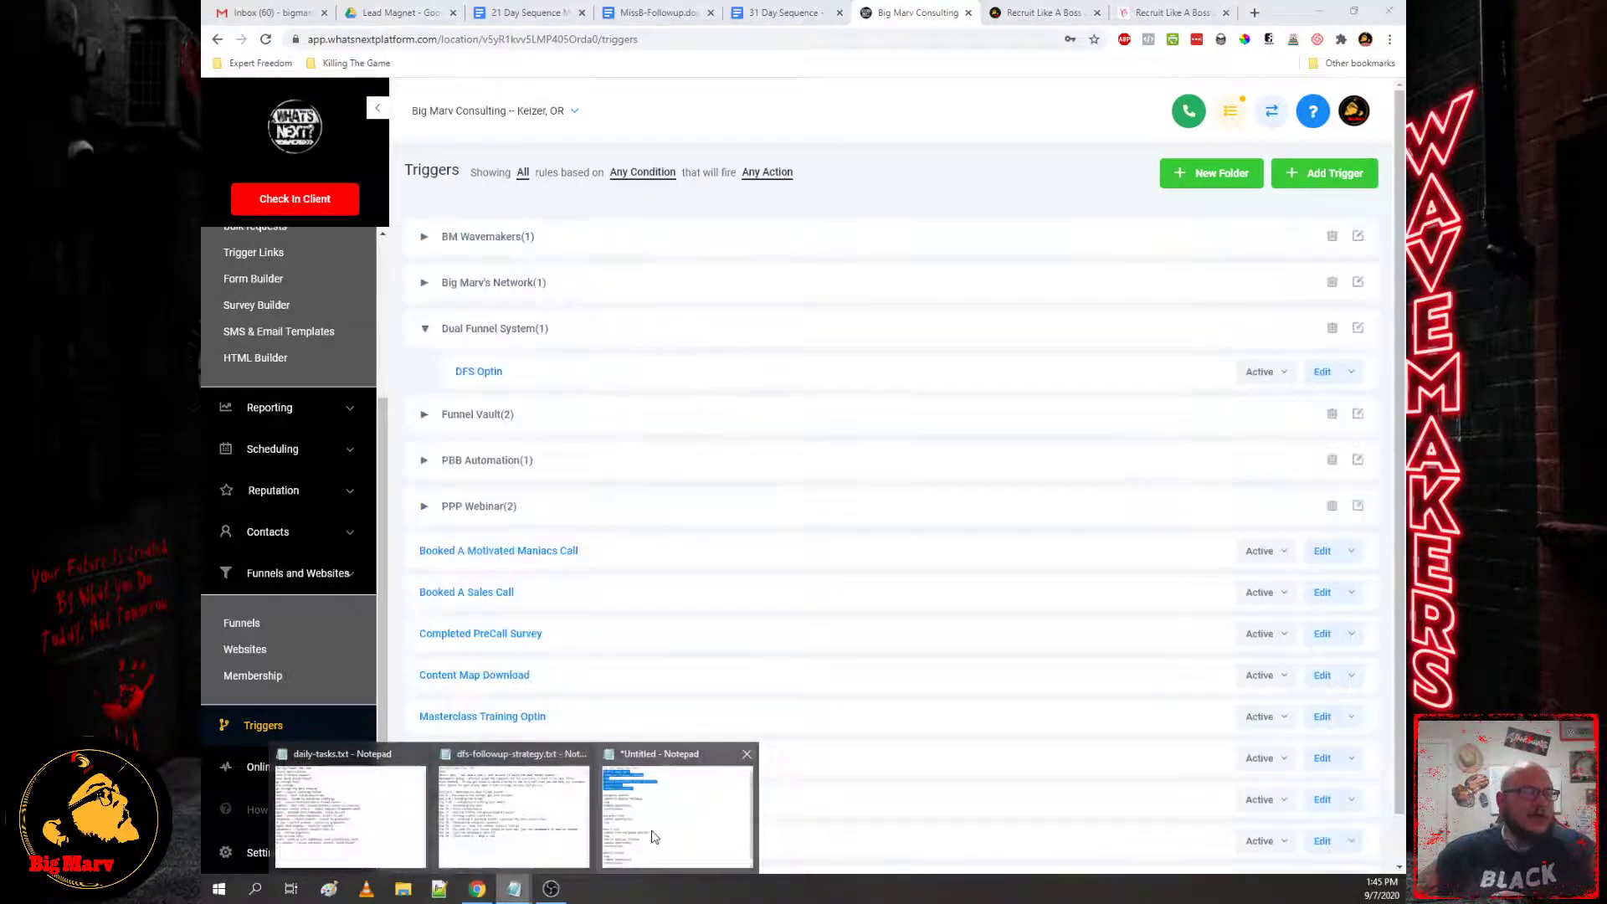
pyautogui.click(661, 808)
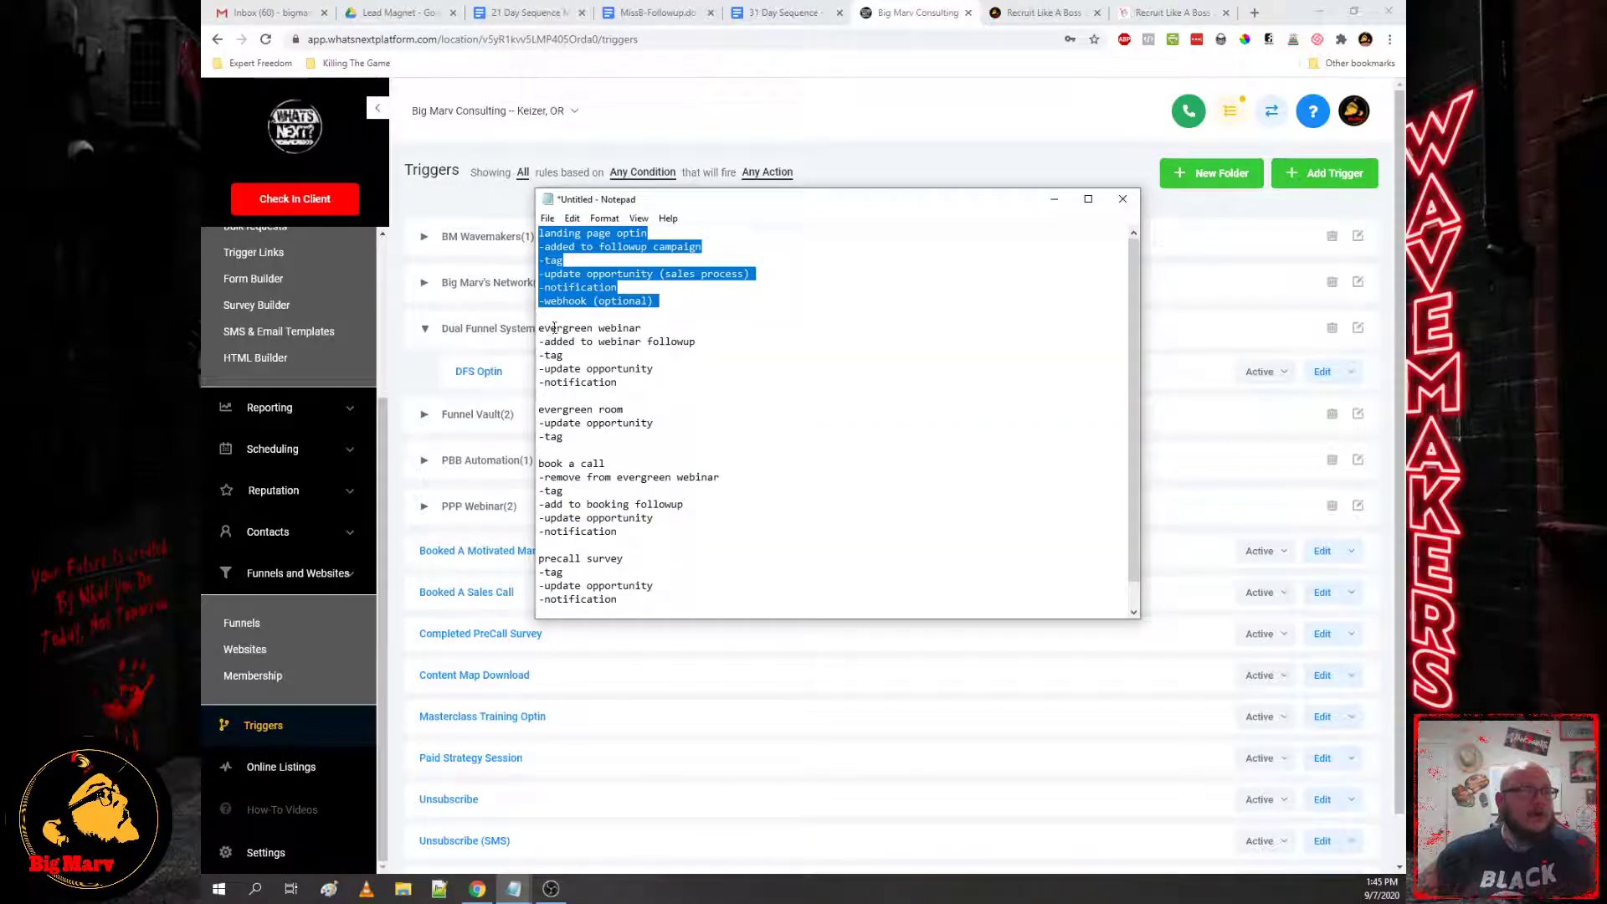
pyautogui.click(432, 369)
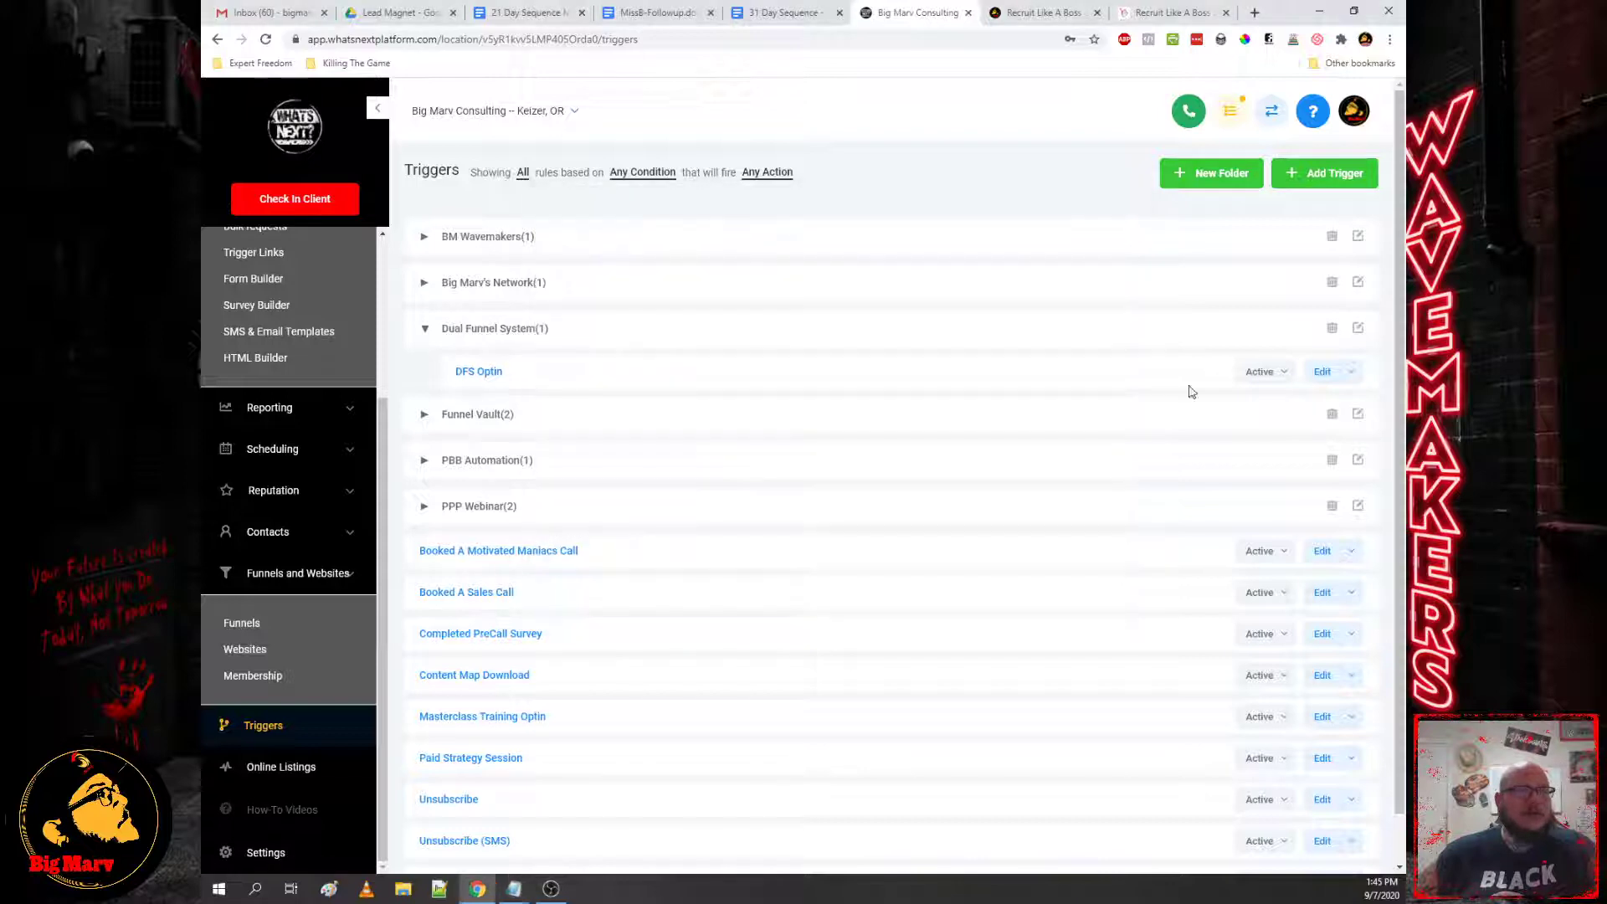
# Step: Create and save trigger 'DFS Evergreen Webinar' in the Dual Funnel System folder, then browse triggering events
pyautogui.click(1310, 176)
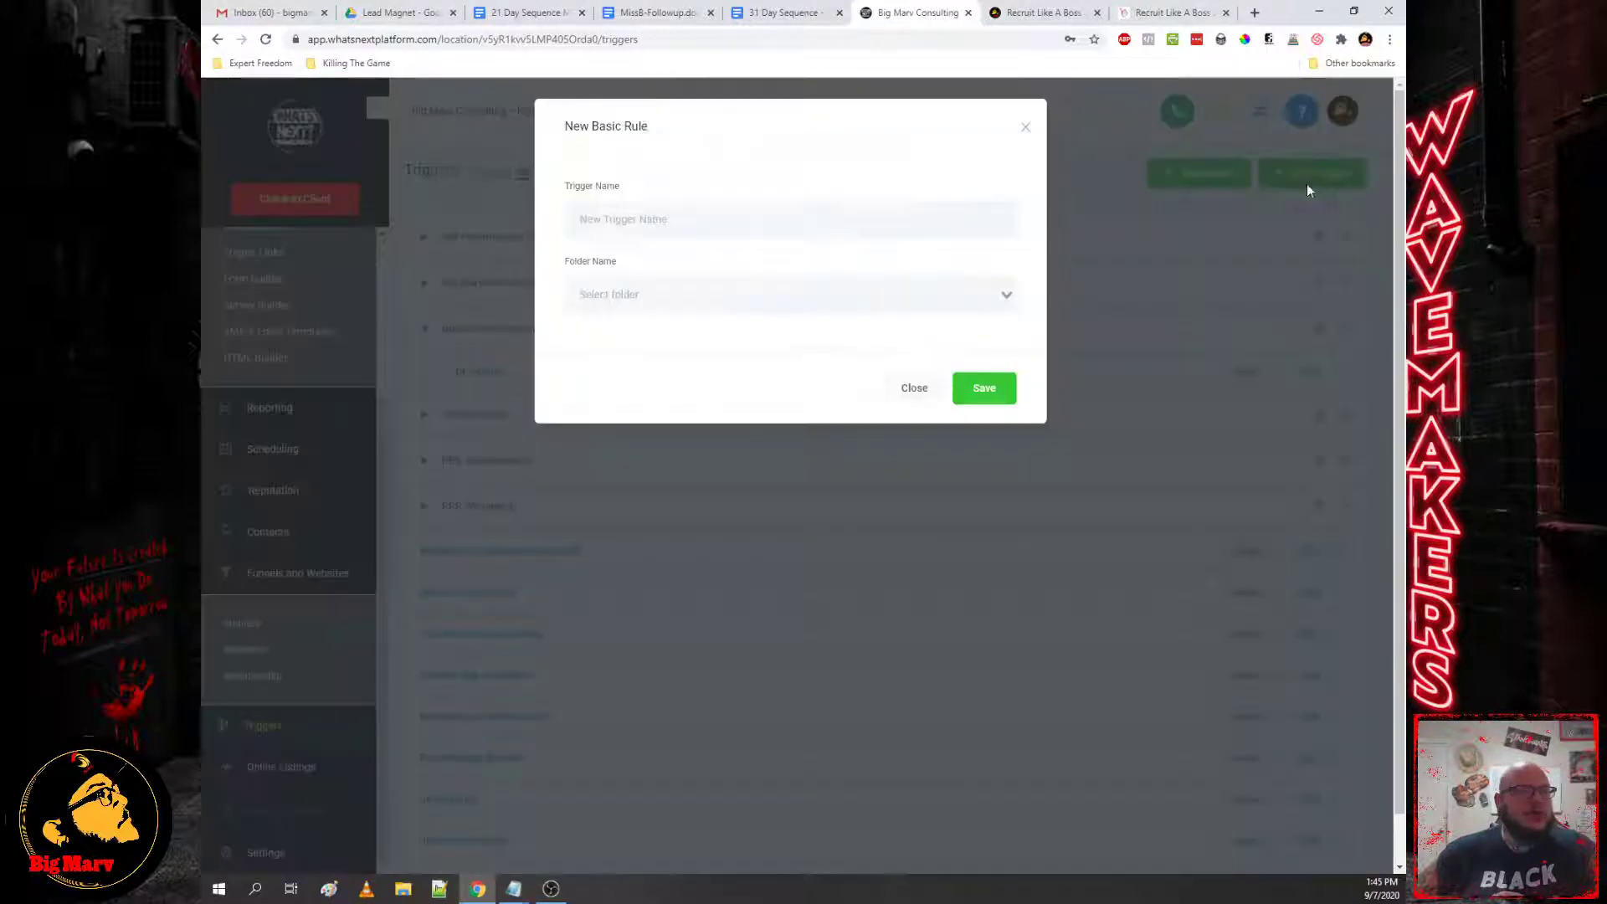
pyautogui.click(600, 237)
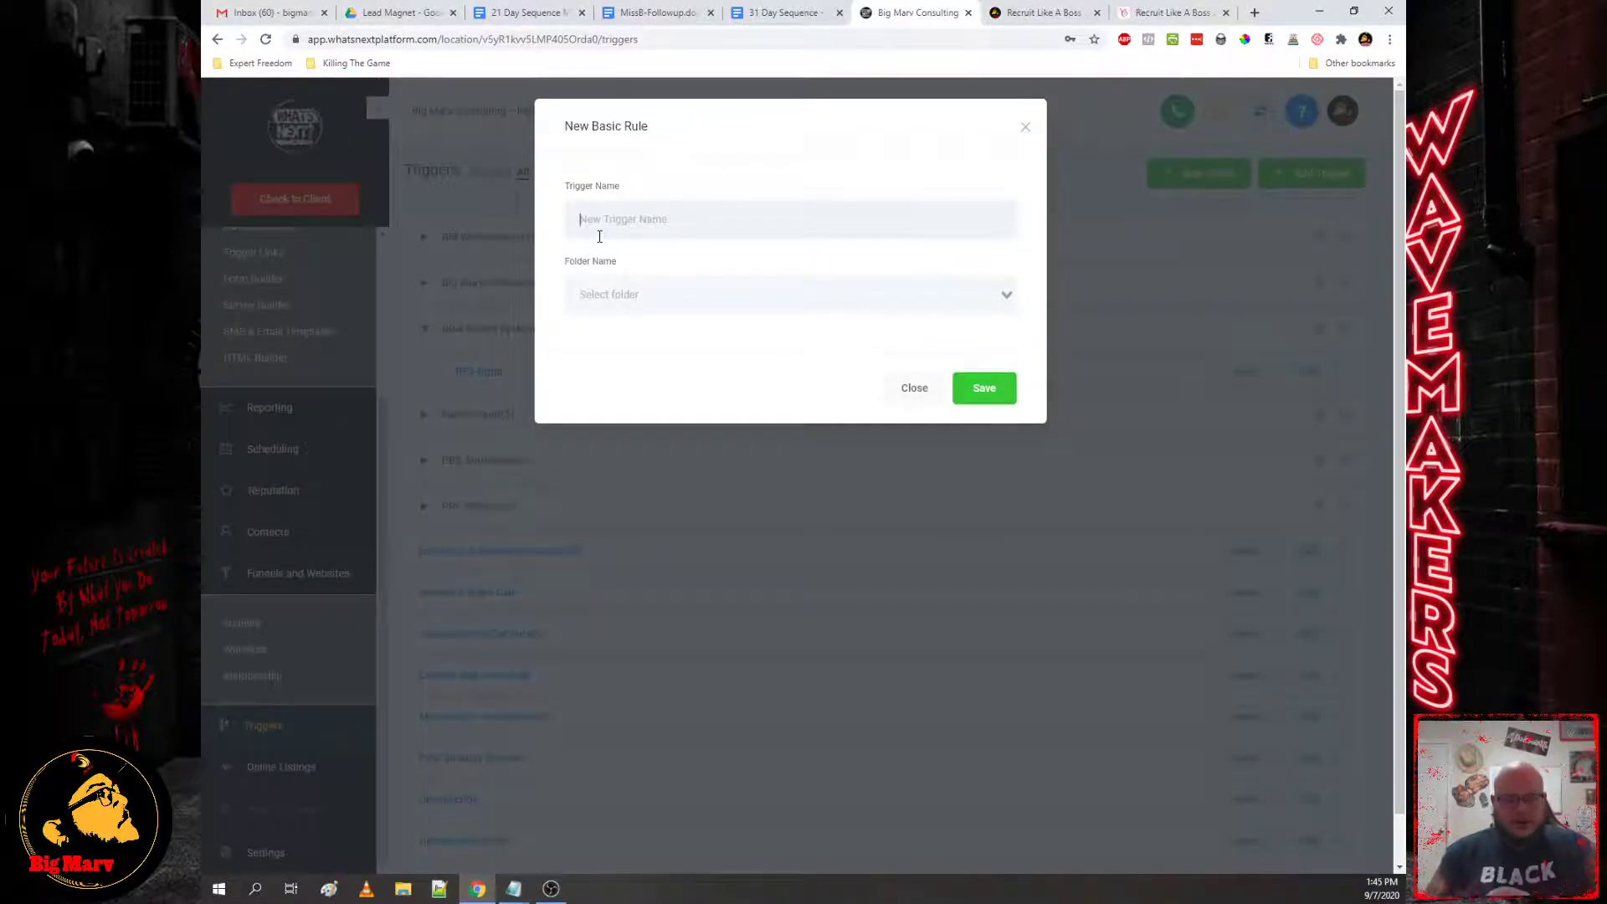
pyautogui.write('DFS Evergr')
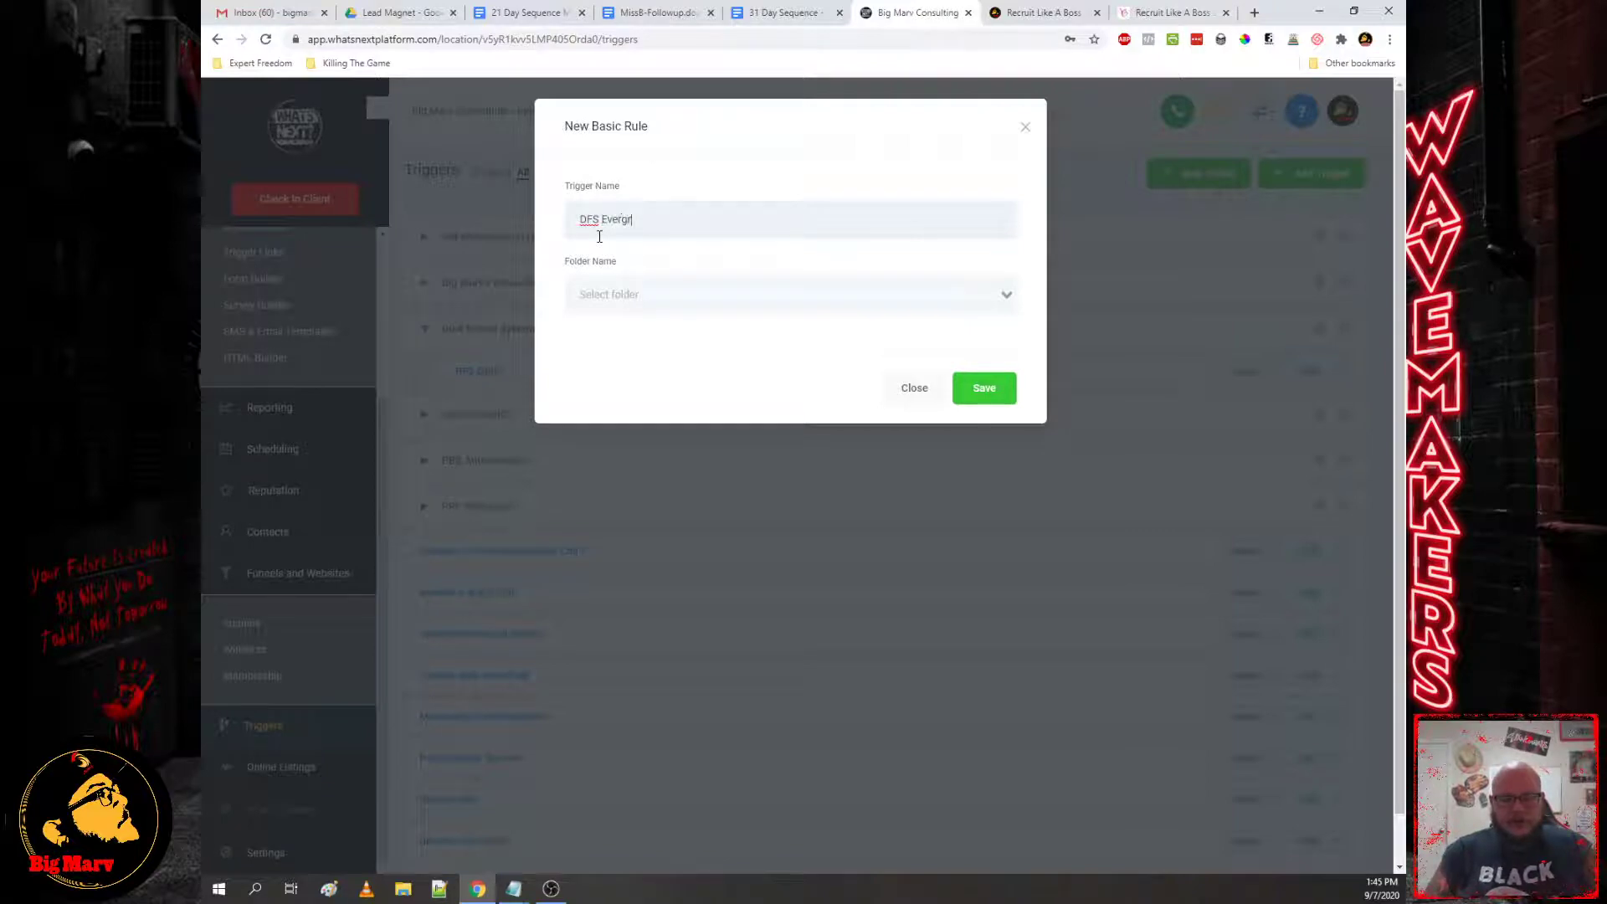
pyautogui.write('een Webi')
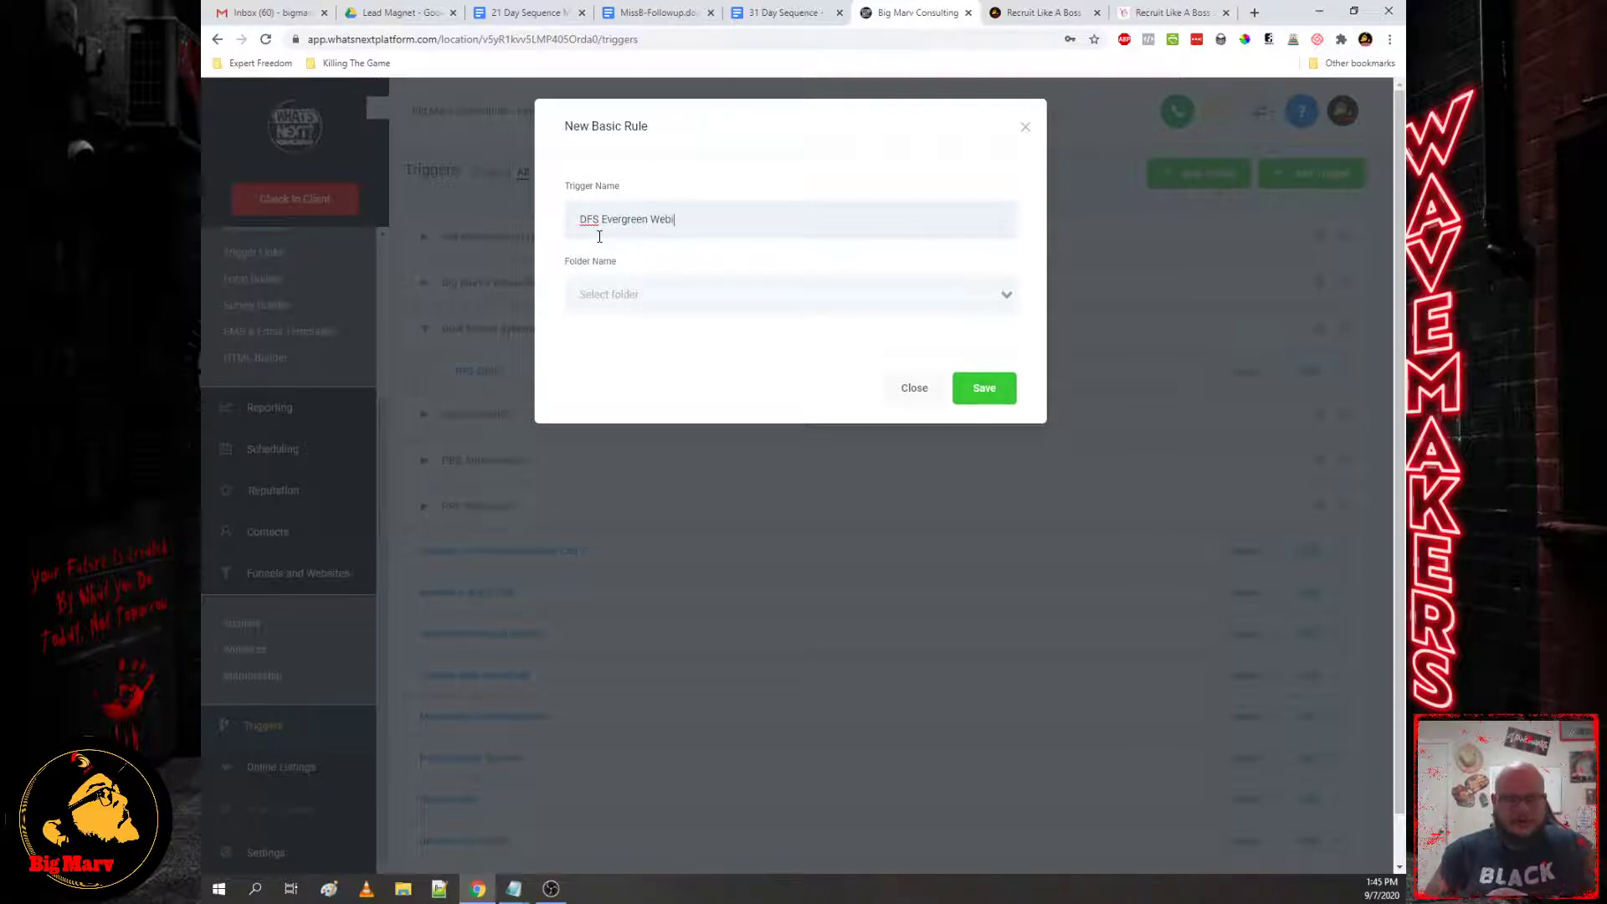
pyautogui.write('nar')
pyautogui.press('Tab')
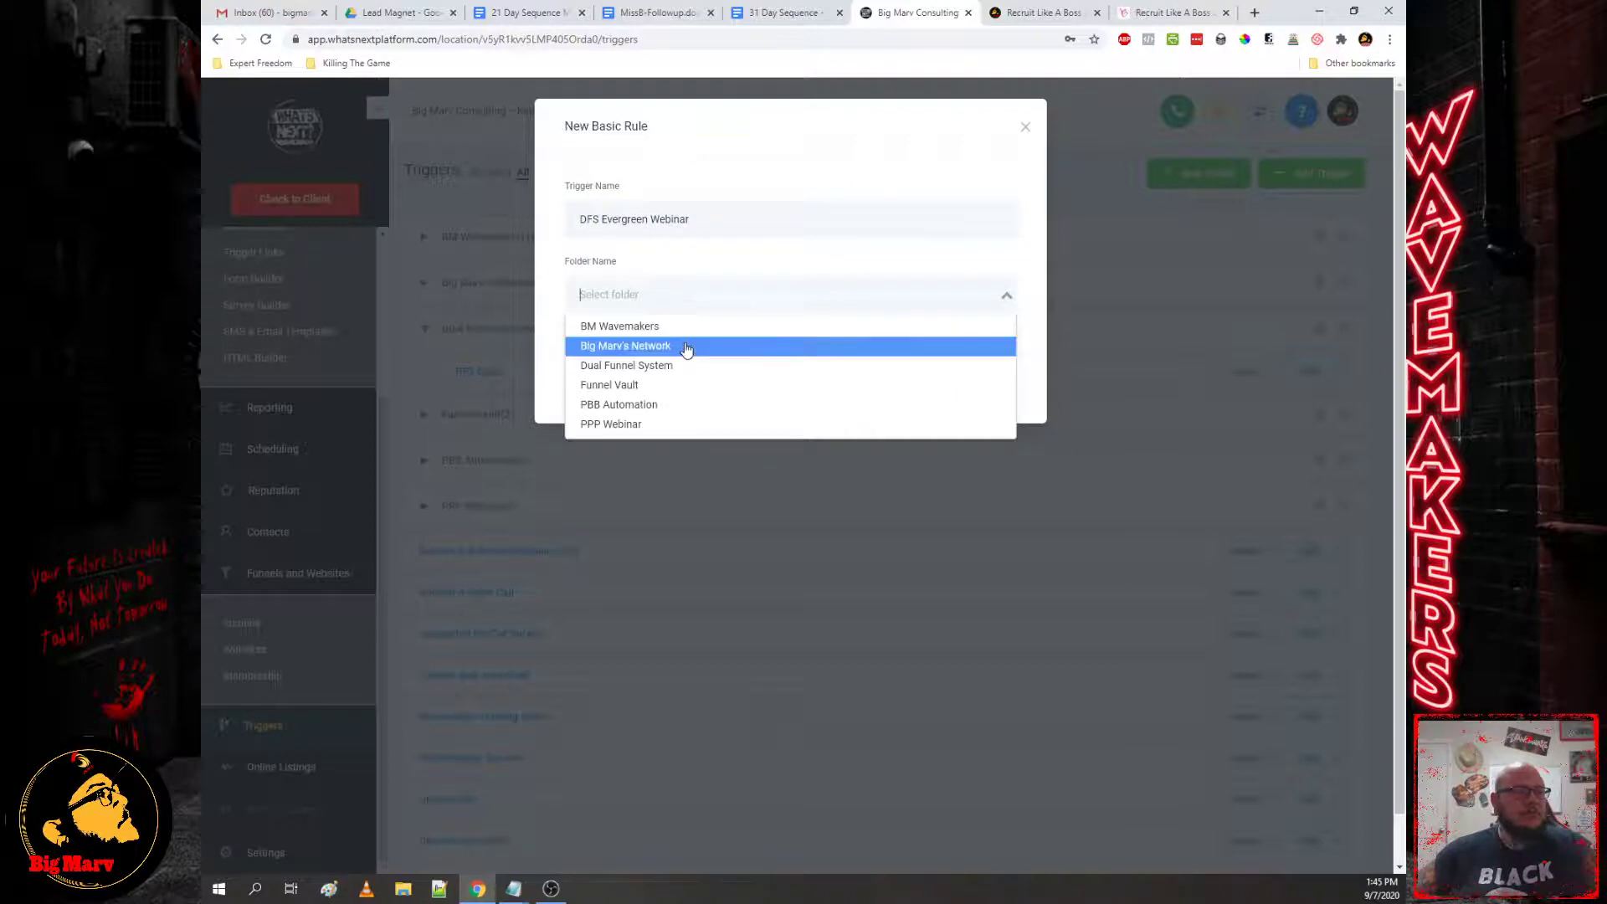
pyautogui.click(673, 367)
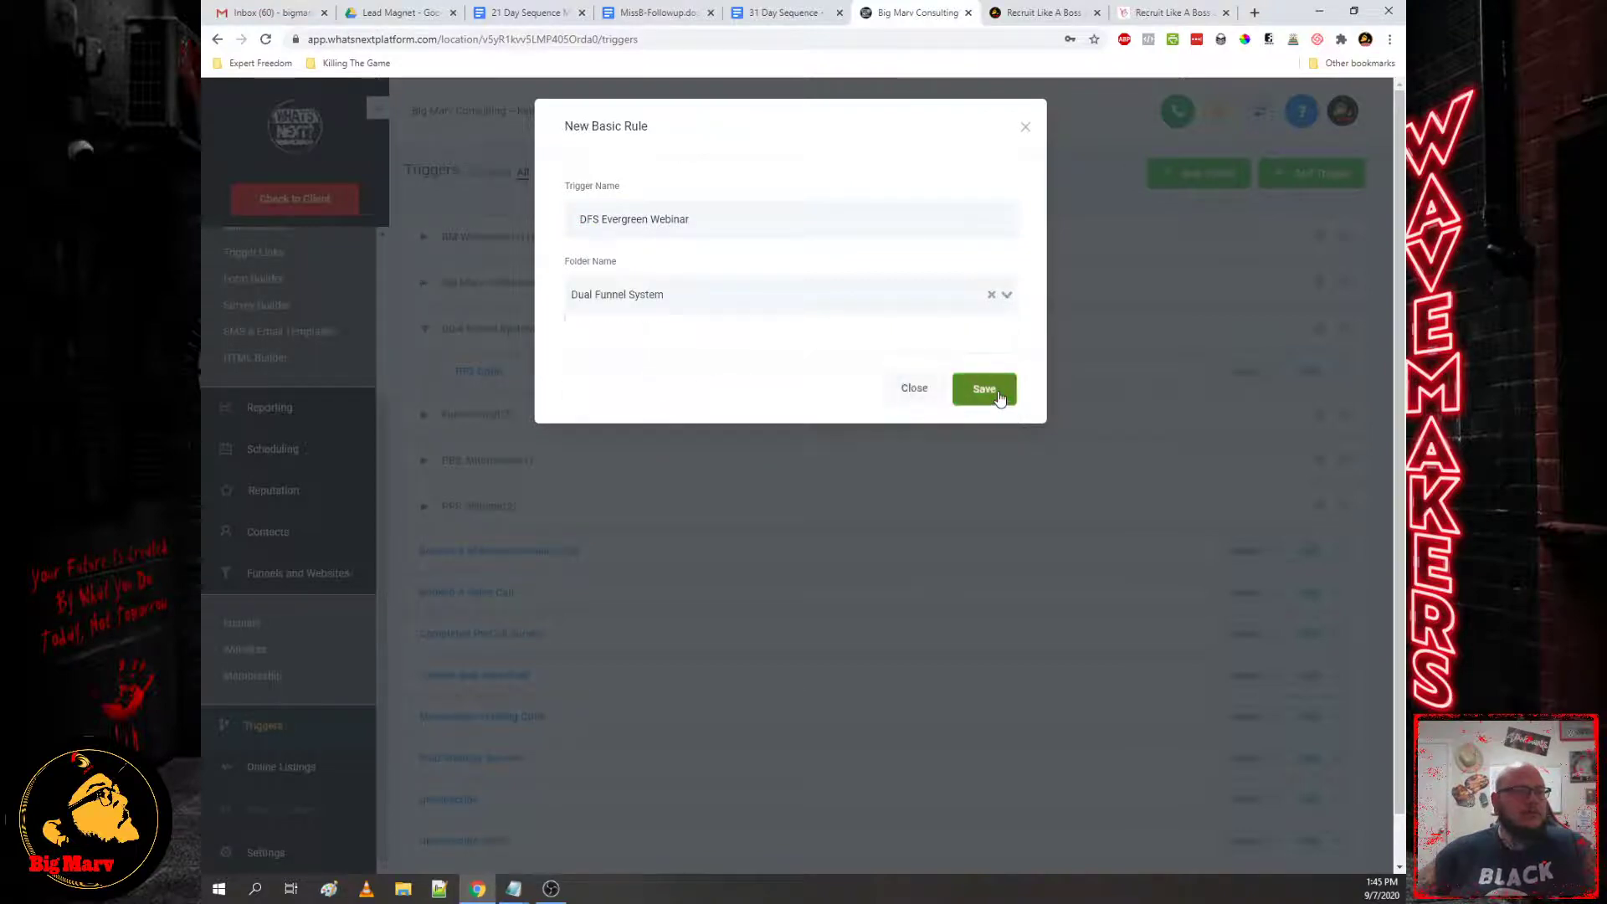
pyautogui.click(985, 389)
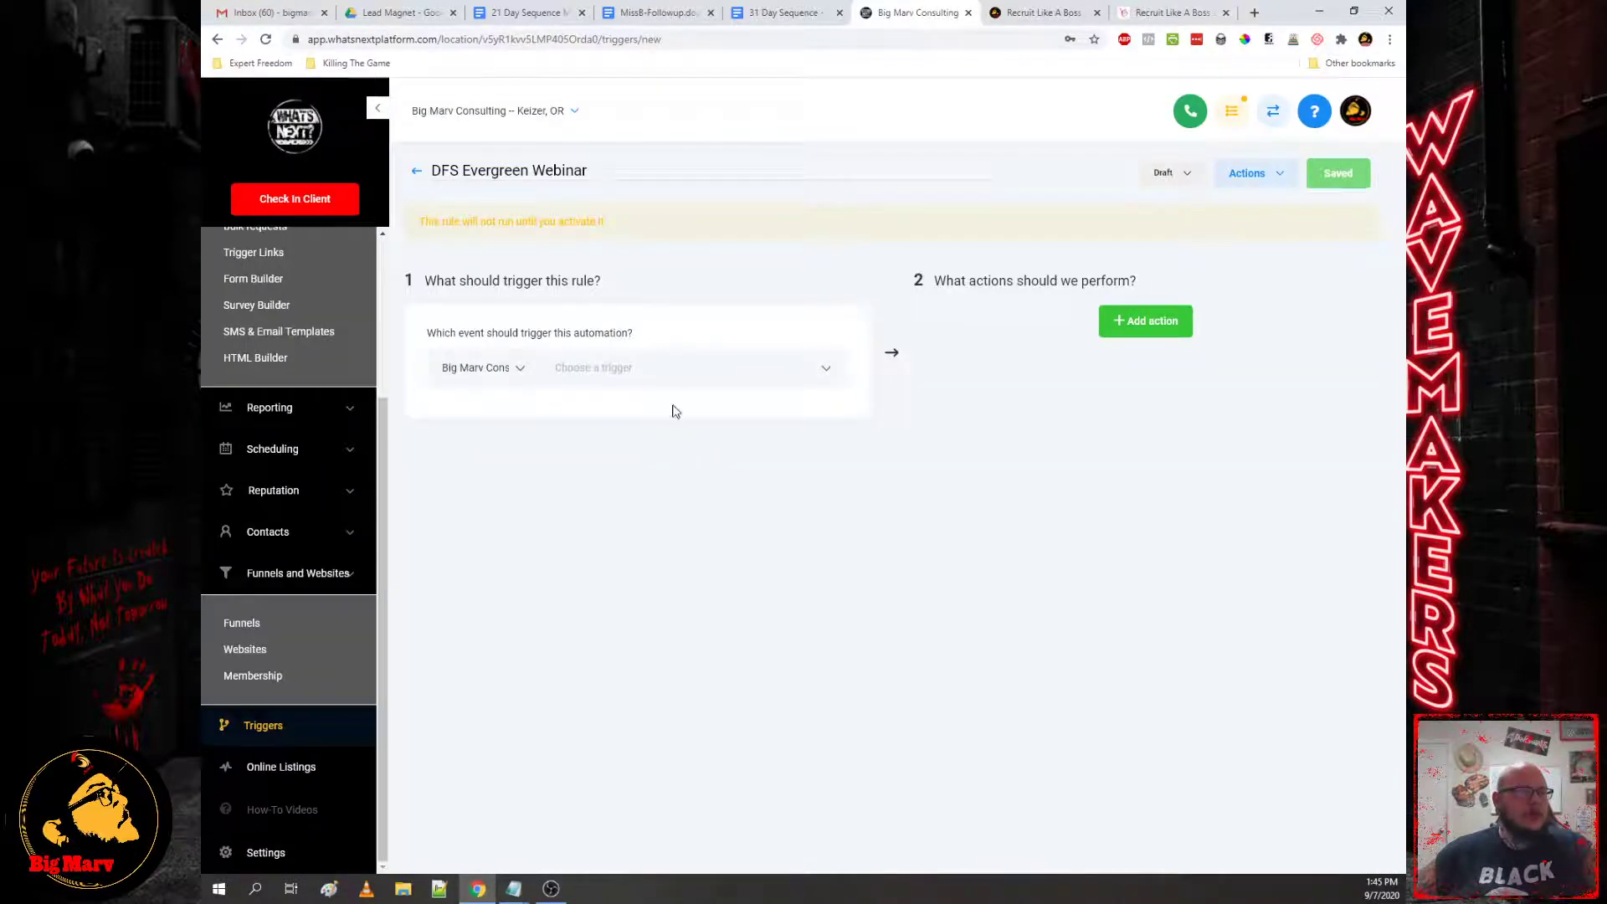
pyautogui.click(685, 372)
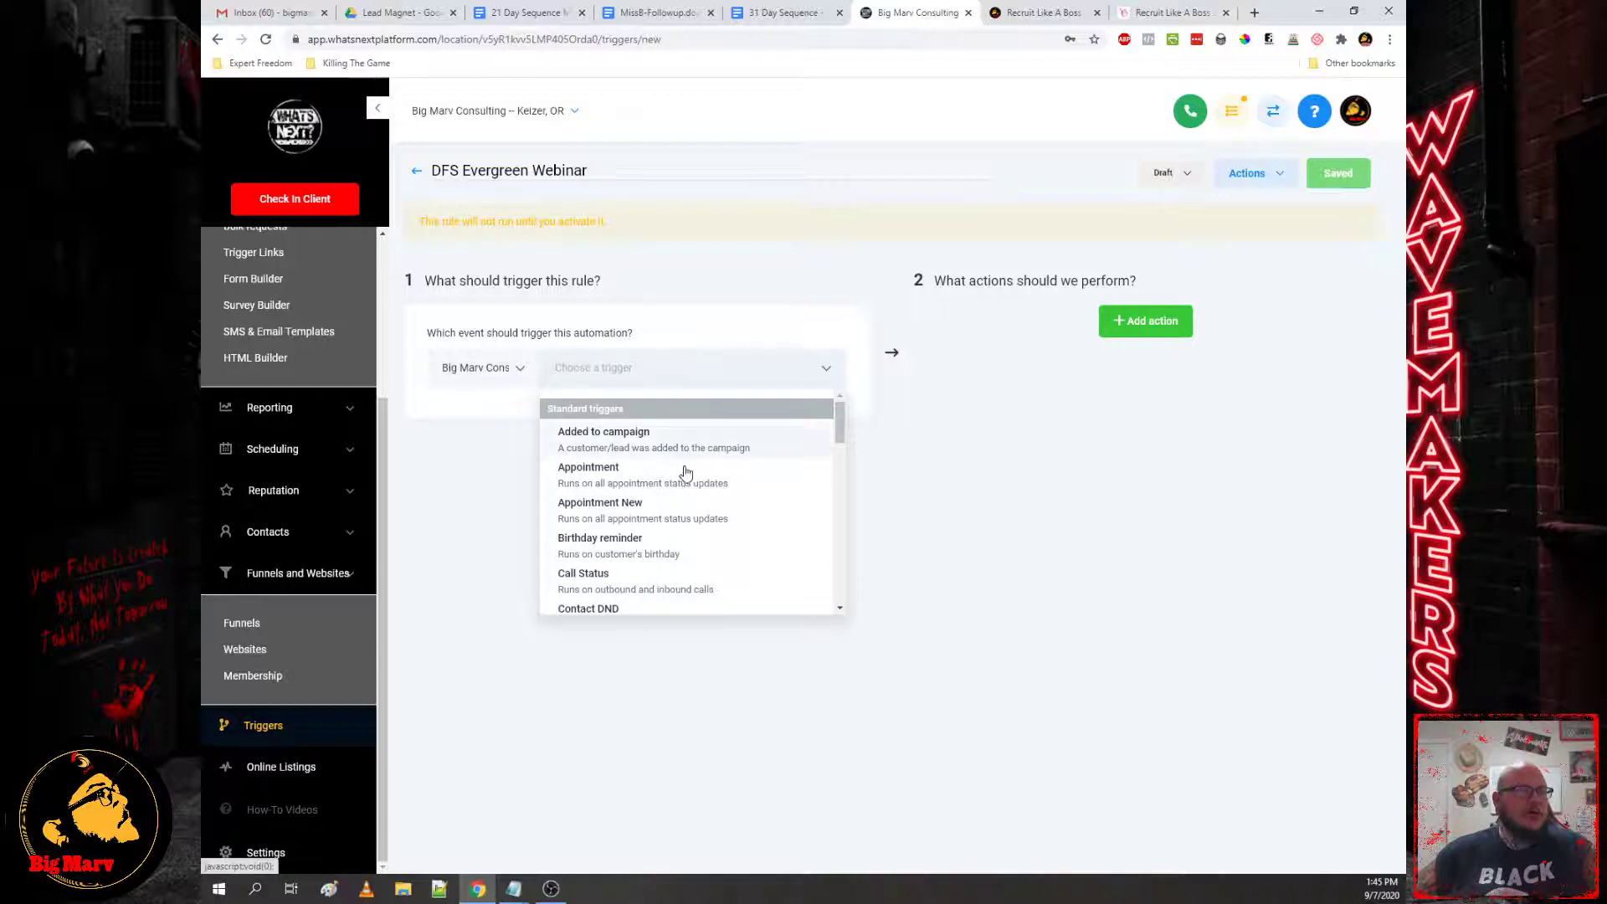
pyautogui.scroll(-5, 678, 494)
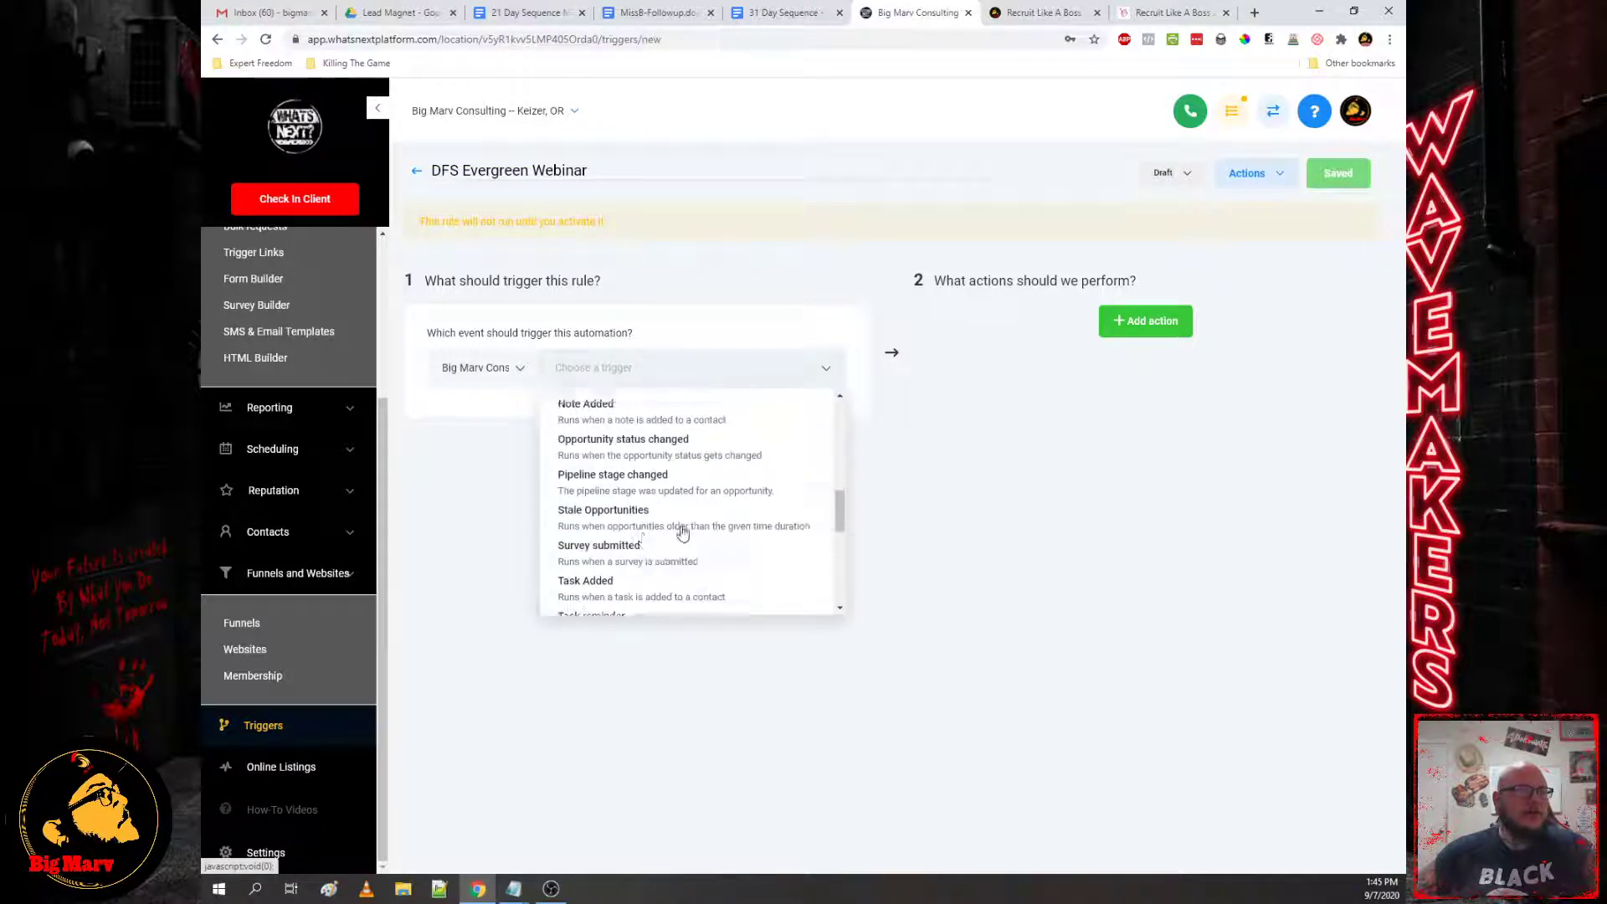
pyautogui.scroll(5, 661, 519)
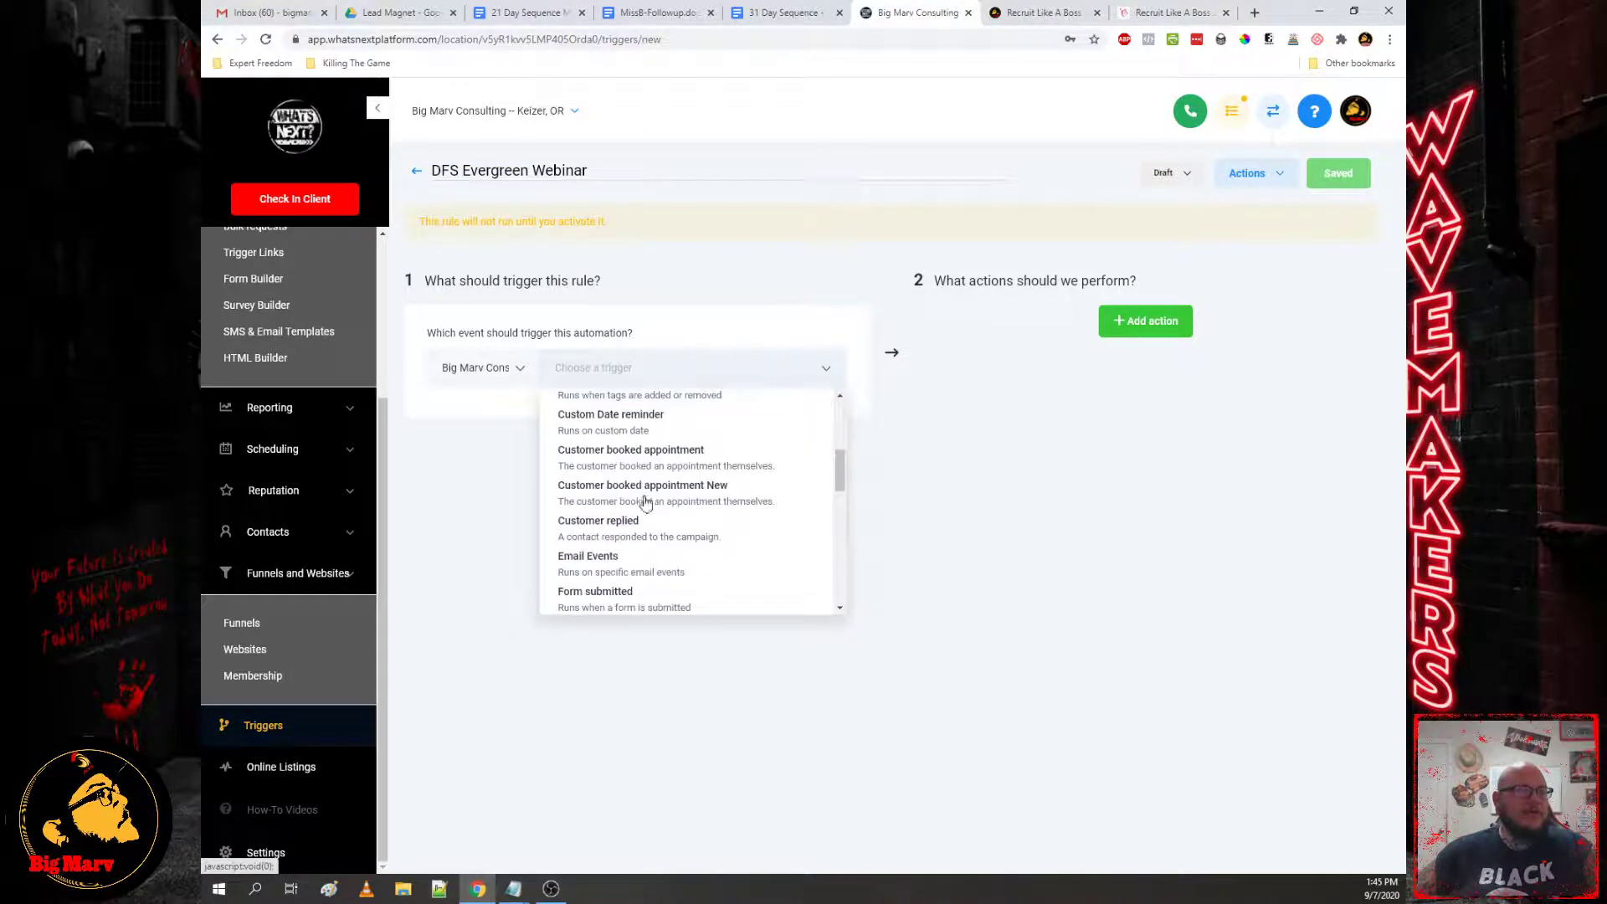
# Step: Set the triggering event to Form submitted and add a Form Is filter
pyautogui.click(612, 610)
pyautogui.click(460, 413)
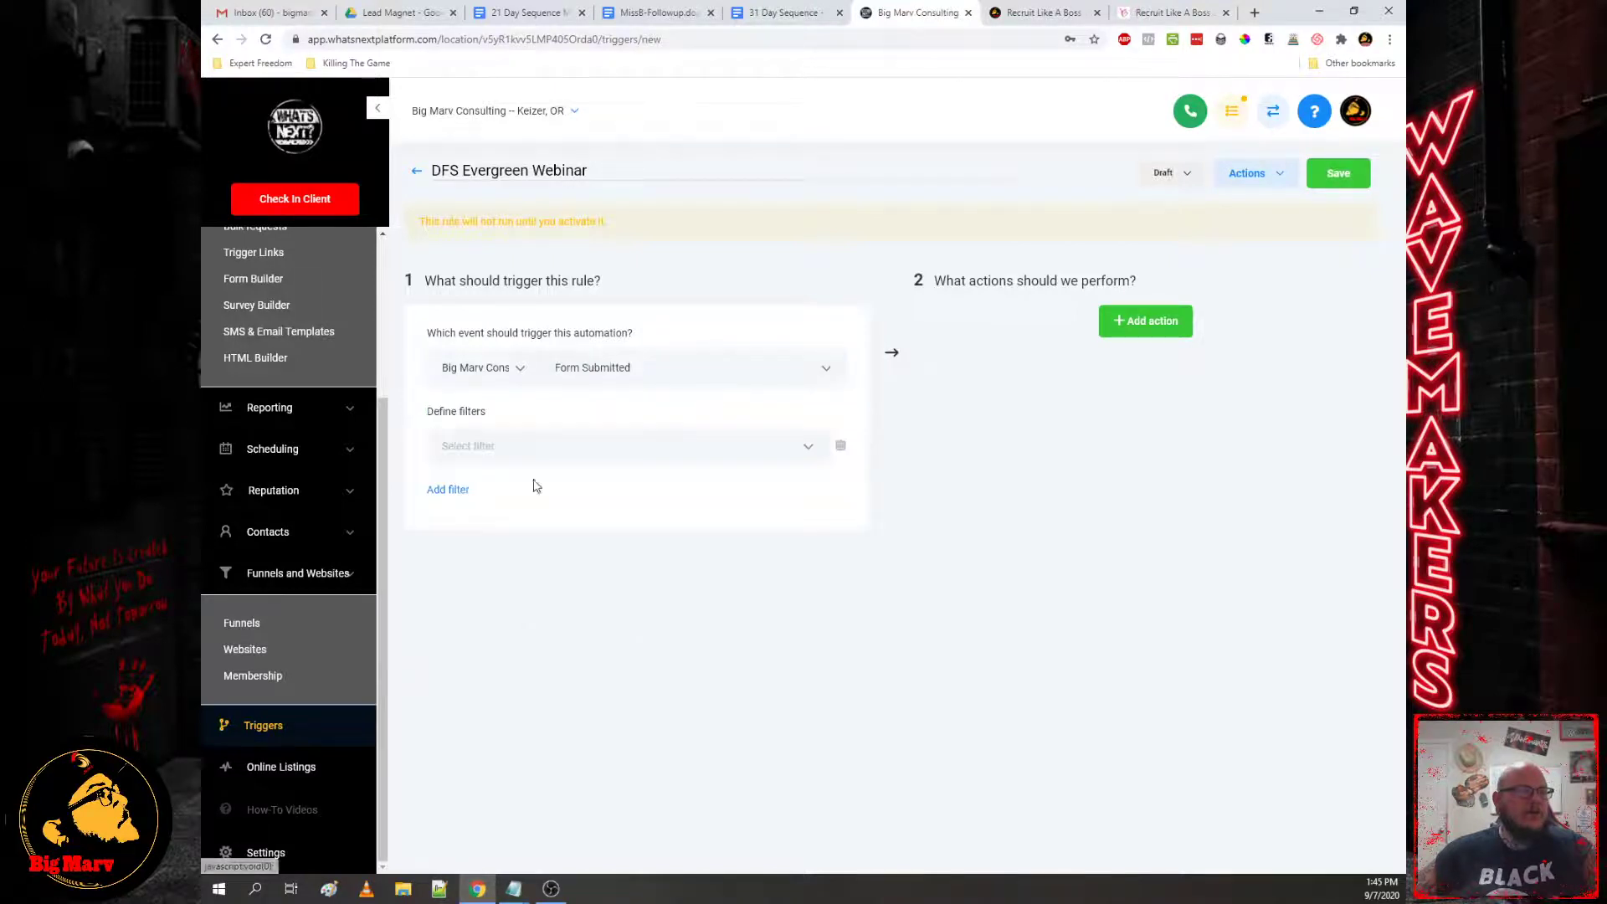
pyautogui.click(553, 445)
pyautogui.click(463, 506)
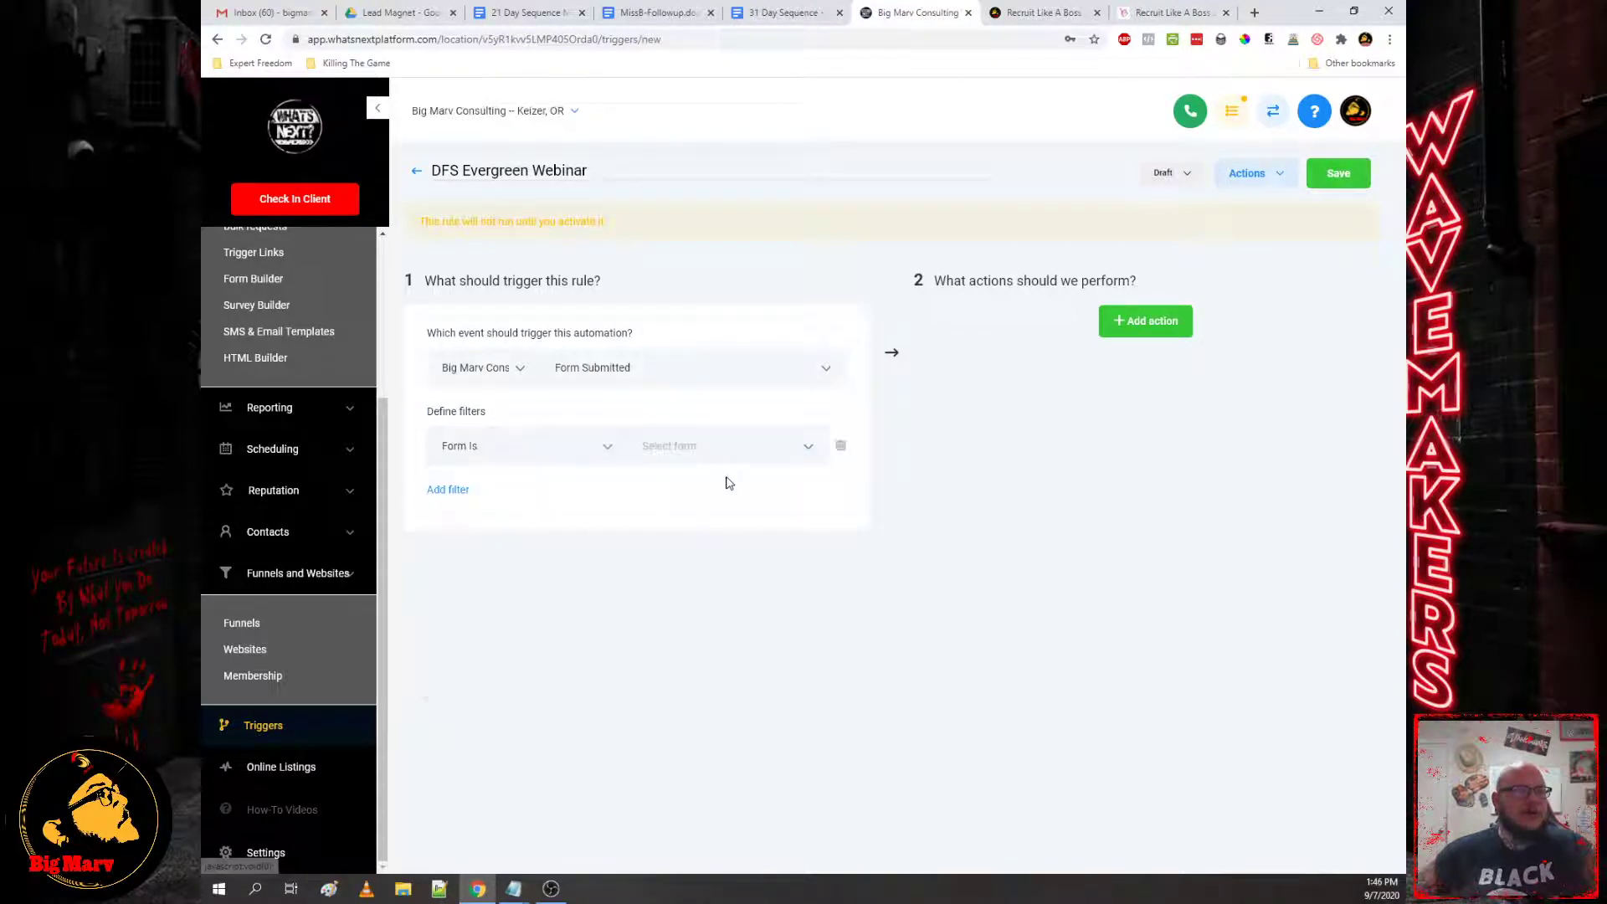
# Step: Choose Evergreen Webinar Optin as the filtered form and add a first action slot
pyautogui.click(711, 448)
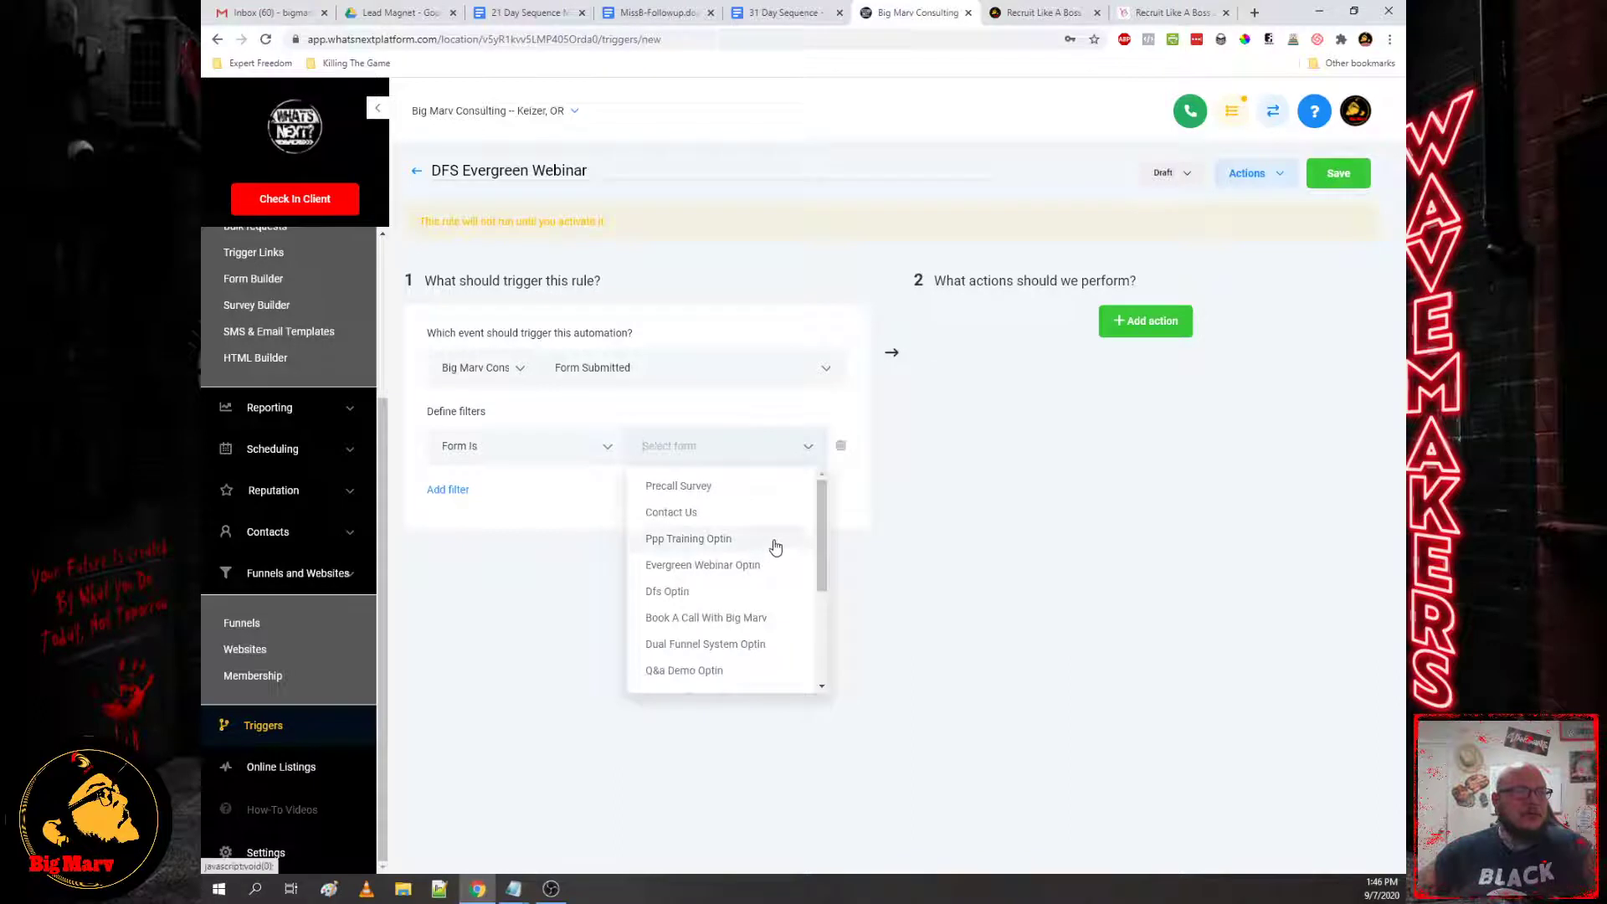
pyautogui.scroll(-3, 774, 548)
pyautogui.scroll(2, 825, 607)
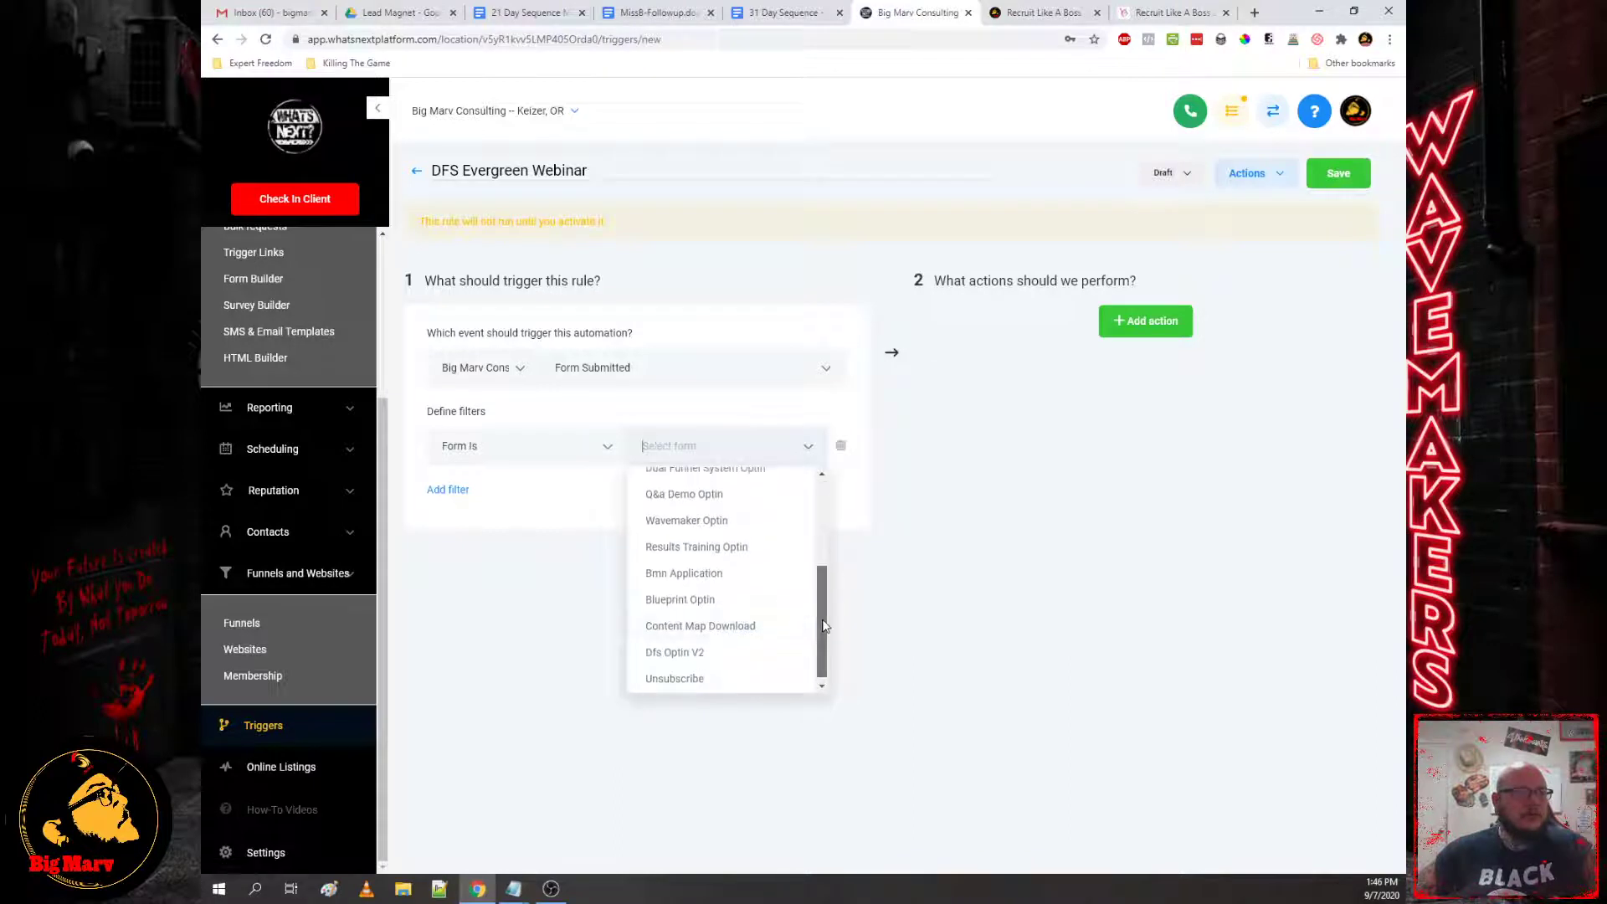
pyautogui.moveTo(825, 605); pyautogui.dragTo(817, 526)
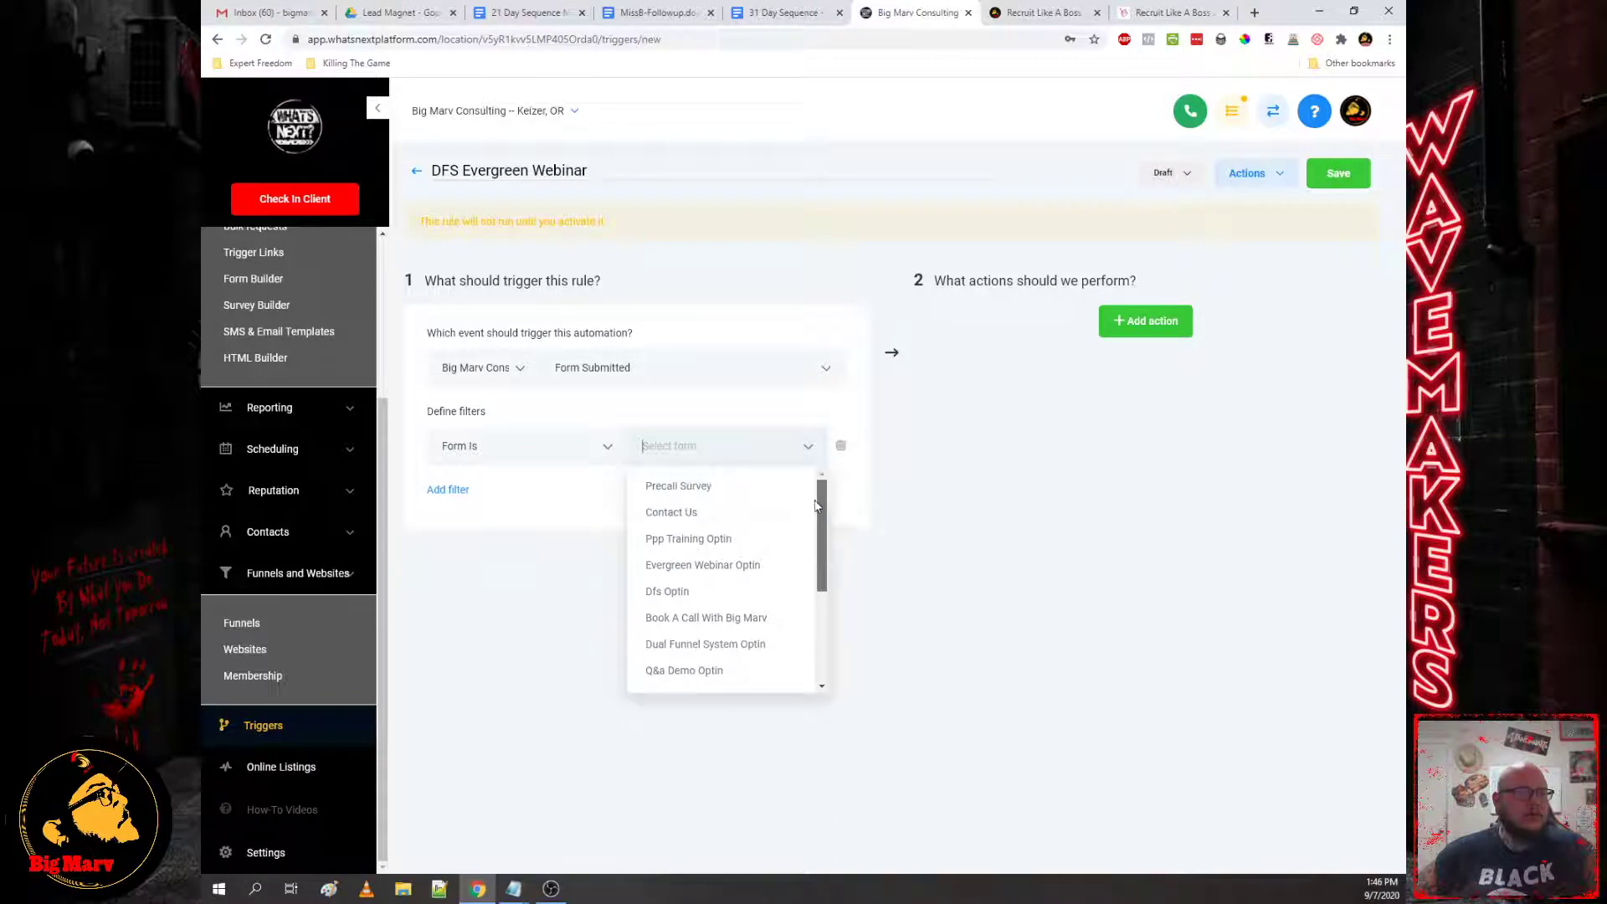
pyautogui.click(678, 565)
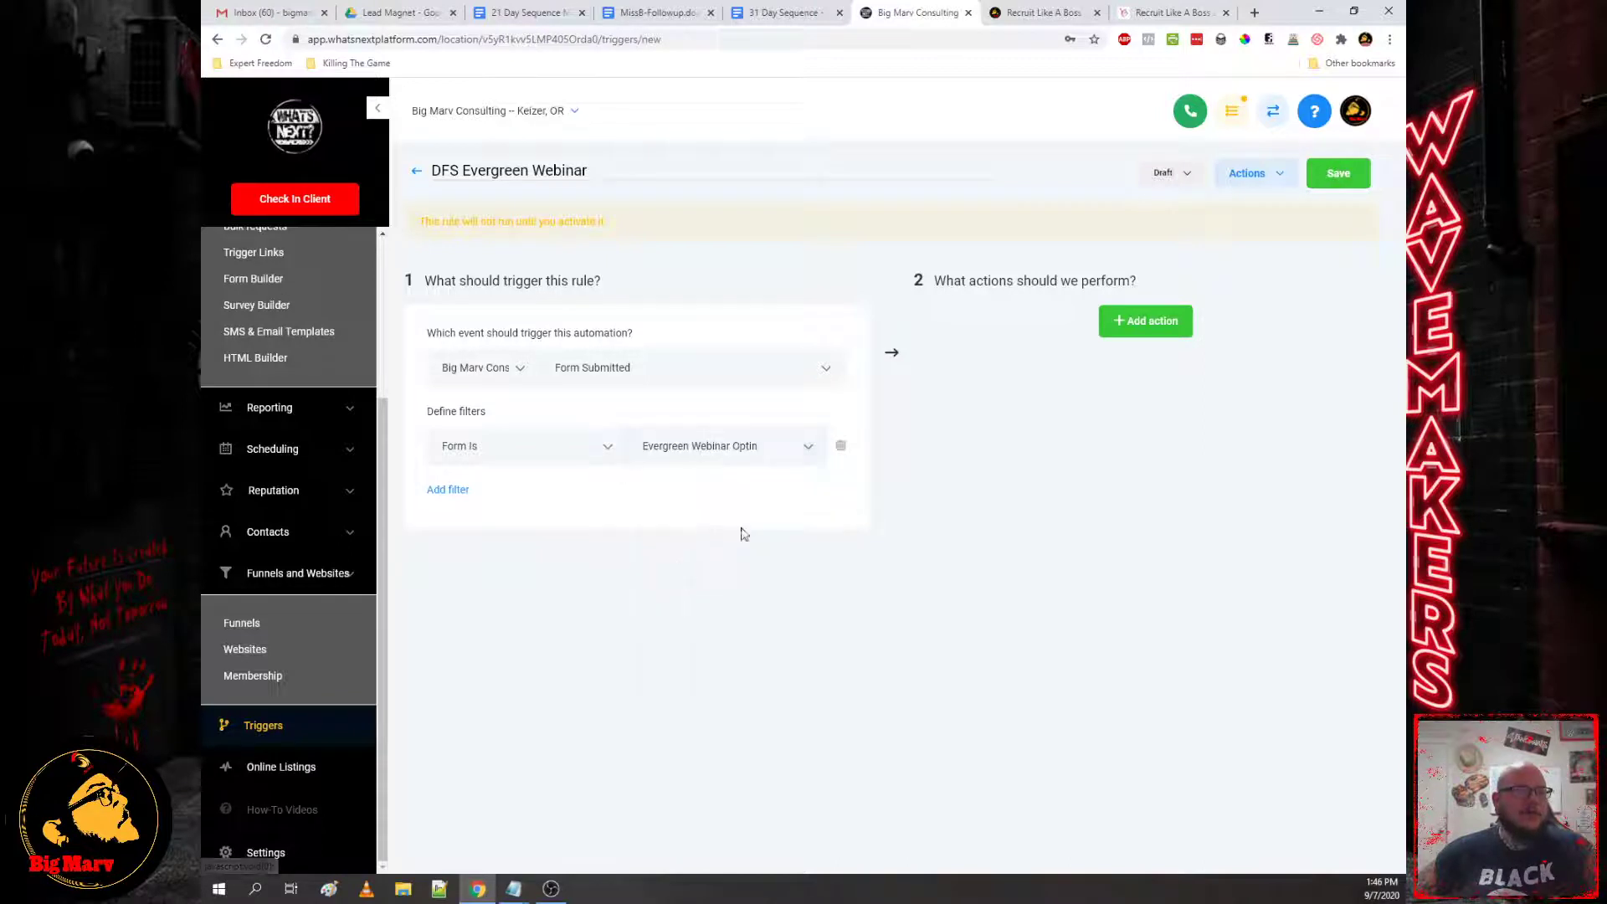
pyautogui.click(1163, 322)
# Step: Make the first action add the contact tag dfs-webinar-optin
pyautogui.click(1080, 369)
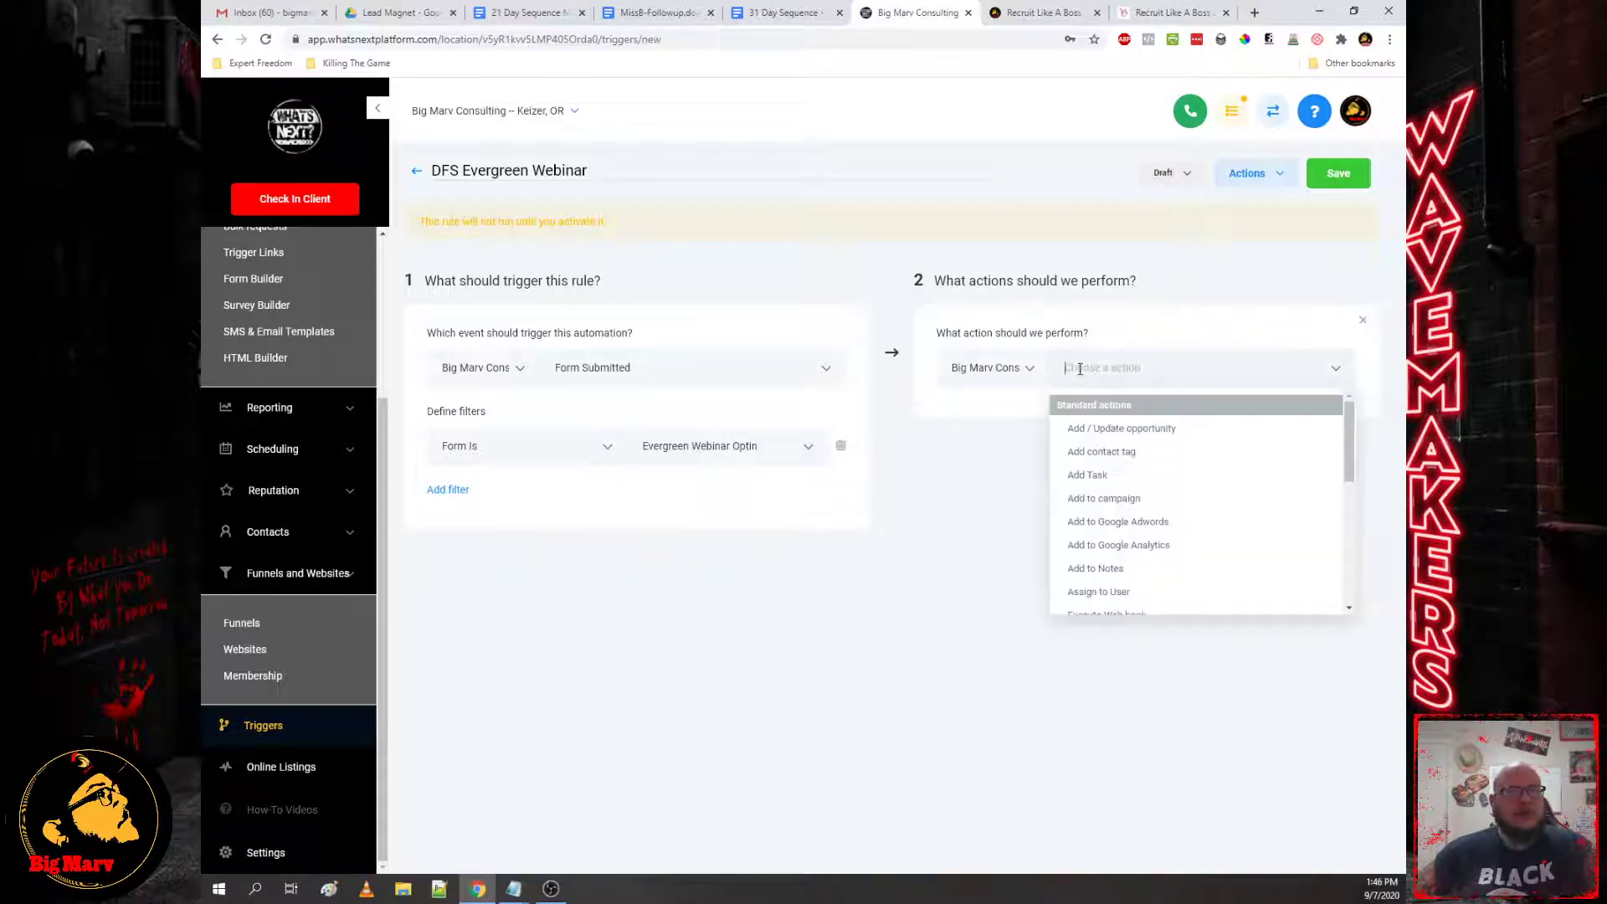
pyautogui.click(1126, 452)
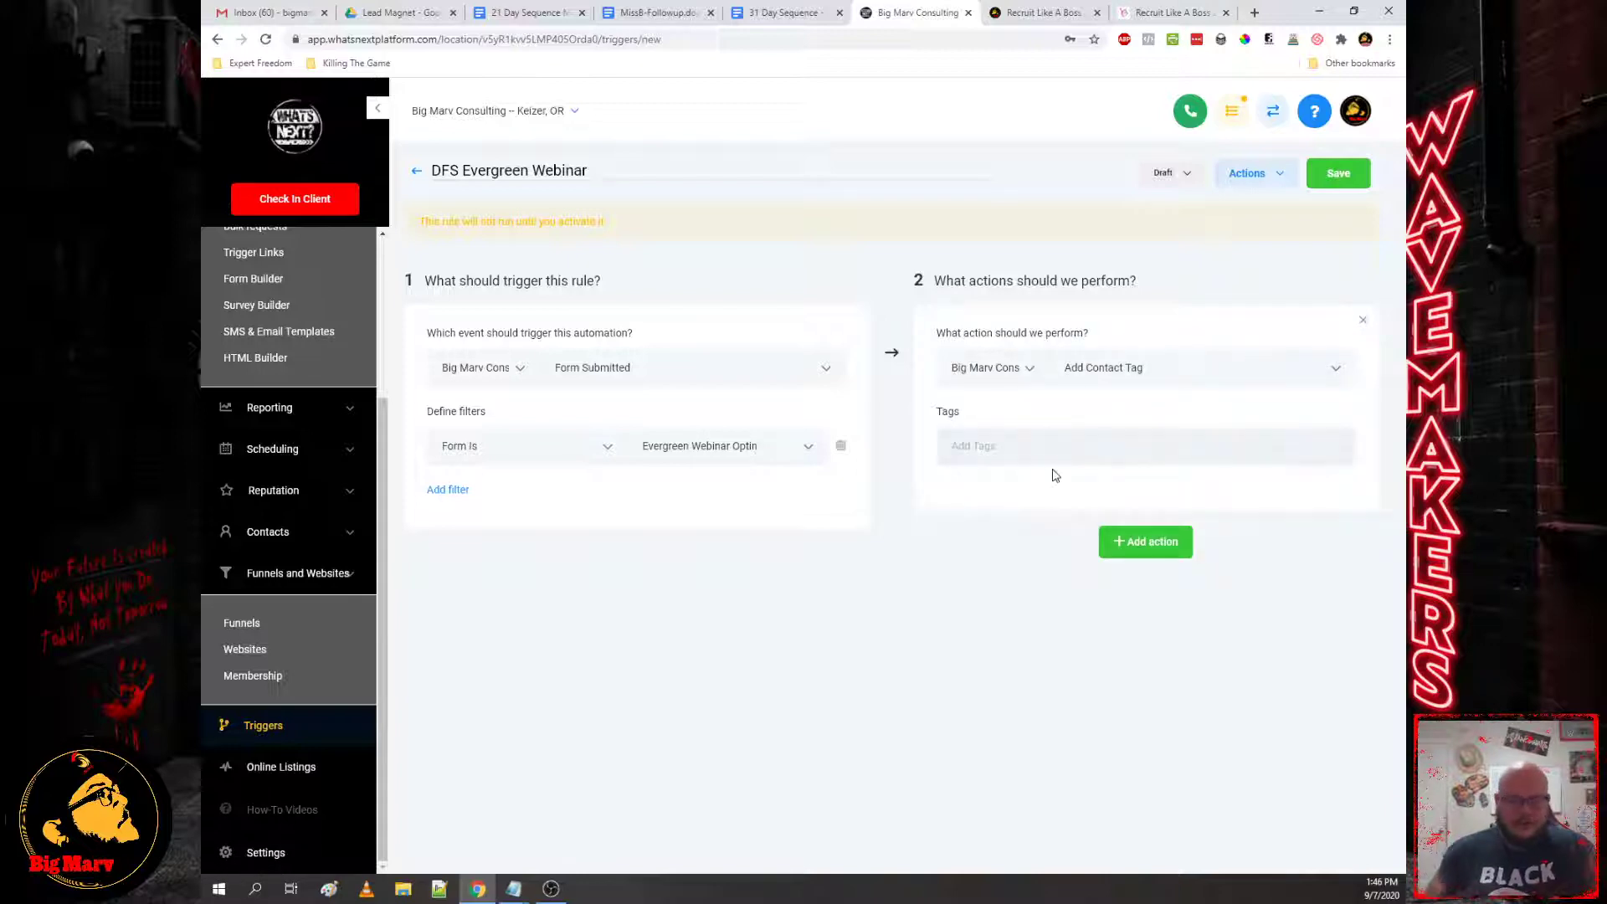
pyautogui.write('dfs-web')
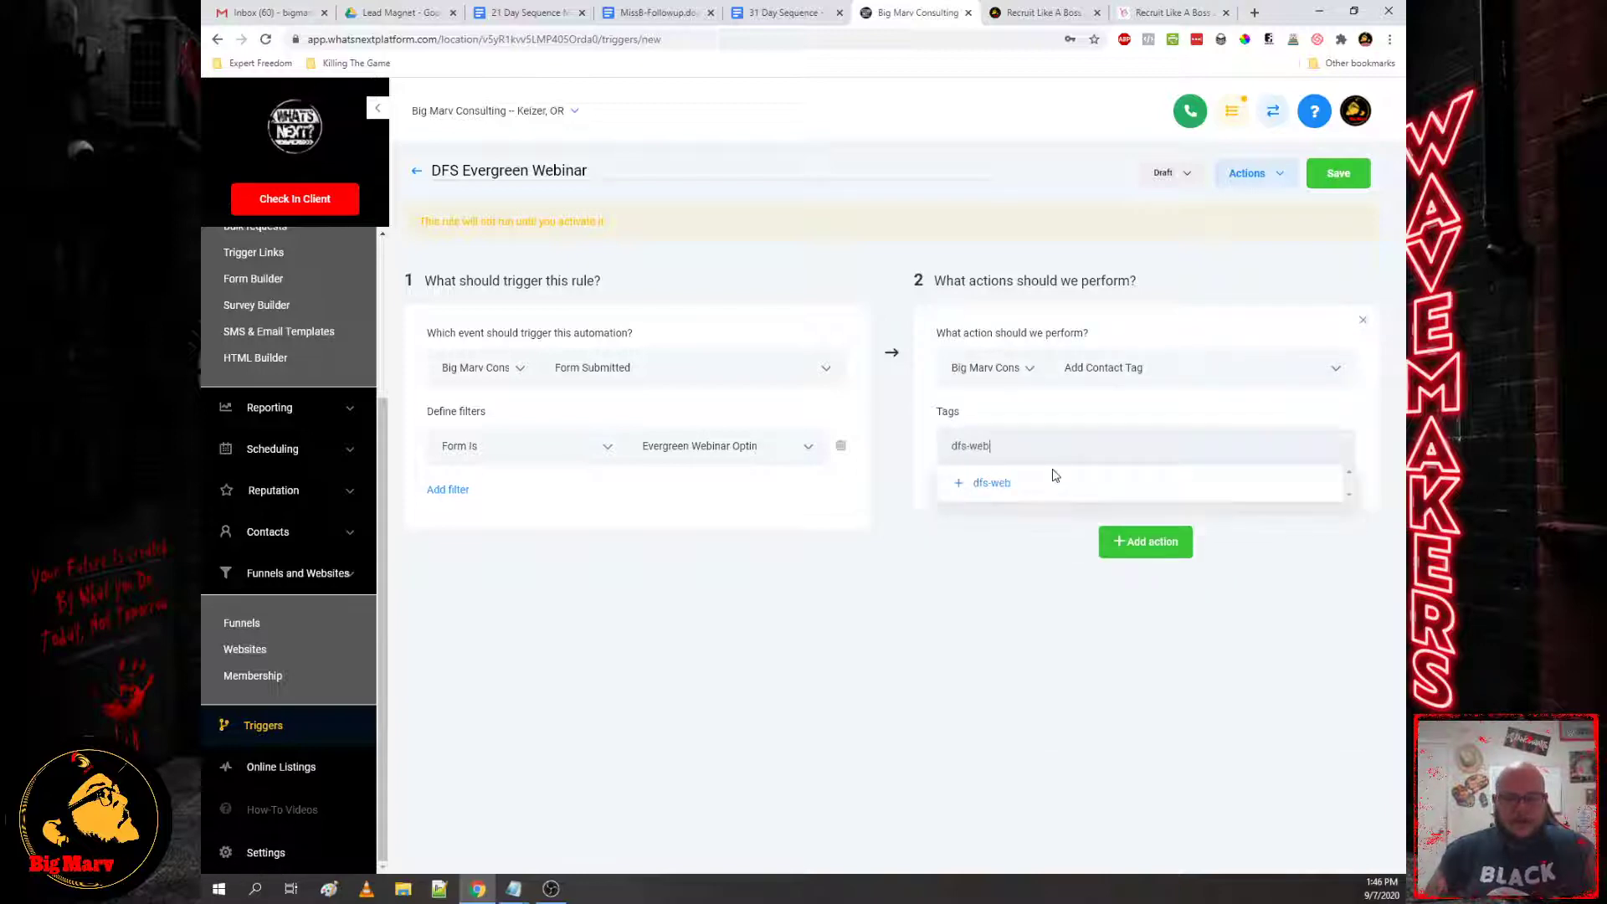
pyautogui.write('inar-')
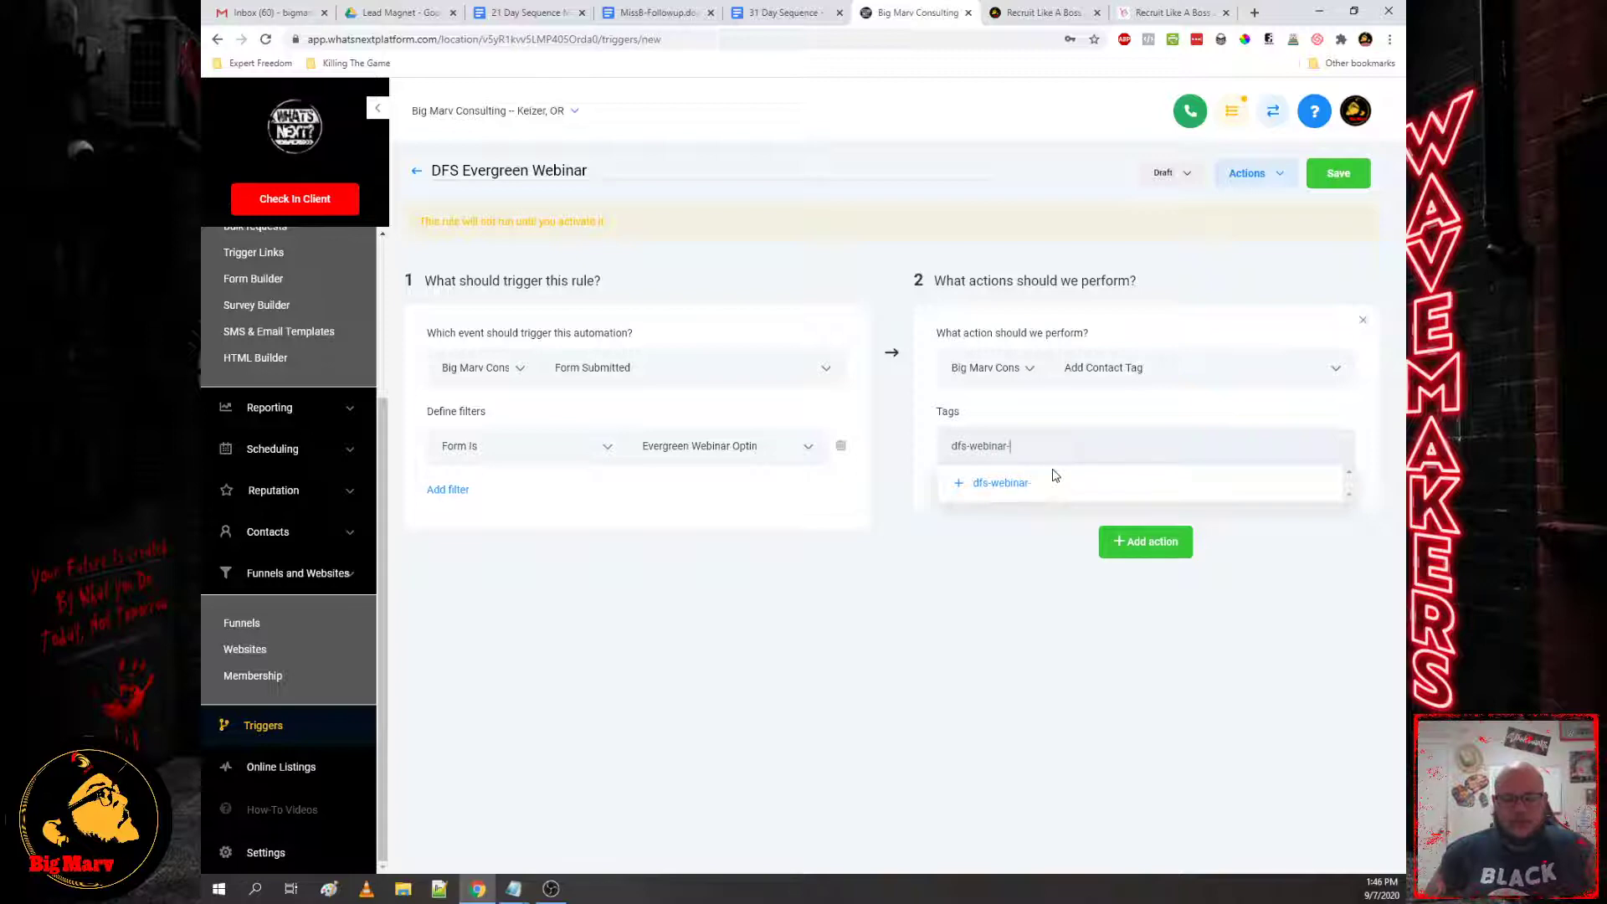
pyautogui.write('optin')
pyautogui.press('Return')
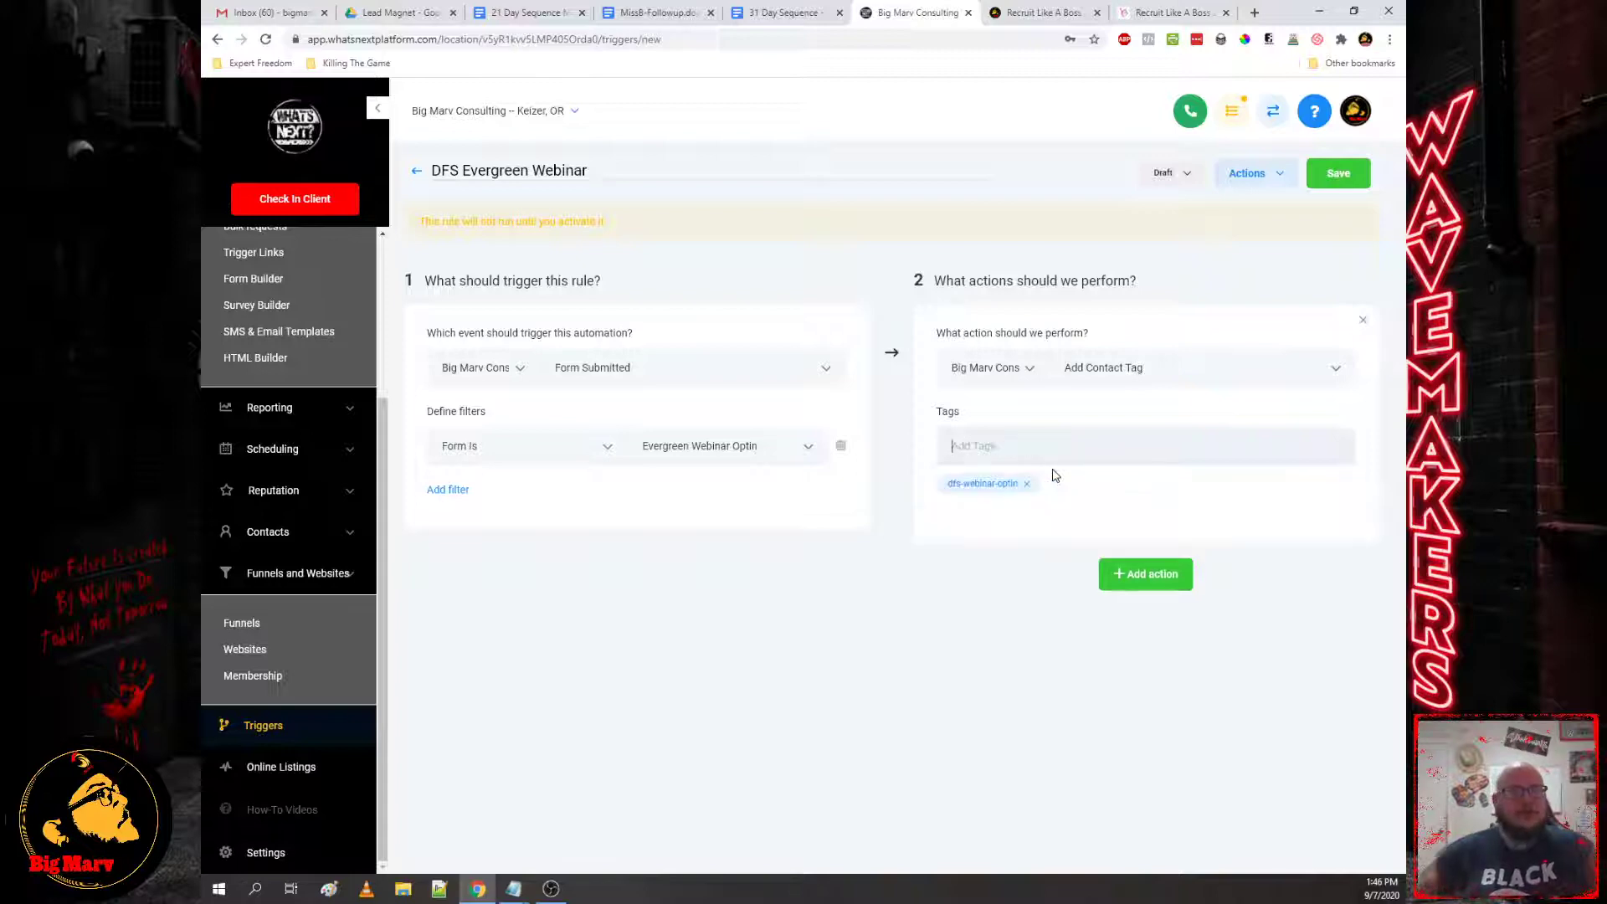
# Step: Review the evergreen webinar action checklist in Notepad, then add a second action
pyautogui.click(513, 889)
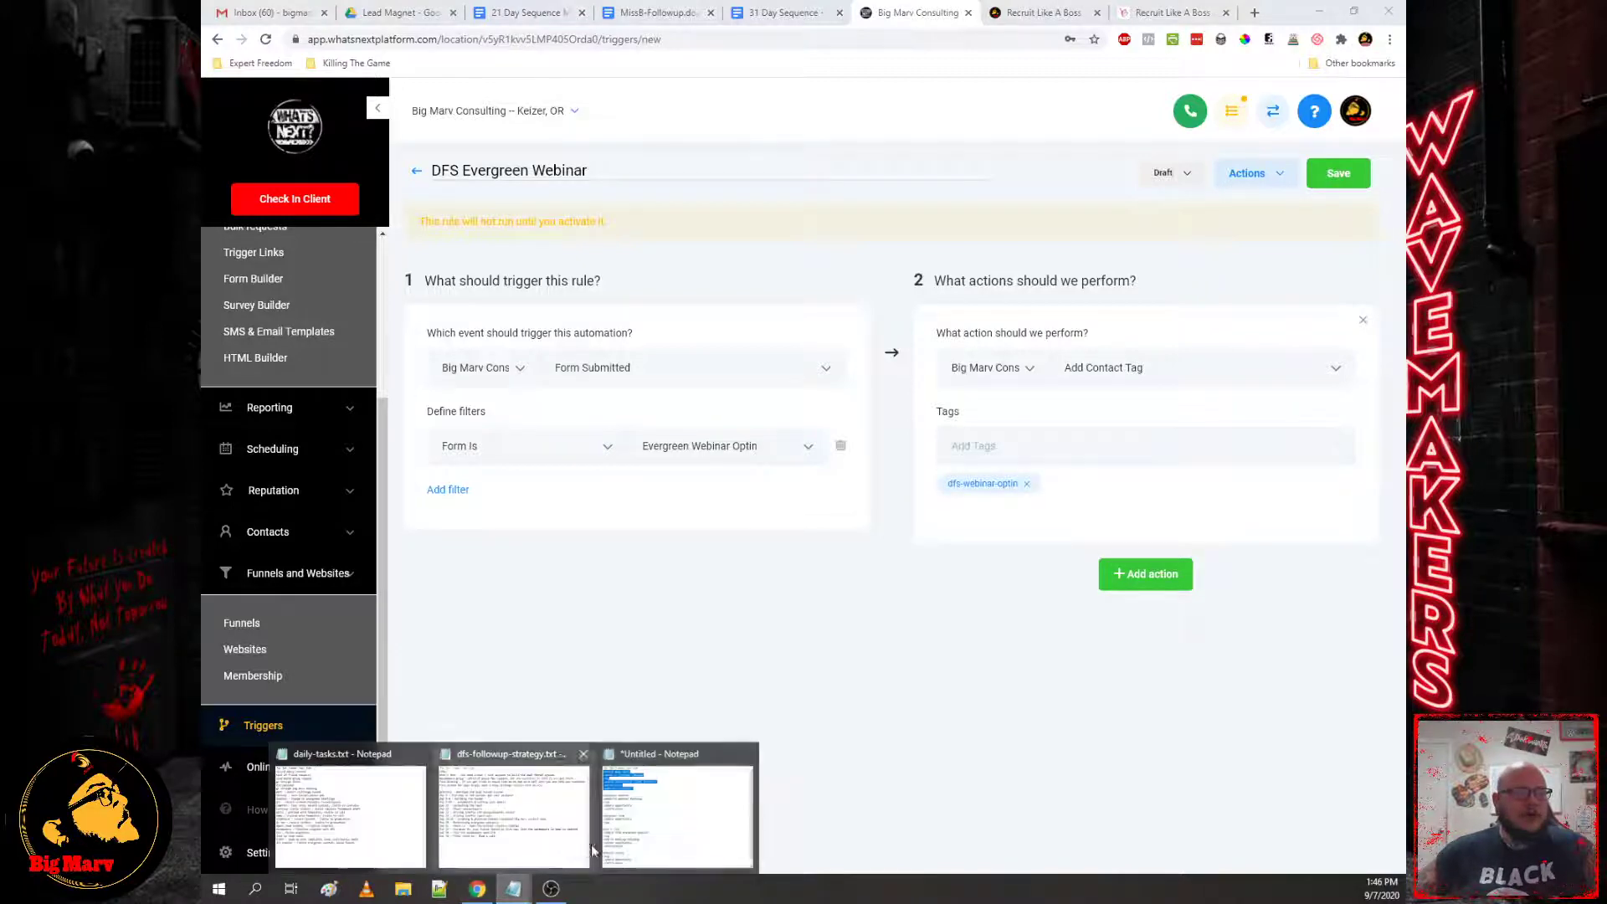
pyautogui.click(623, 838)
pyautogui.click(649, 385)
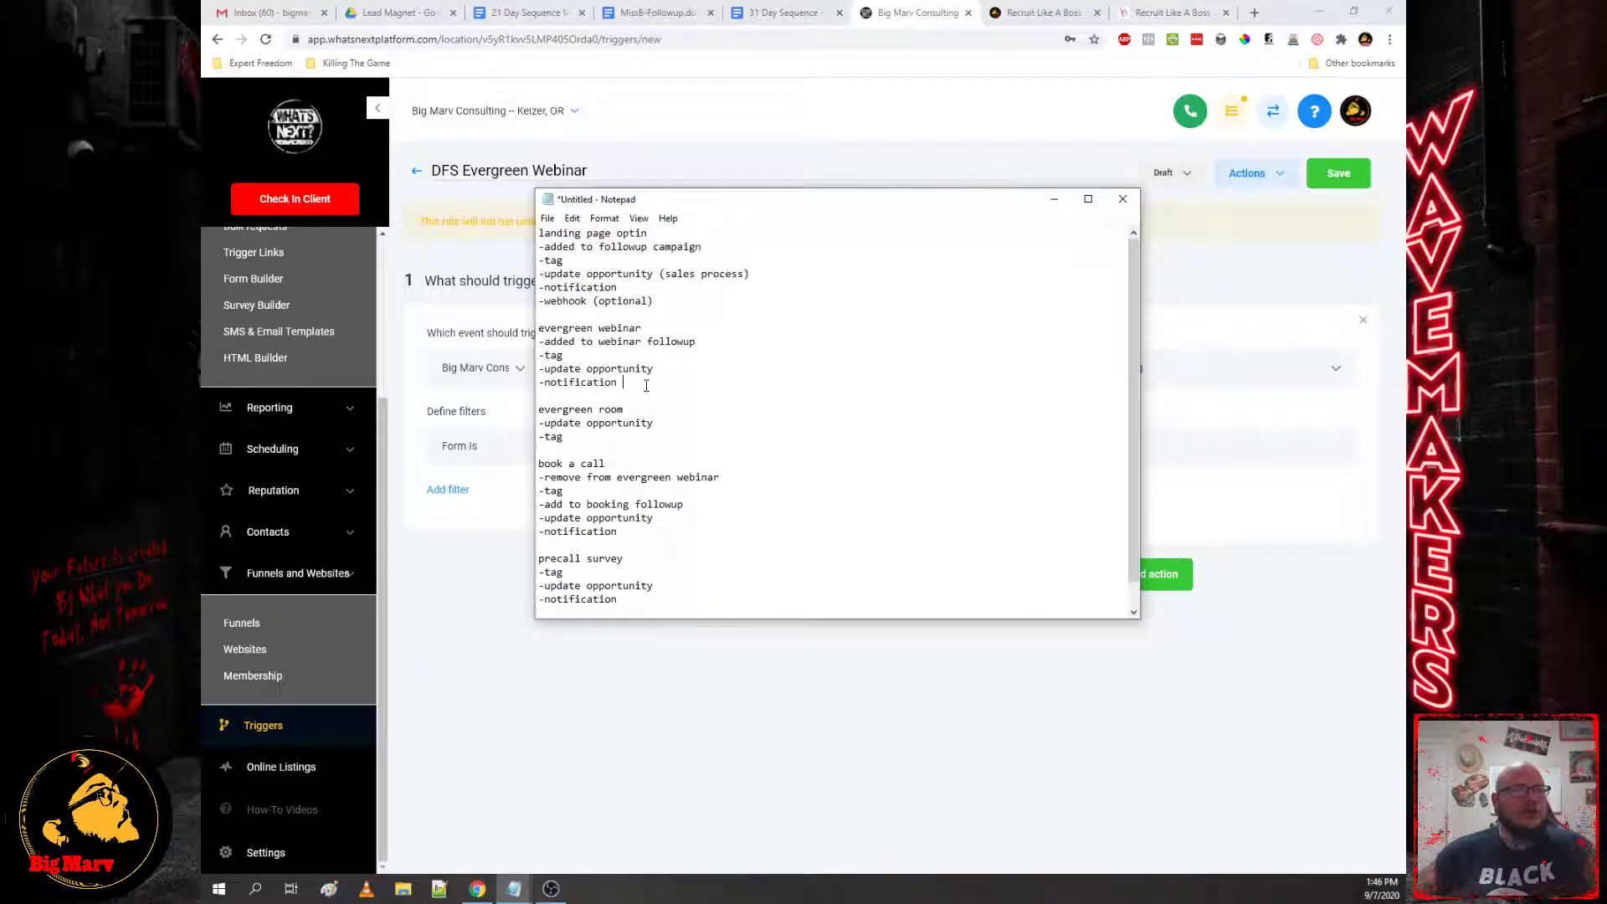
pyautogui.moveTo(638, 384); pyautogui.dragTo(536, 339)
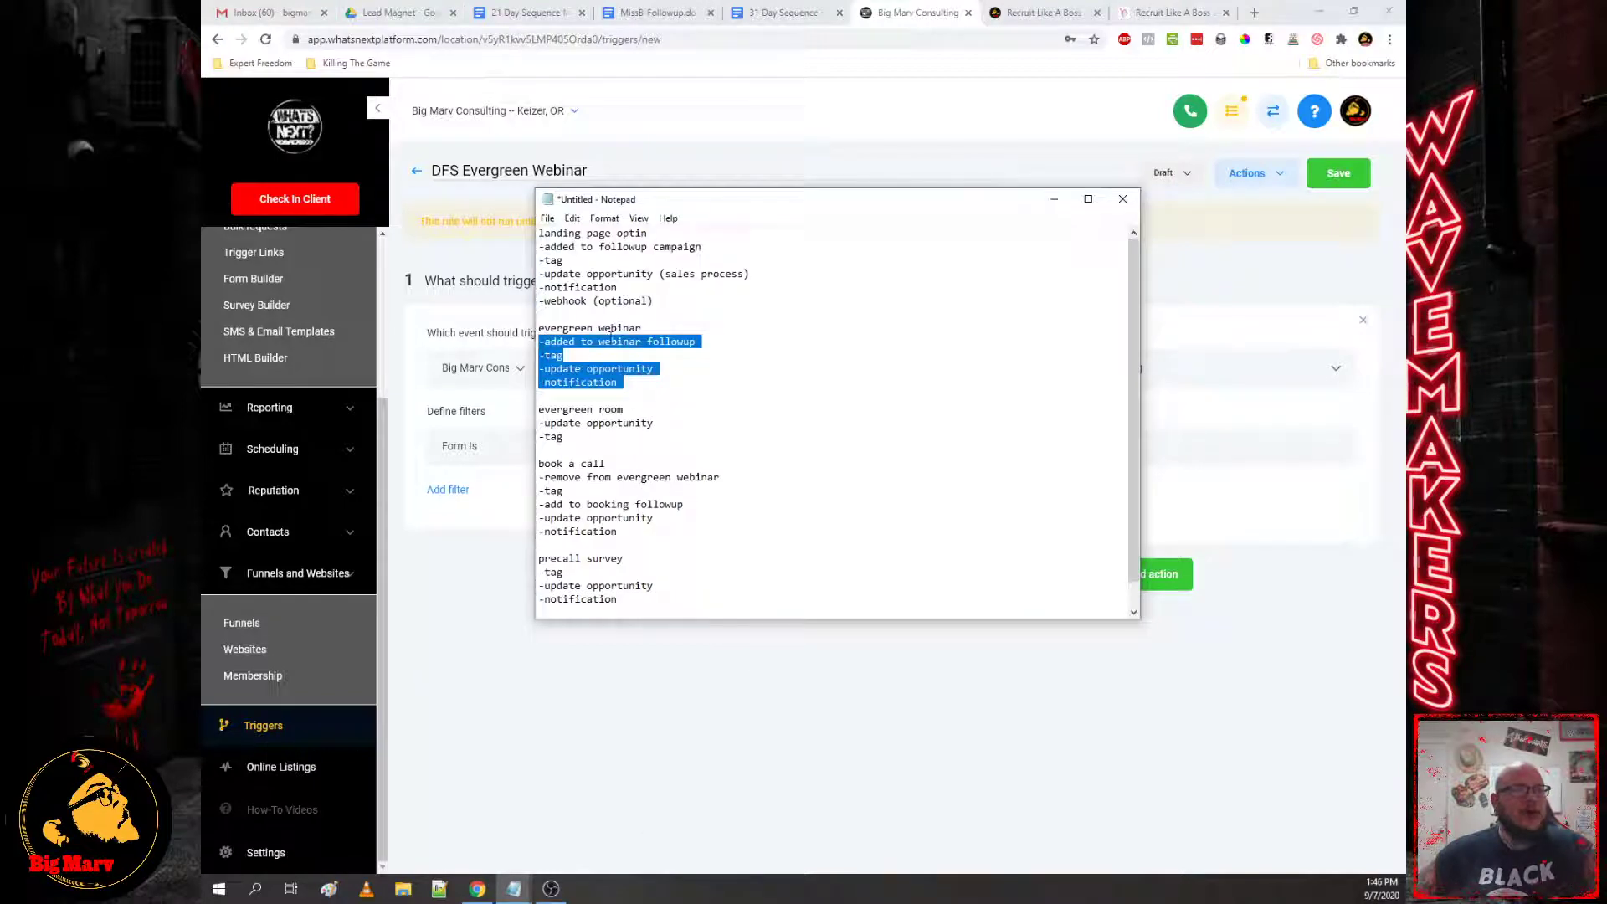
pyautogui.click(1165, 576)
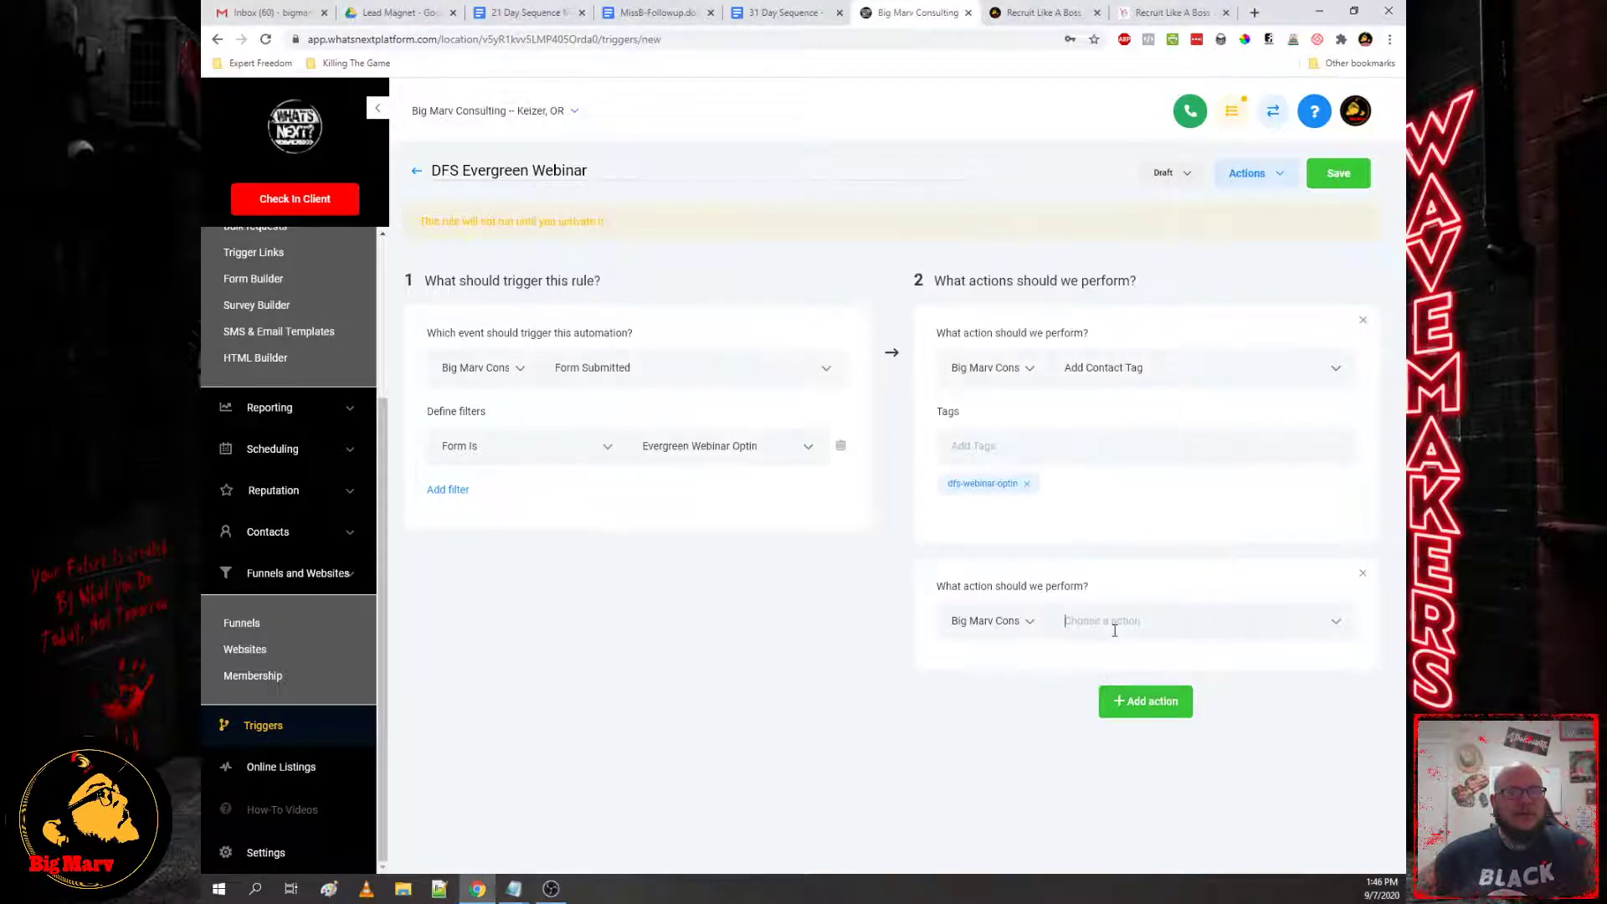
# Step: Set the second action to Add to campaign with PPP Webinar Evergreen, then add a third action
pyautogui.click(1115, 629)
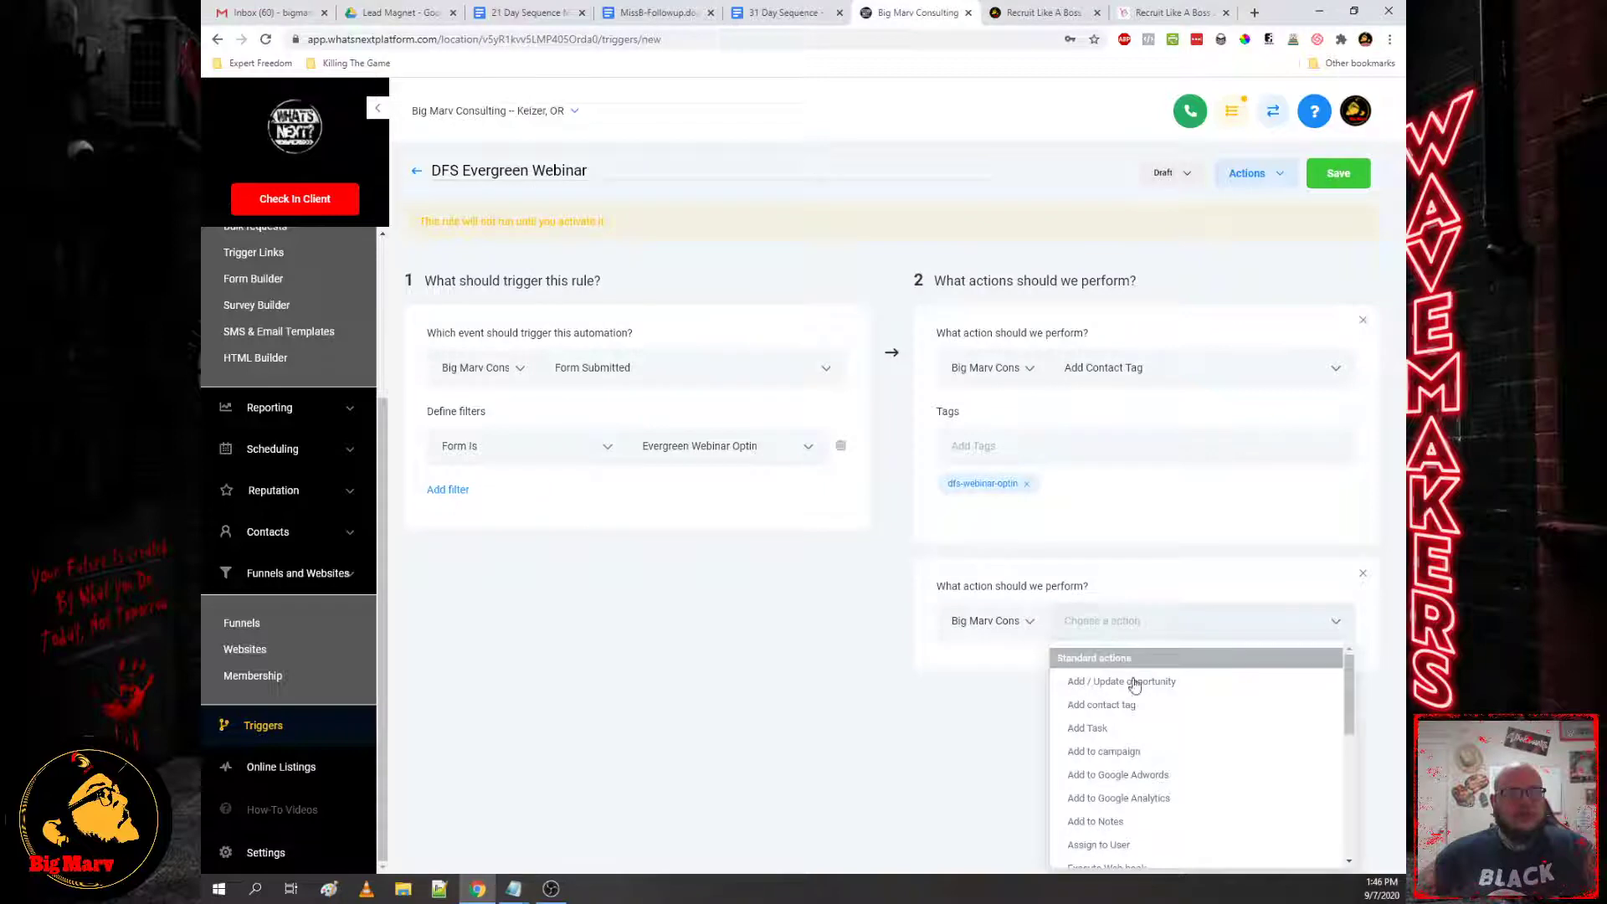
pyautogui.click(1107, 754)
pyautogui.click(1005, 676)
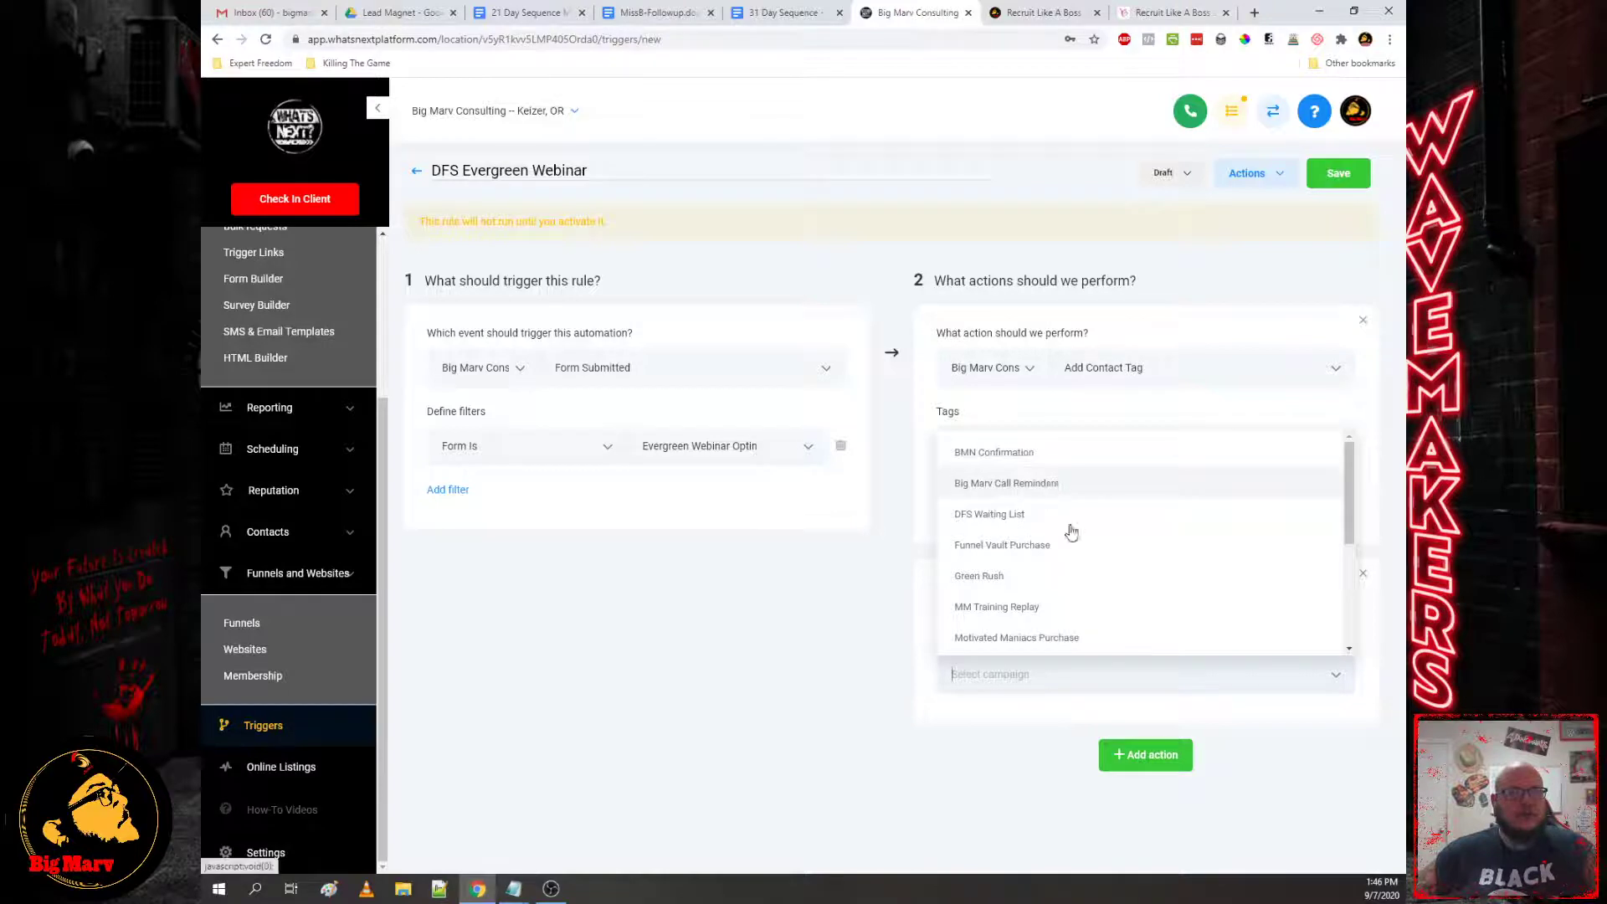
pyautogui.scroll(-5, 1071, 533)
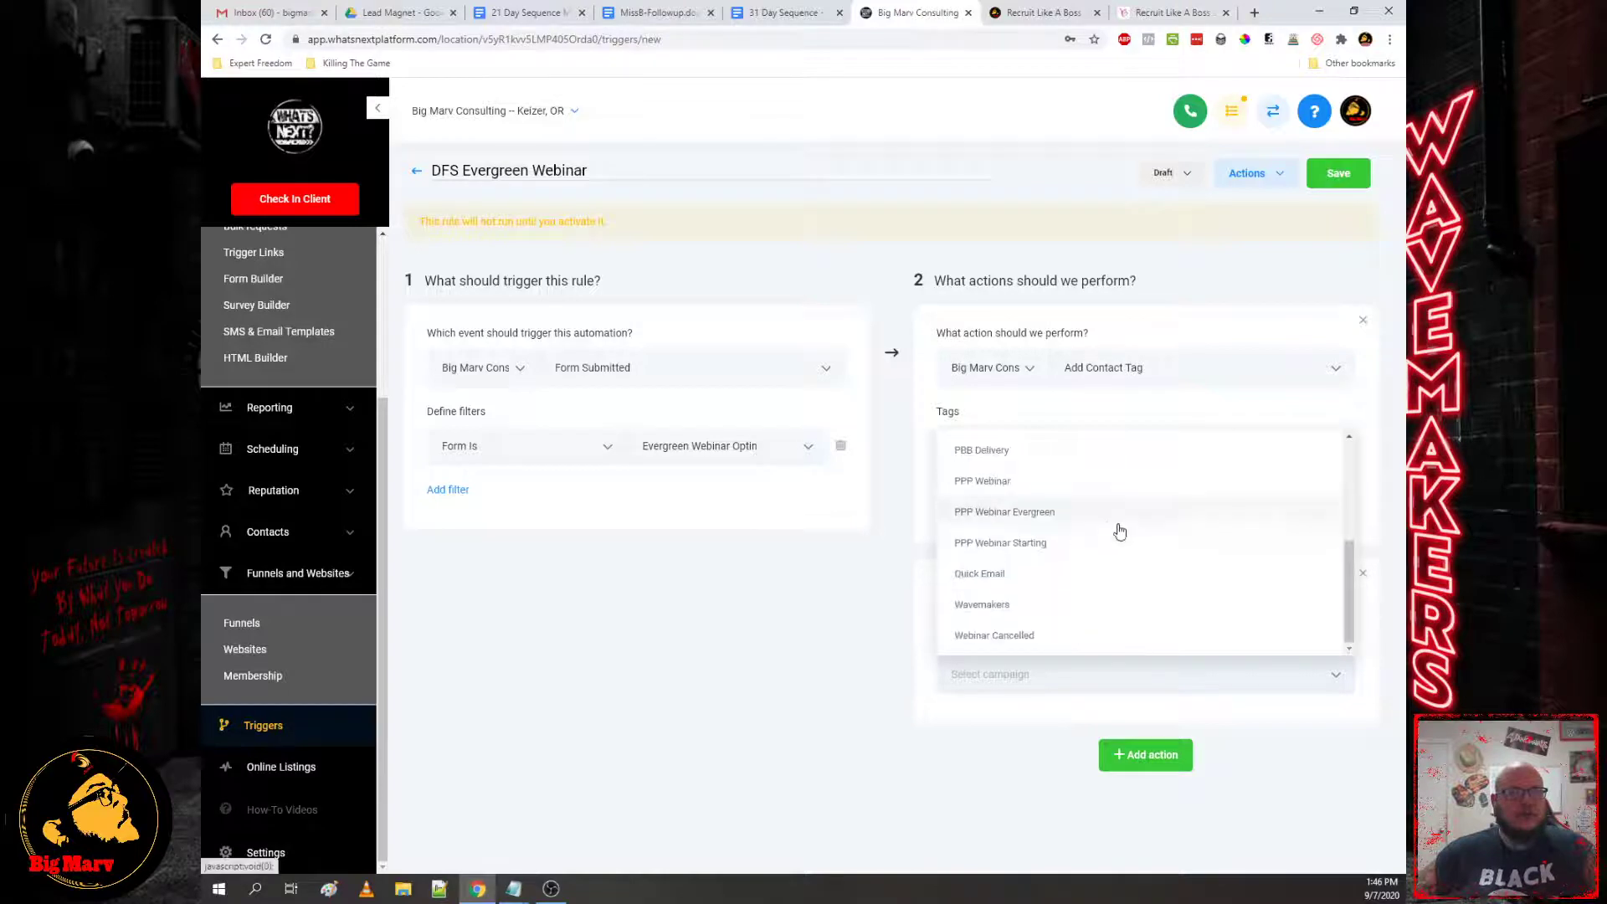
pyautogui.click(999, 514)
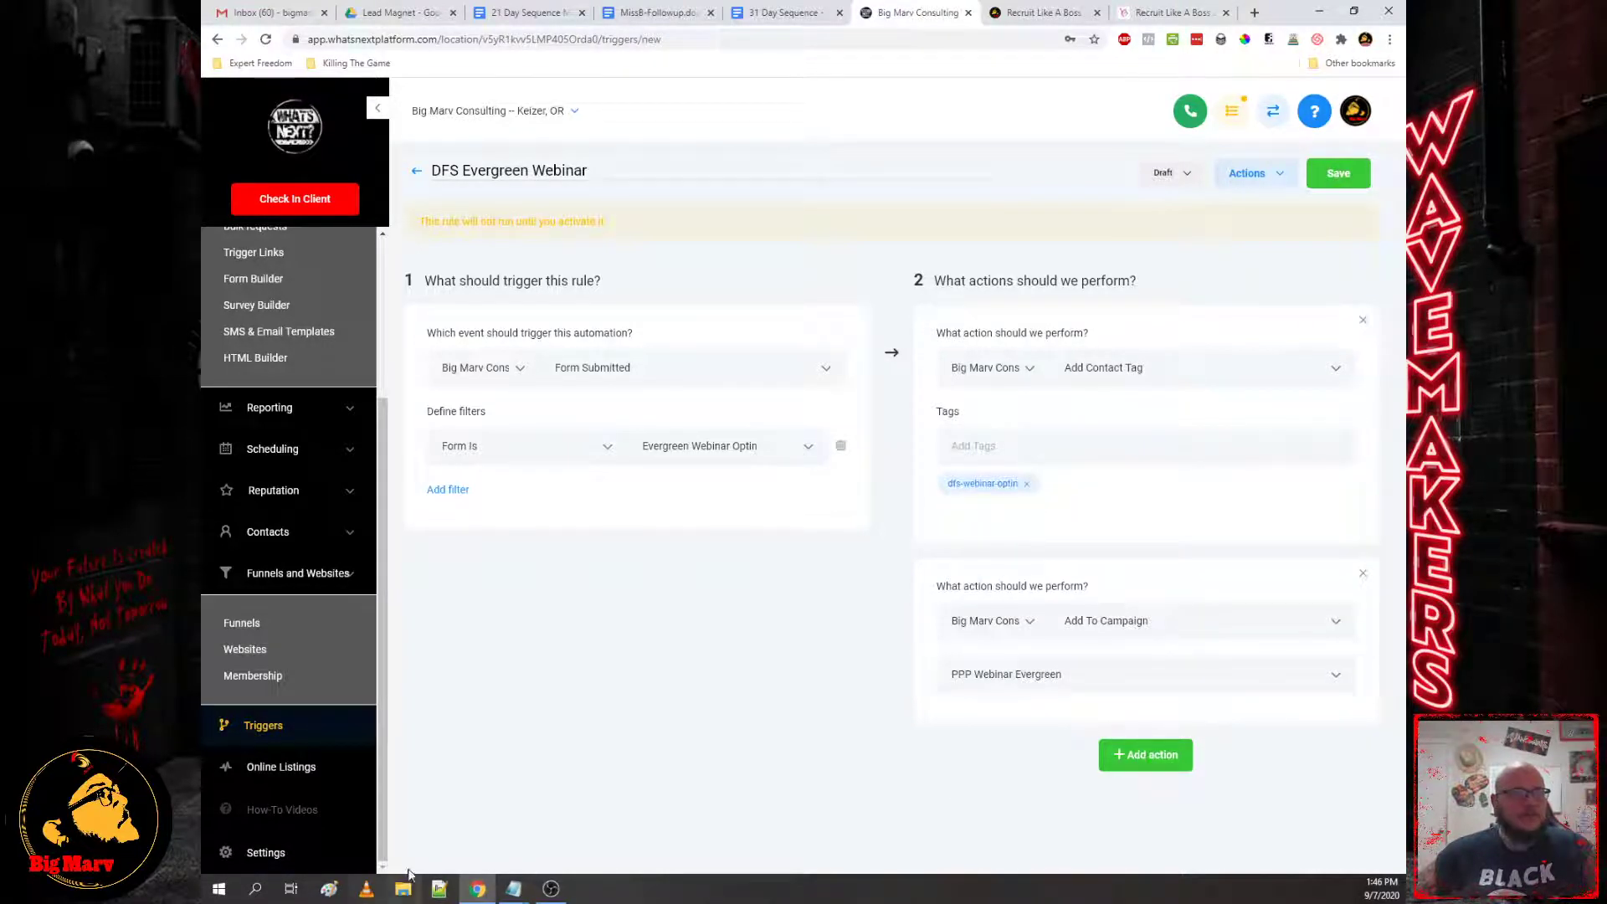
pyautogui.moveTo(514, 889)
pyautogui.moveTo(697, 829)
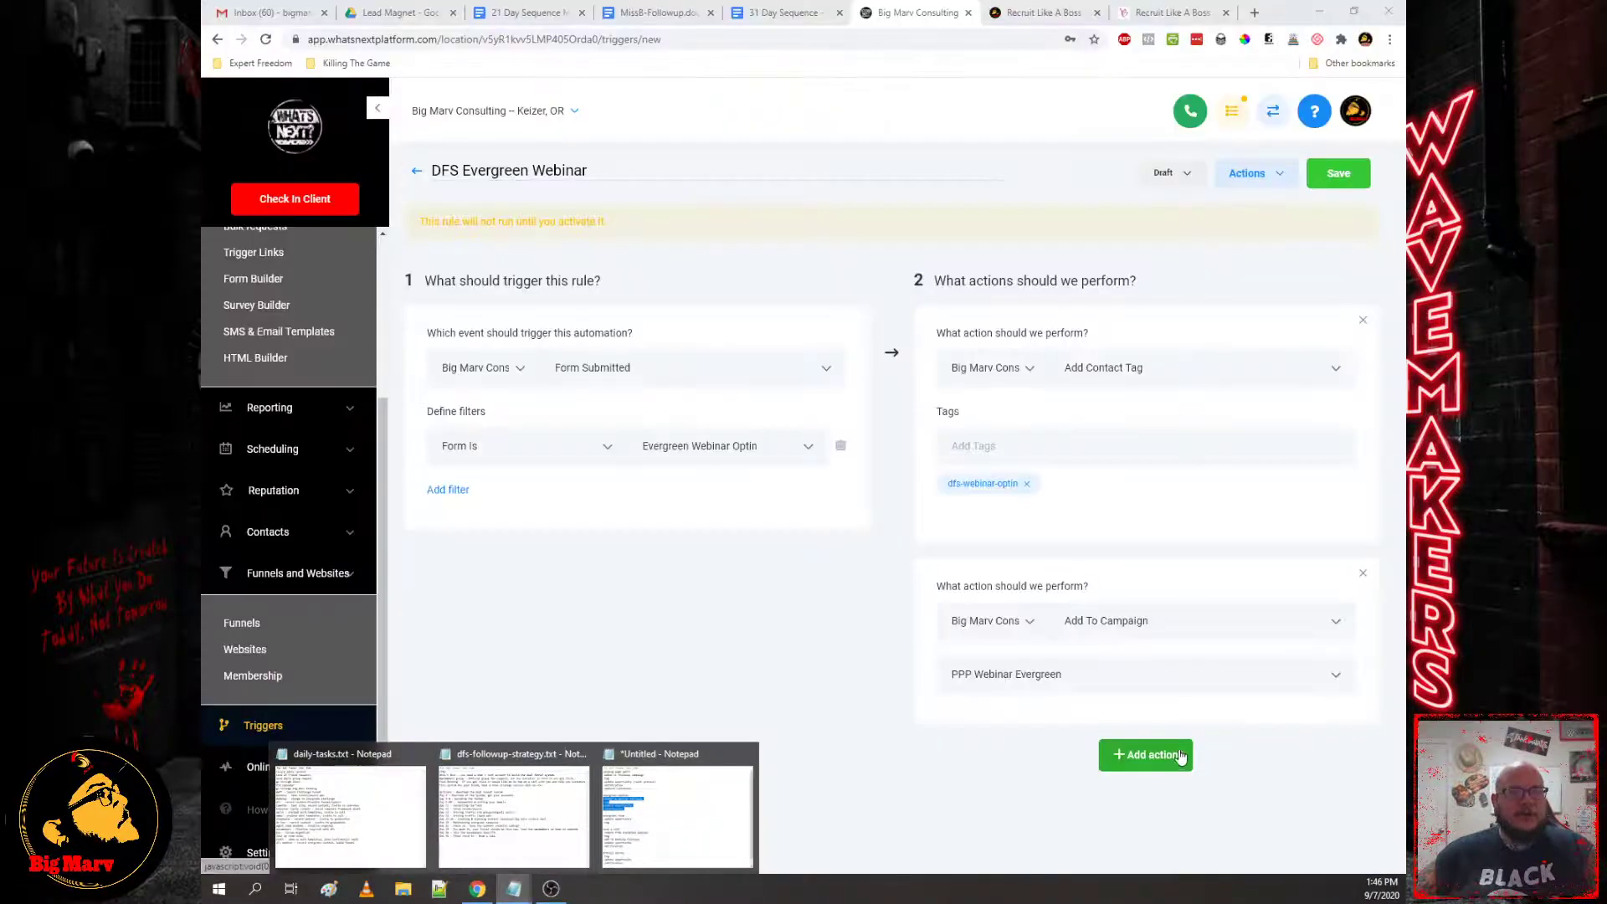
pyautogui.click(1114, 758)
# Step: Make the third action add an opportunity in Wavemaker's Experience at stage Opted For Masterclass Training
pyautogui.scroll(-1, 1219, 701)
pyautogui.click(1162, 730)
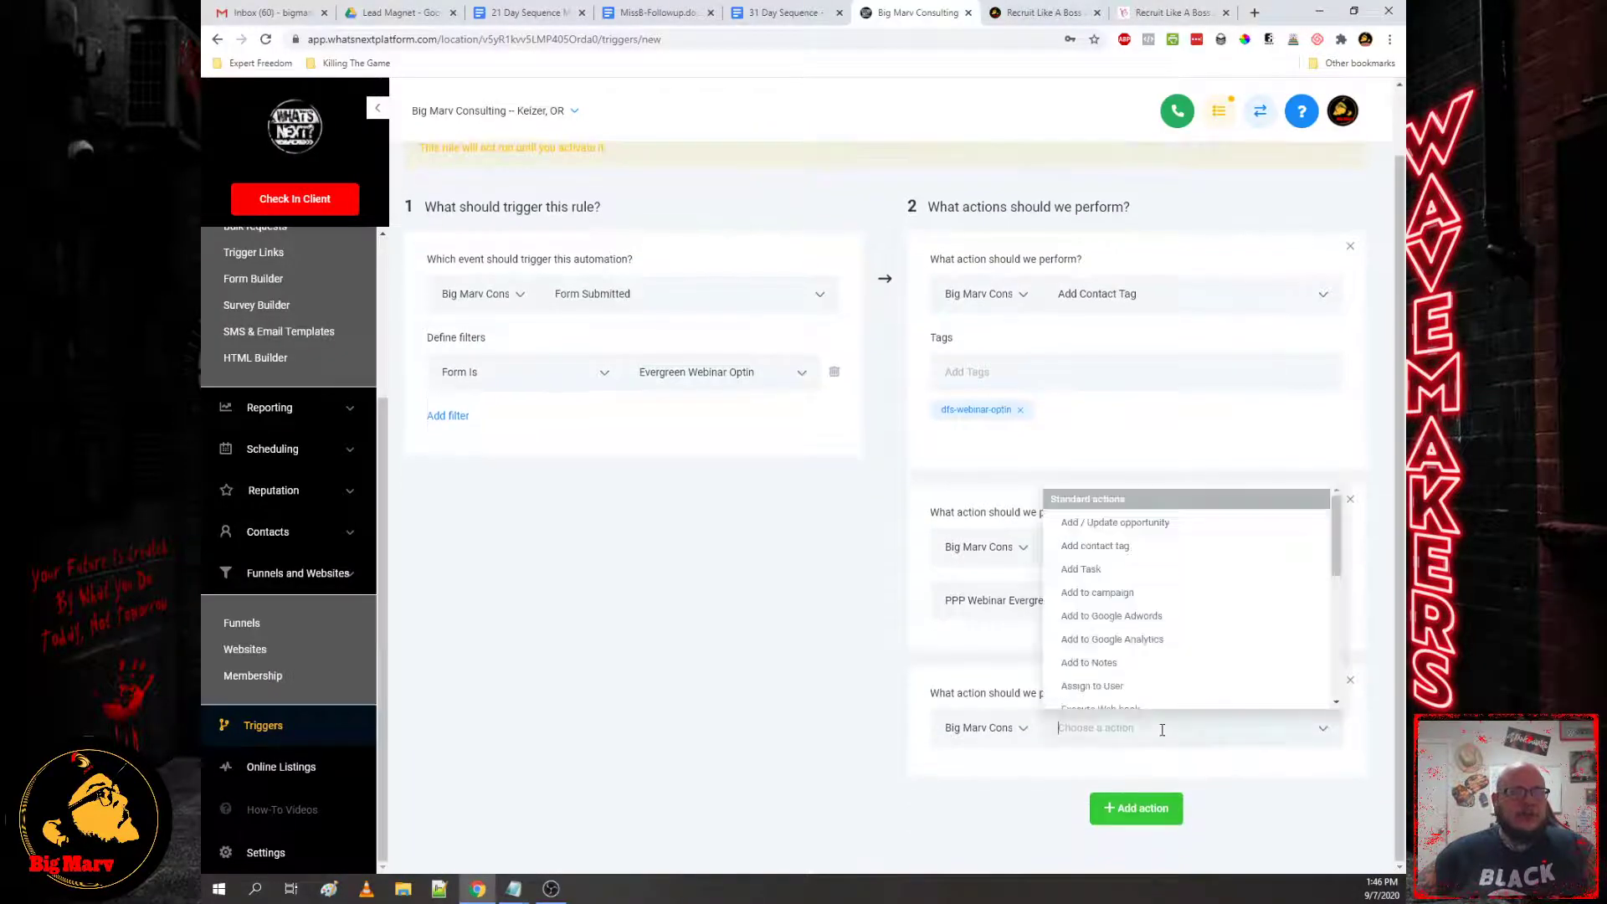
pyautogui.click(1123, 524)
pyautogui.scroll(-4, 997, 542)
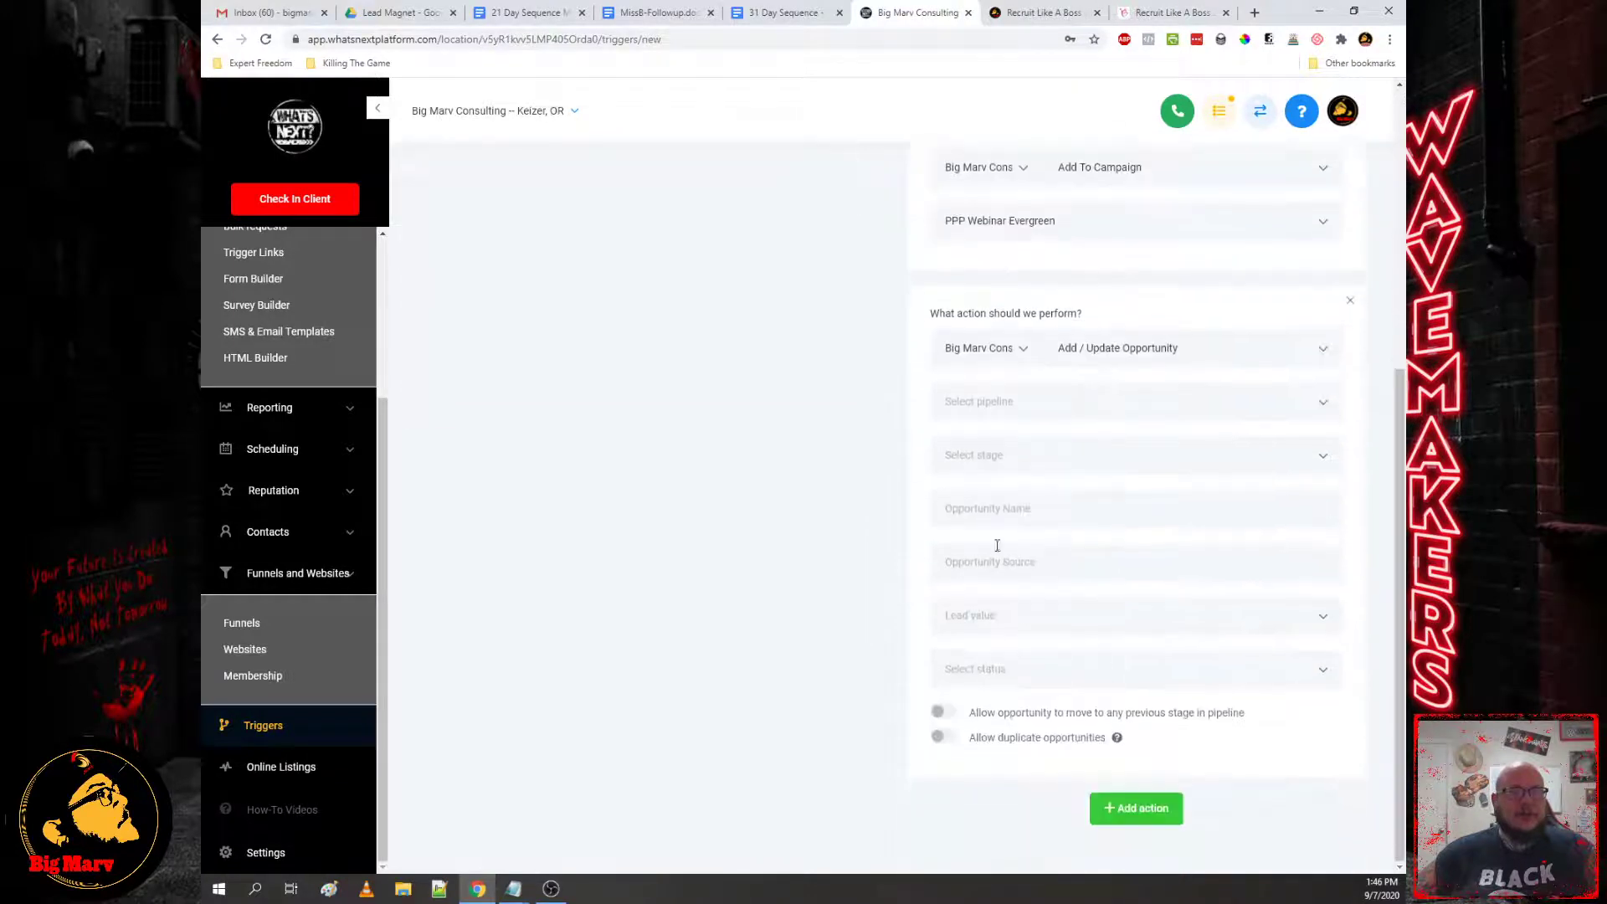
pyautogui.click(984, 400)
pyautogui.click(989, 446)
pyautogui.click(987, 455)
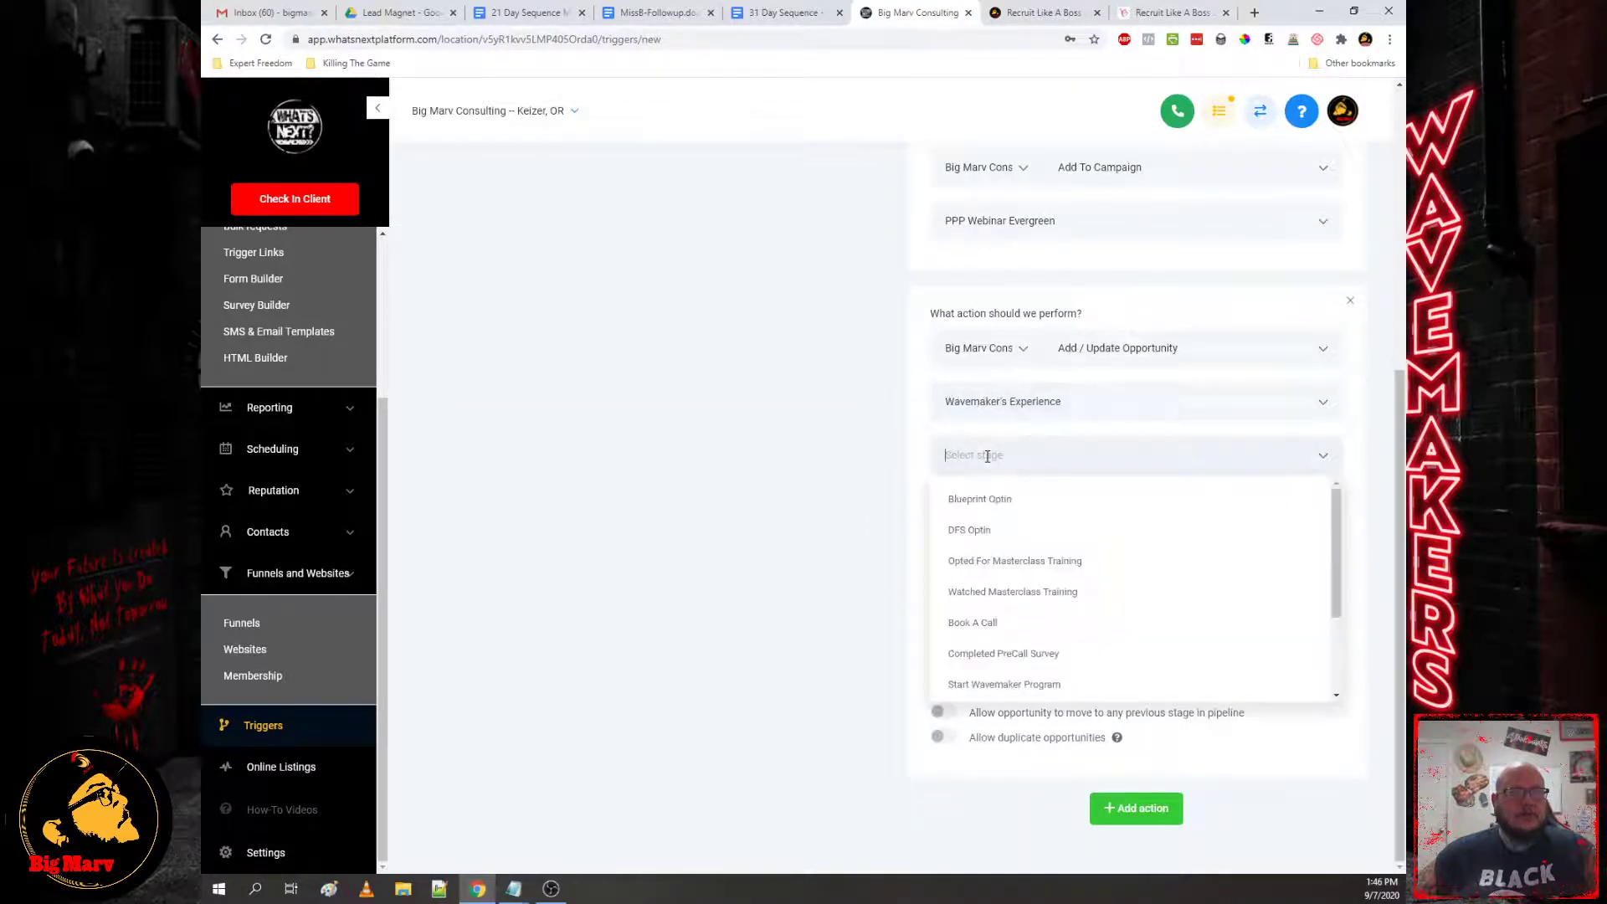
pyautogui.click(1069, 568)
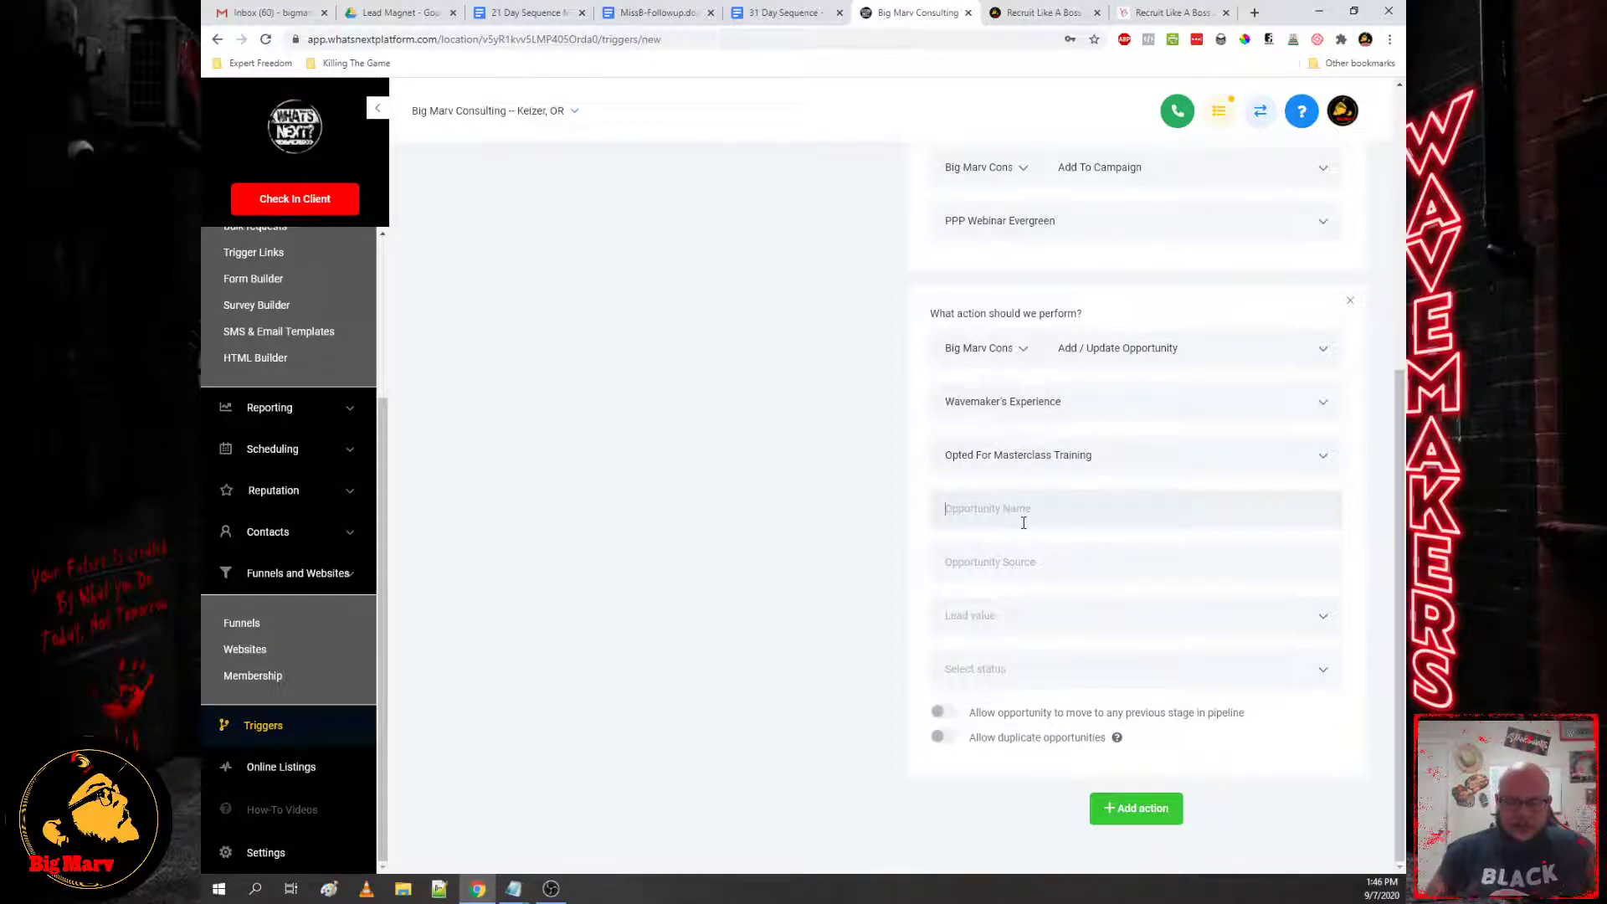
# Step: Name the opportunity '{{contact.name}} Opted For DFS Webinar', source Facebook, lead value 250, status Open
pyautogui.write('{{conta')
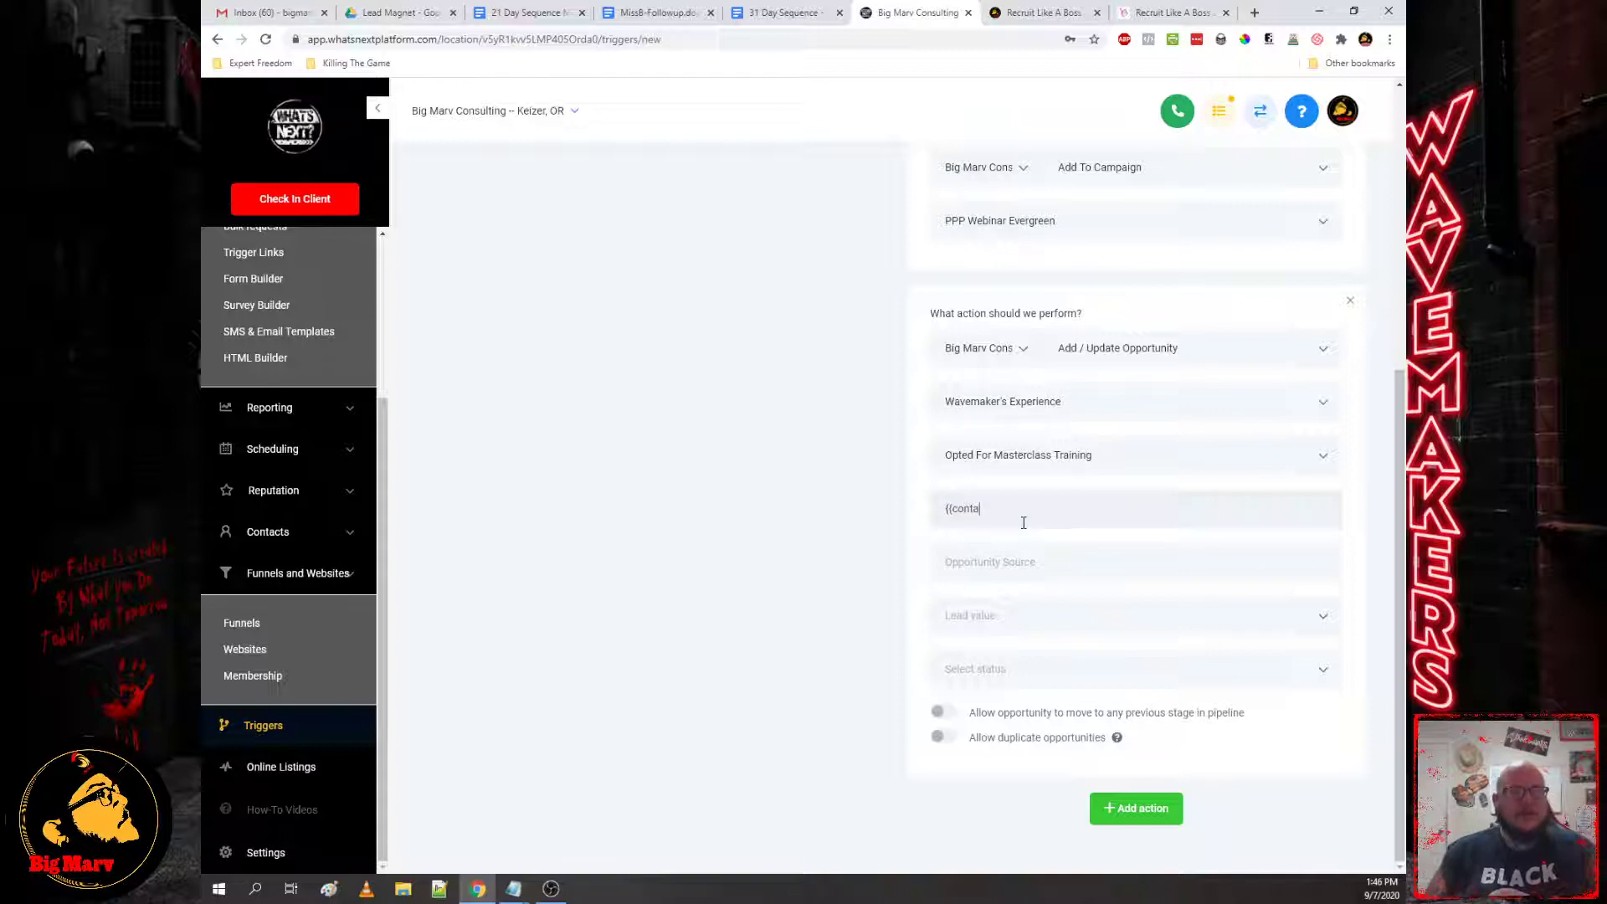
pyautogui.write('ct.name')
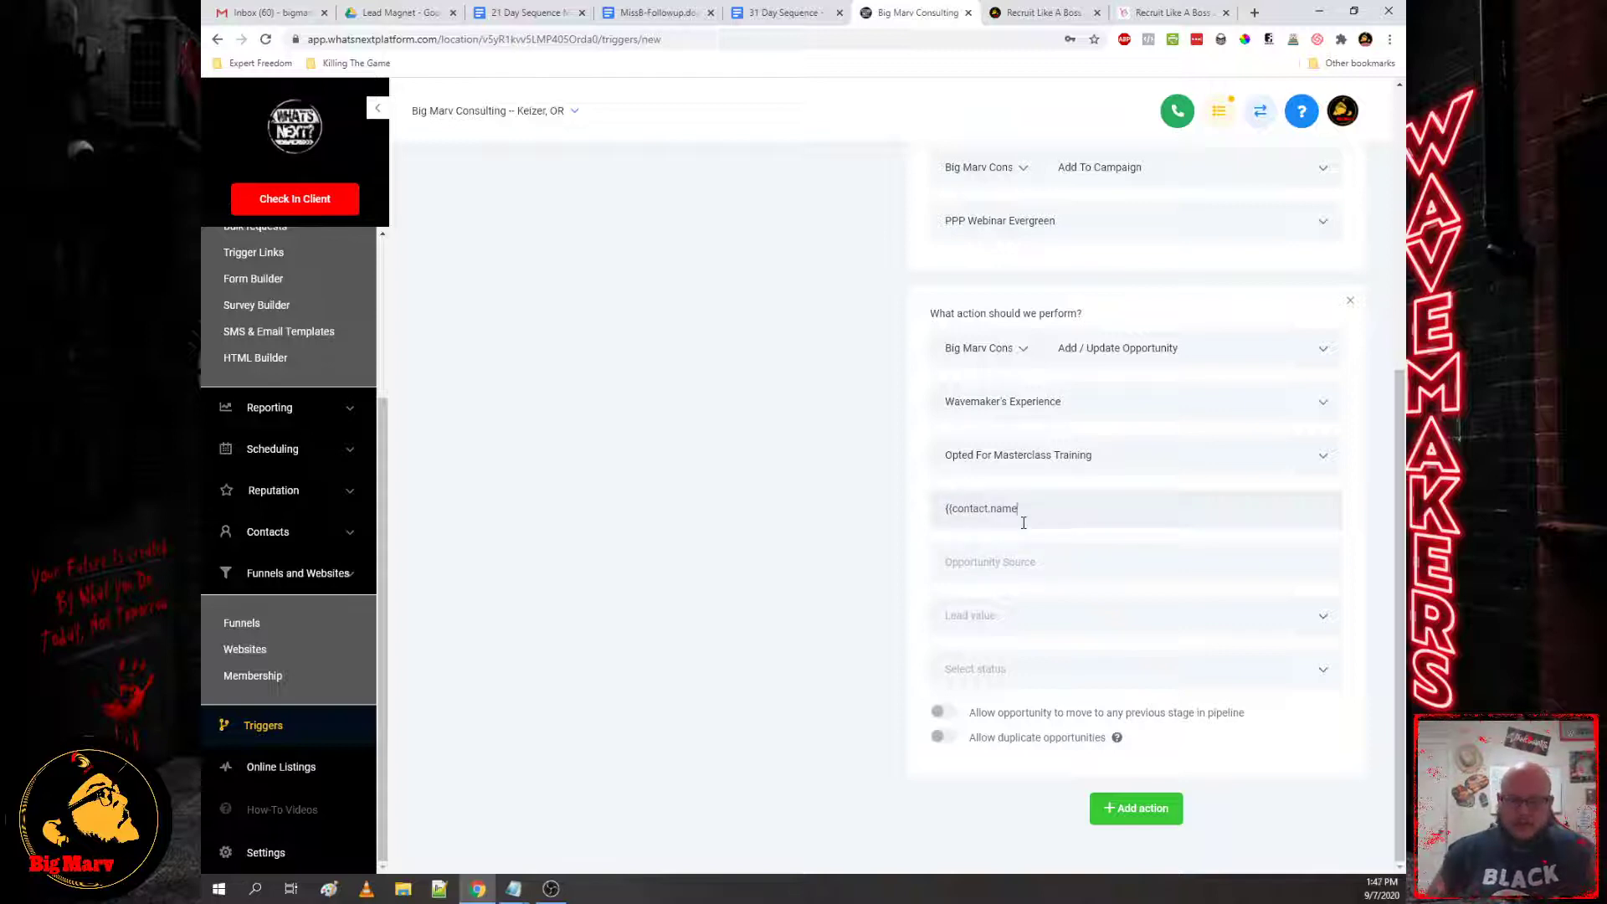
pyautogui.write('}} Opted For DFS Webinar')
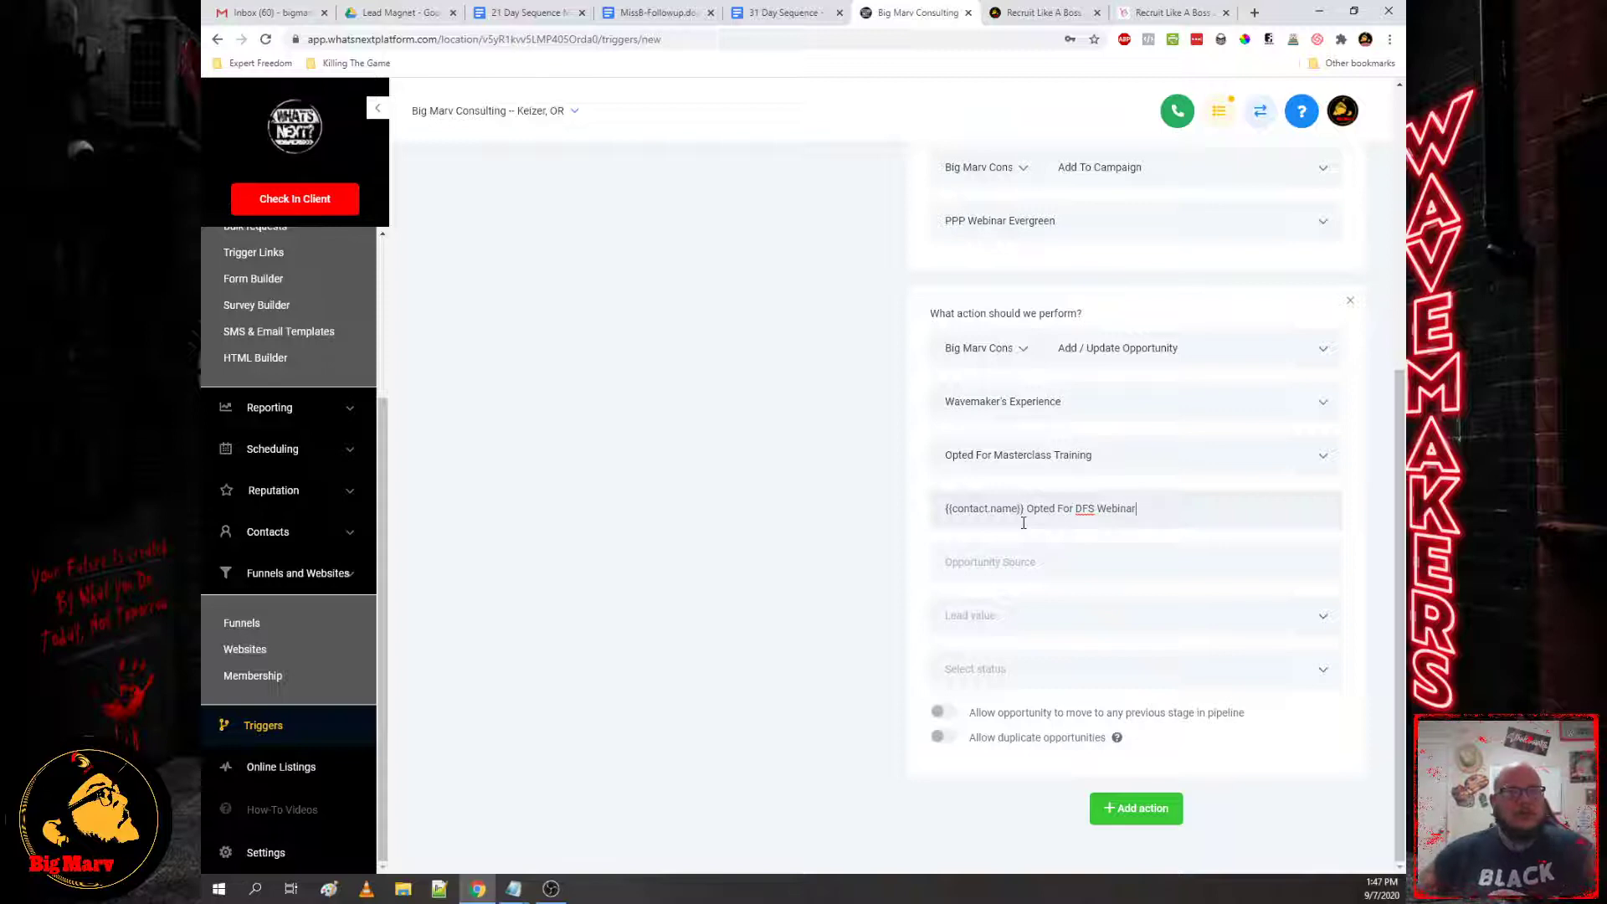
pyautogui.click(997, 563)
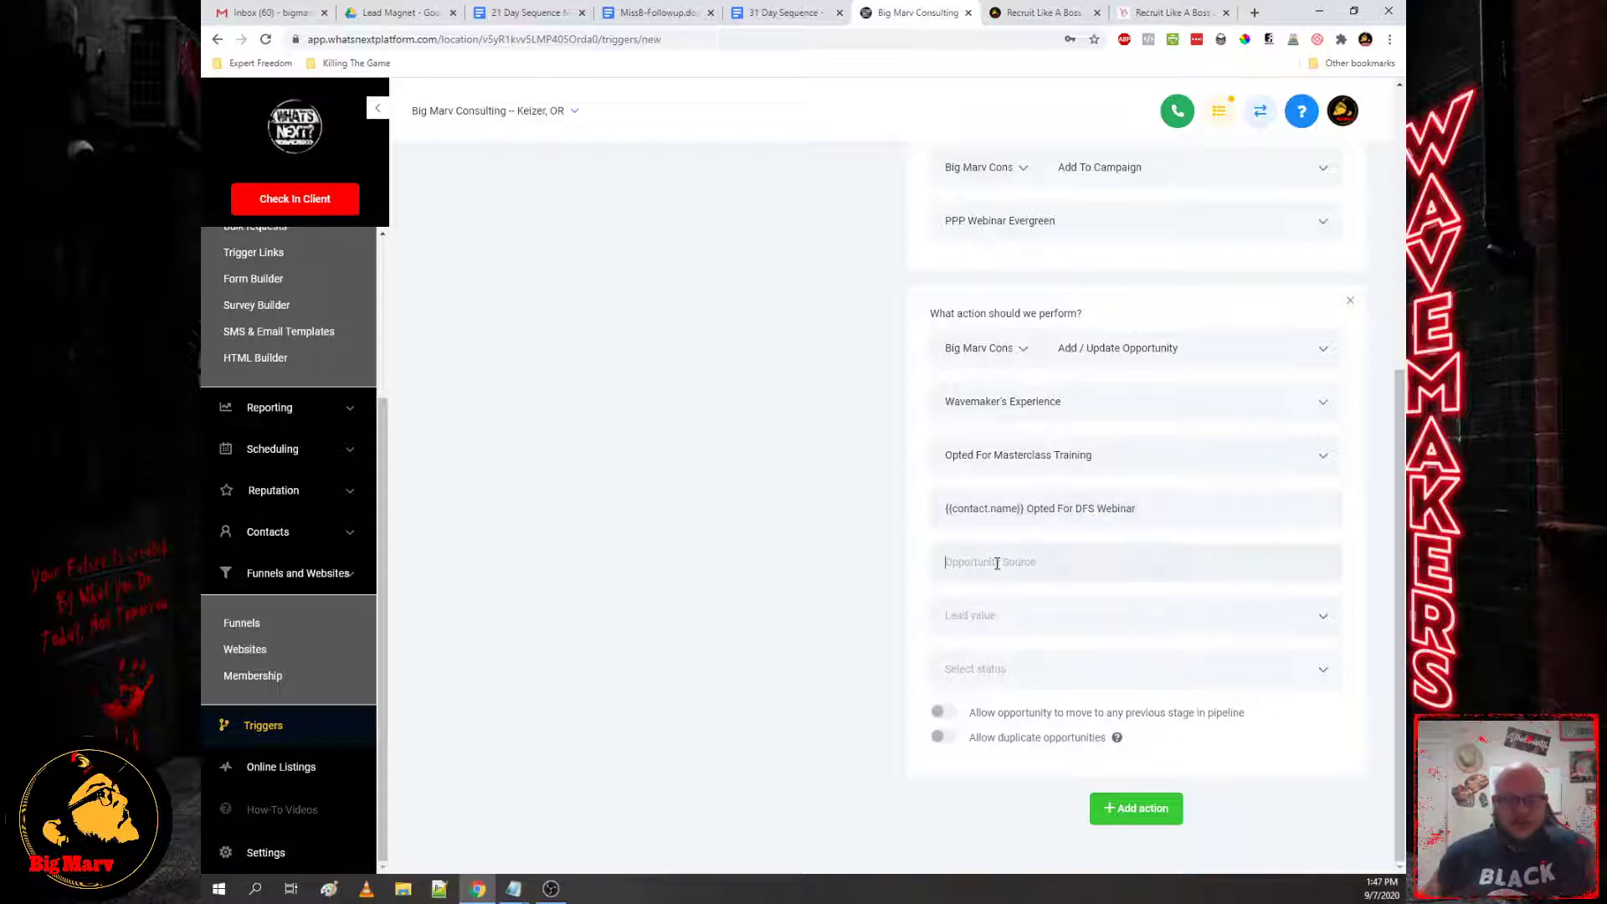
pyautogui.write('Faceboo')
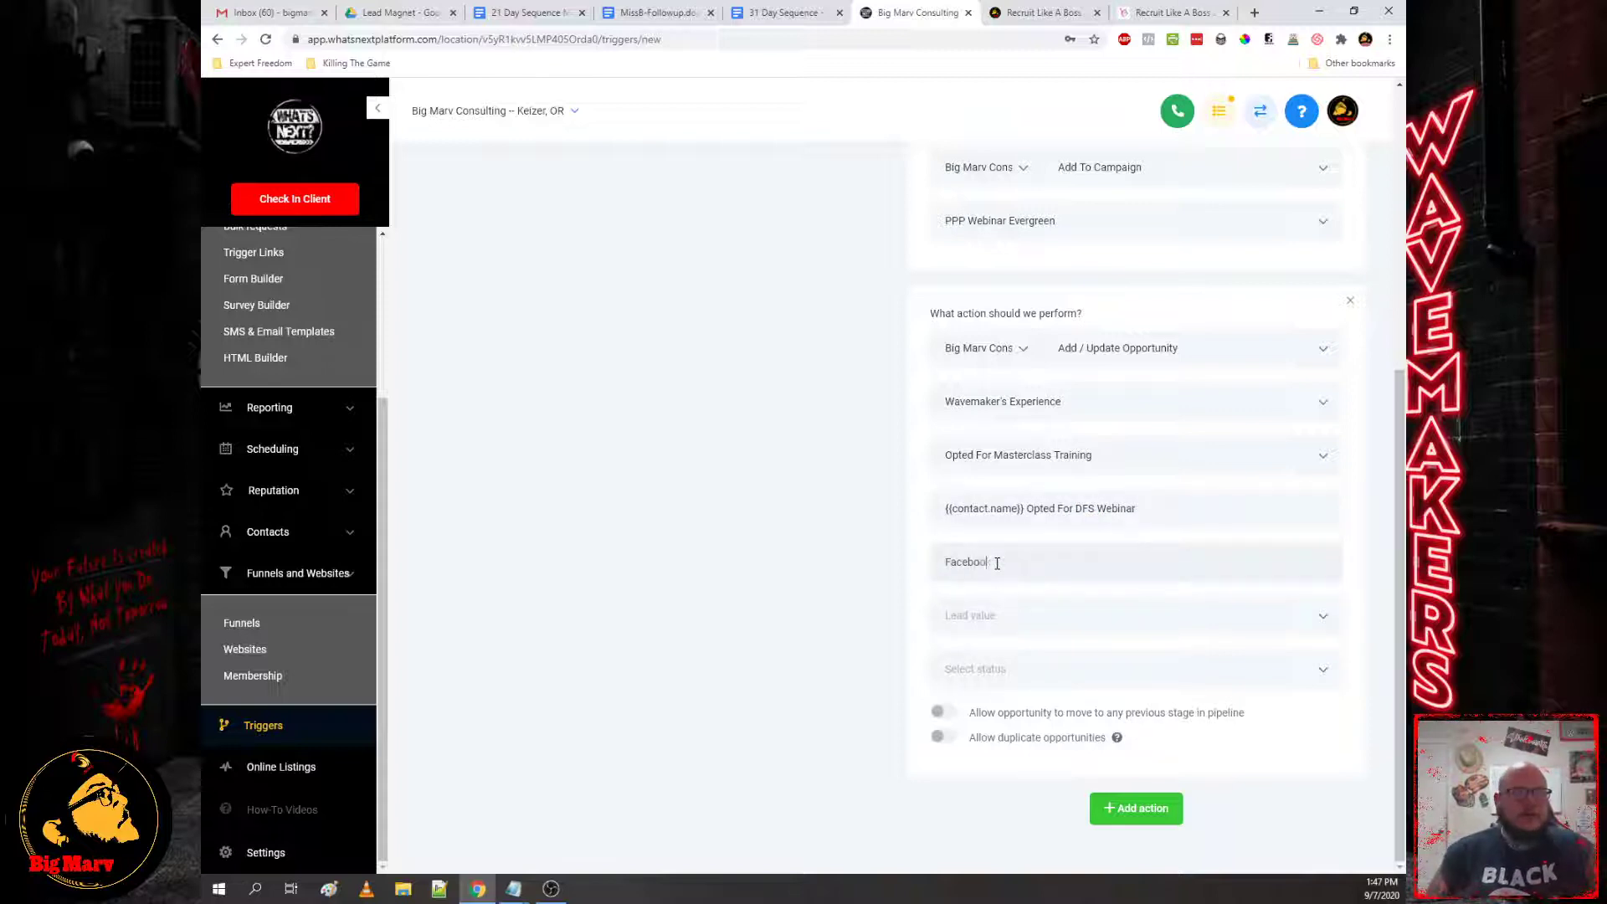
pyautogui.write('250')
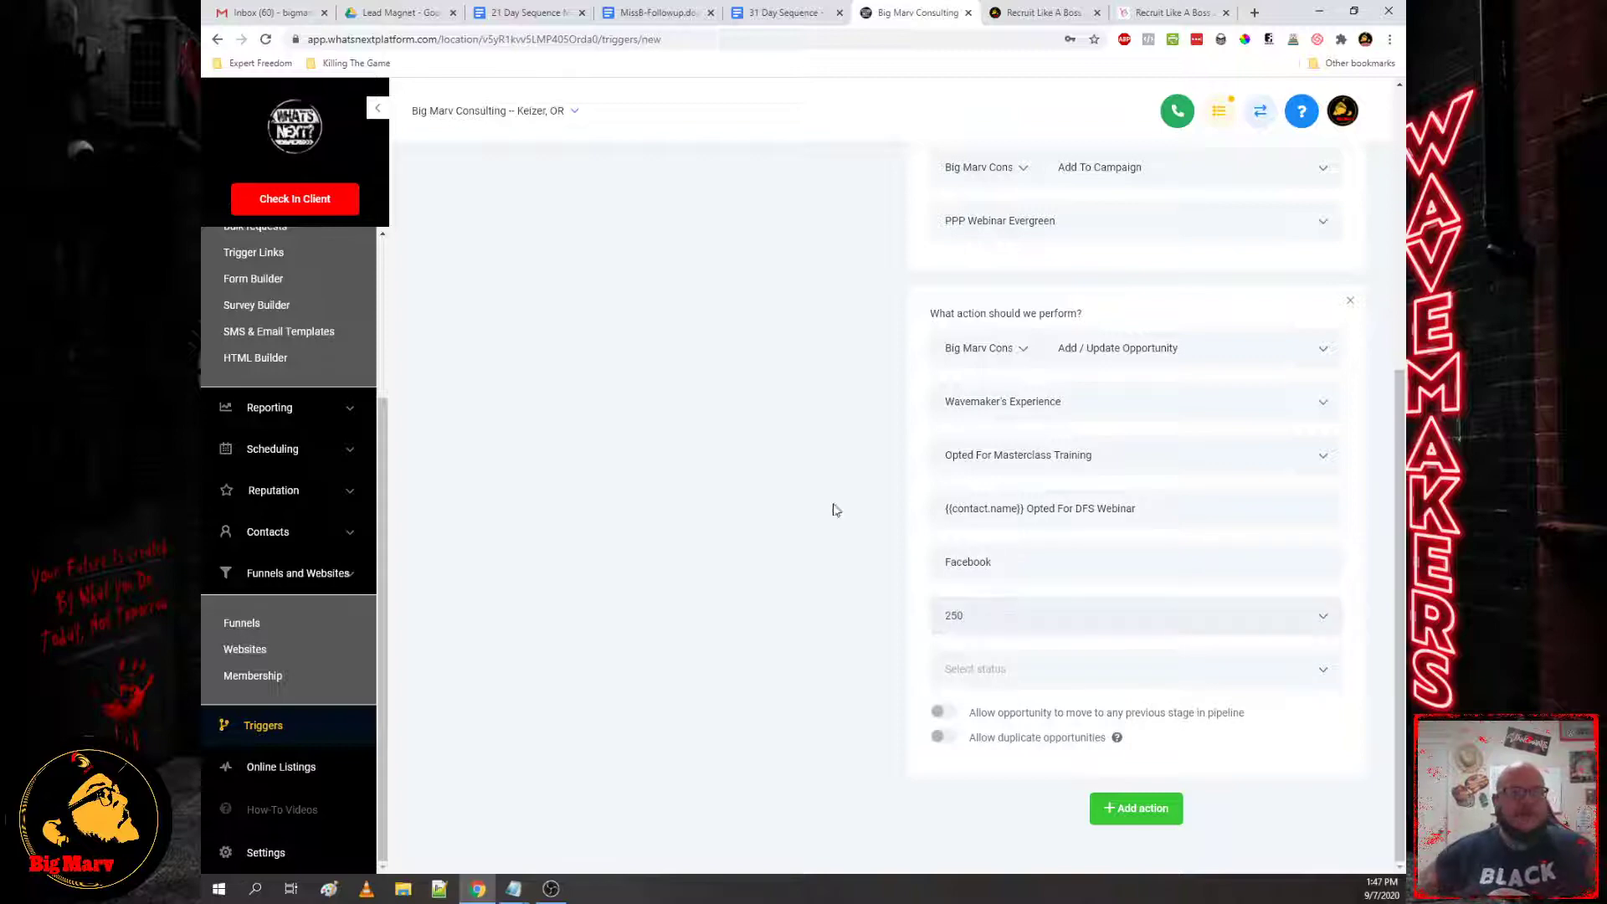
pyautogui.click(1006, 666)
pyautogui.click(954, 714)
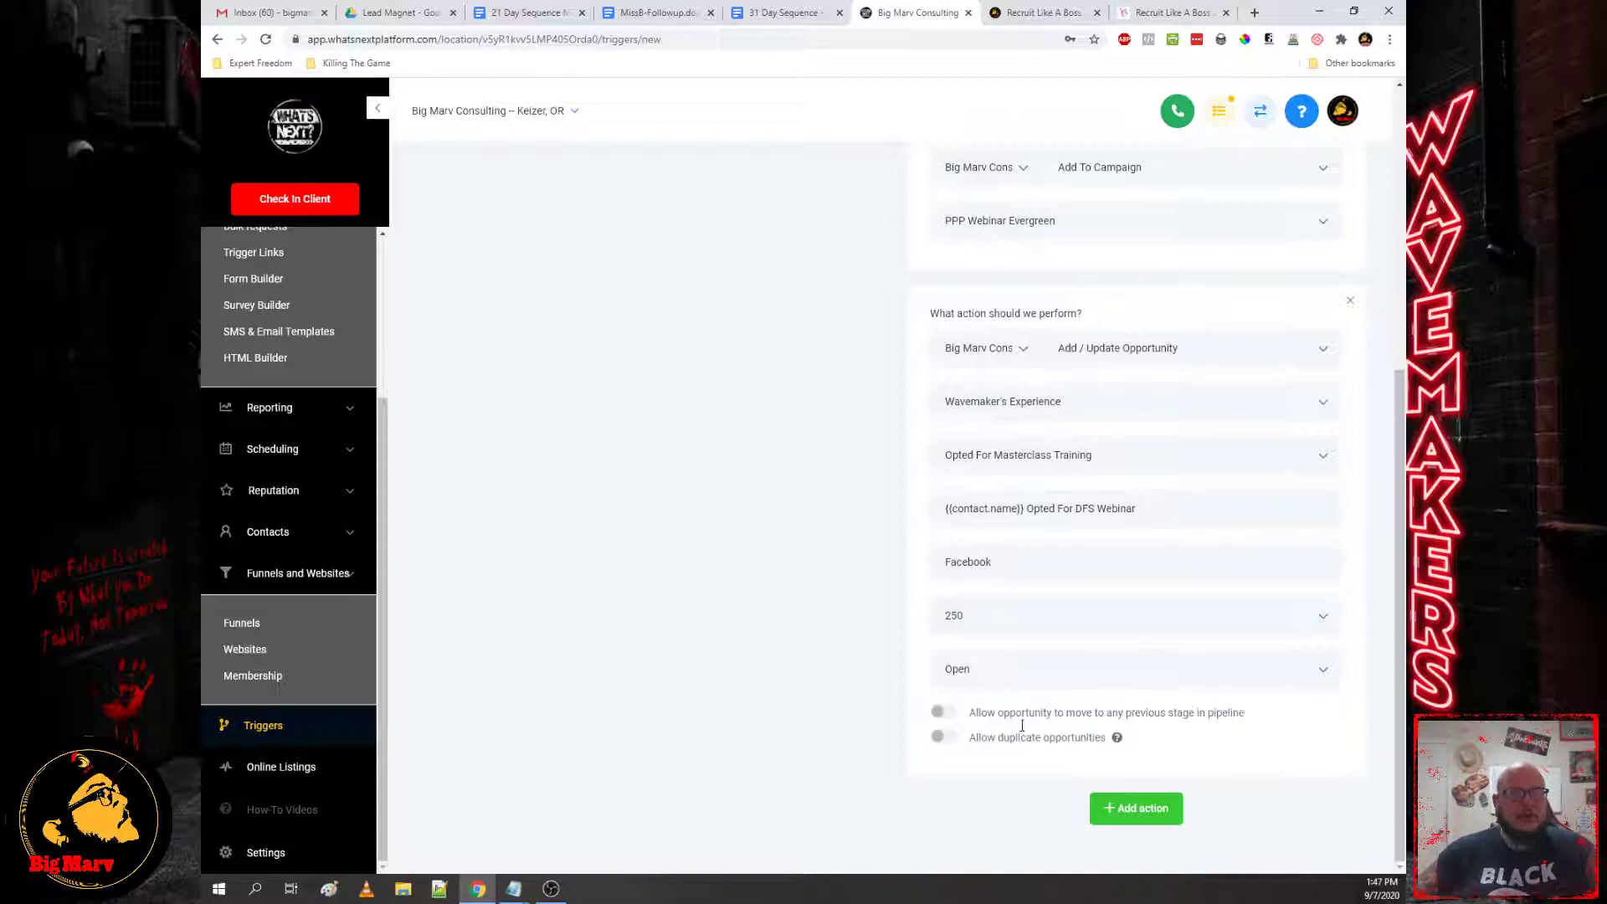
pyautogui.scroll(5, 1224, 669)
pyautogui.scroll(-5, 1273, 515)
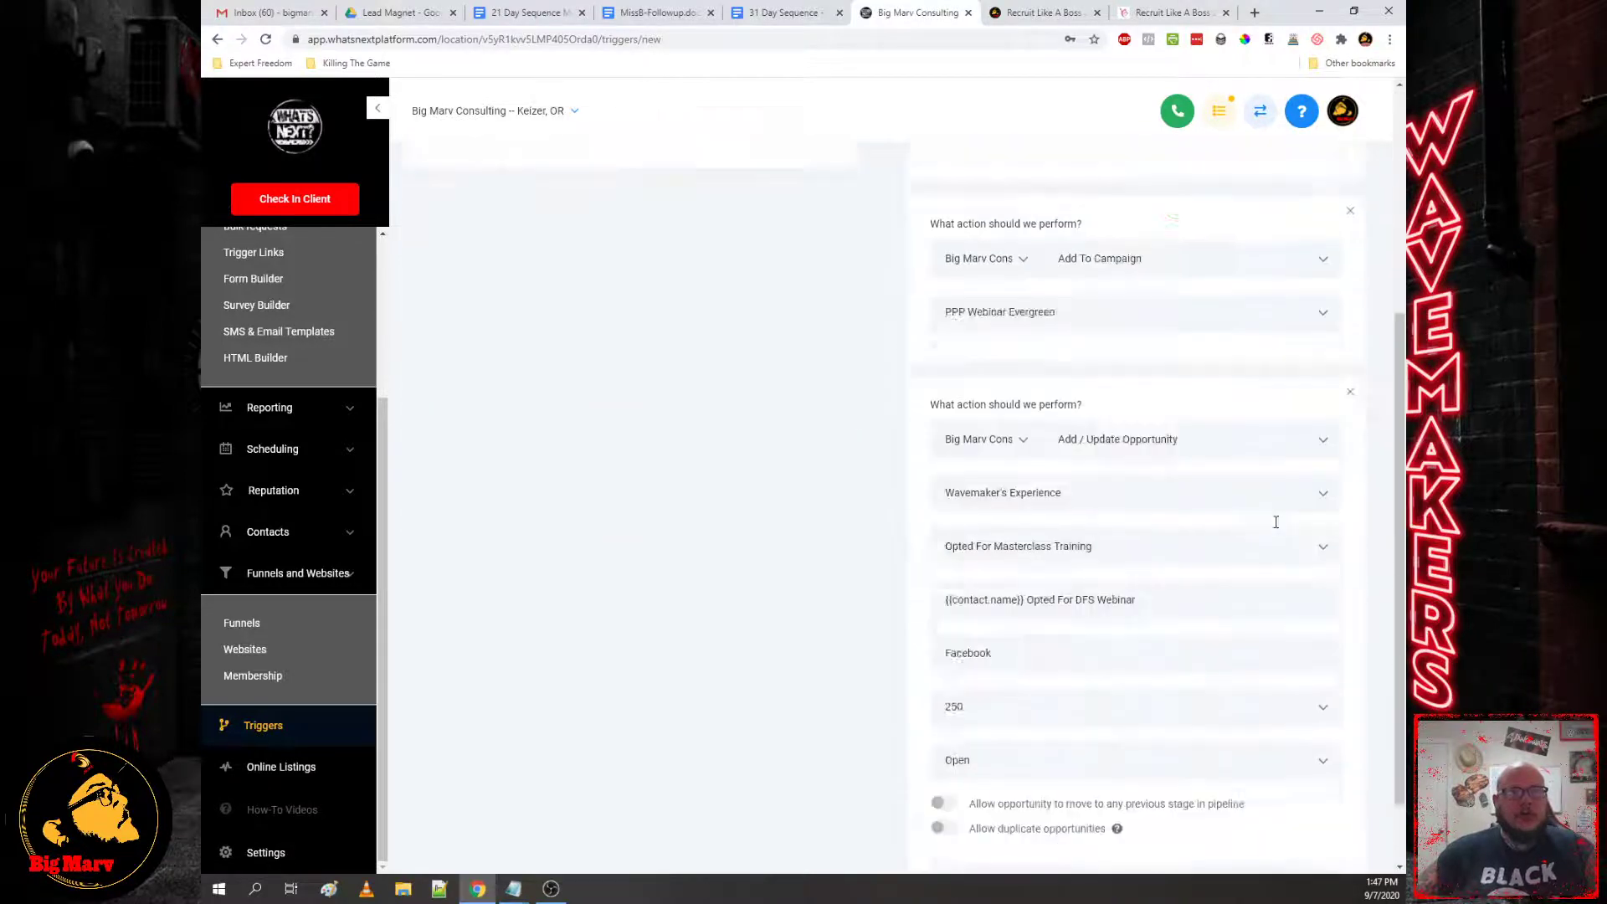
# Step: Add a fourth action and set its type to Send Email
pyautogui.moveTo(523, 889)
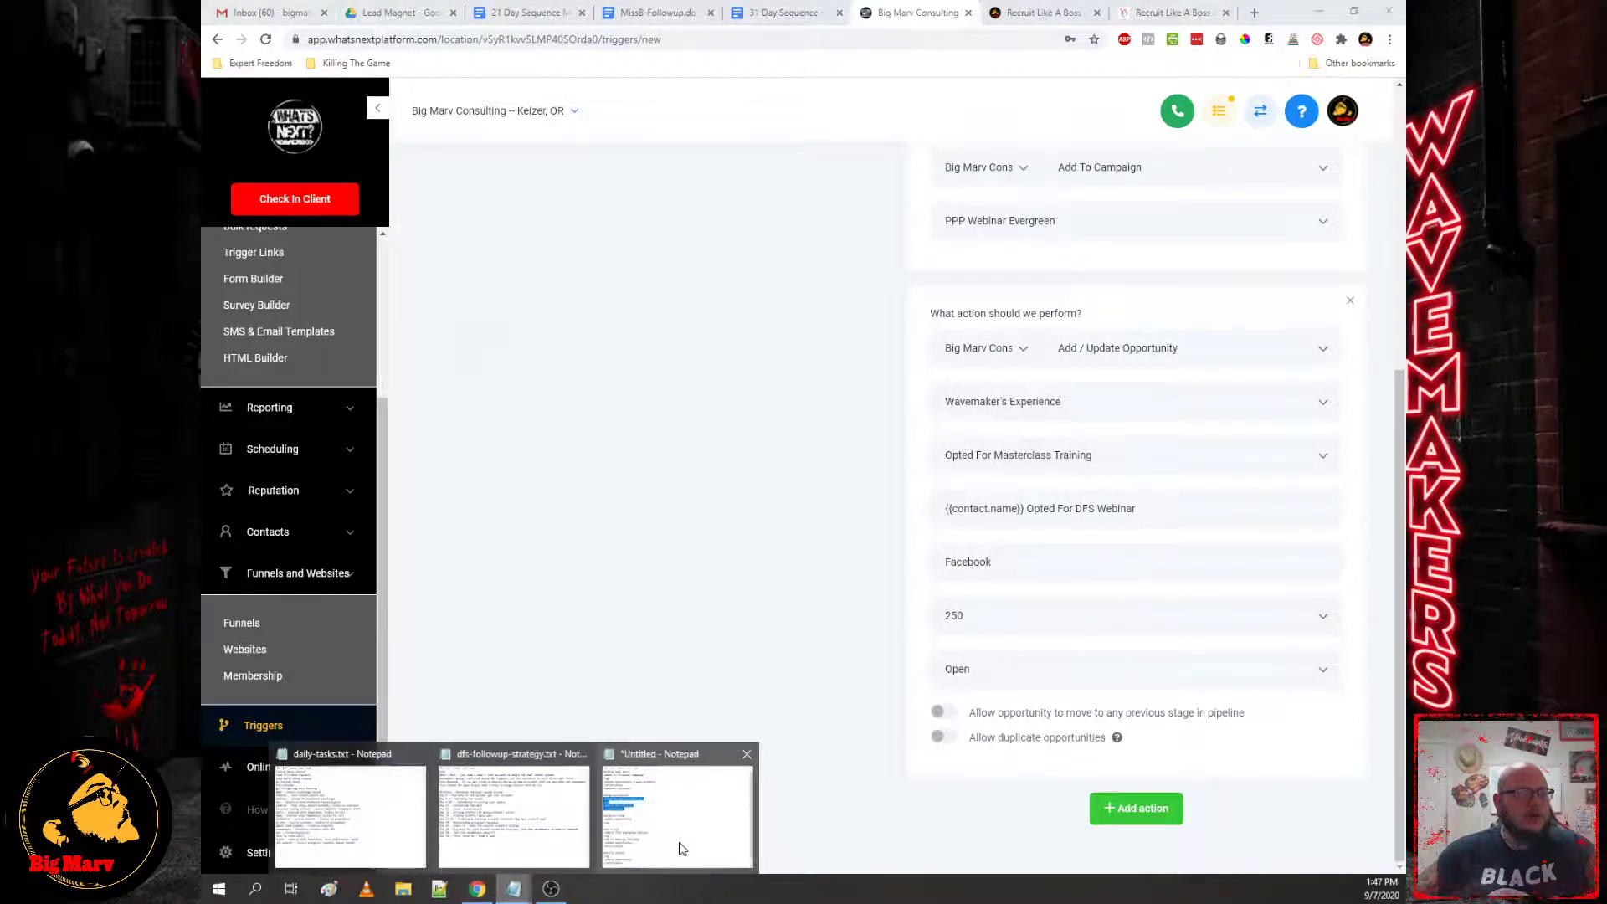
pyautogui.moveTo(681, 849)
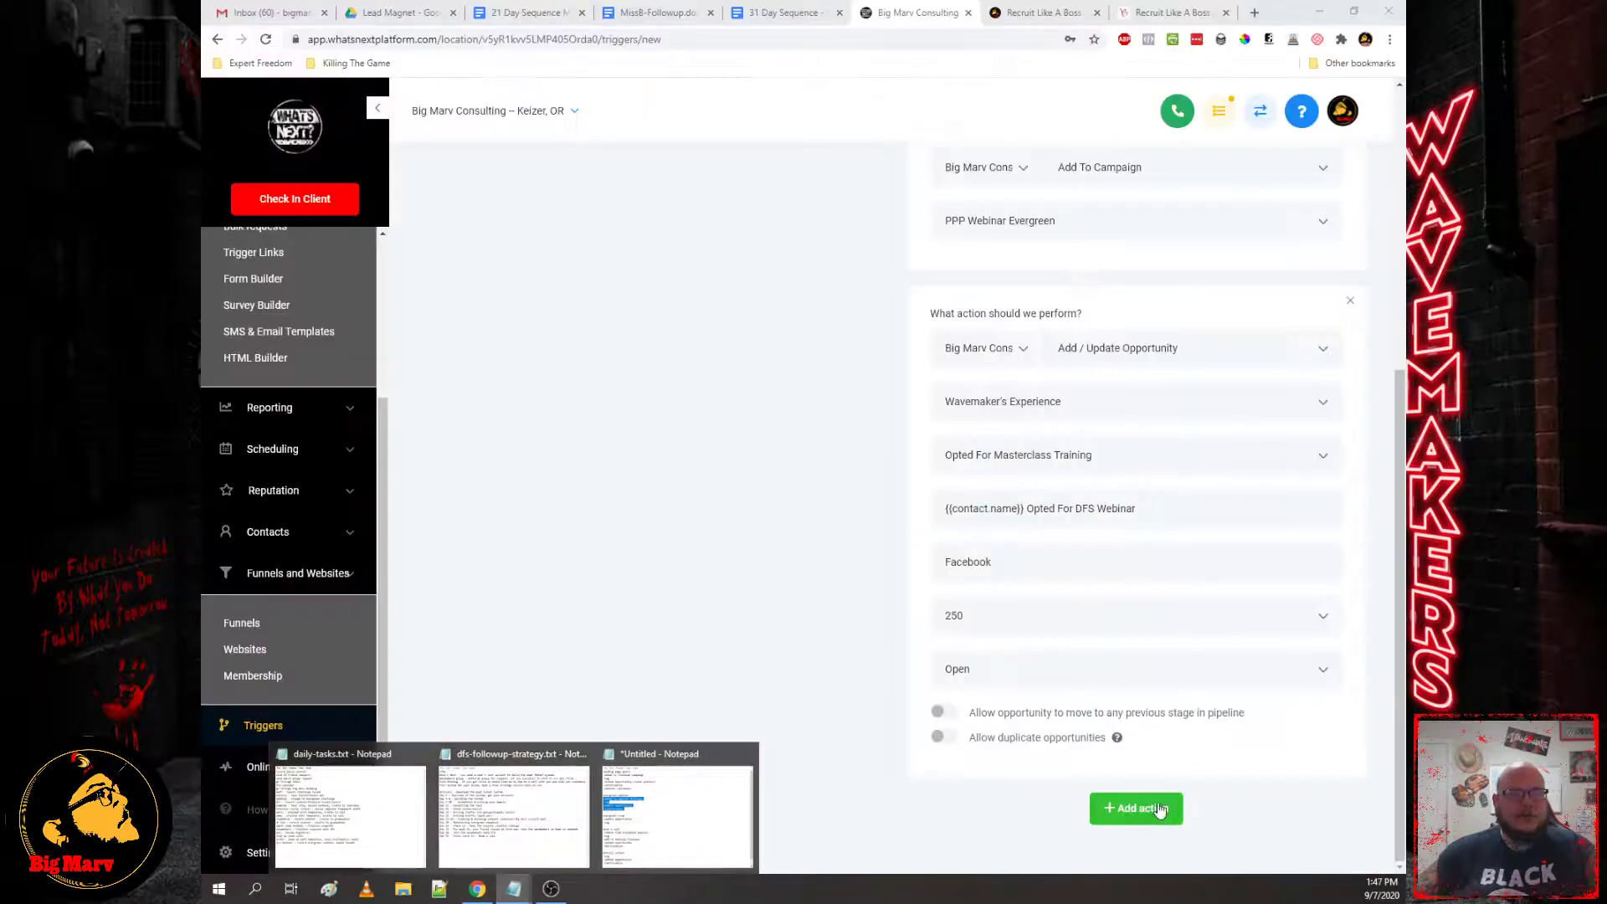
pyautogui.click(1153, 808)
pyautogui.click(1159, 727)
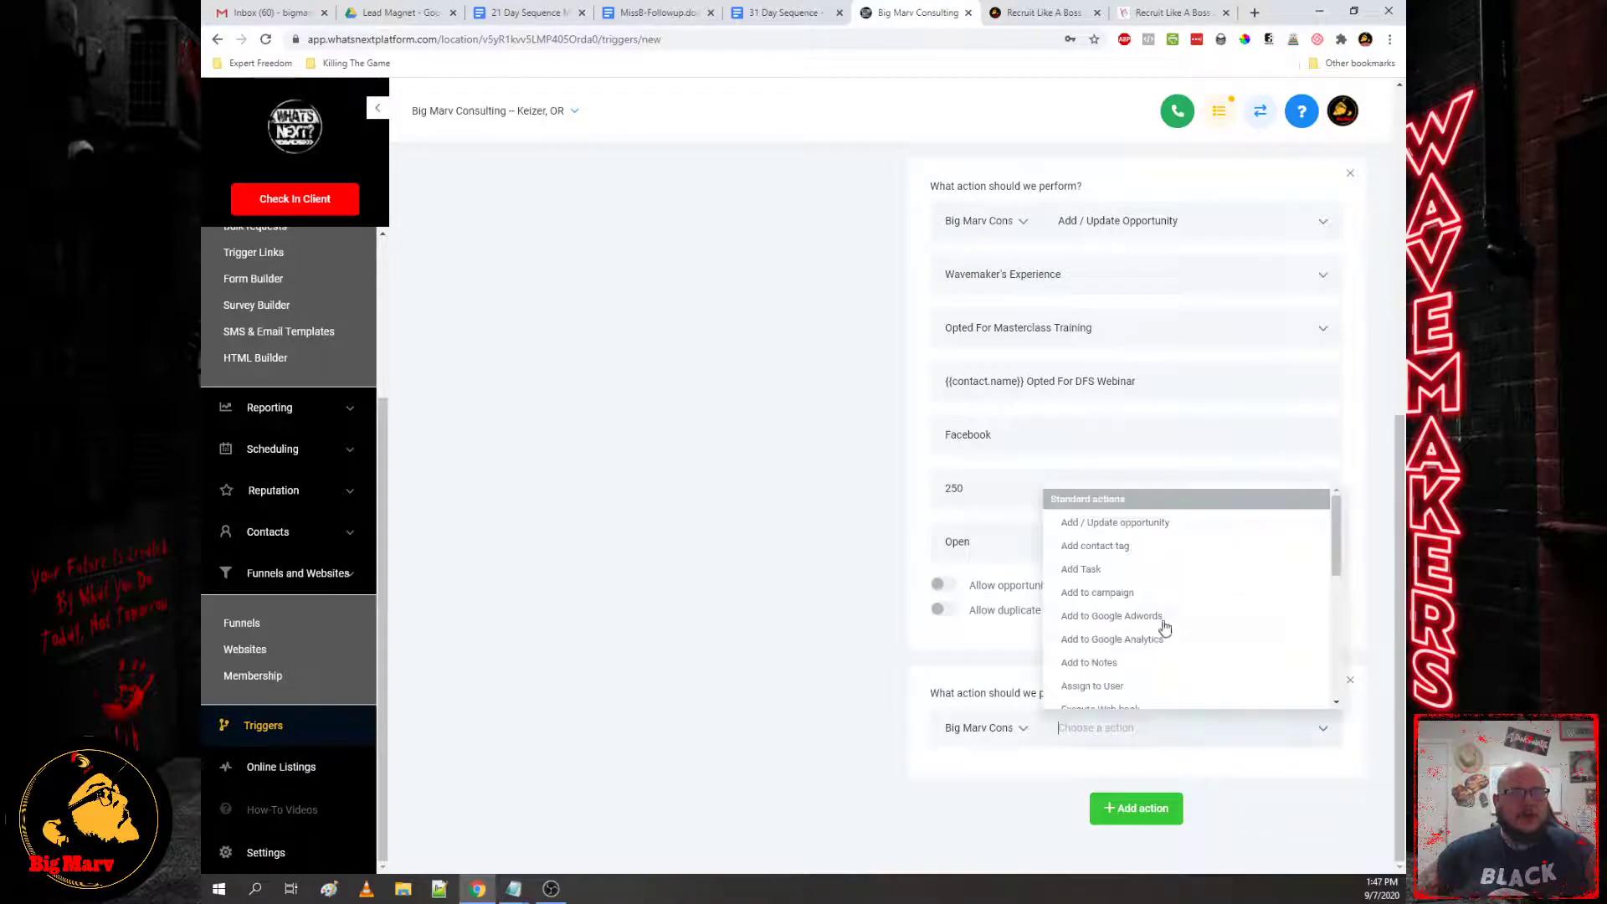
pyautogui.scroll(-5, 1188, 586)
pyautogui.click(1141, 606)
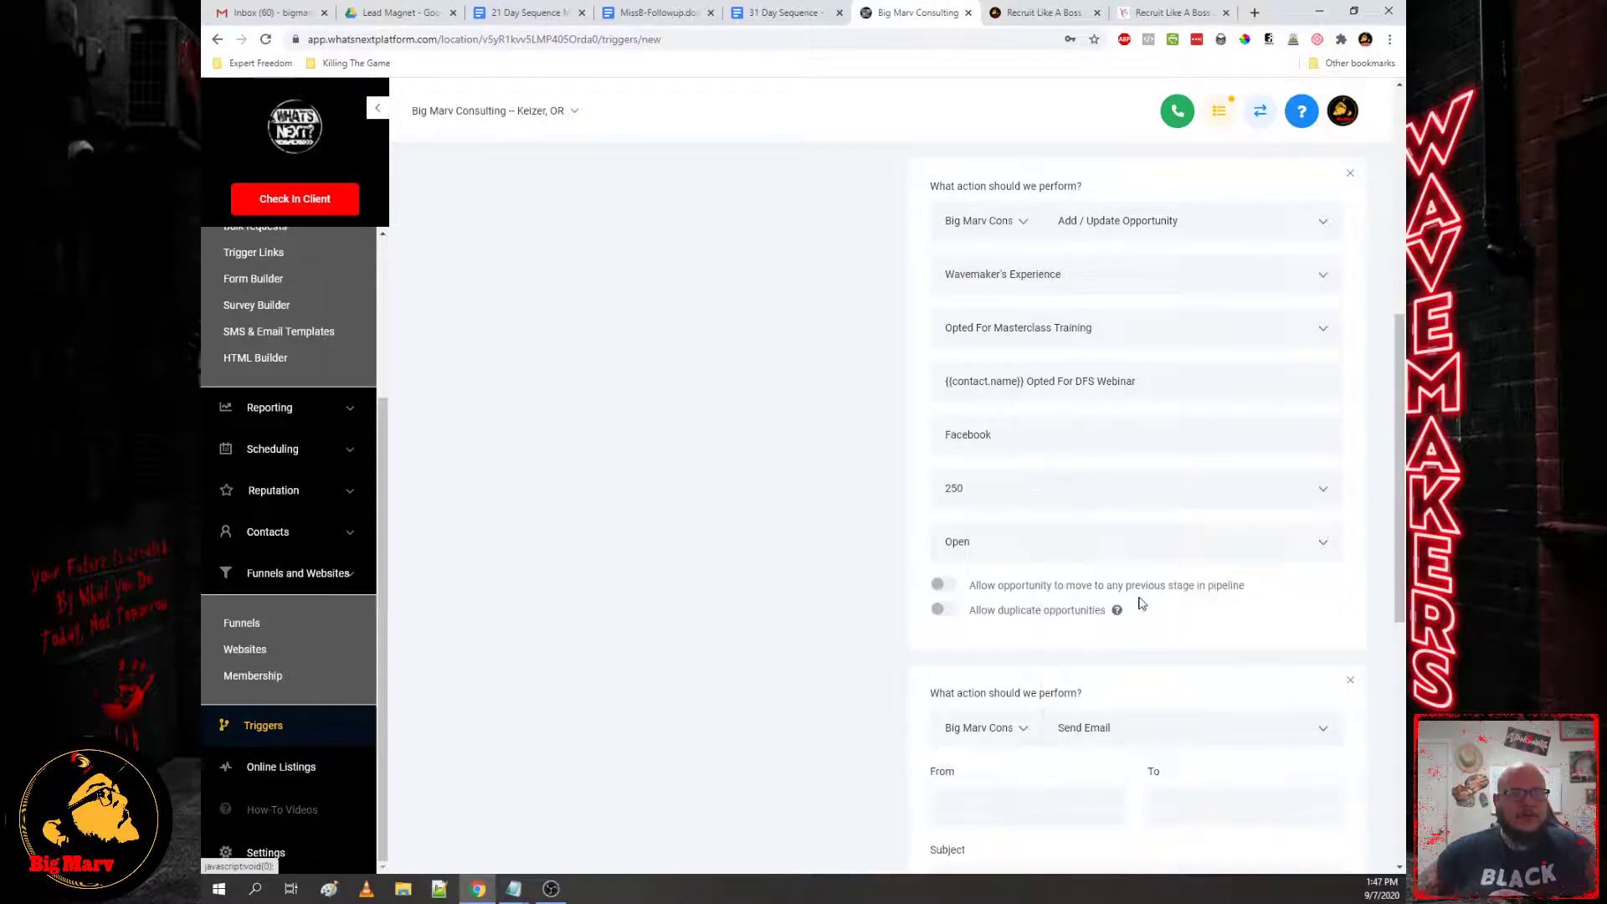
pyautogui.scroll(-12, 1114, 636)
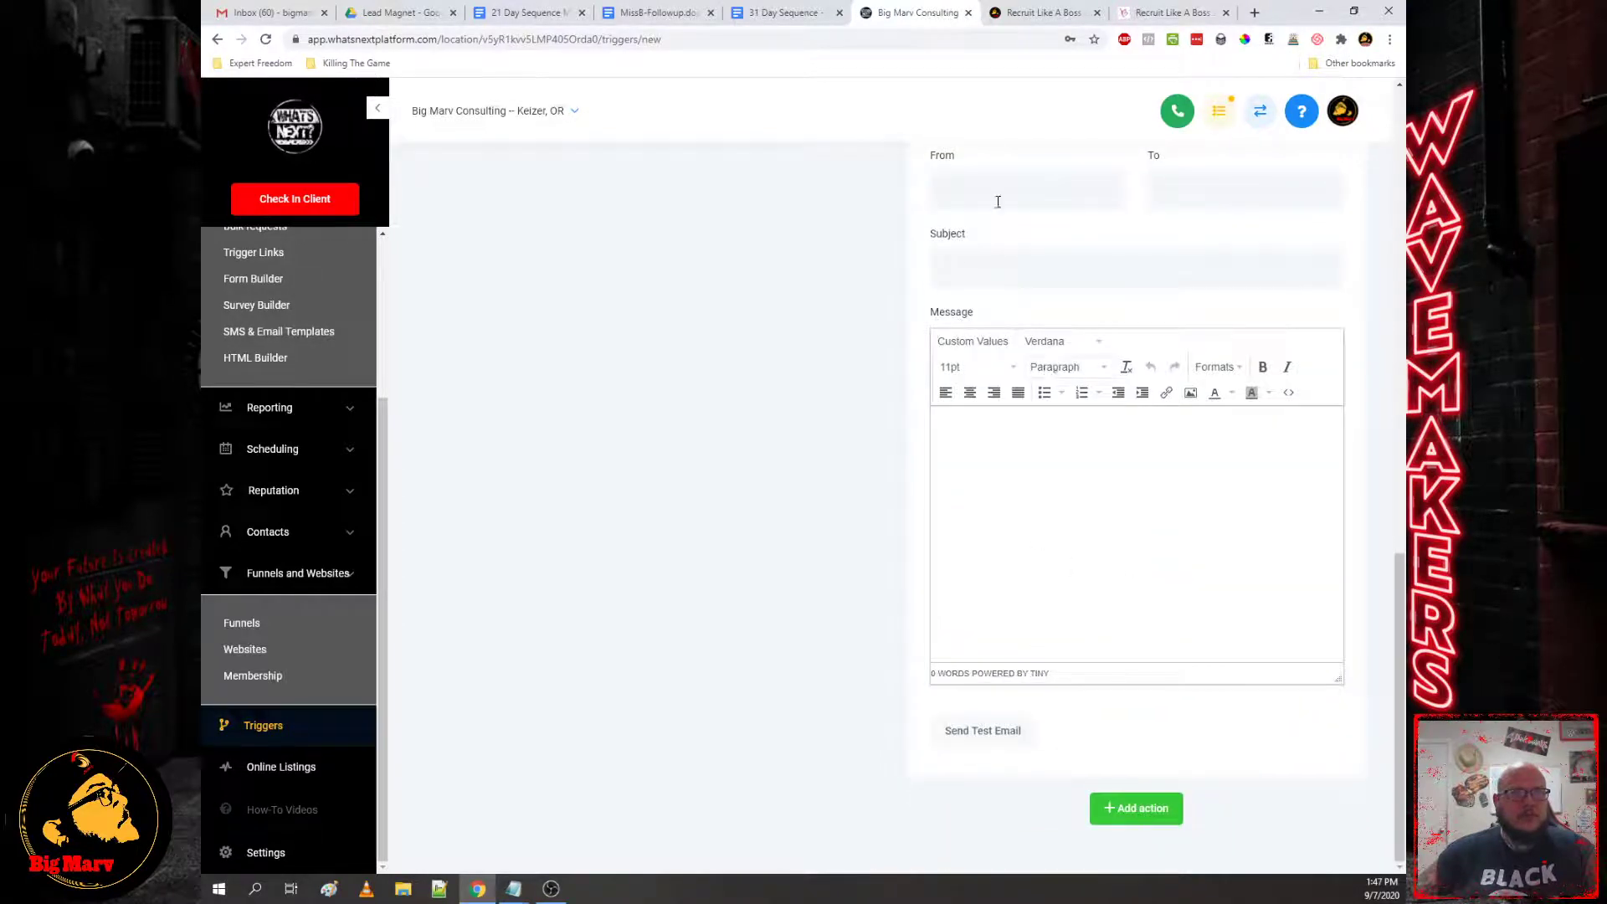
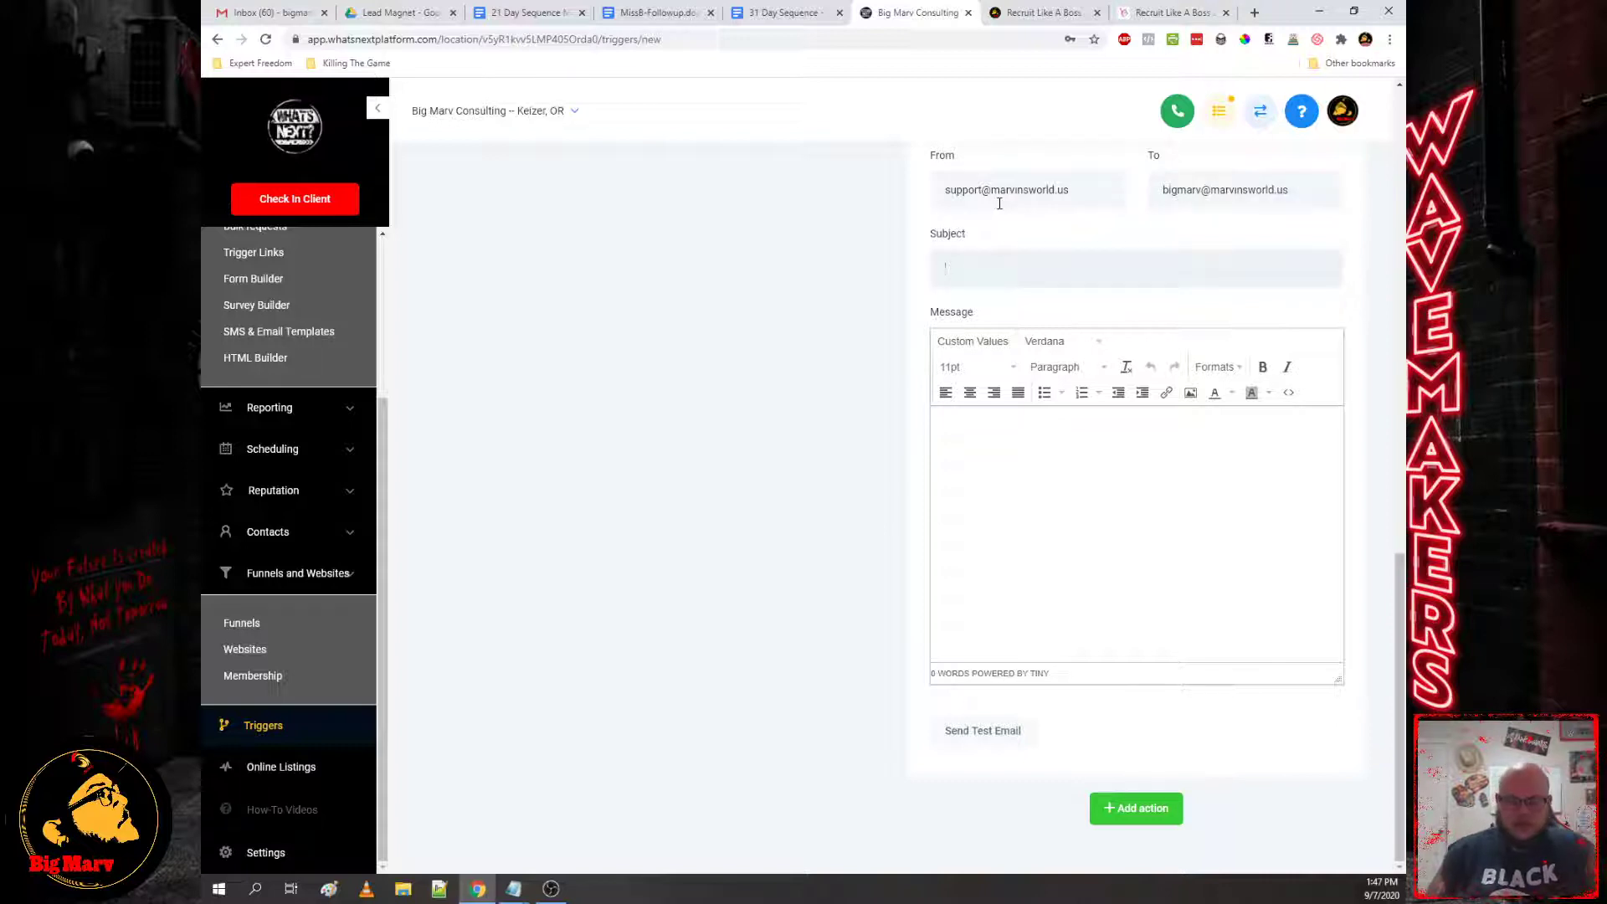
# Step: Fill in sender, recipient, subject '{{contact.name}} Has Opted In For DFS Webinar' and the notification message
pyautogui.write('{{contac')
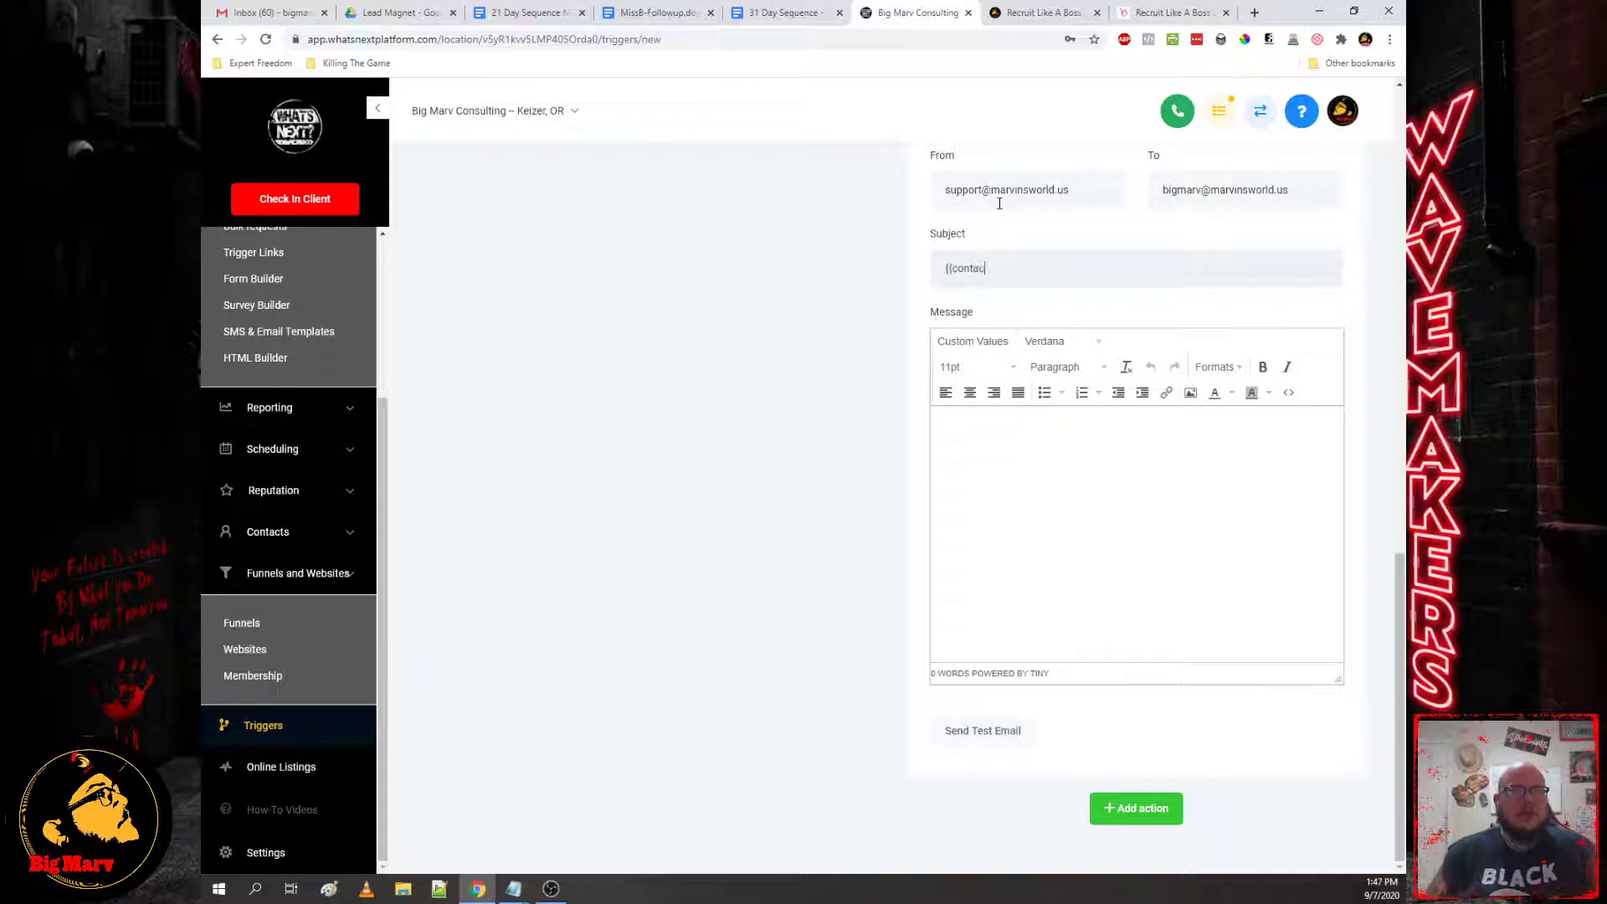
pyautogui.write('.name')
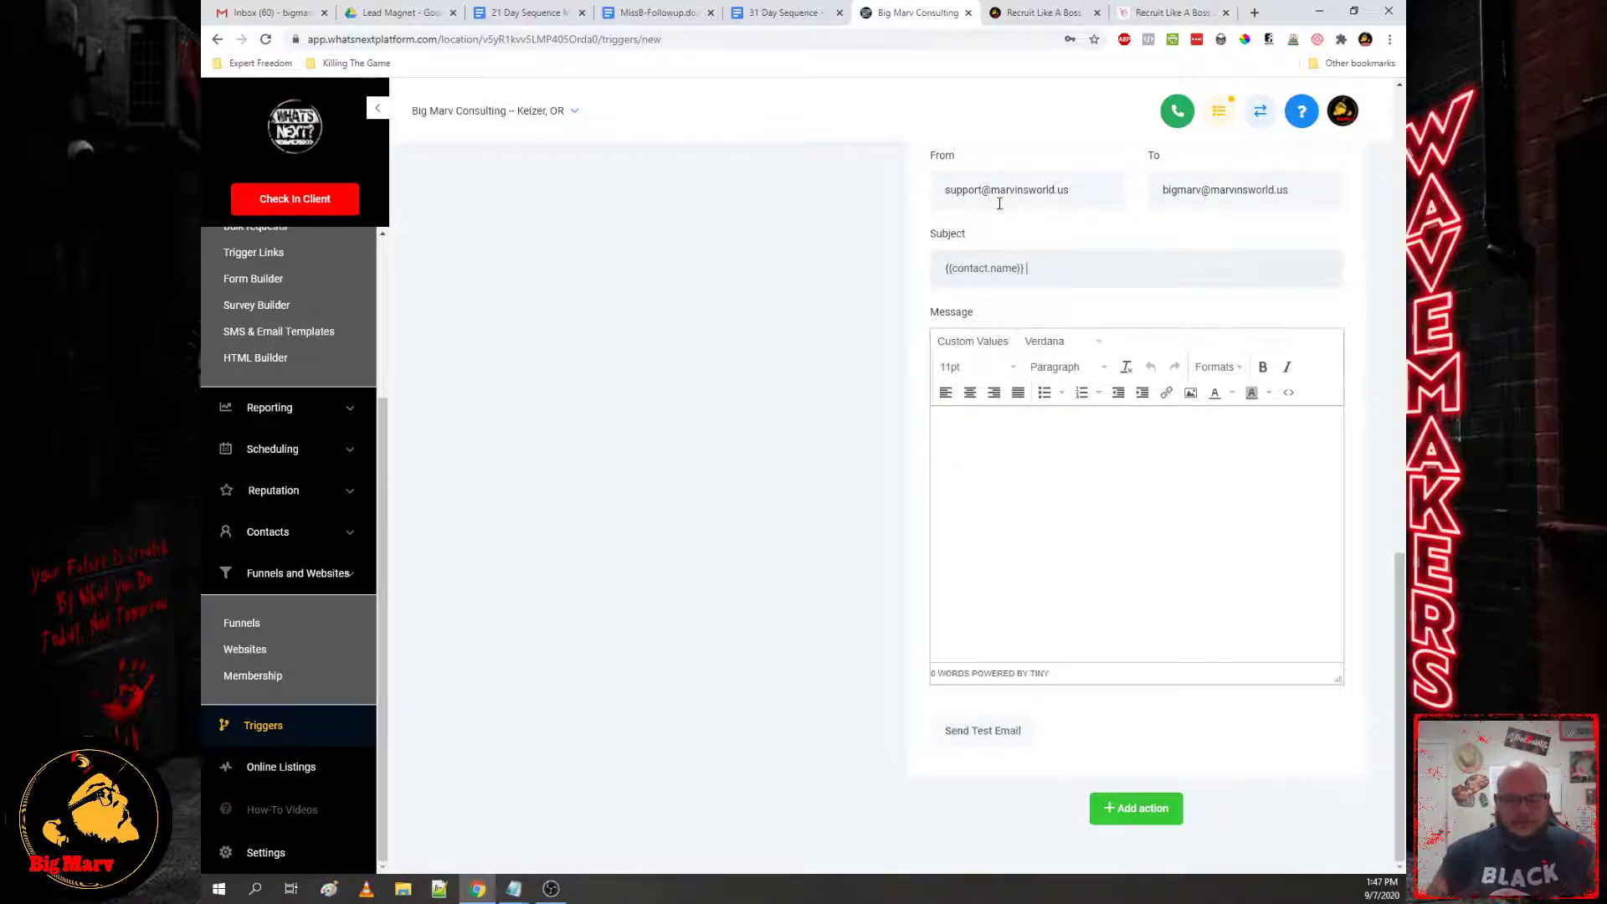
pyautogui.write('Someon')
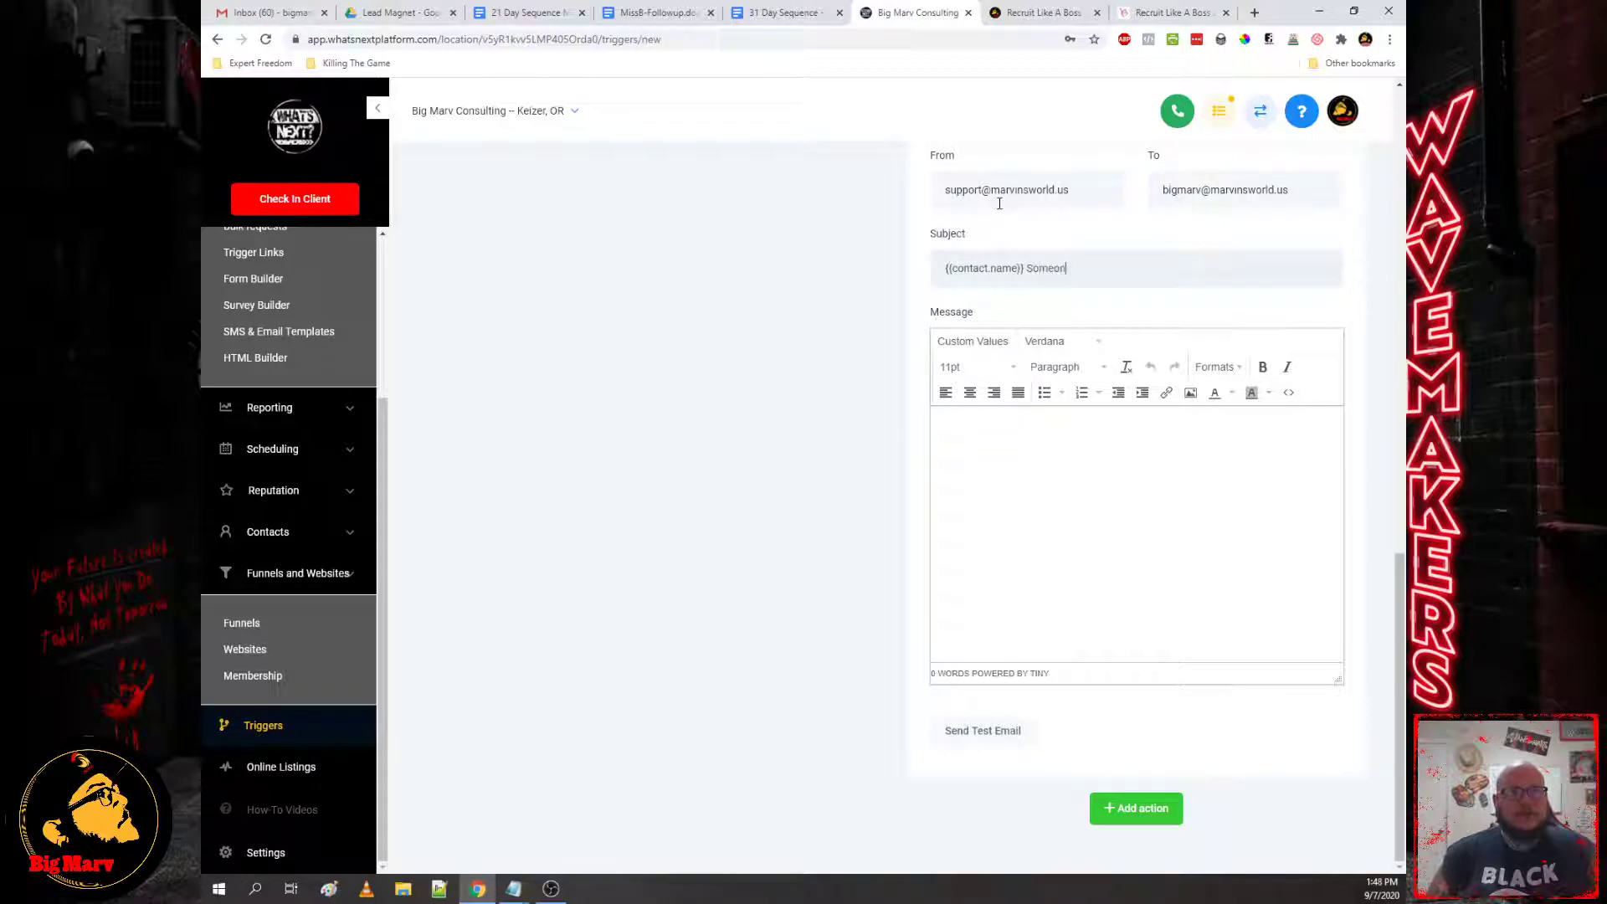
pyautogui.press('BackSpace')
pyautogui.press('BackSpace')
pyautogui.press('BackSpace')
pyautogui.press('BackSpace')
pyautogui.press('BackSpace')
pyautogui.press('BackSpace')
pyautogui.press('BackSpace')
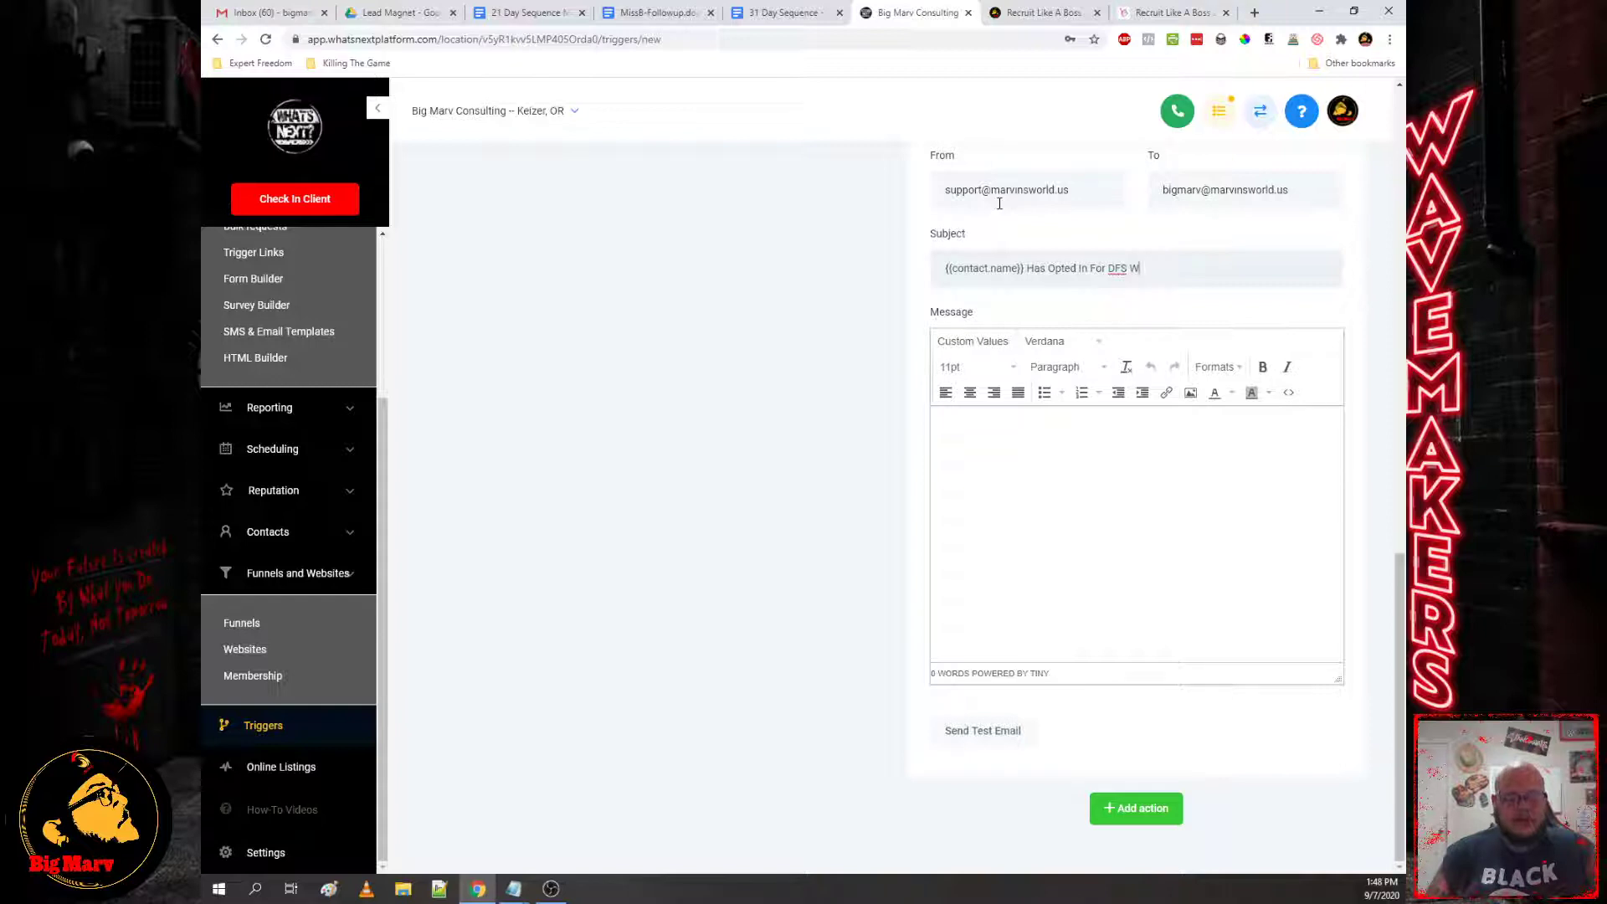
pyautogui.write('This message')
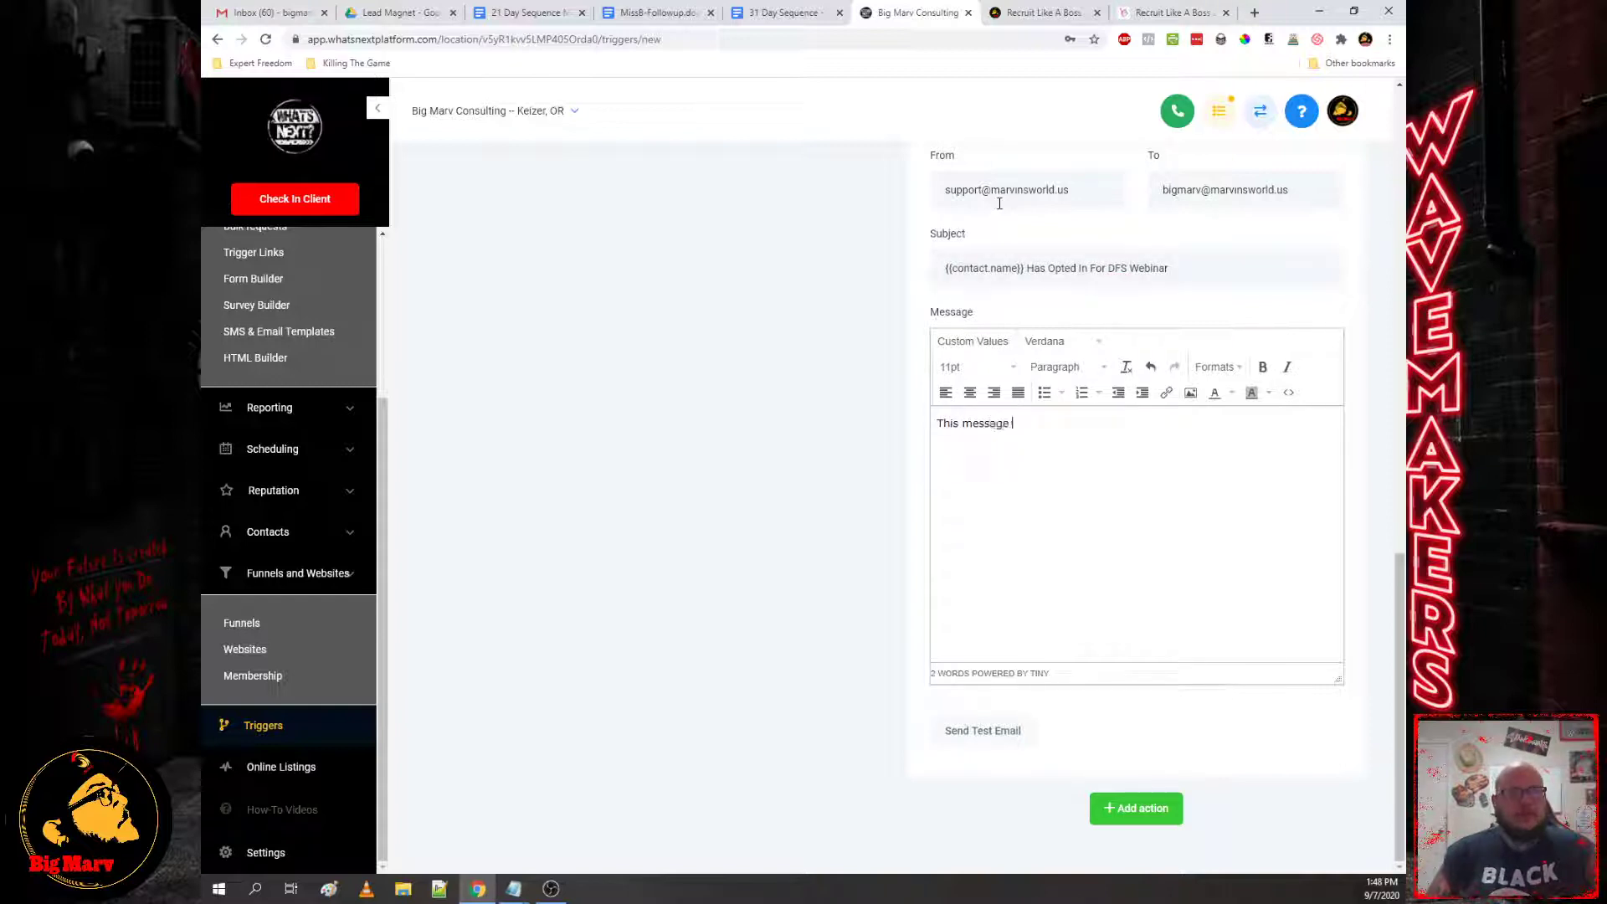
pyautogui.write(' is to notif')
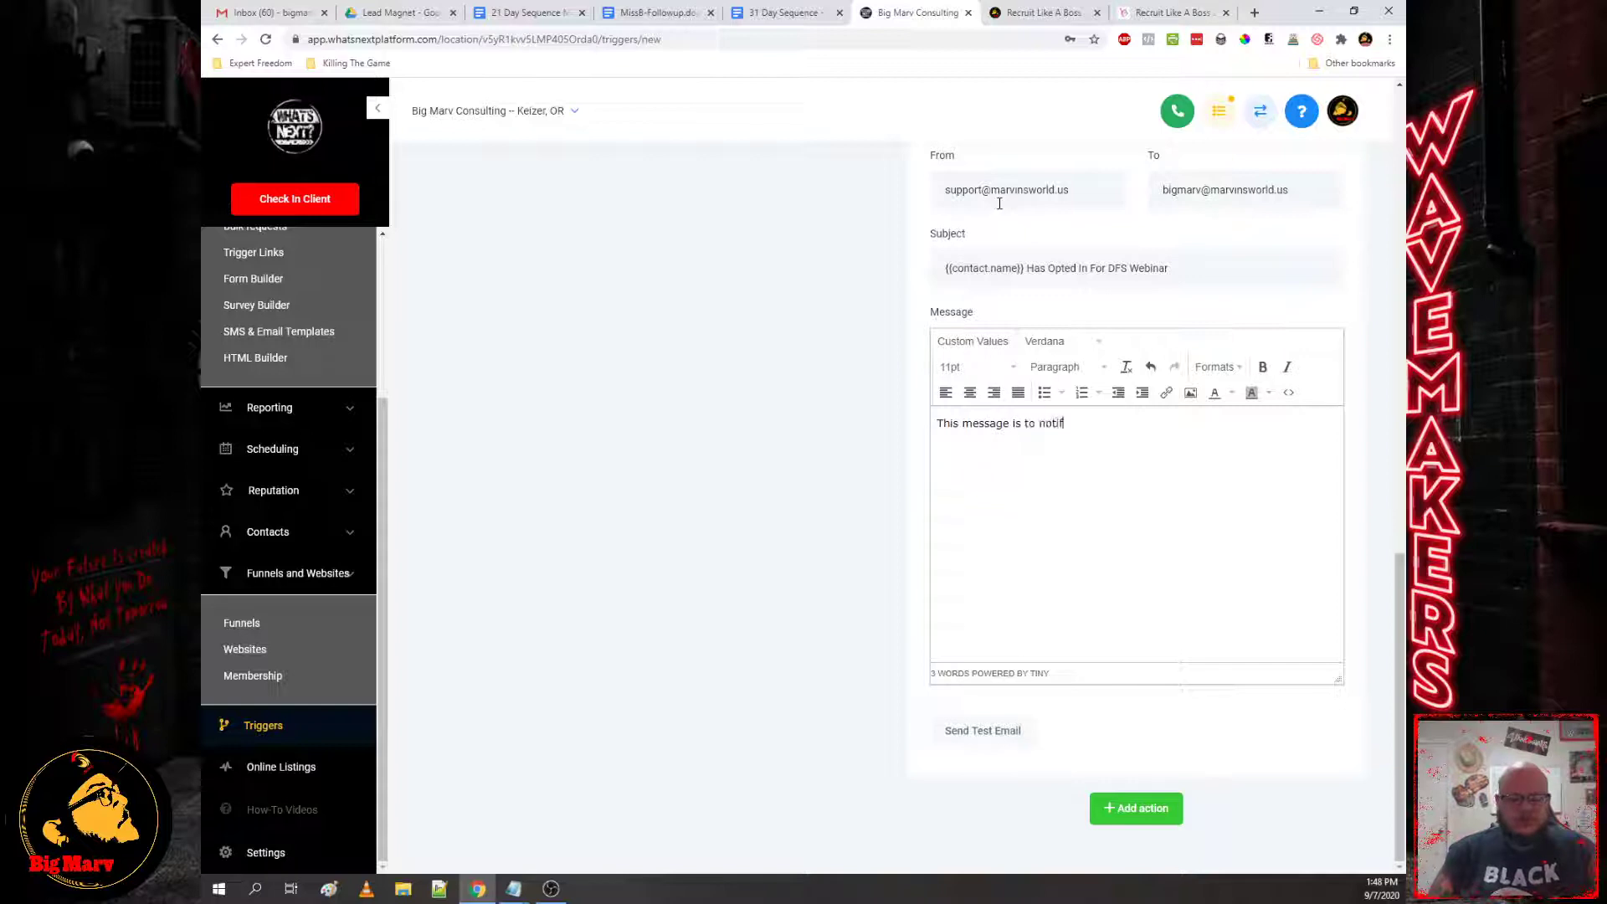
pyautogui.write('y you that someone has opted in for the DFS')
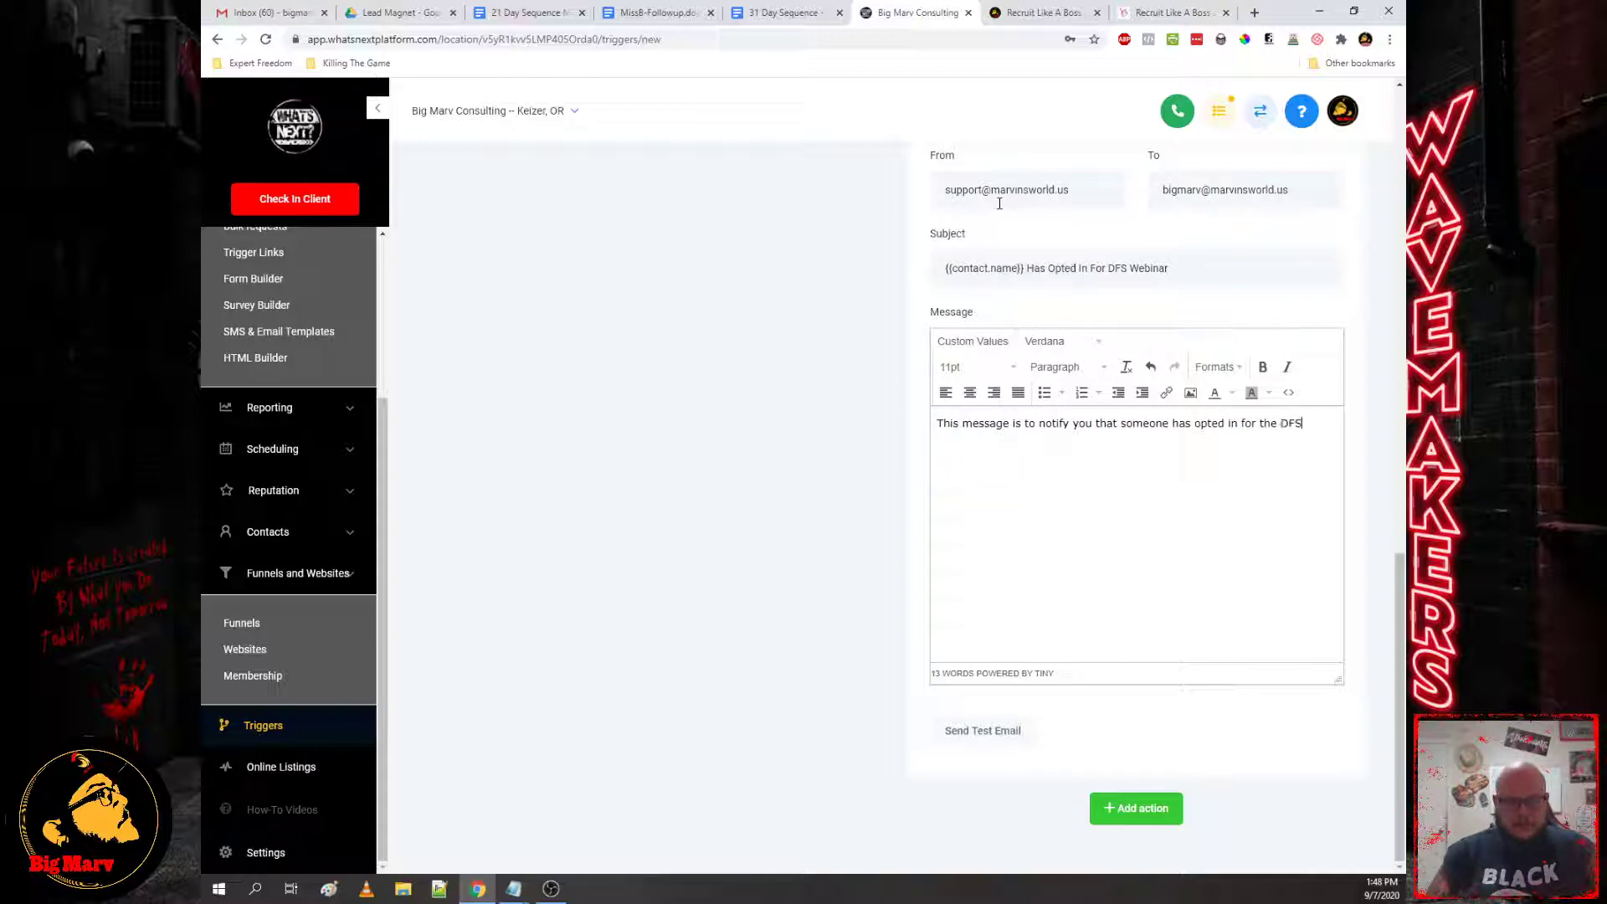
pyautogui.write(' webinar.')
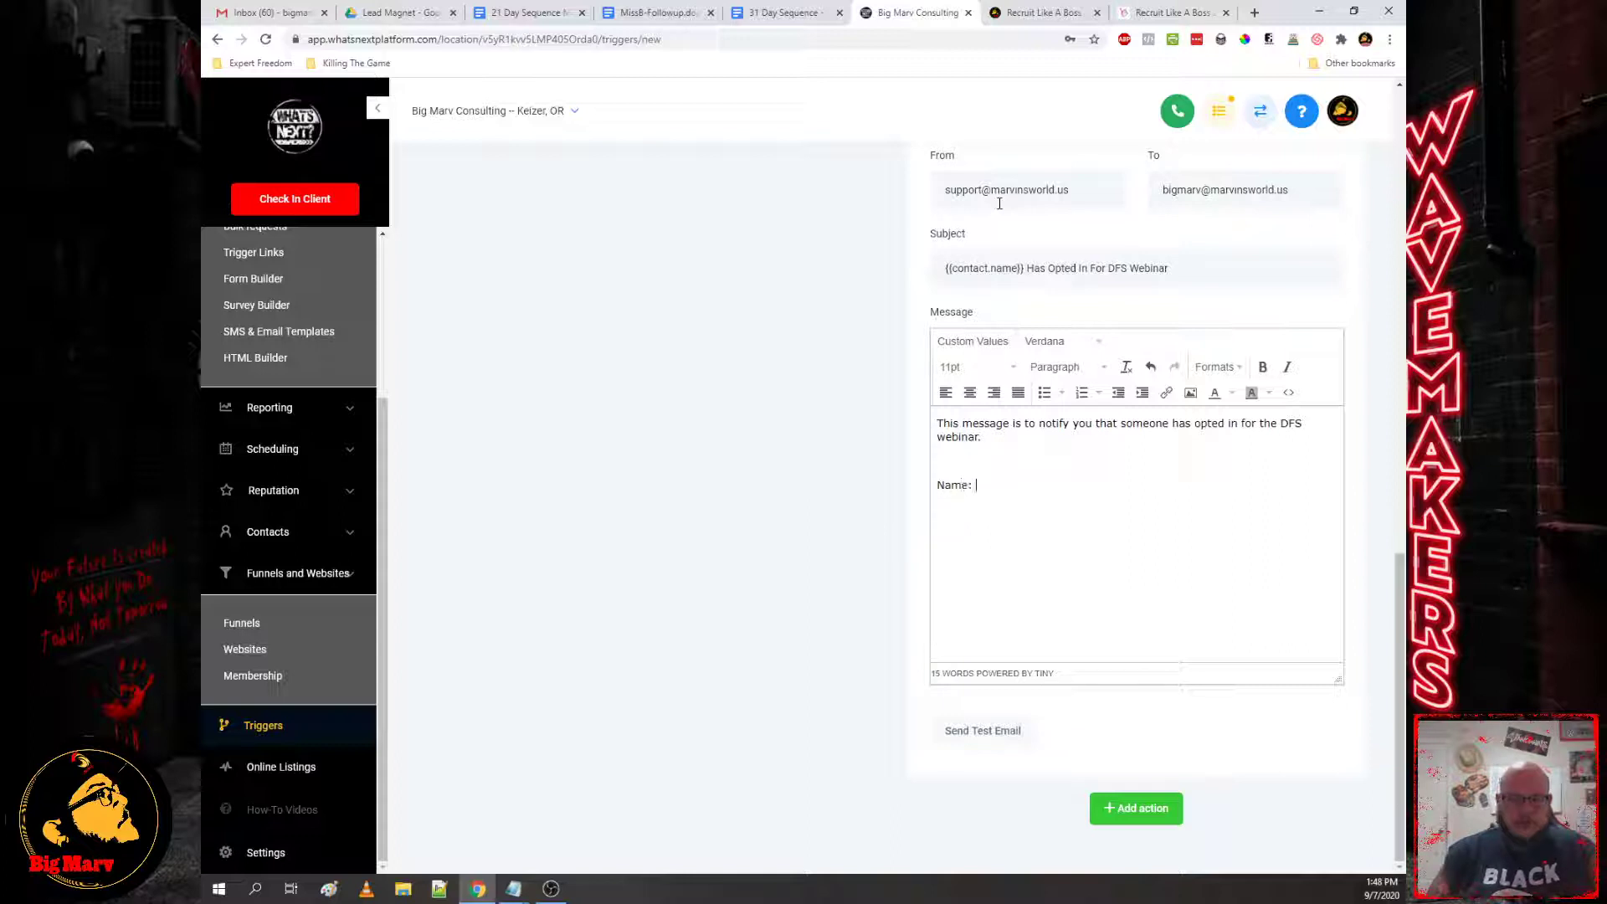
pyautogui.write('  Name: Email: ')
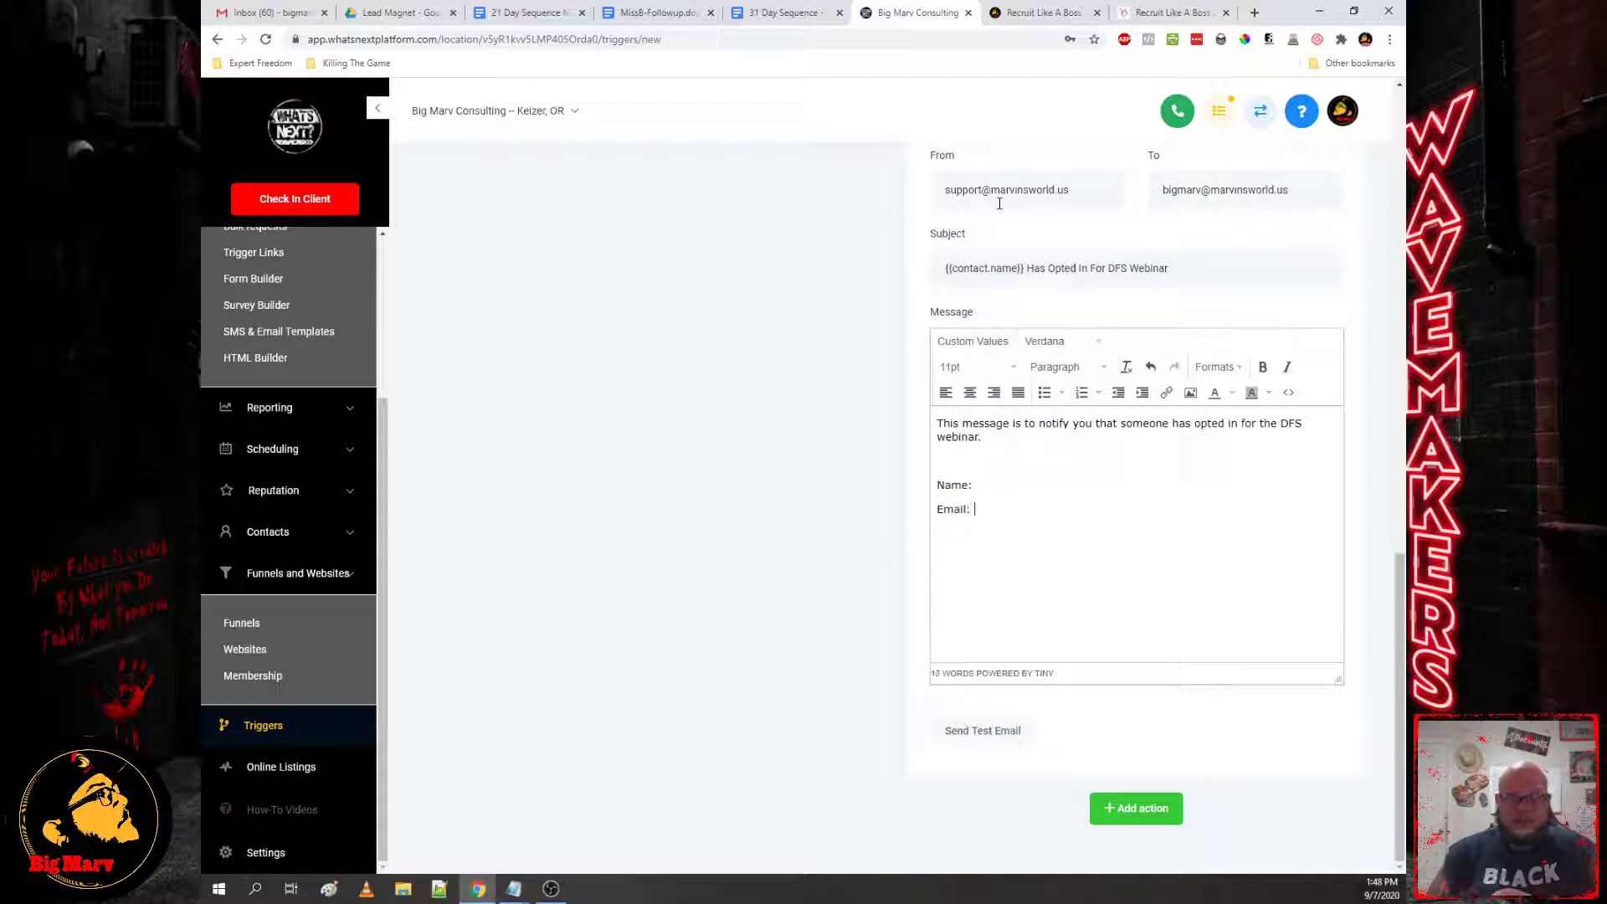
pyautogui.write('Phone:')
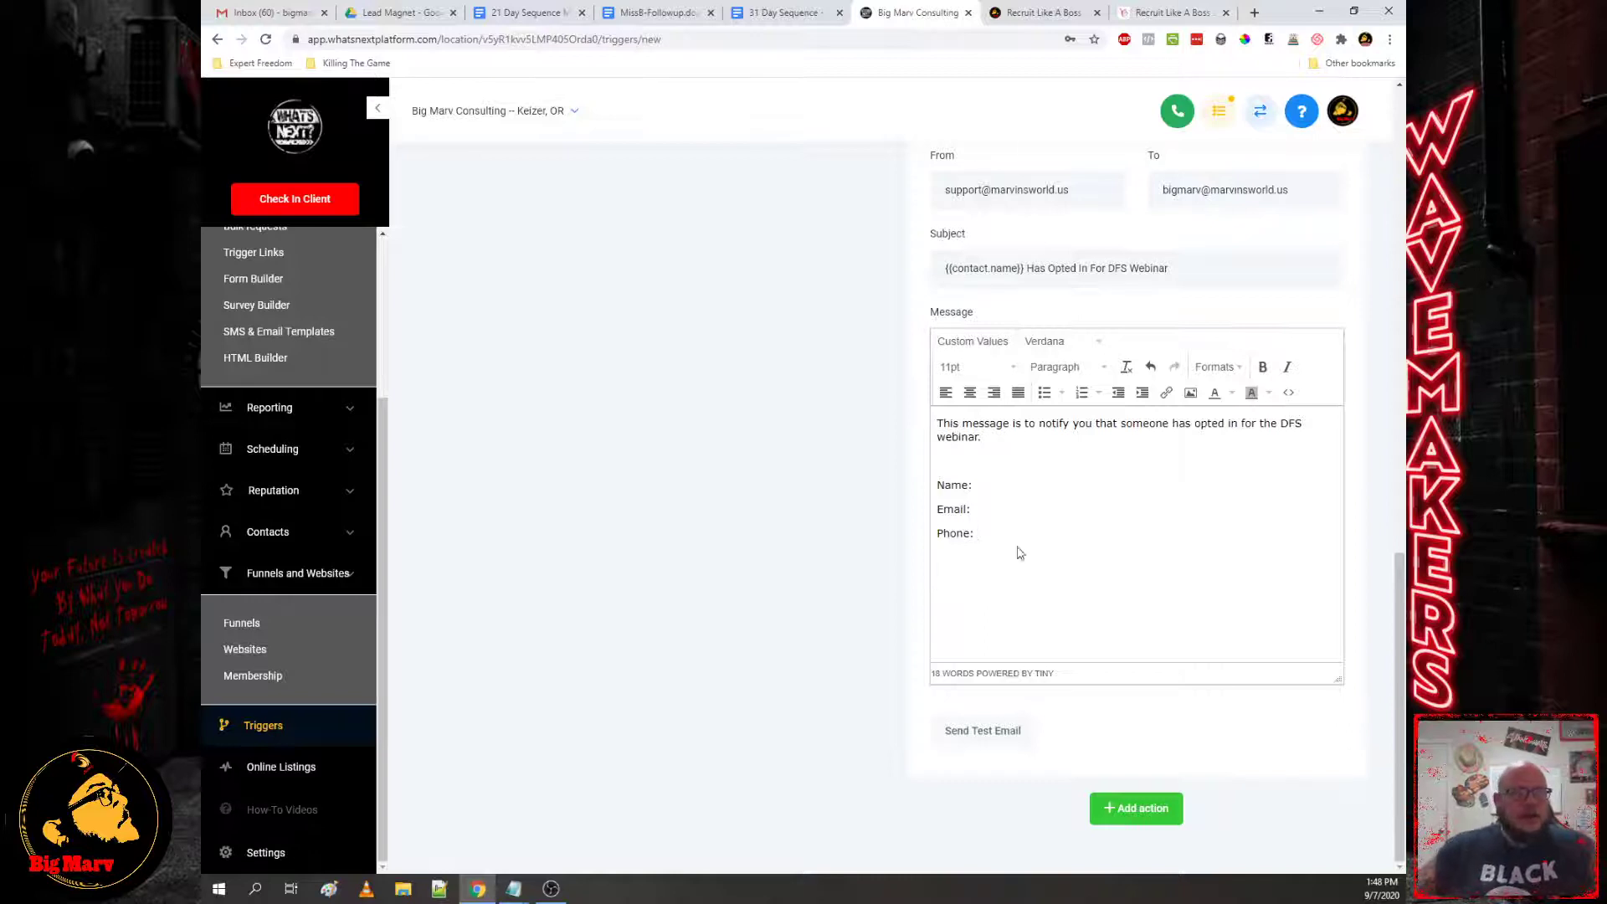
# Step: Insert Contact Full Name, Email and Phone custom values after the Name, Email and Phone labels
pyautogui.click(983, 343)
pyautogui.moveTo(980, 404)
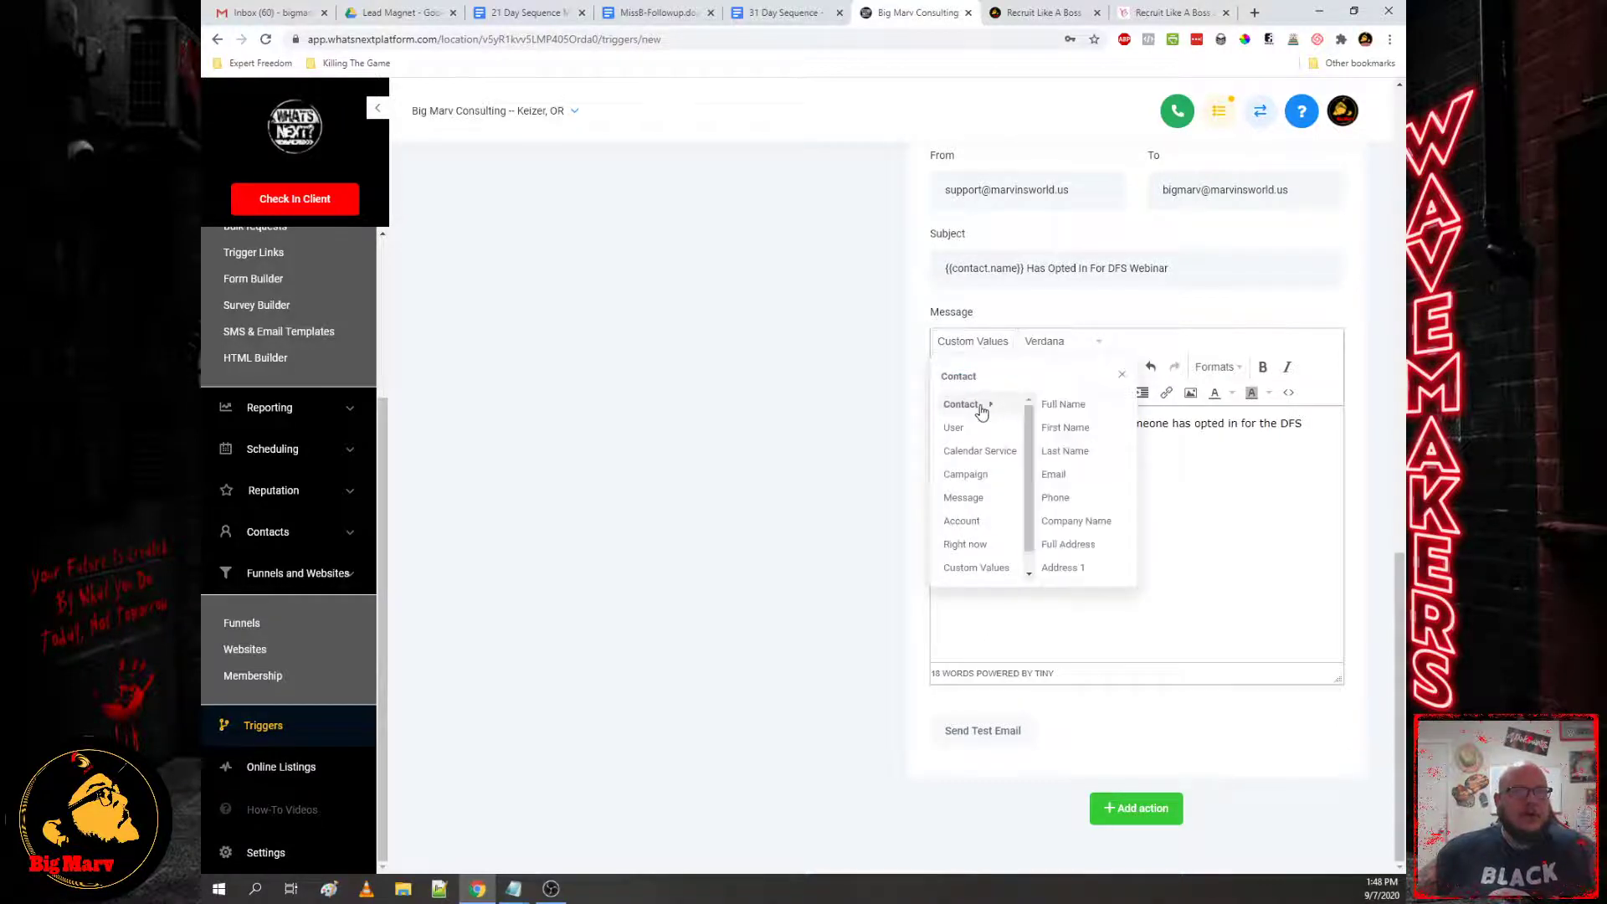
pyautogui.click(1078, 410)
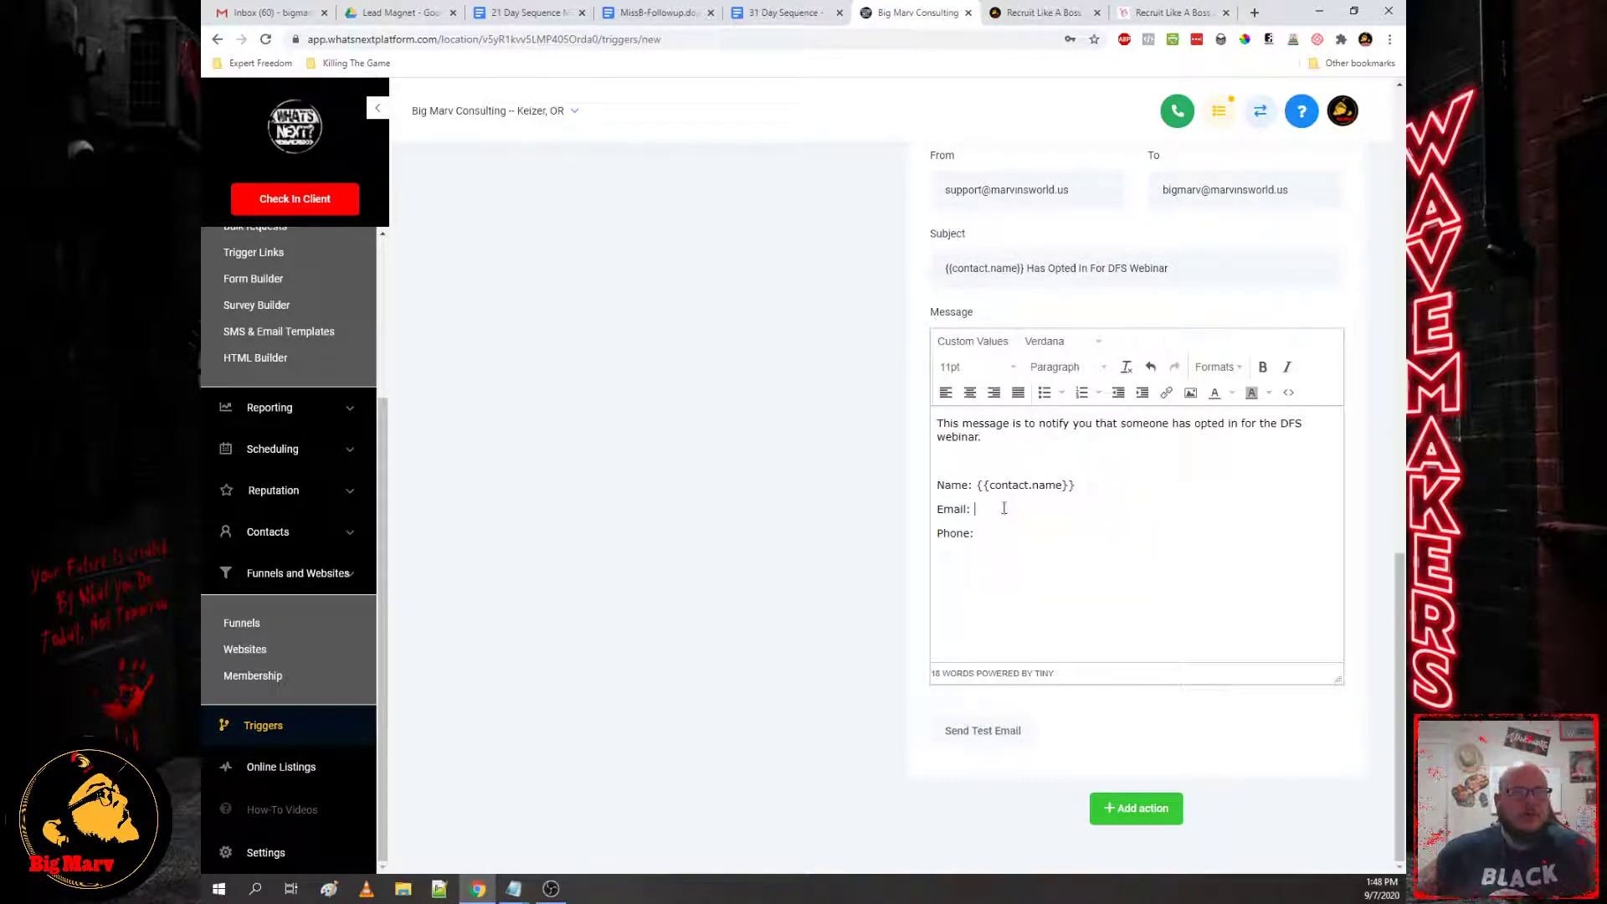
pyautogui.click(973, 341)
pyautogui.moveTo(983, 404)
pyautogui.click(1076, 473)
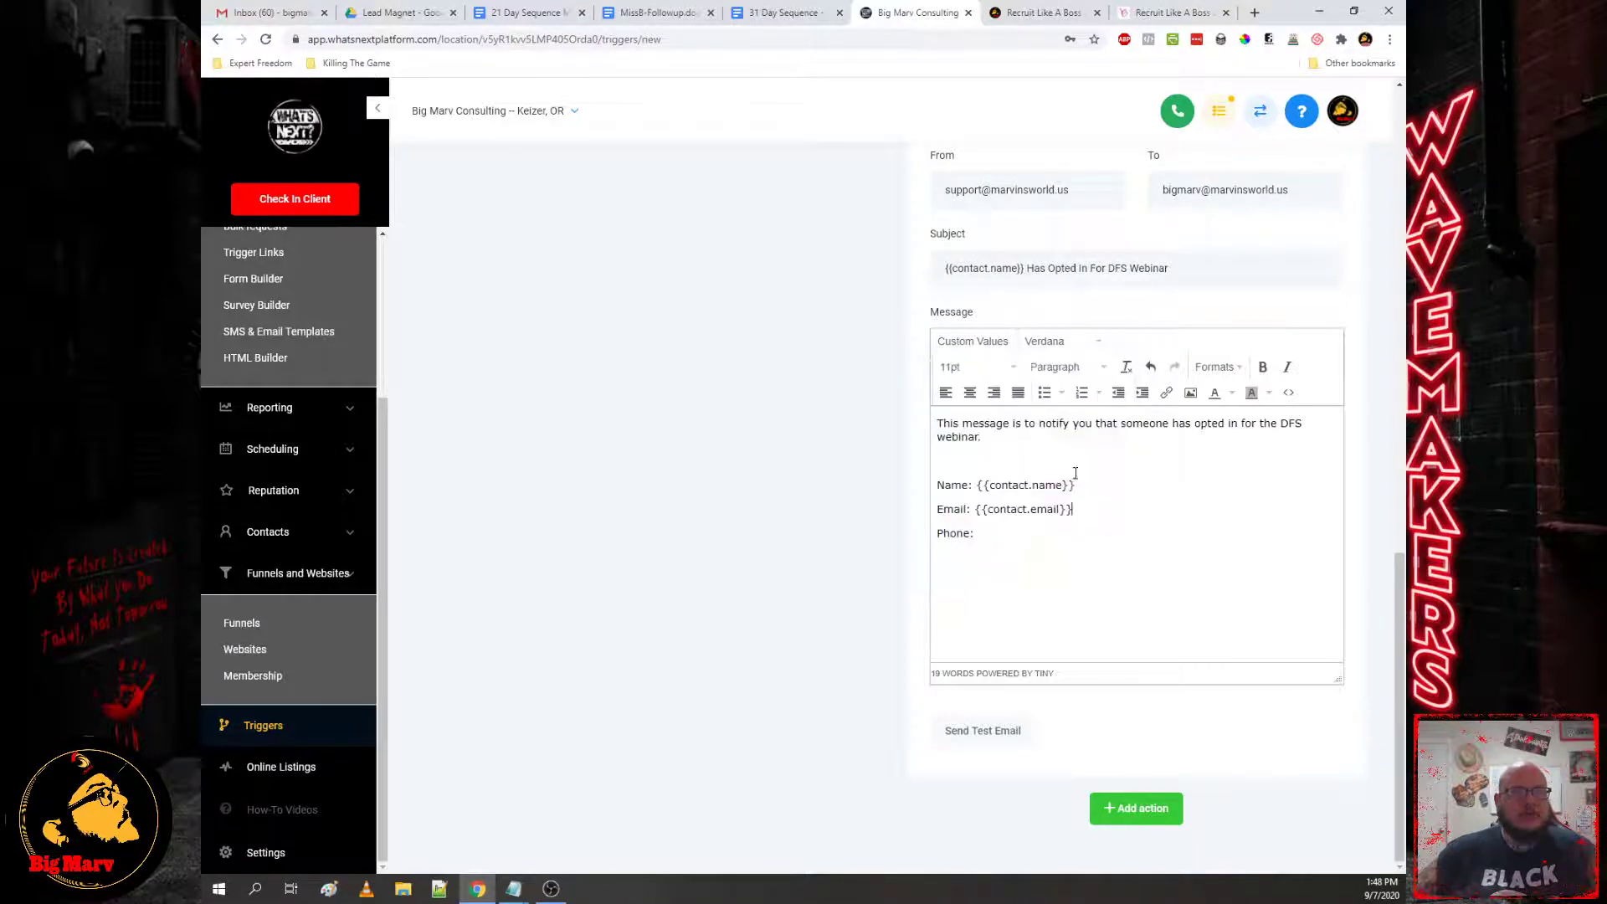
pyautogui.click(973, 341)
pyautogui.moveTo(983, 404)
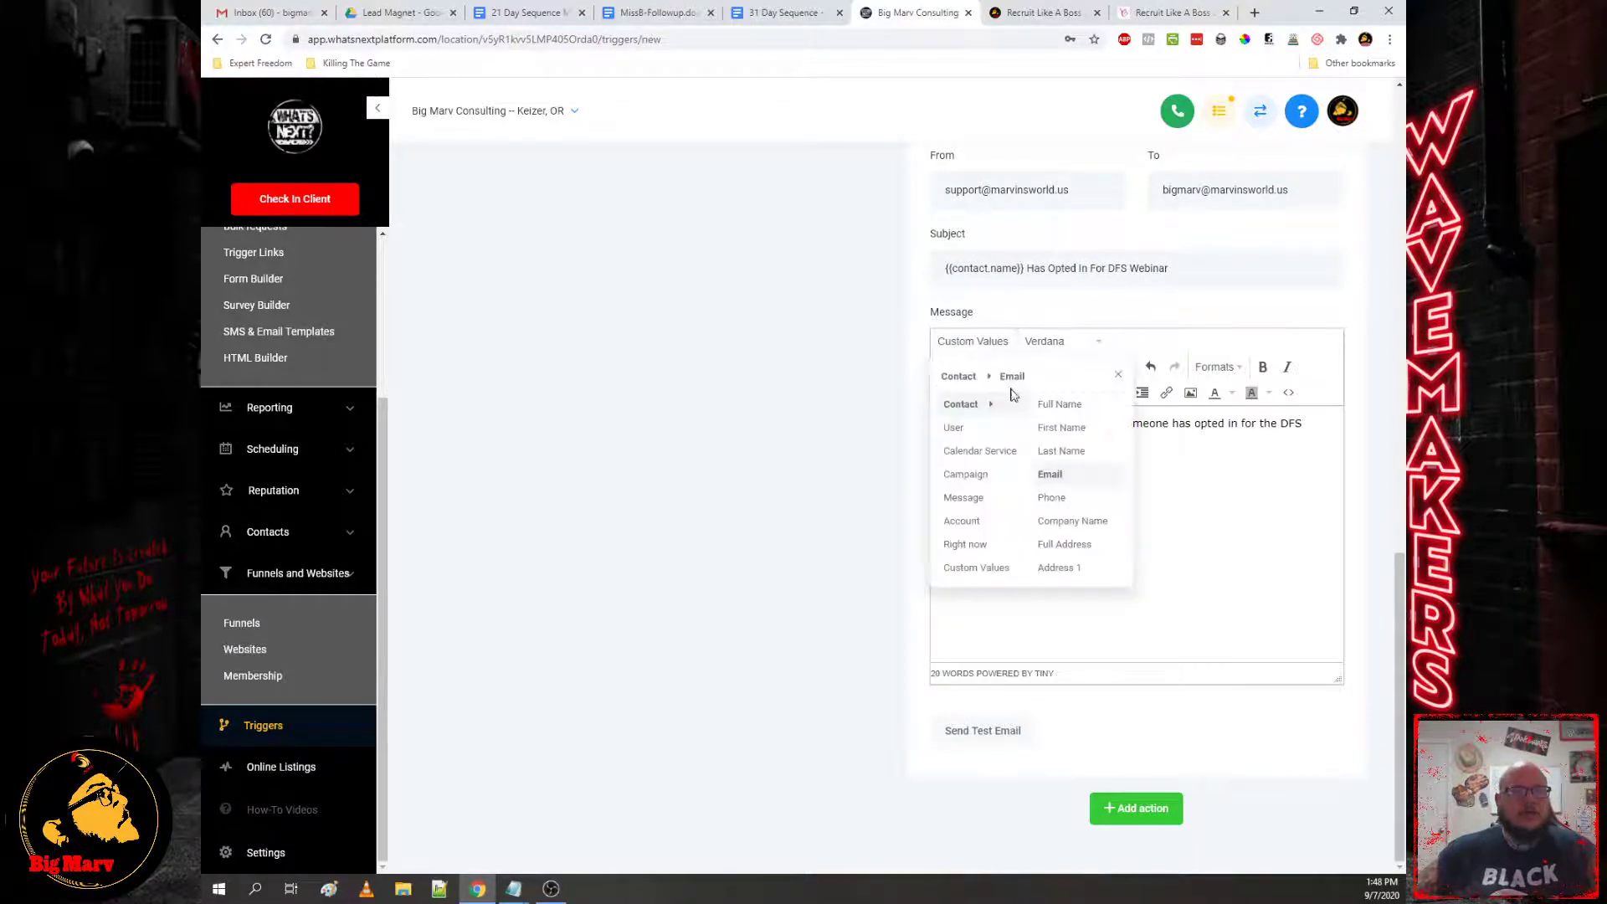
pyautogui.click(1076, 492)
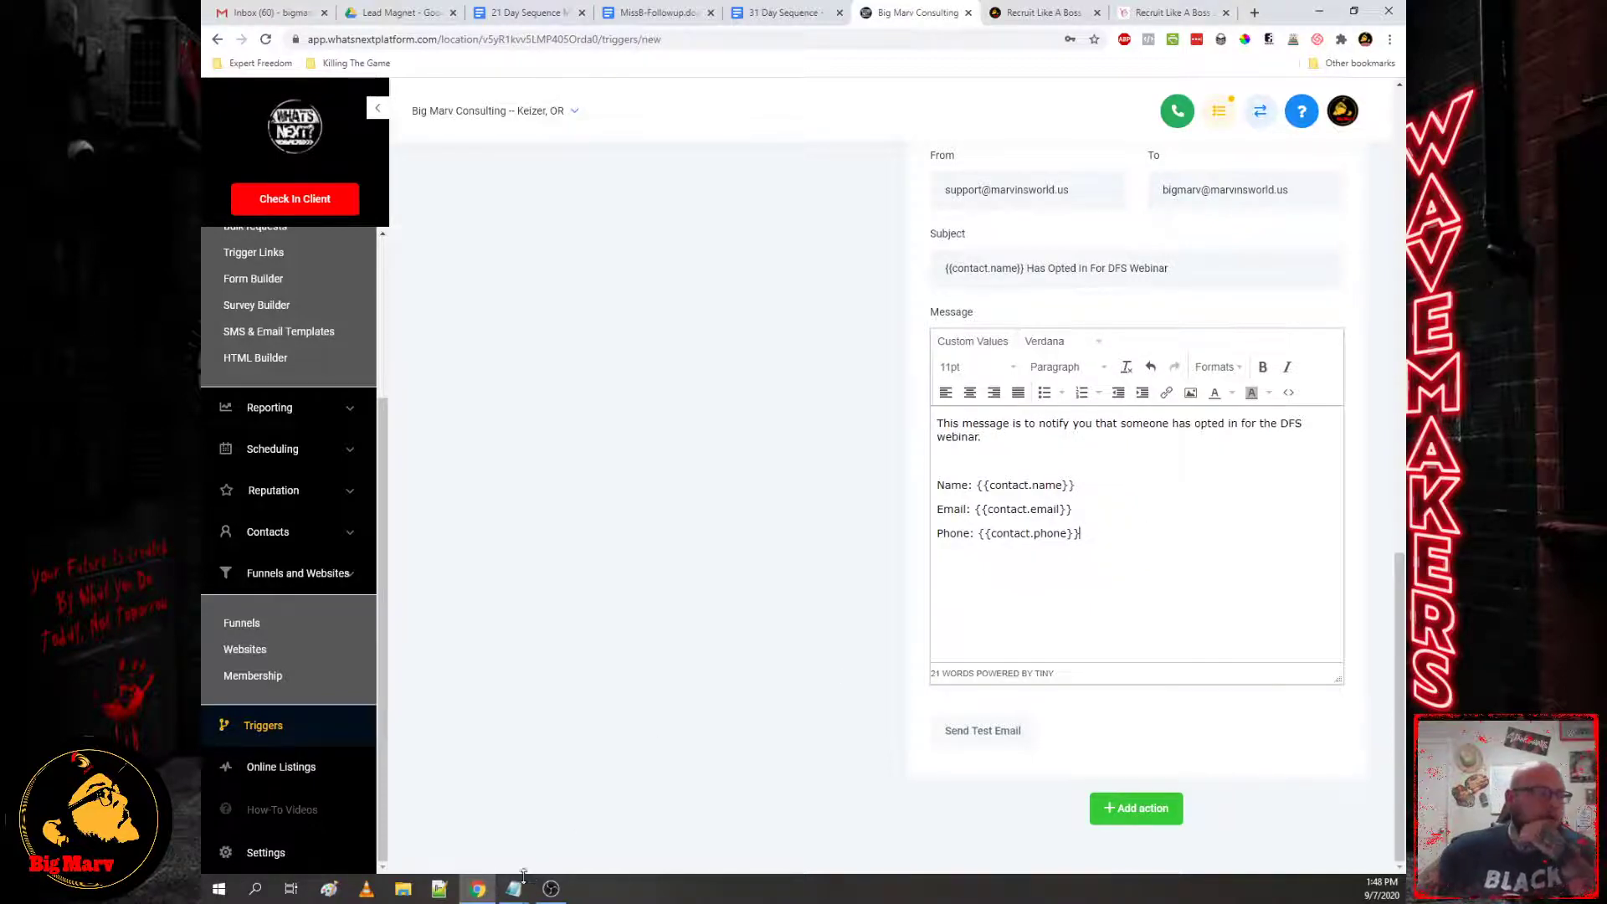
# Step: Check the evergreen webinar checklist in Notepad and return to the trigger editor
pyautogui.moveTo(514, 888)
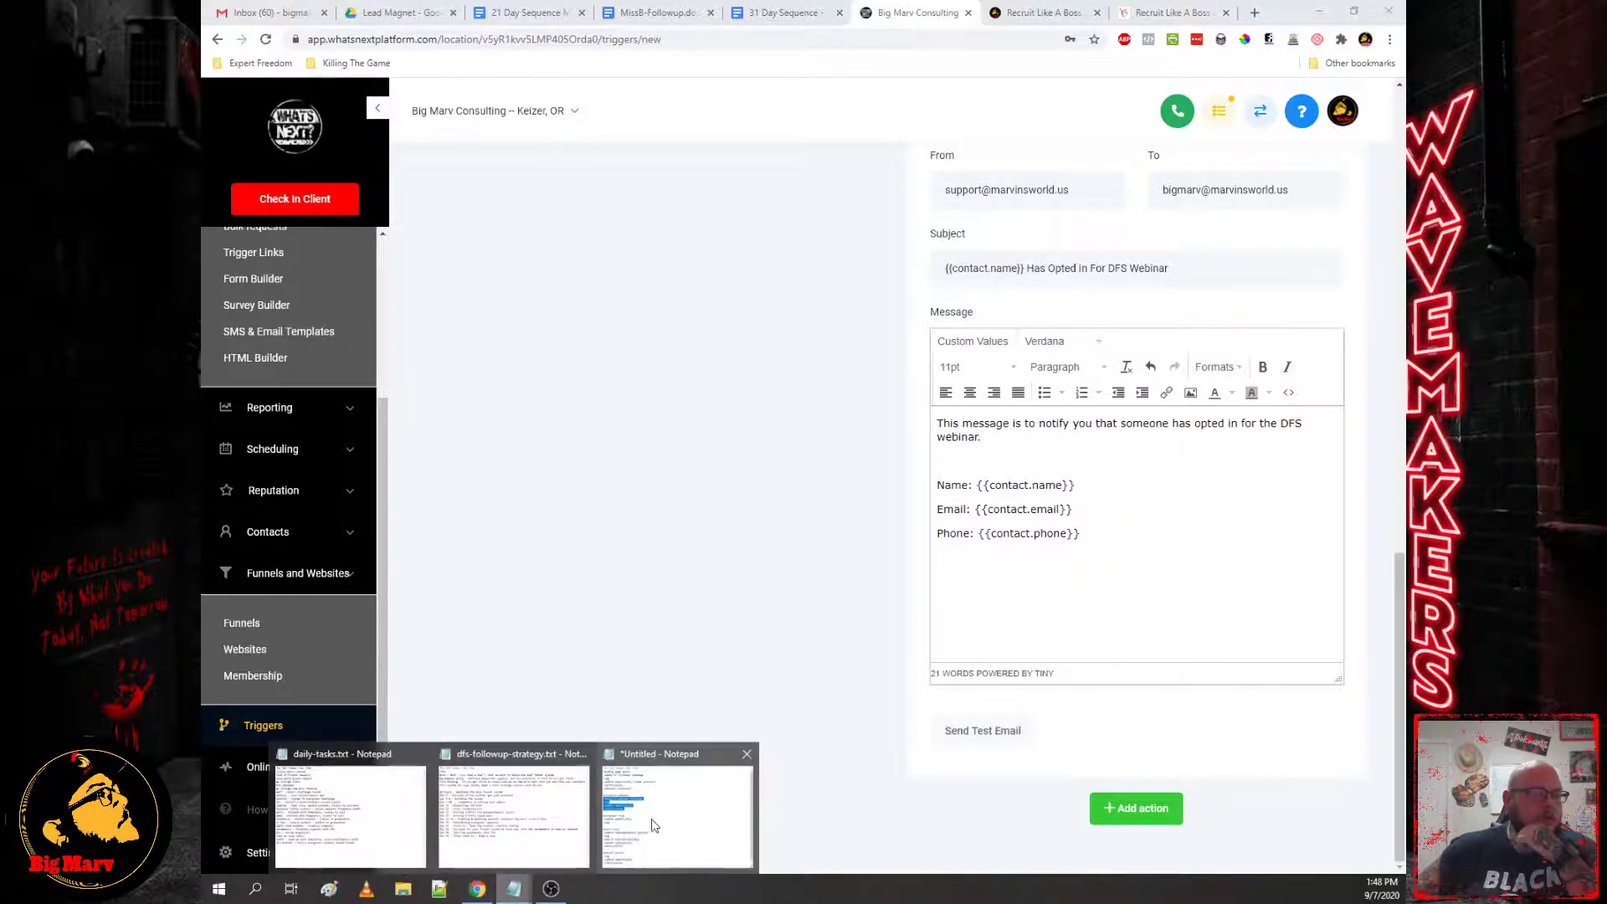
pyautogui.click(657, 825)
pyautogui.click(619, 393)
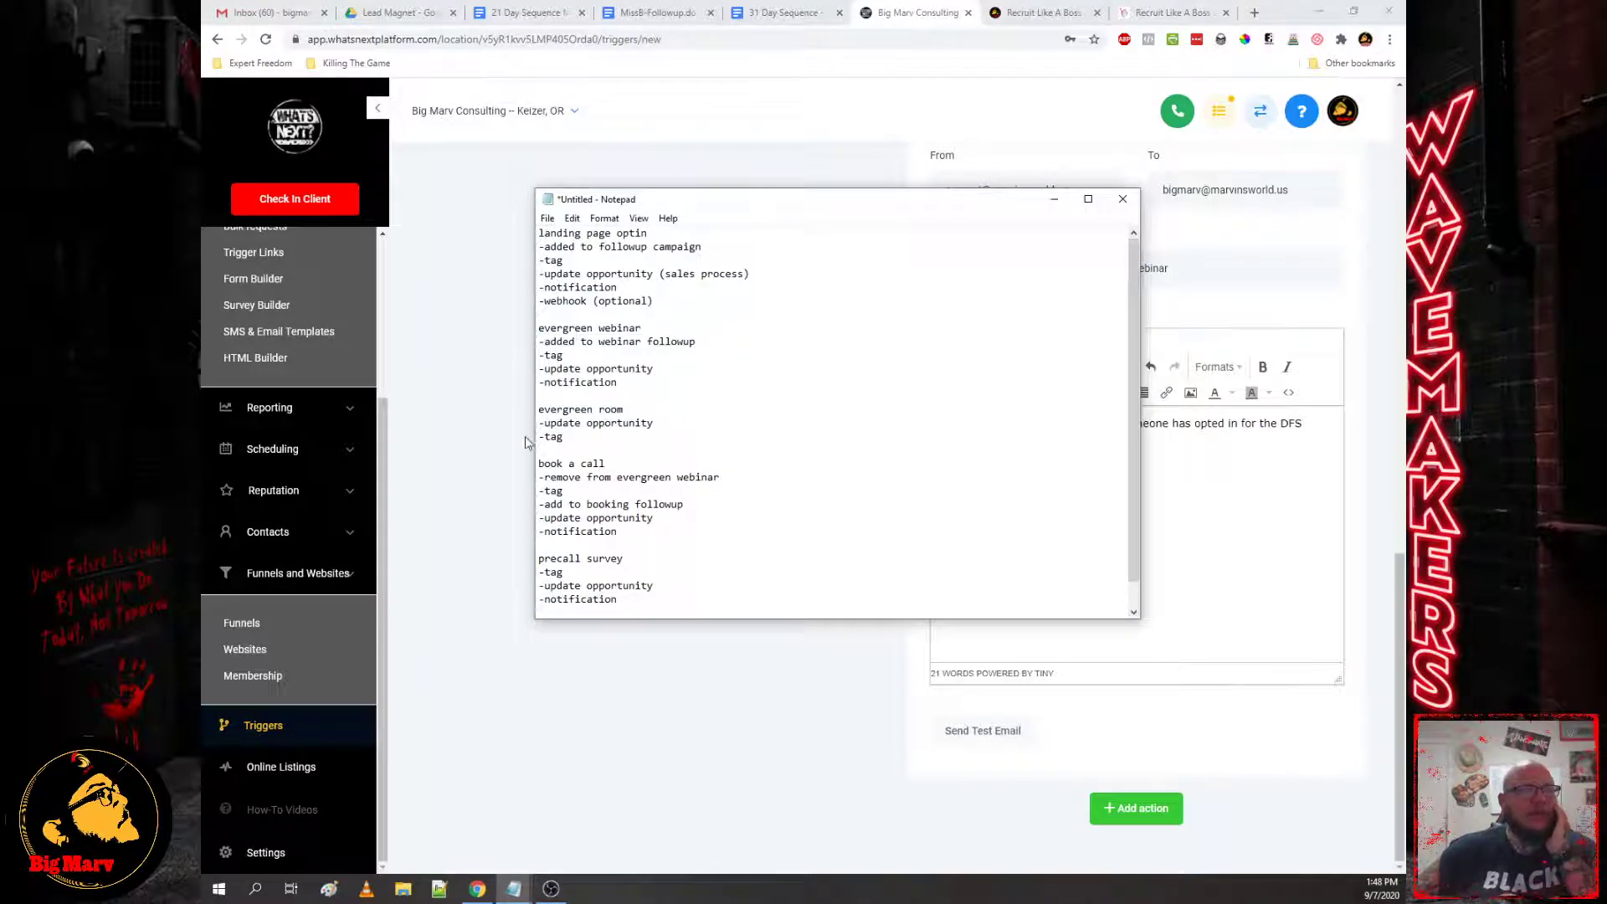
pyautogui.click(495, 489)
# Step: Save the DFS Evergreen Webinar trigger, set it to Active, and return to the triggers list
pyautogui.scroll(15, 1331, 385)
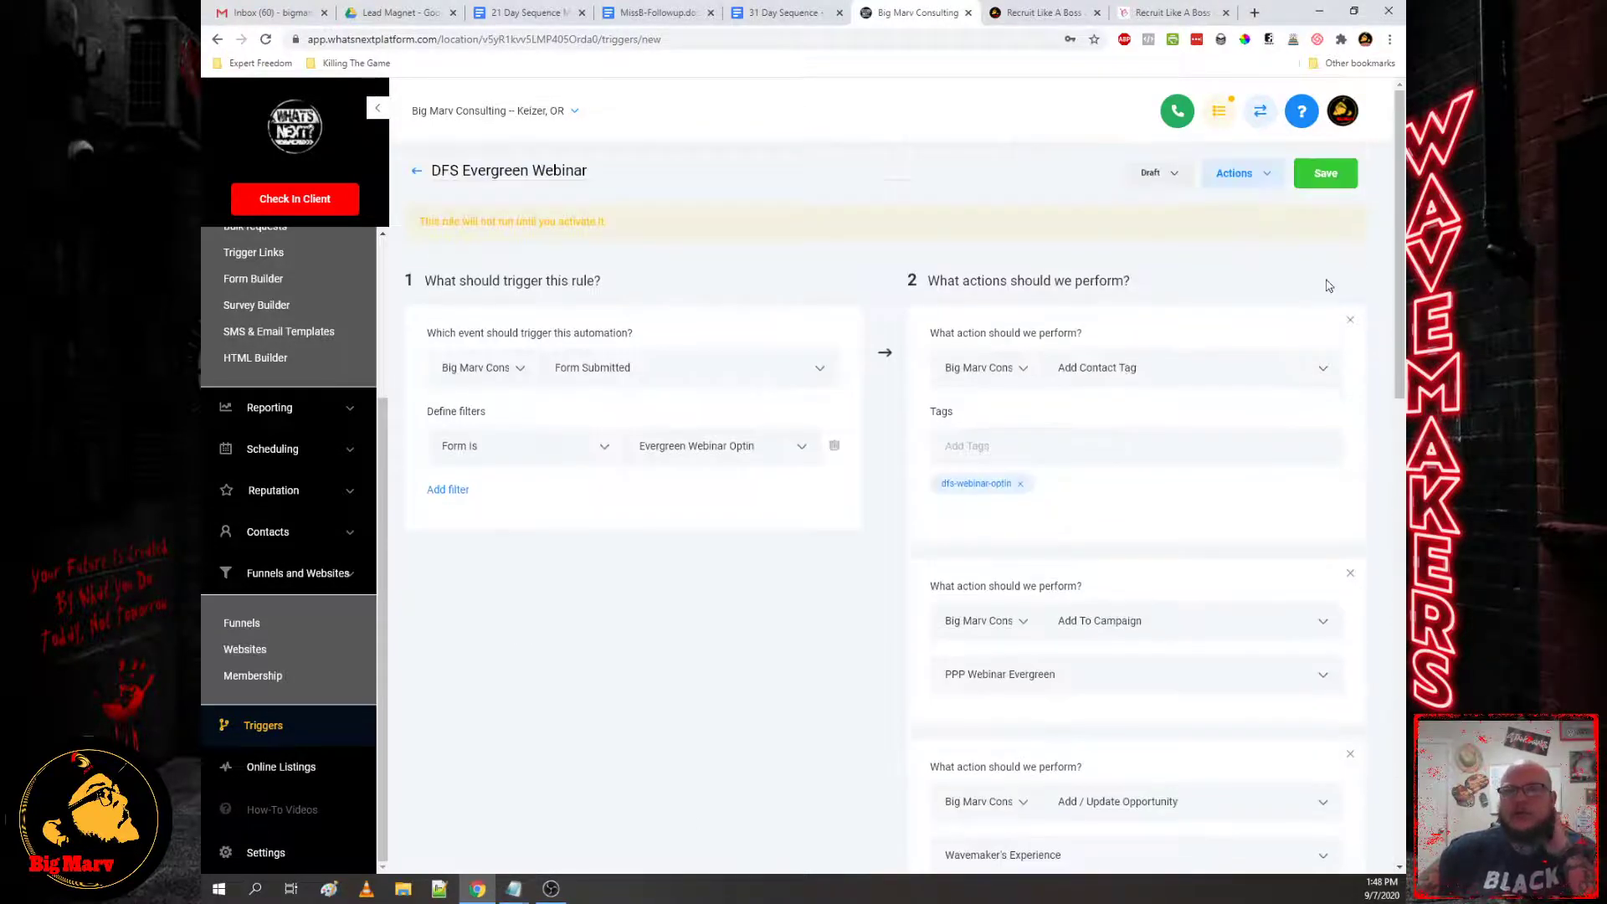
pyautogui.click(1330, 186)
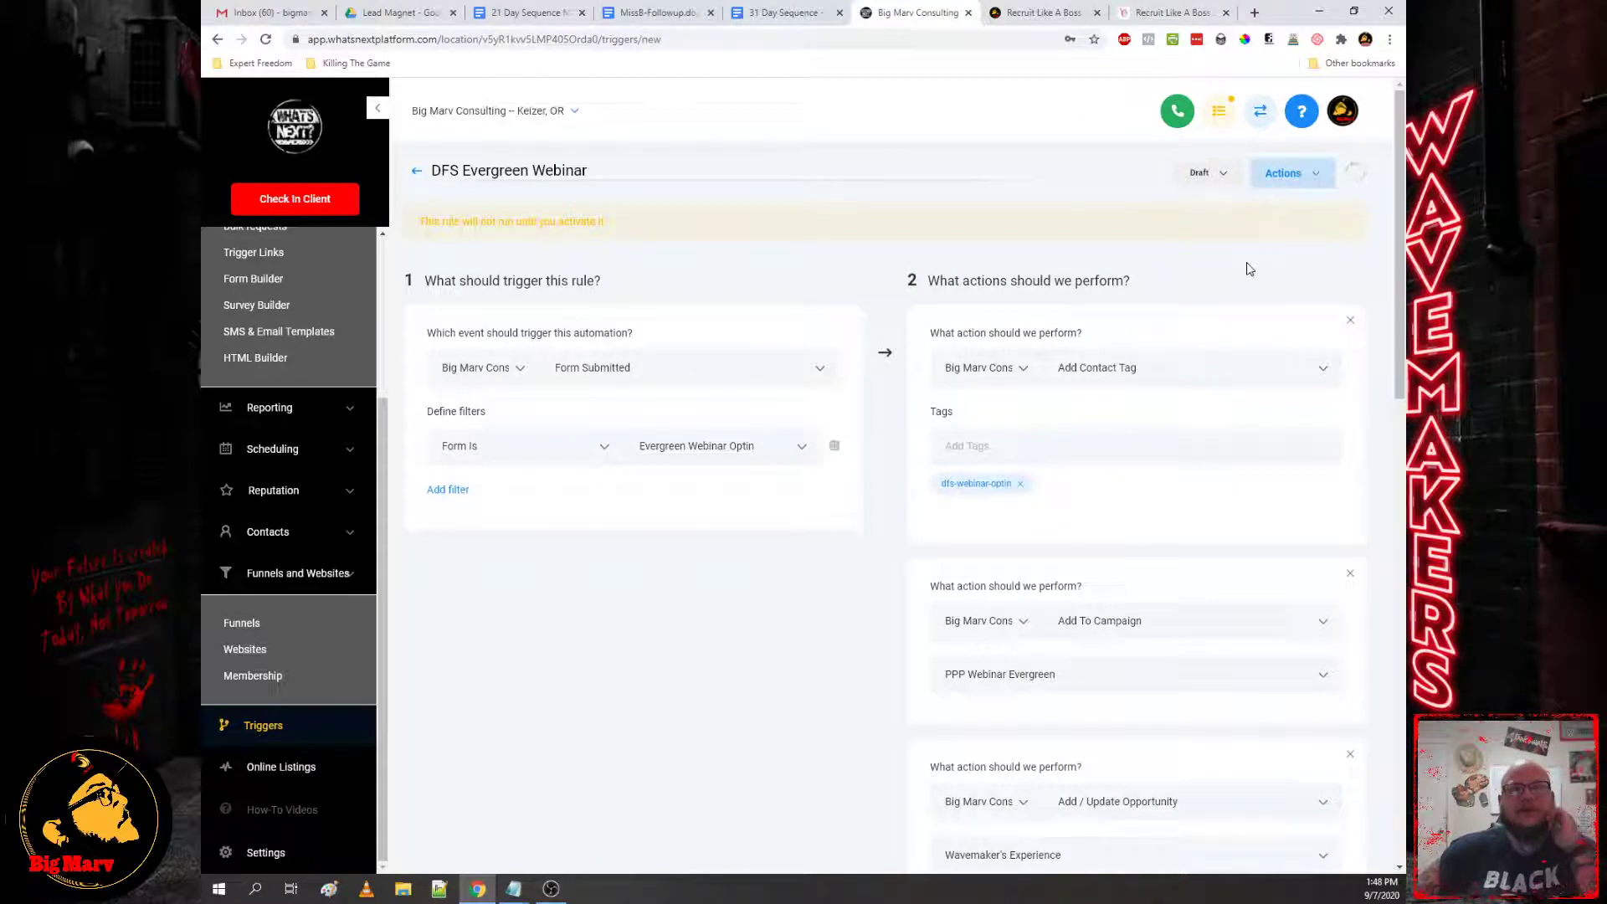
pyautogui.click(1168, 177)
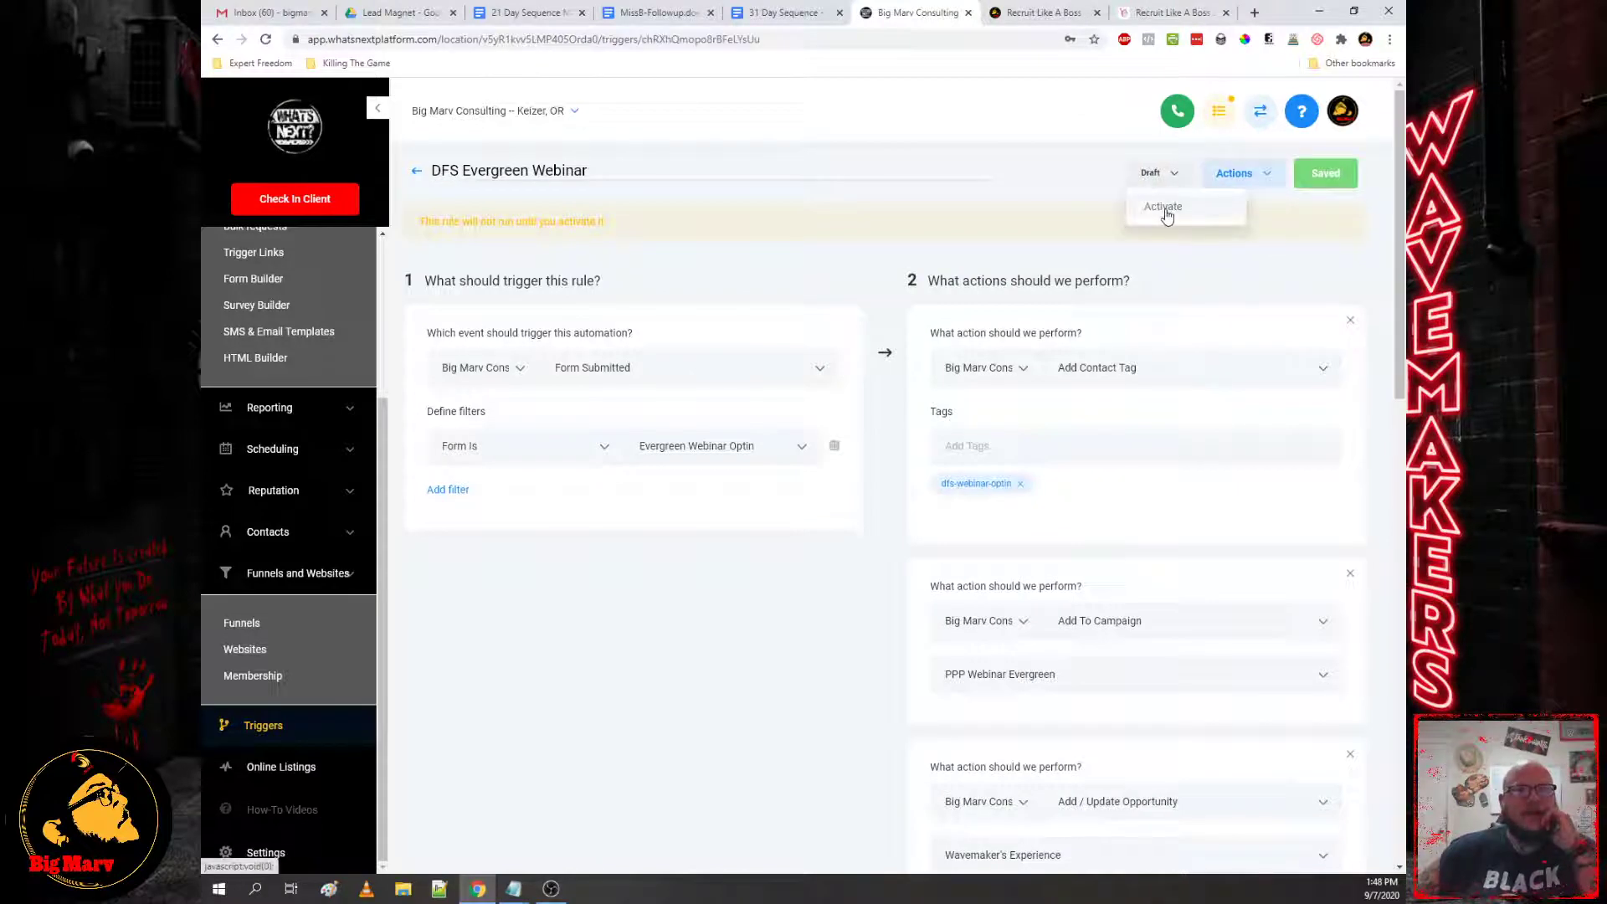
pyautogui.click(1166, 210)
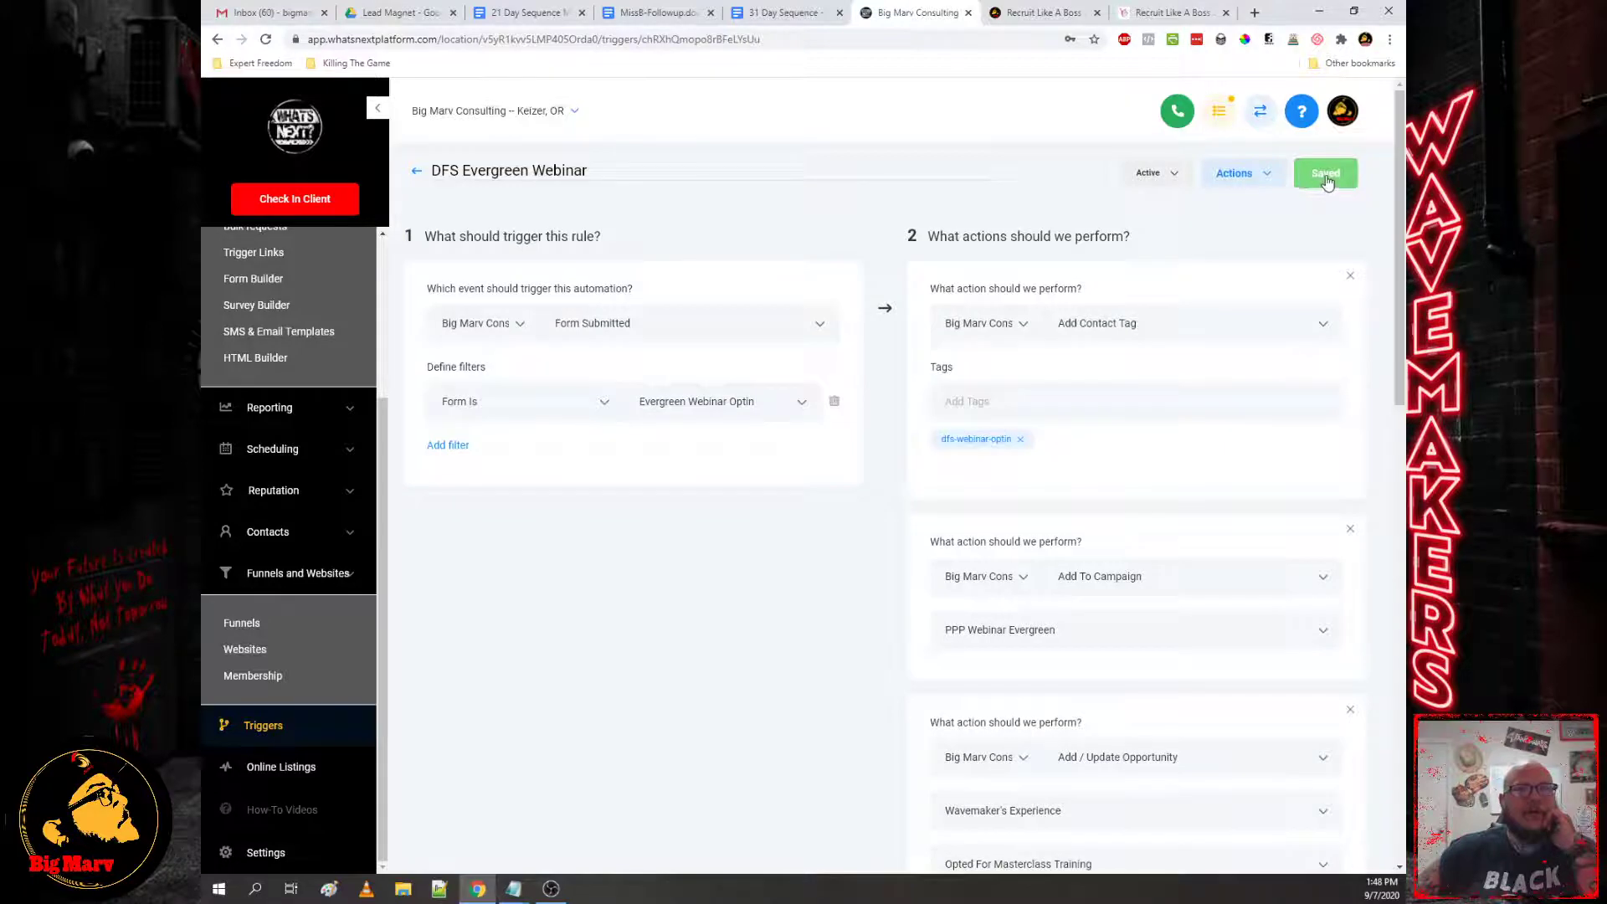
pyautogui.click(416, 170)
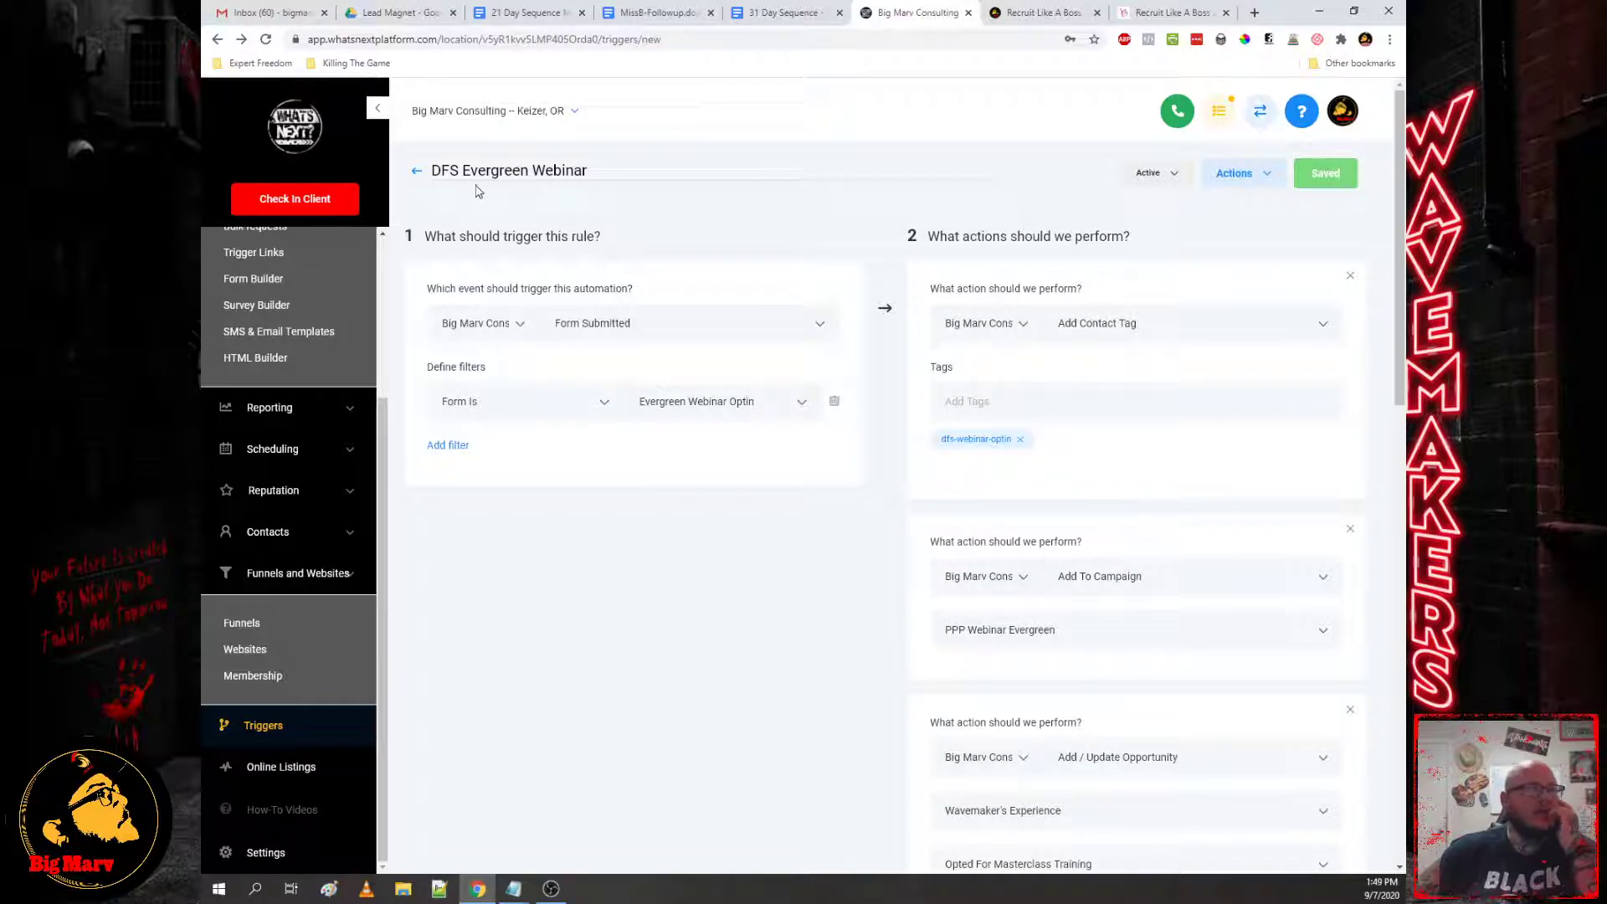
pyautogui.click(417, 174)
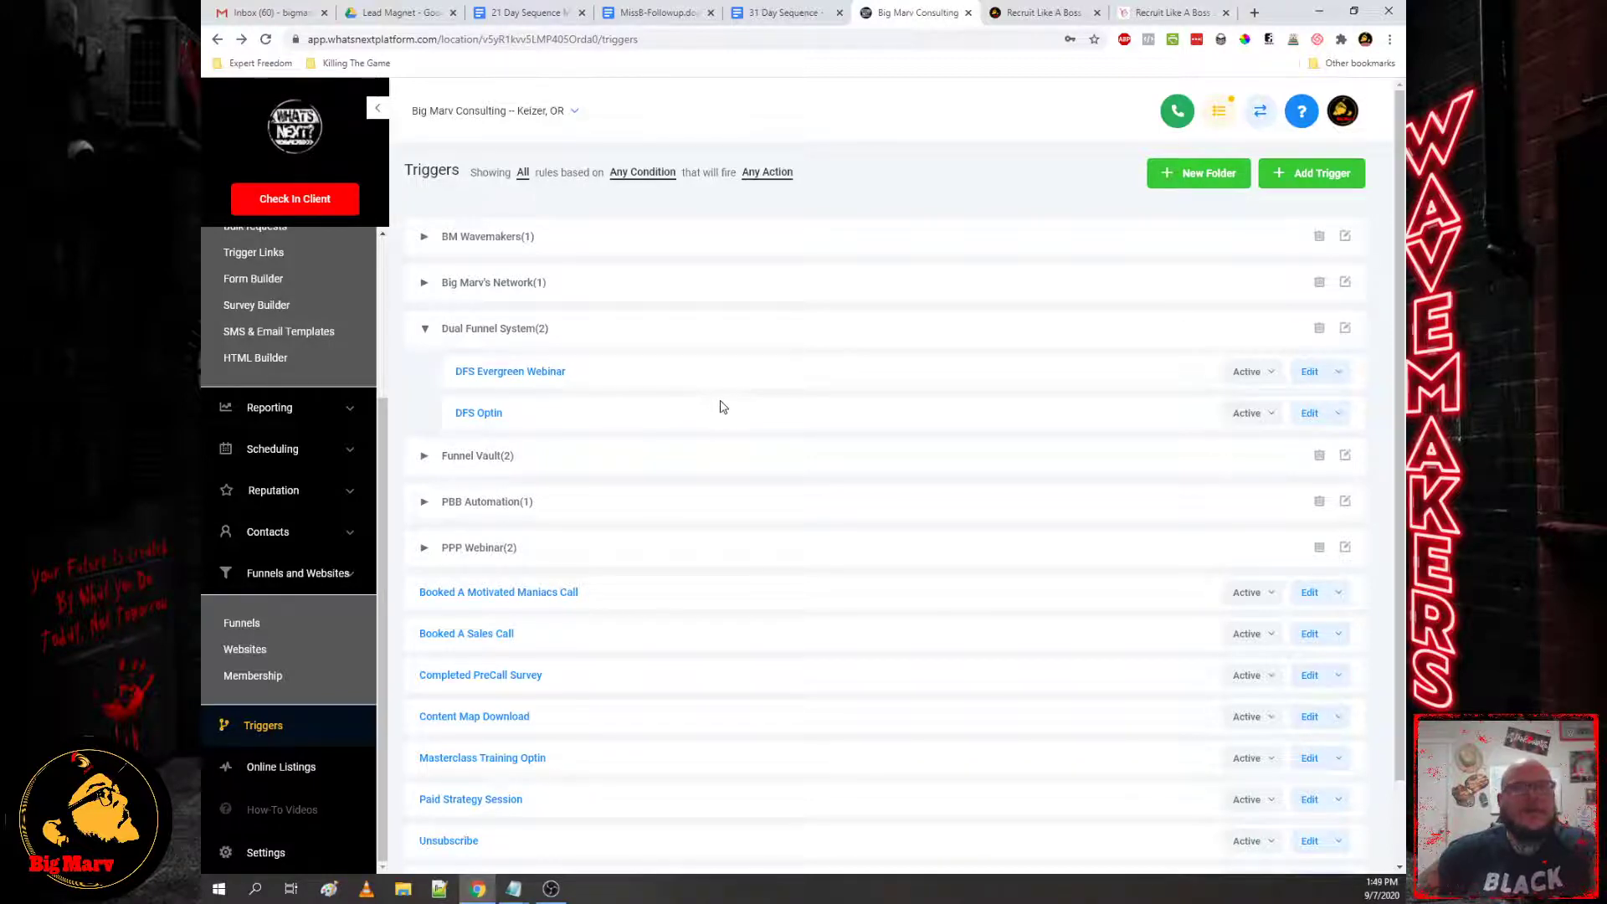
# Step: Expand the PPP Webinar folder and inspect the Watched PPP Webinar Replay trigger
pyautogui.click(486, 549)
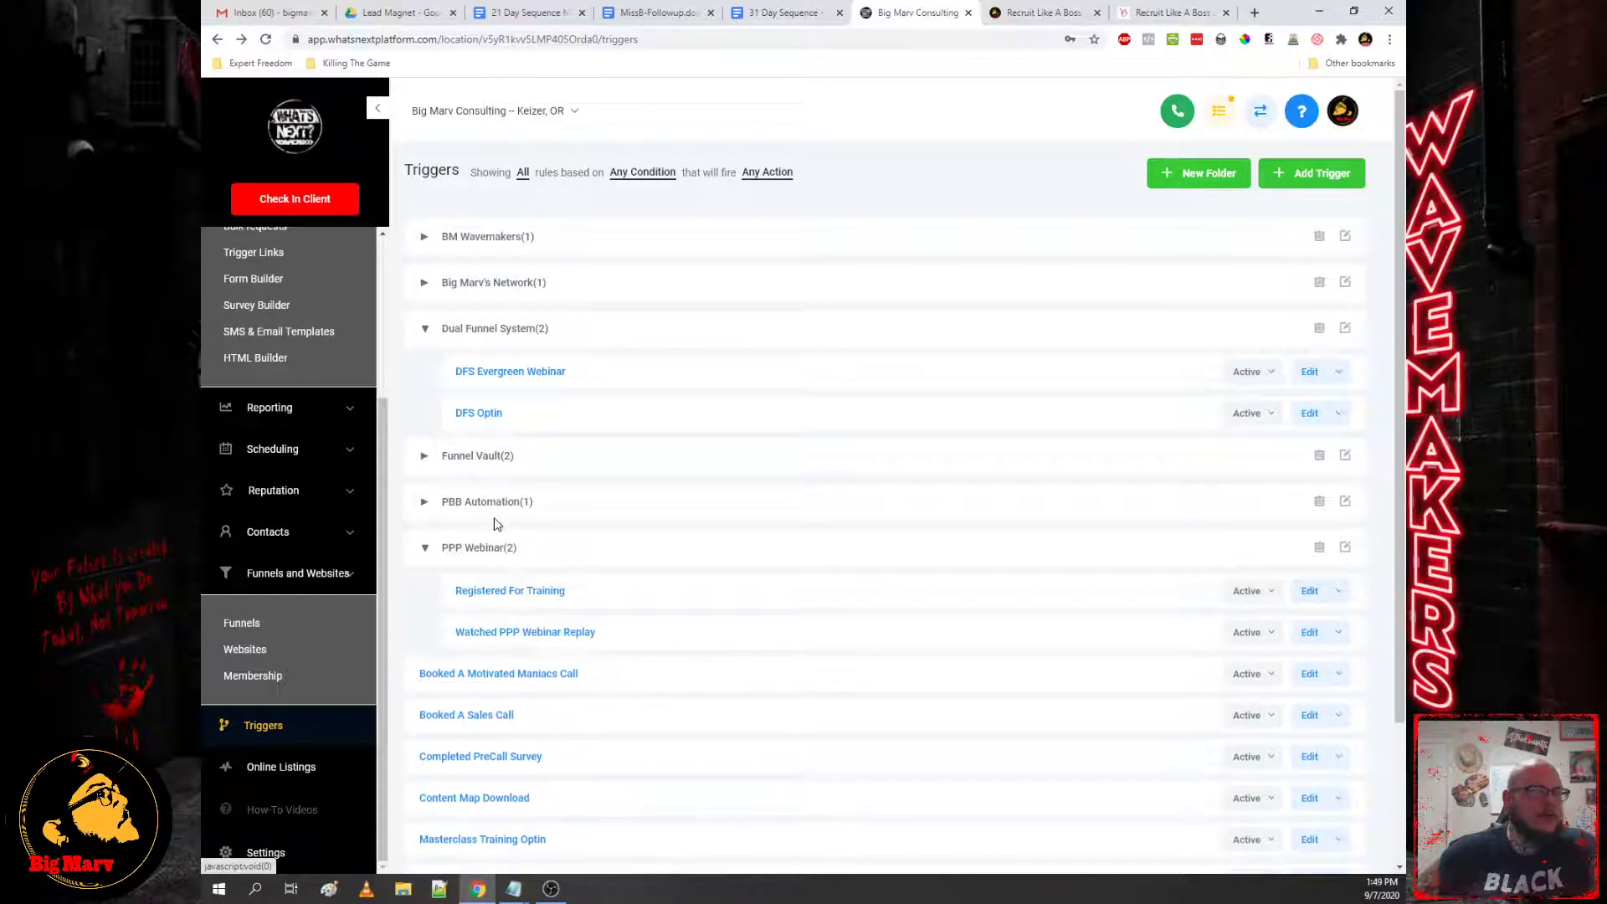
pyautogui.click(492, 634)
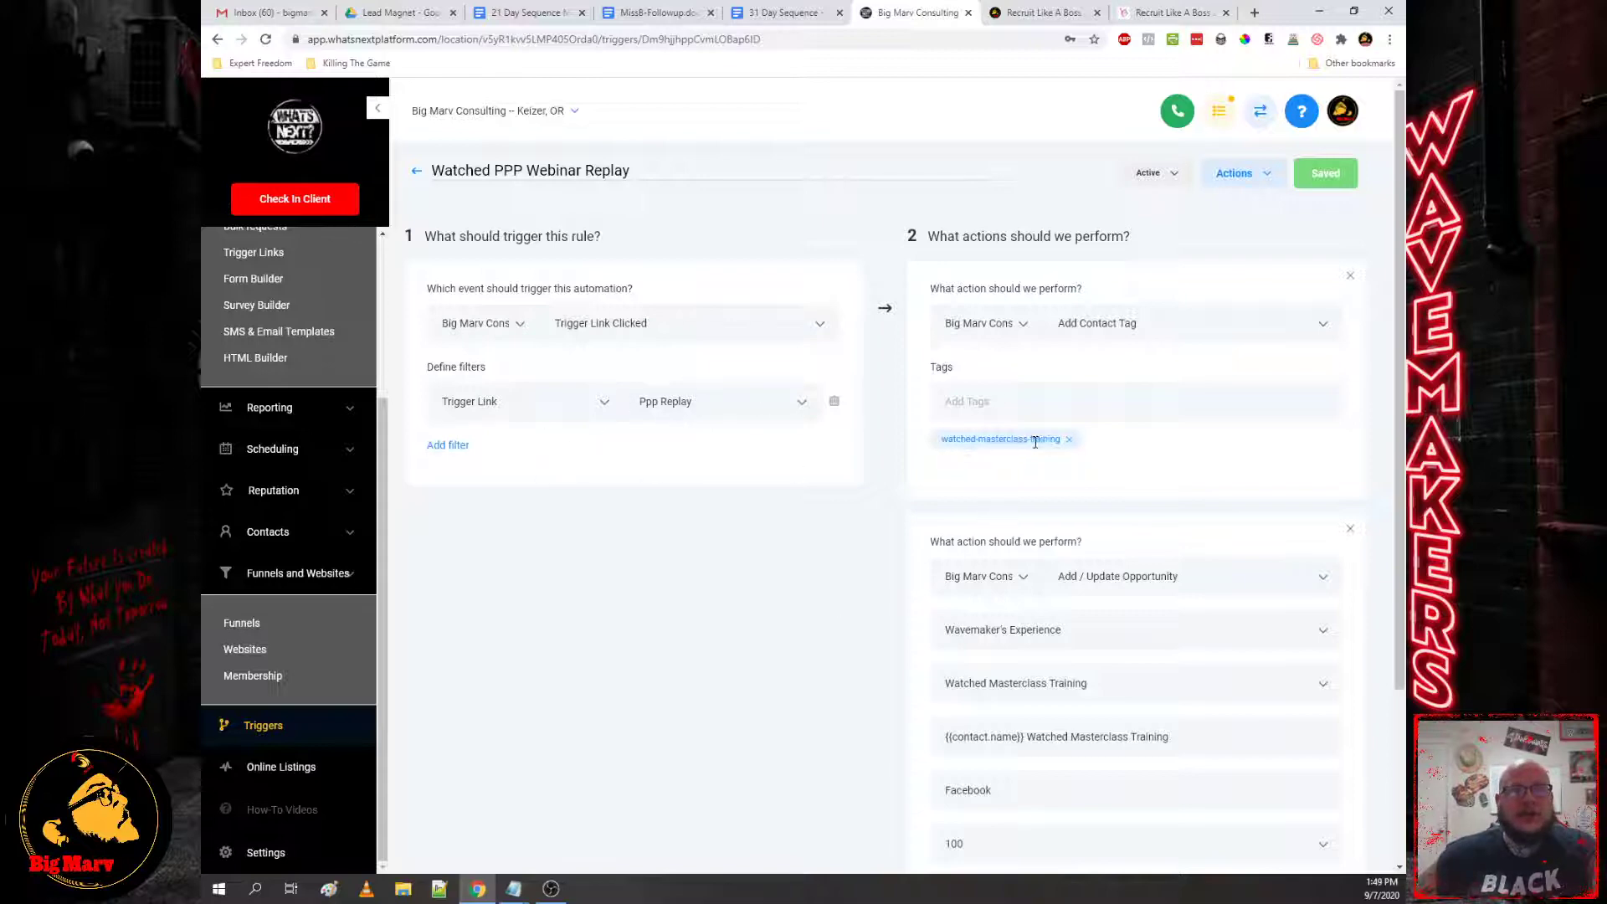
pyautogui.scroll(-3, 1062, 473)
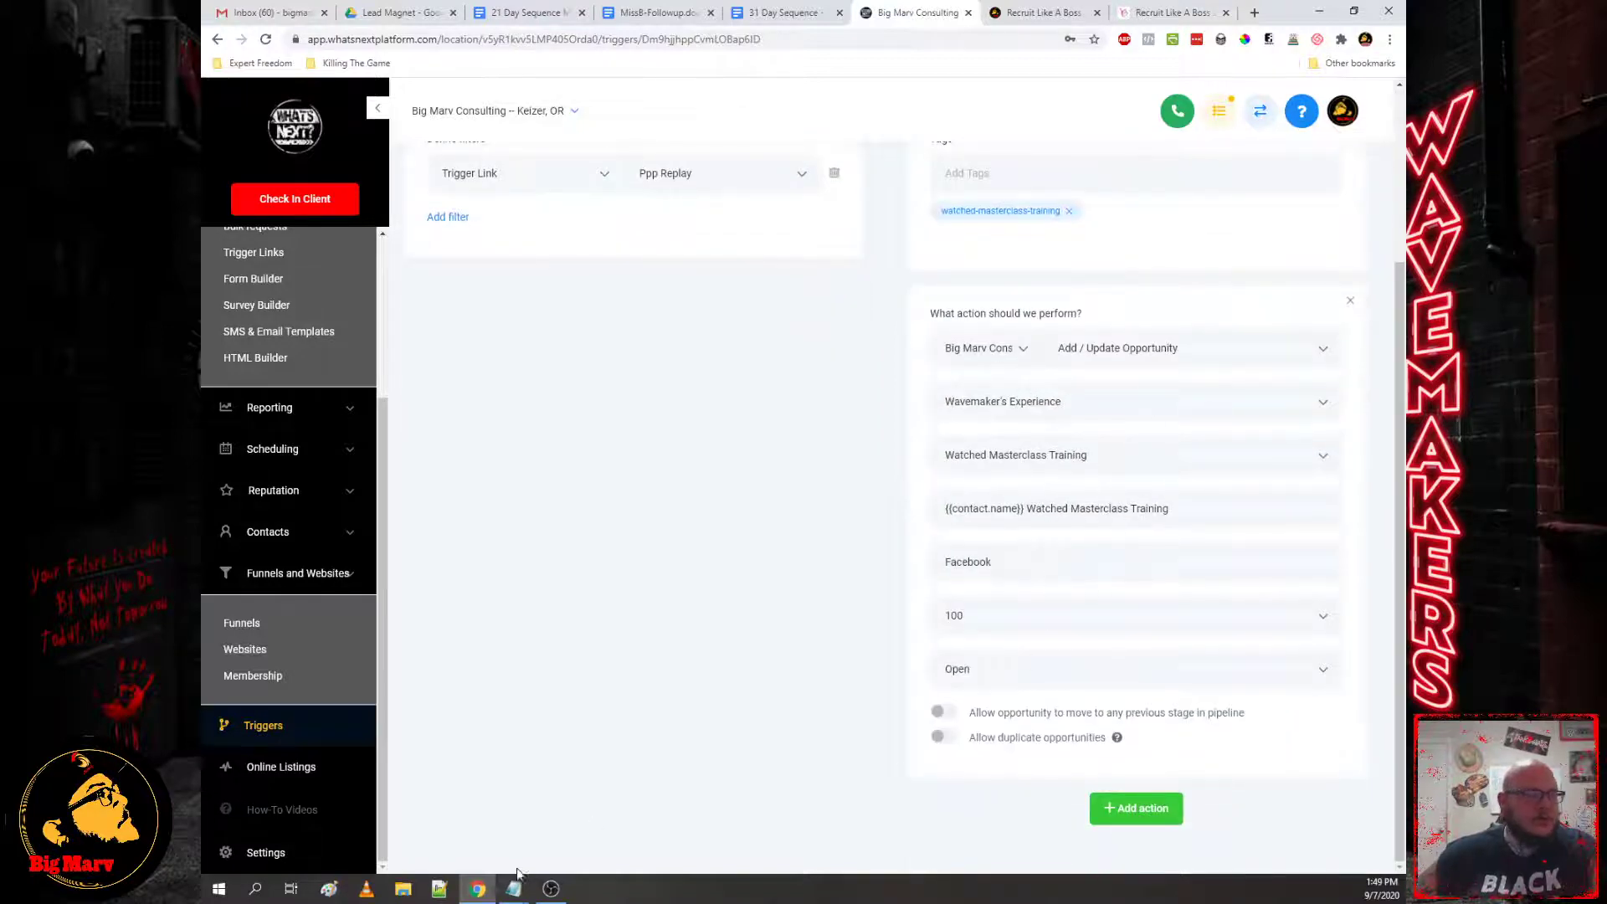
# Step: Select the evergreen room notes in Notepad, then go back to the triggers list
pyautogui.moveTo(514, 888)
pyautogui.click(674, 821)
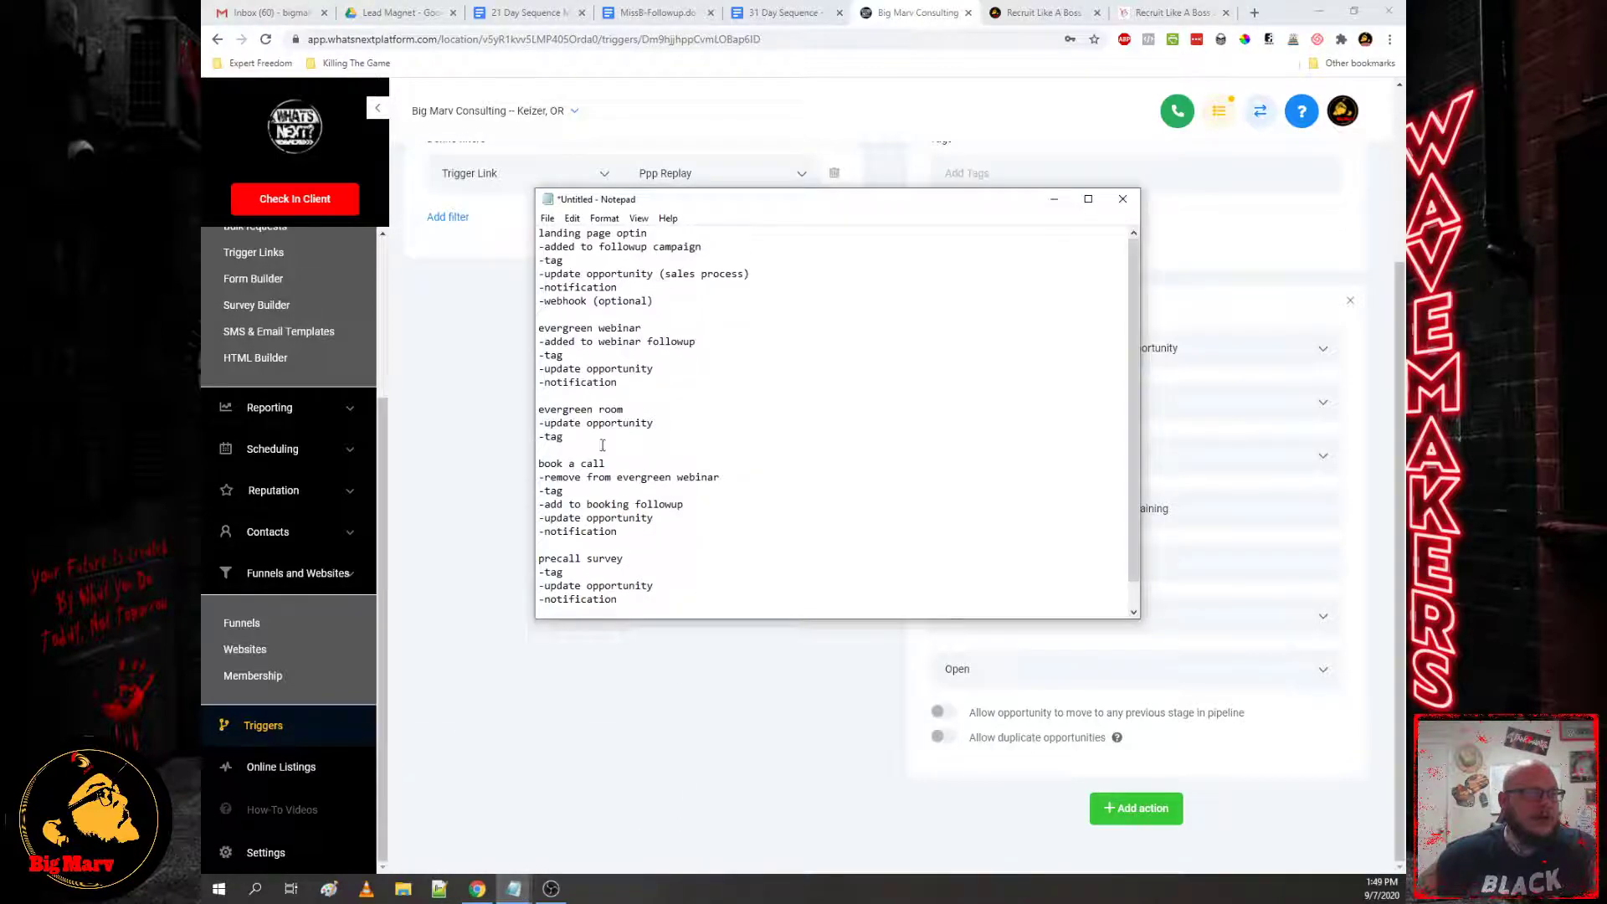
pyautogui.moveTo(590, 442); pyautogui.dragTo(538, 413)
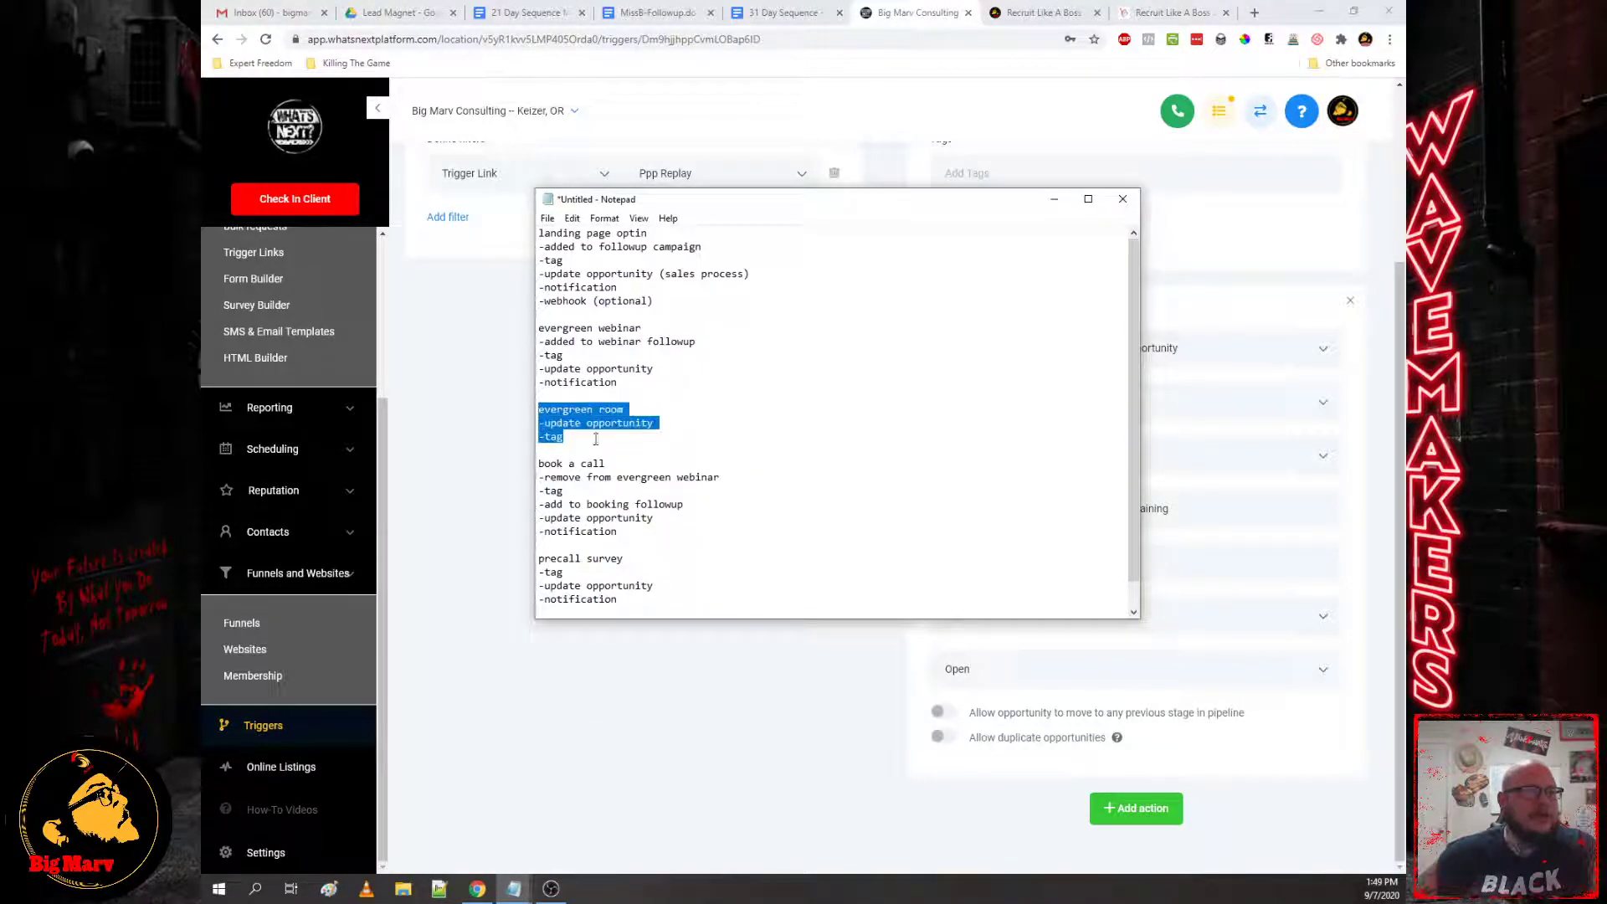
pyautogui.click(489, 442)
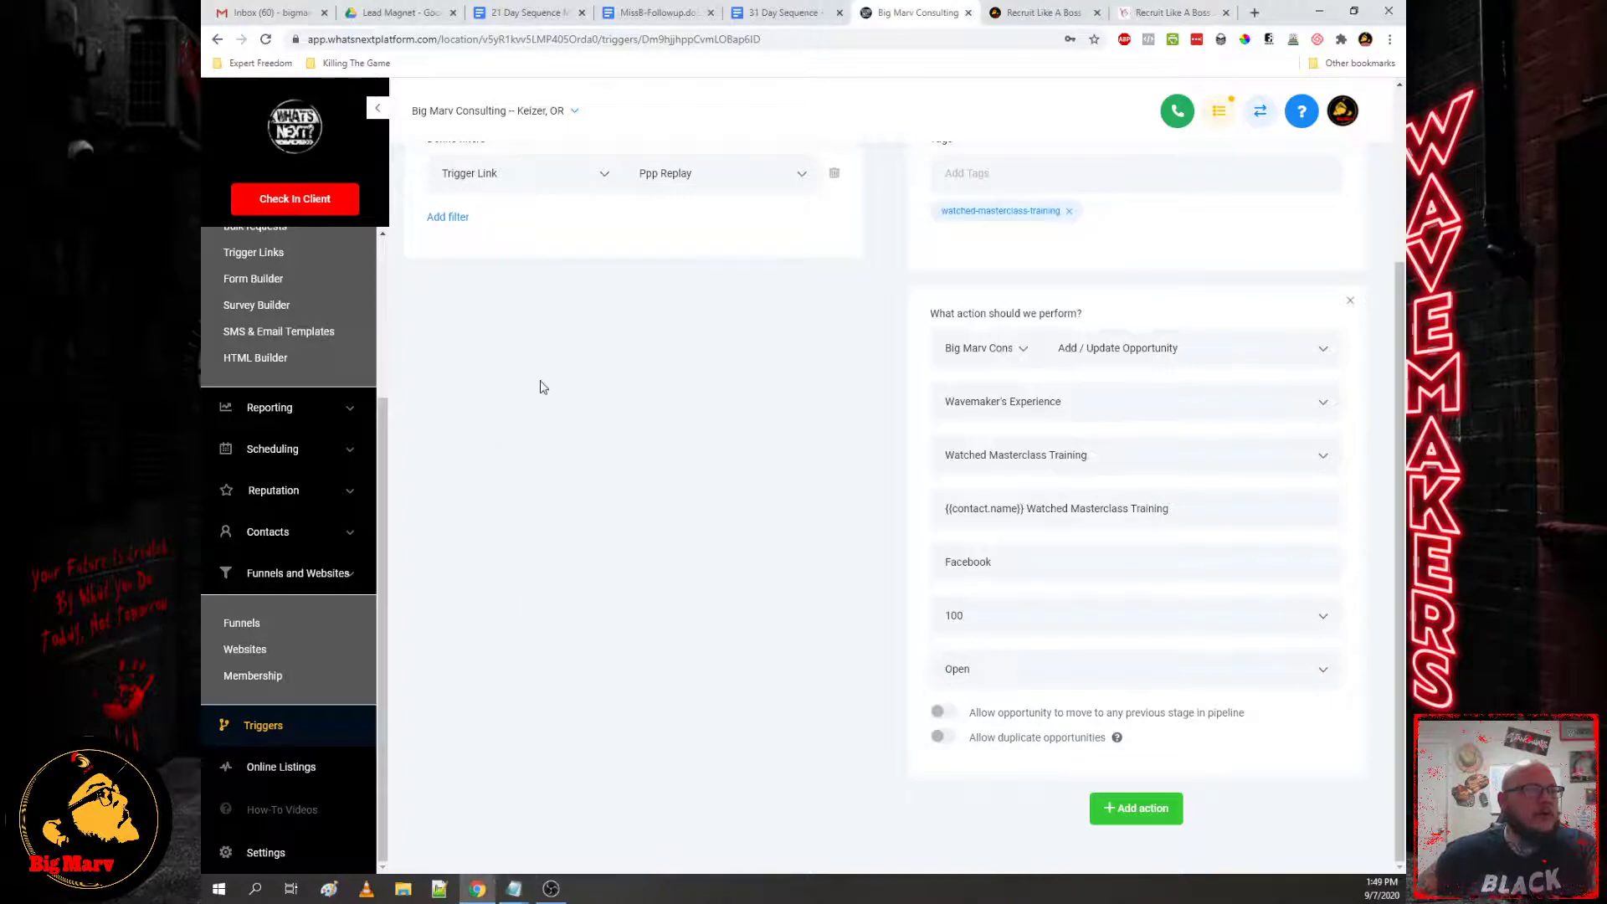
pyautogui.scroll(3, 540, 386)
pyautogui.click(419, 173)
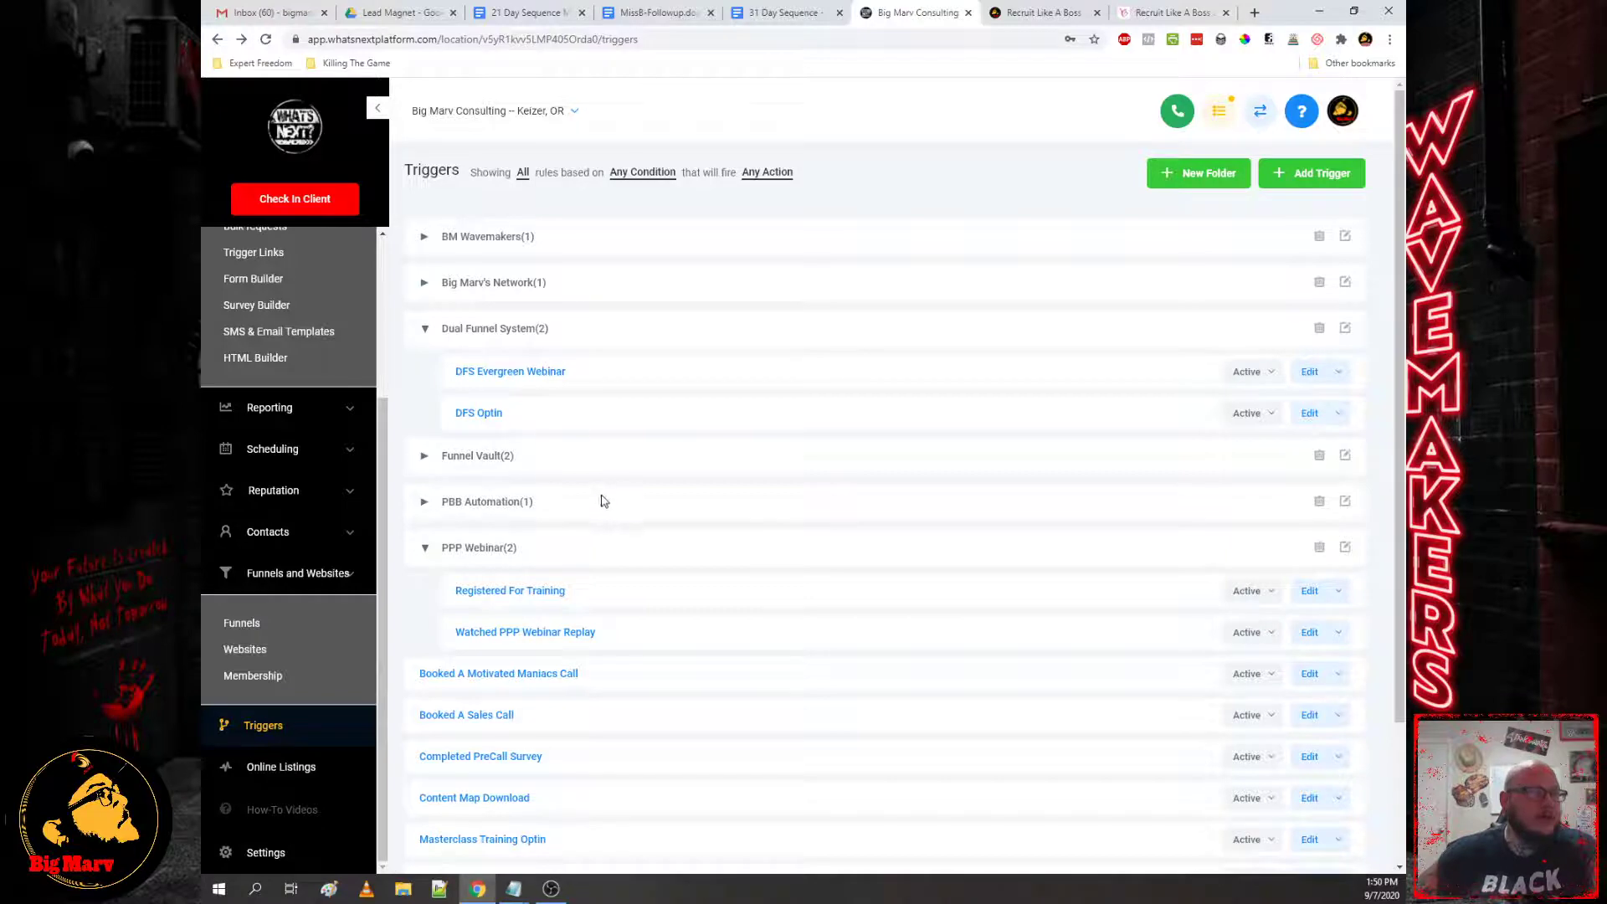
# Step: Open the Booked A Sales Call trigger and review its actions
pyautogui.scroll(-2, 602, 501)
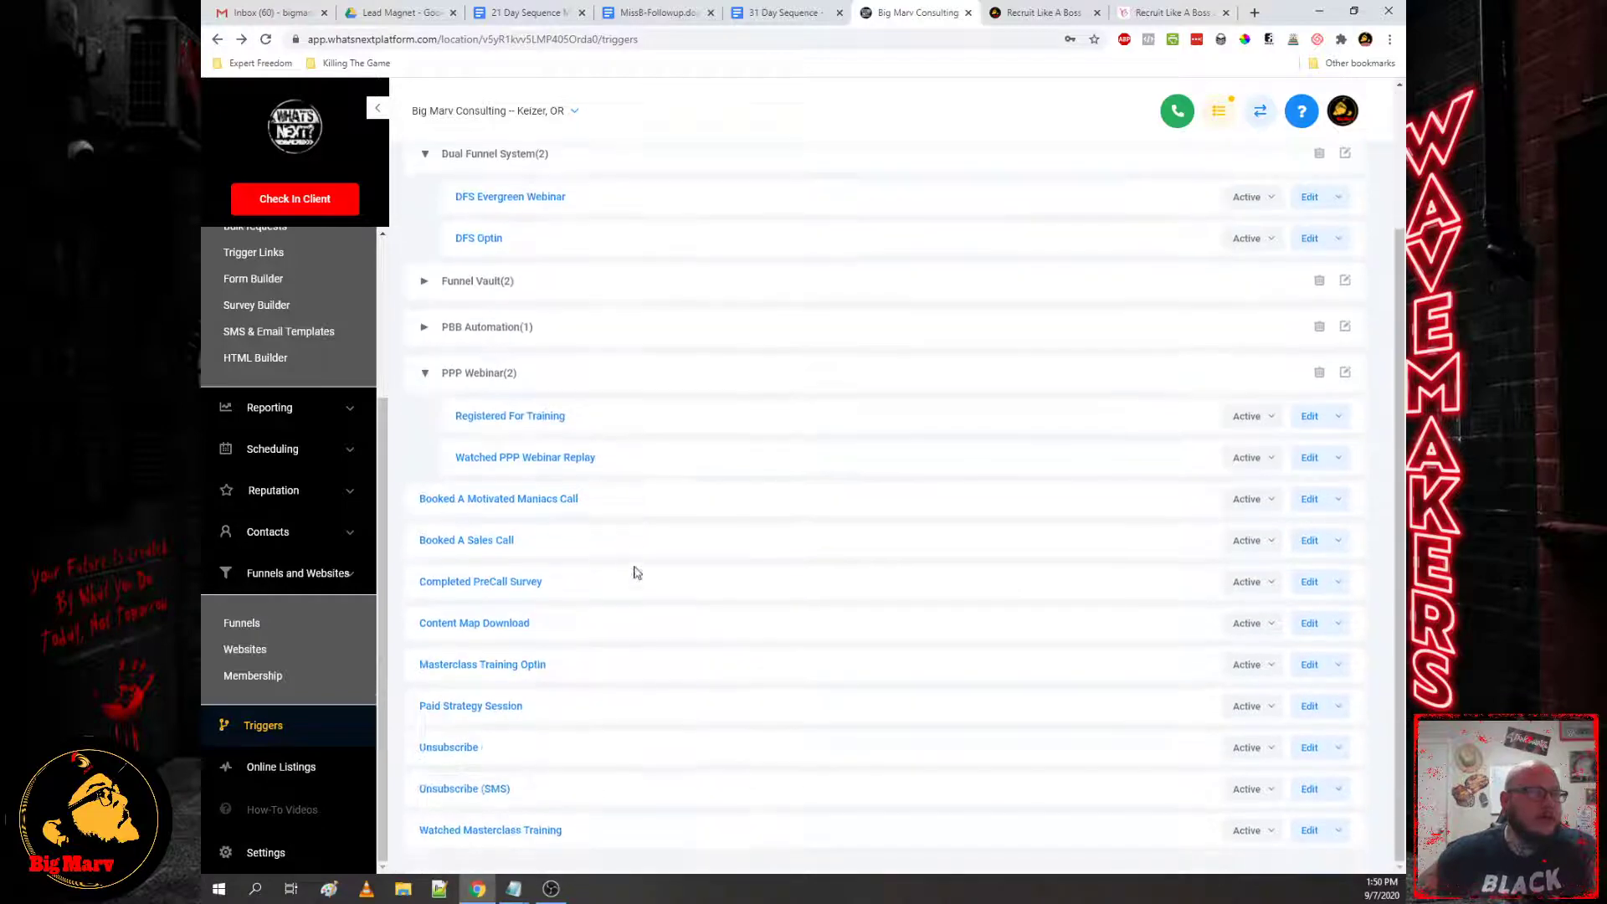
pyautogui.click(493, 542)
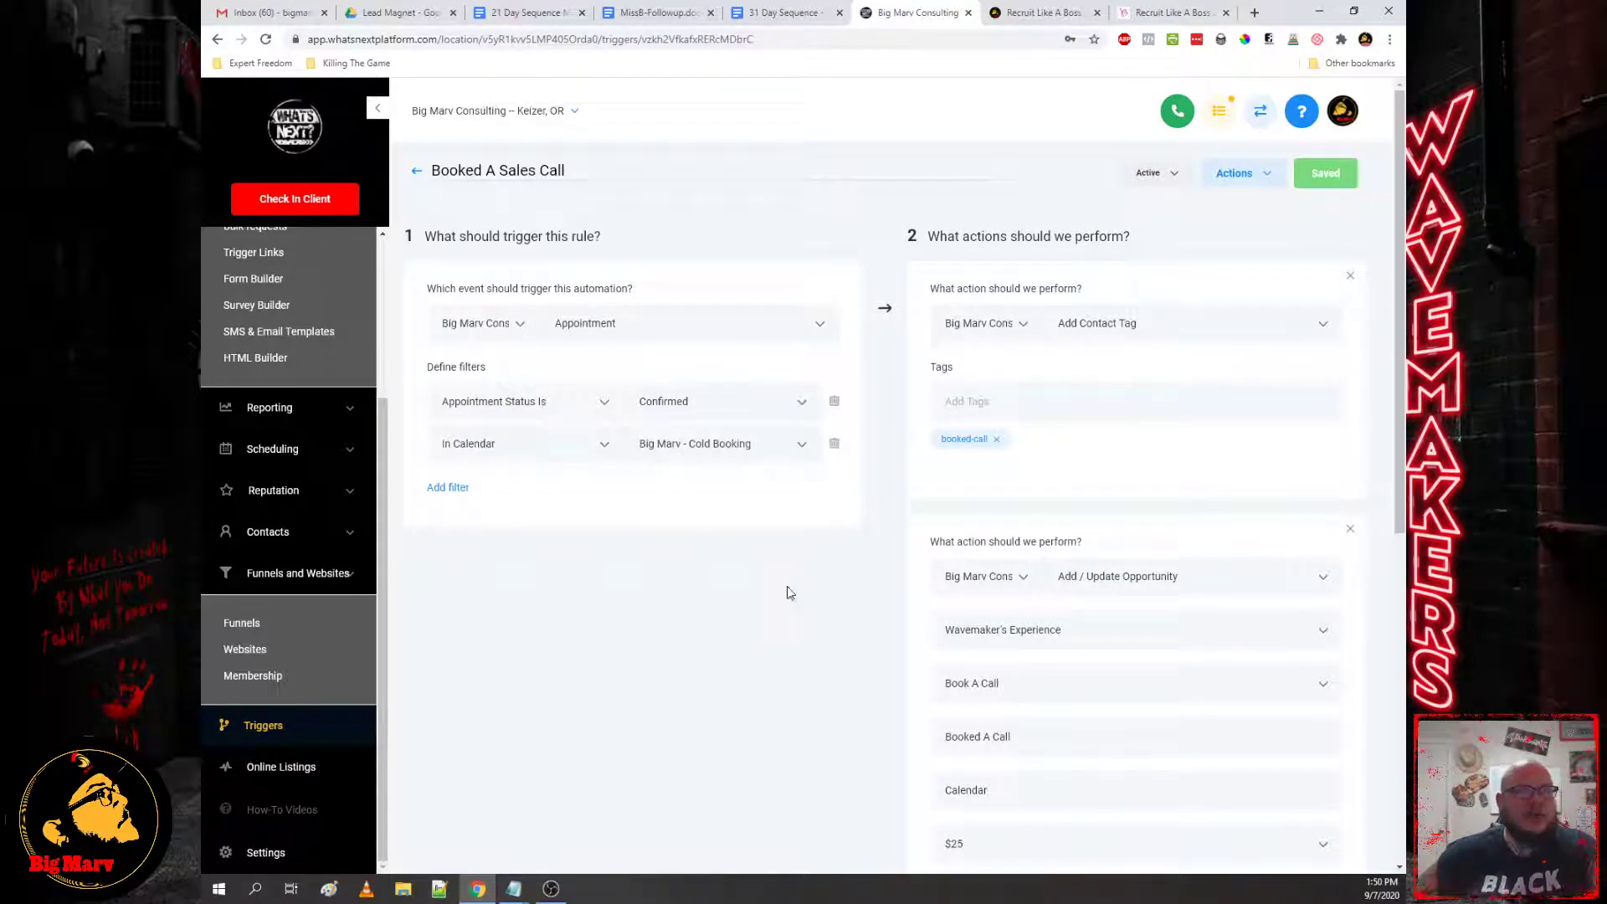
pyautogui.scroll(-3, 967, 444)
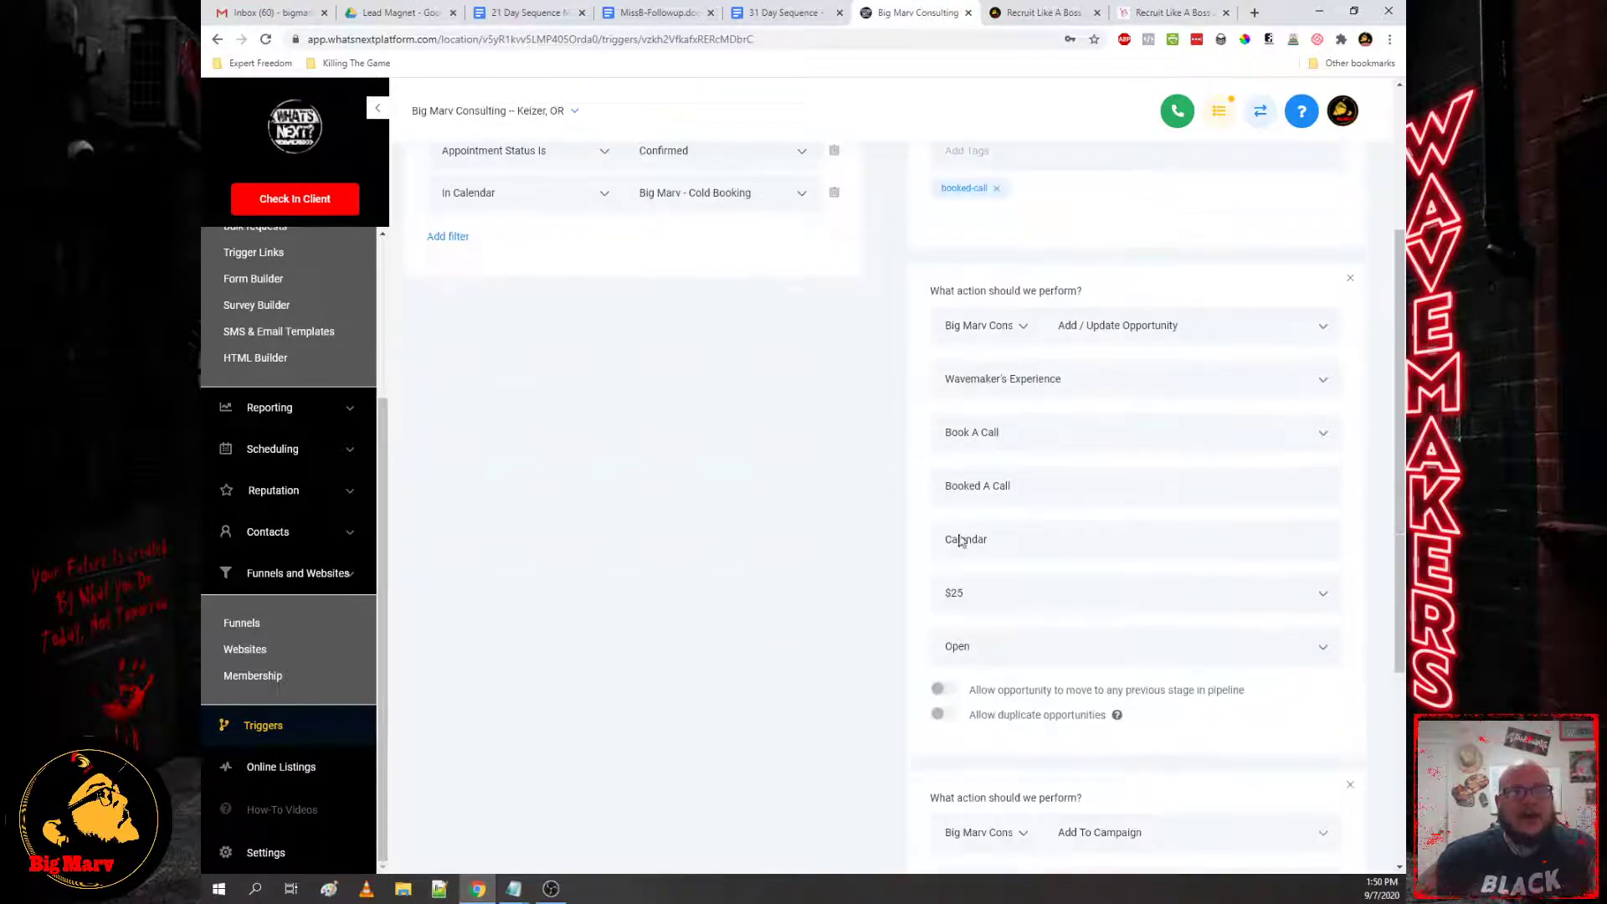
pyautogui.scroll(-3, 1023, 432)
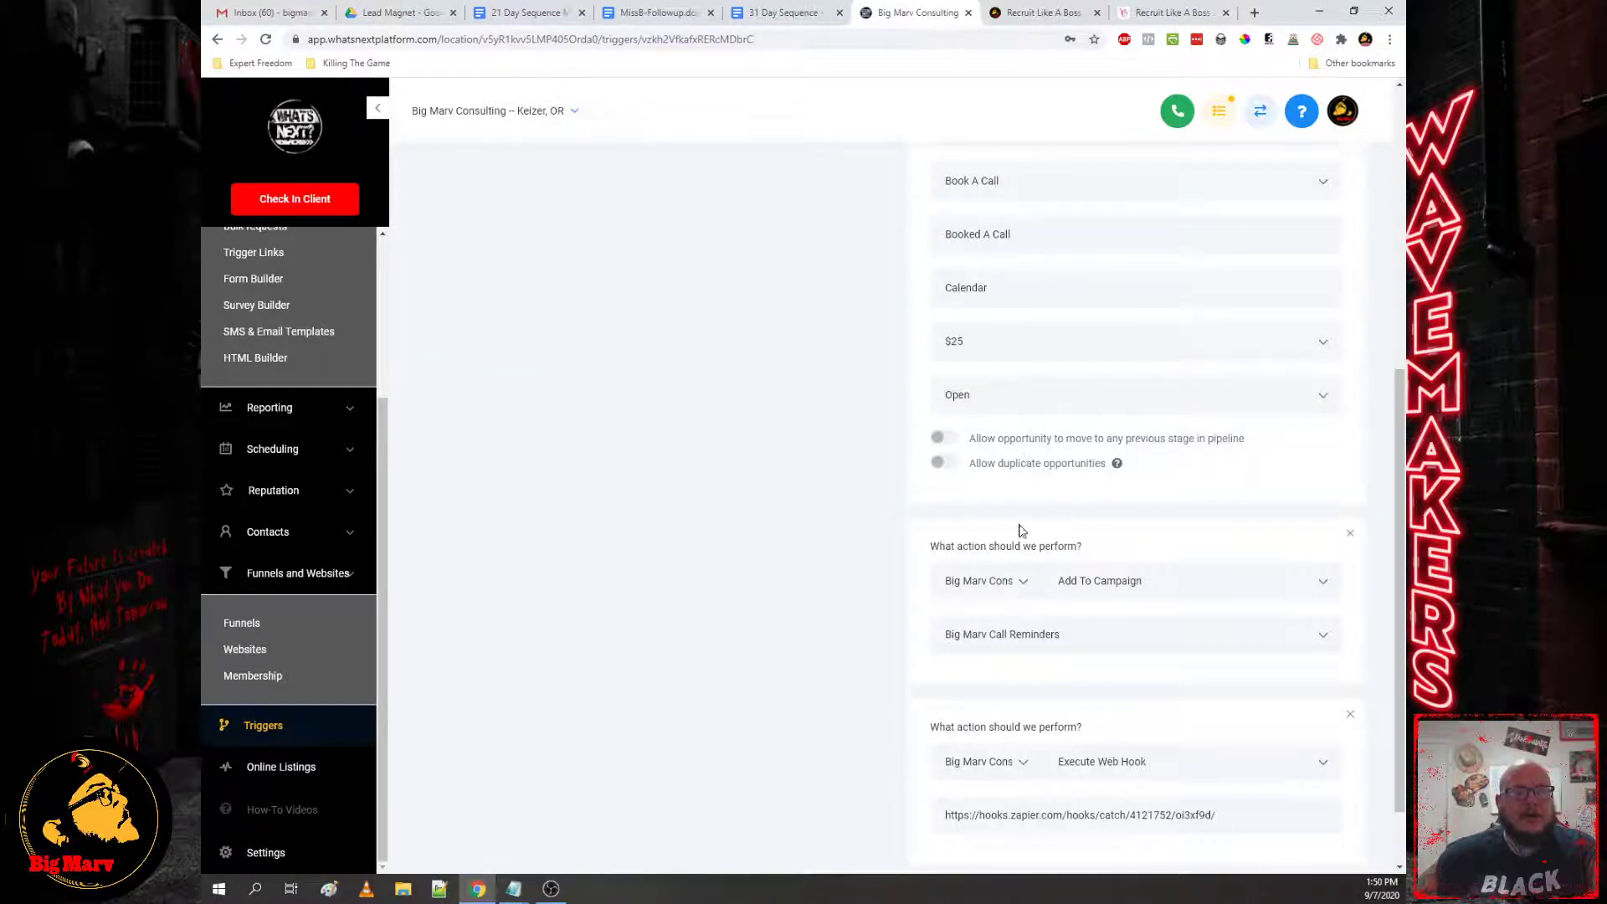
pyautogui.scroll(-1, 1095, 603)
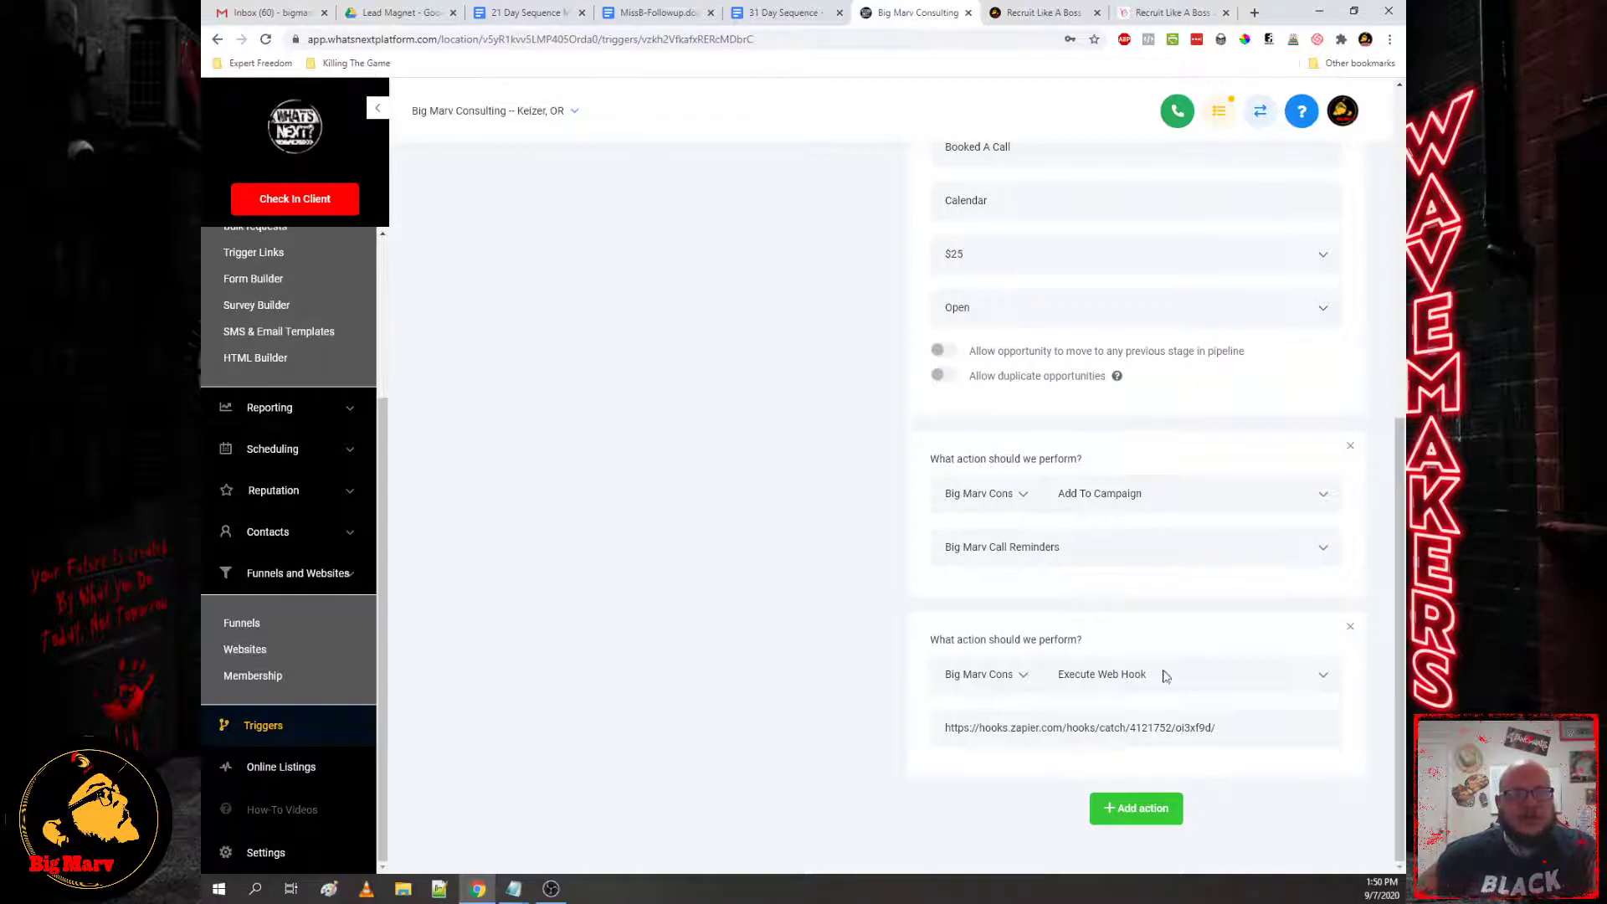
# Step: Highlight the optional webhook line in the untitled notes
pyautogui.moveTo(514, 886)
pyautogui.click(666, 796)
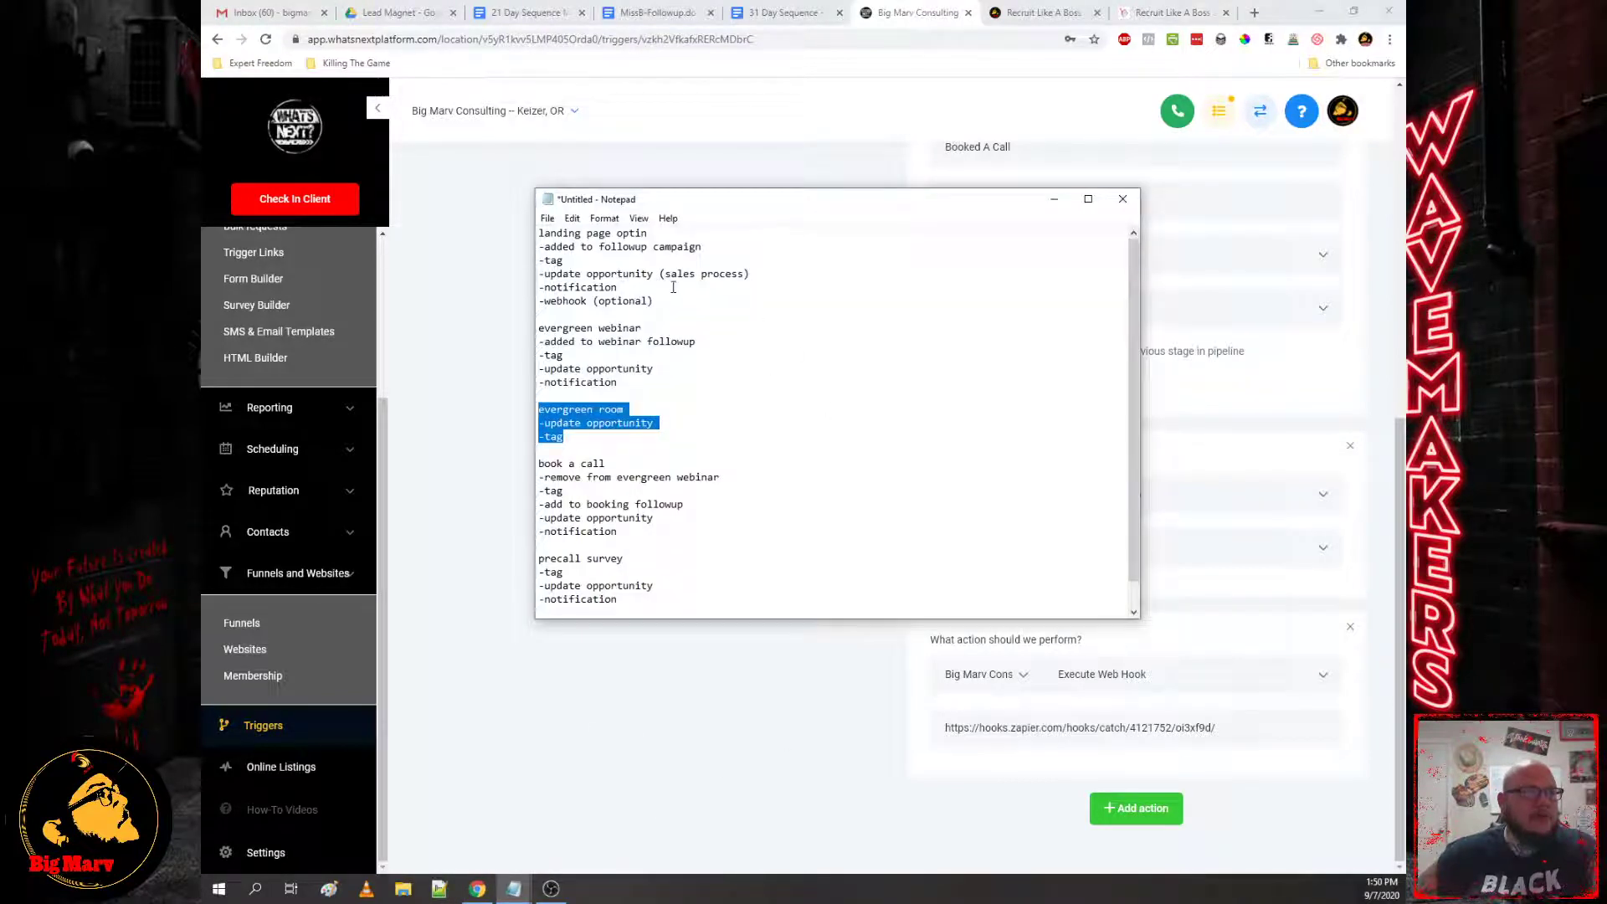
pyautogui.moveTo(667, 301); pyautogui.dragTo(535, 302)
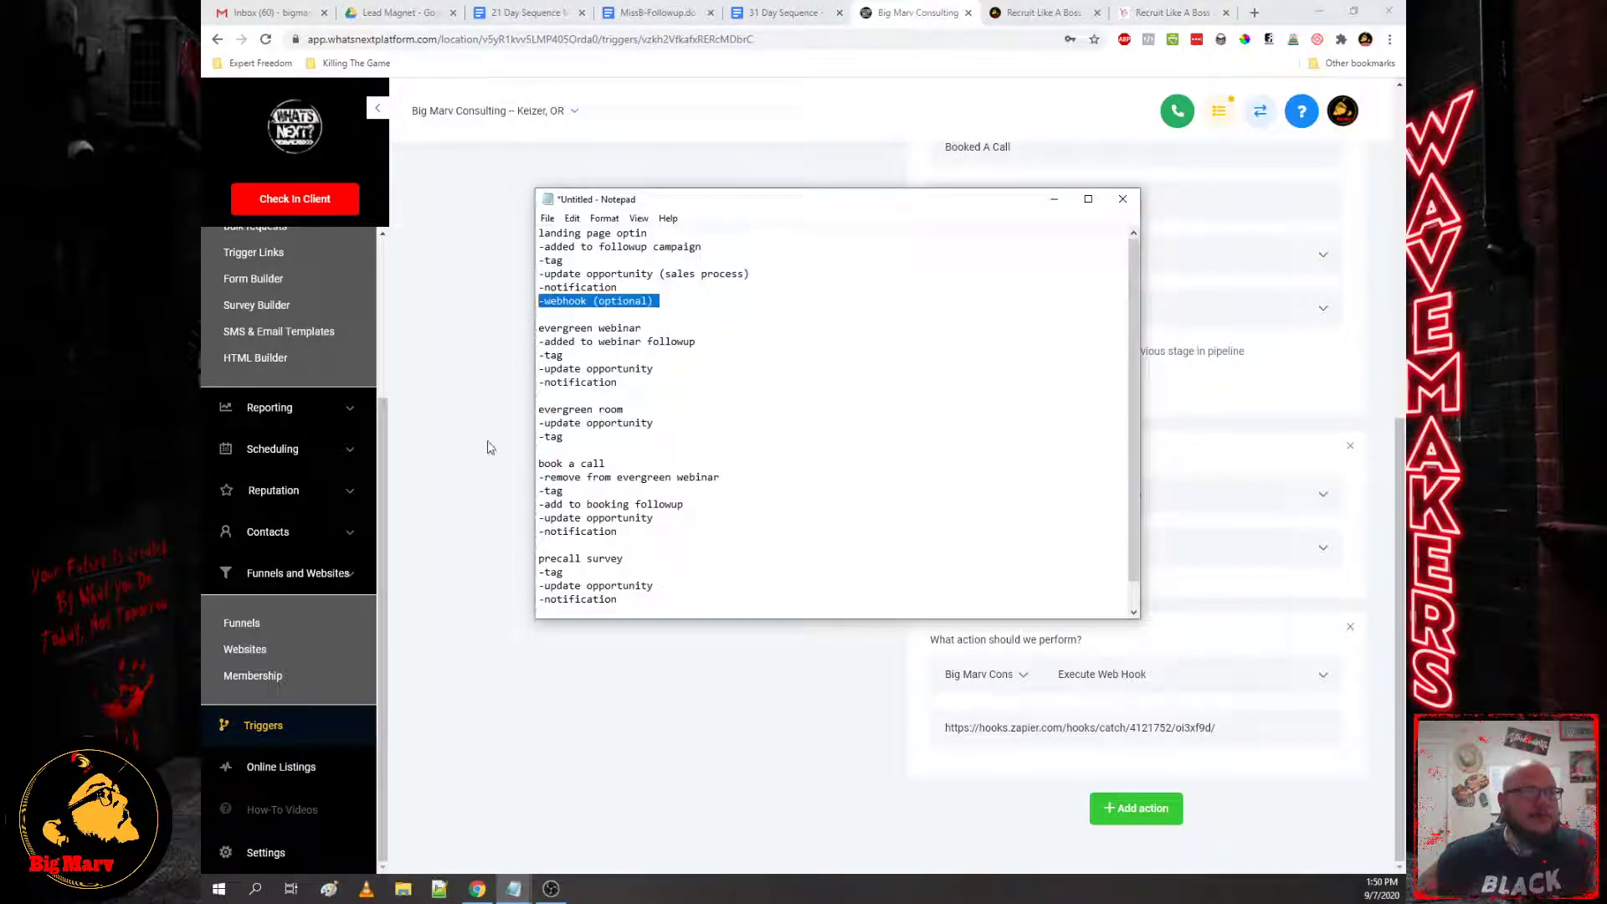
pyautogui.click(703, 640)
# Step: Re-check the Booked A Sales Call actions, then look at the DFS Evergreen Webinar trigger
pyautogui.scroll(5, 1129, 737)
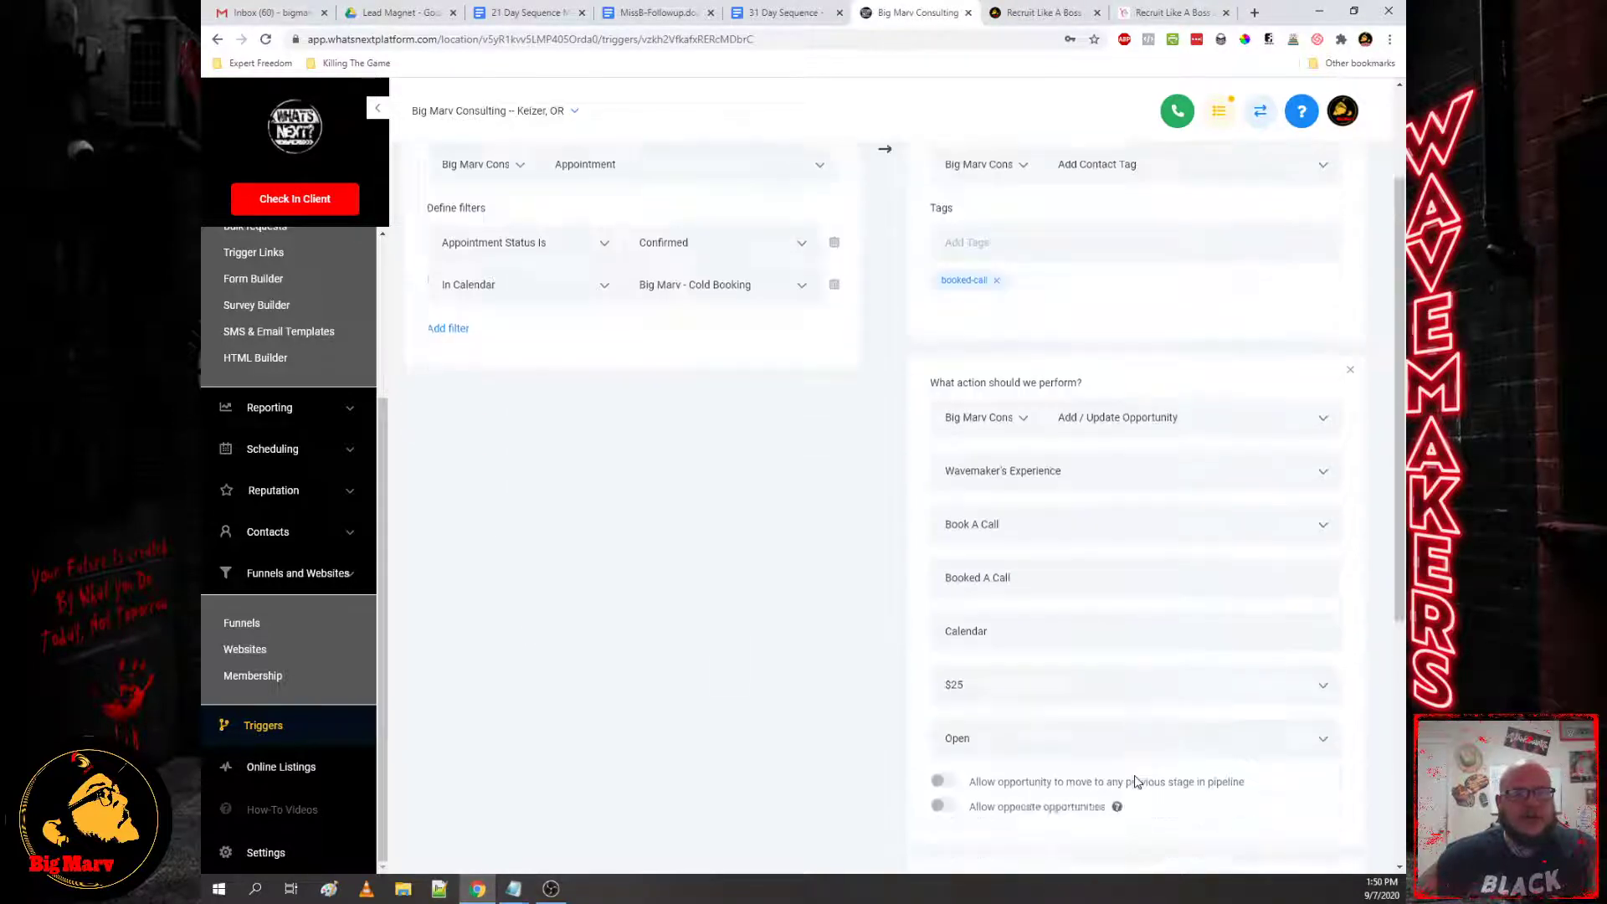
pyautogui.scroll(-5, 1106, 754)
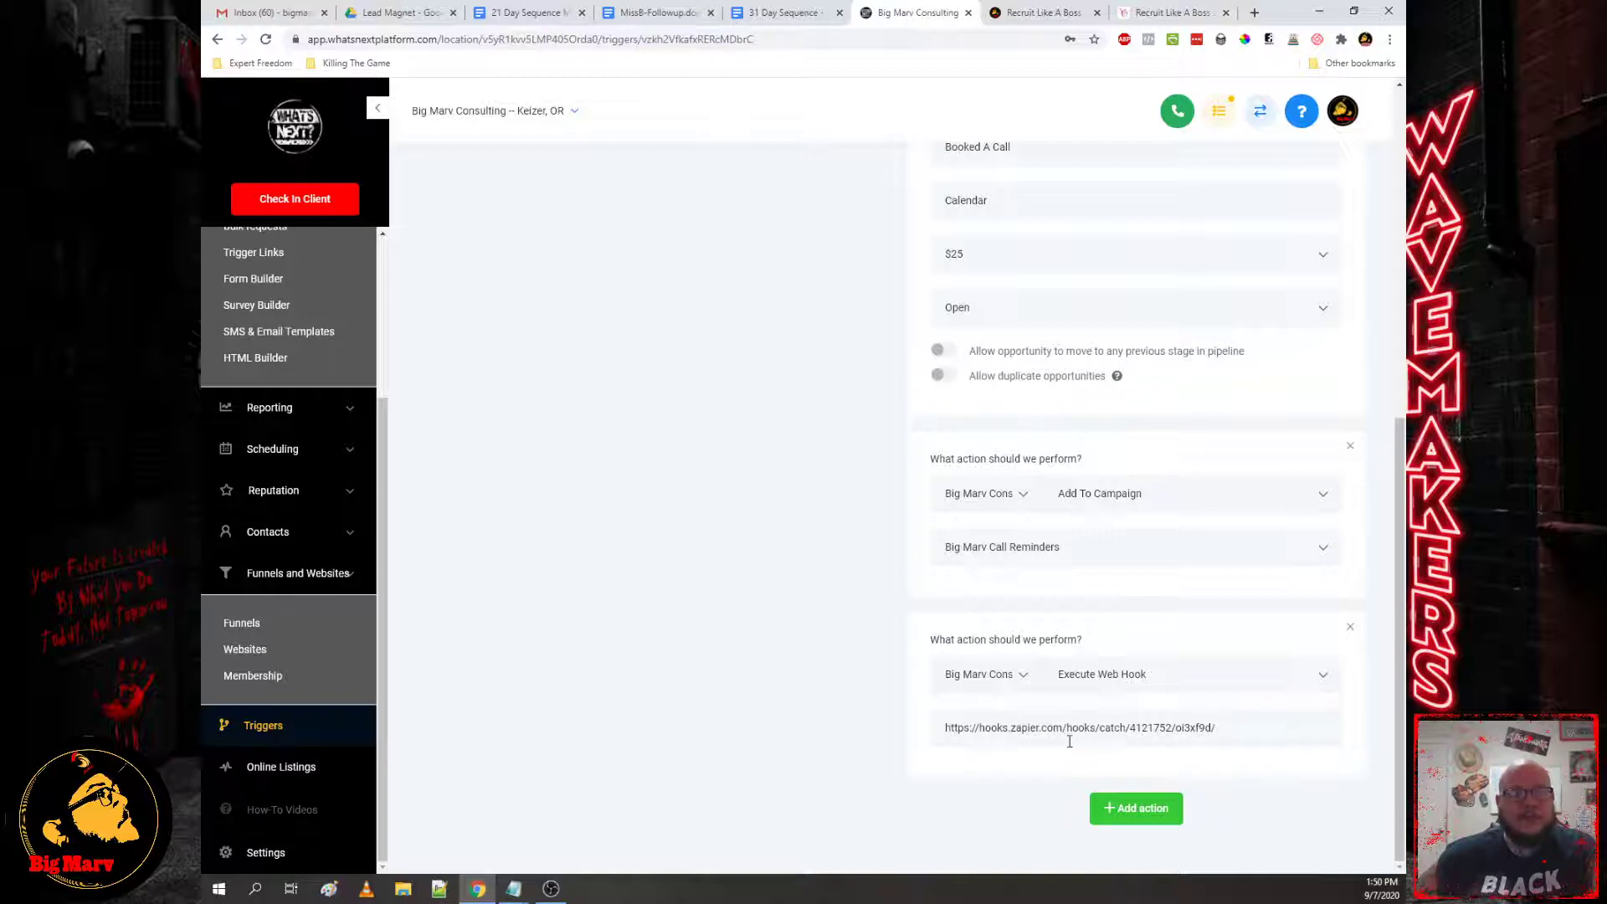
pyautogui.scroll(7, 1184, 740)
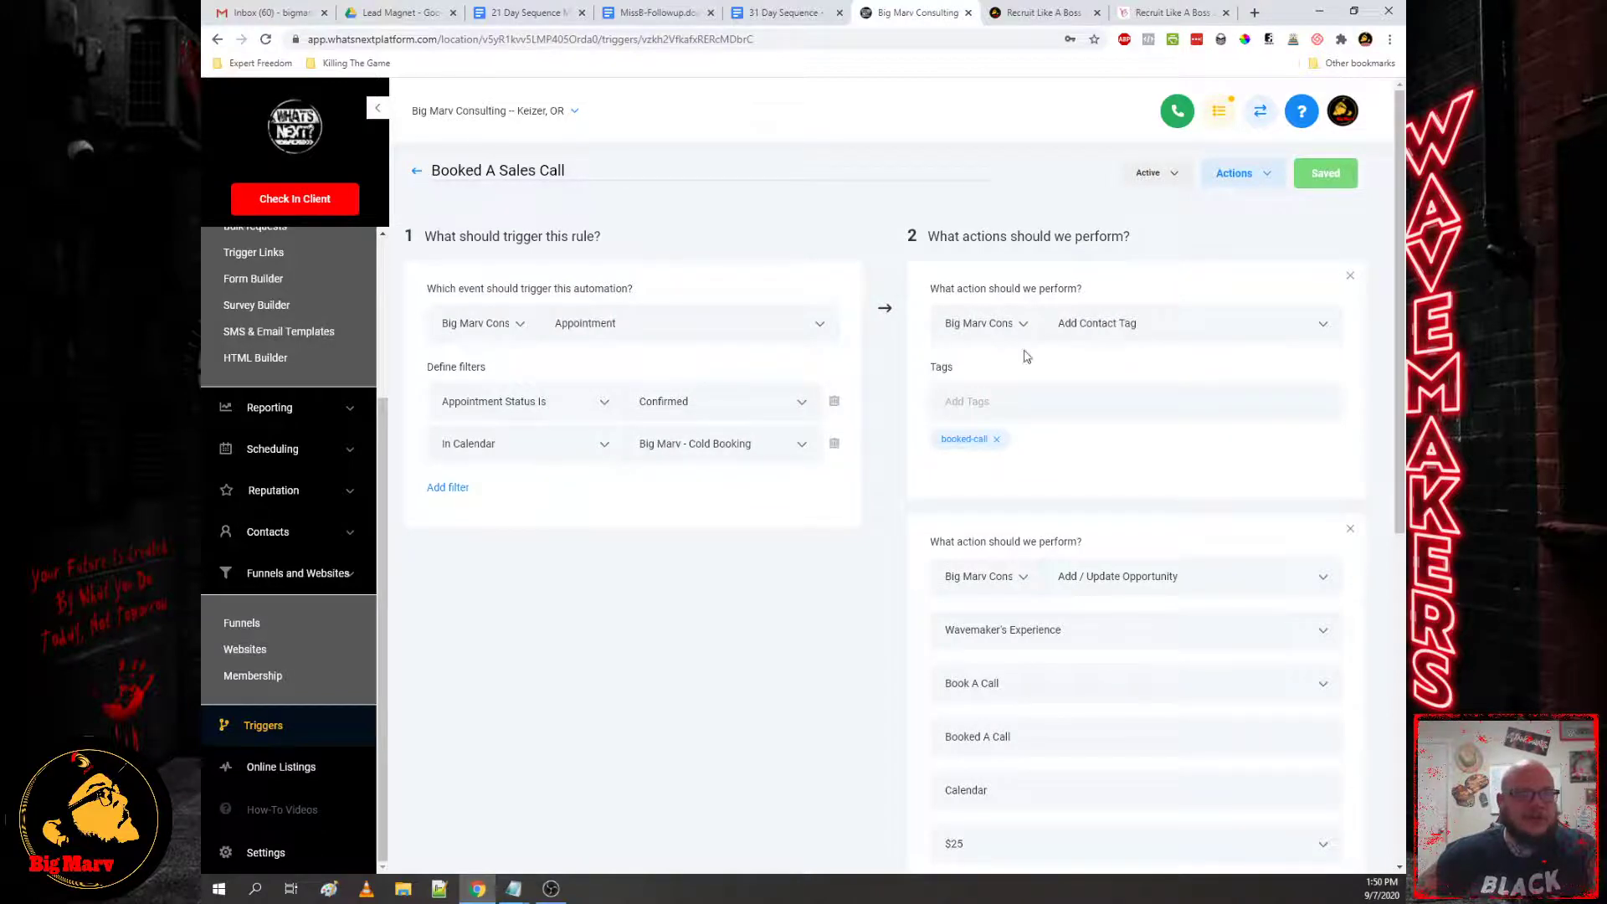
pyautogui.scroll(-7, 1013, 442)
pyautogui.scroll(7, 1097, 599)
pyautogui.scroll(-7, 1097, 611)
pyautogui.scroll(7, 1140, 578)
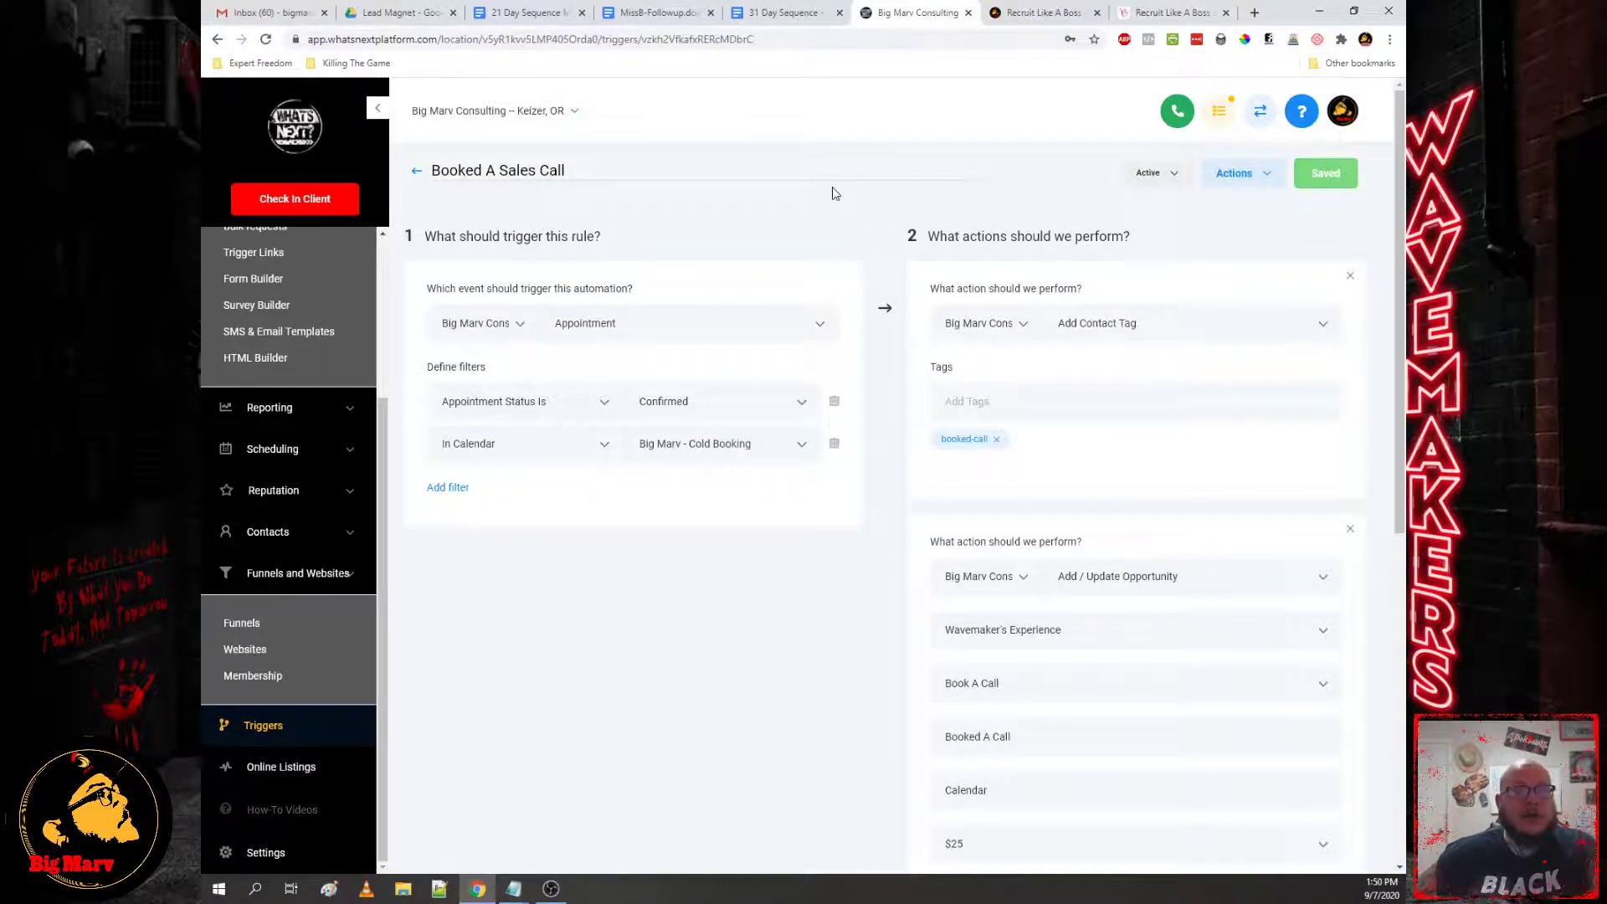
pyautogui.click(417, 173)
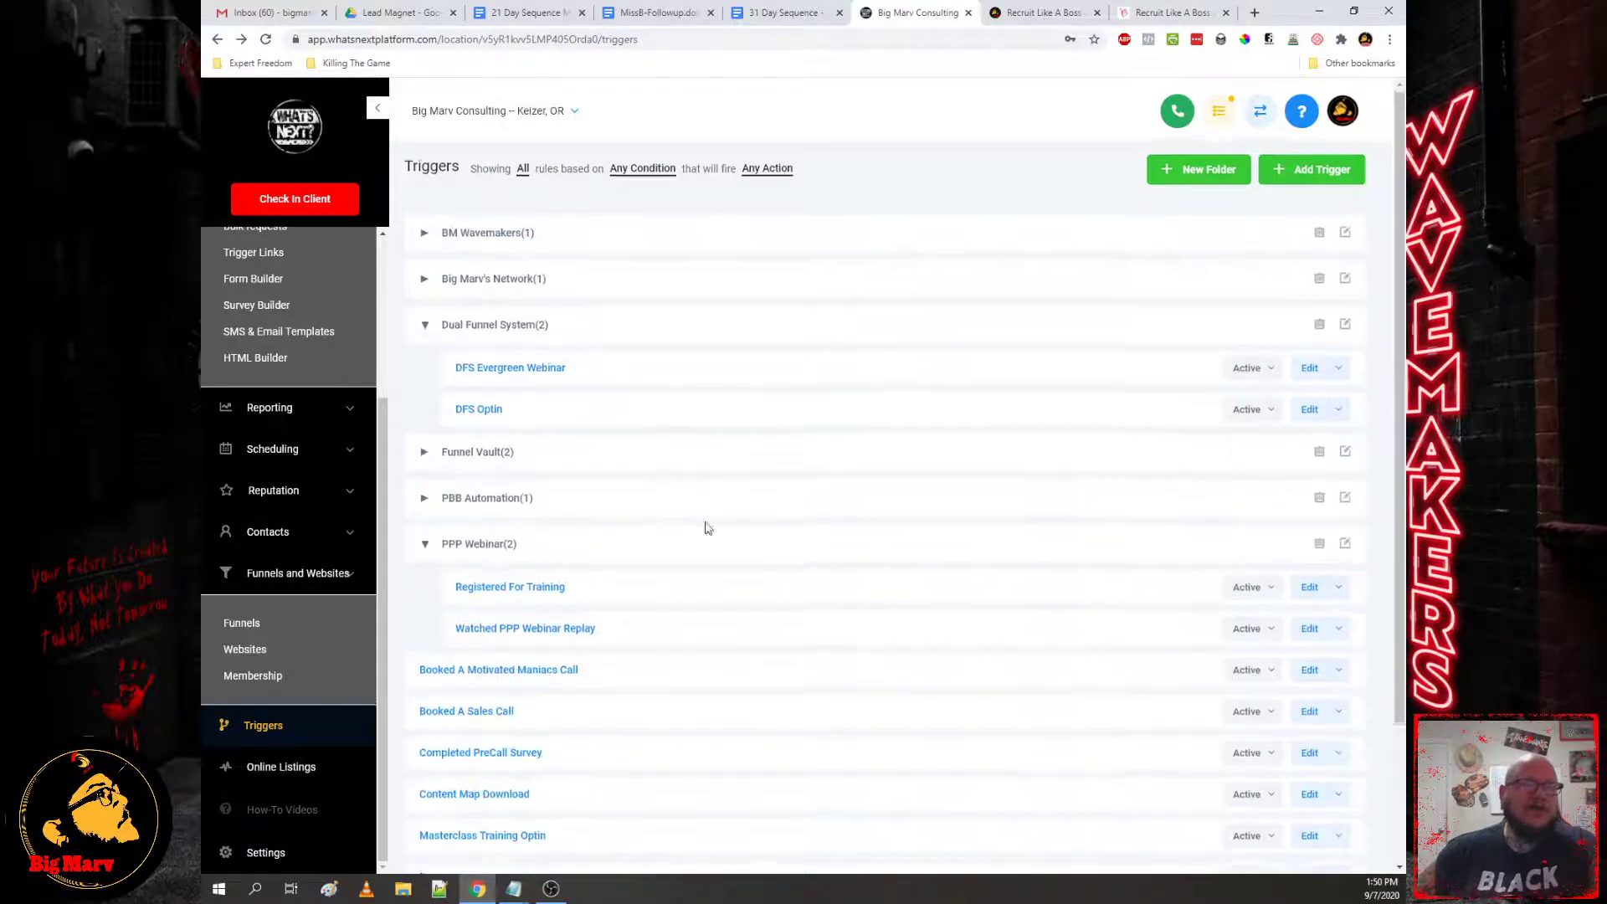
pyautogui.scroll(-2, 695, 503)
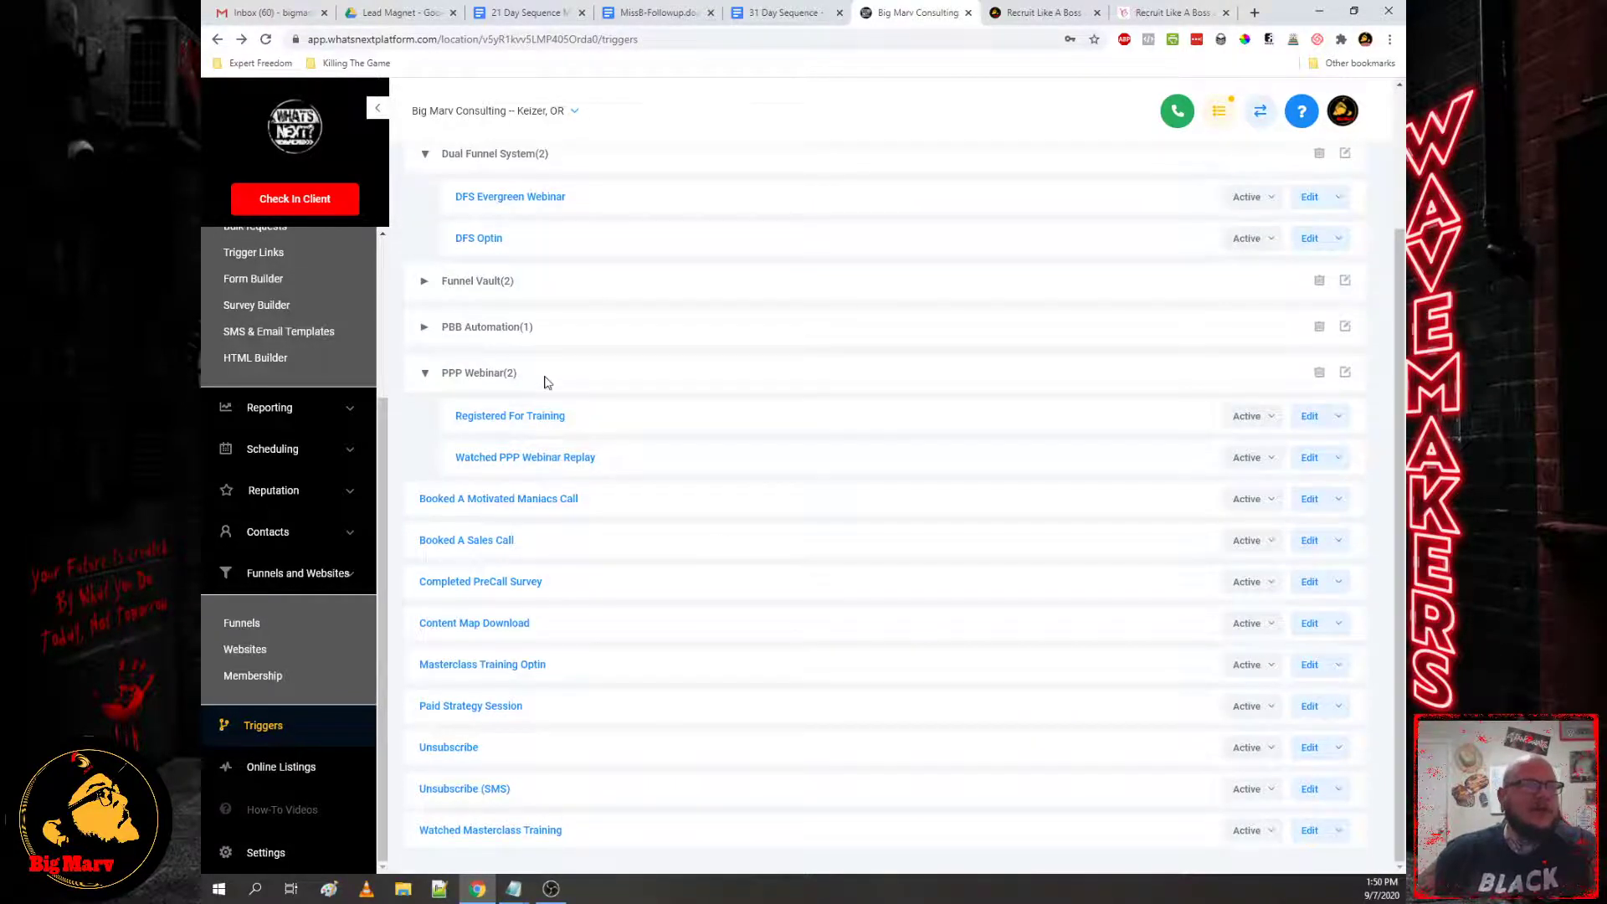
pyautogui.scroll(2, 553, 394)
pyautogui.click(507, 379)
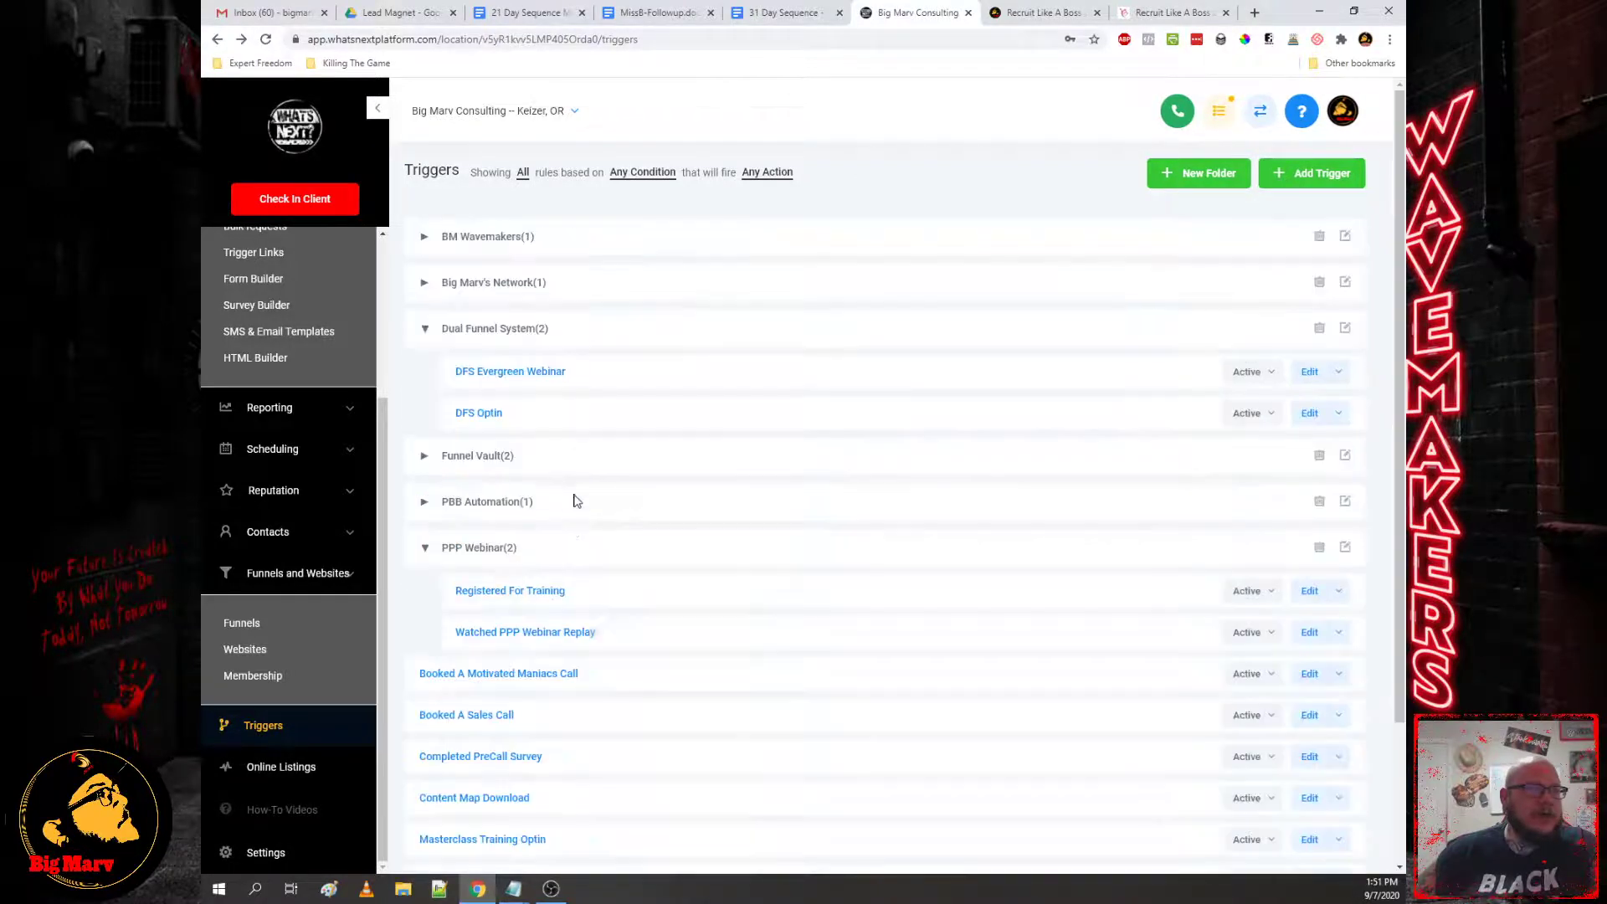
pyautogui.scroll(-2, 563, 528)
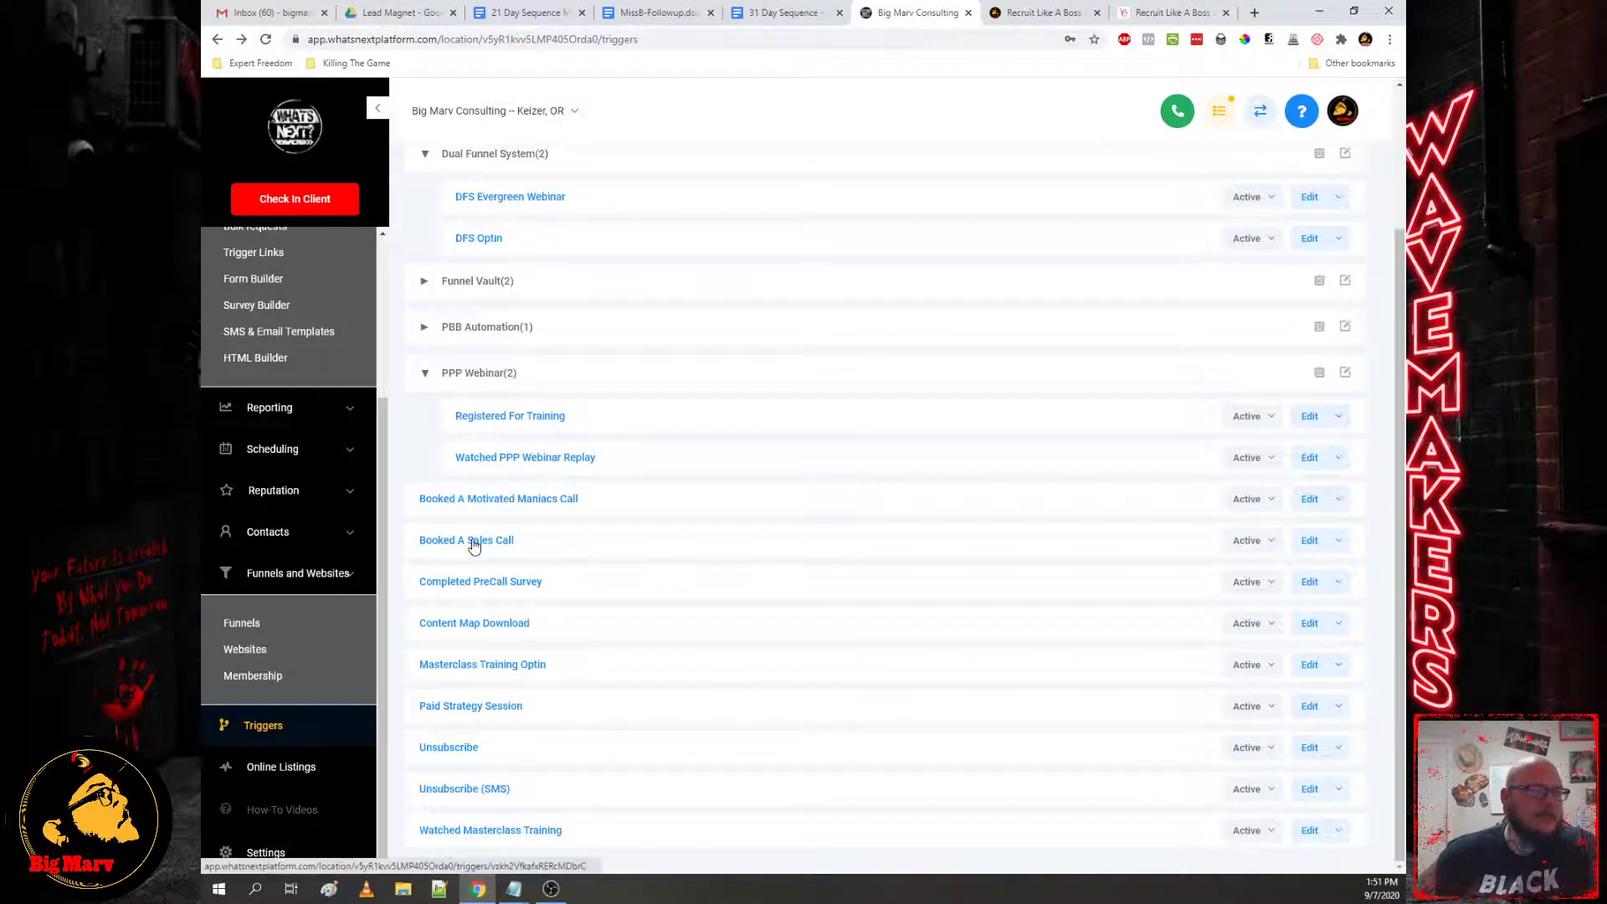
# Step: Add a Remove From Campaign action to Booked A Sales Call, leaving the campaign unselected
pyautogui.click(474, 546)
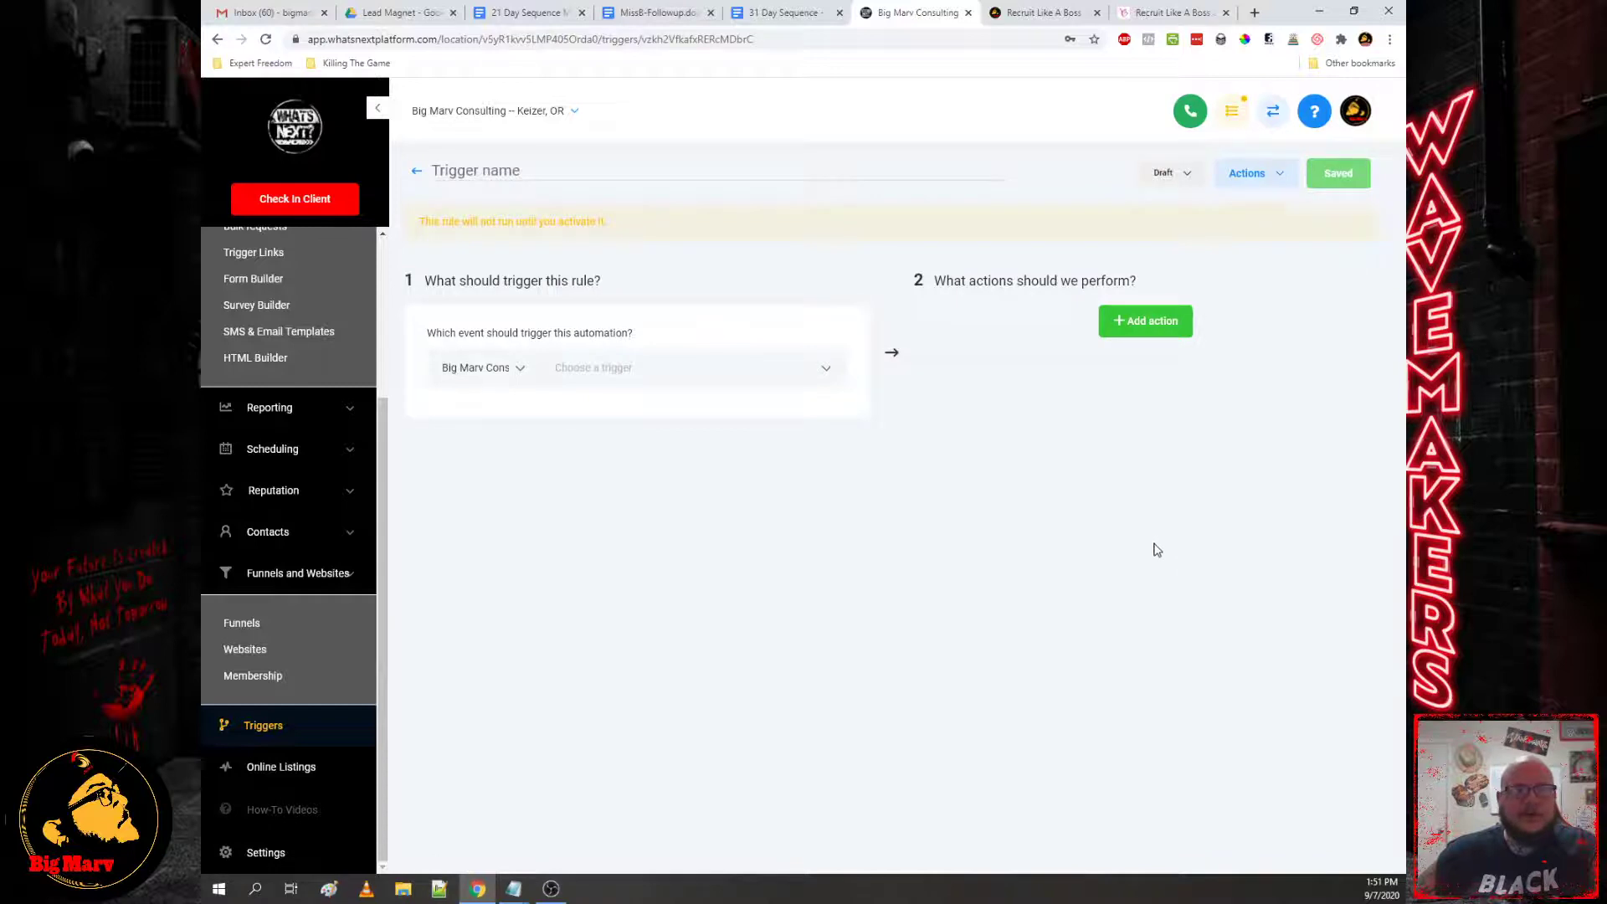
pyautogui.scroll(-7, 1256, 628)
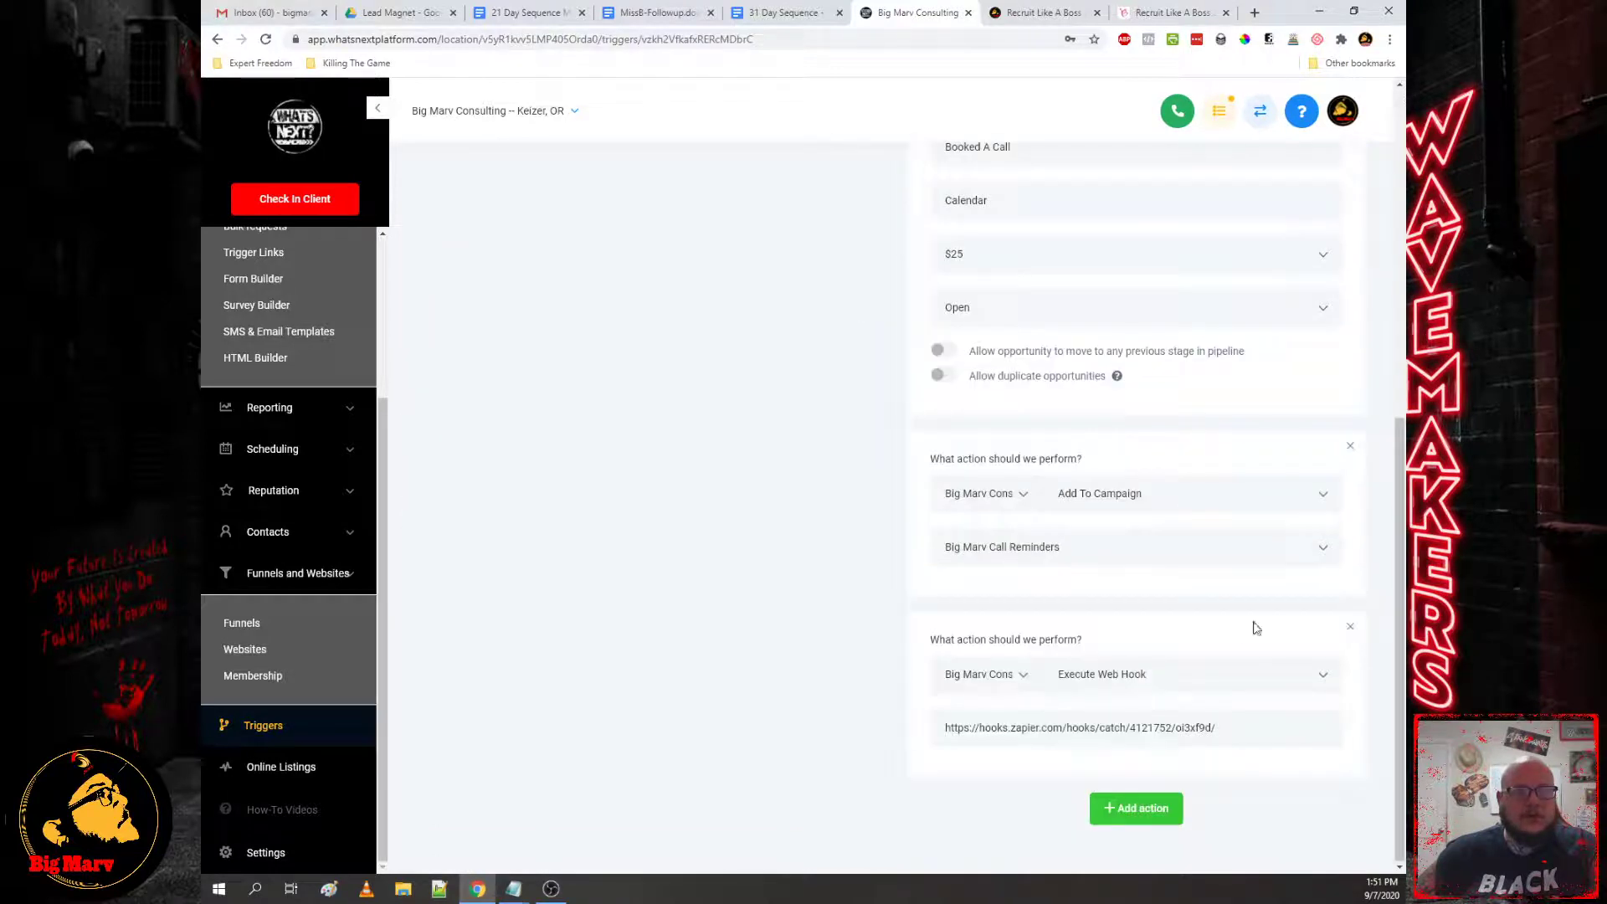
pyautogui.click(1126, 808)
pyautogui.click(1126, 727)
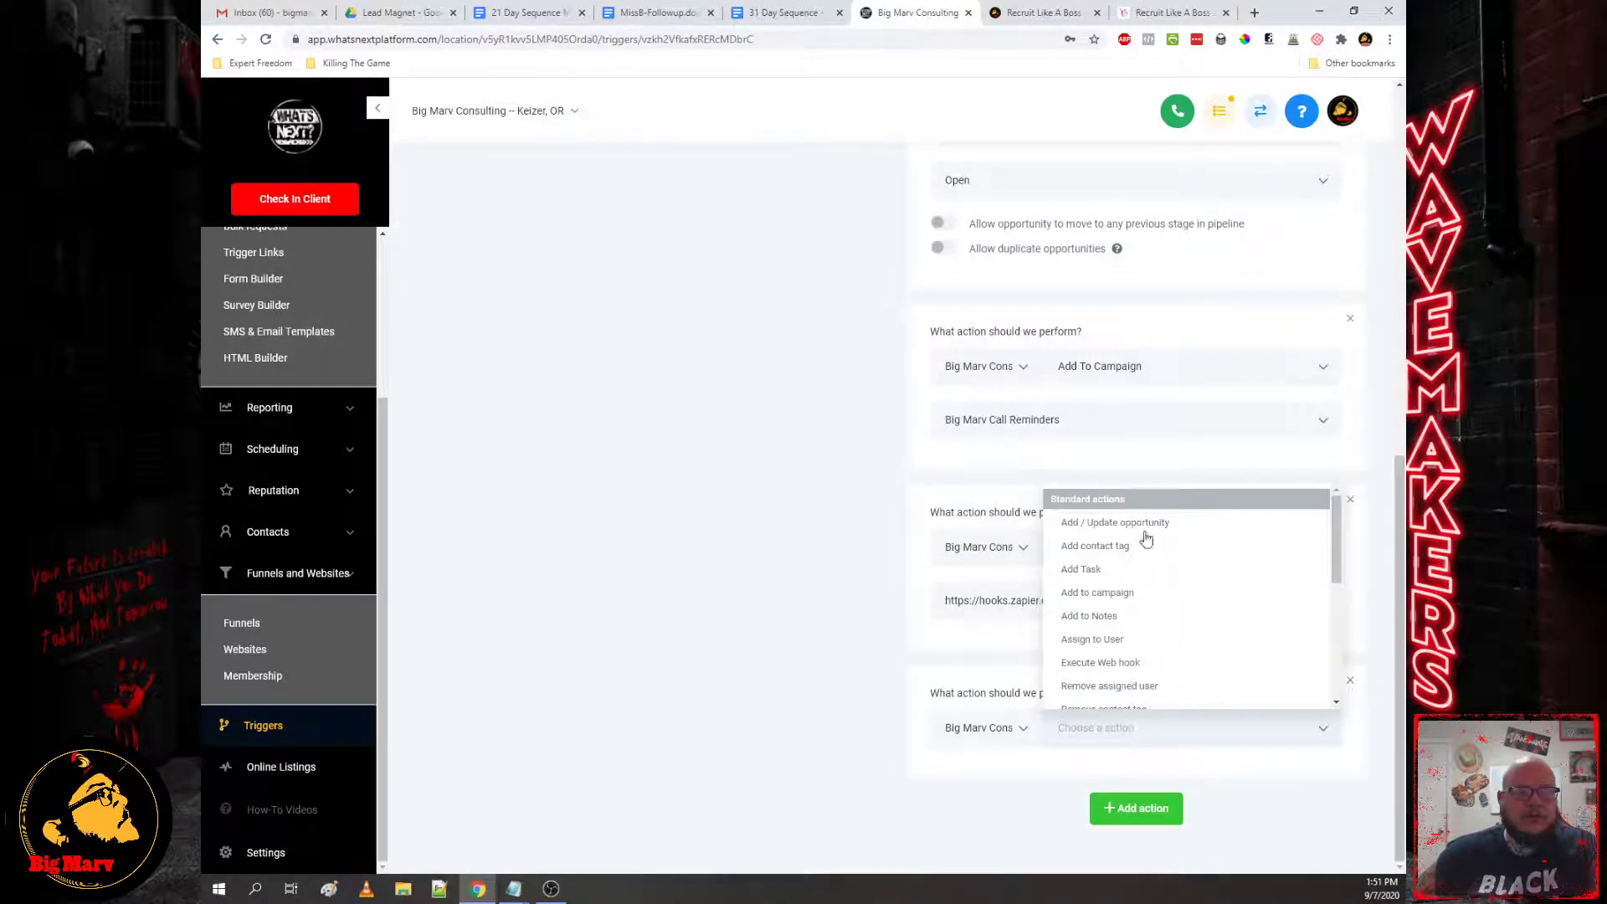
pyautogui.scroll(-3, 1126, 651)
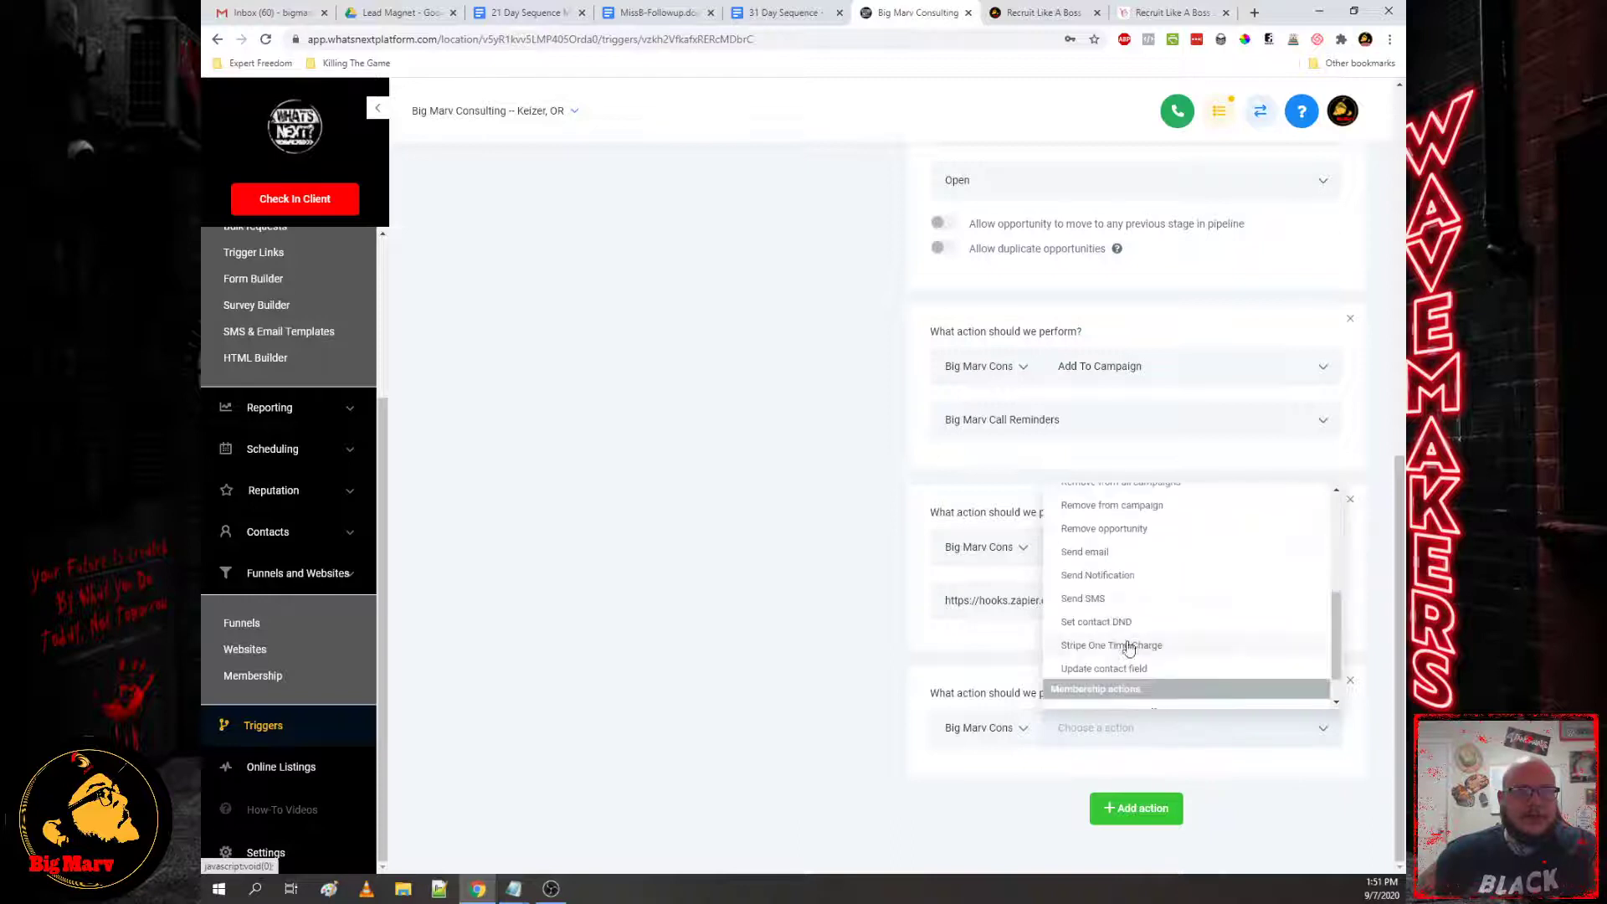
pyautogui.click(1118, 506)
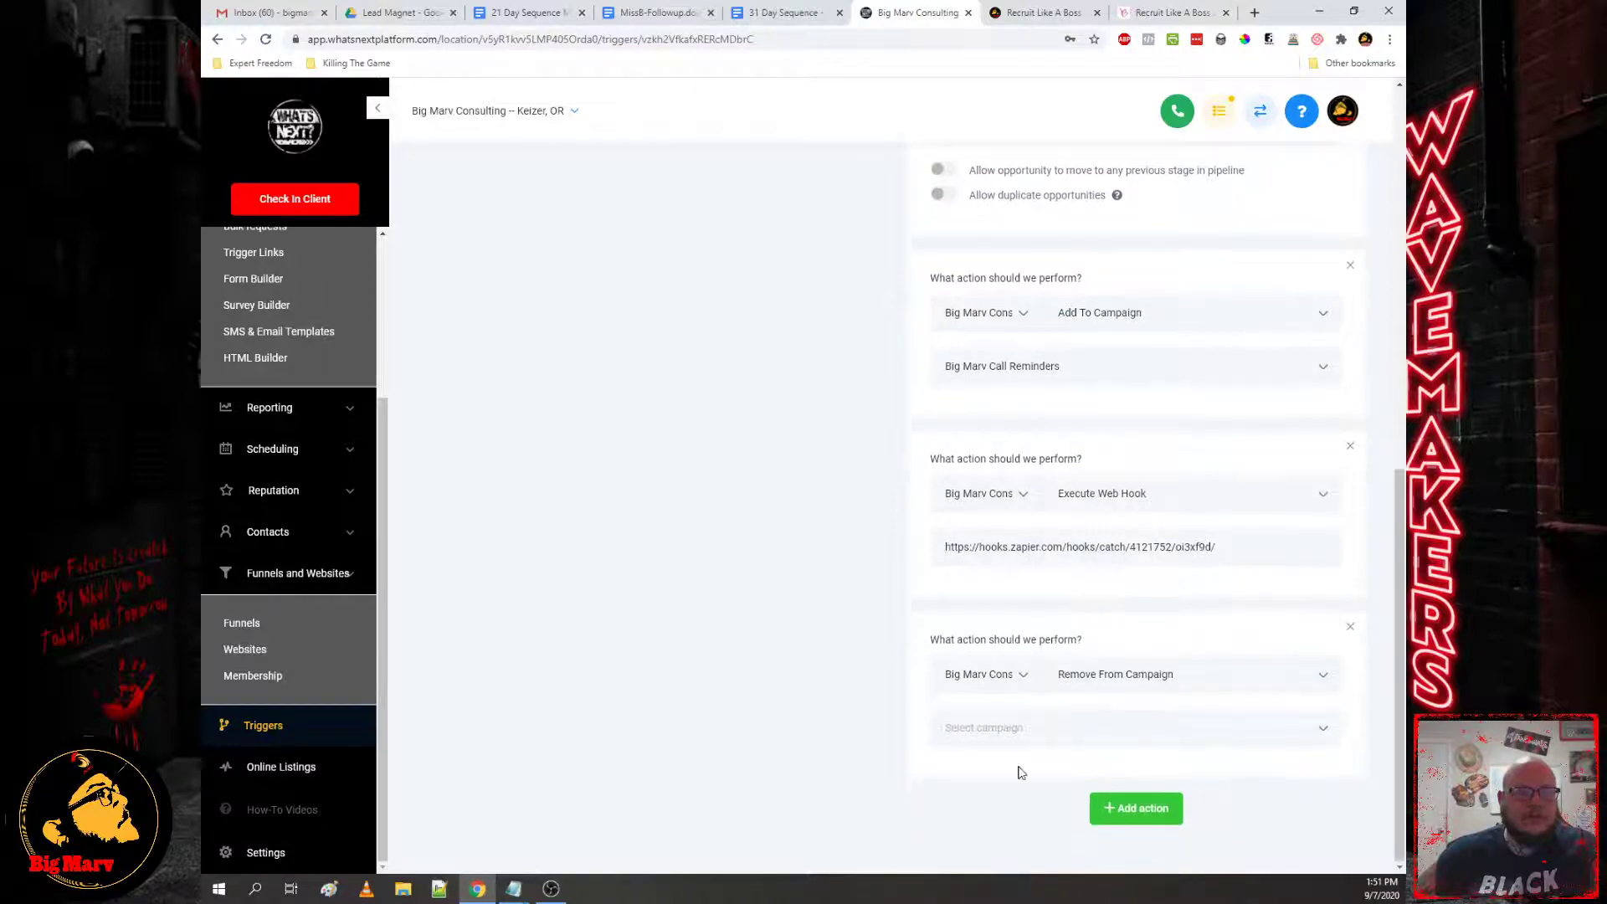
pyautogui.click(1036, 730)
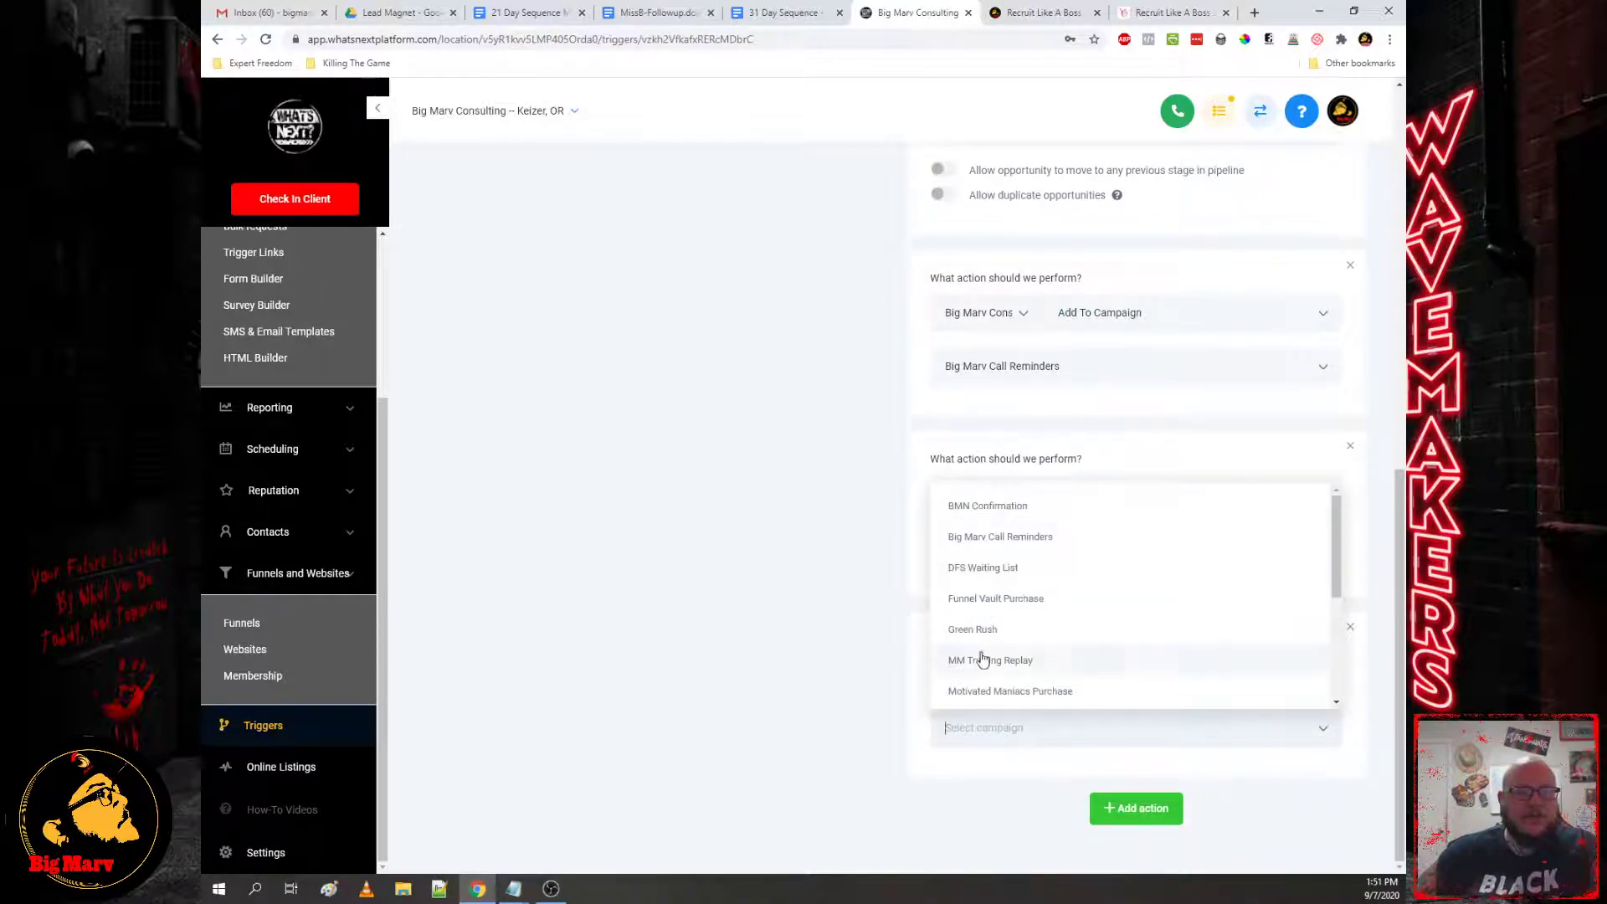
pyautogui.scroll(-3, 996, 666)
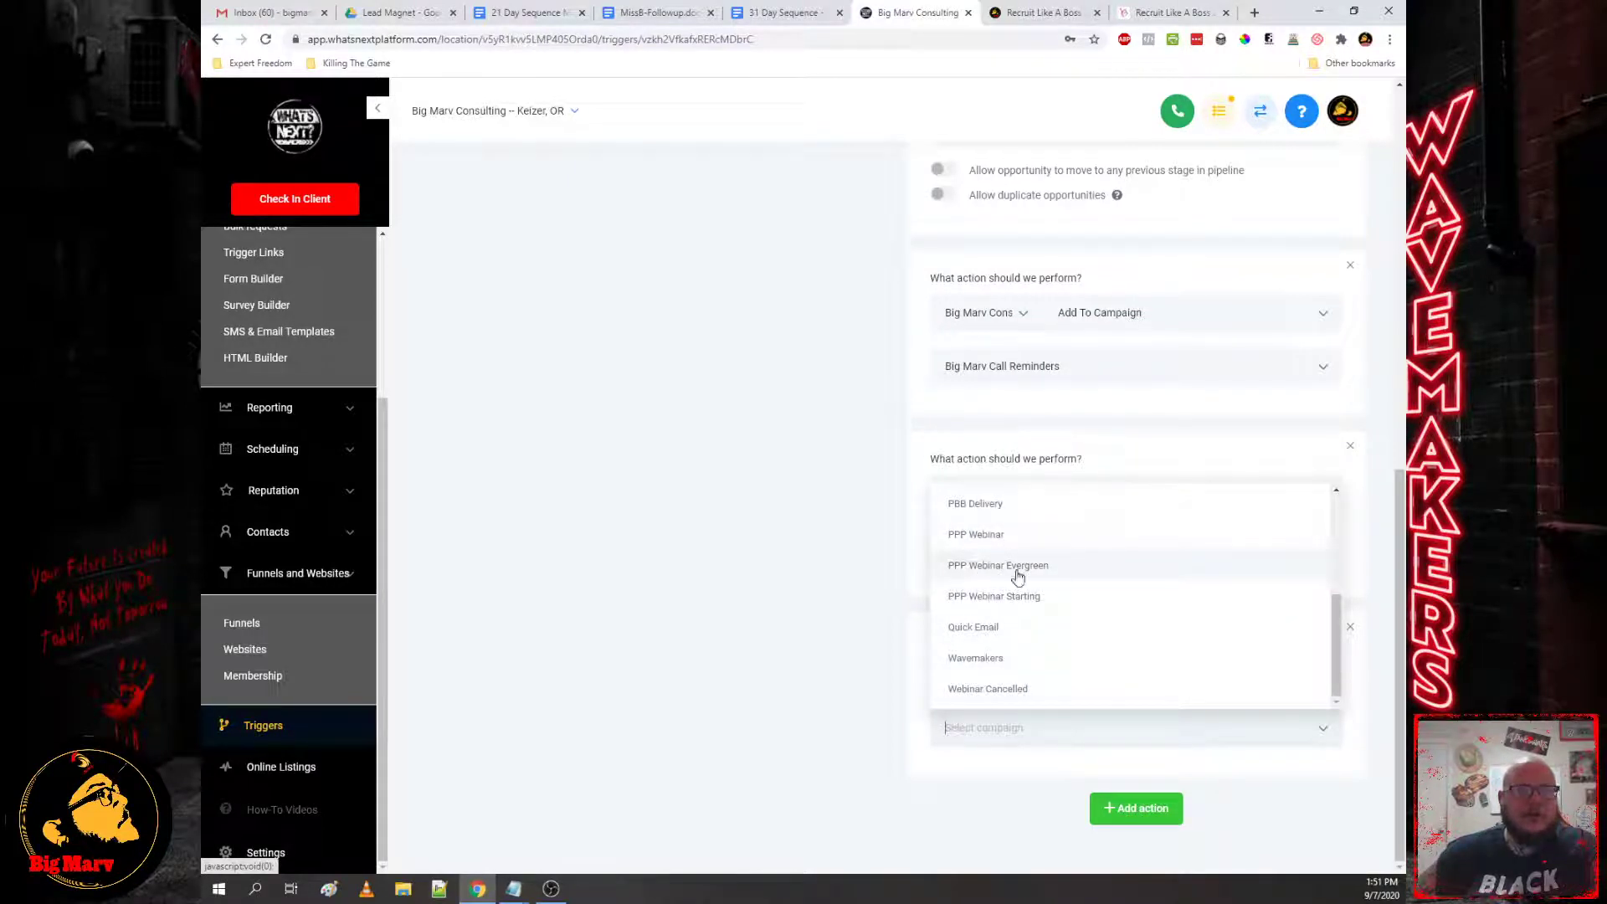
pyautogui.click(879, 741)
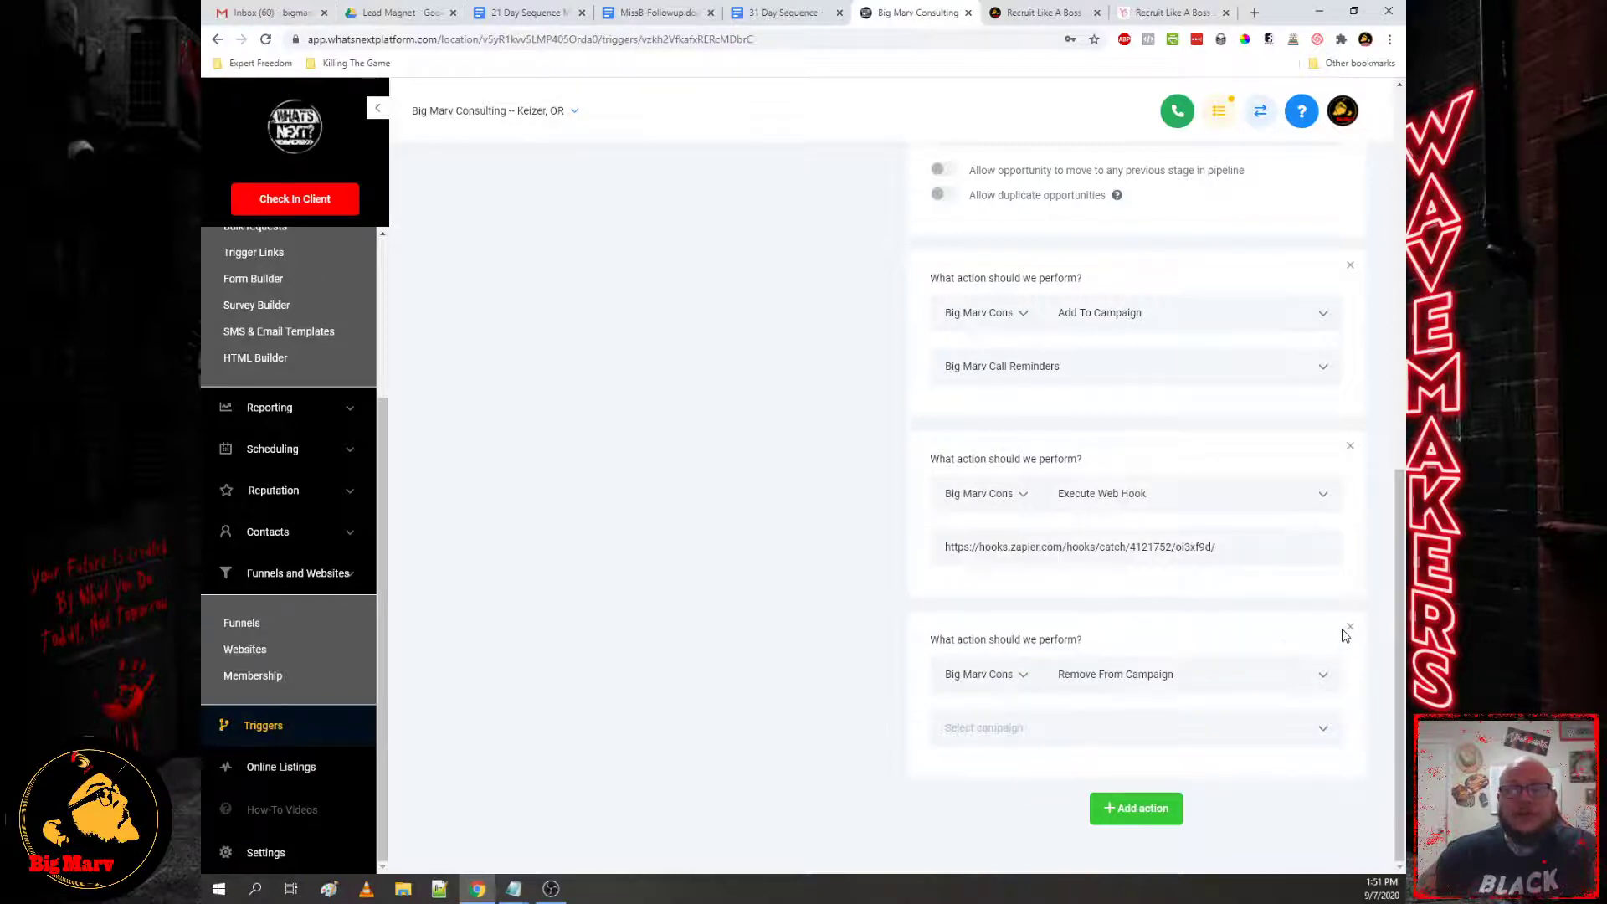
pyautogui.scroll(10, 1306, 736)
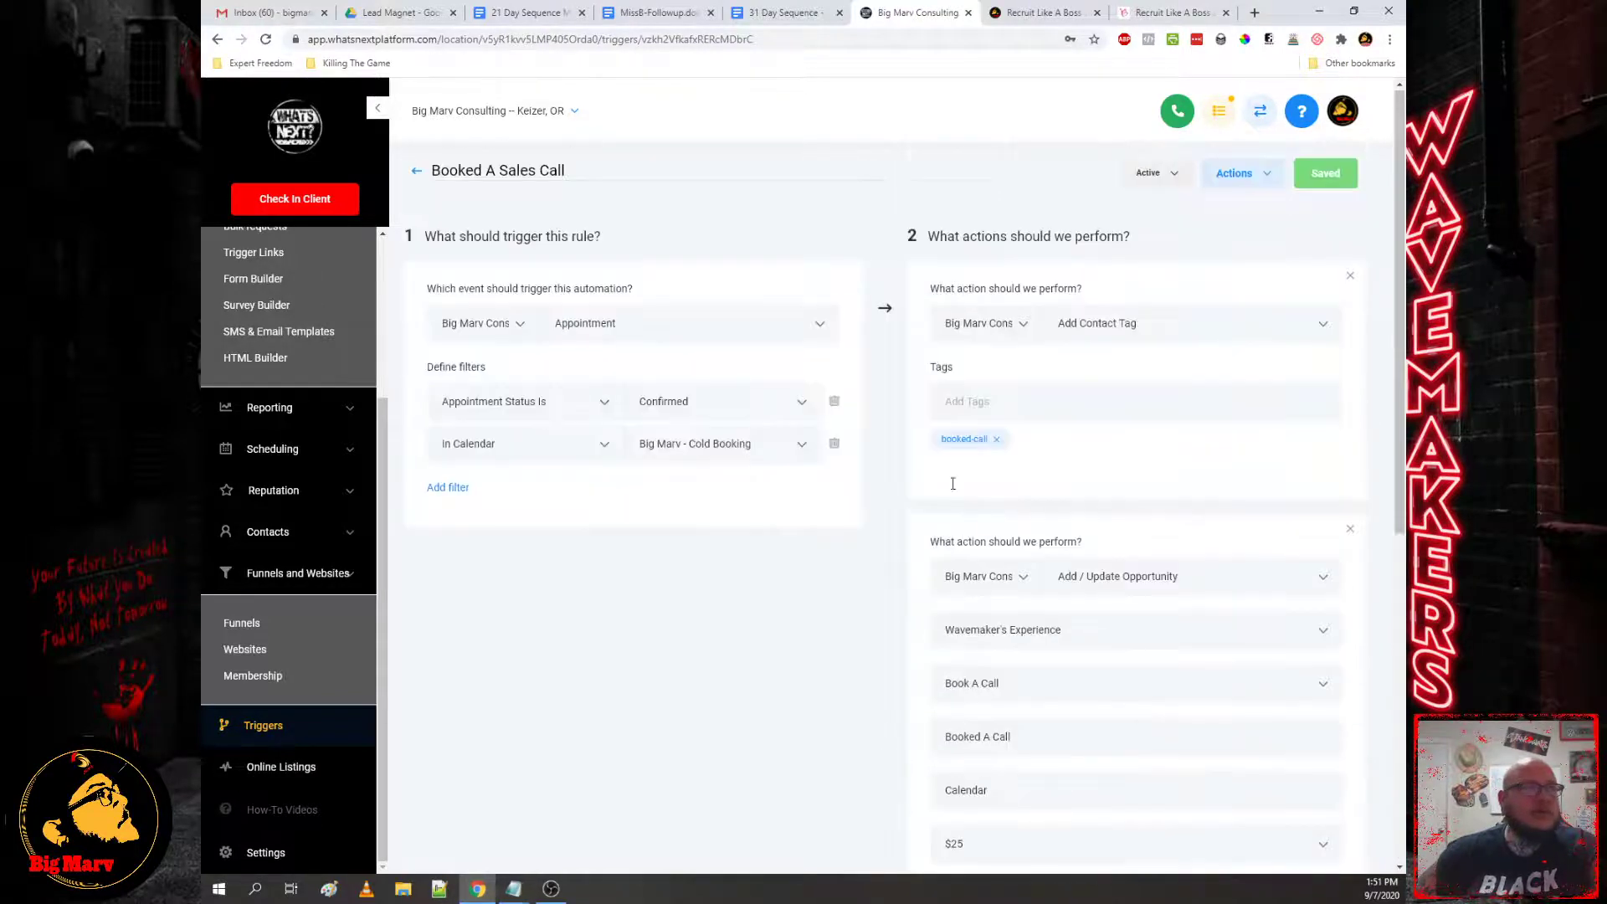
# Step: Highlight the precall survey section in the notes and scroll the Triggers list
pyautogui.click(417, 175)
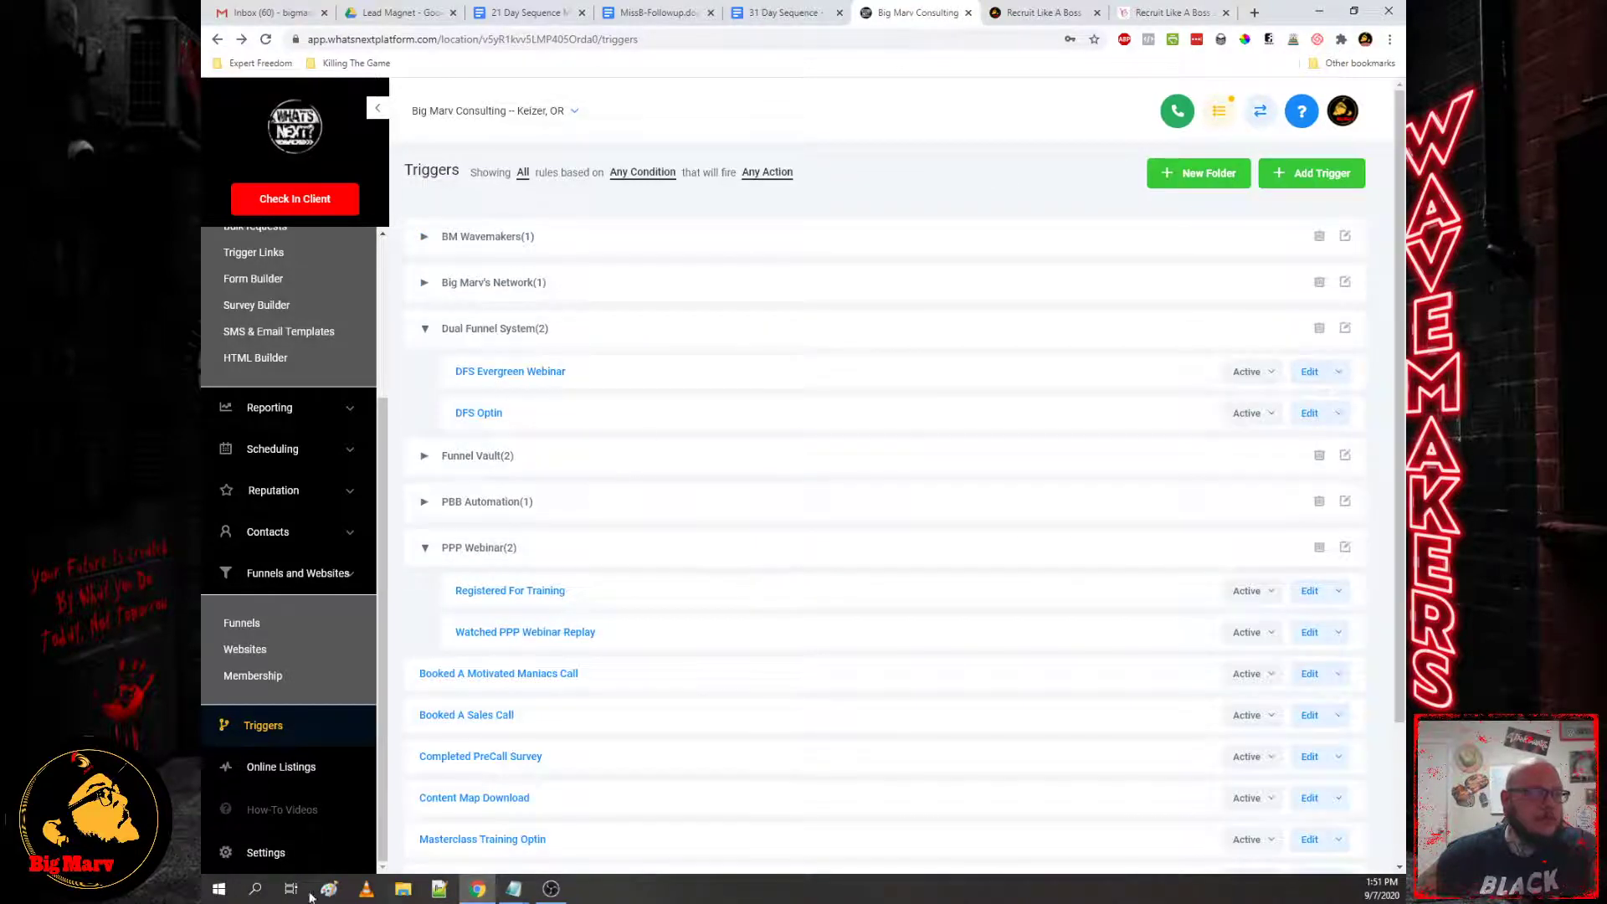
pyautogui.moveTo(513, 892)
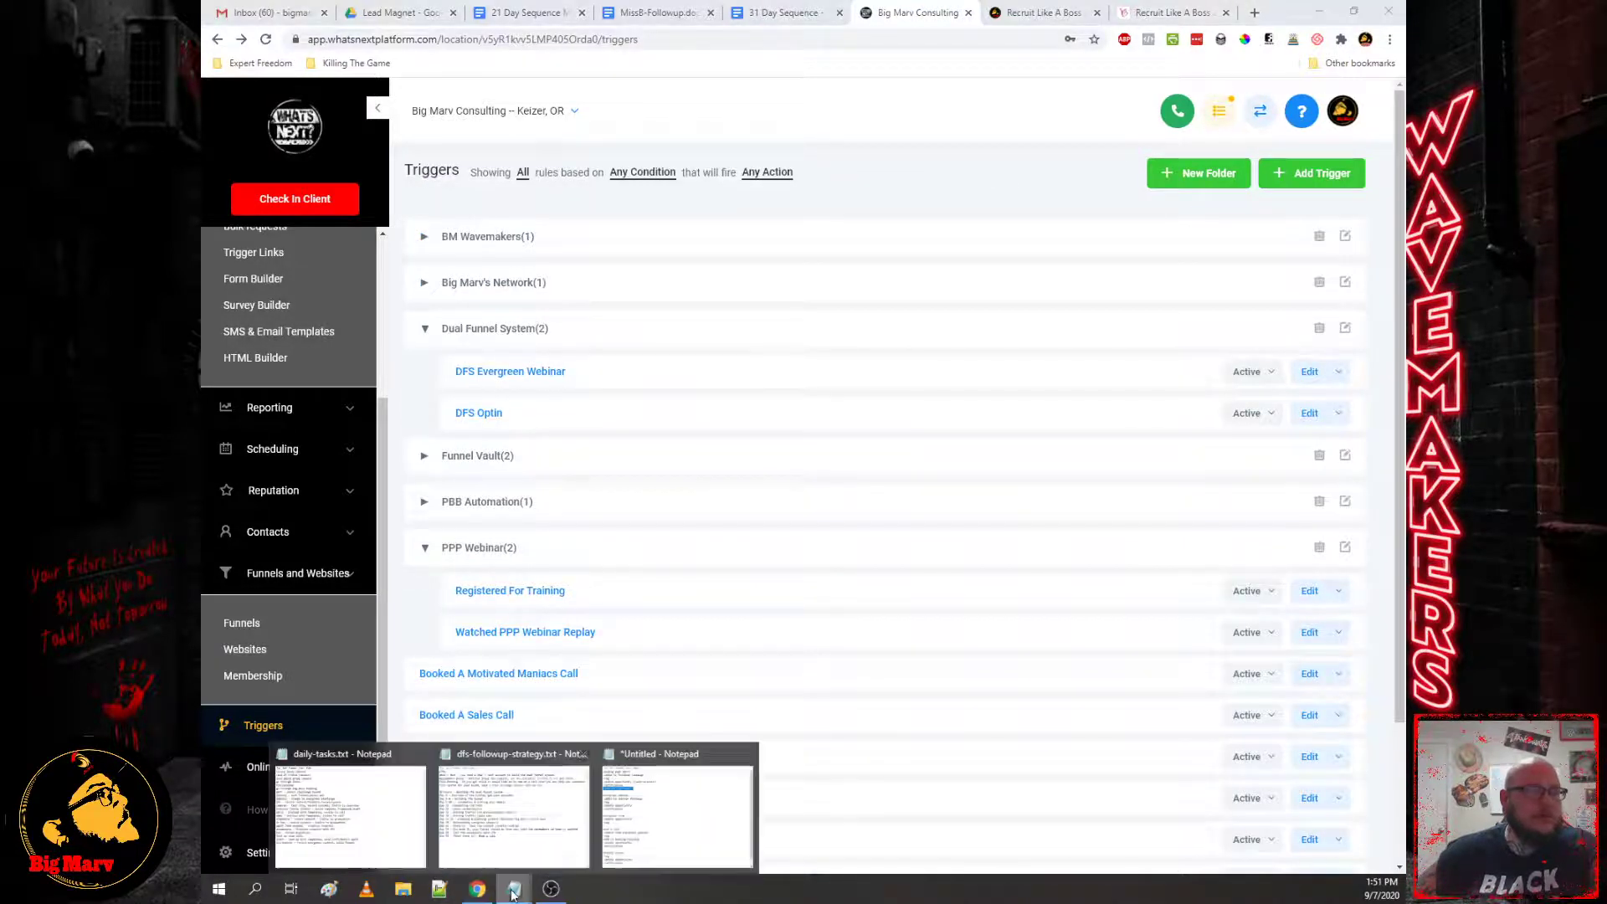
pyautogui.click(710, 834)
pyautogui.scroll(-1, 703, 488)
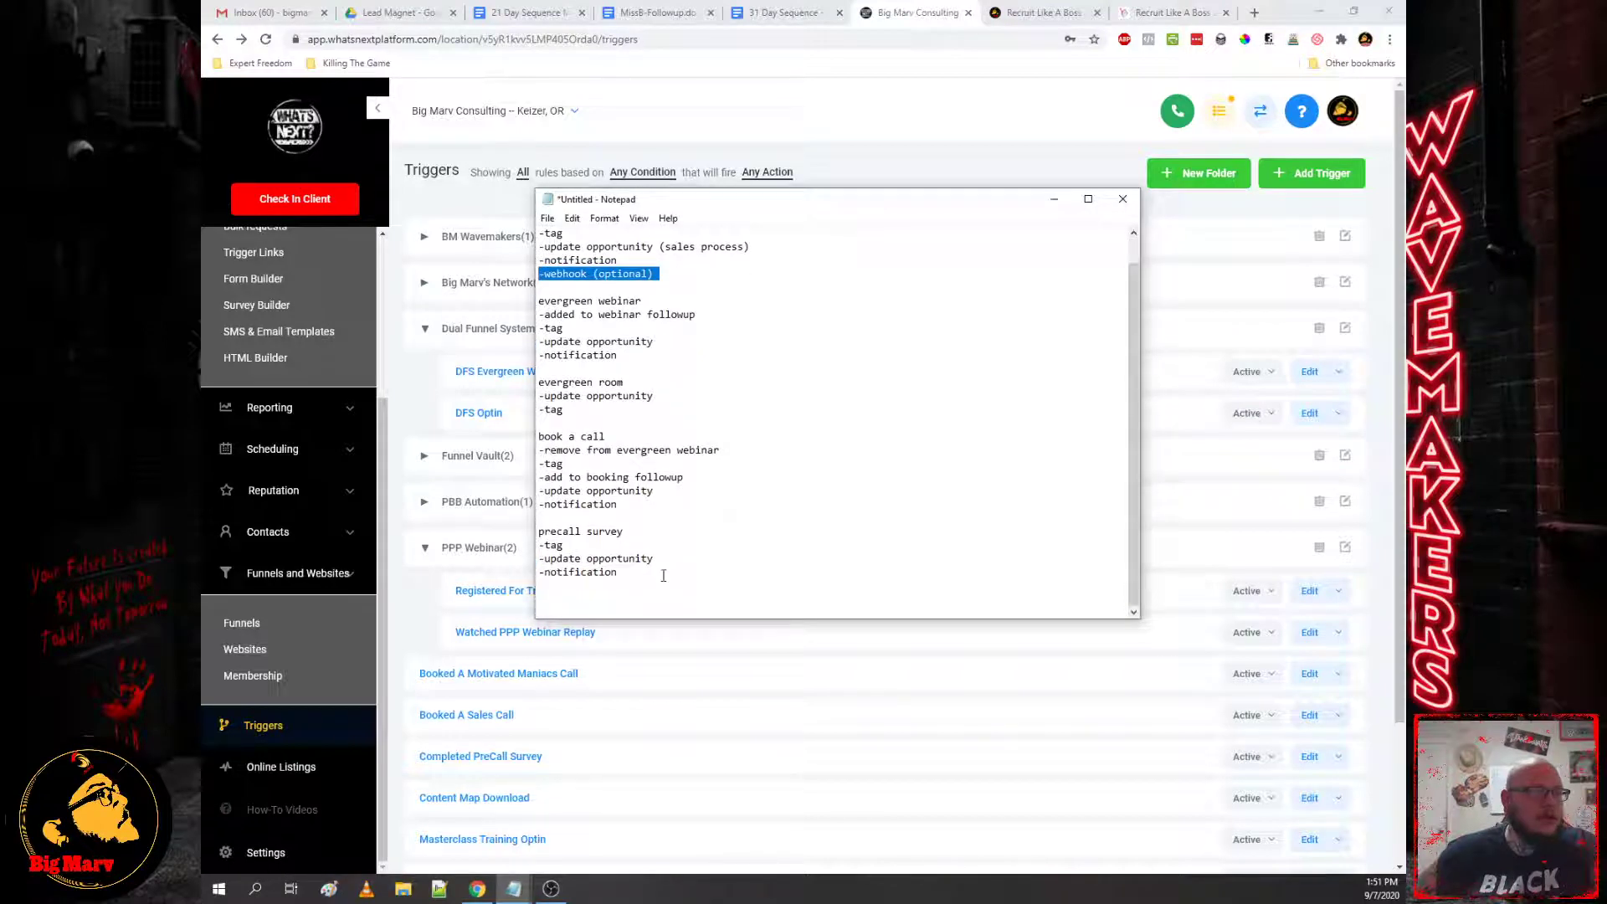
pyautogui.moveTo(663, 576); pyautogui.dragTo(542, 531)
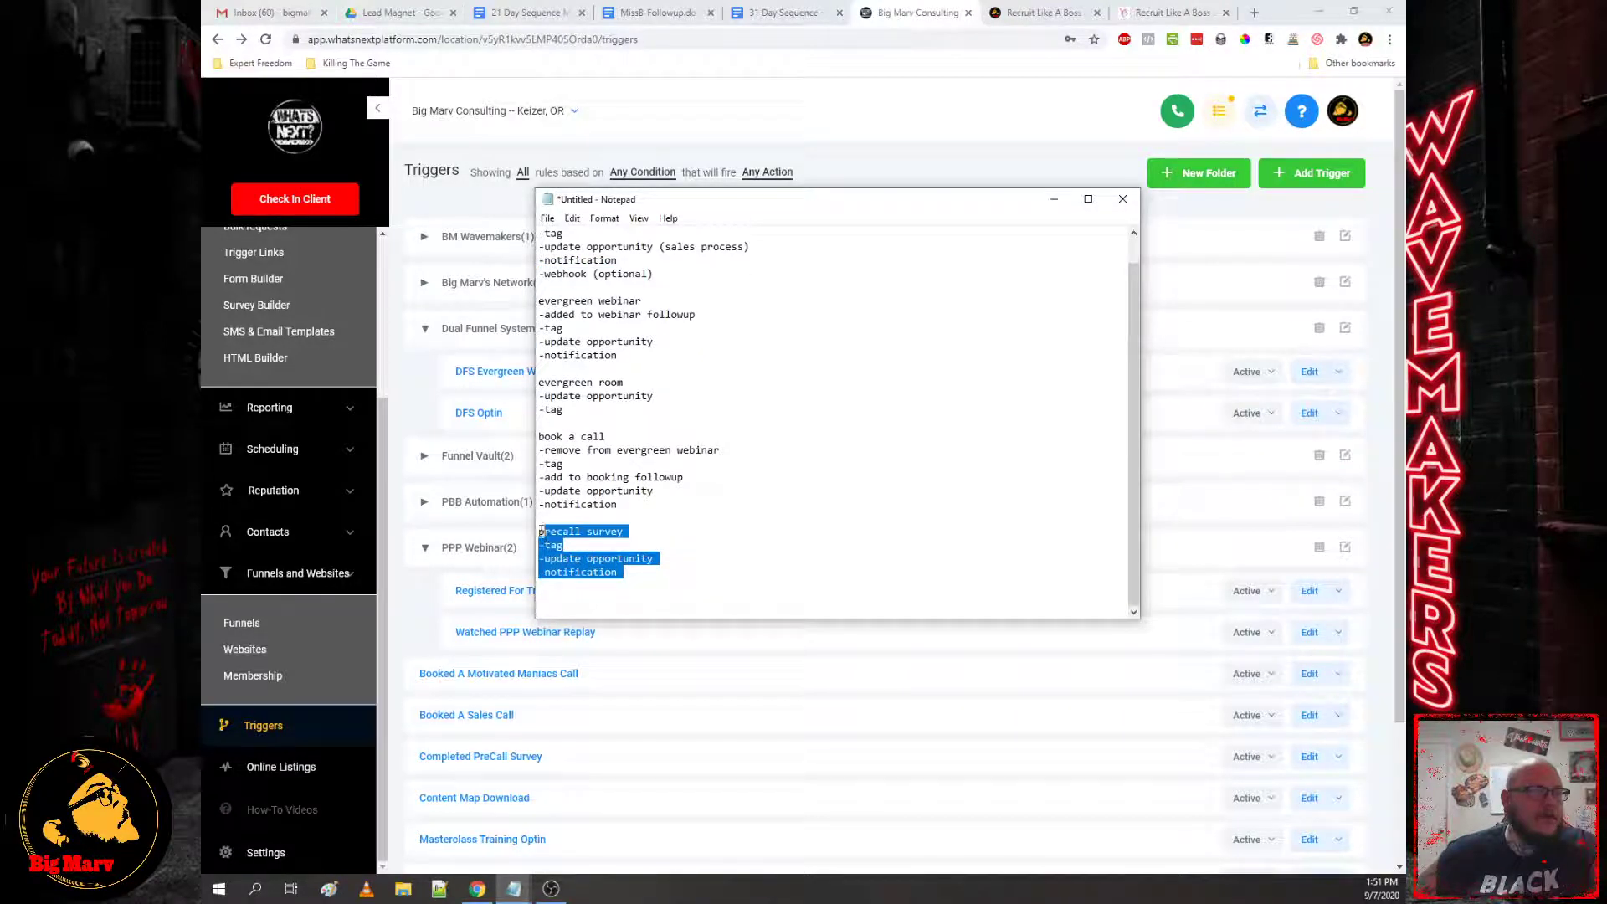
pyautogui.click(425, 596)
pyautogui.scroll(-2, 643, 553)
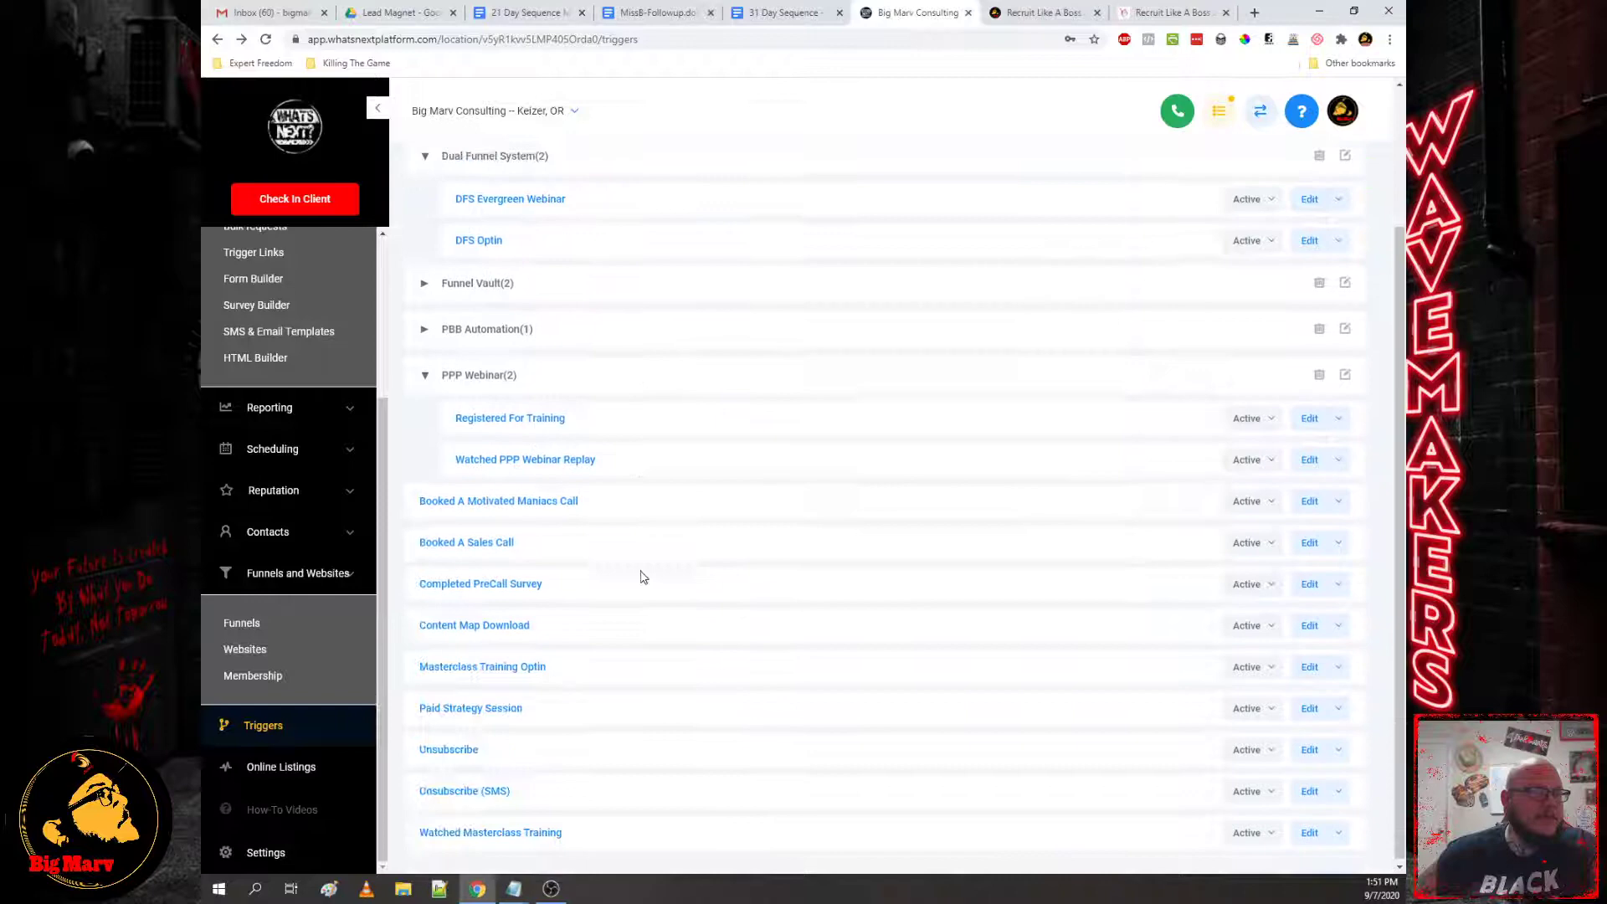
# Step: Review Completed PreCall Survey's Form Submitted rule, tag, opportunity and Send Email actions
pyautogui.click(504, 589)
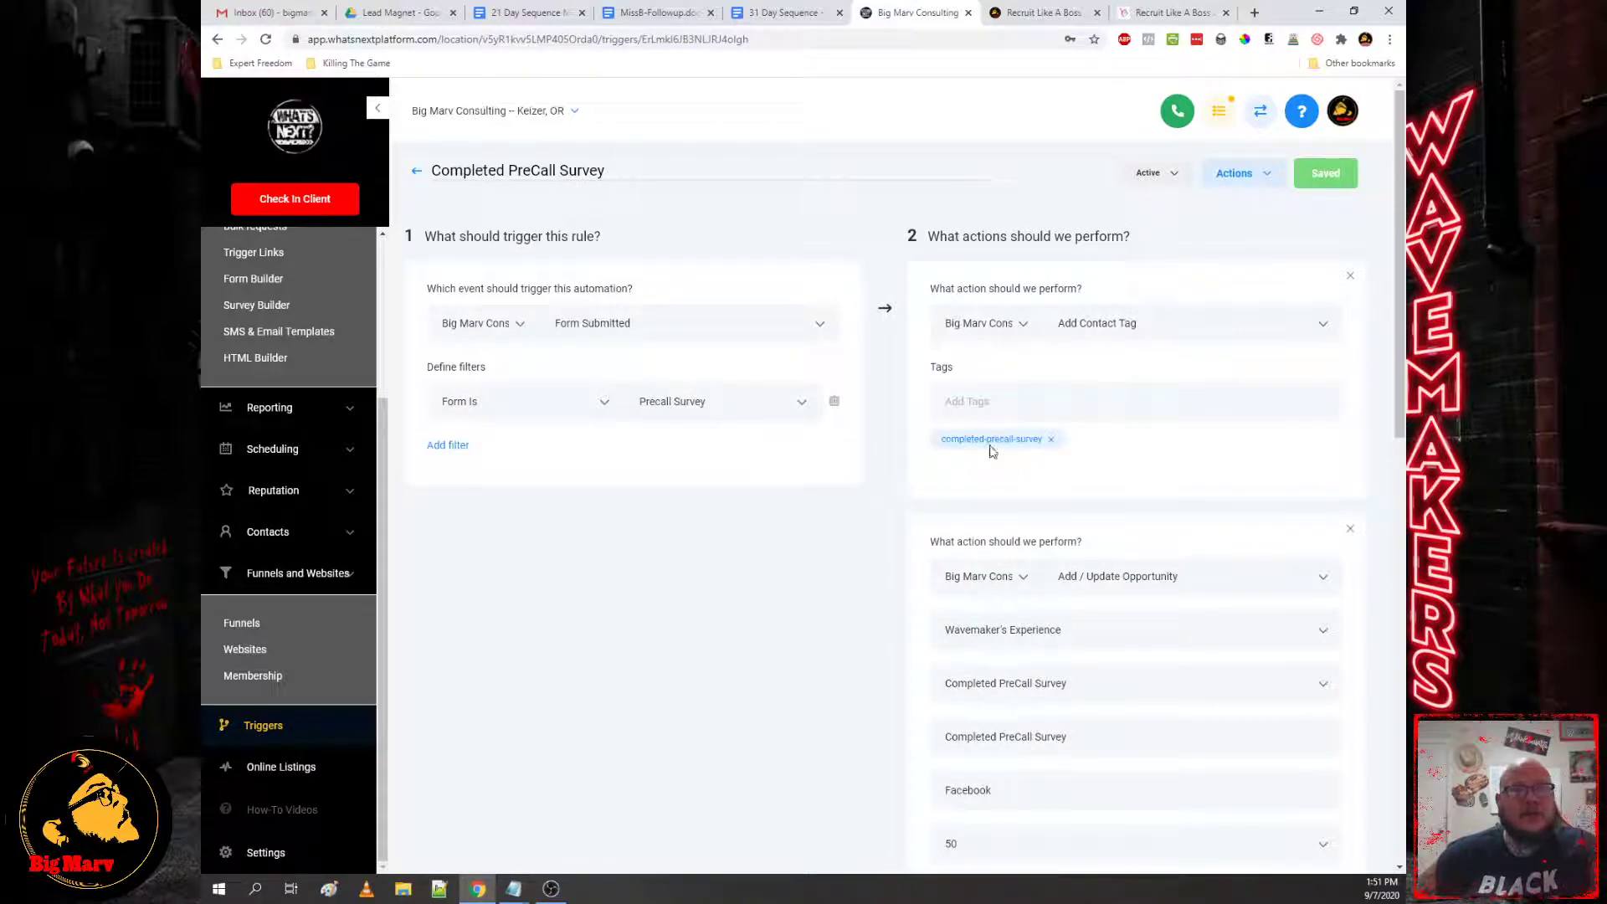
pyautogui.scroll(-3, 1208, 529)
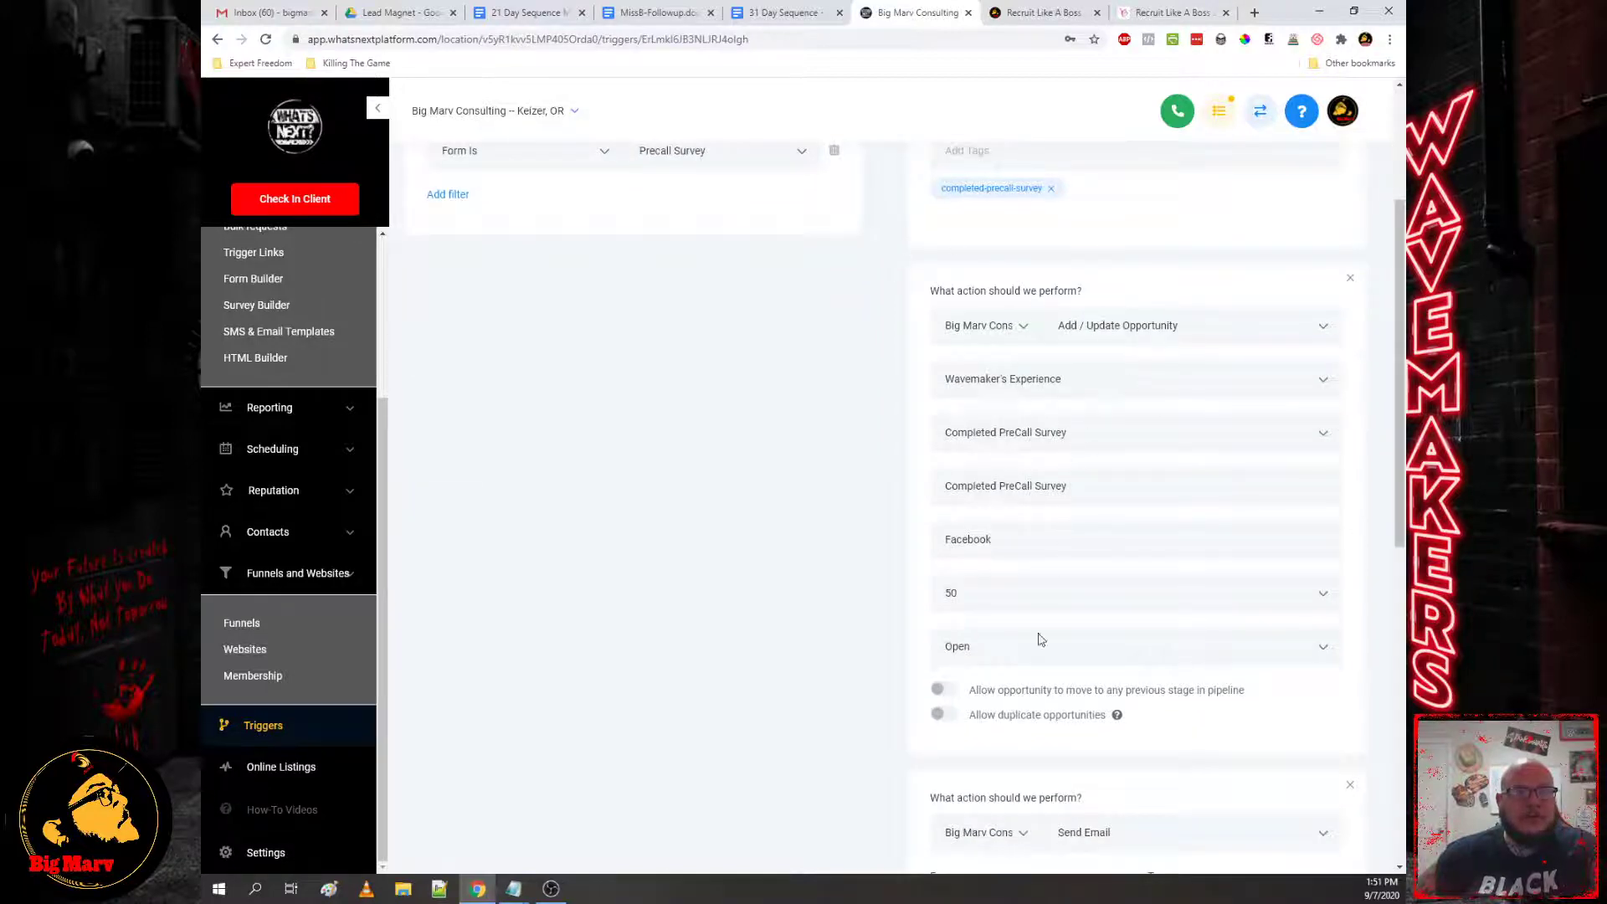
pyautogui.scroll(-6, 1041, 640)
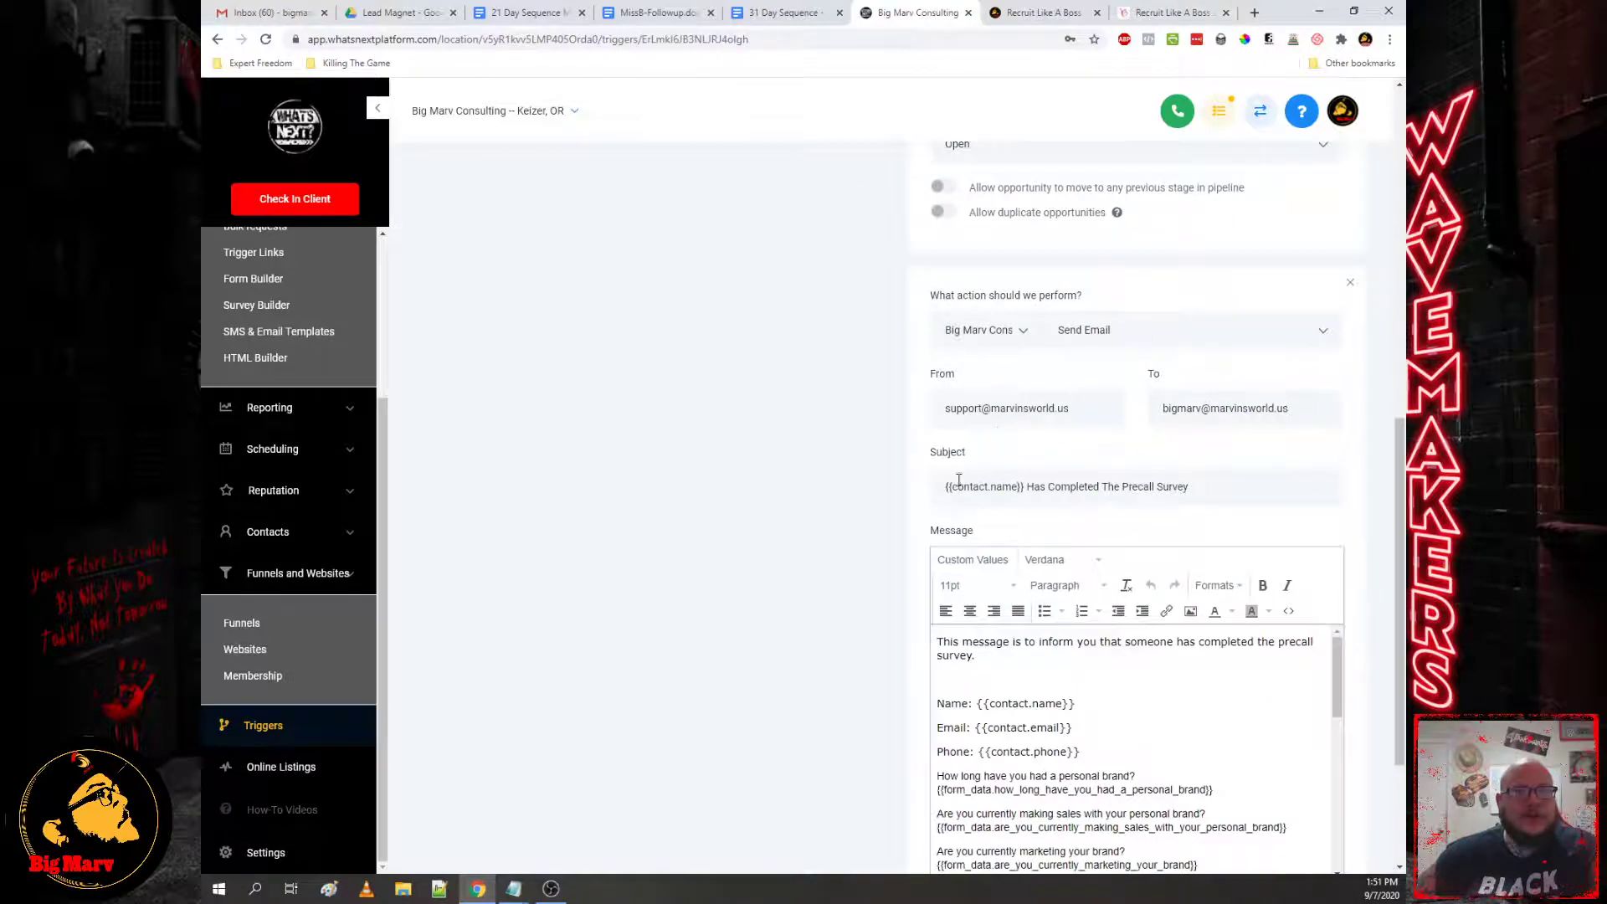
pyautogui.scroll(-3, 1223, 486)
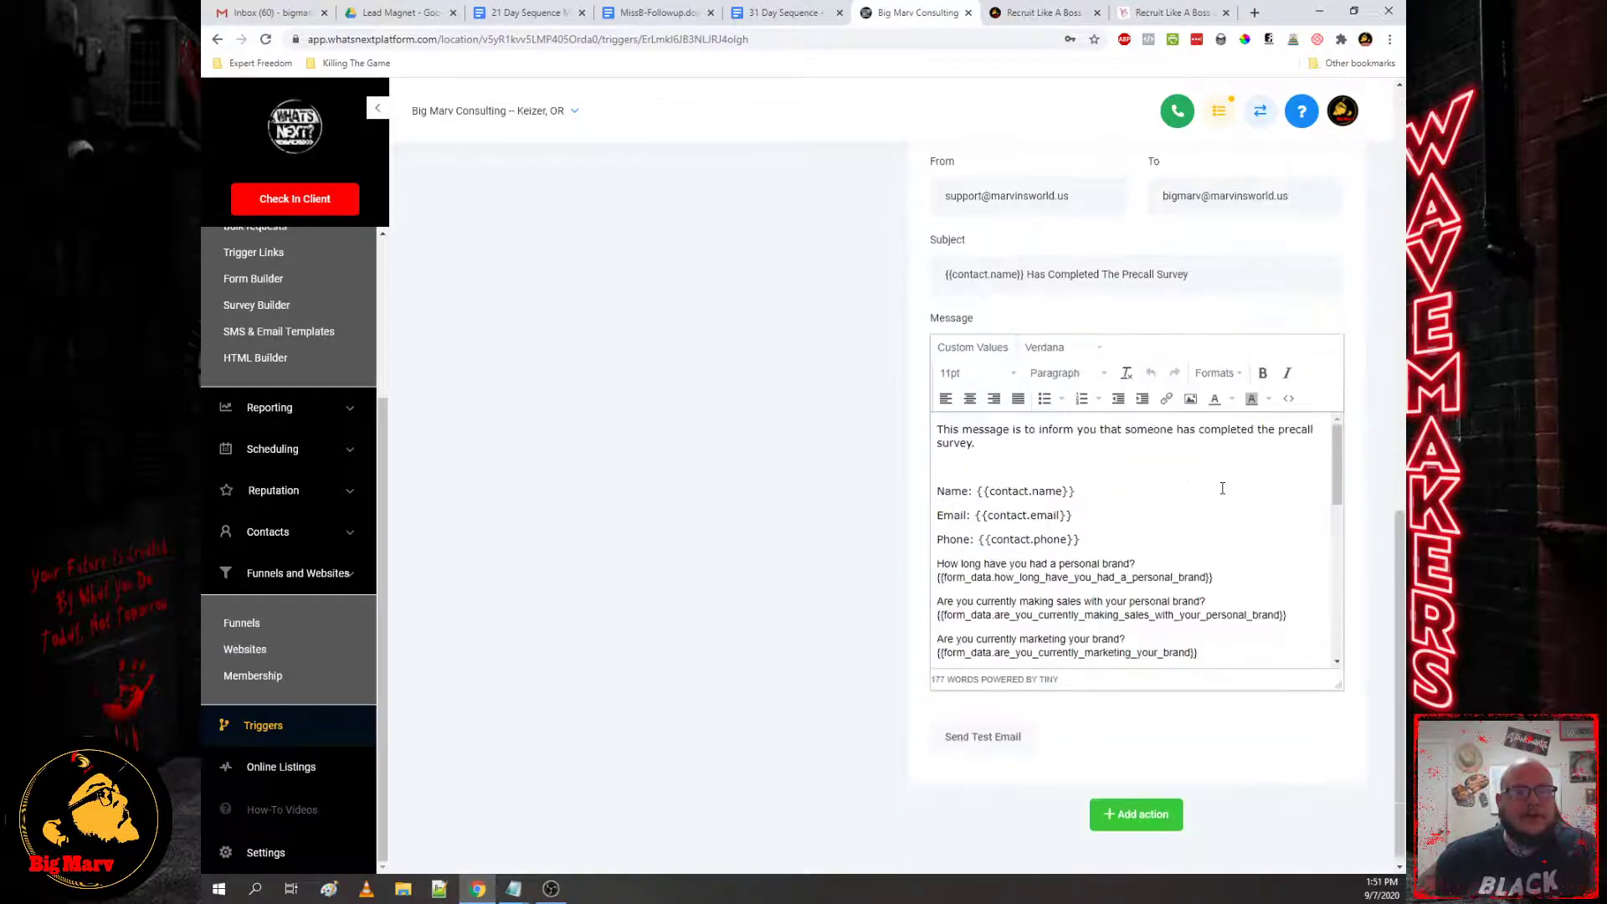
pyautogui.scroll(-5, 1073, 488)
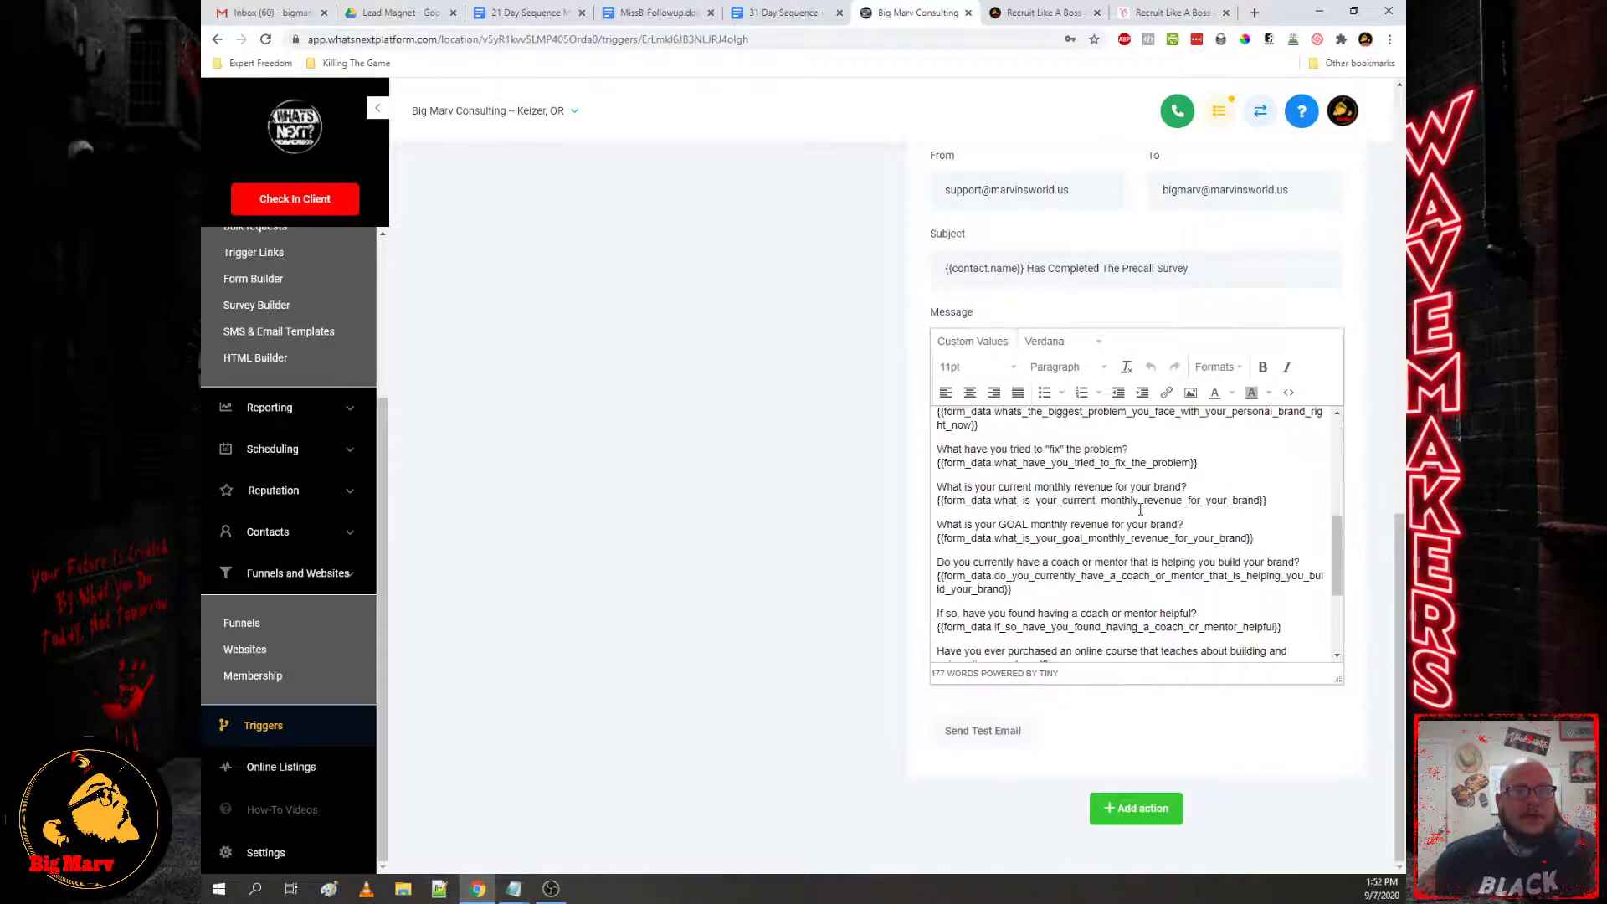
pyautogui.scroll(15, 1108, 632)
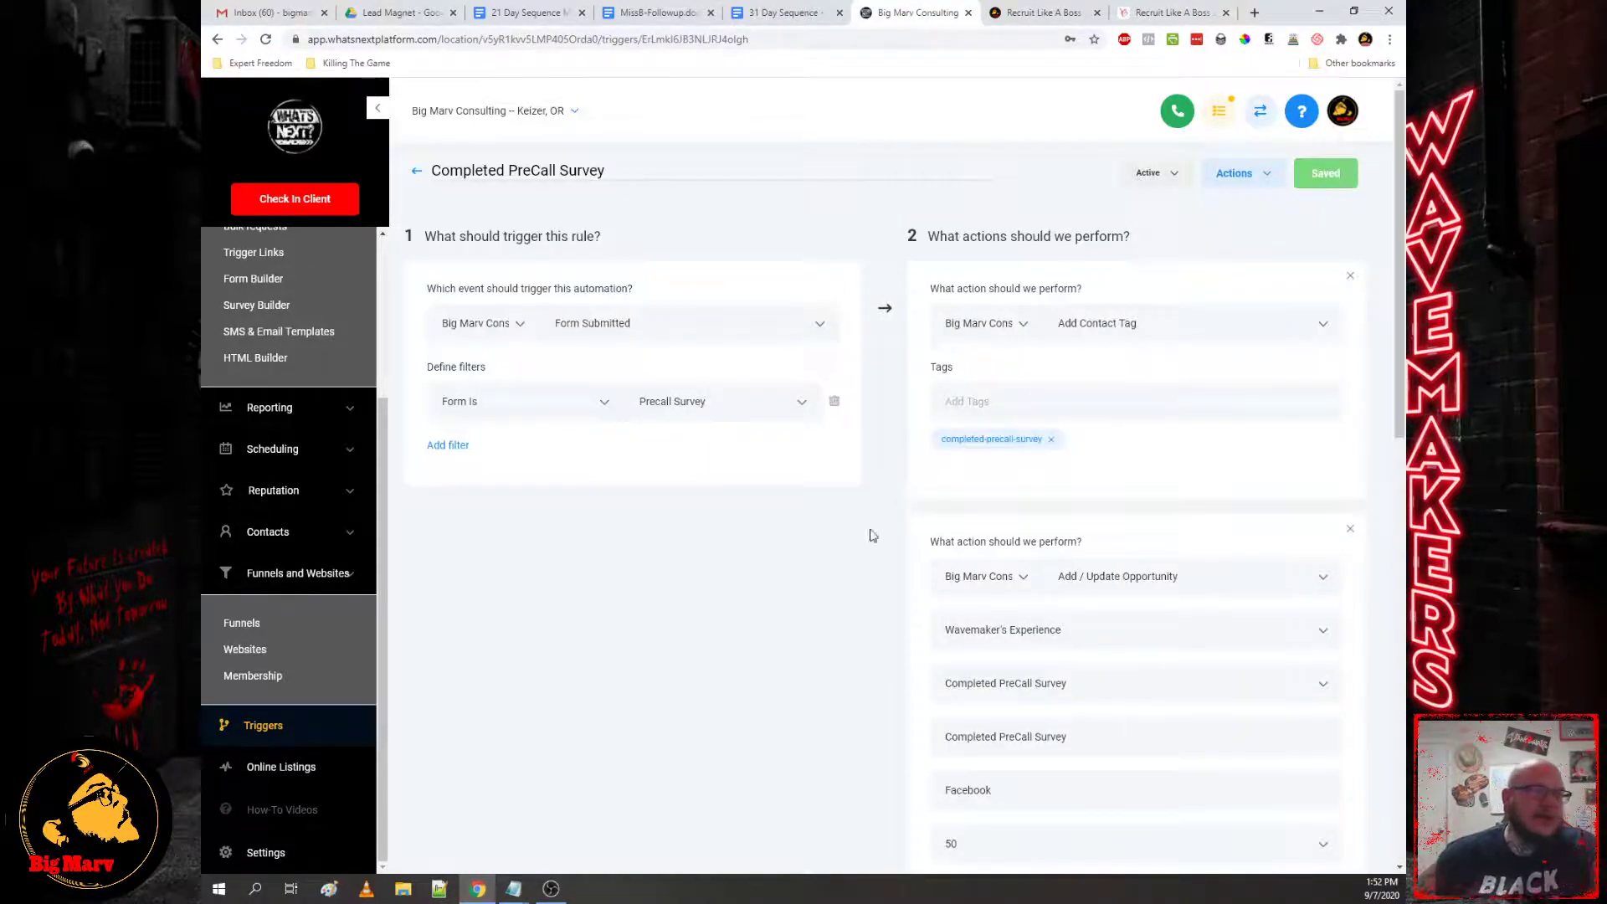
pyautogui.scroll(-10, 871, 536)
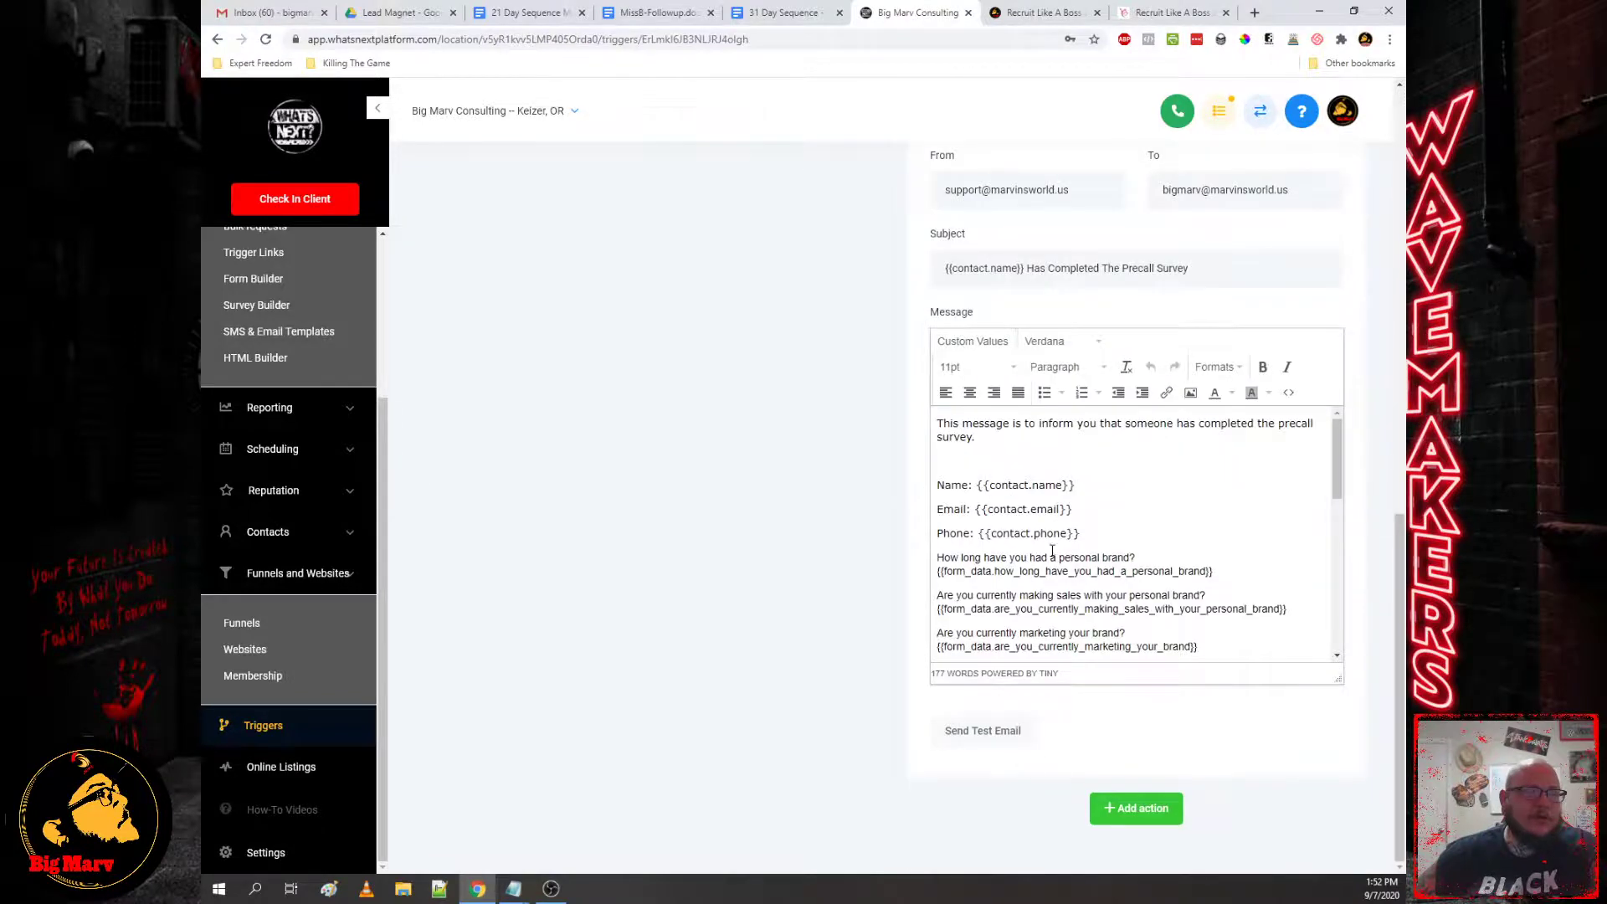
pyautogui.scroll(10, 1052, 550)
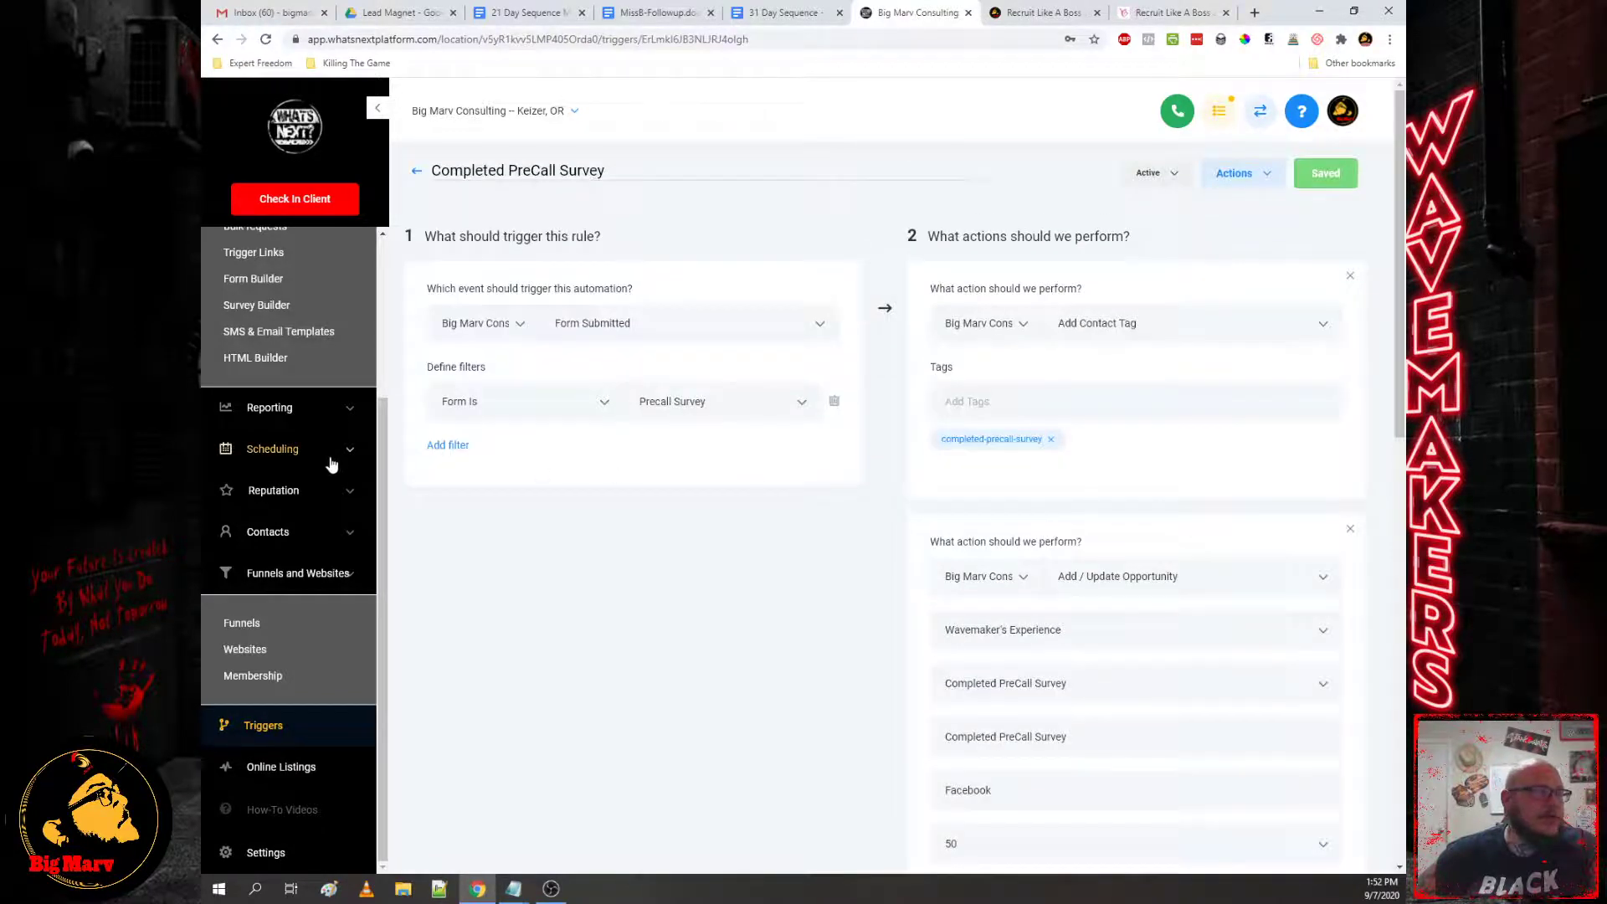
pyautogui.scroll(3, 332, 465)
pyautogui.click(253, 500)
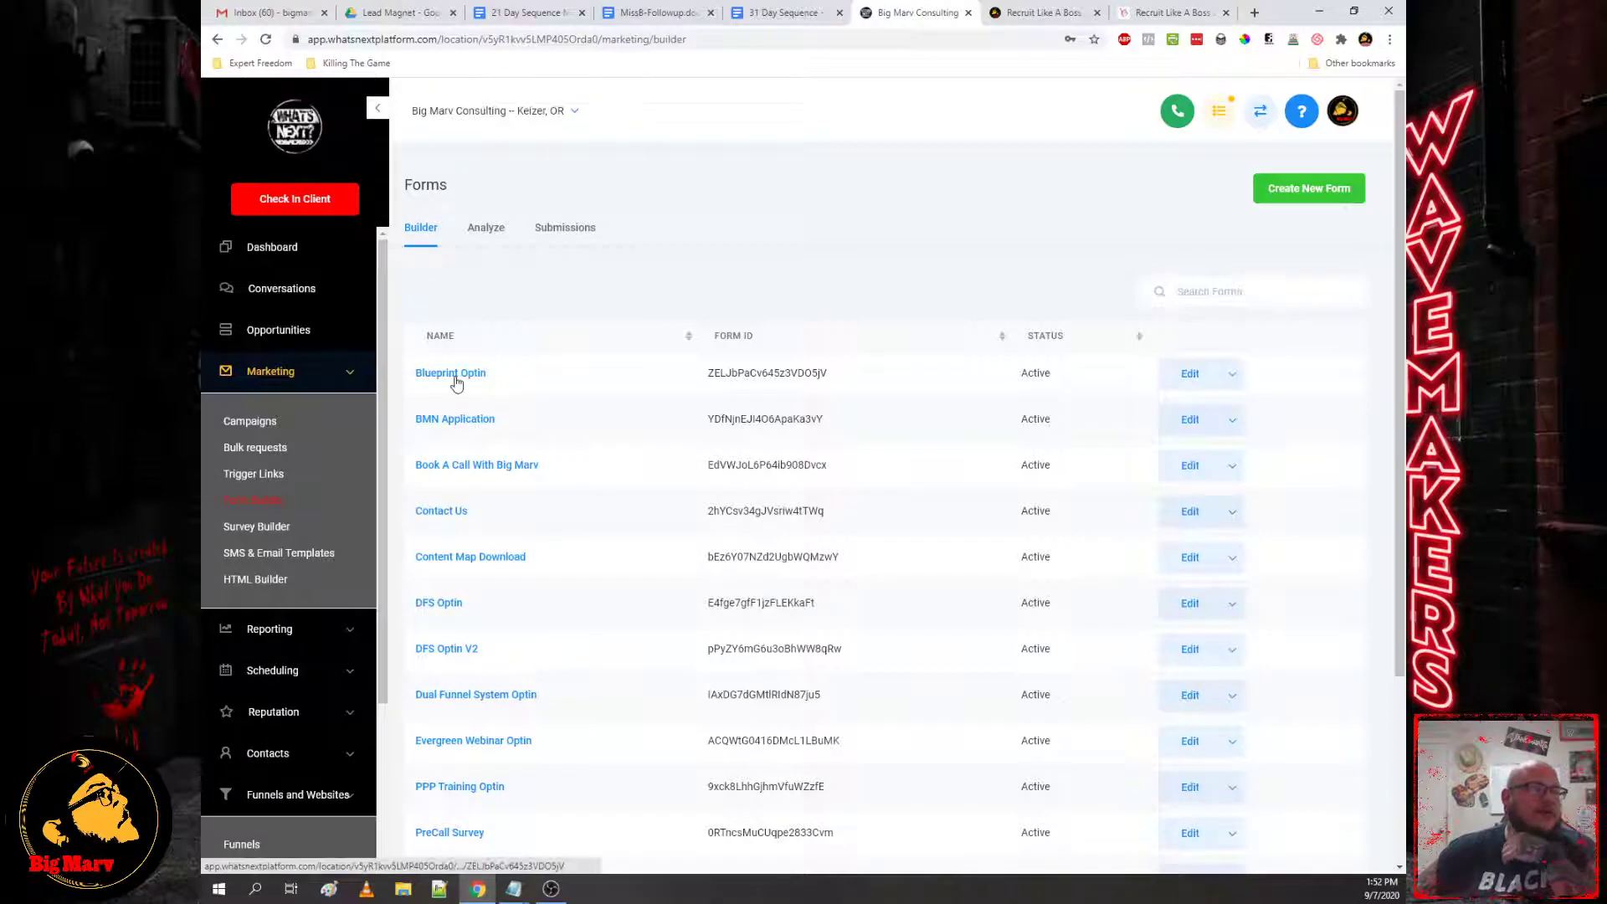
# Step: Review the PreCall Survey form's questions, then open the DFS Optin form from the forms list
pyautogui.scroll(-3, 511, 486)
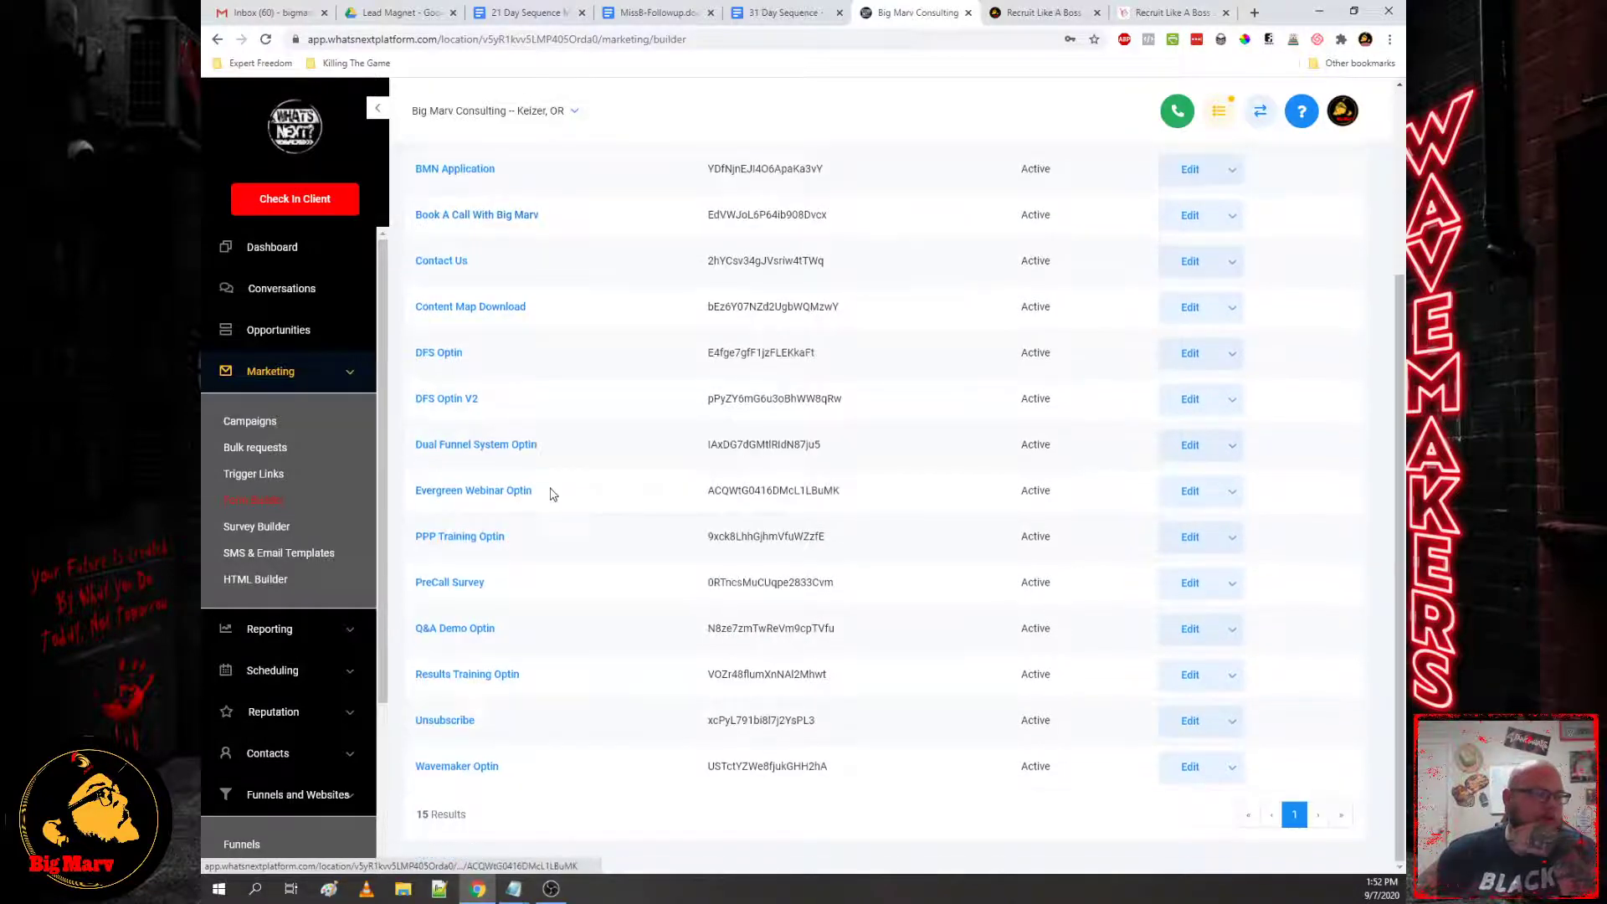
pyautogui.click(473, 582)
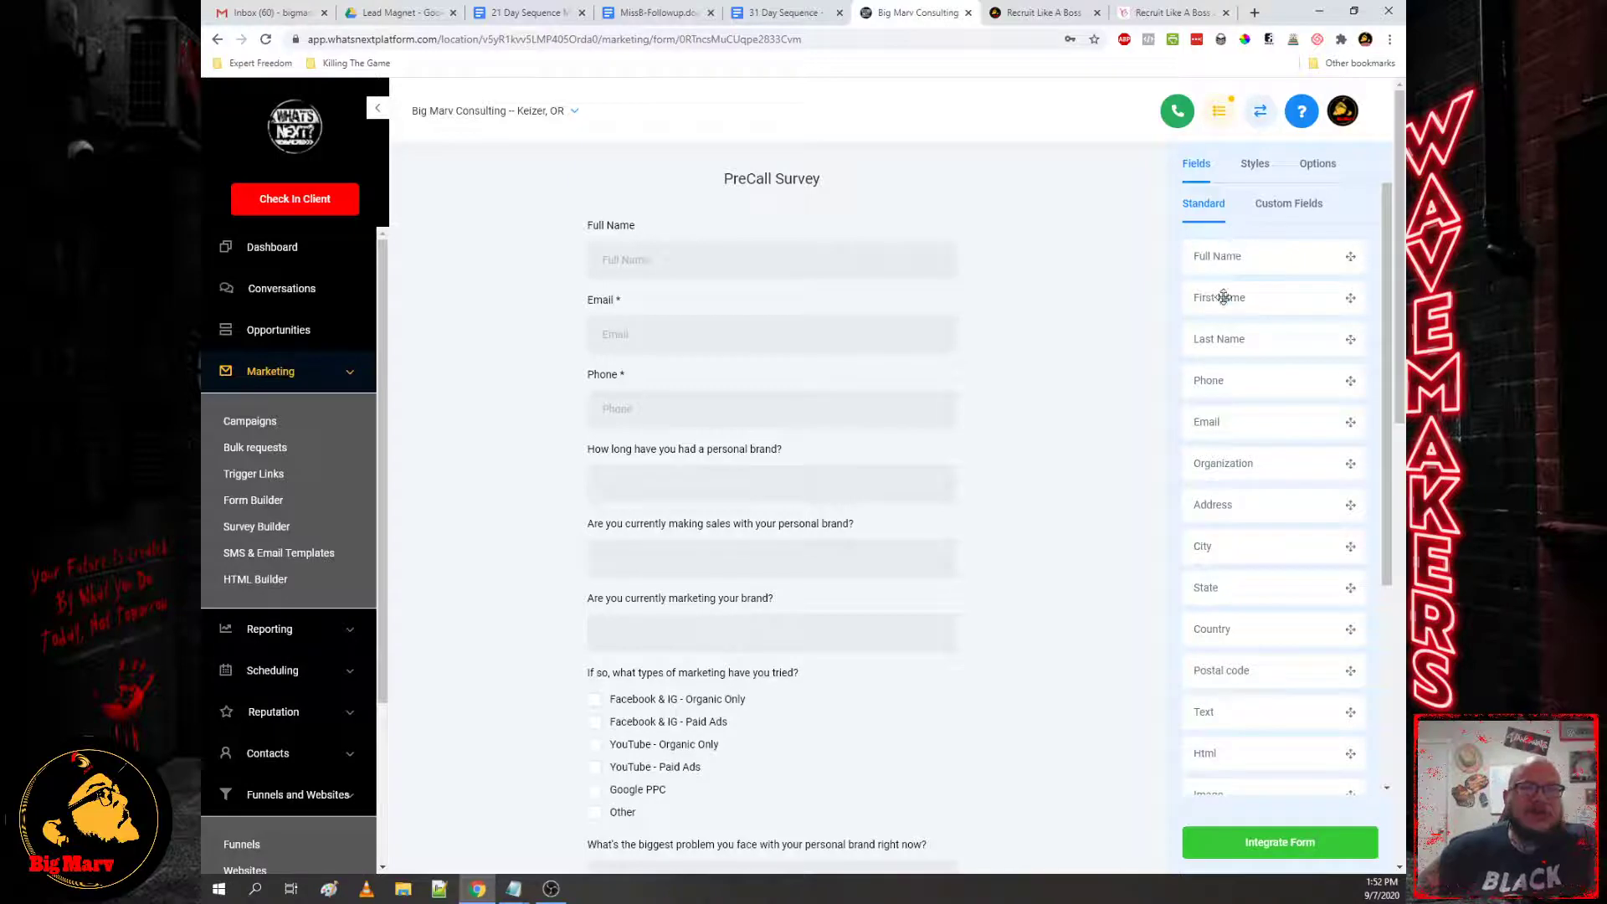
pyautogui.scroll(-3, 1224, 343)
pyautogui.scroll(-4, 1224, 352)
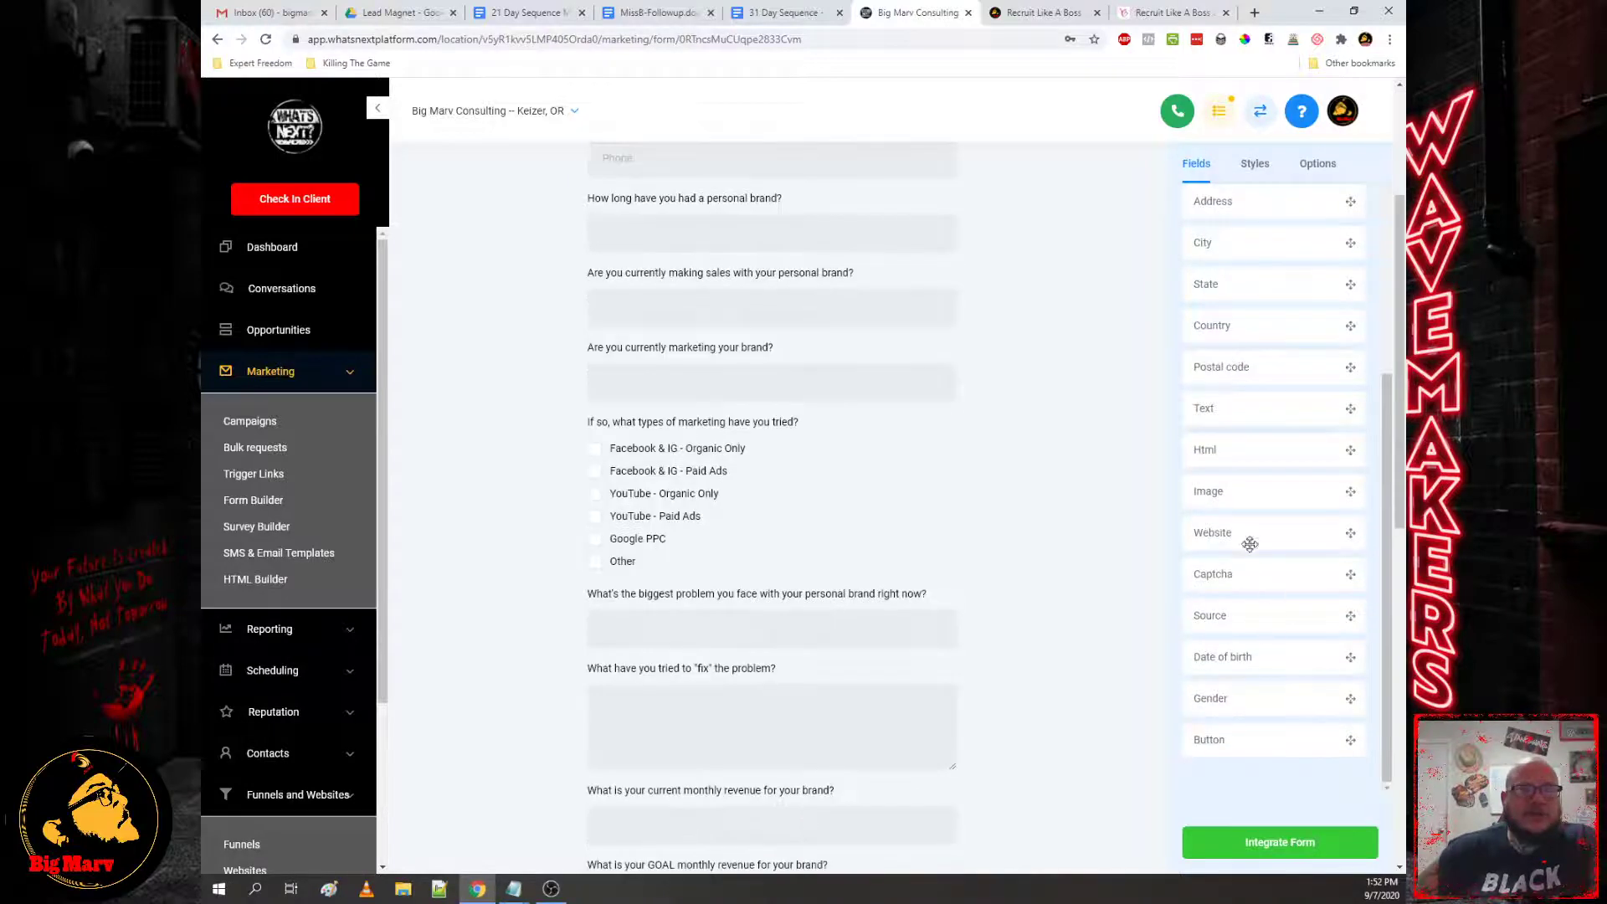
pyautogui.scroll(4, 1255, 511)
pyautogui.scroll(-5, 1263, 471)
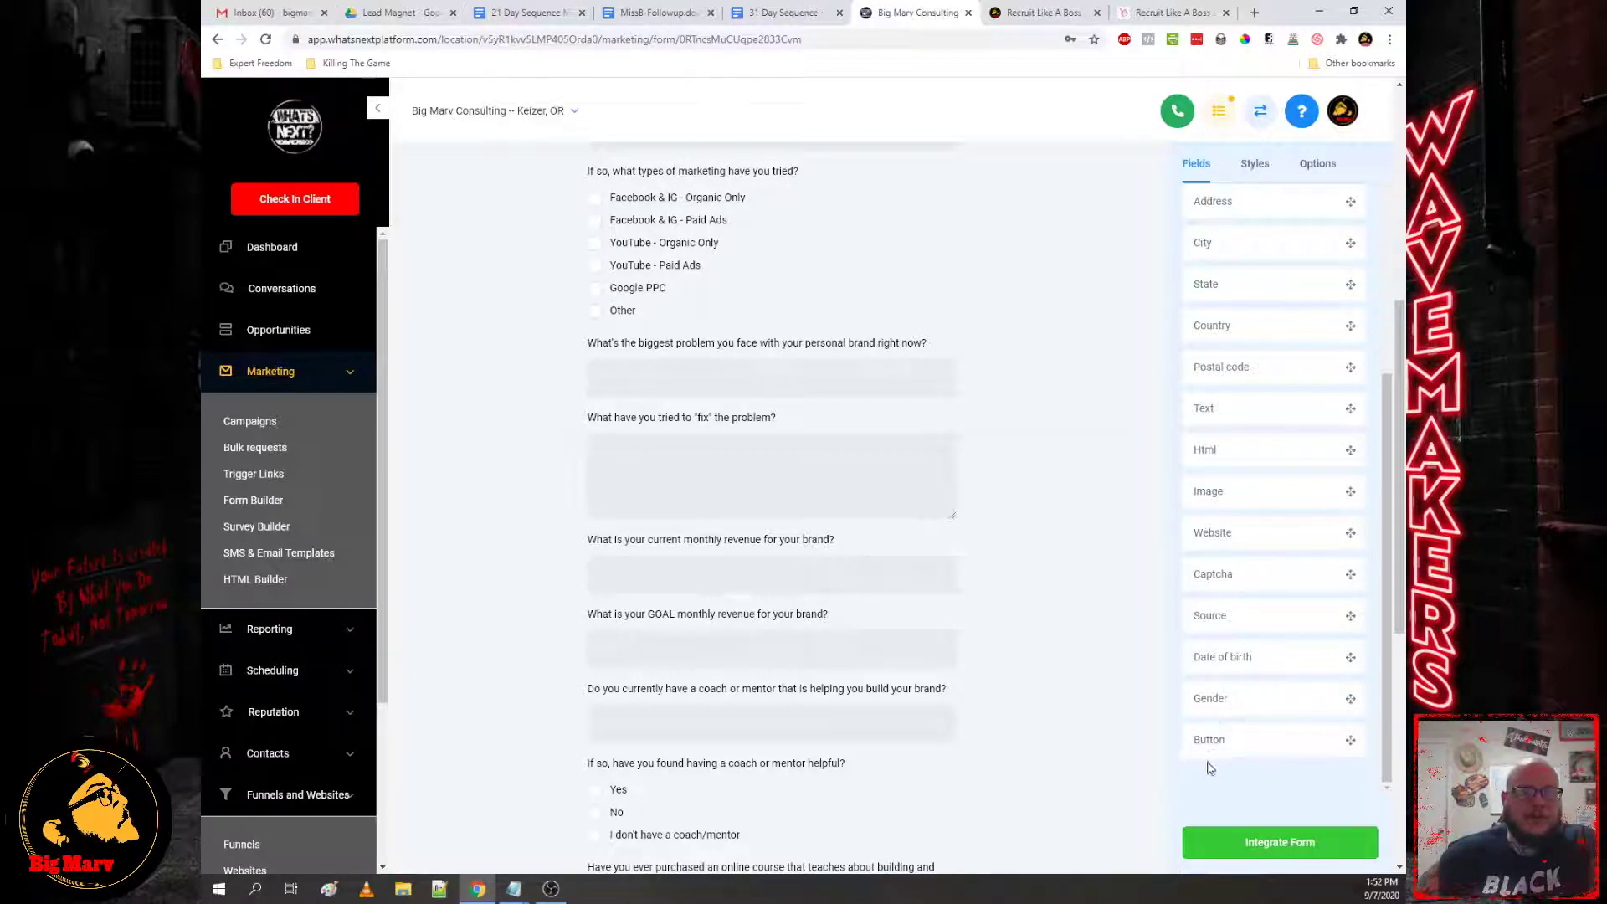
pyautogui.scroll(-6, 825, 586)
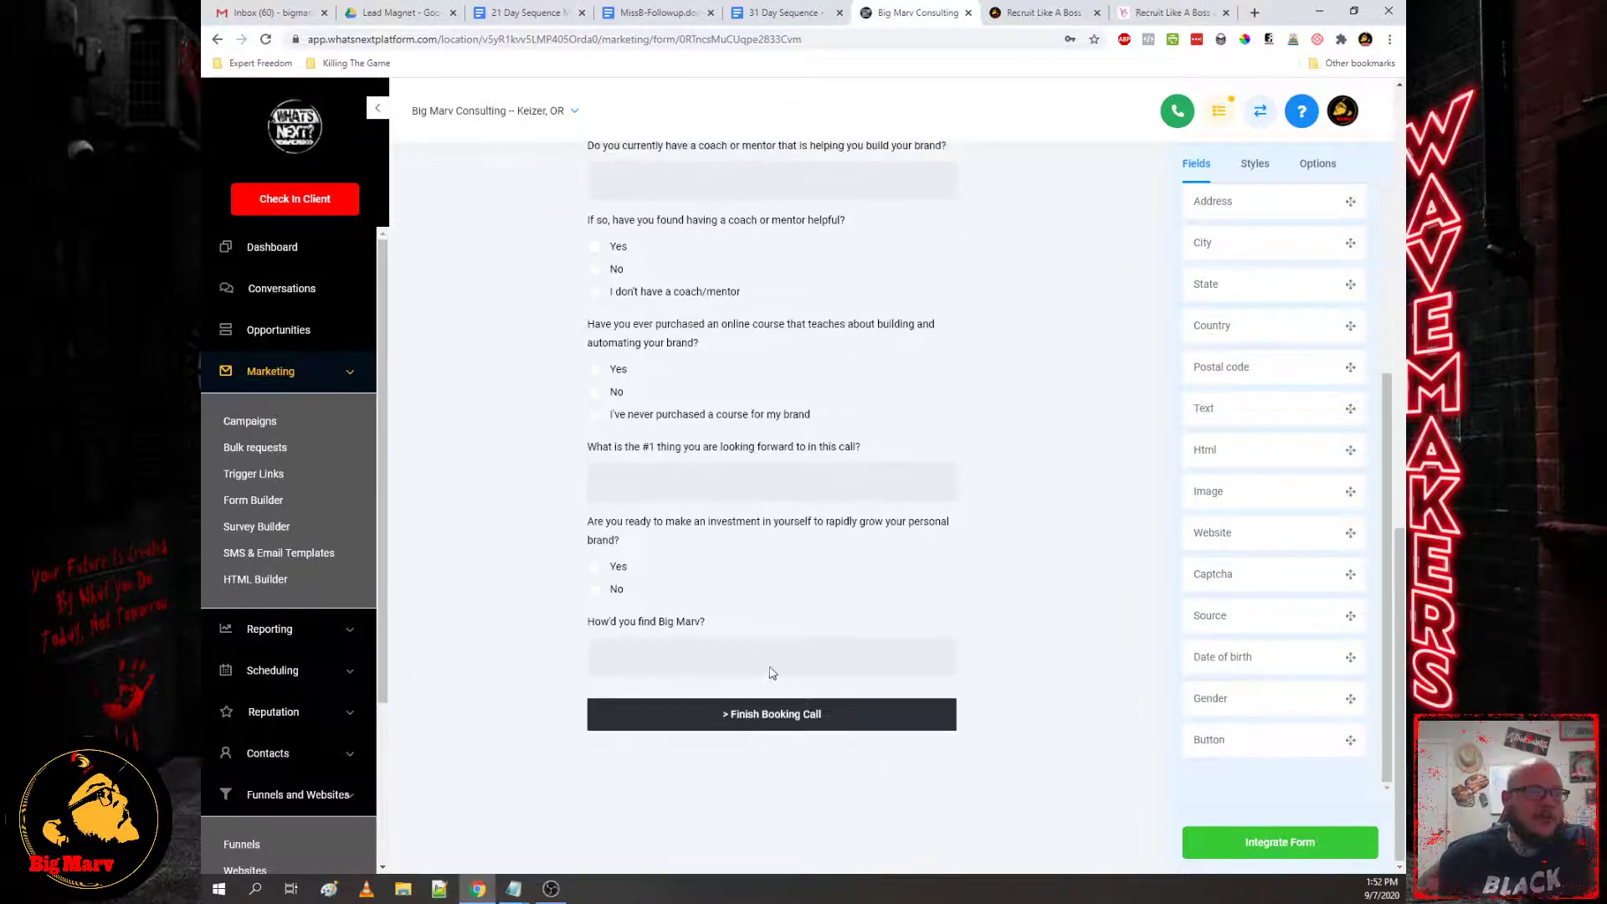
pyautogui.scroll(10, 1047, 586)
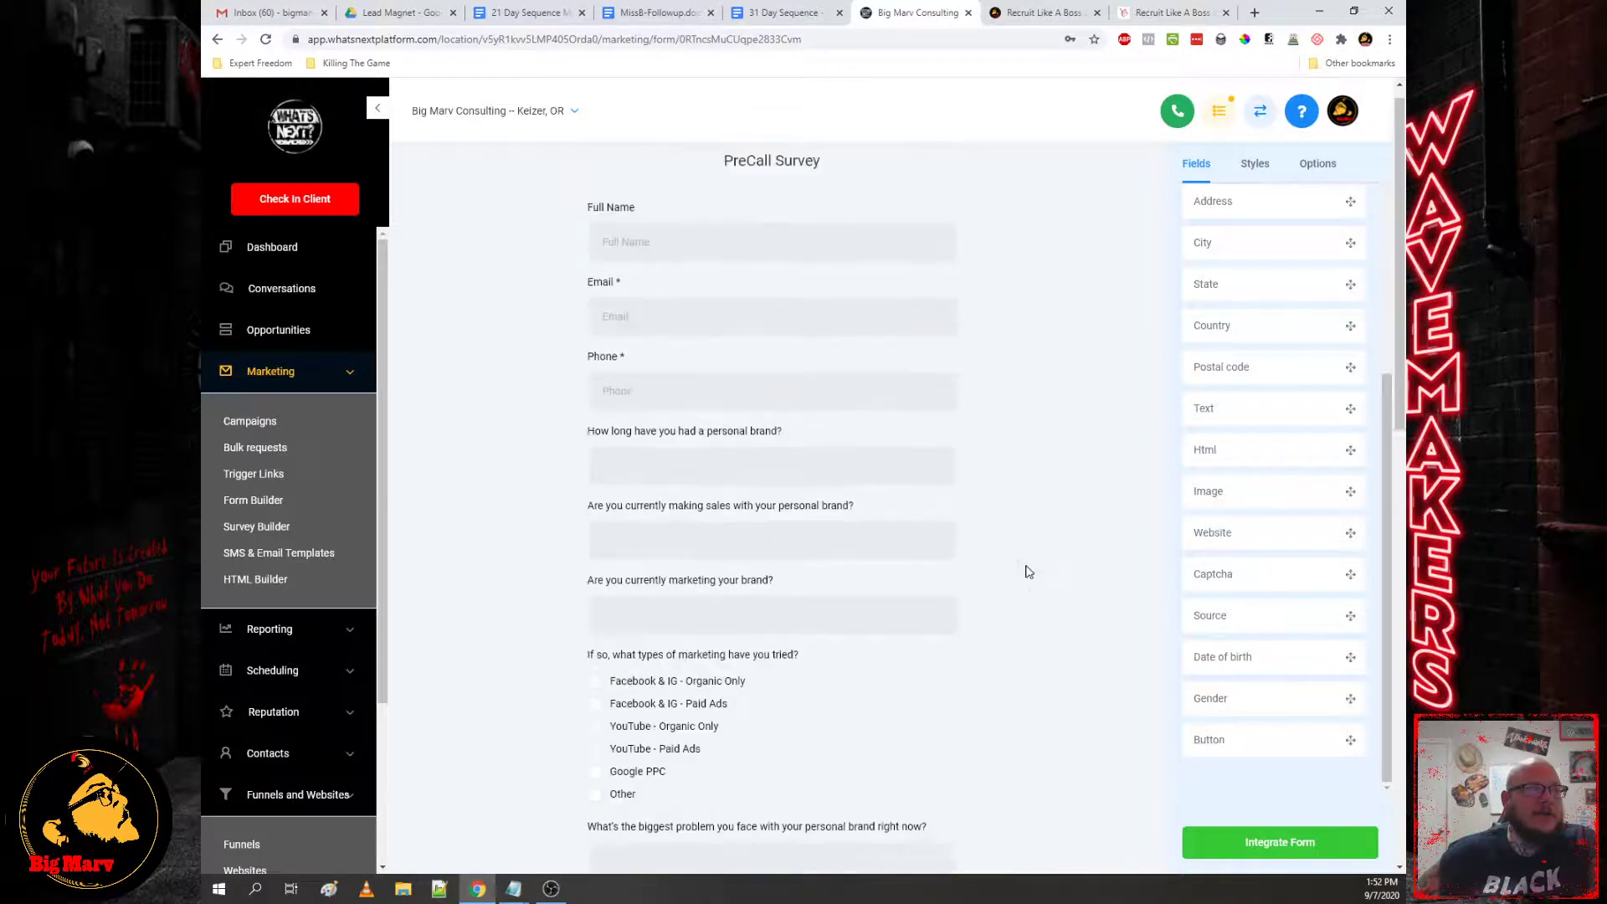
pyautogui.scroll(-5, 926, 592)
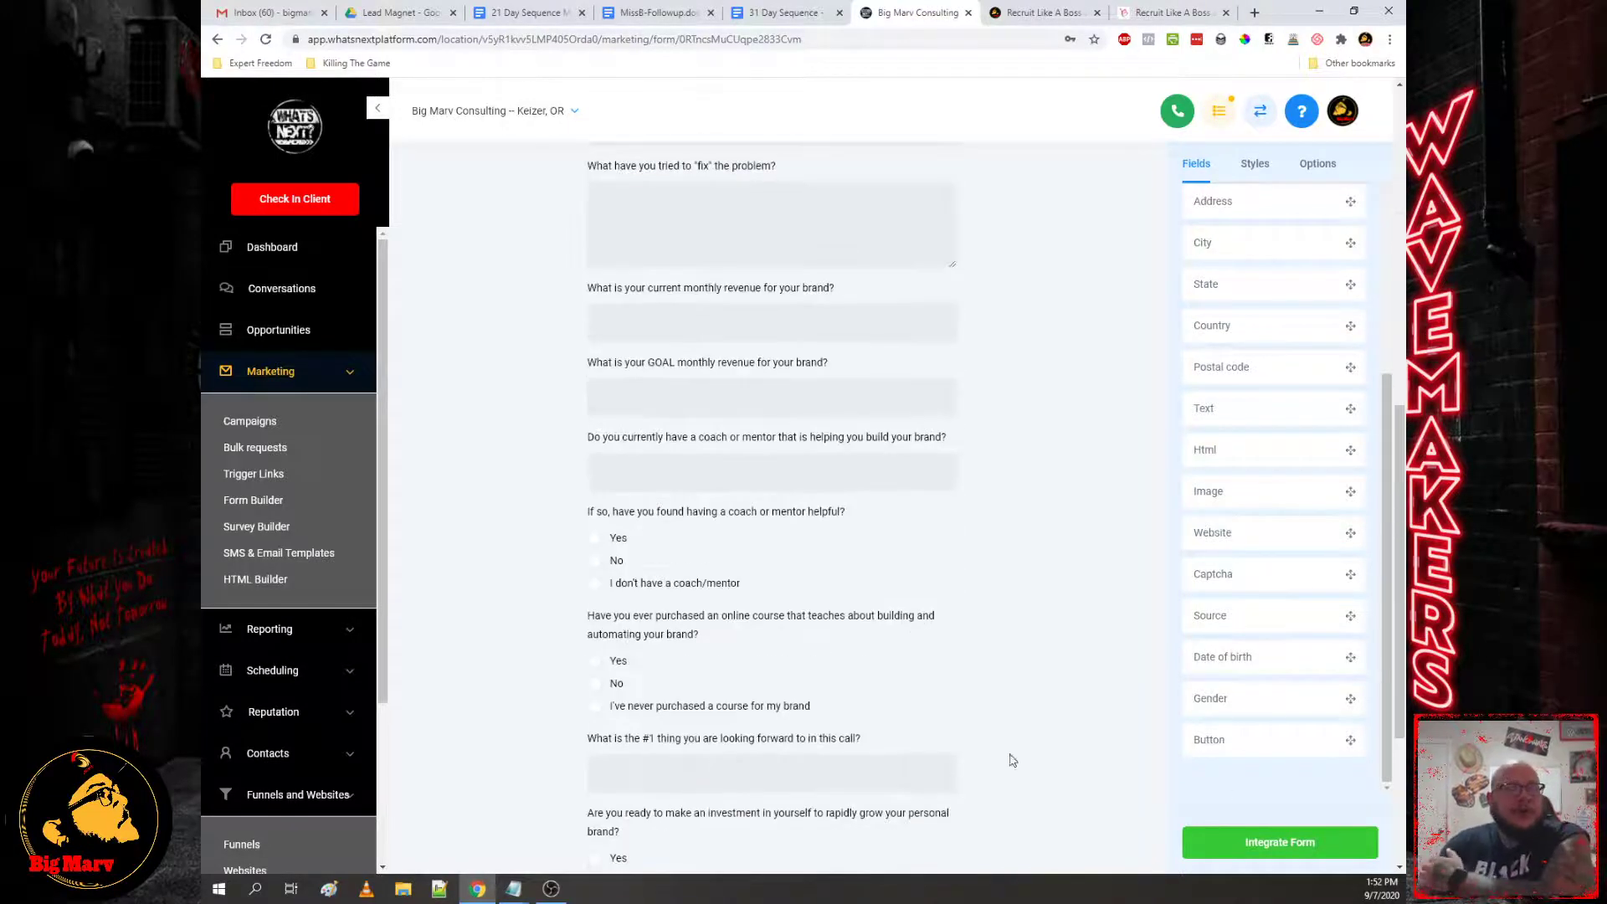
pyautogui.scroll(-5, 1012, 757)
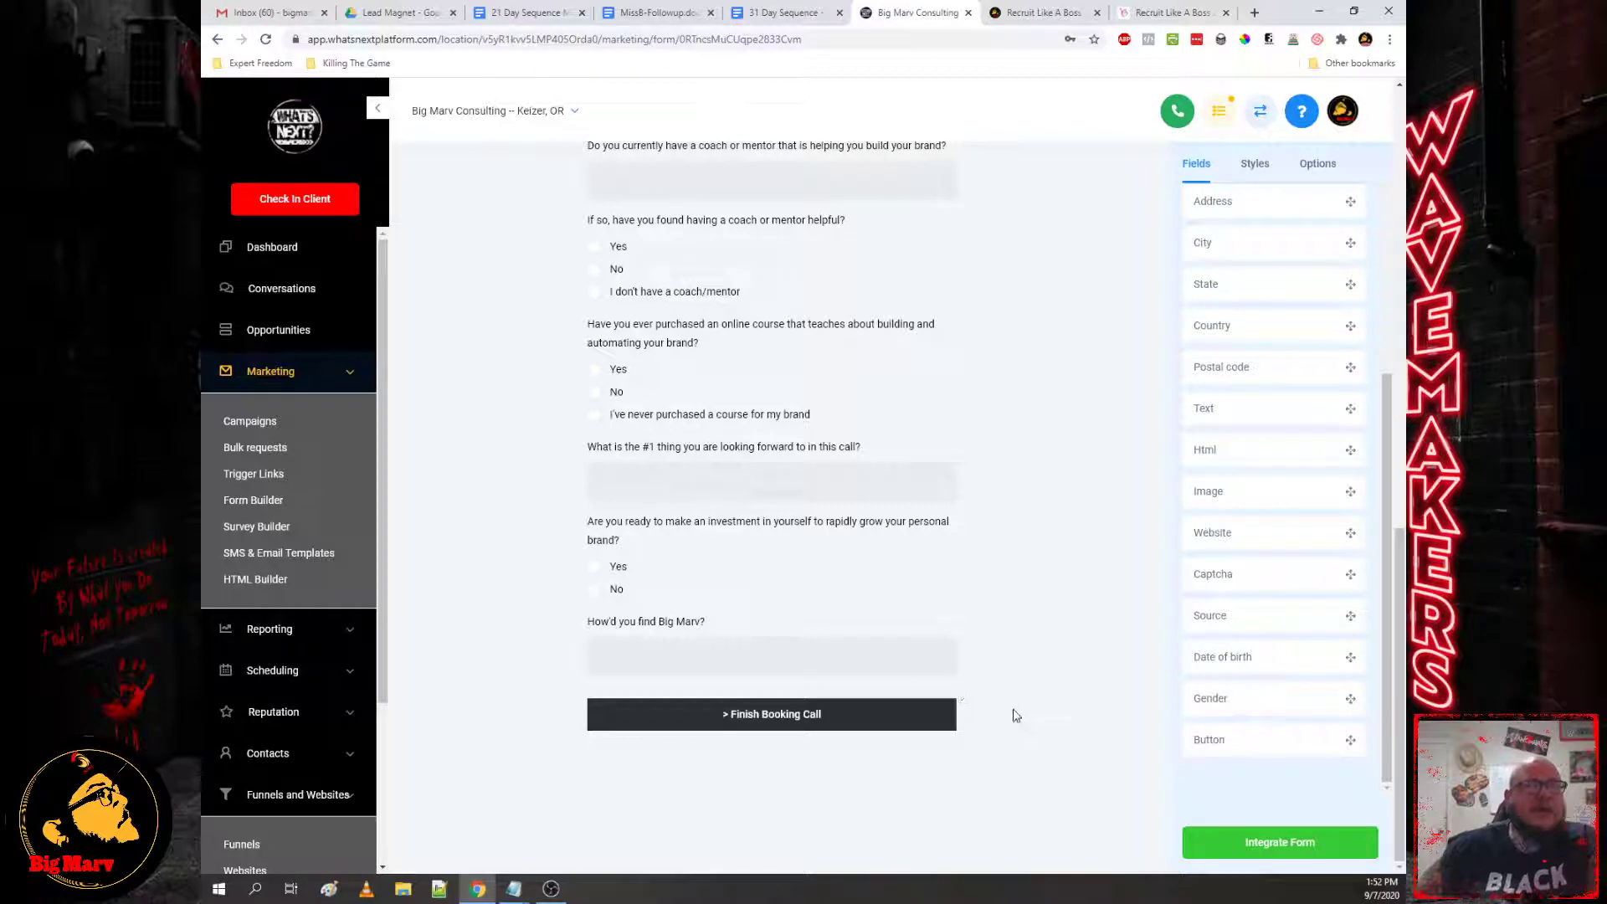
pyautogui.scroll(10, 999, 675)
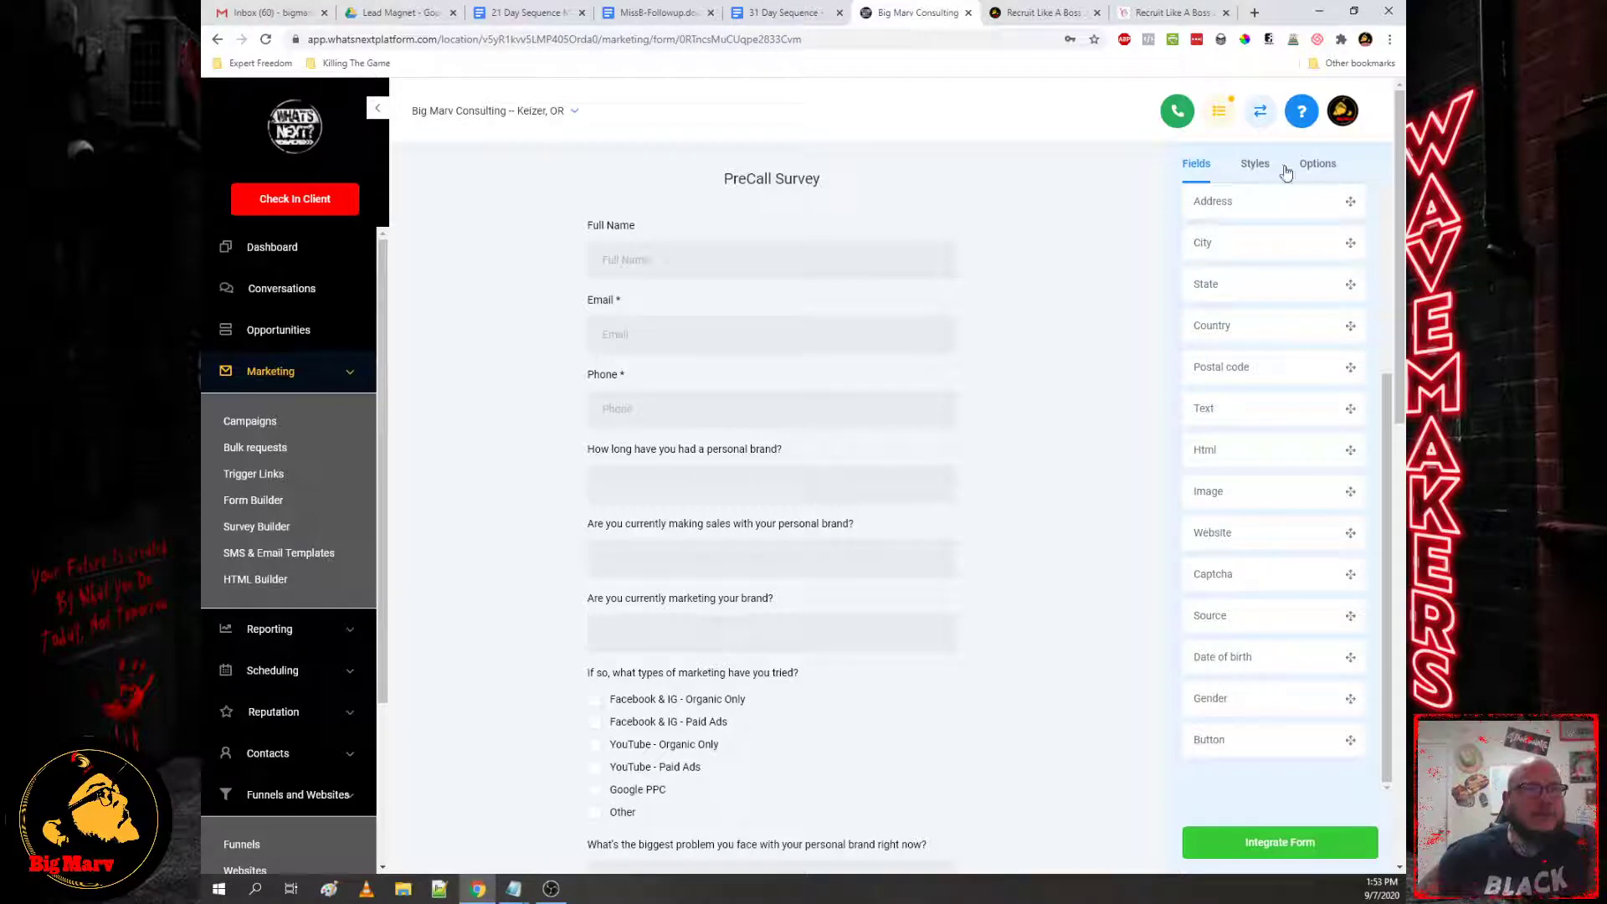
pyautogui.click(256, 502)
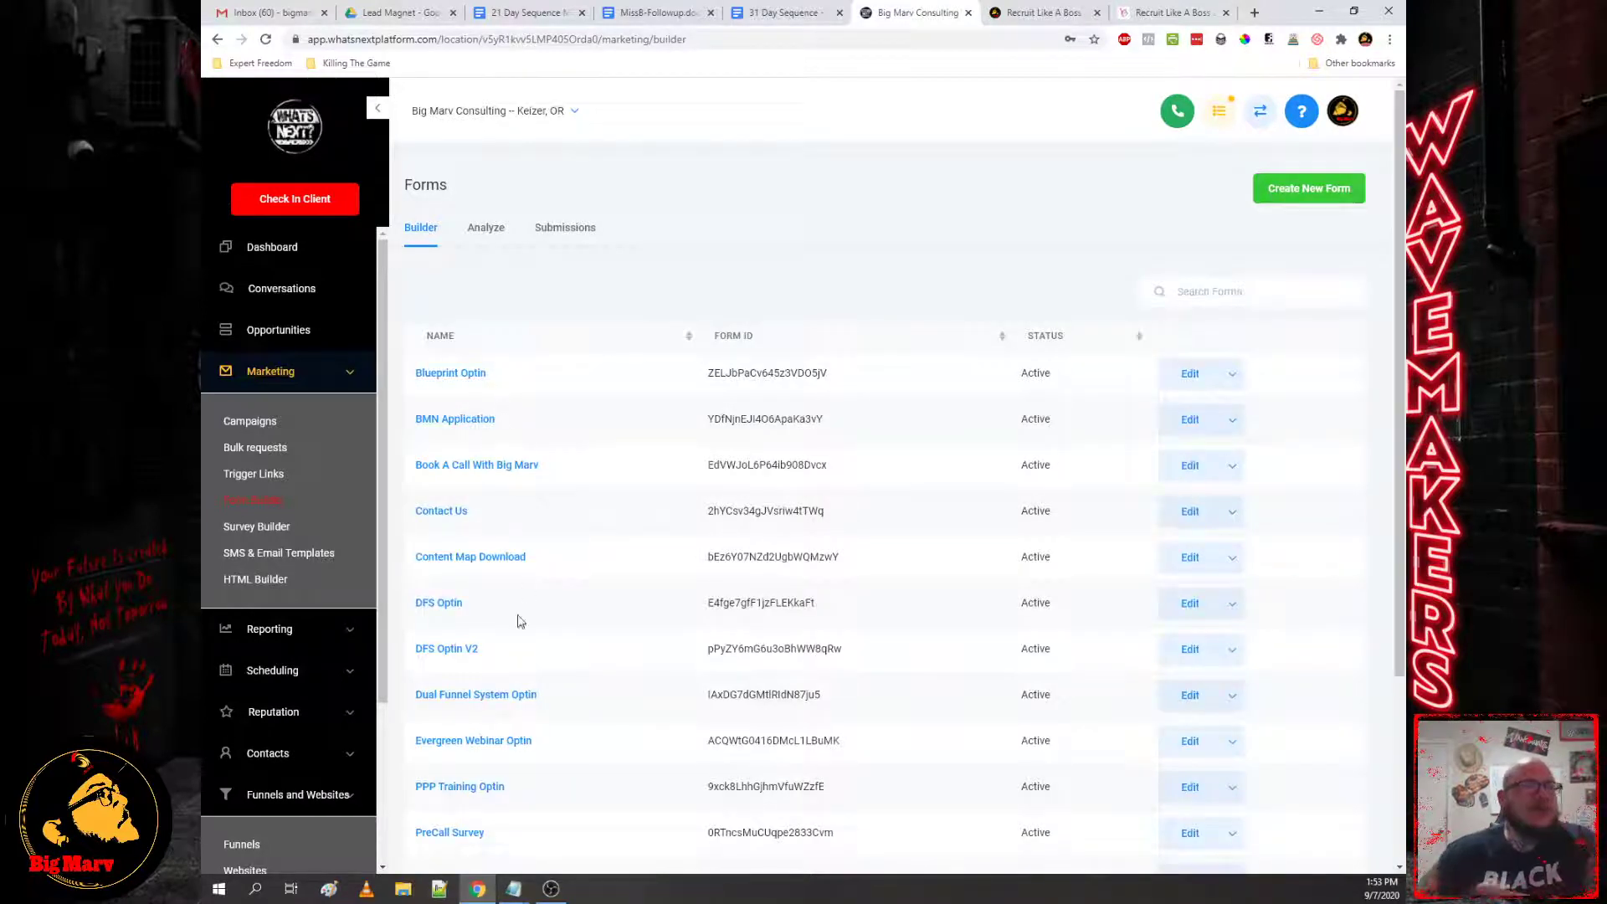
pyautogui.click(433, 604)
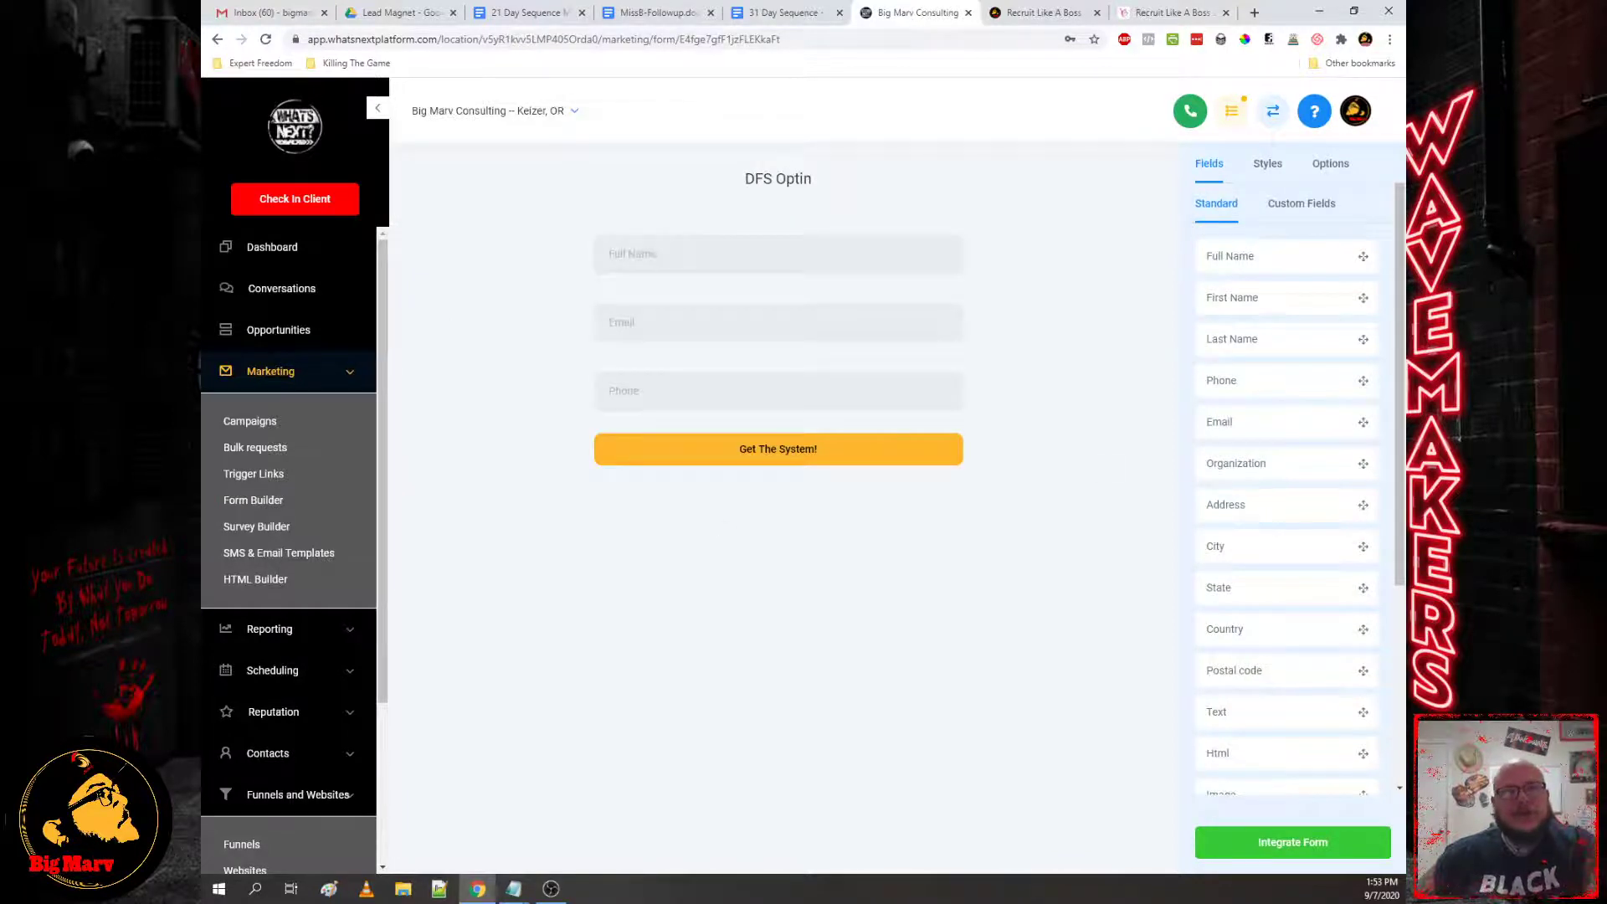
# Step: Check the DFS Optin form's Options settings, then reopen the PreCall Survey form
pyautogui.click(1341, 166)
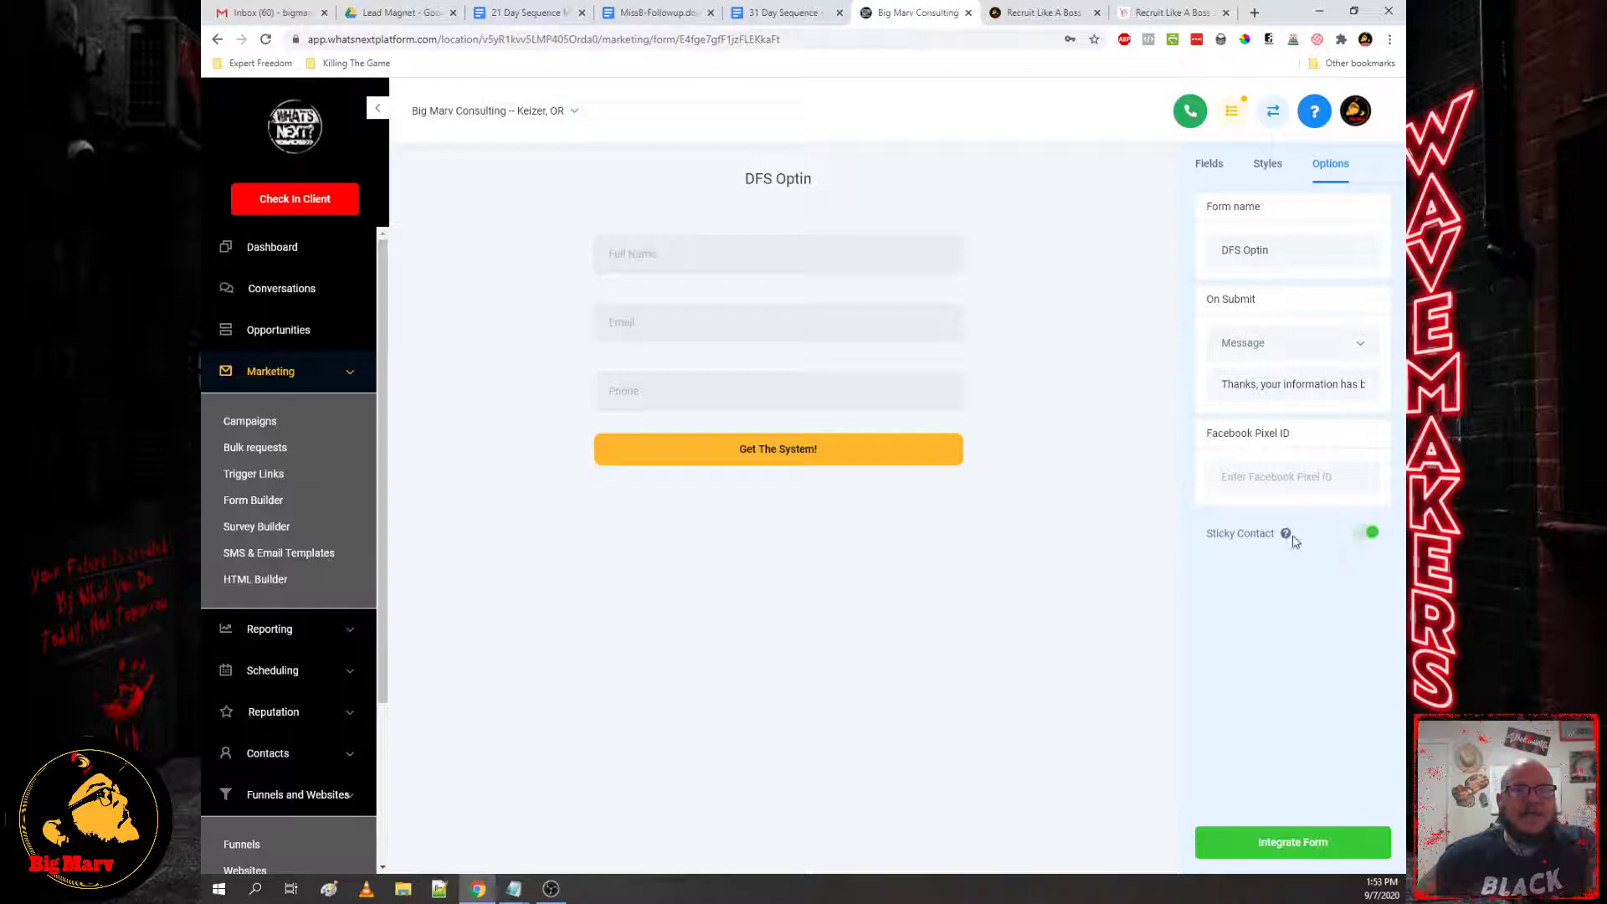
pyautogui.moveTo(1287, 535)
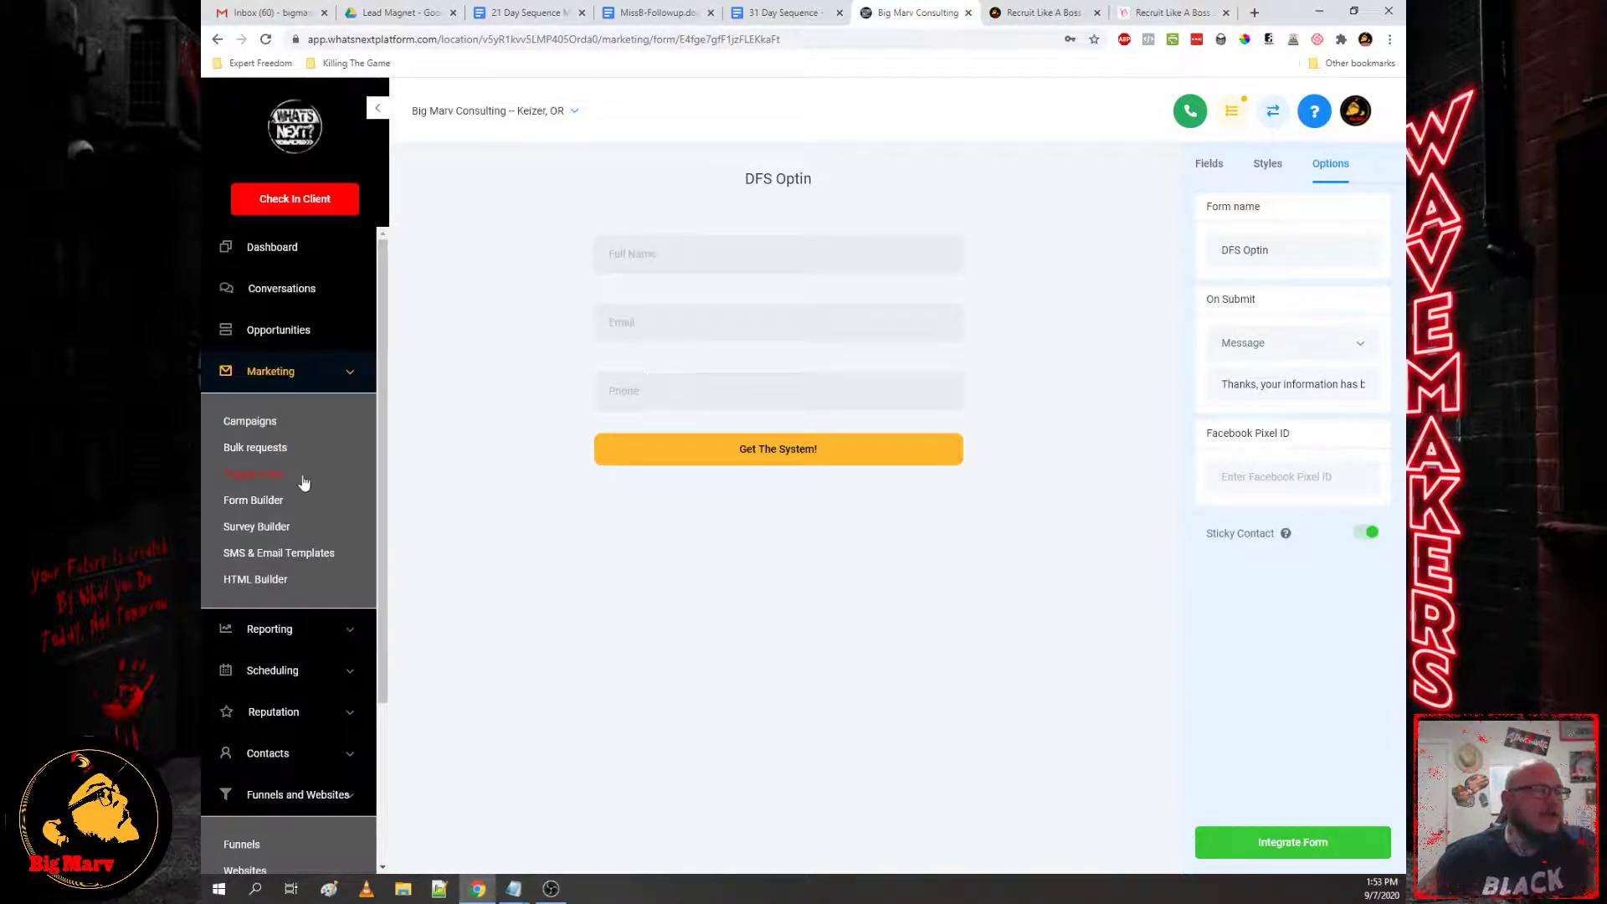
pyautogui.click(245, 504)
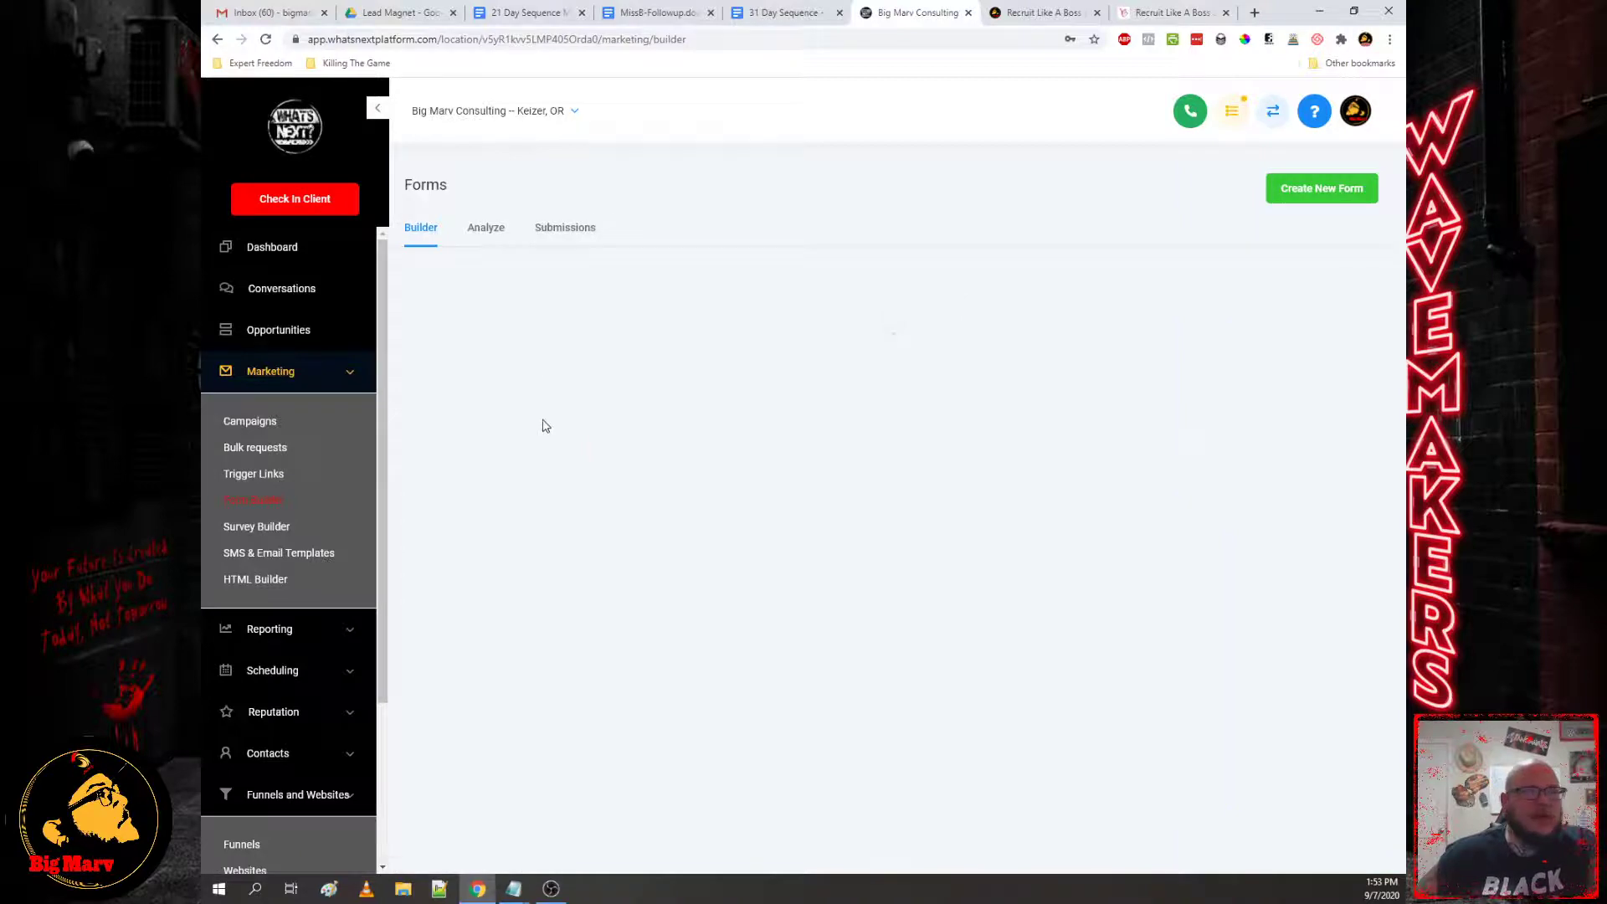
pyautogui.scroll(-4, 575, 503)
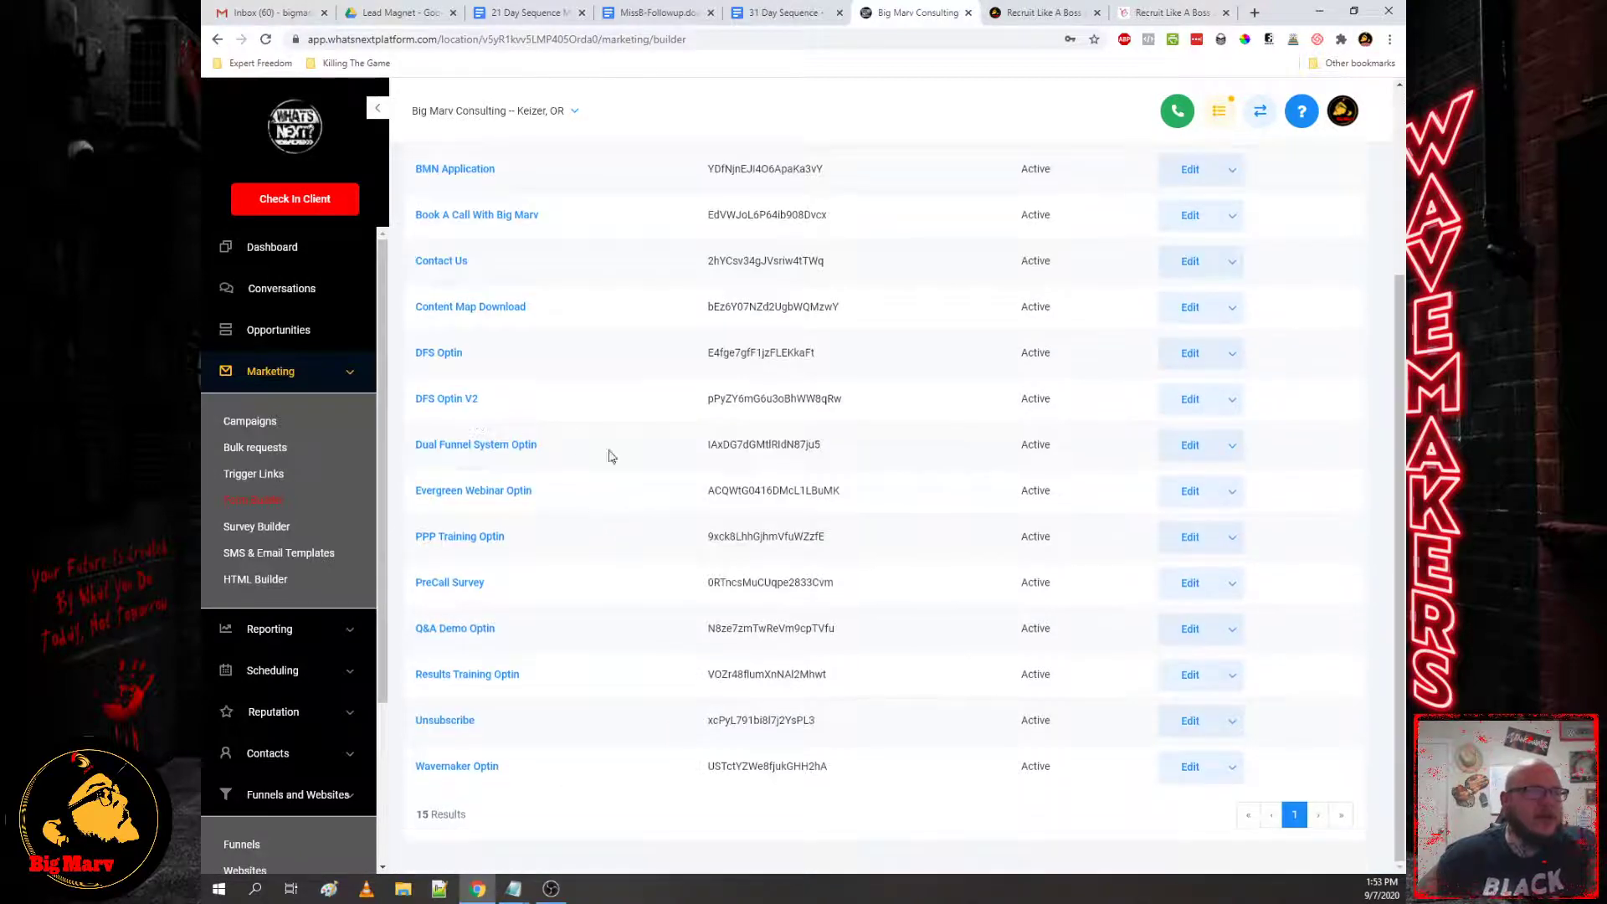
pyautogui.click(462, 583)
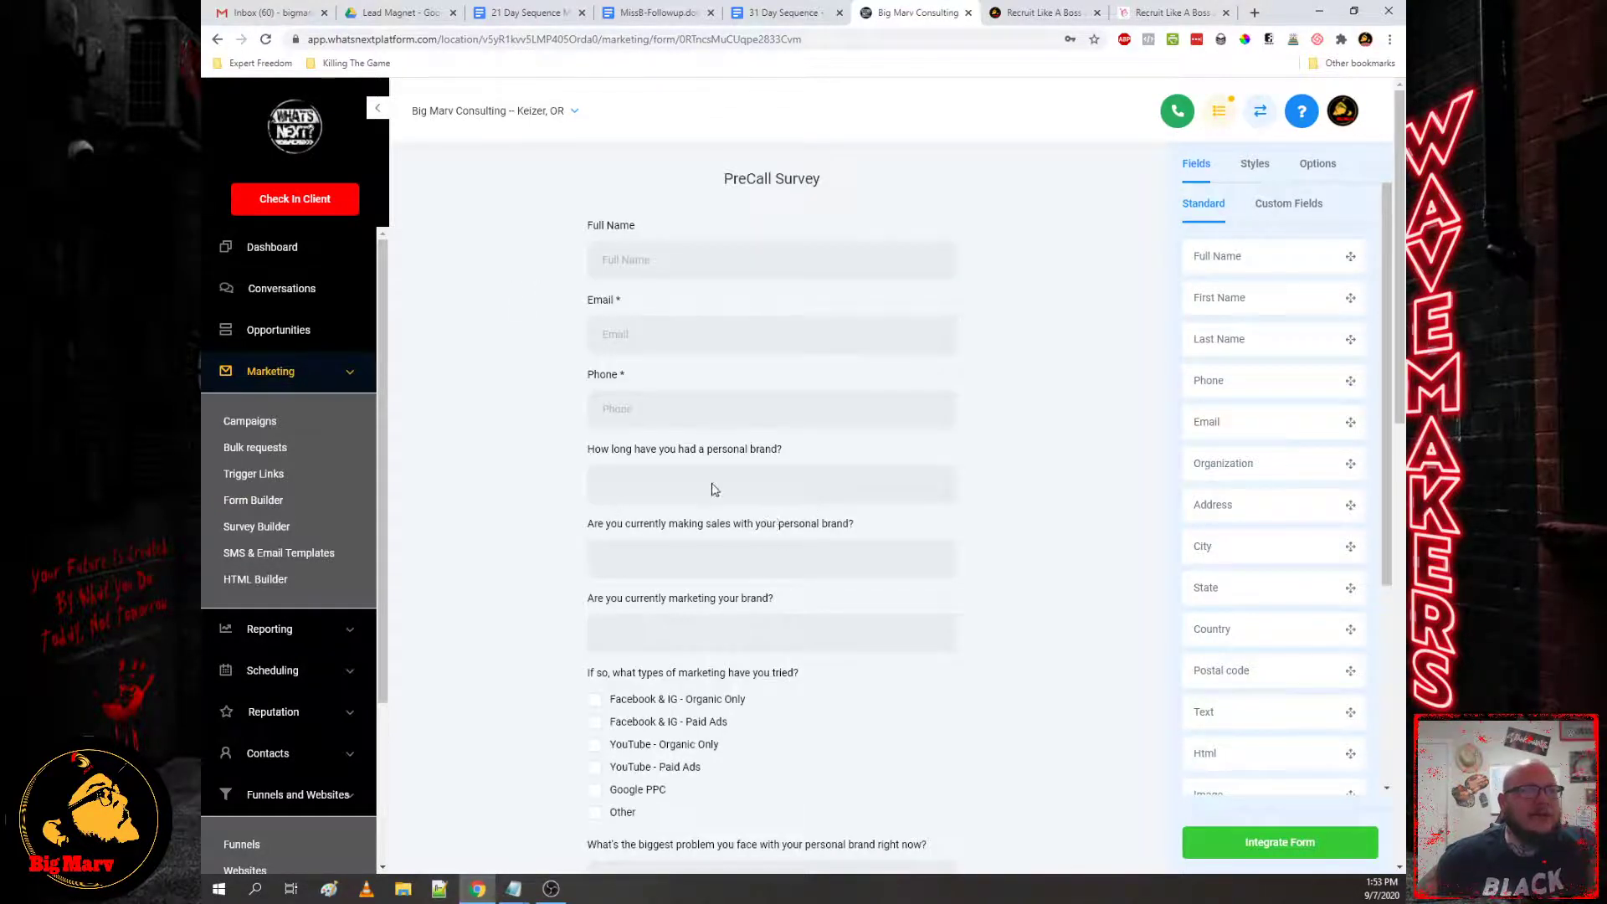
pyautogui.scroll(-6, 715, 494)
pyautogui.scroll(6, 741, 519)
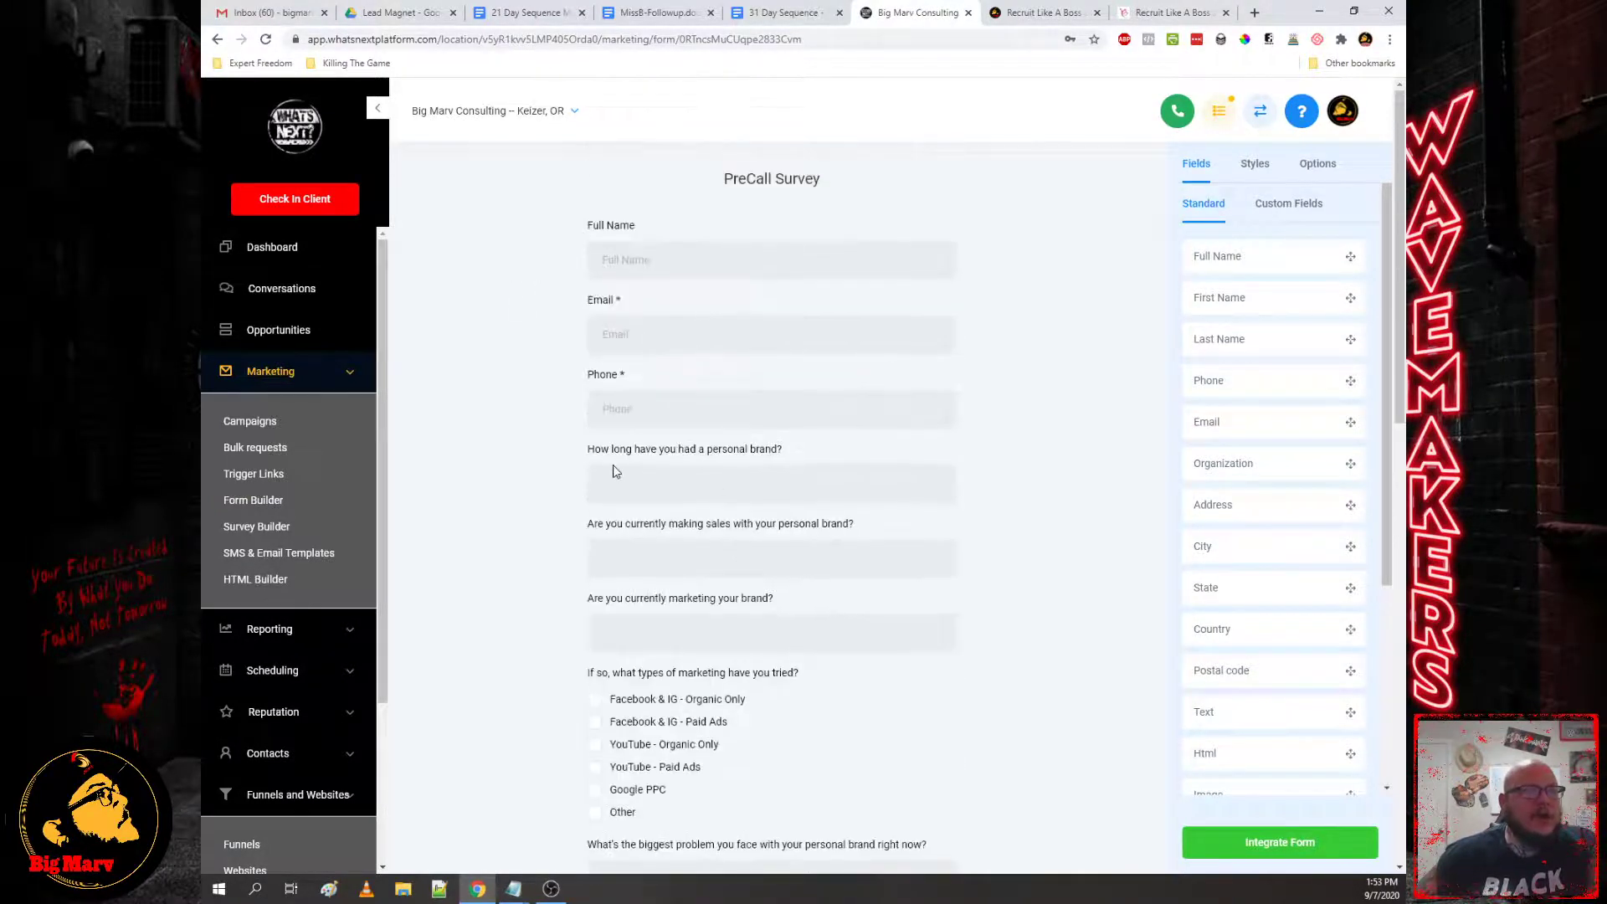
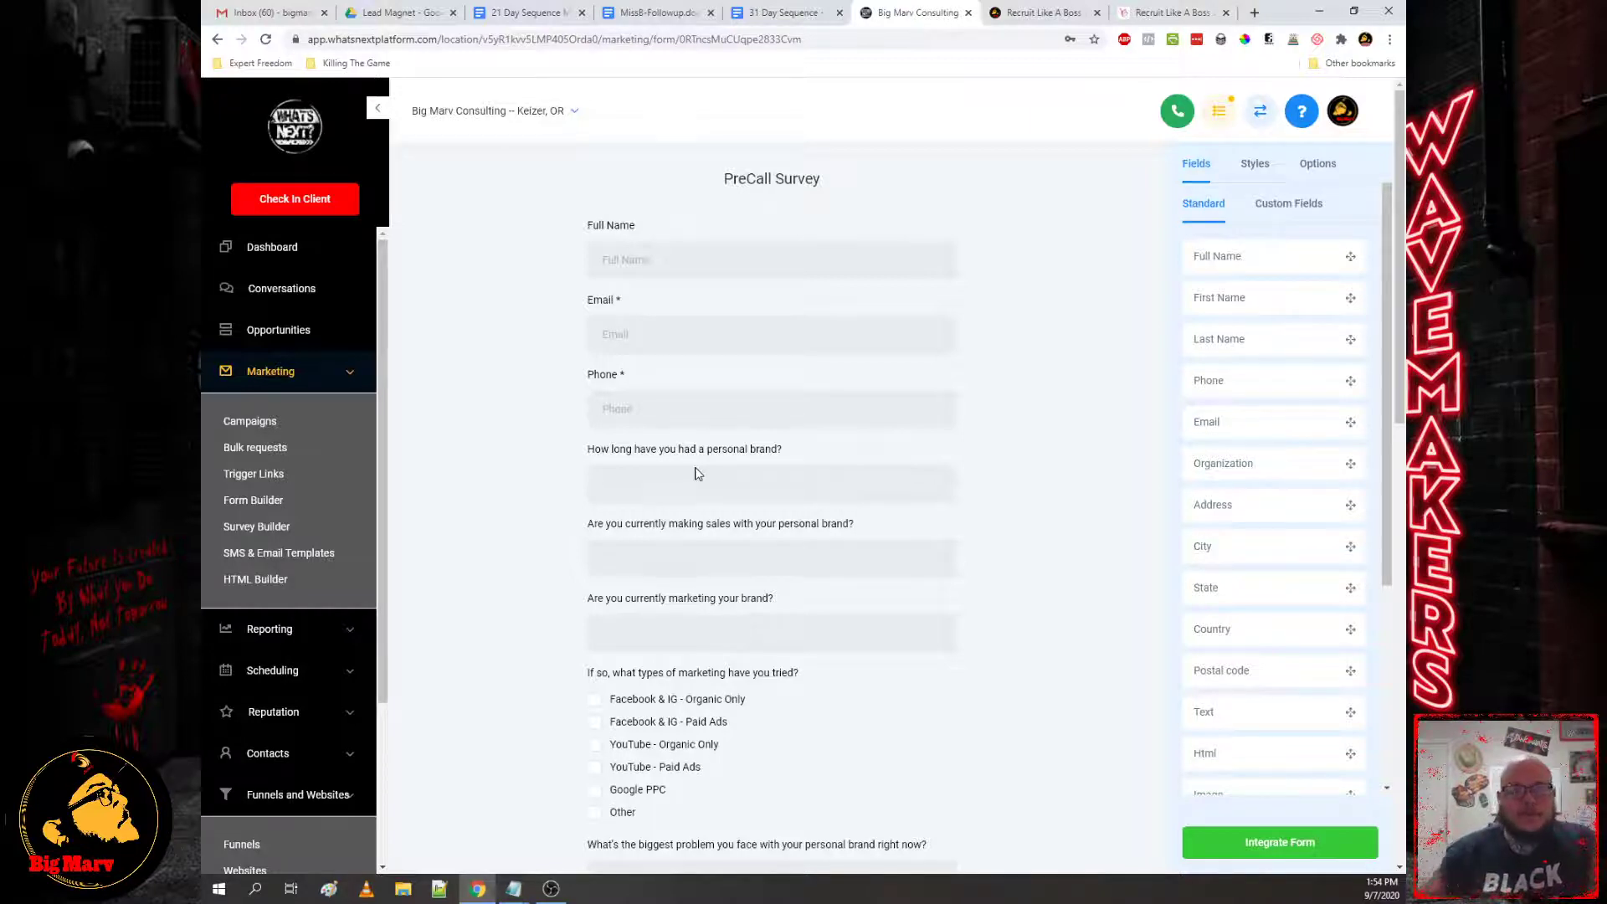
# Step: Review the PreCall Survey form, then go to Marketing > Trigger Links to see the tracked links
pyautogui.scroll(-3, 716, 556)
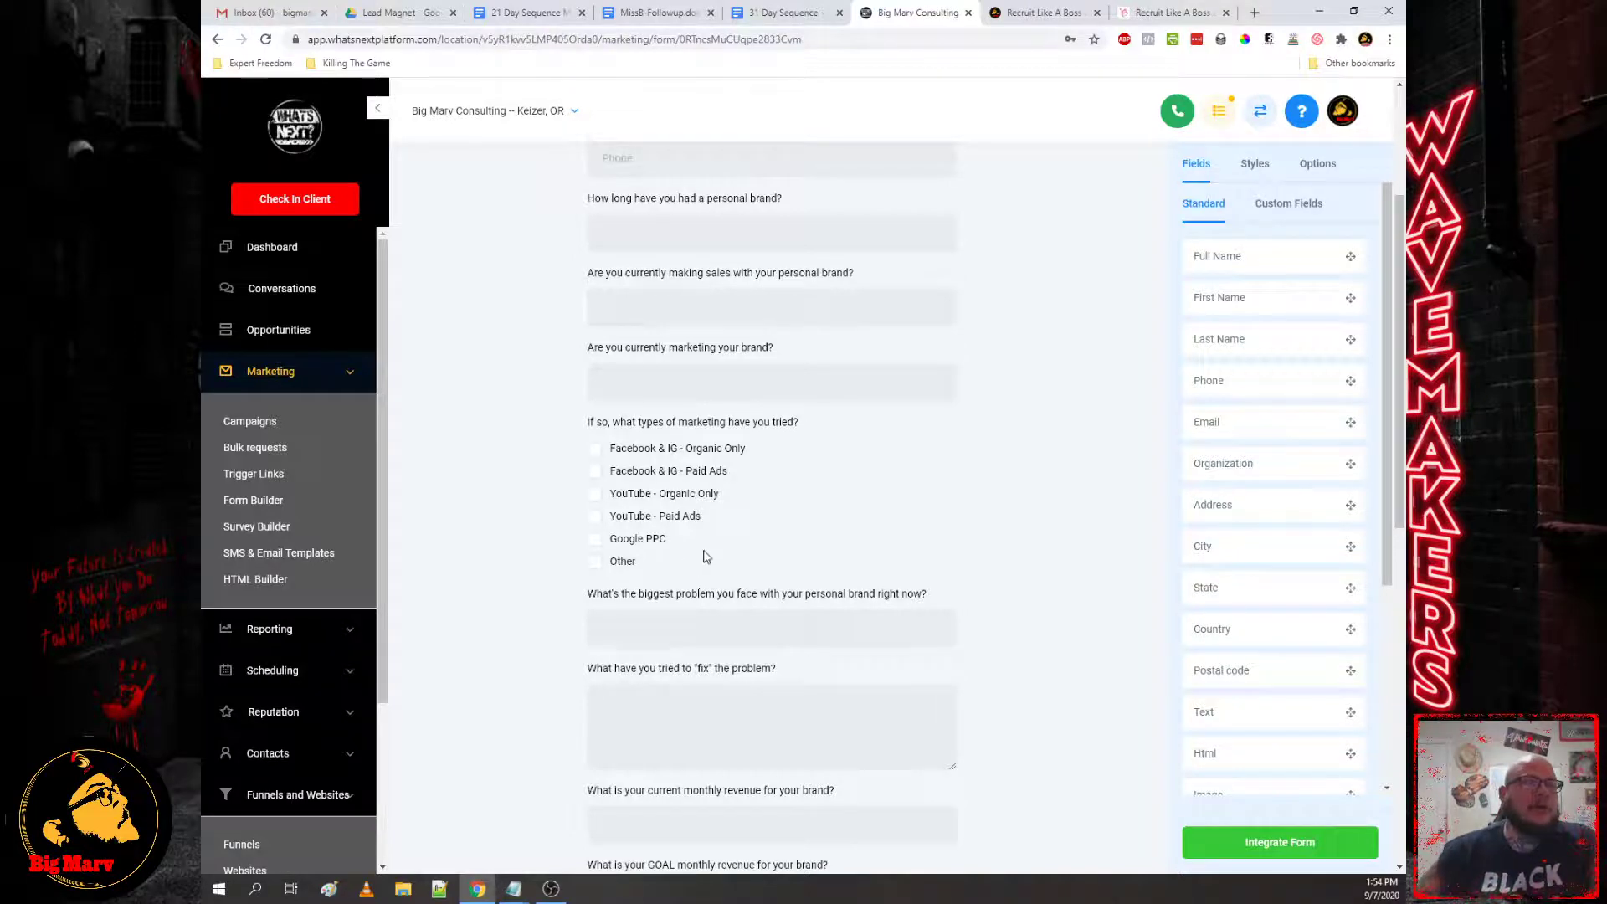
pyautogui.scroll(-3, 710, 559)
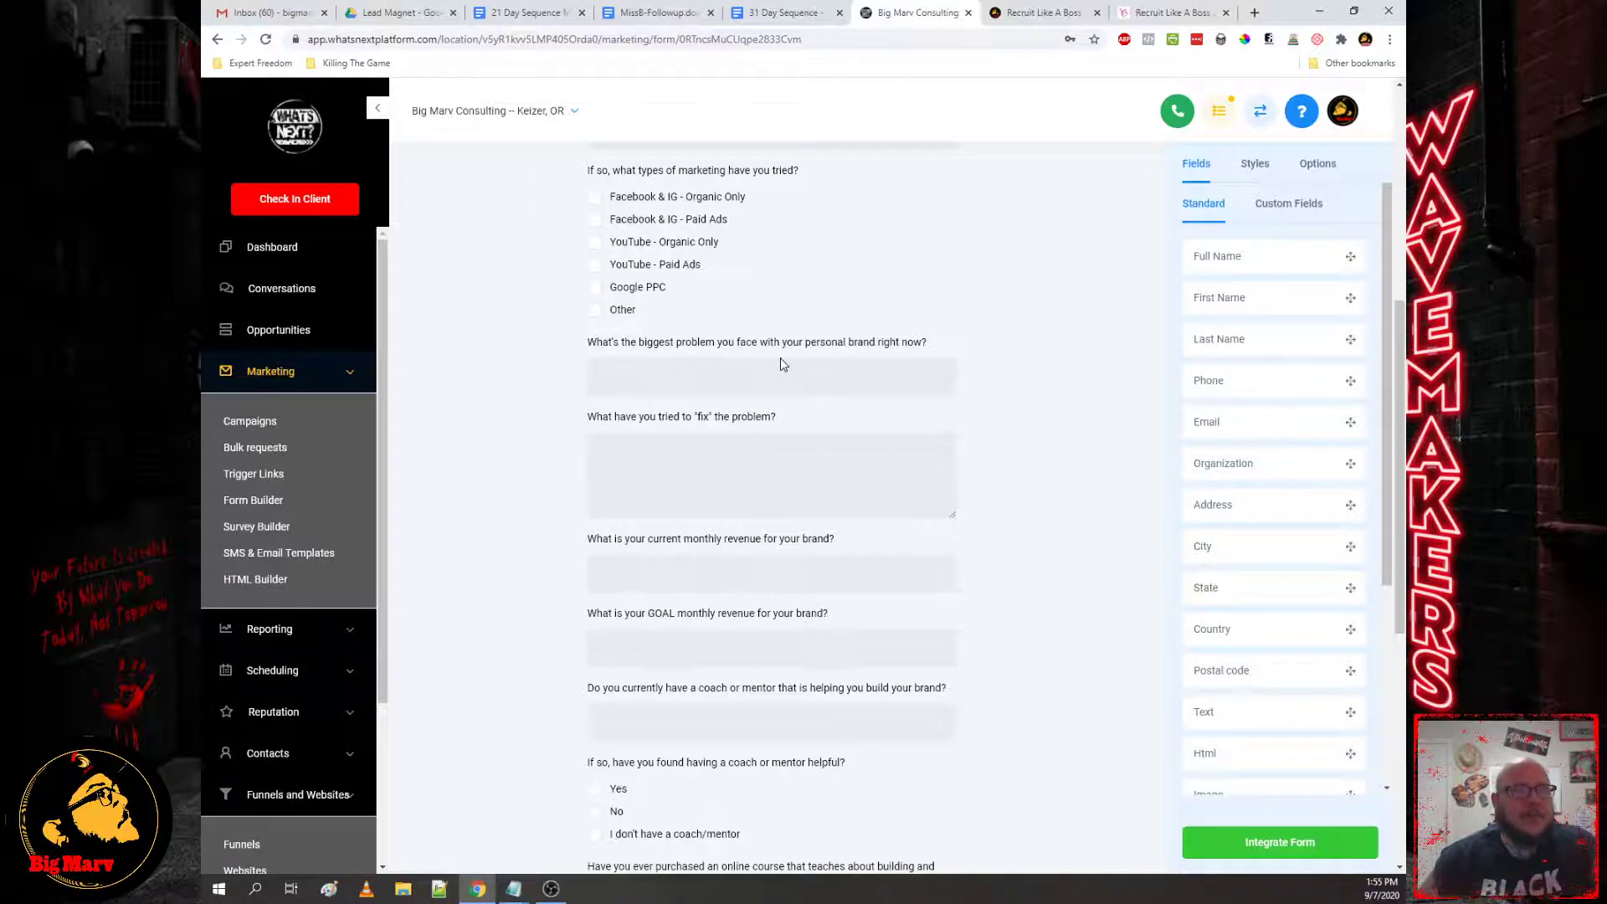
pyautogui.scroll(-3, 806, 459)
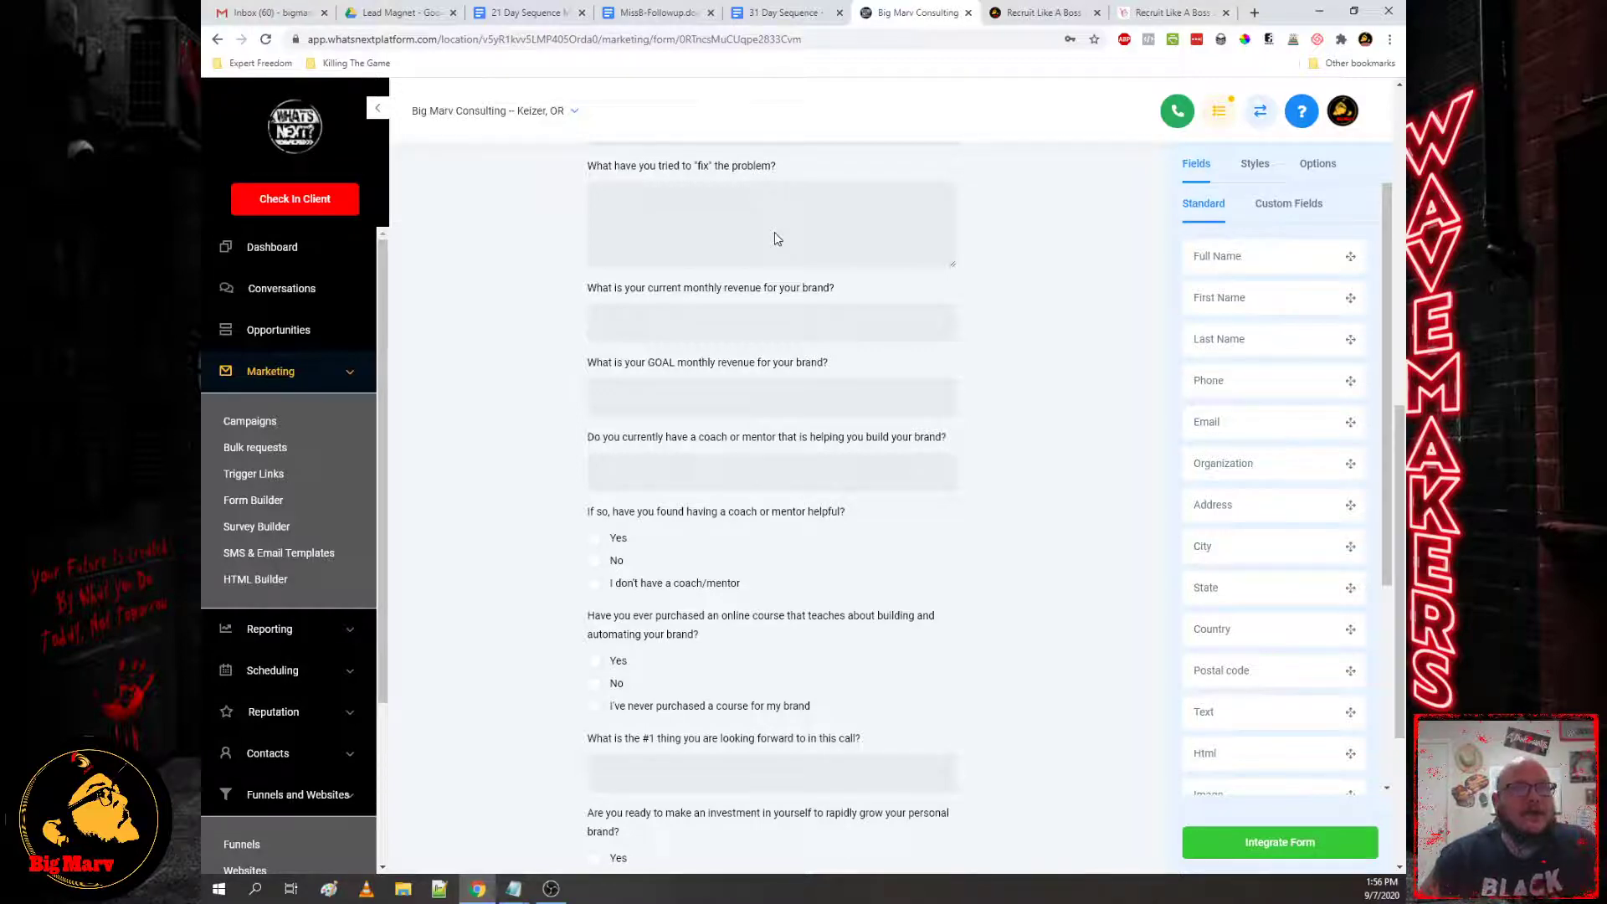
pyautogui.scroll(6, 879, 360)
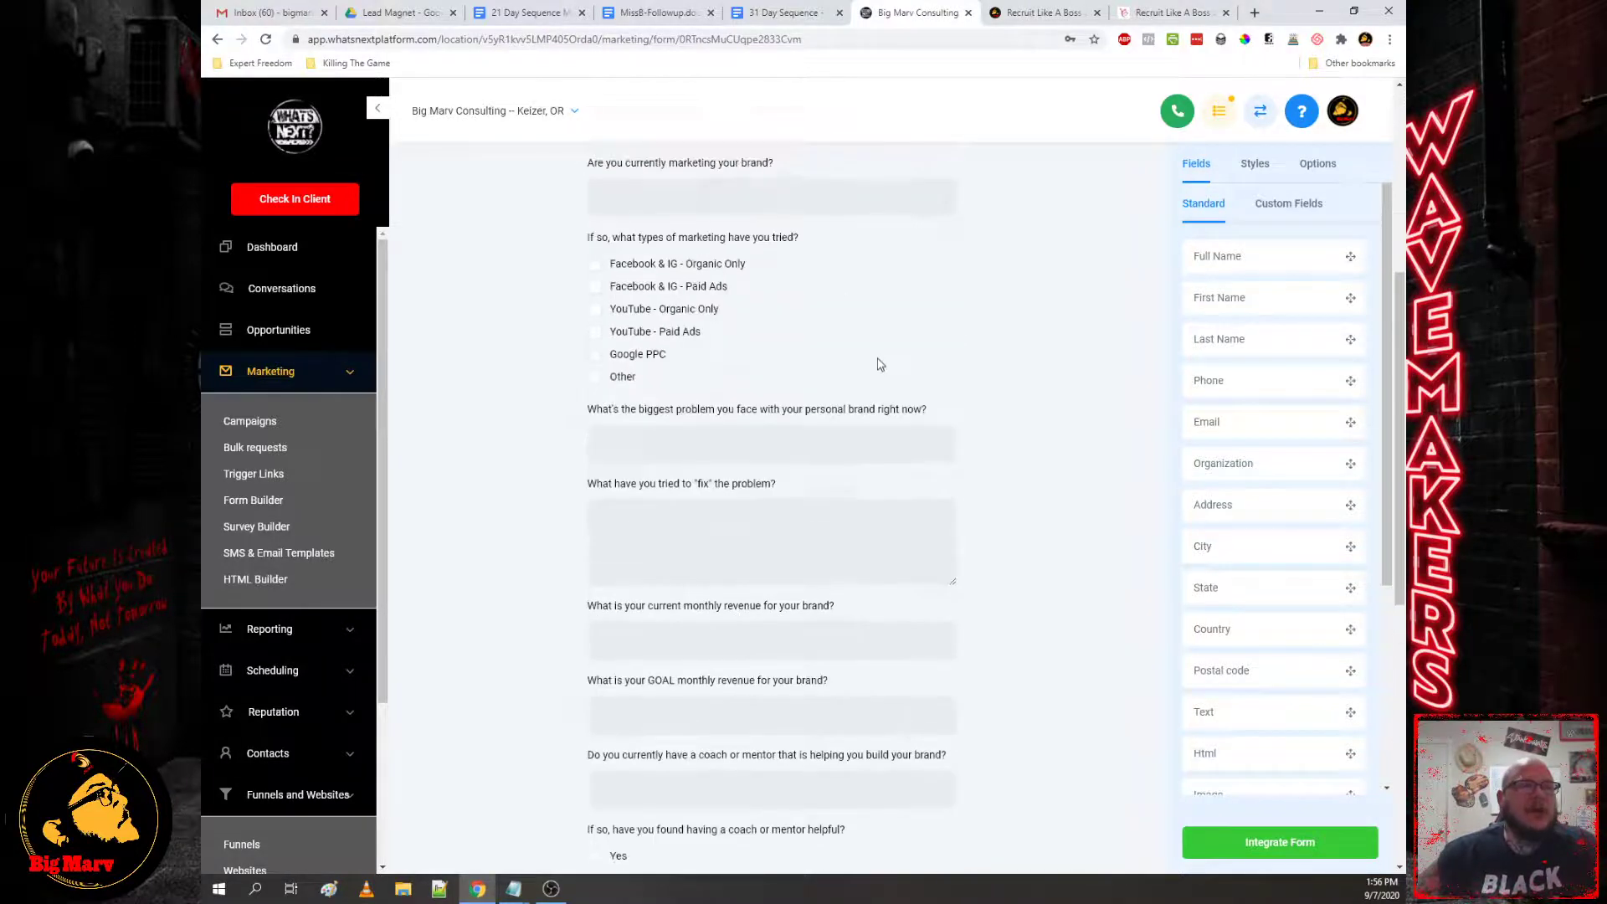
pyautogui.scroll(-6, 703, 325)
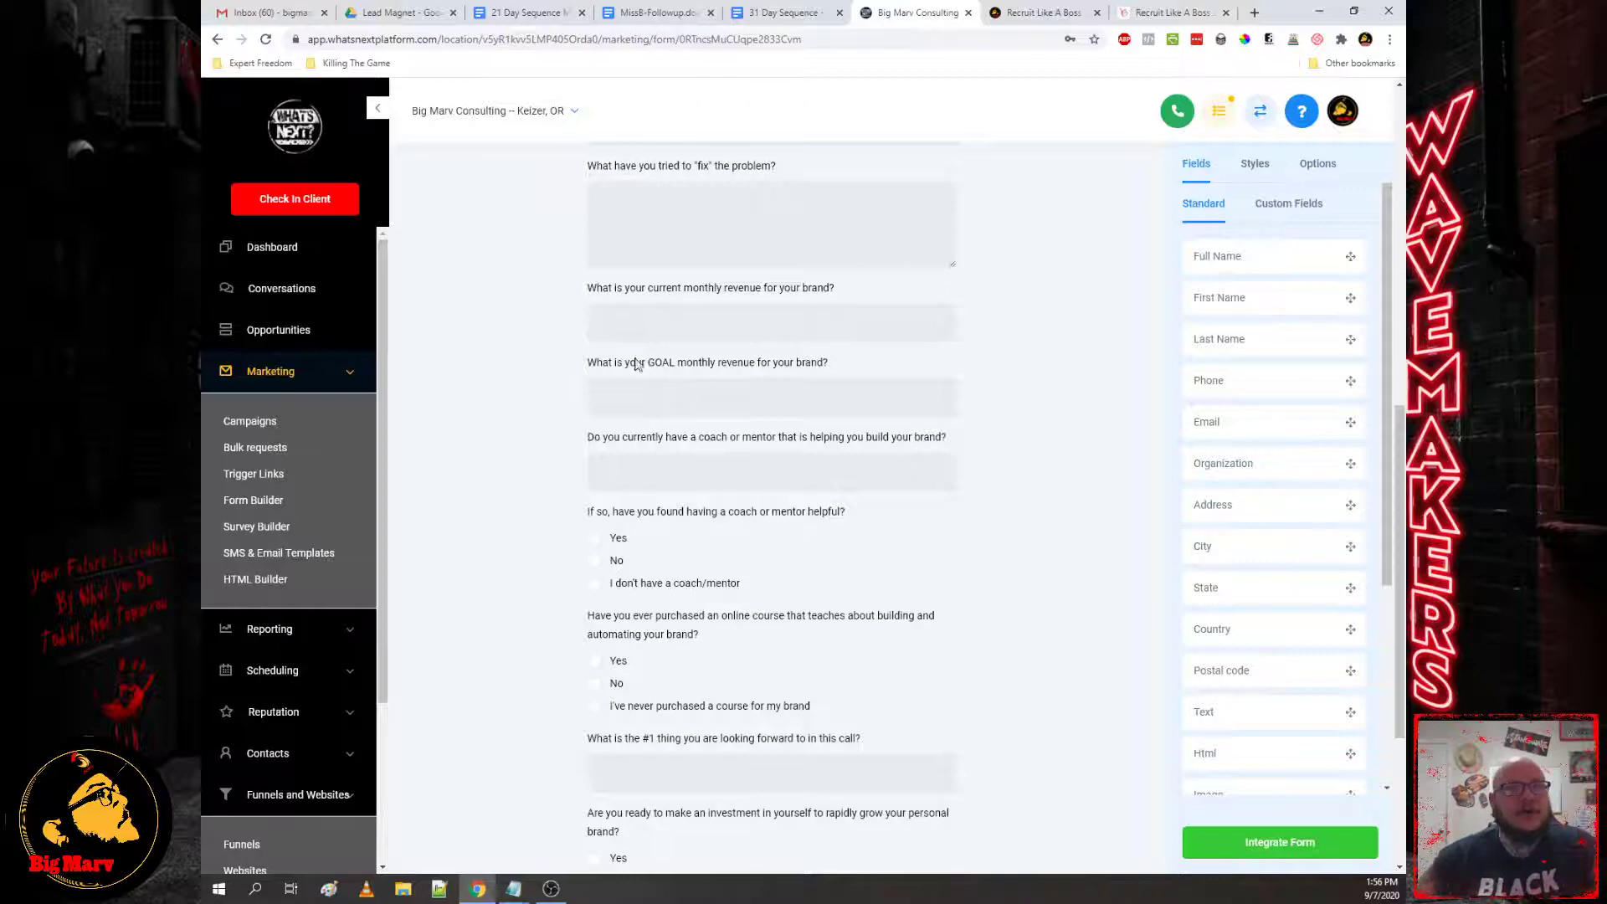
pyautogui.scroll(-3, 667, 449)
pyautogui.scroll(3, 666, 449)
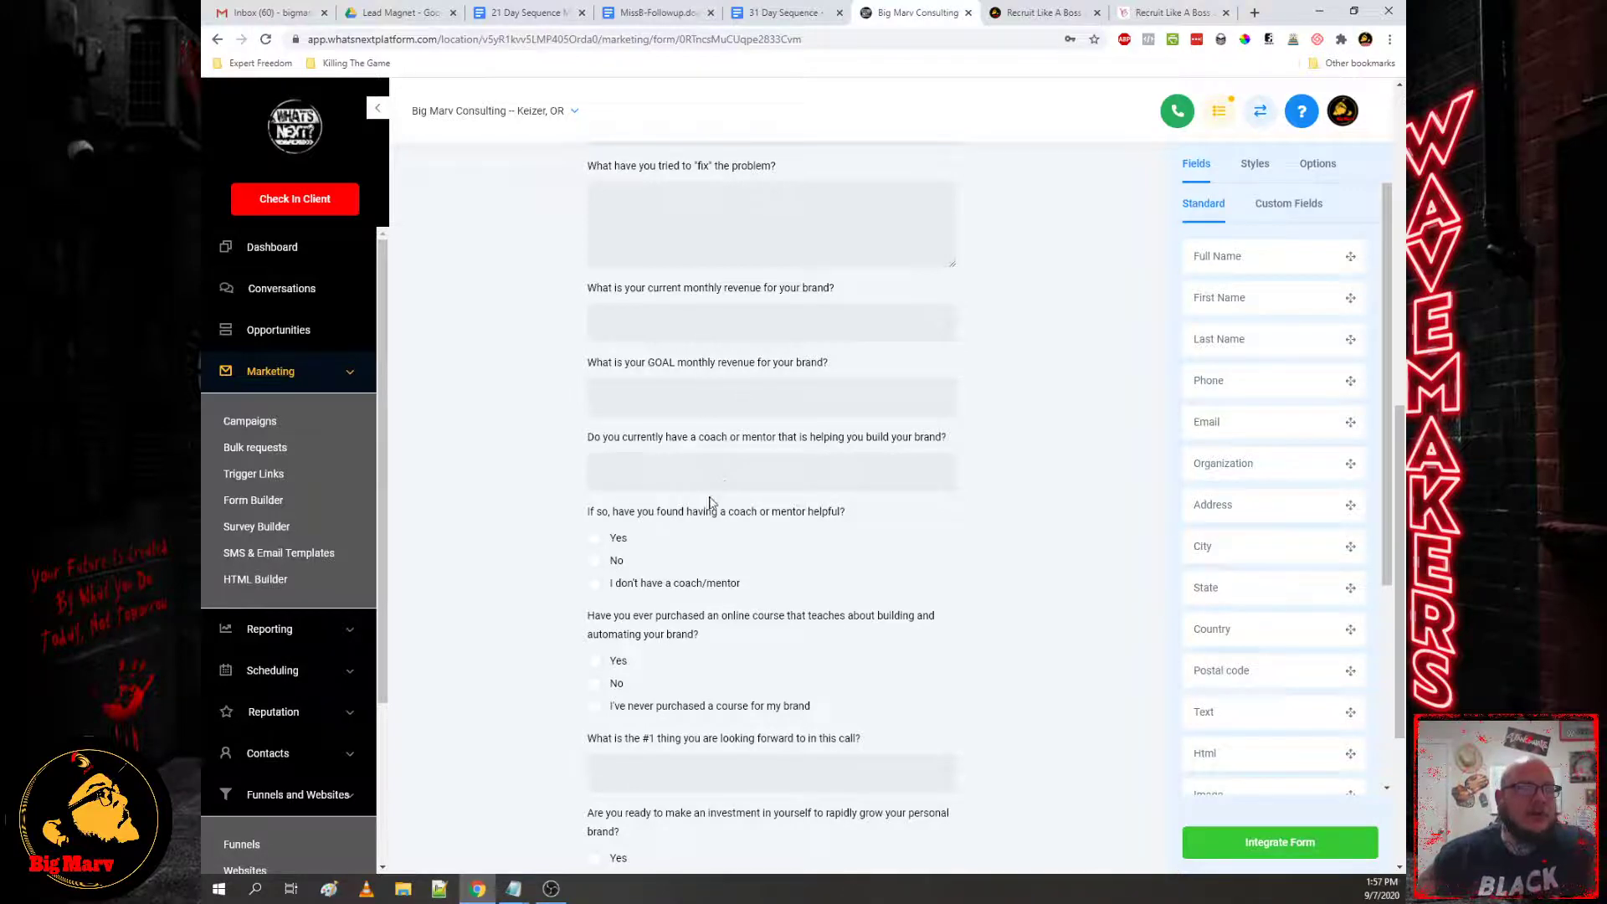
pyautogui.scroll(-3, 710, 502)
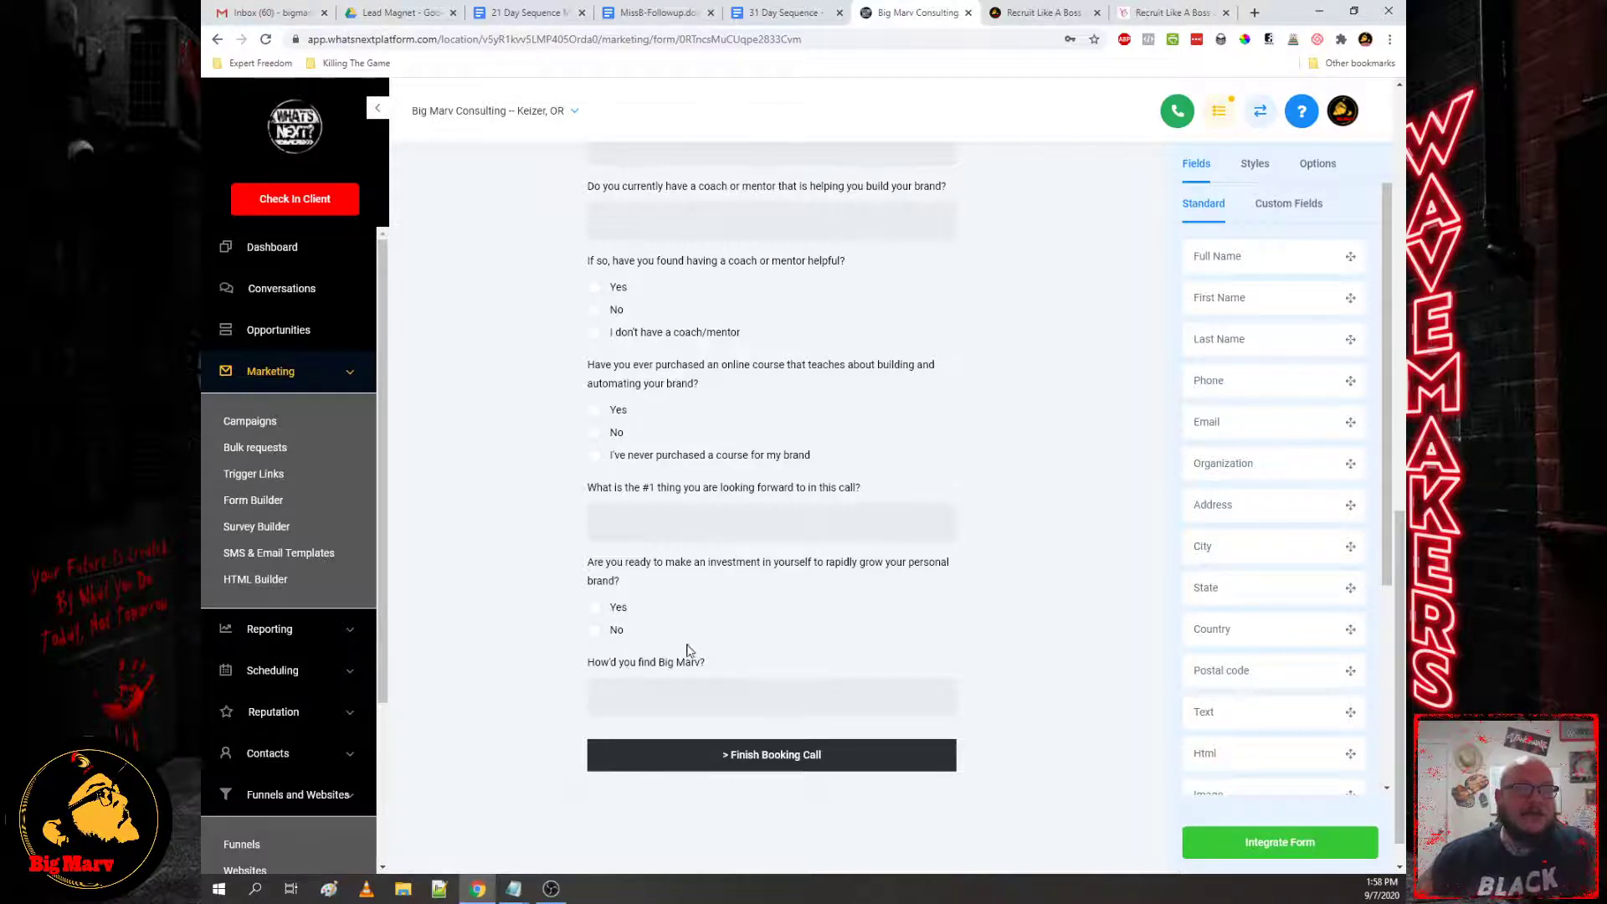
pyautogui.scroll(10, 1053, 518)
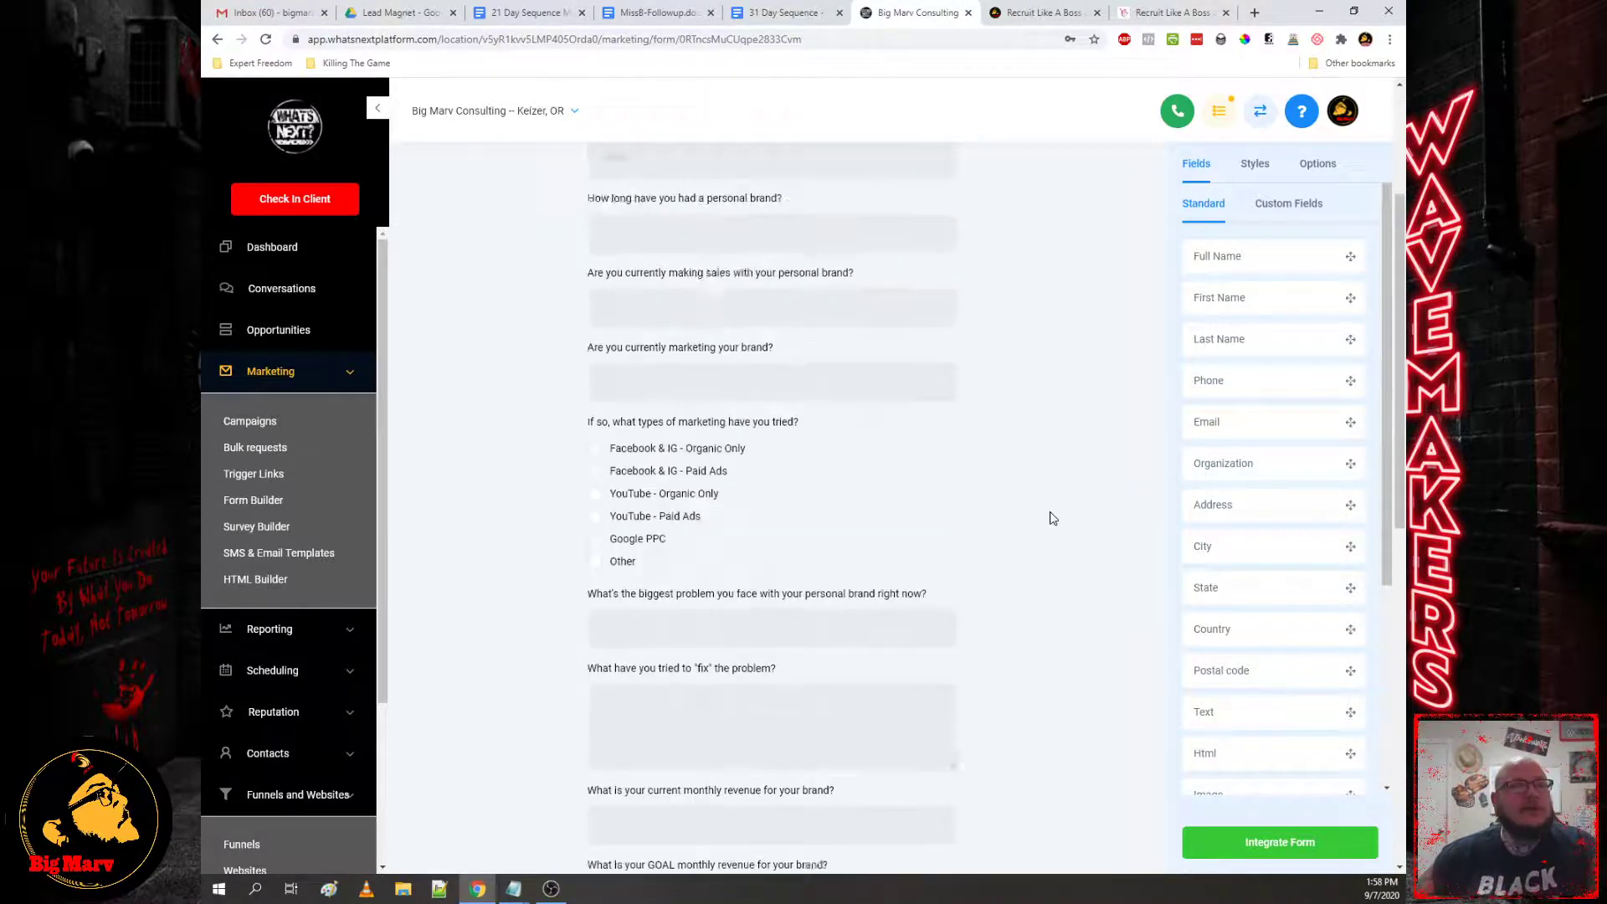
pyautogui.scroll(-10, 1053, 518)
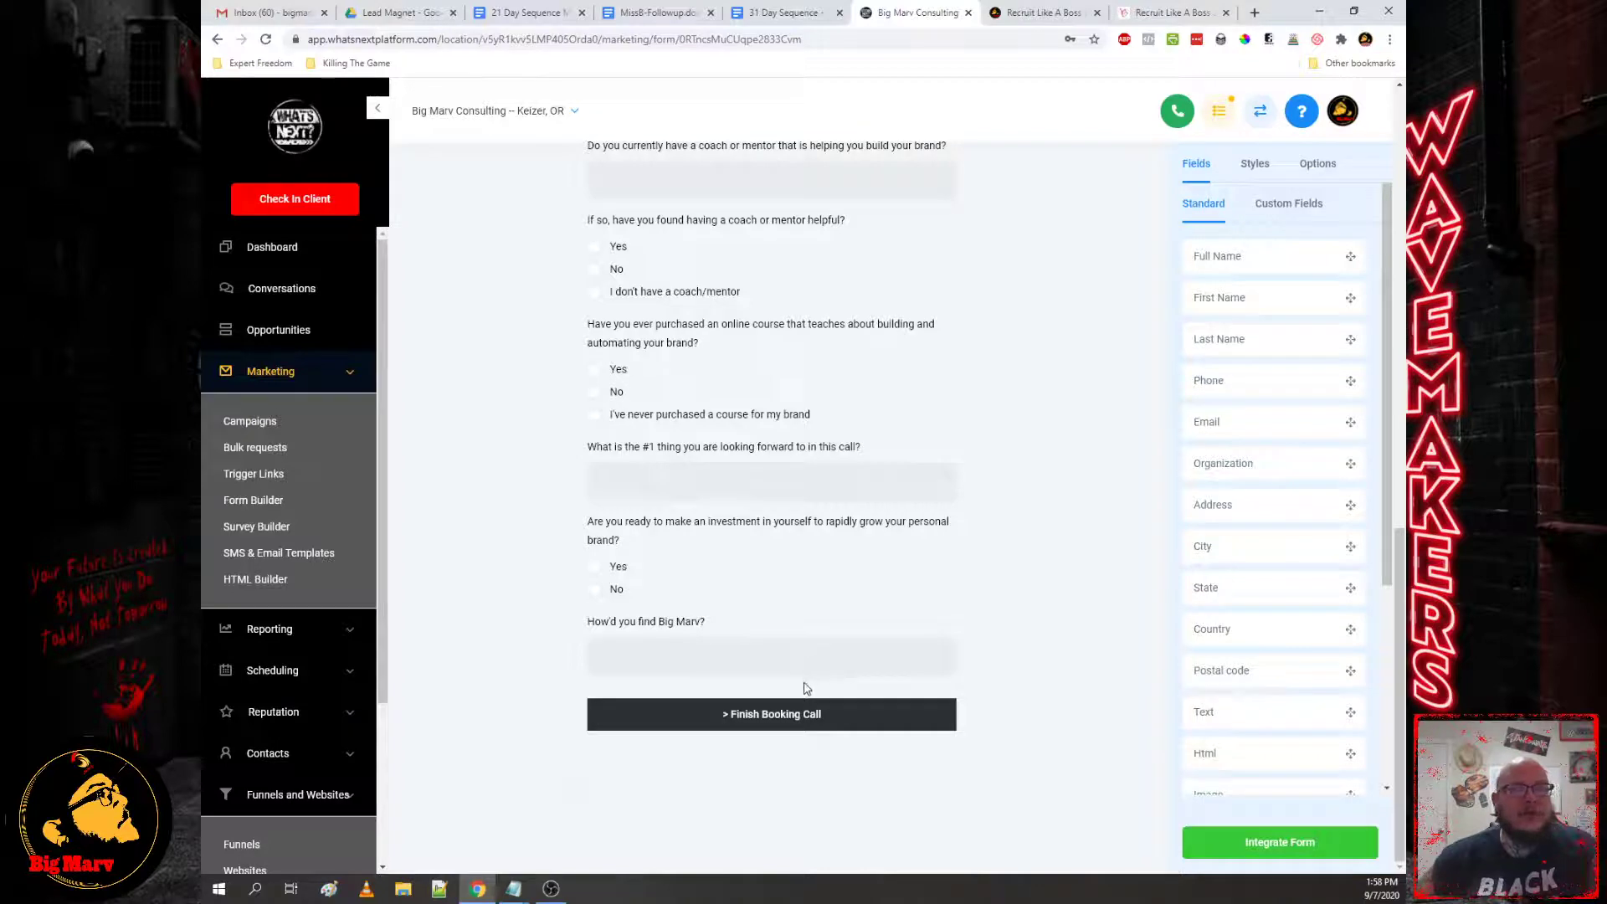
pyautogui.scroll(10, 781, 616)
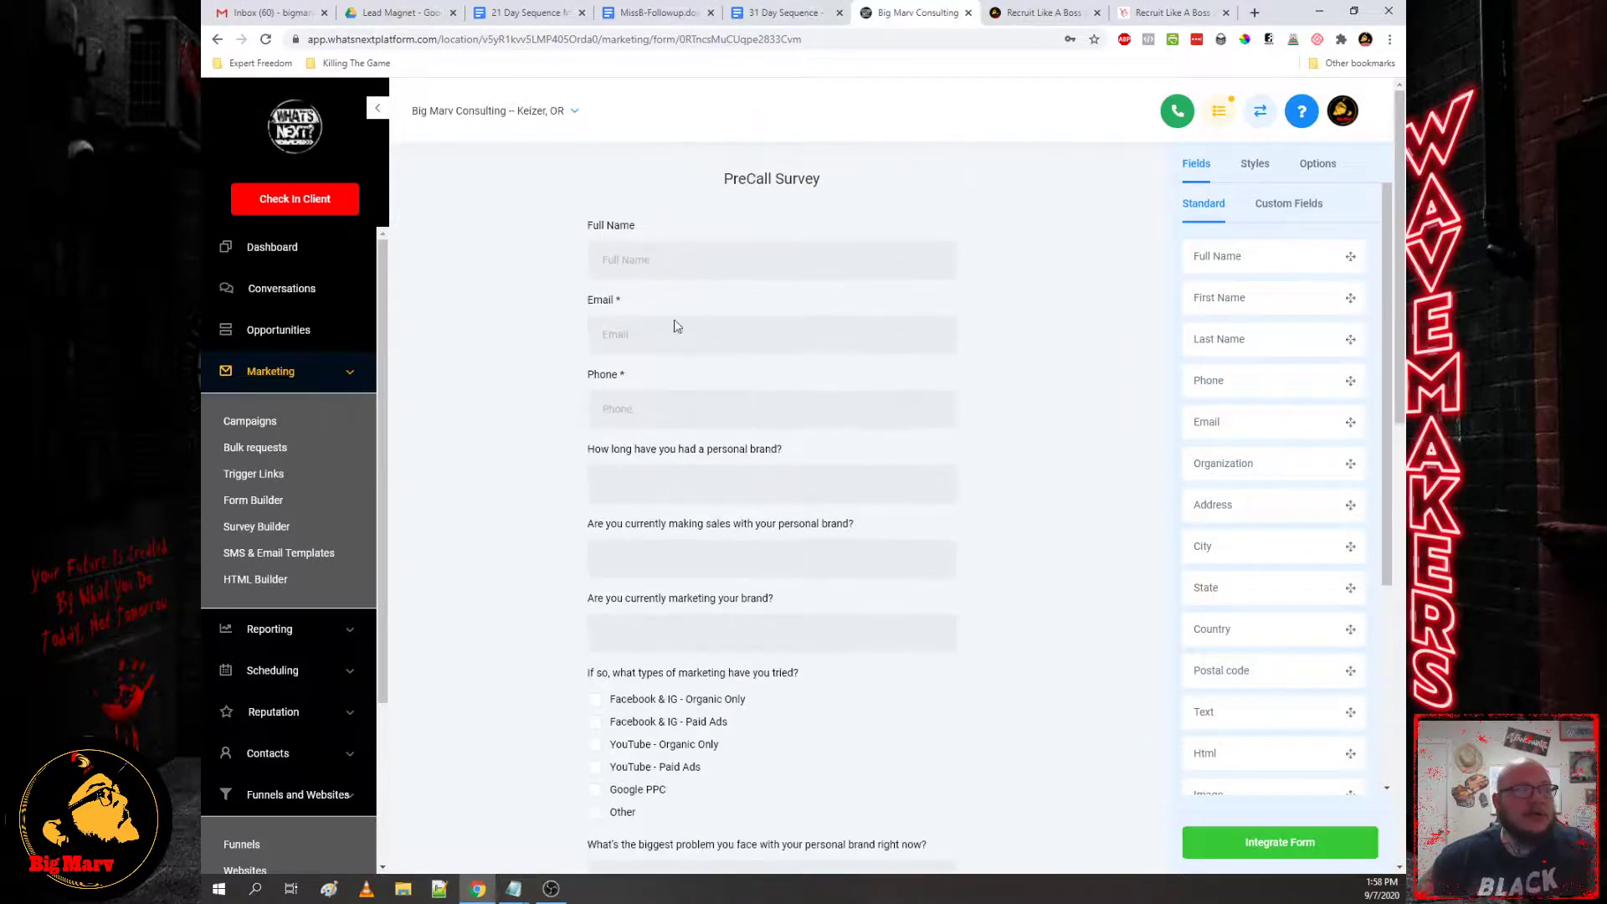
pyautogui.scroll(-6, 669, 376)
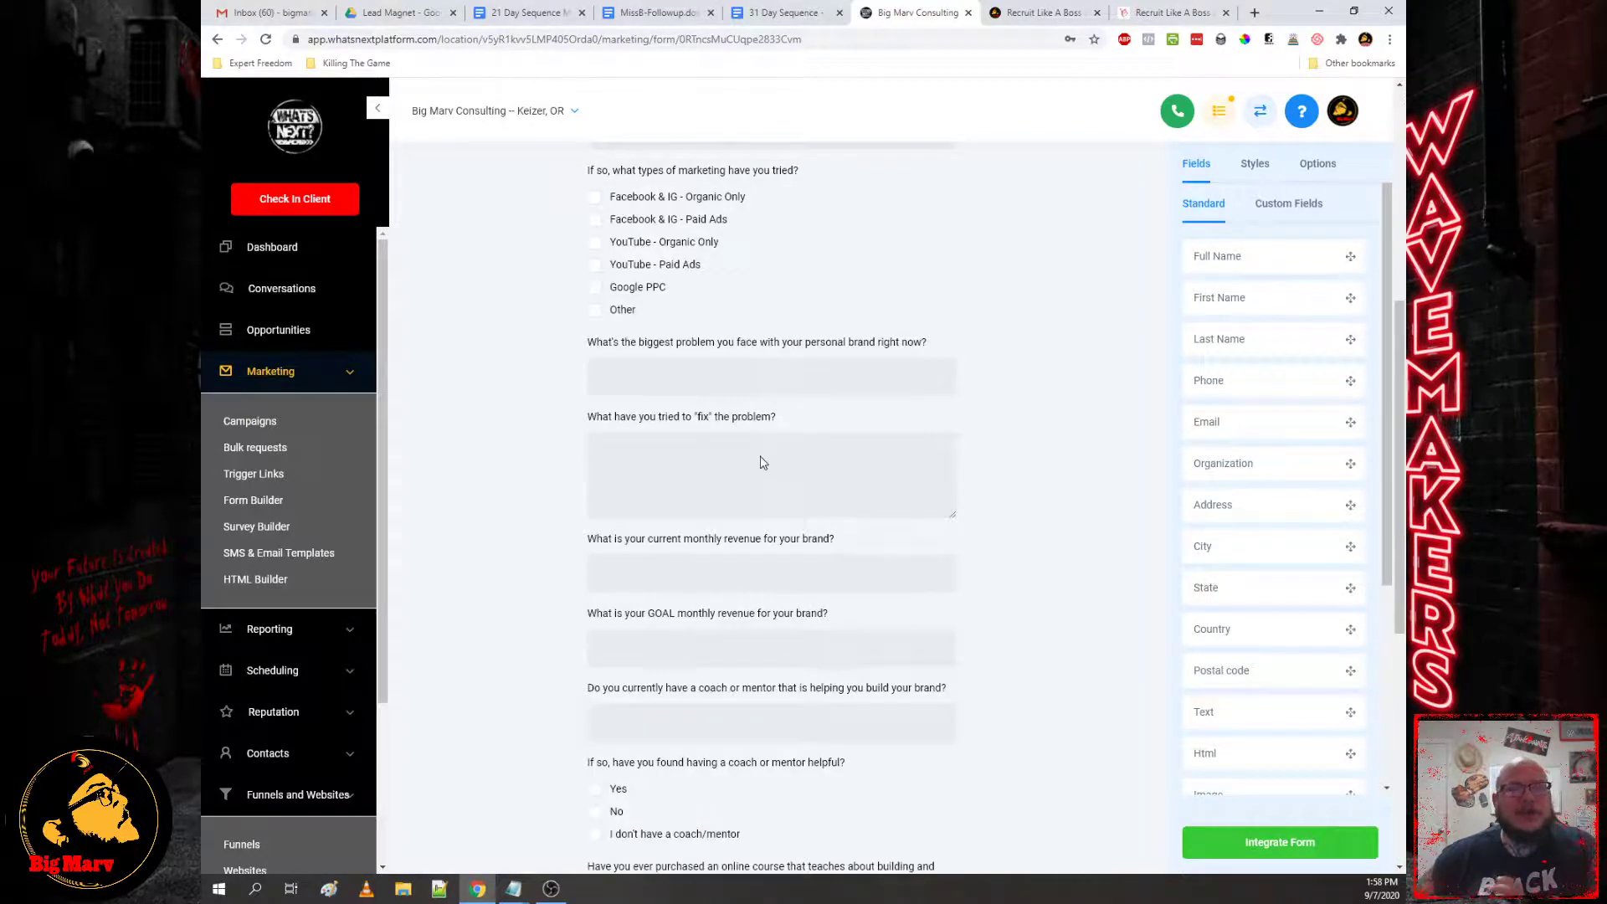
pyautogui.scroll(-6, 764, 466)
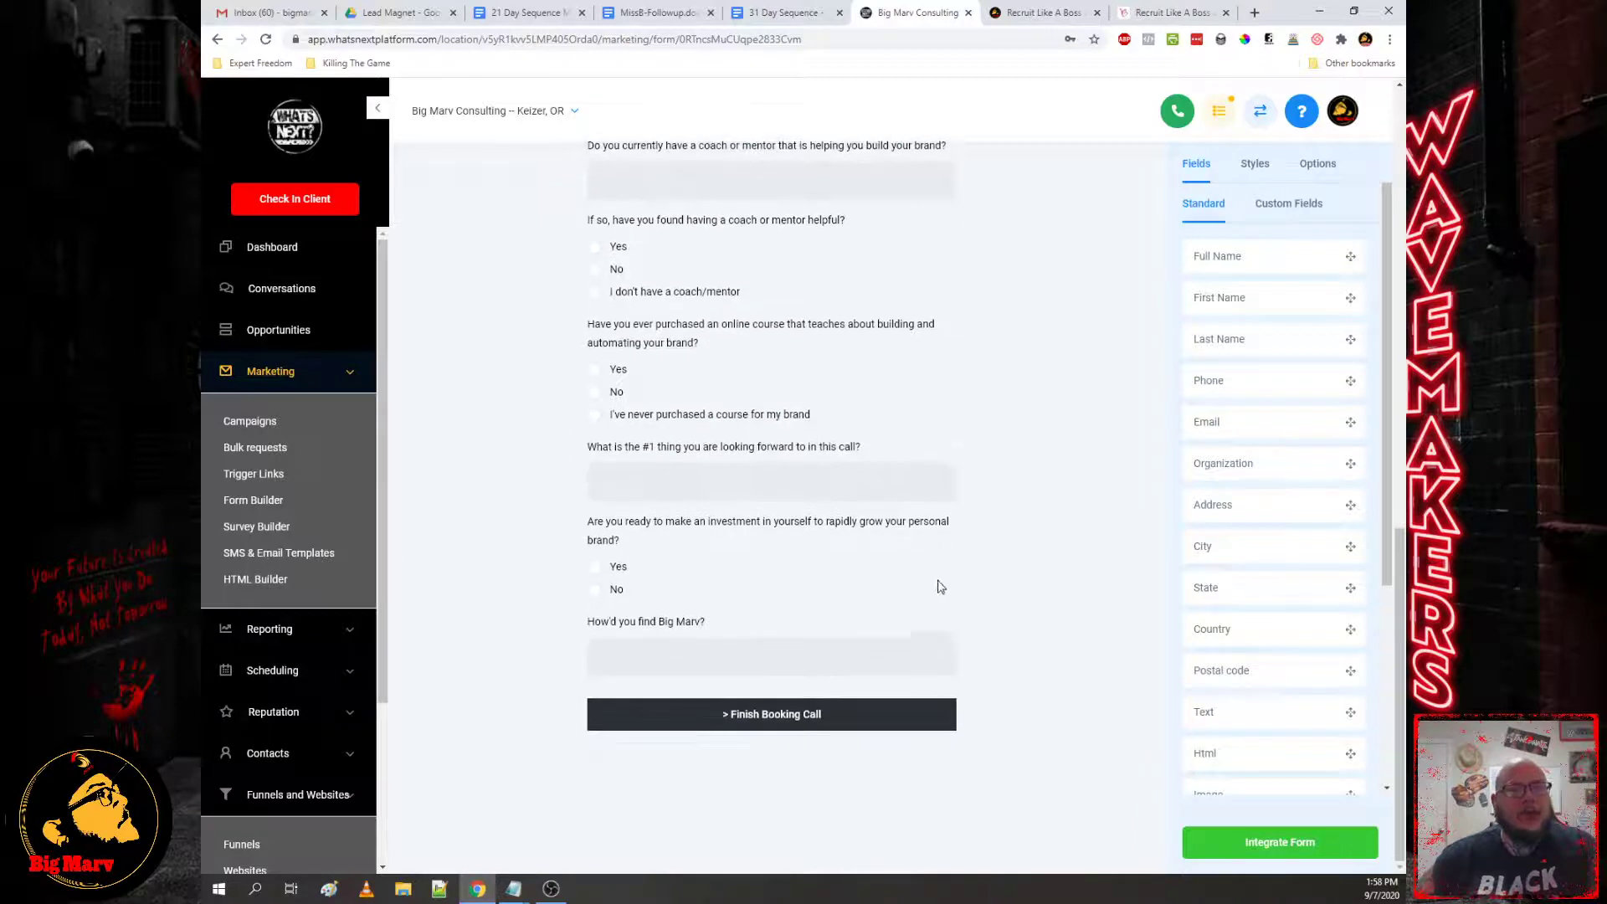
pyautogui.scroll(3, 930, 570)
pyautogui.scroll(2, 967, 534)
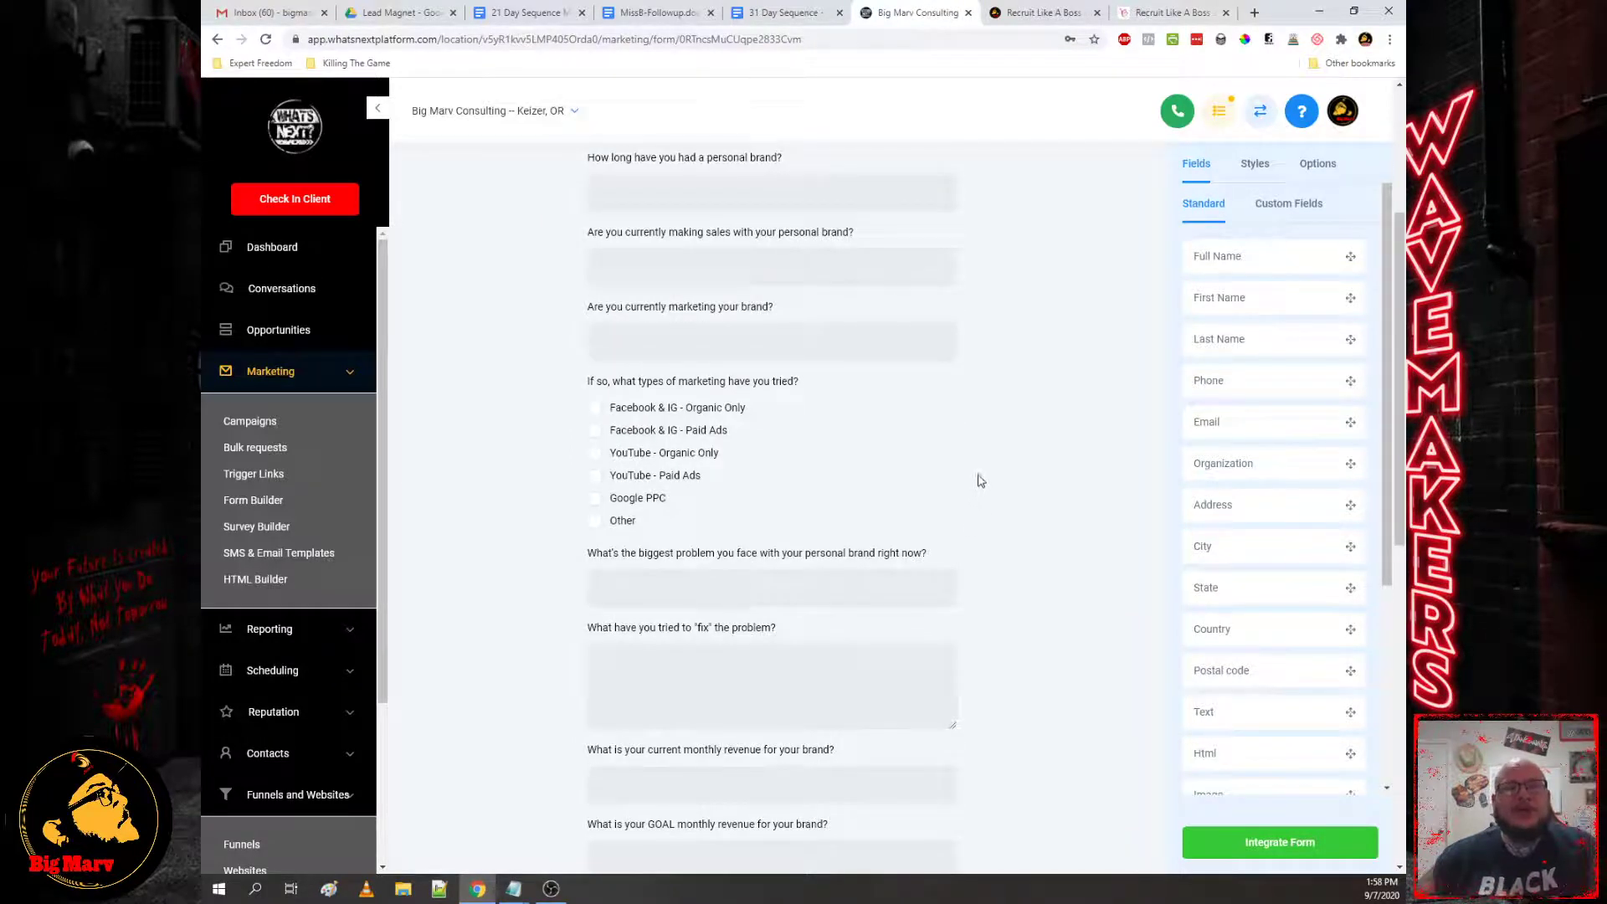
pyautogui.scroll(4, 982, 480)
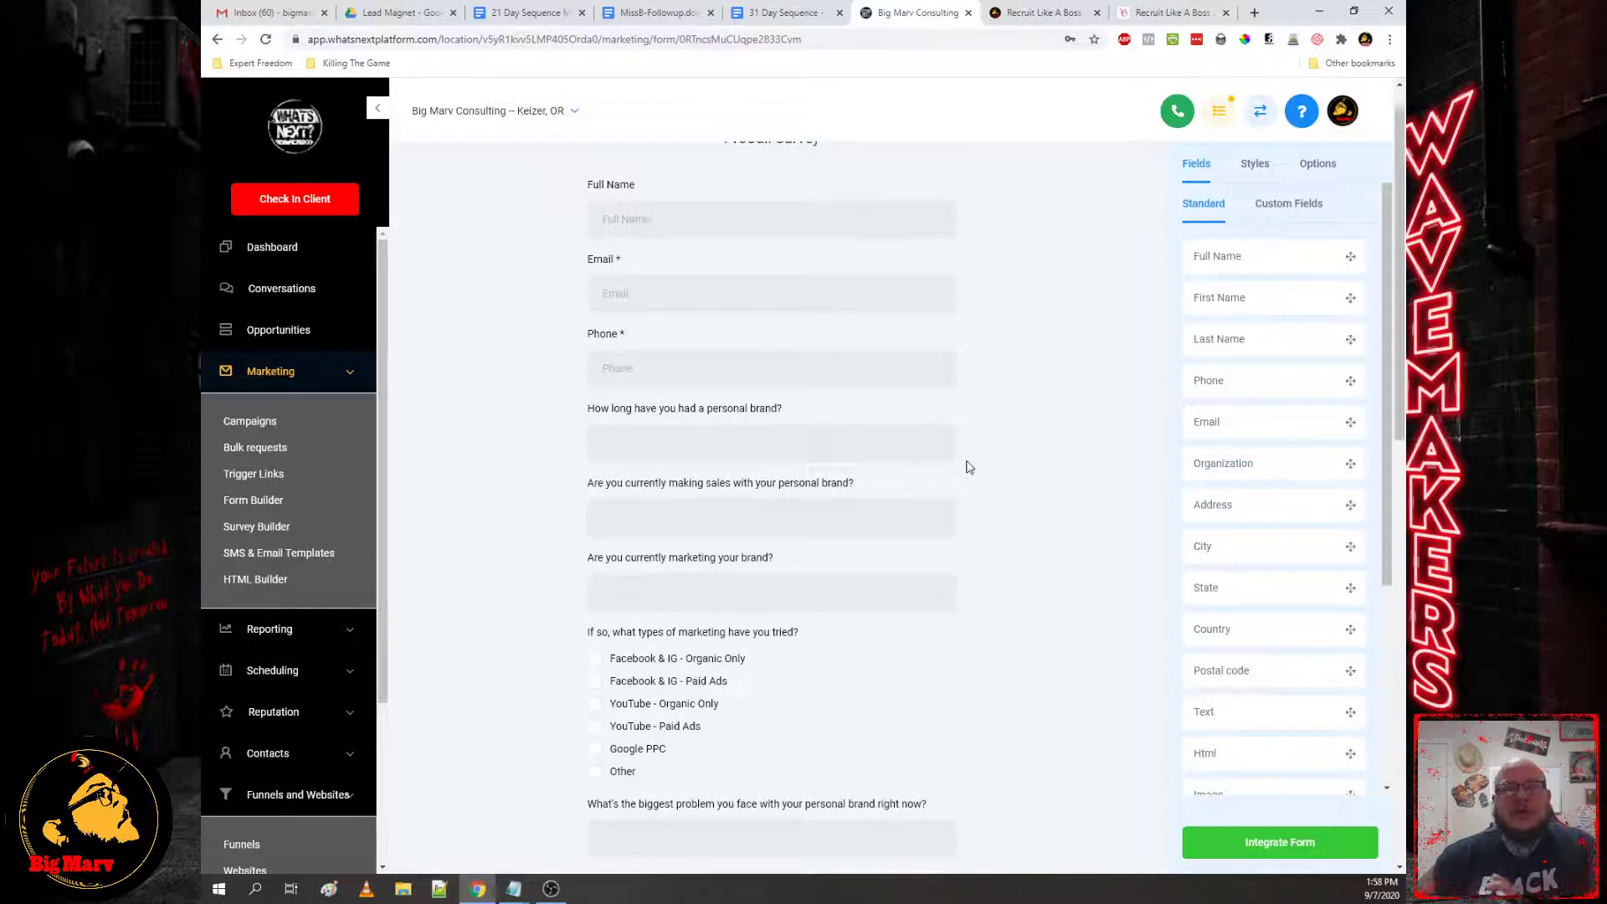
pyautogui.scroll(1, 969, 466)
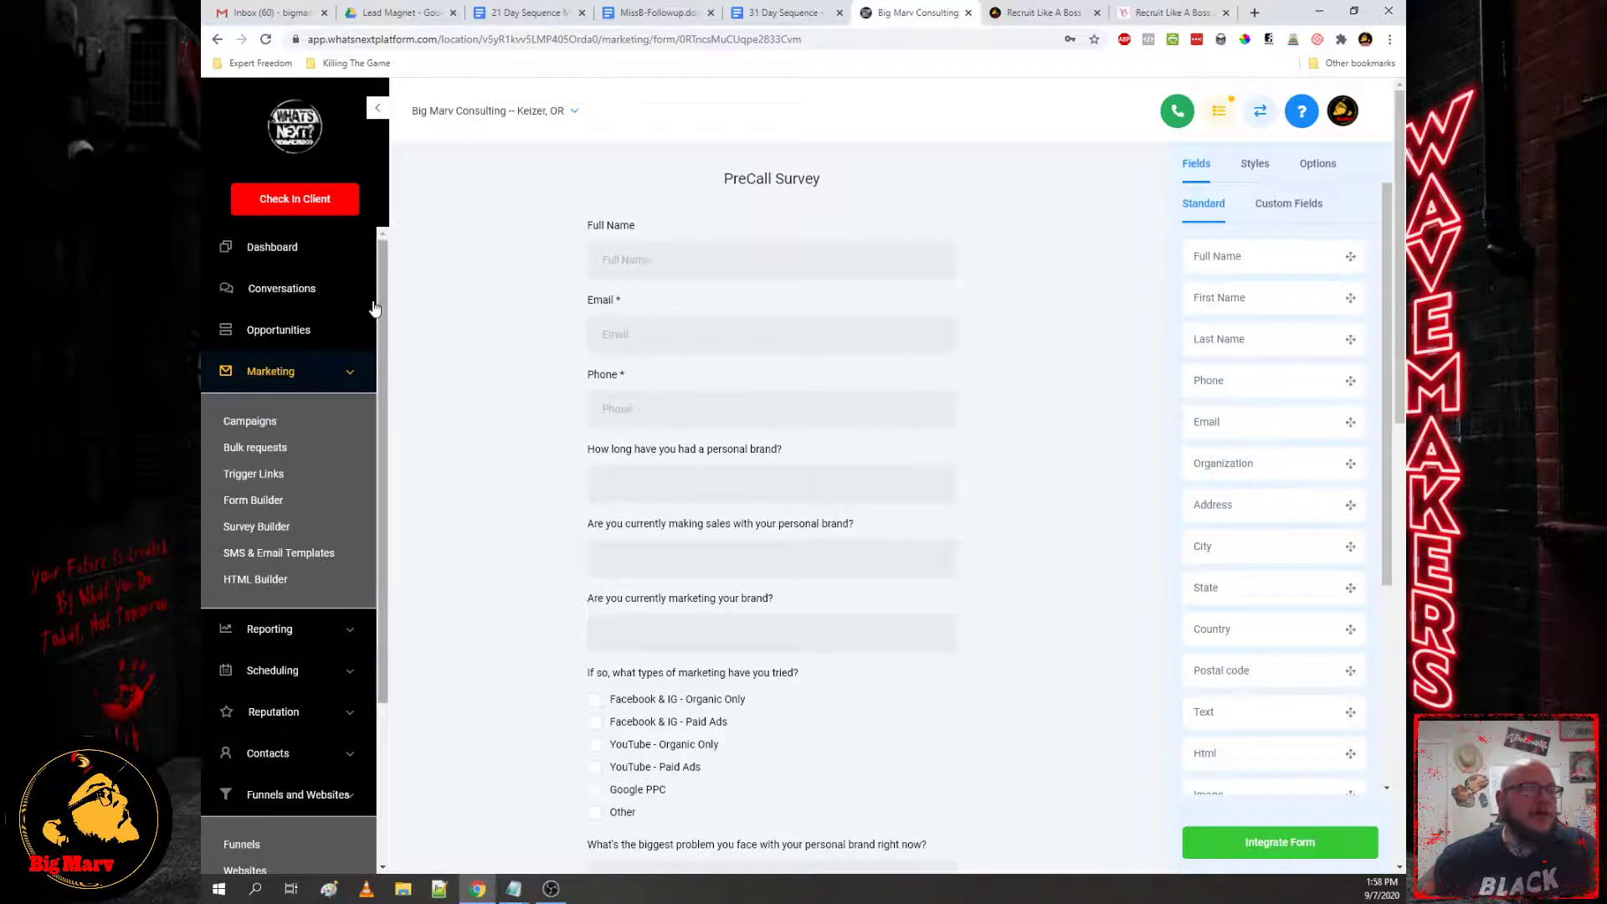
pyautogui.click(249, 477)
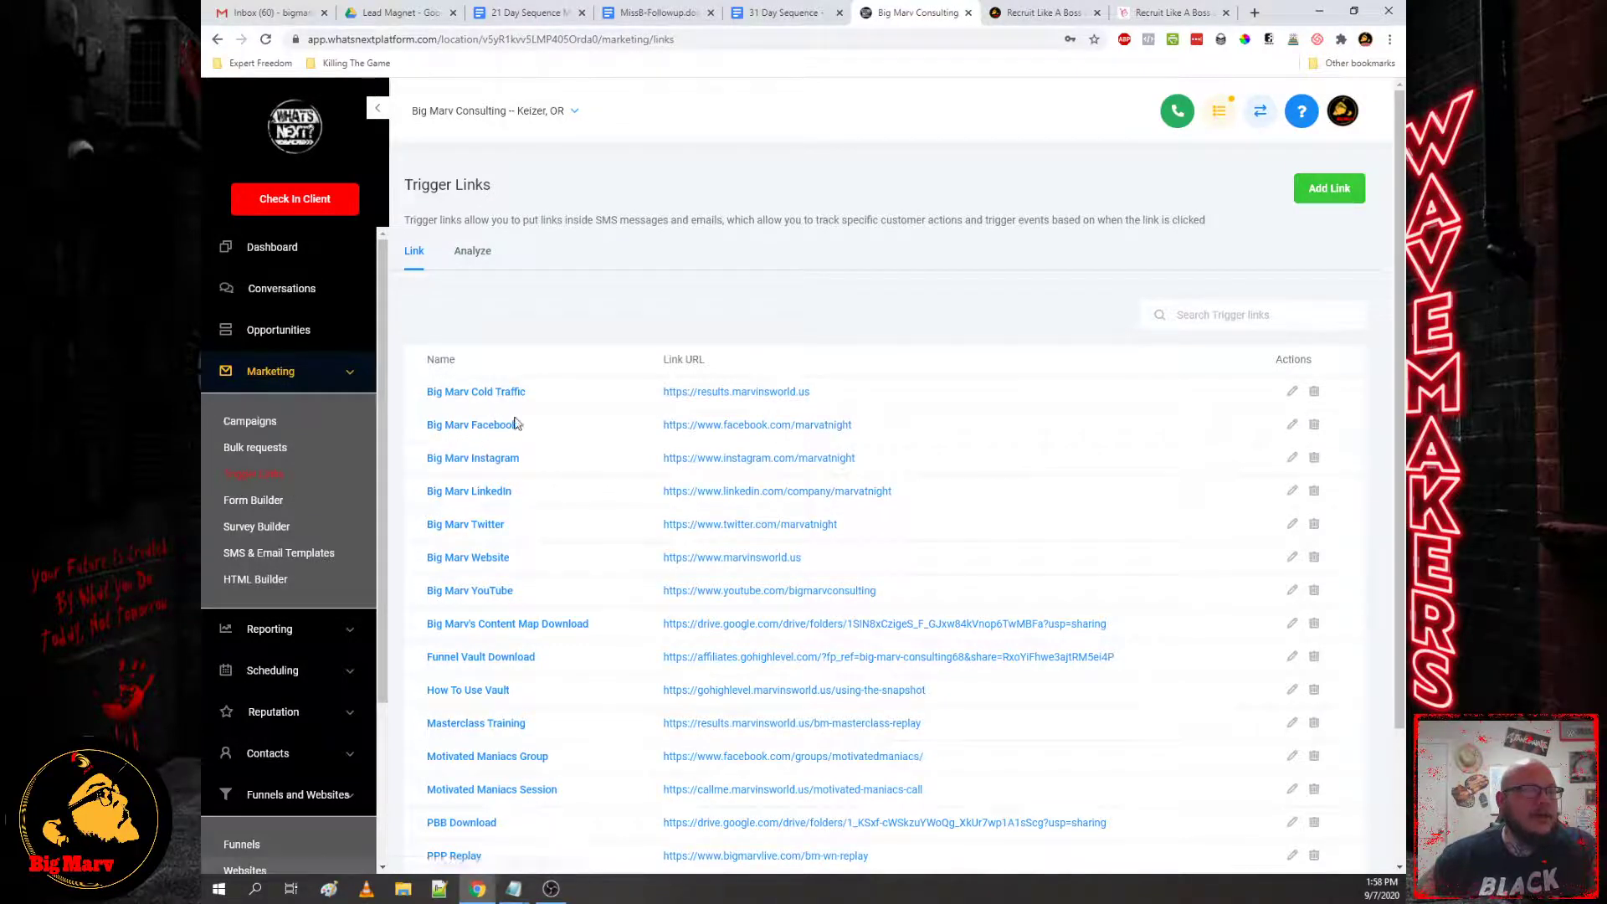
pyautogui.scroll(-3, 584, 551)
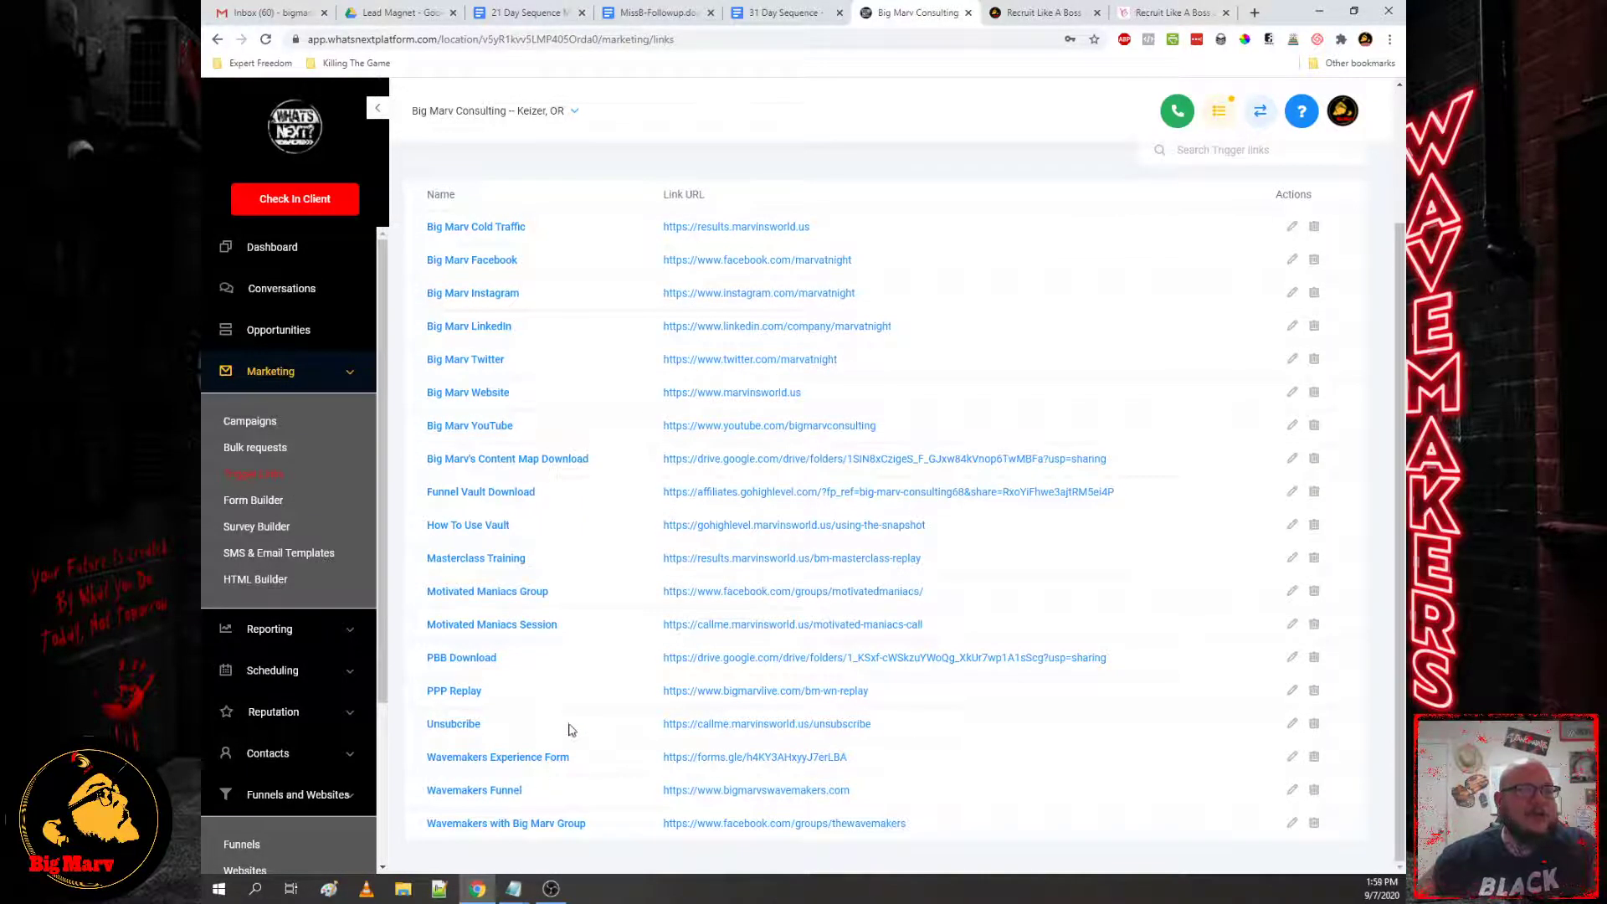
pyautogui.scroll(3, 581, 703)
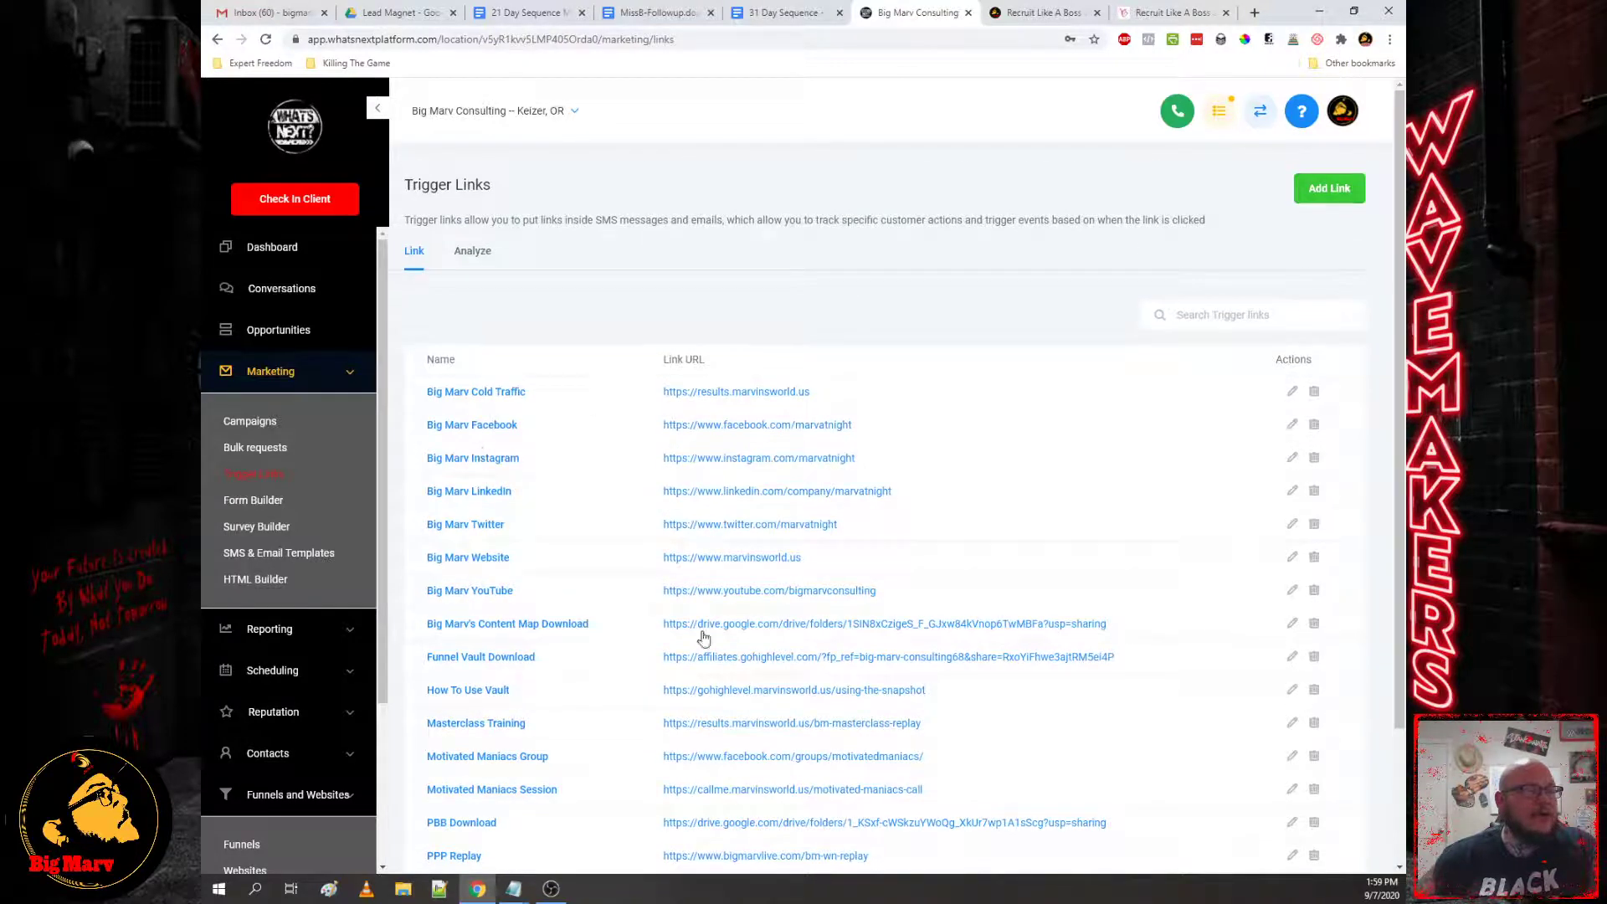
# Step: Delete the Wavemakers and Call Booking text from the dfs-followup-strategy notes, then go back to Chrome
pyautogui.moveTo(513, 888)
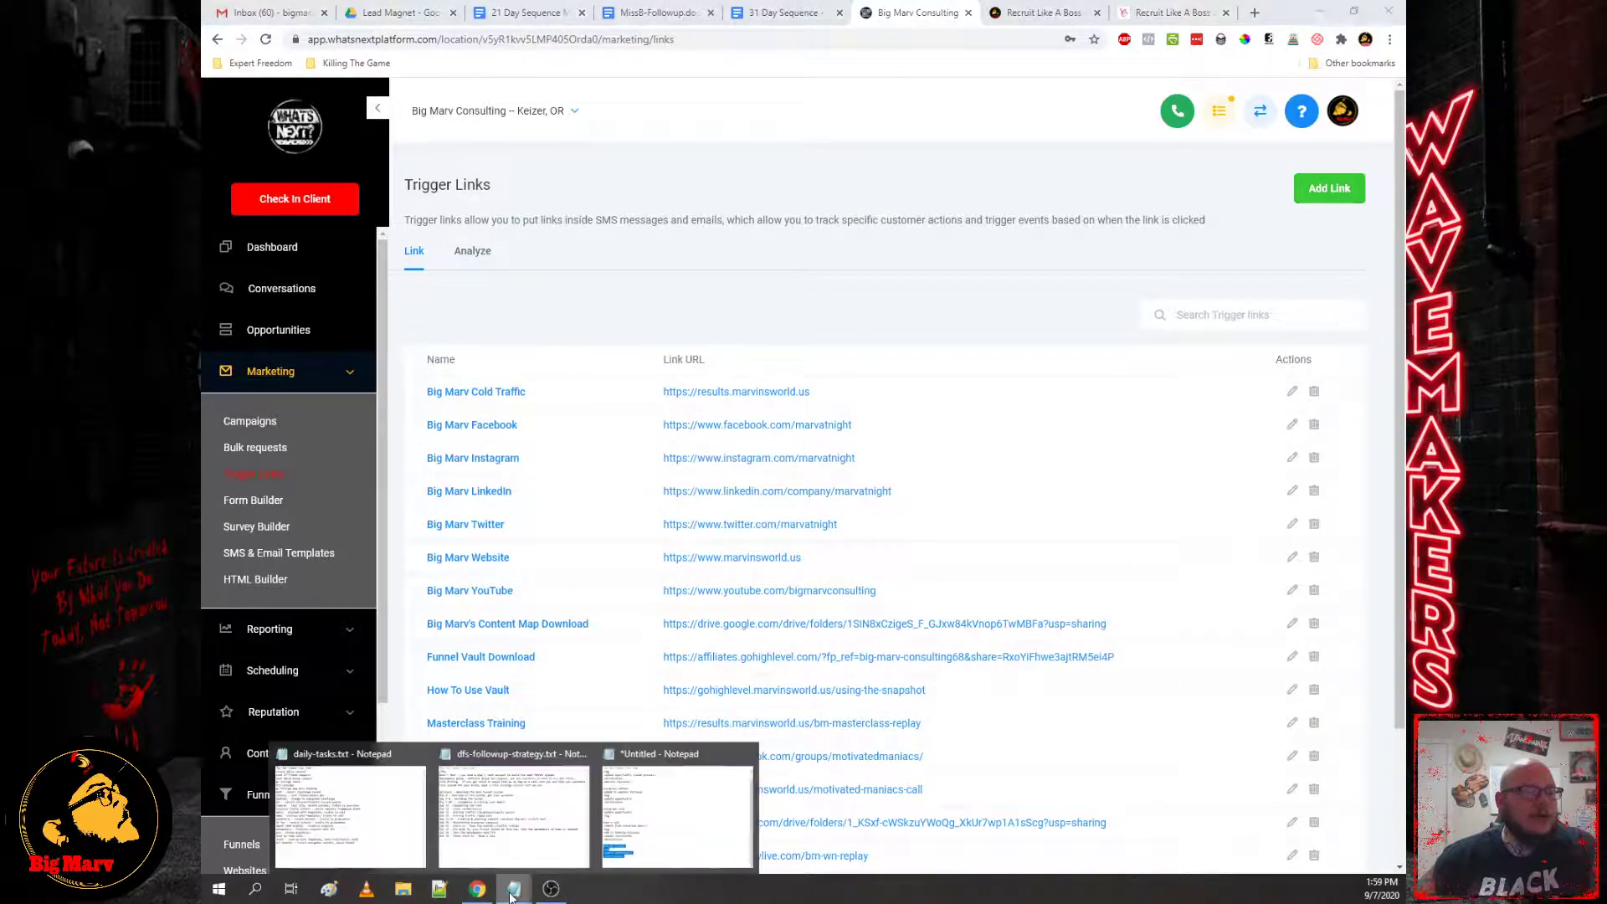
pyautogui.click(566, 832)
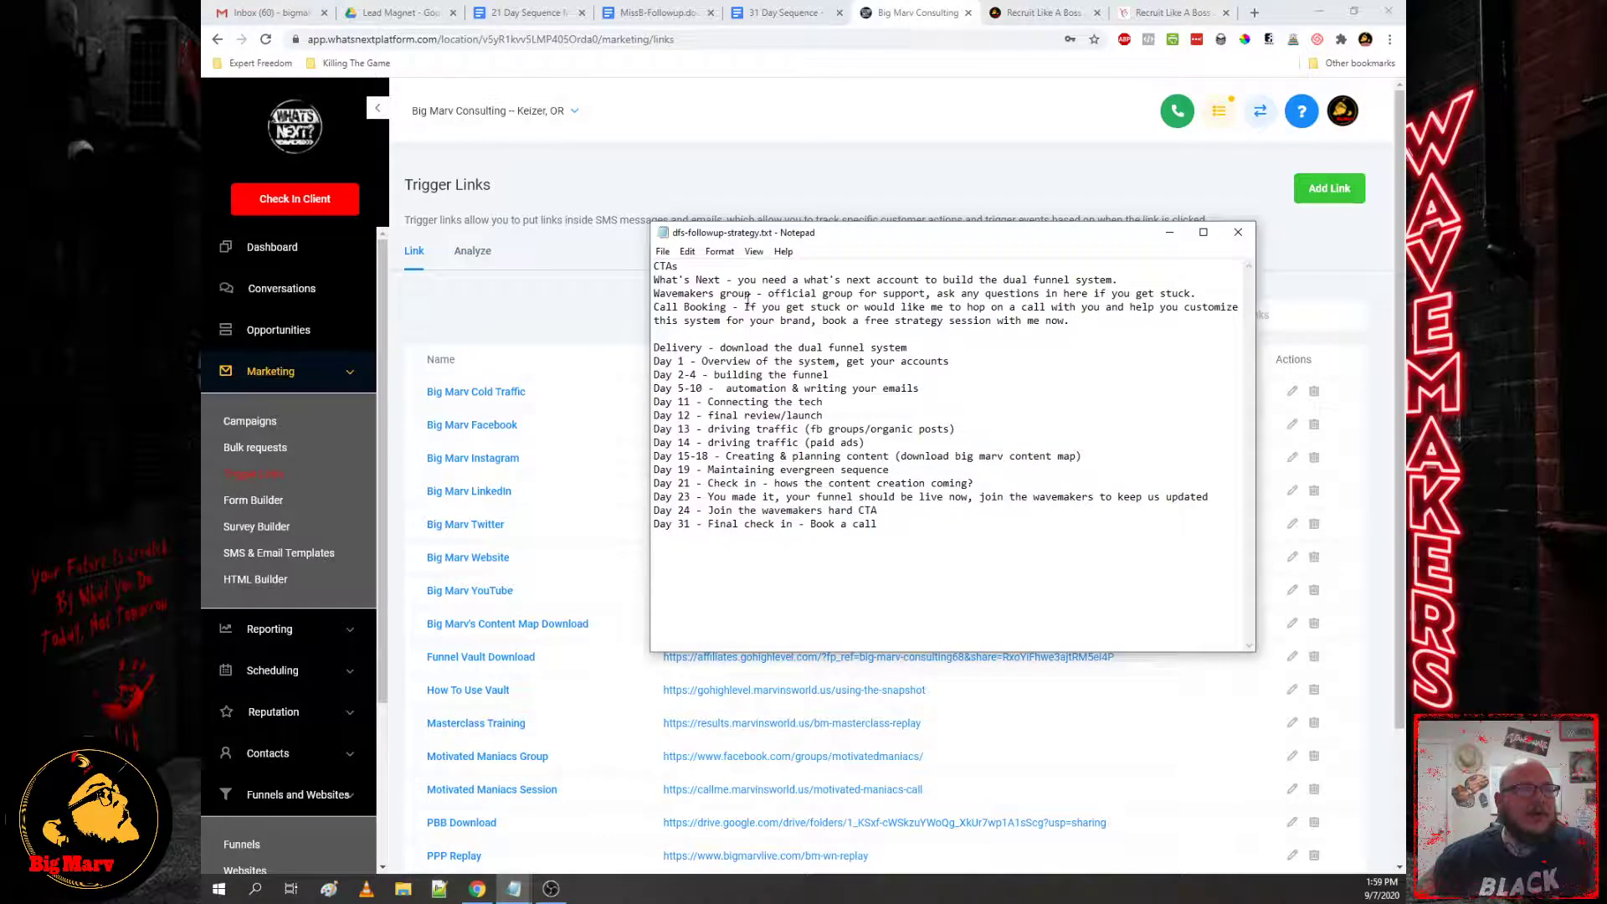
pyautogui.moveTo(728, 307); pyautogui.dragTo(654, 293)
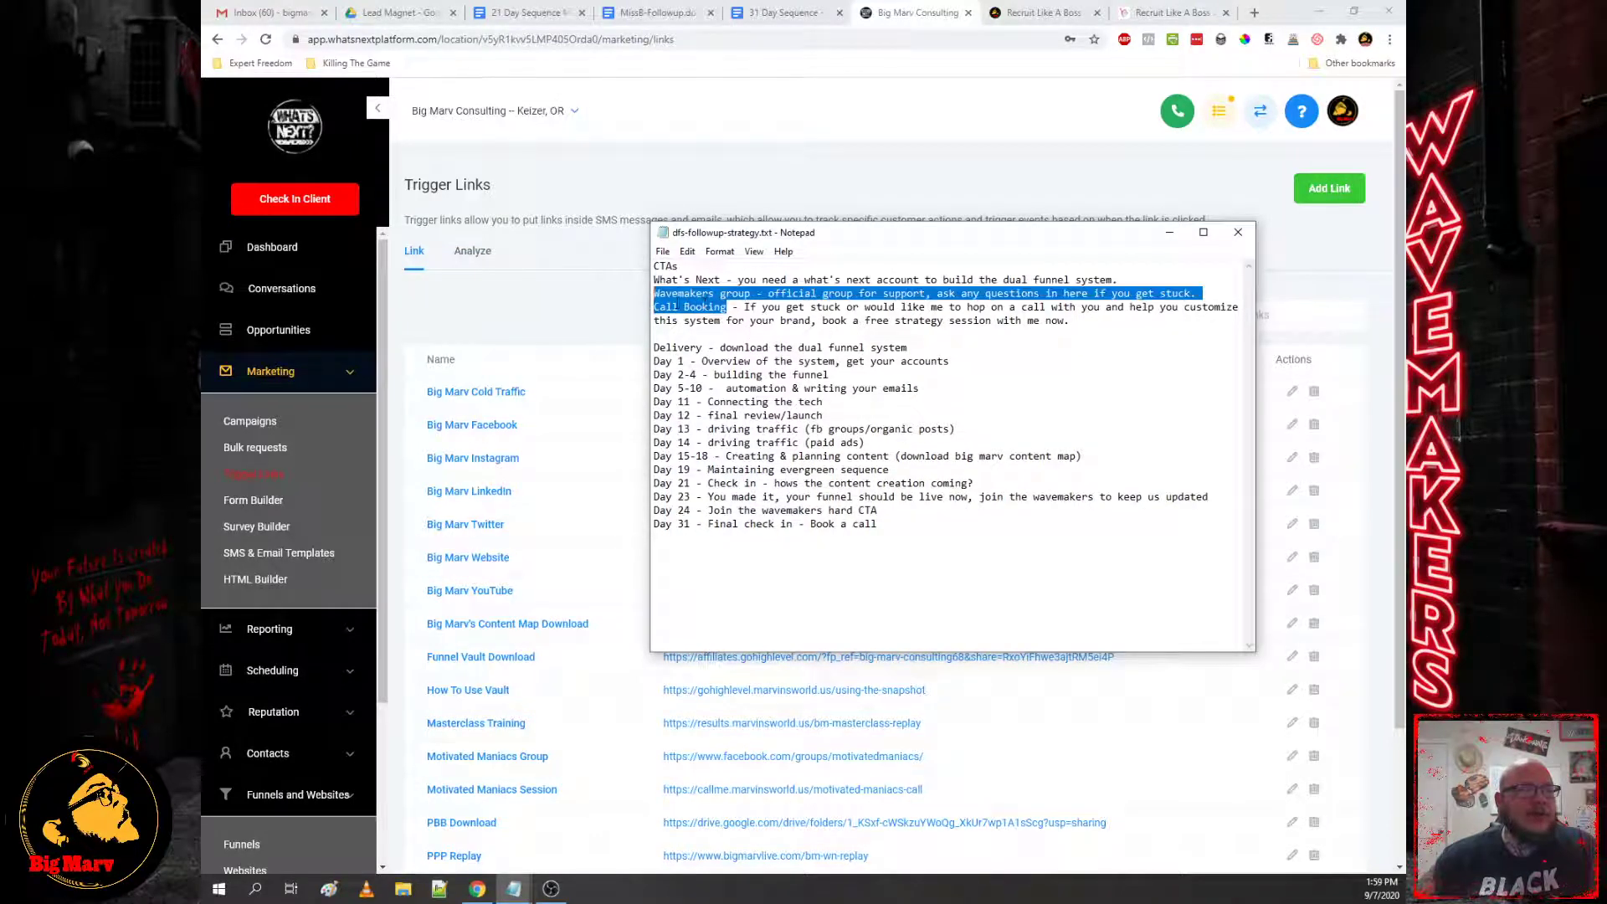
pyautogui.click(675, 286)
pyautogui.click(600, 326)
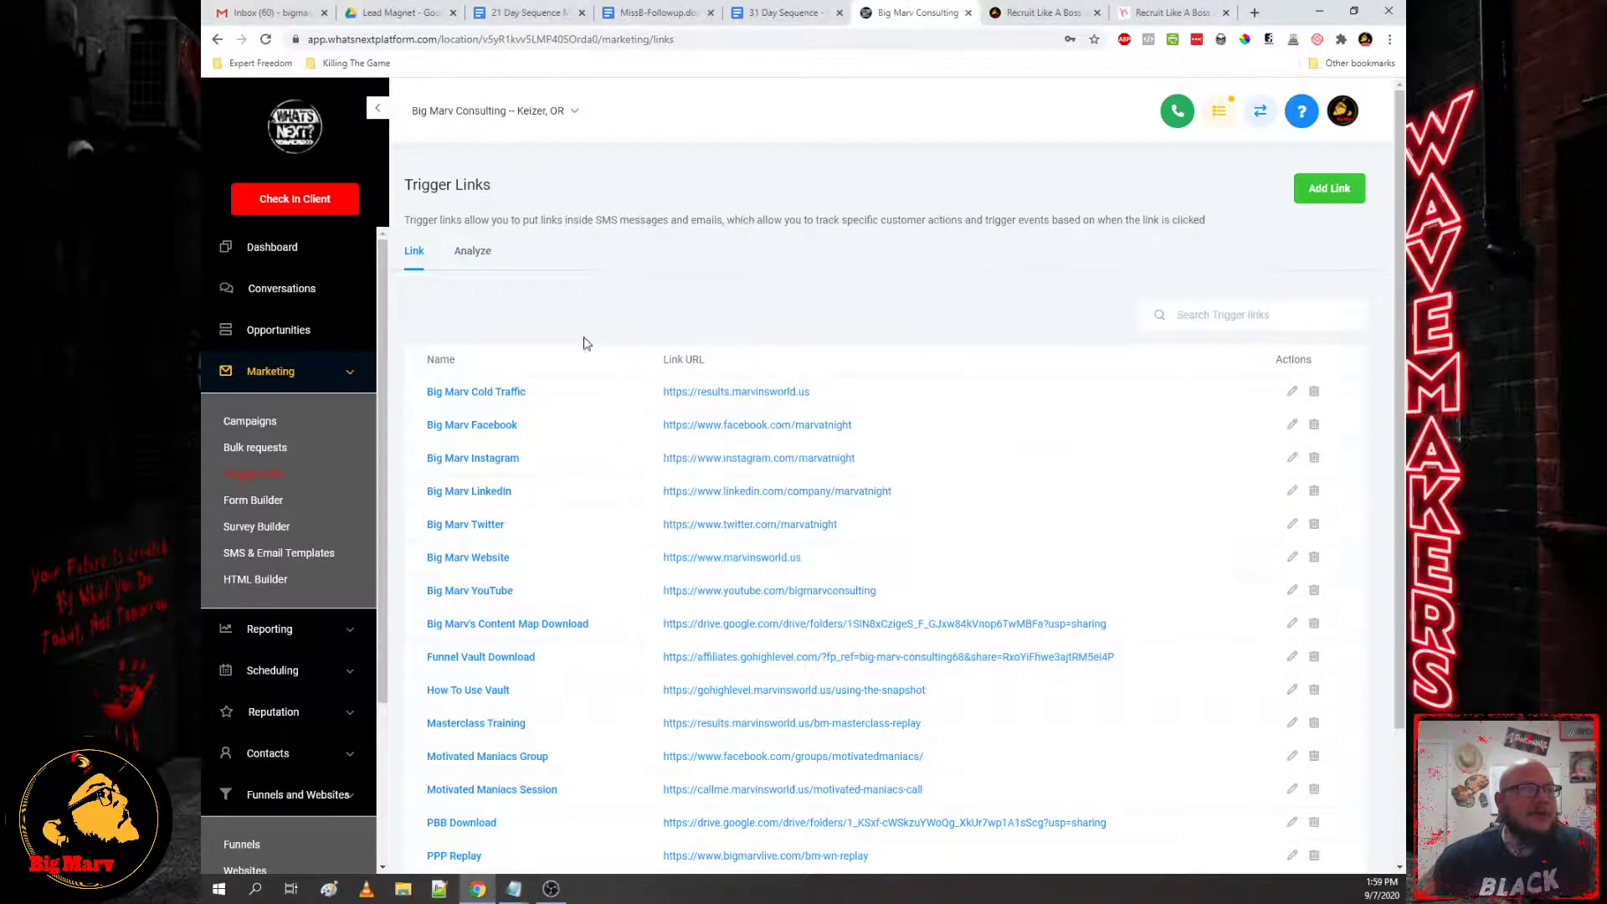
# Step: Check the trigger links' click analytics on the Analyze tab, then show the Customer Acquisition campaigns list
pyautogui.click(472, 251)
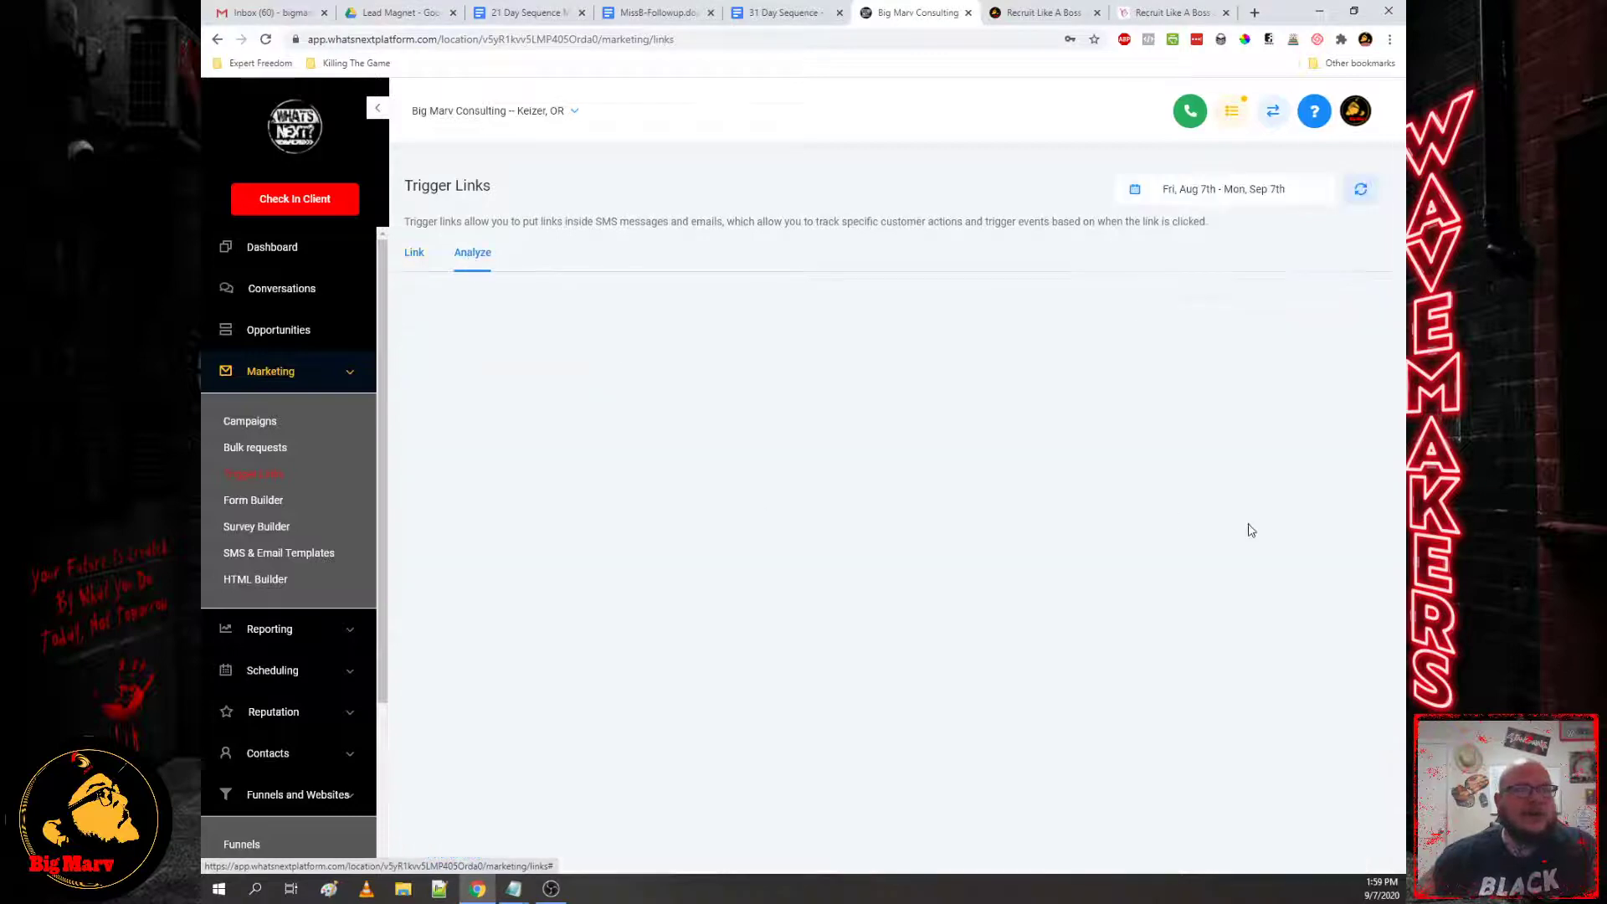
pyautogui.scroll(-5, 1107, 655)
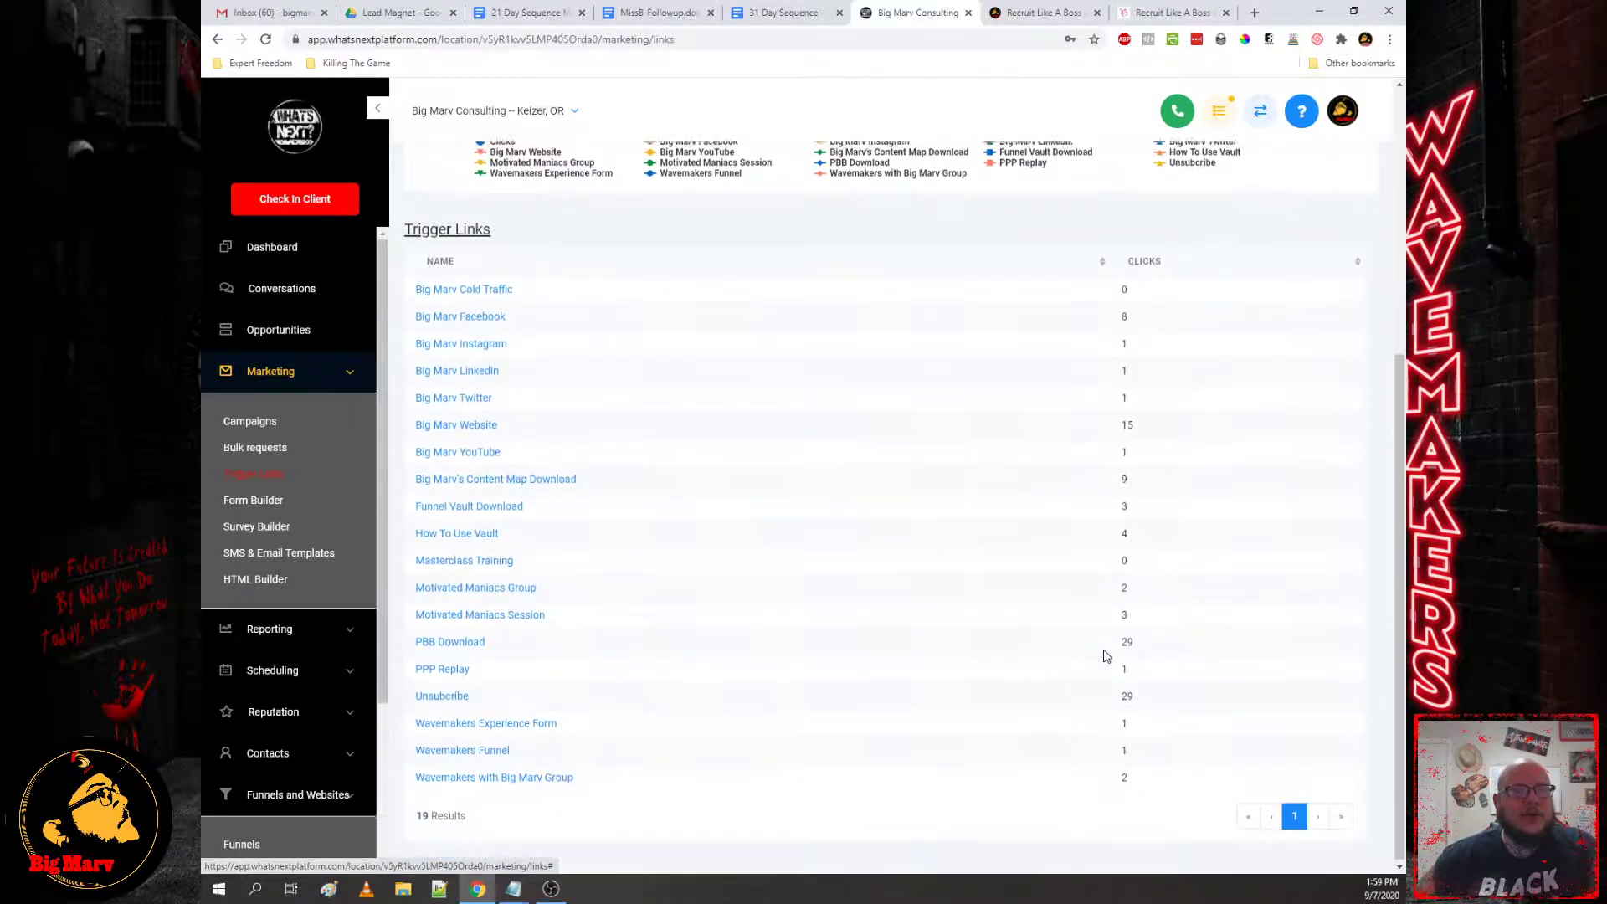
pyautogui.scroll(5, 1111, 613)
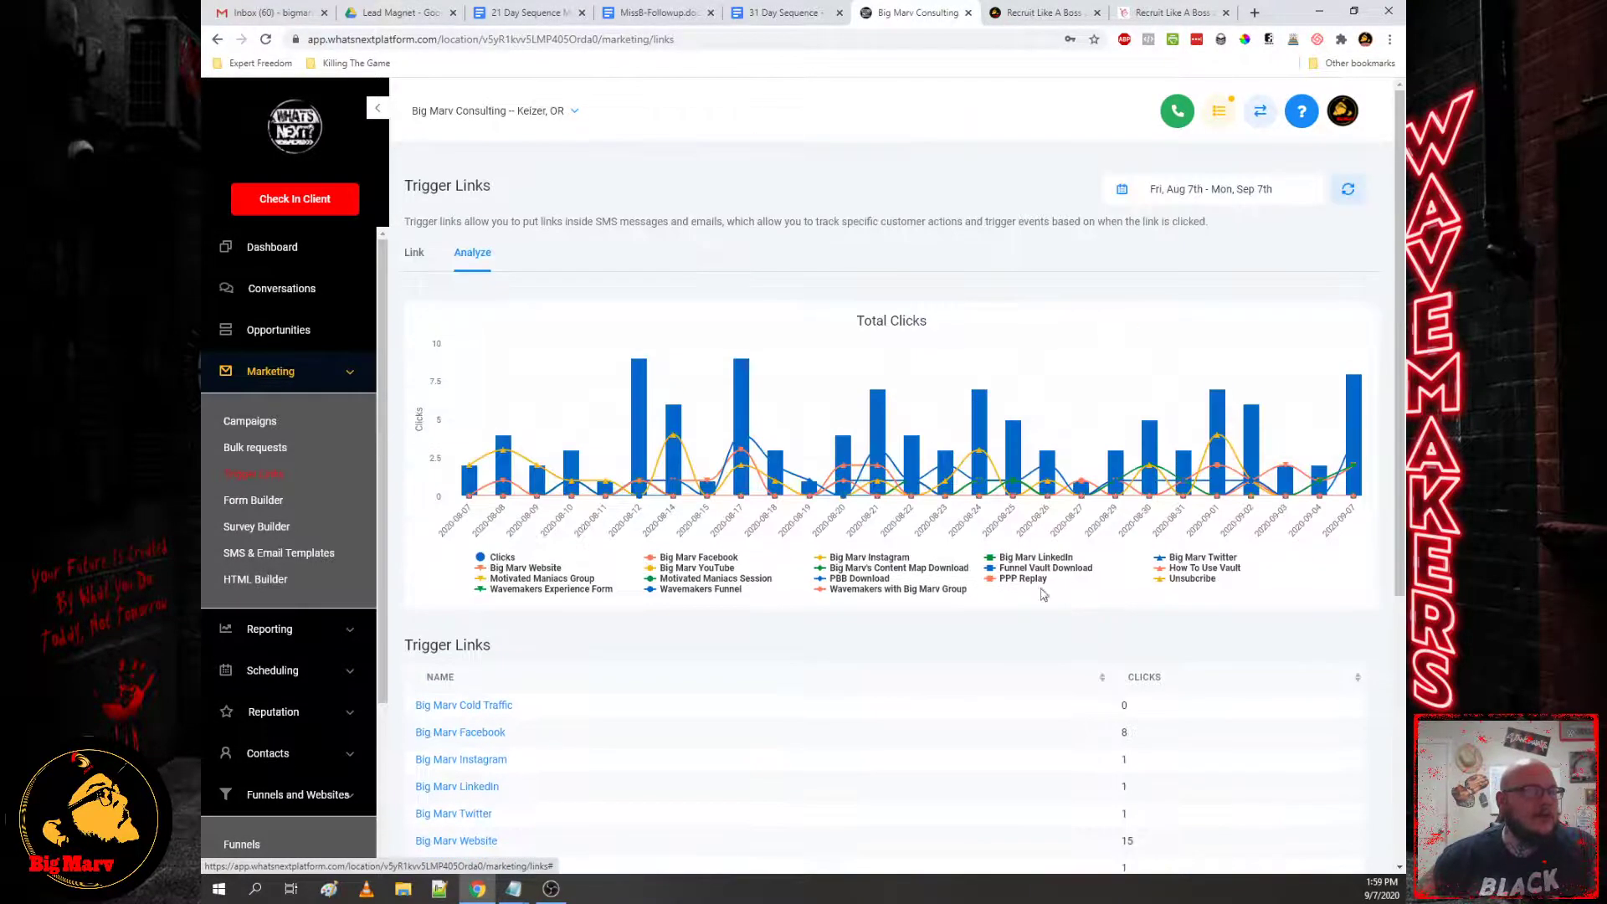
pyautogui.click(259, 426)
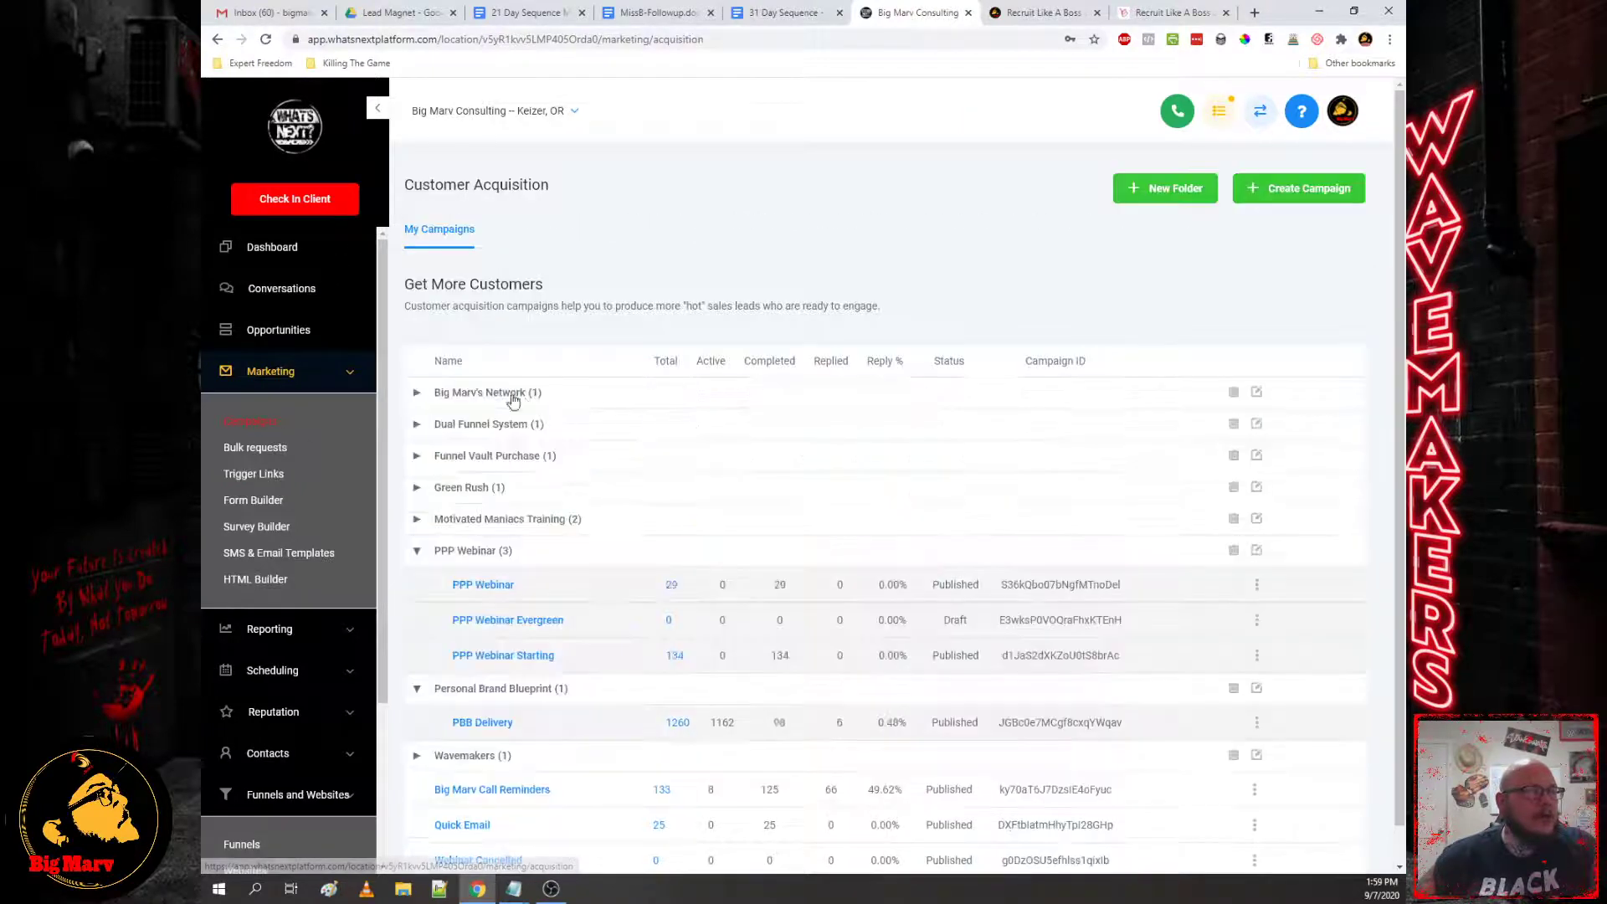
pyautogui.click(484, 591)
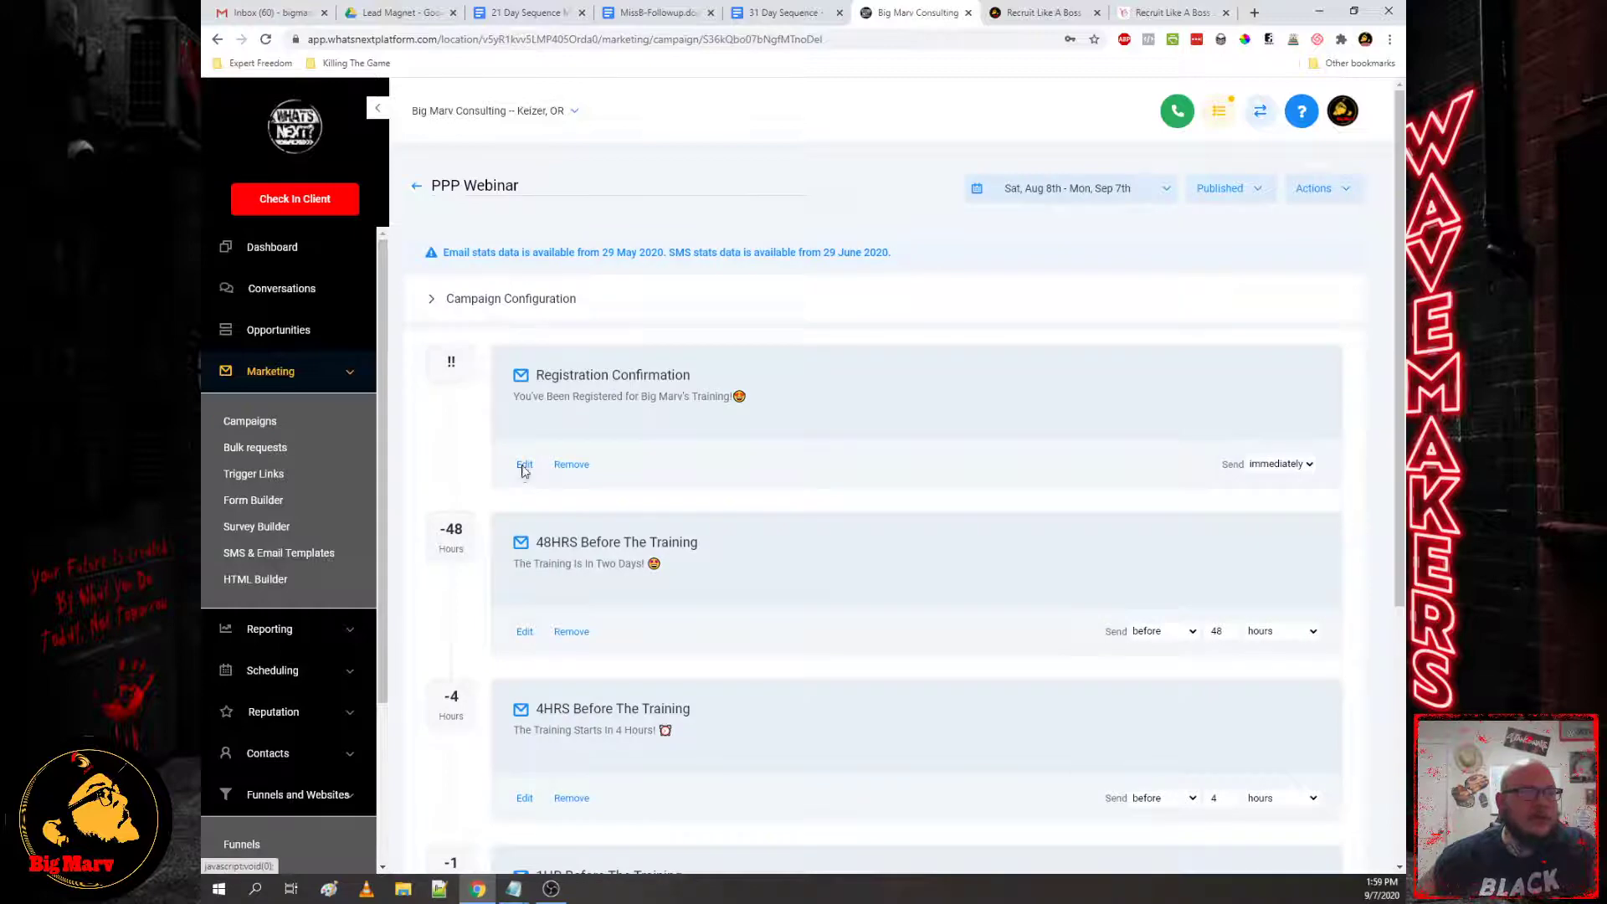
pyautogui.click(523, 466)
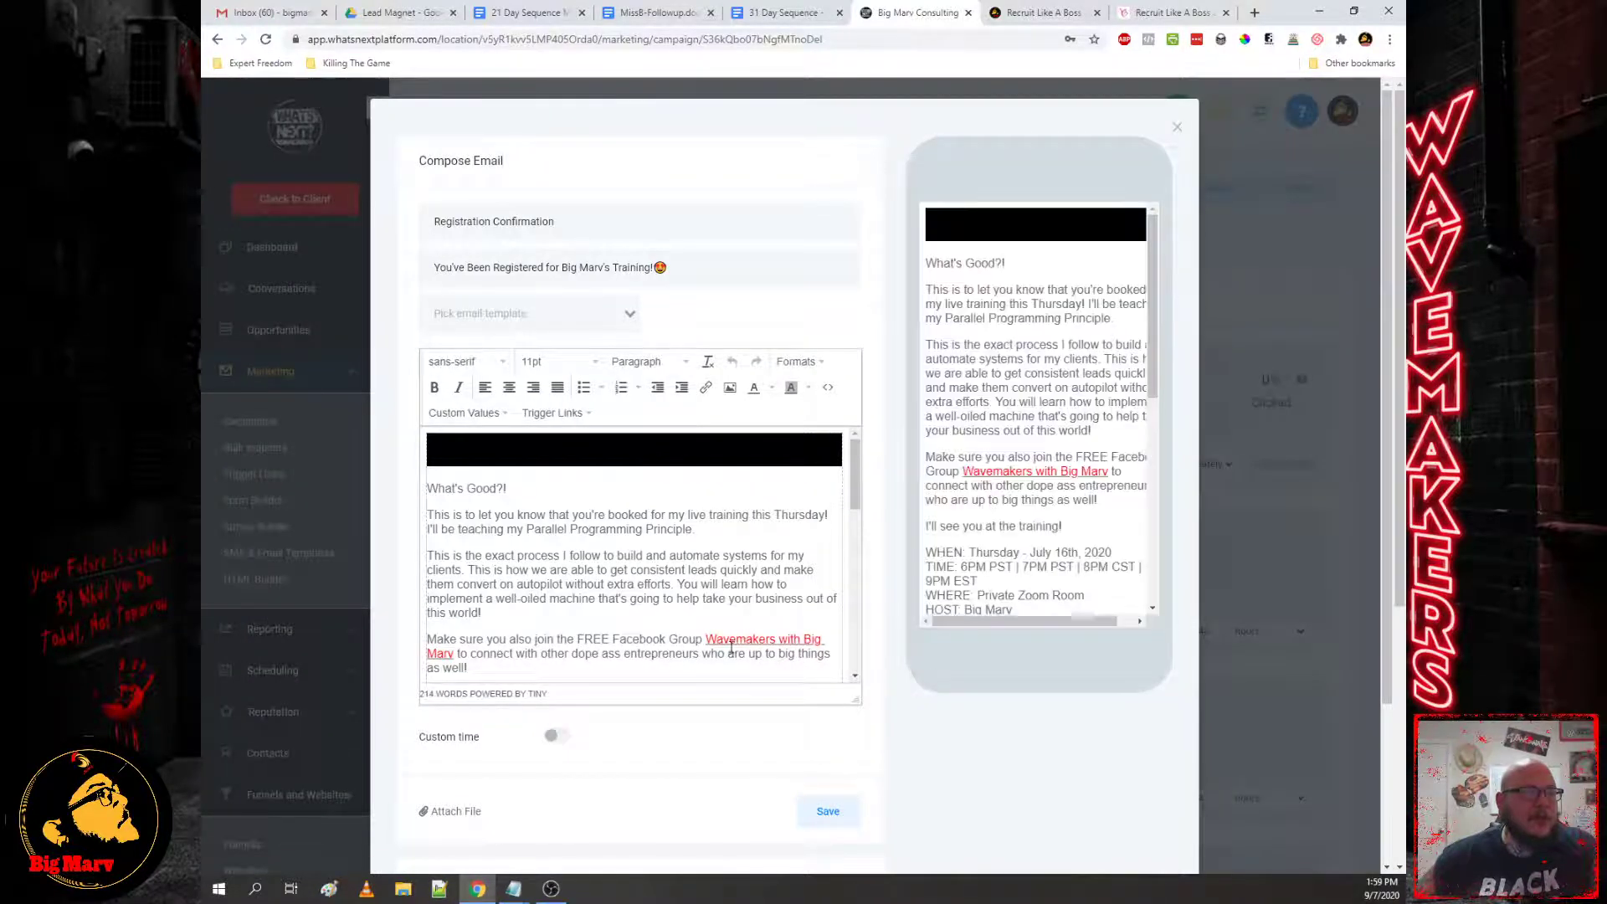
pyautogui.scroll(-5, 768, 620)
pyautogui.scroll(3, 769, 620)
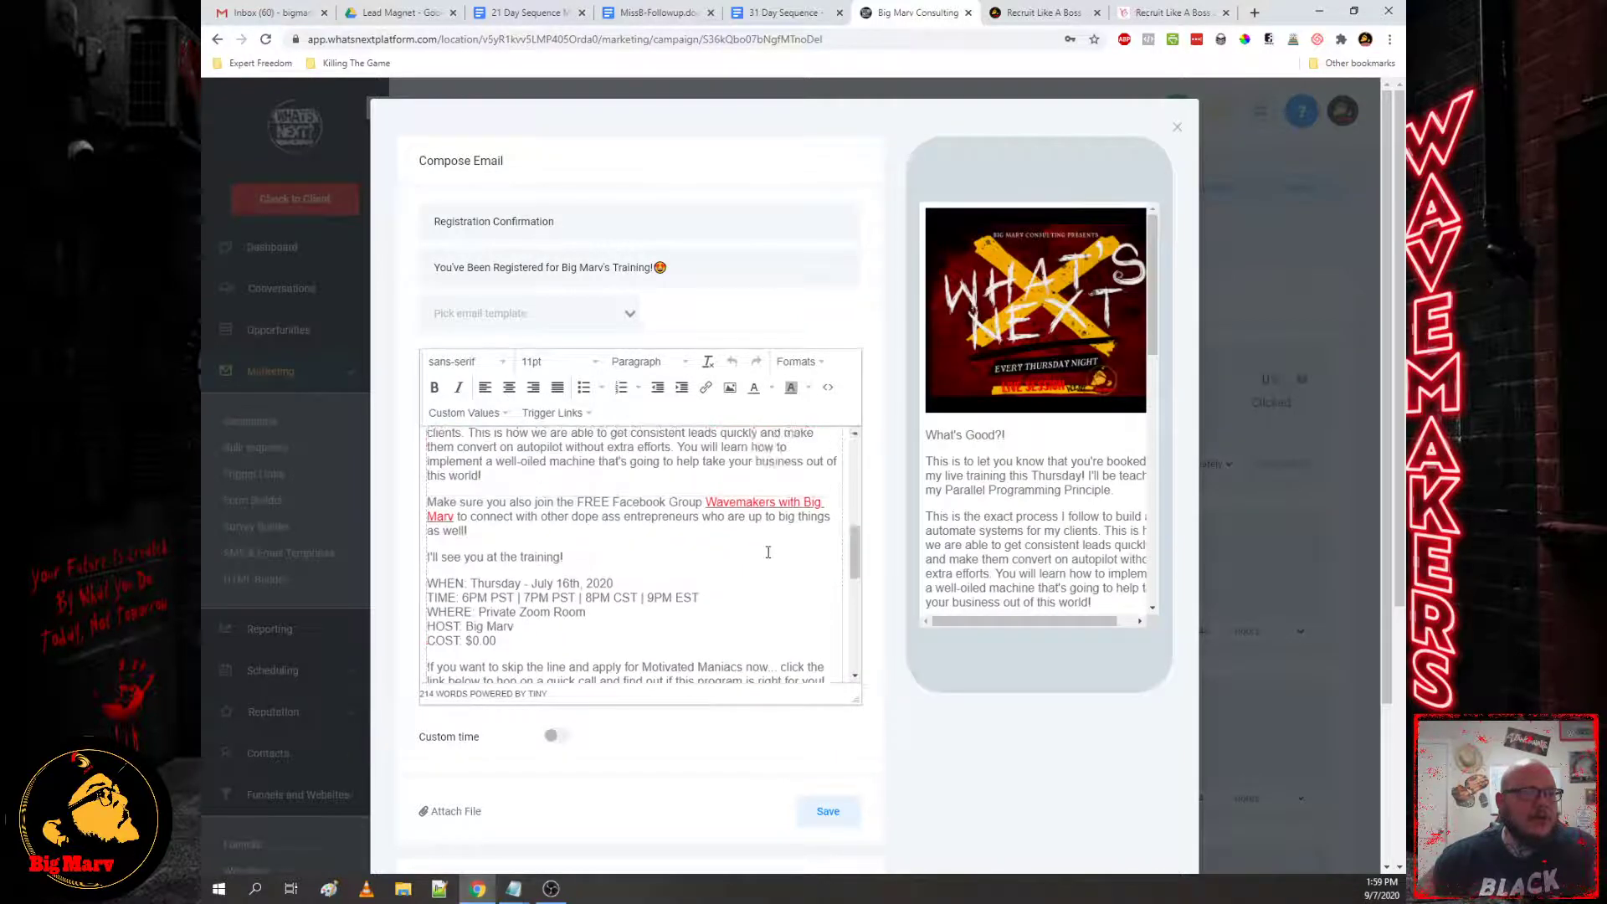
pyautogui.moveTo(854, 504); pyautogui.dragTo(846, 530)
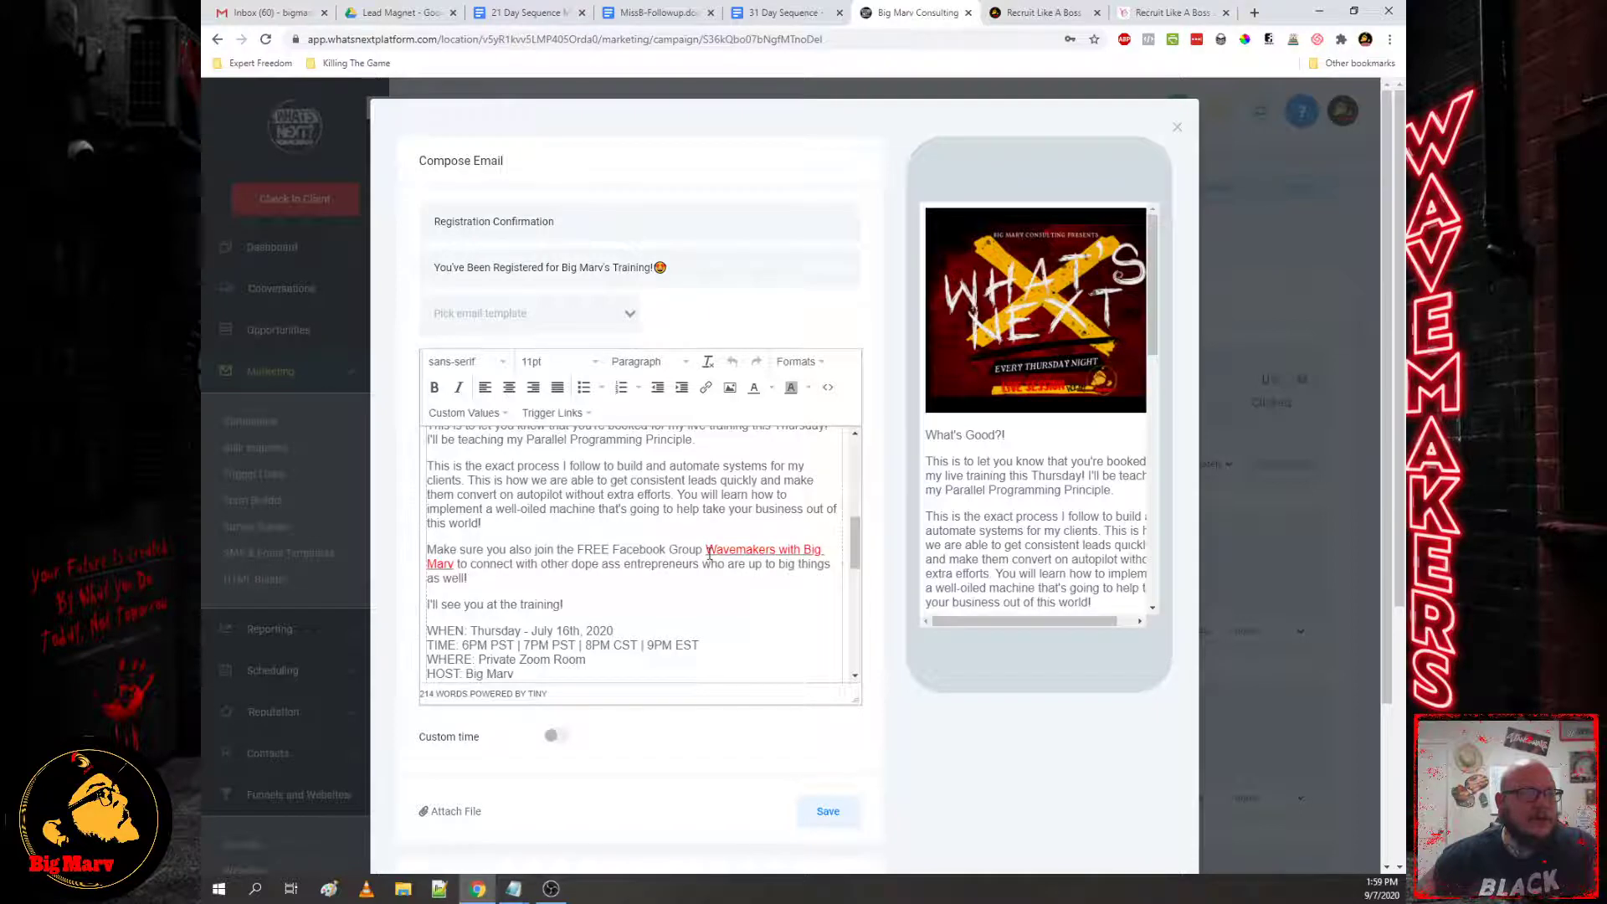
pyautogui.moveTo(709, 550); pyautogui.dragTo(452, 565)
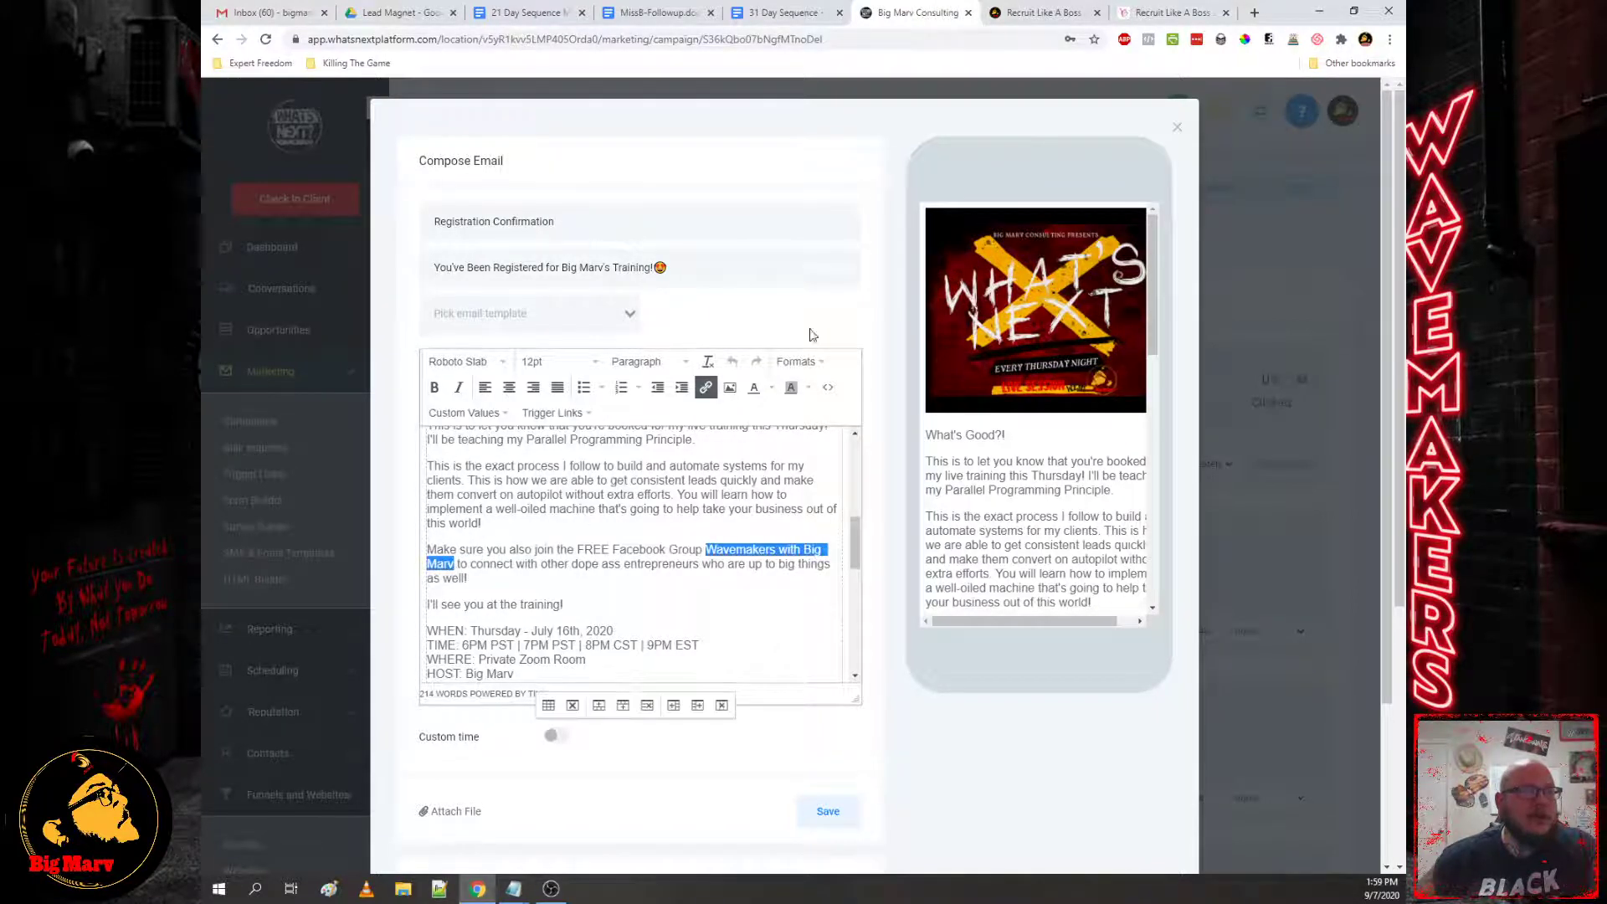
pyautogui.click(714, 391)
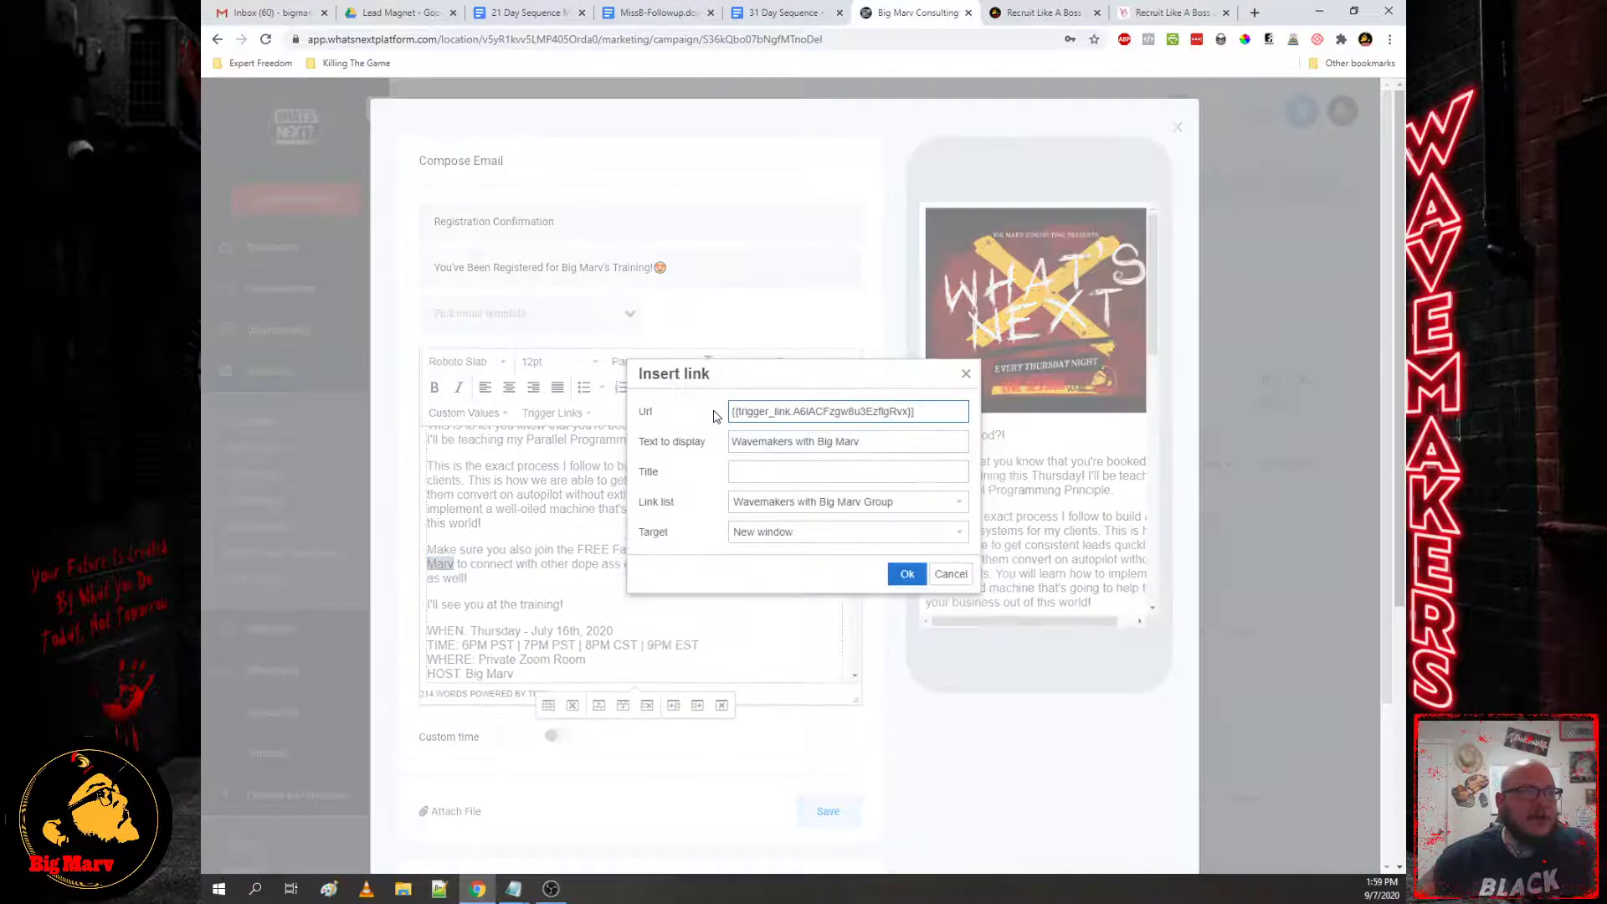
pyautogui.click(797, 506)
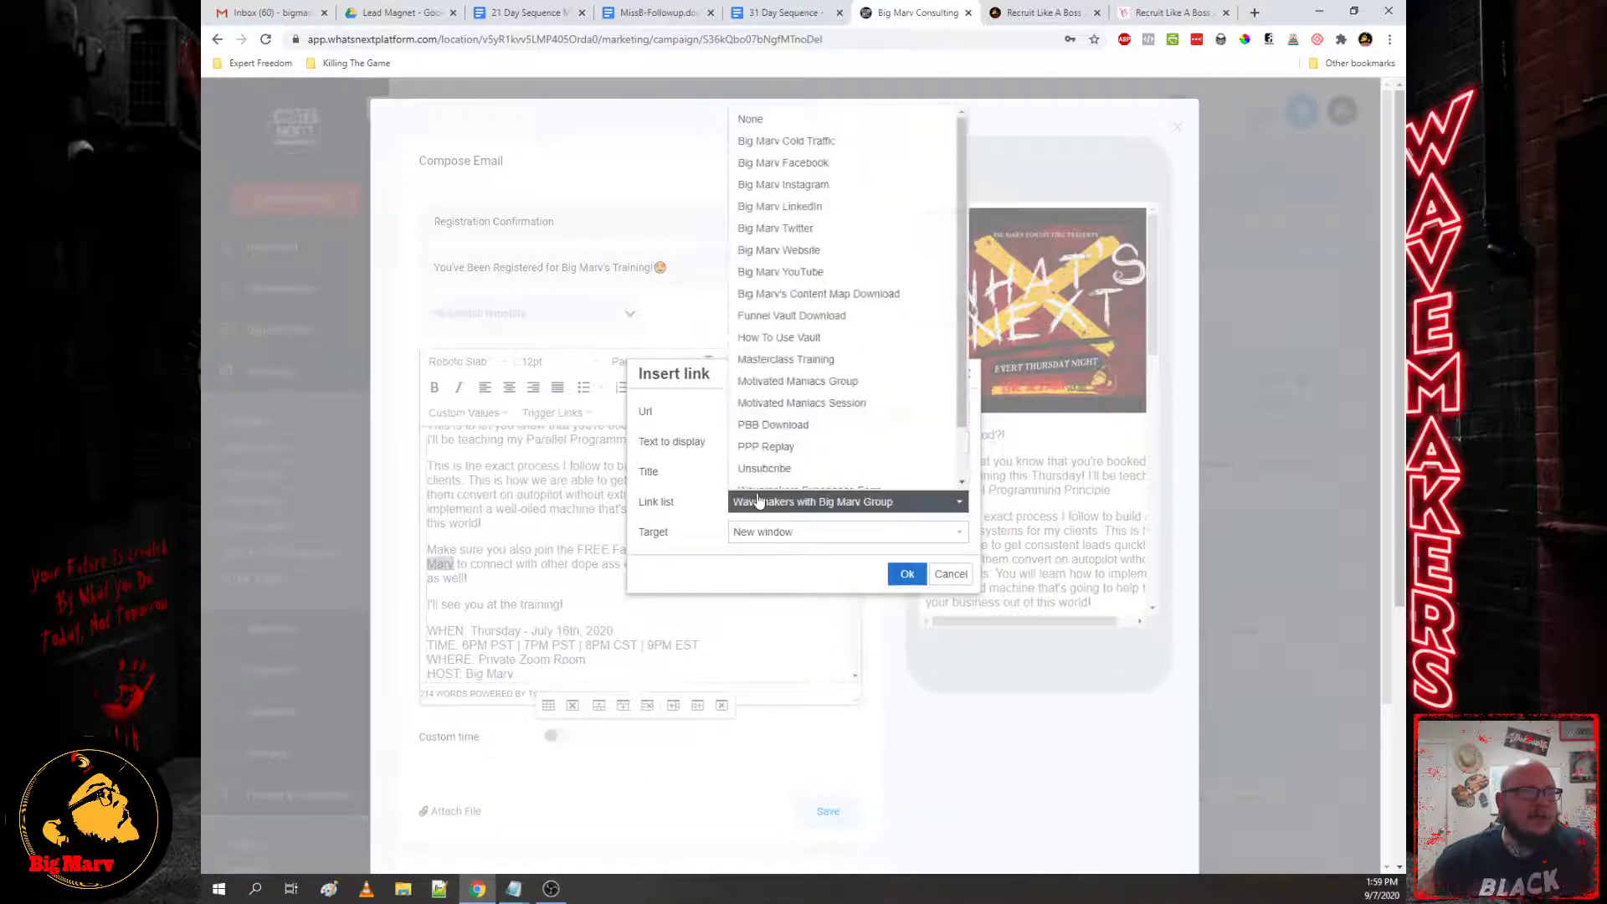
pyautogui.click(840, 505)
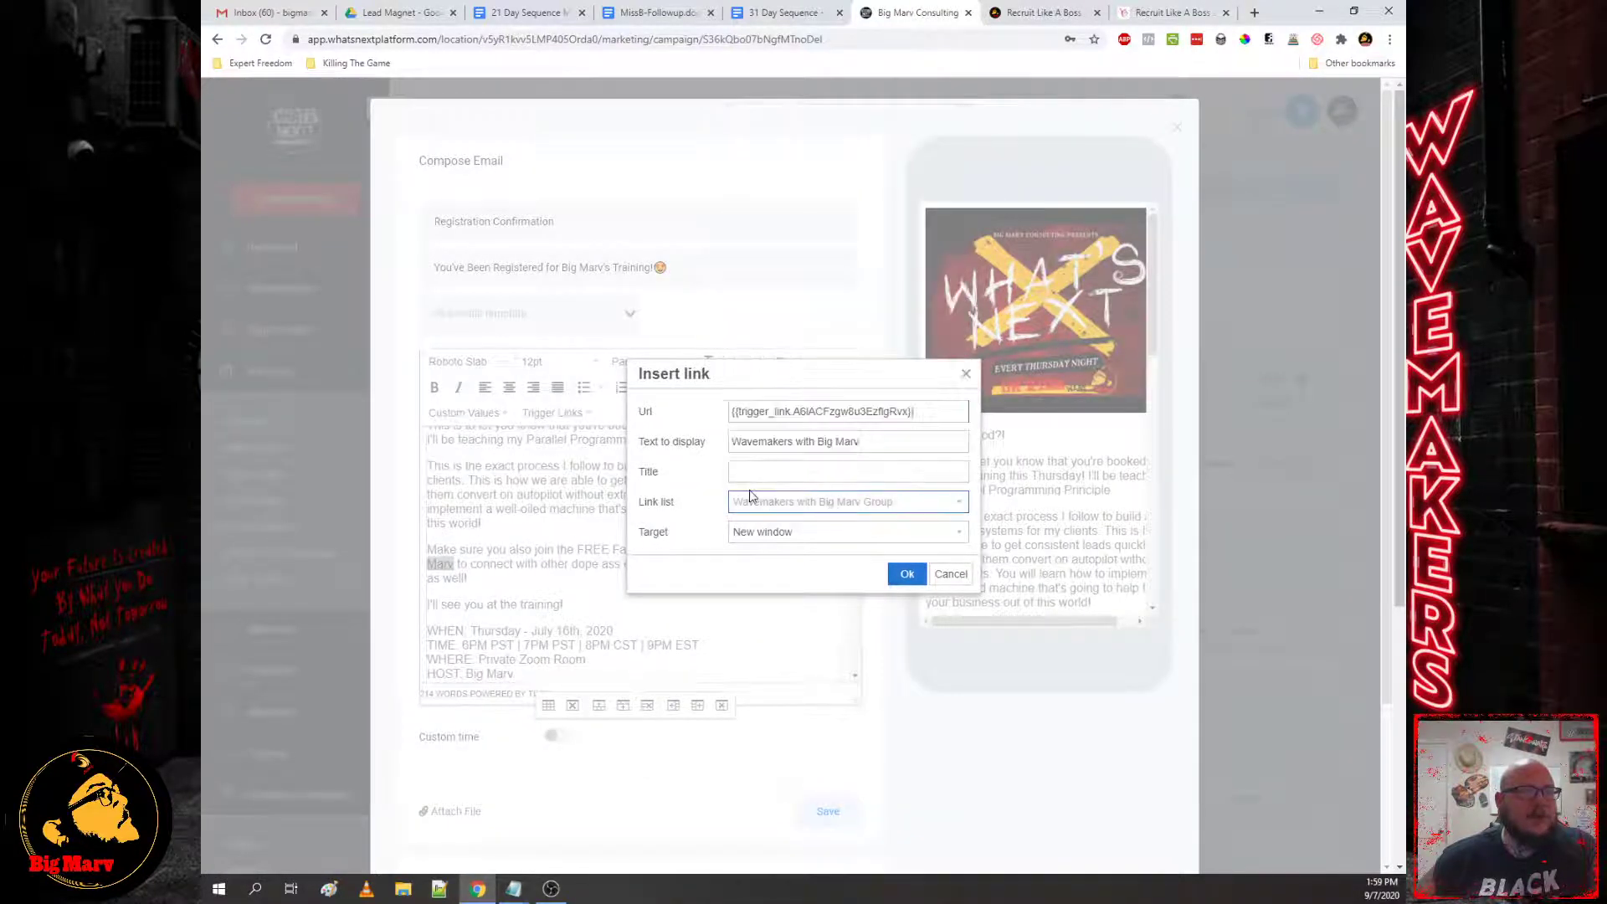
pyautogui.click(968, 571)
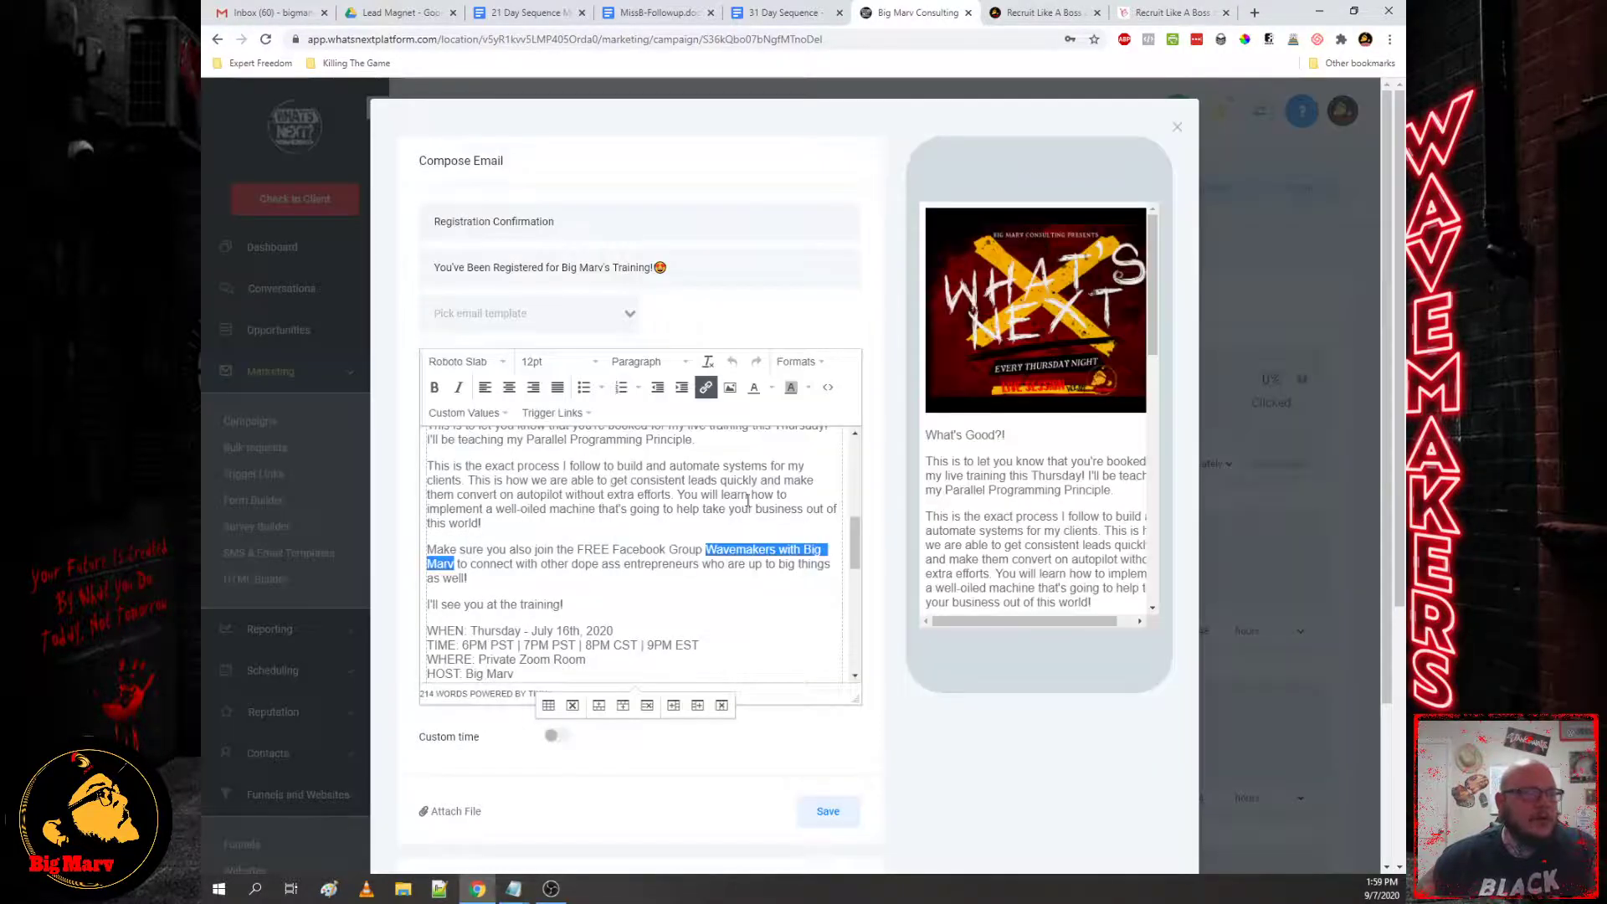
pyautogui.scroll(-10, 729, 576)
pyautogui.scroll(5, 728, 576)
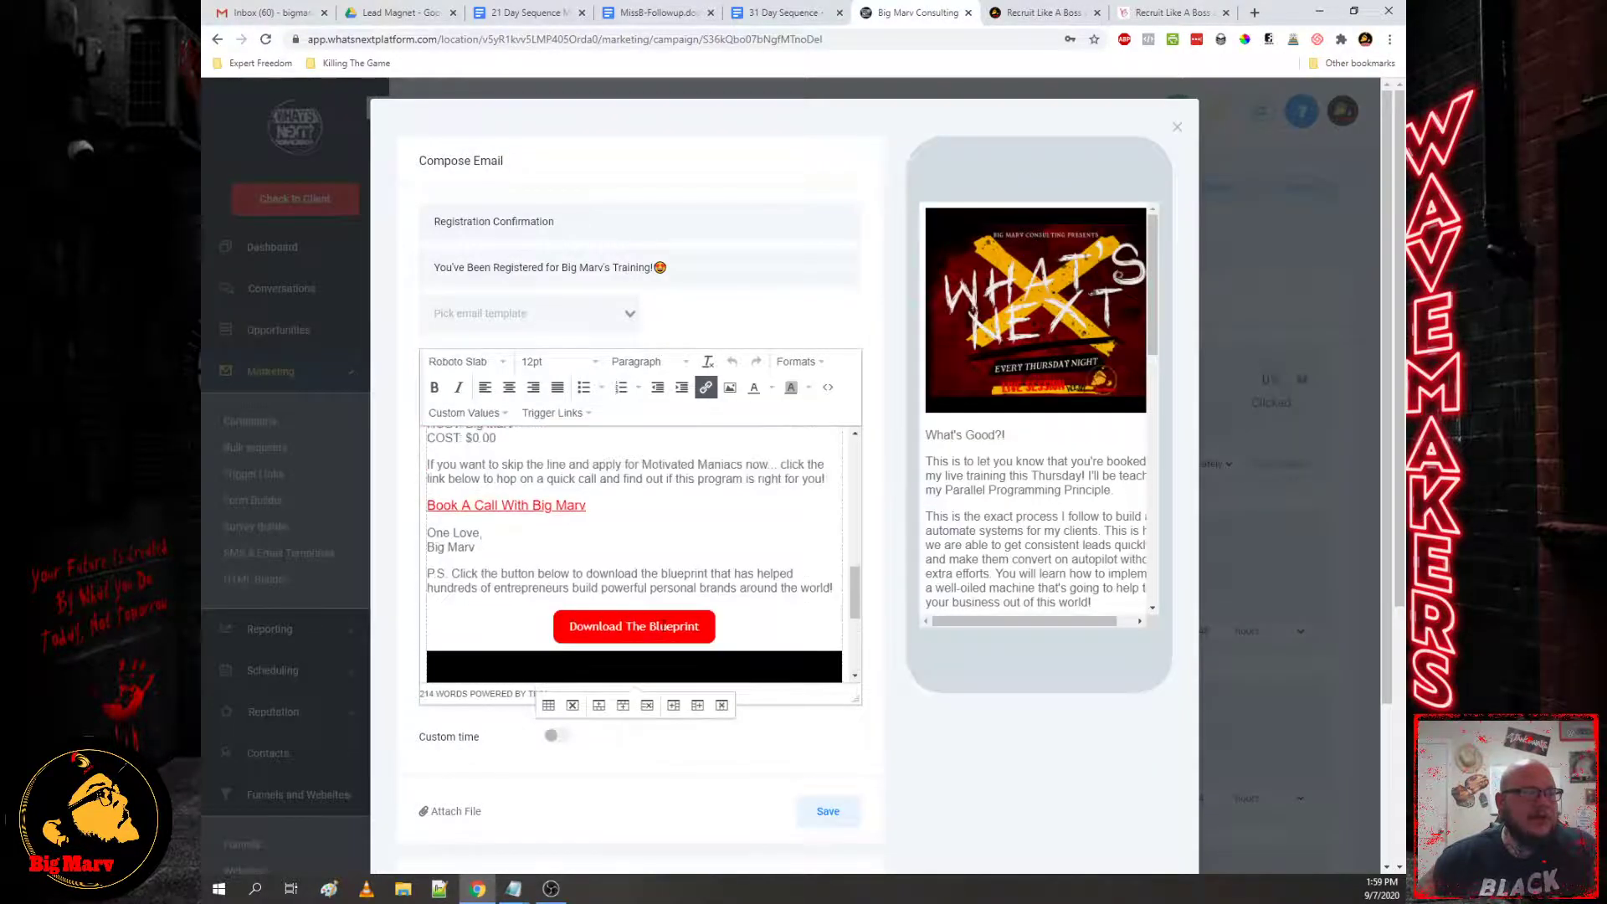
pyautogui.click(622, 626)
pyautogui.click(708, 390)
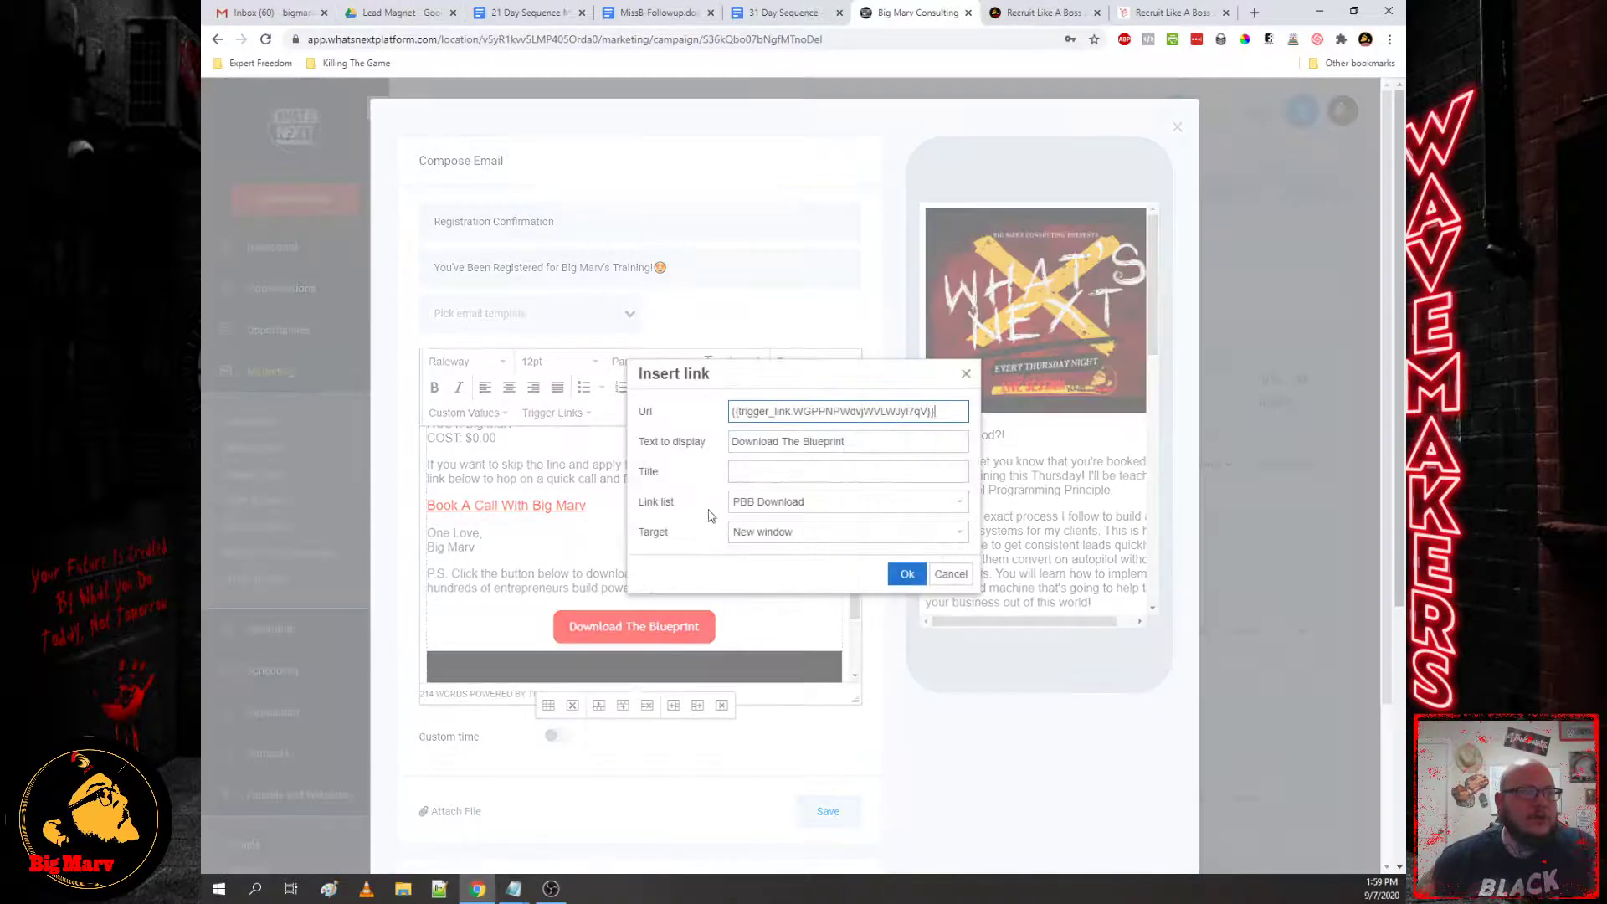
pyautogui.click(950, 582)
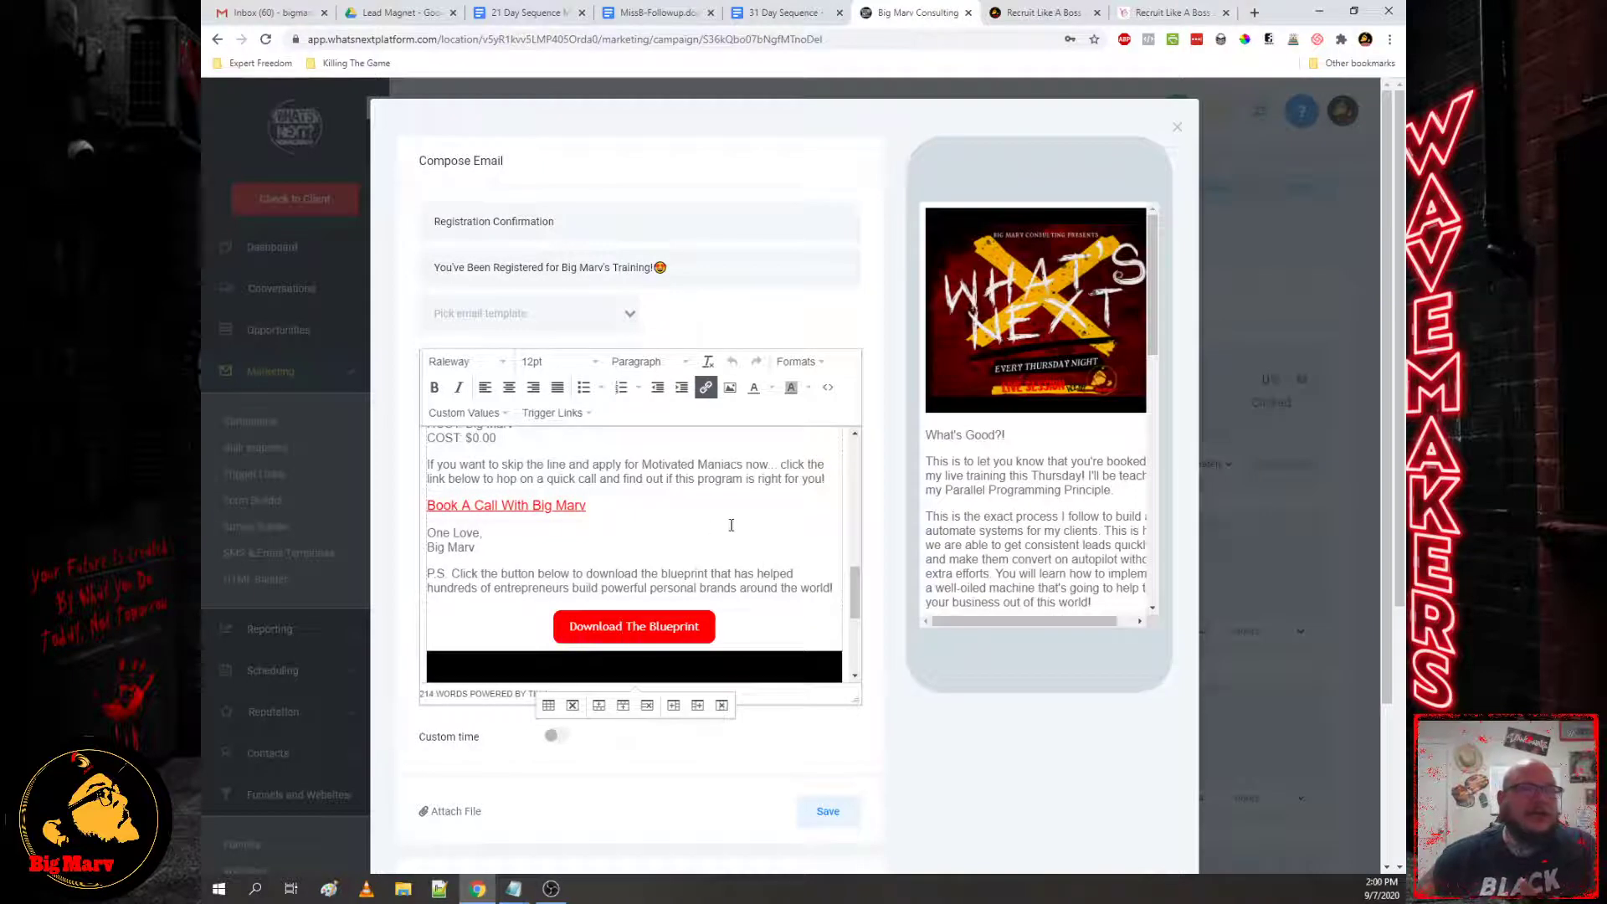
pyautogui.click(501, 500)
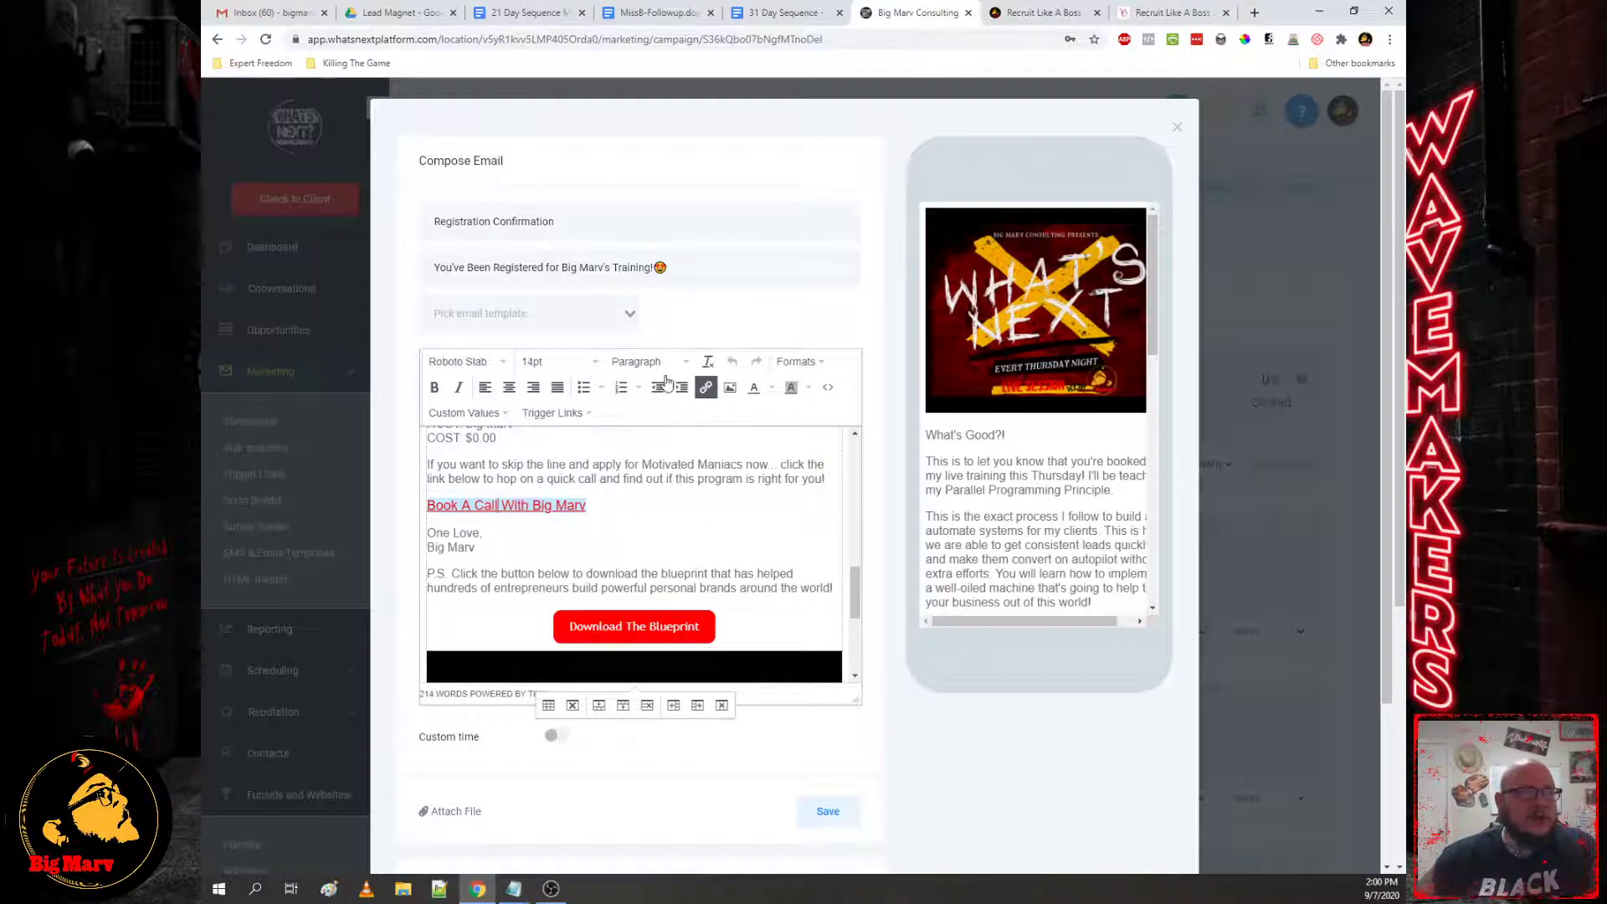
pyautogui.scroll(-6, 745, 564)
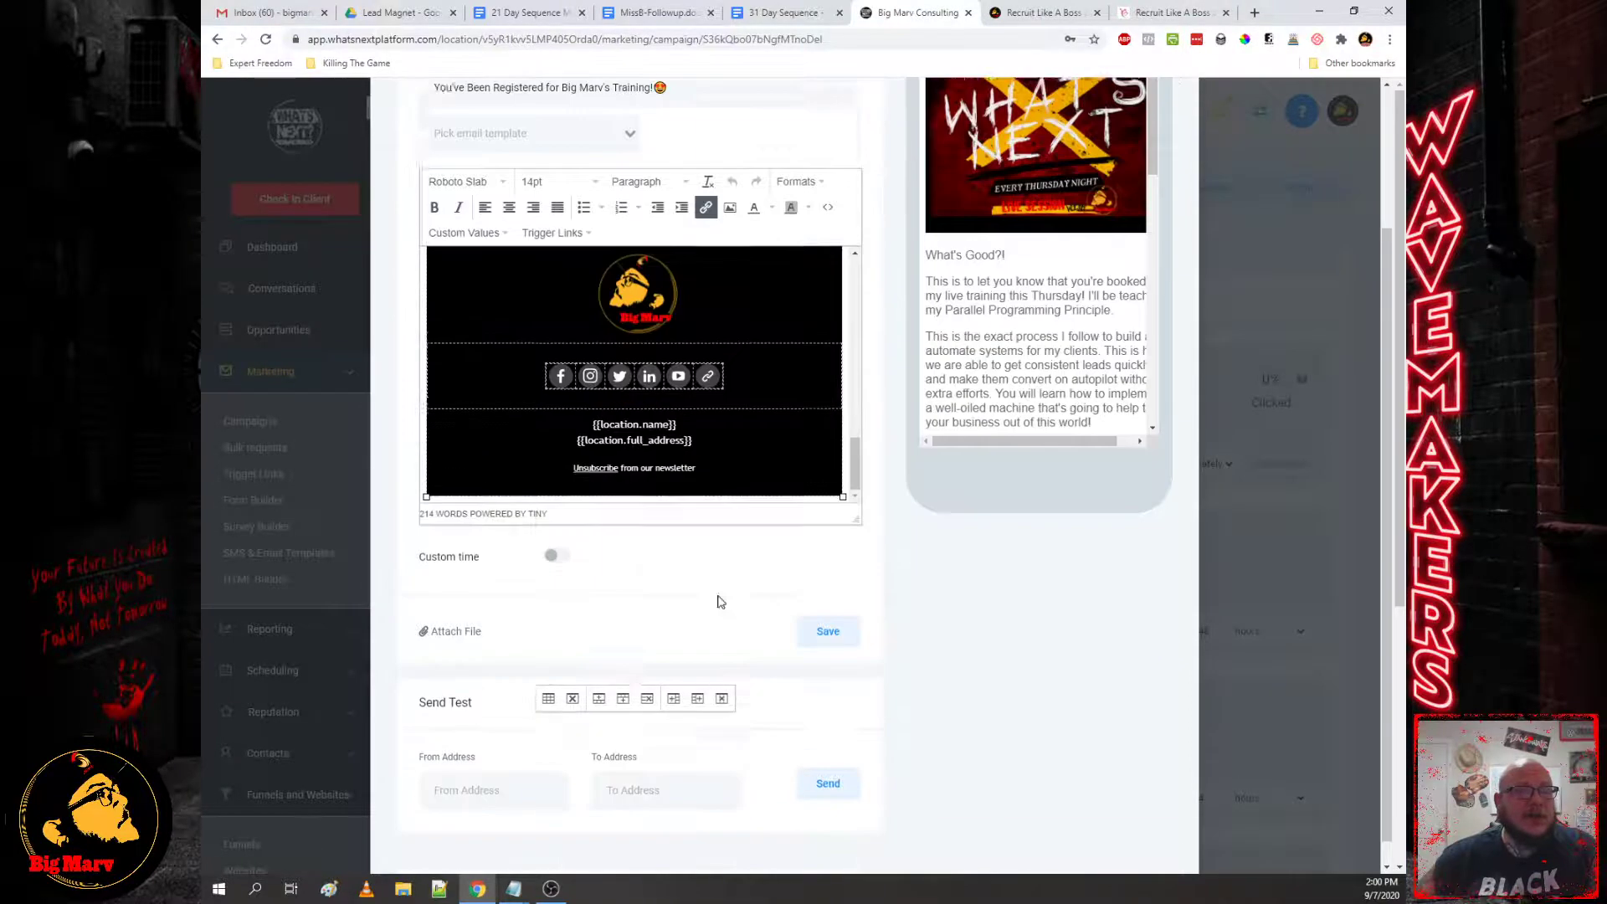
pyautogui.click(561, 351)
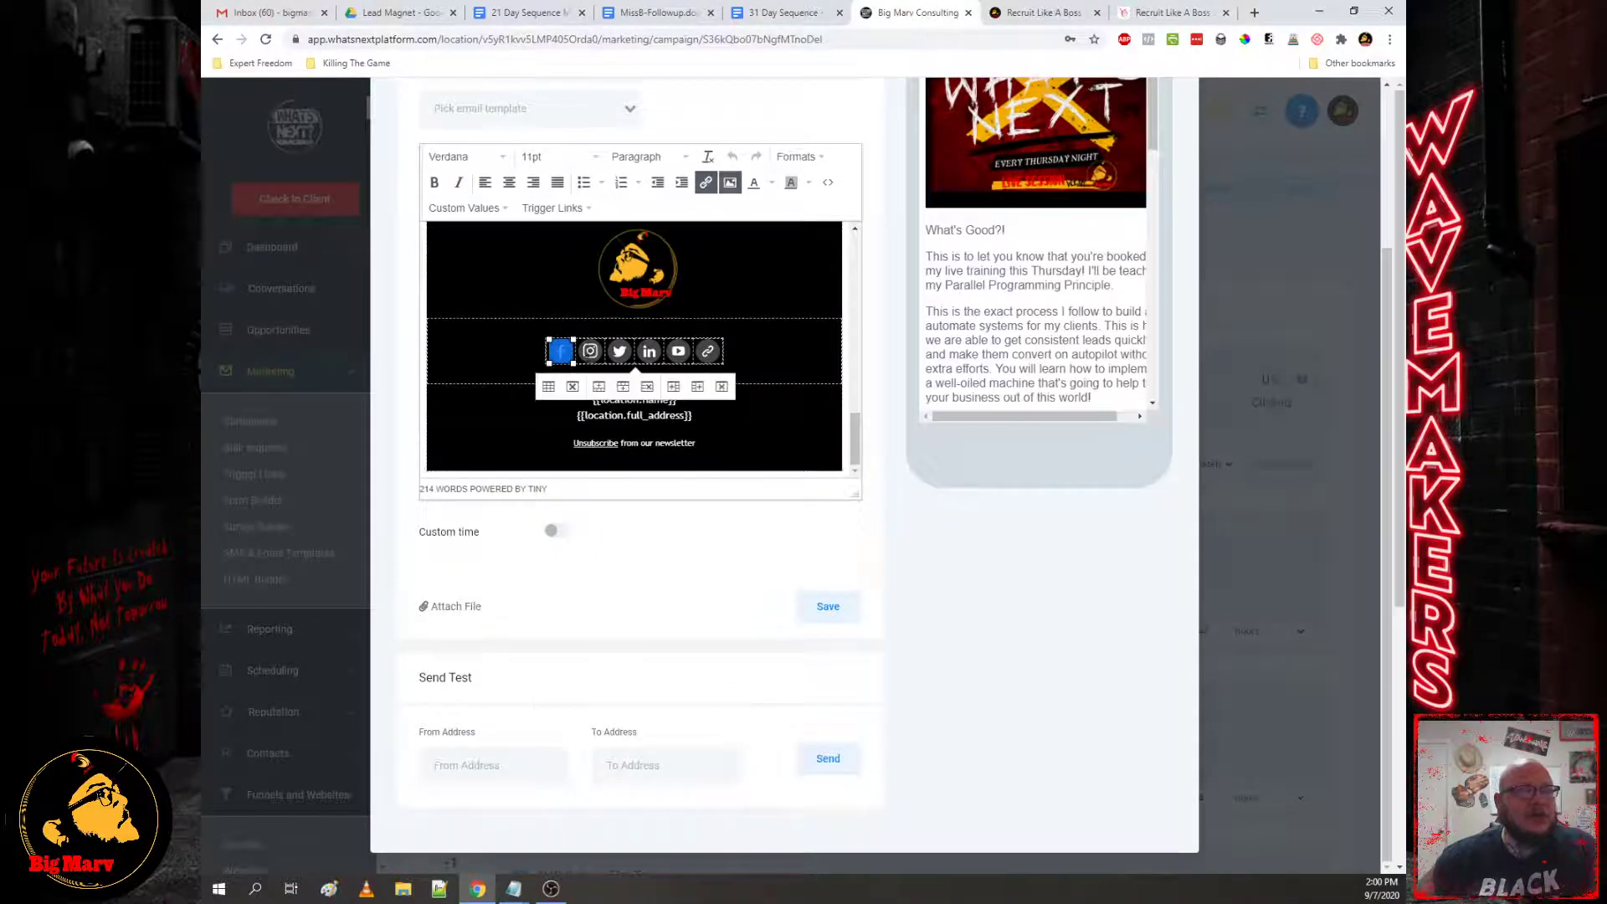
pyautogui.click(591, 353)
pyautogui.click(619, 353)
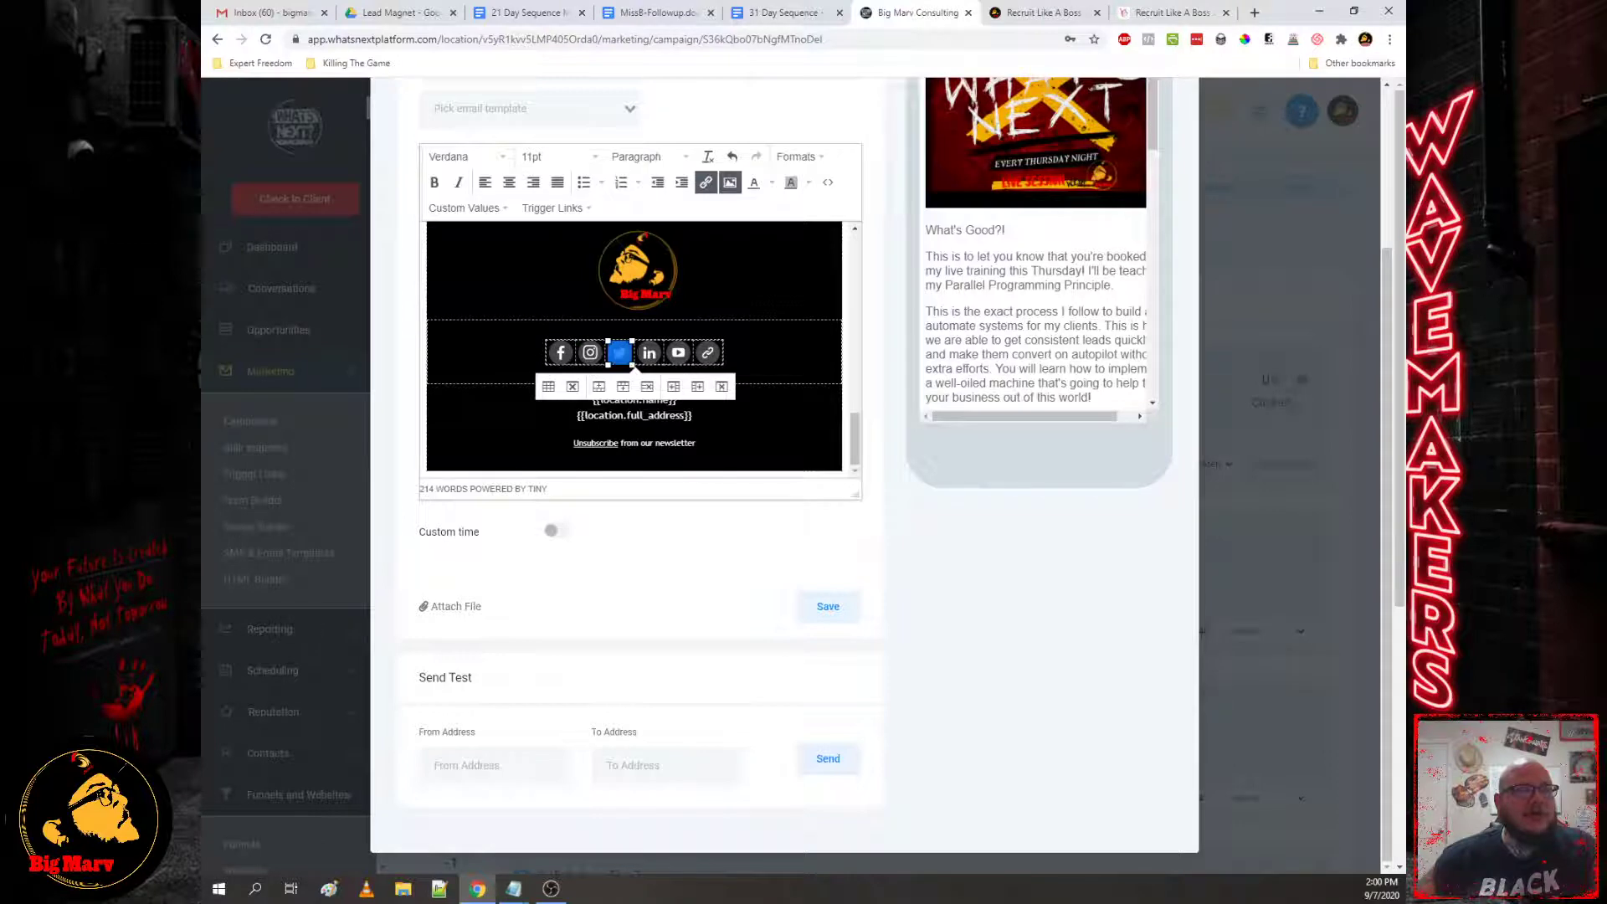
pyautogui.click(649, 353)
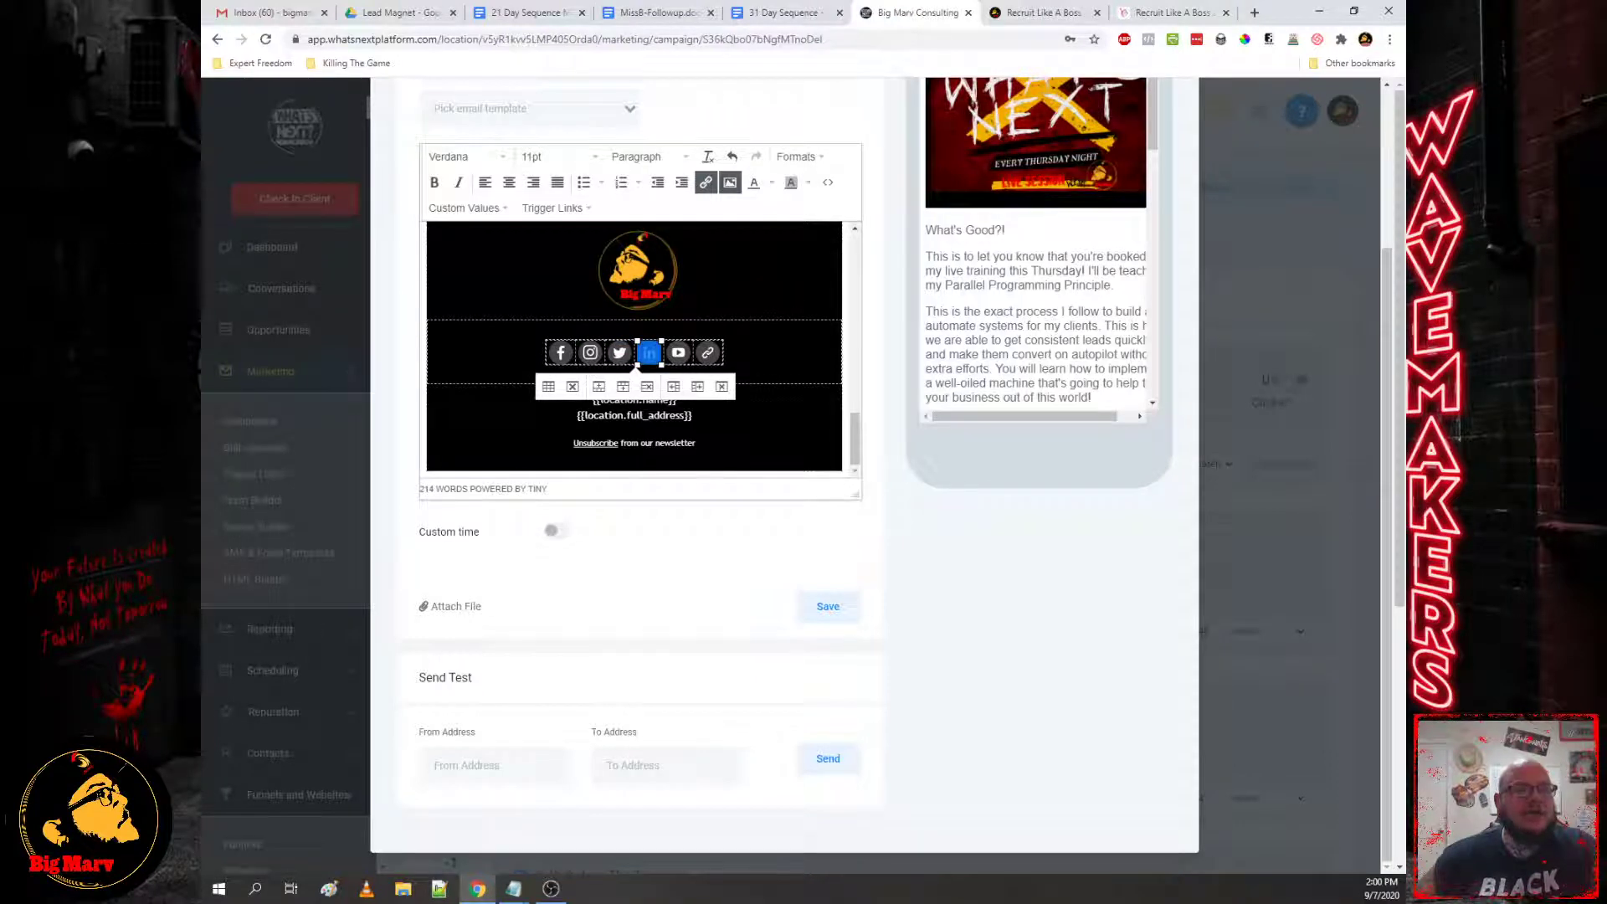
pyautogui.press('Right')
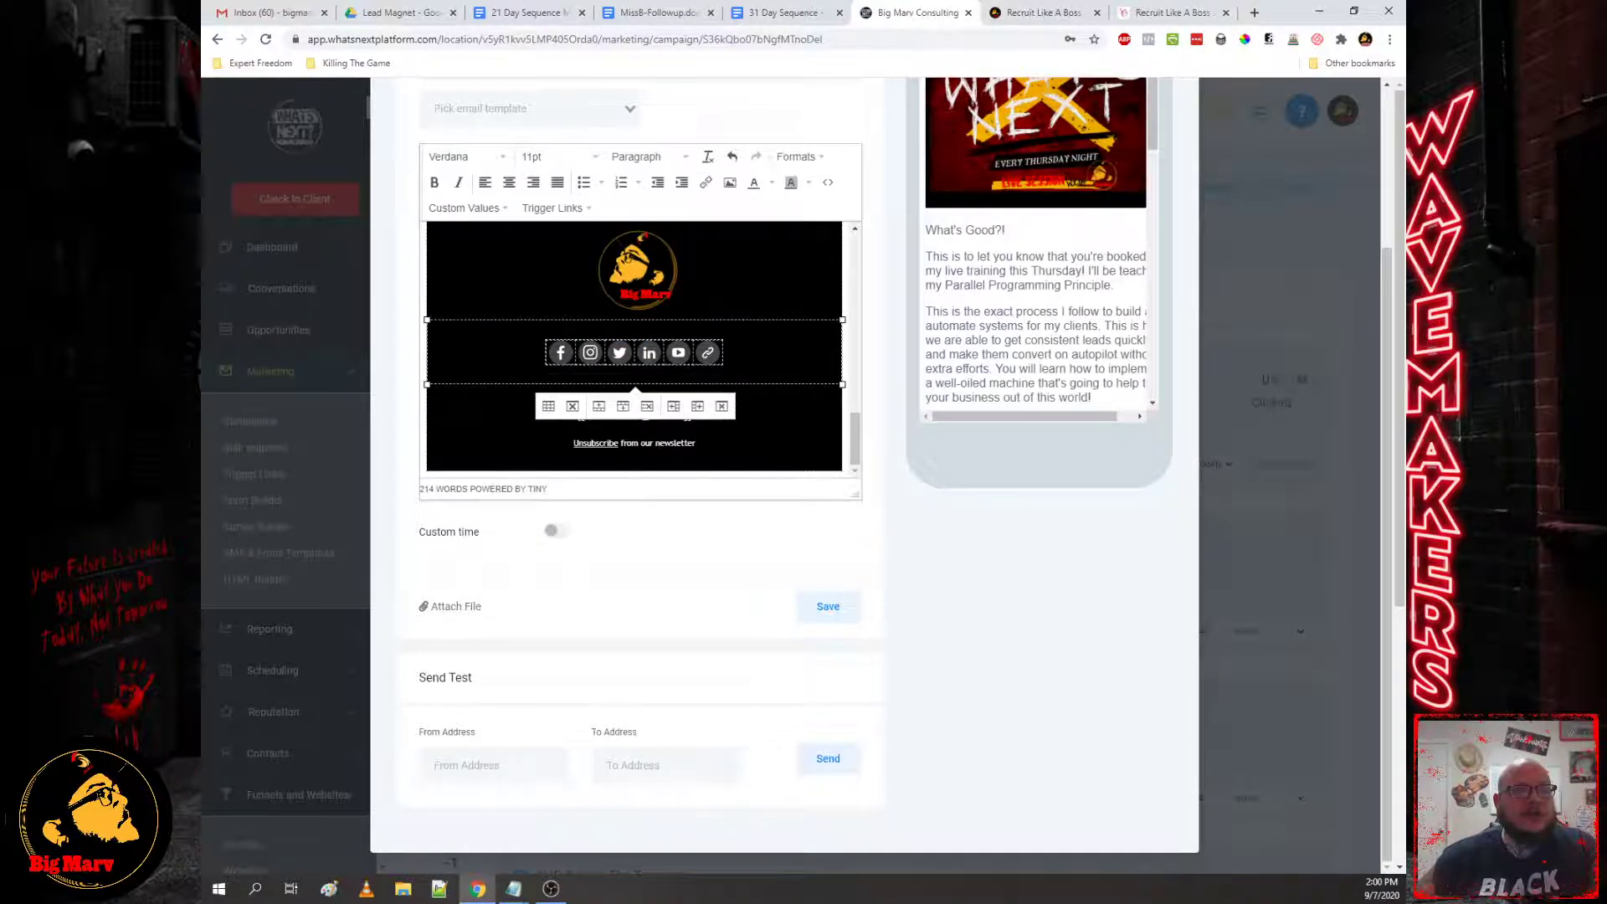
pyautogui.press('Down')
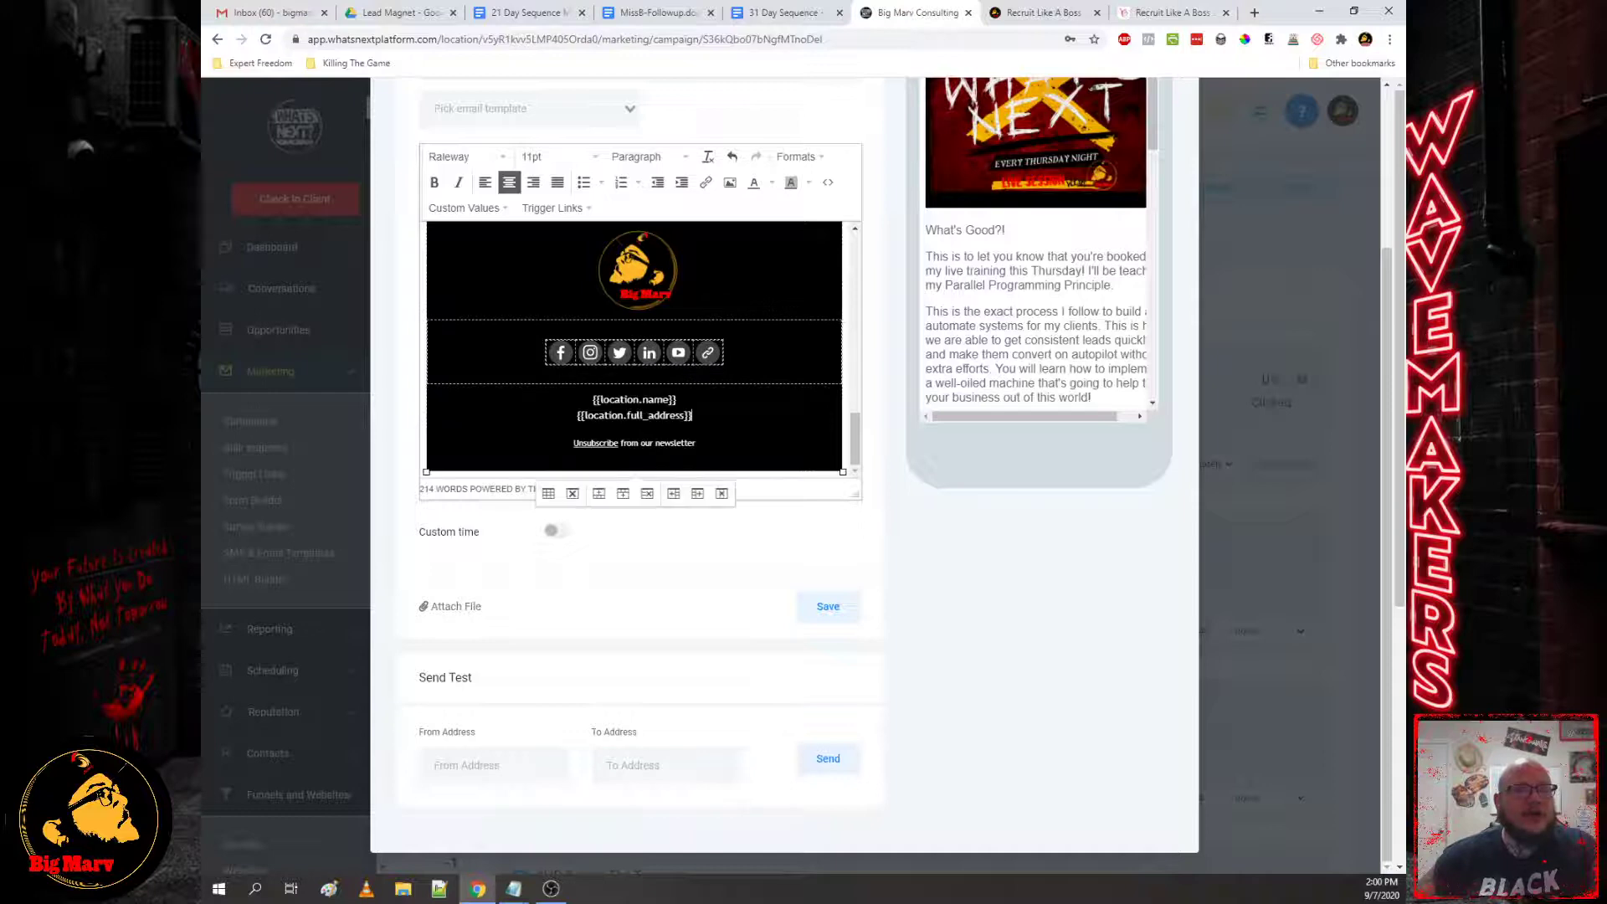
pyautogui.scroll(3, 875, 394)
pyautogui.scroll(10, 634, 552)
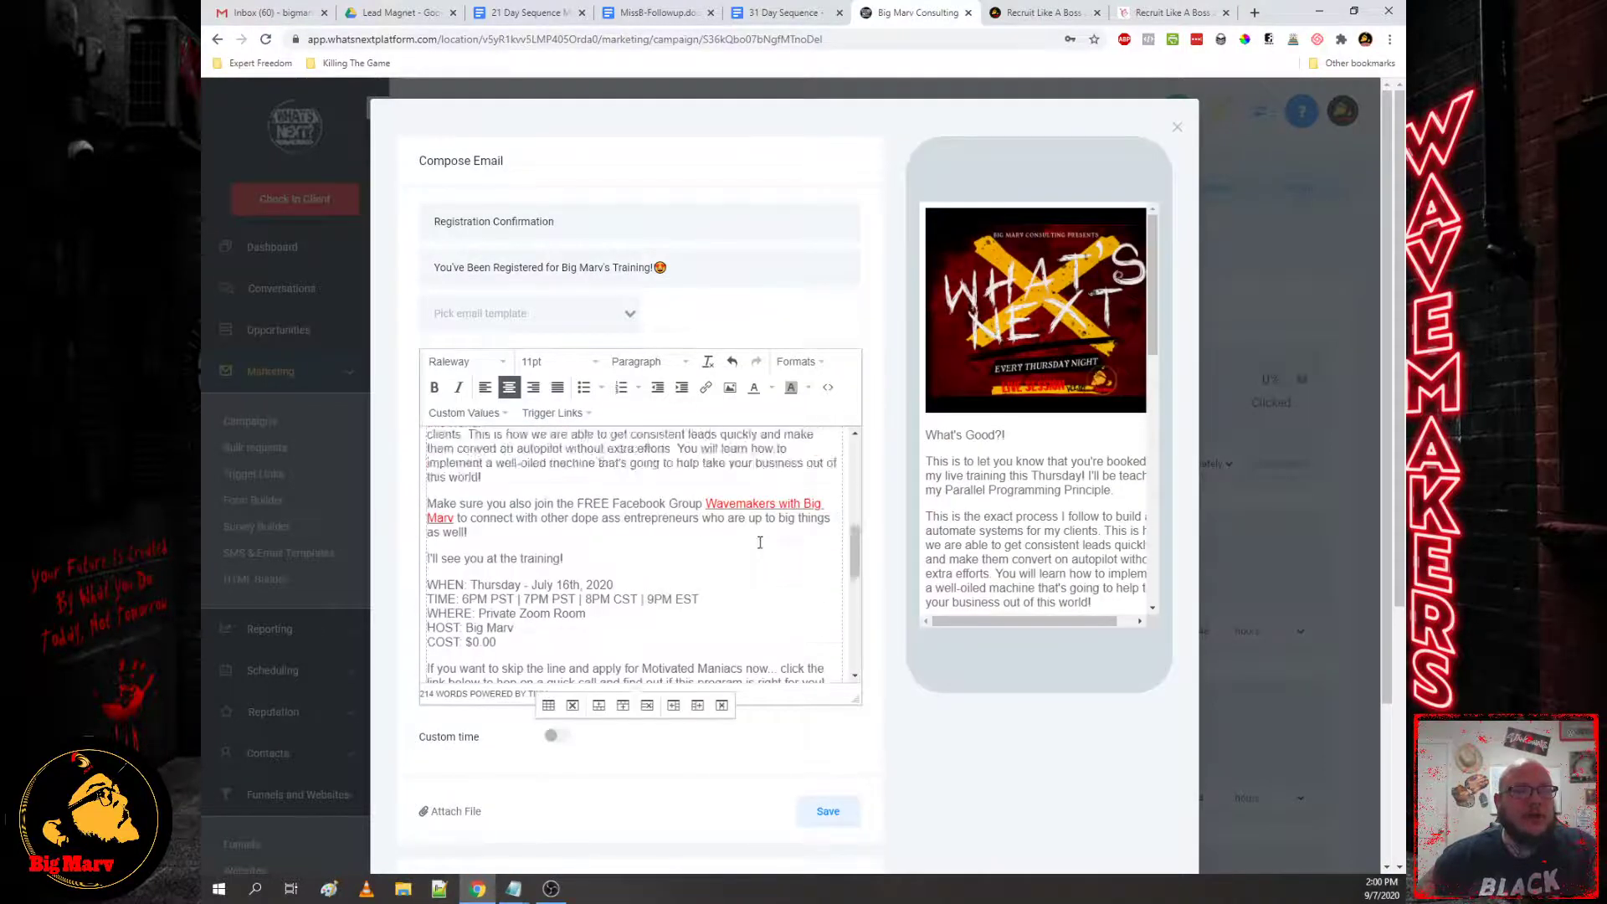
pyautogui.scroll(-8, 778, 530)
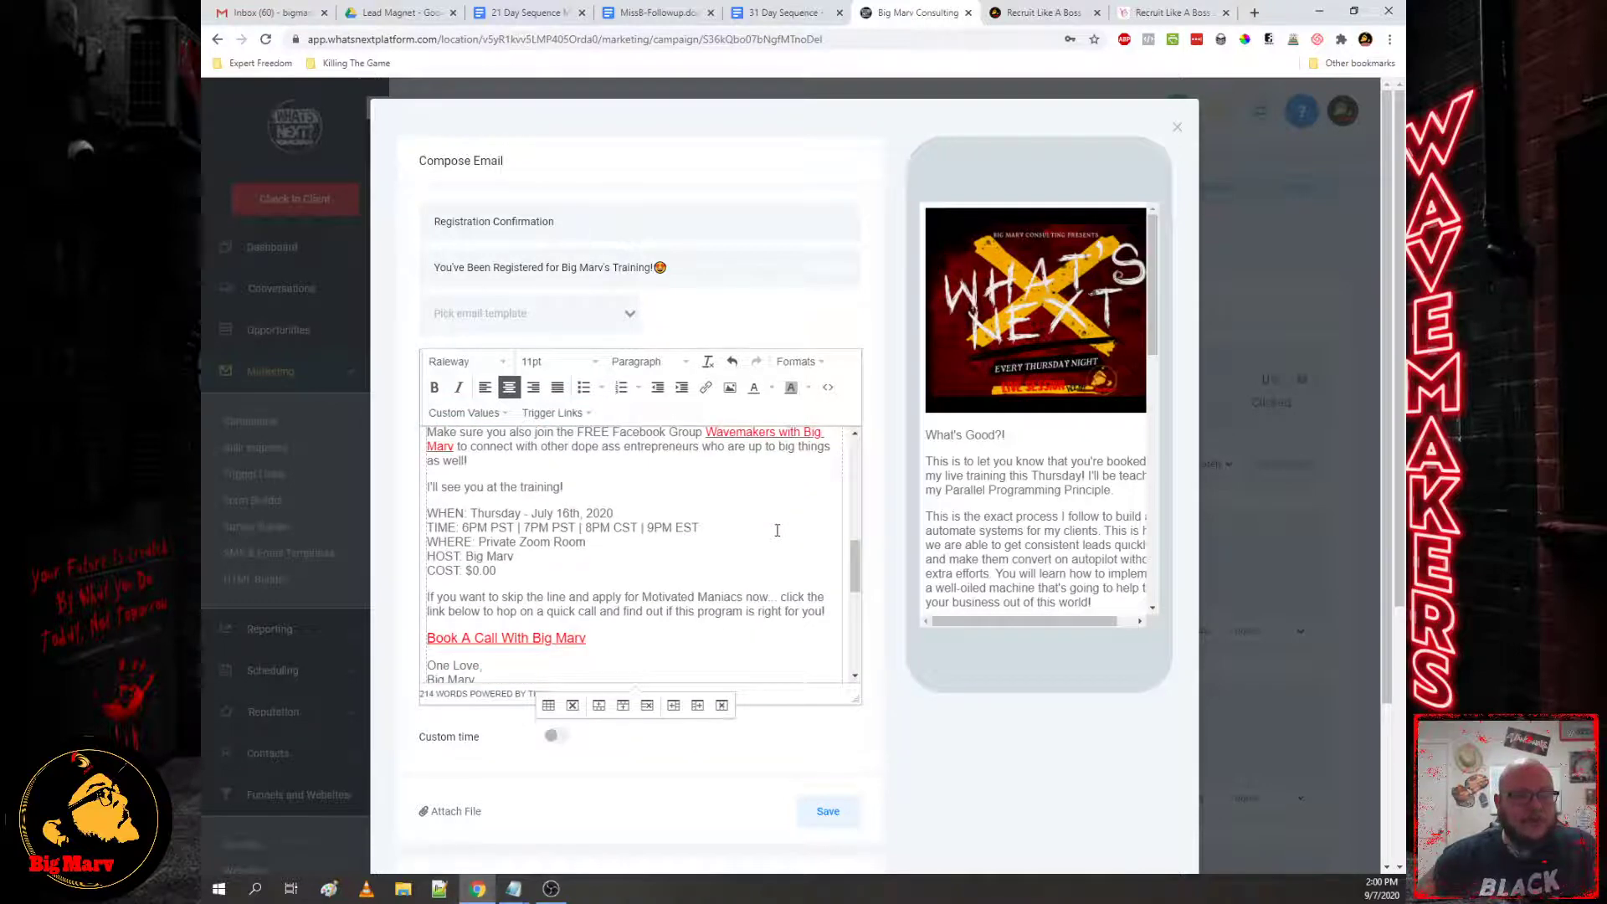
pyautogui.scroll(-5, 777, 530)
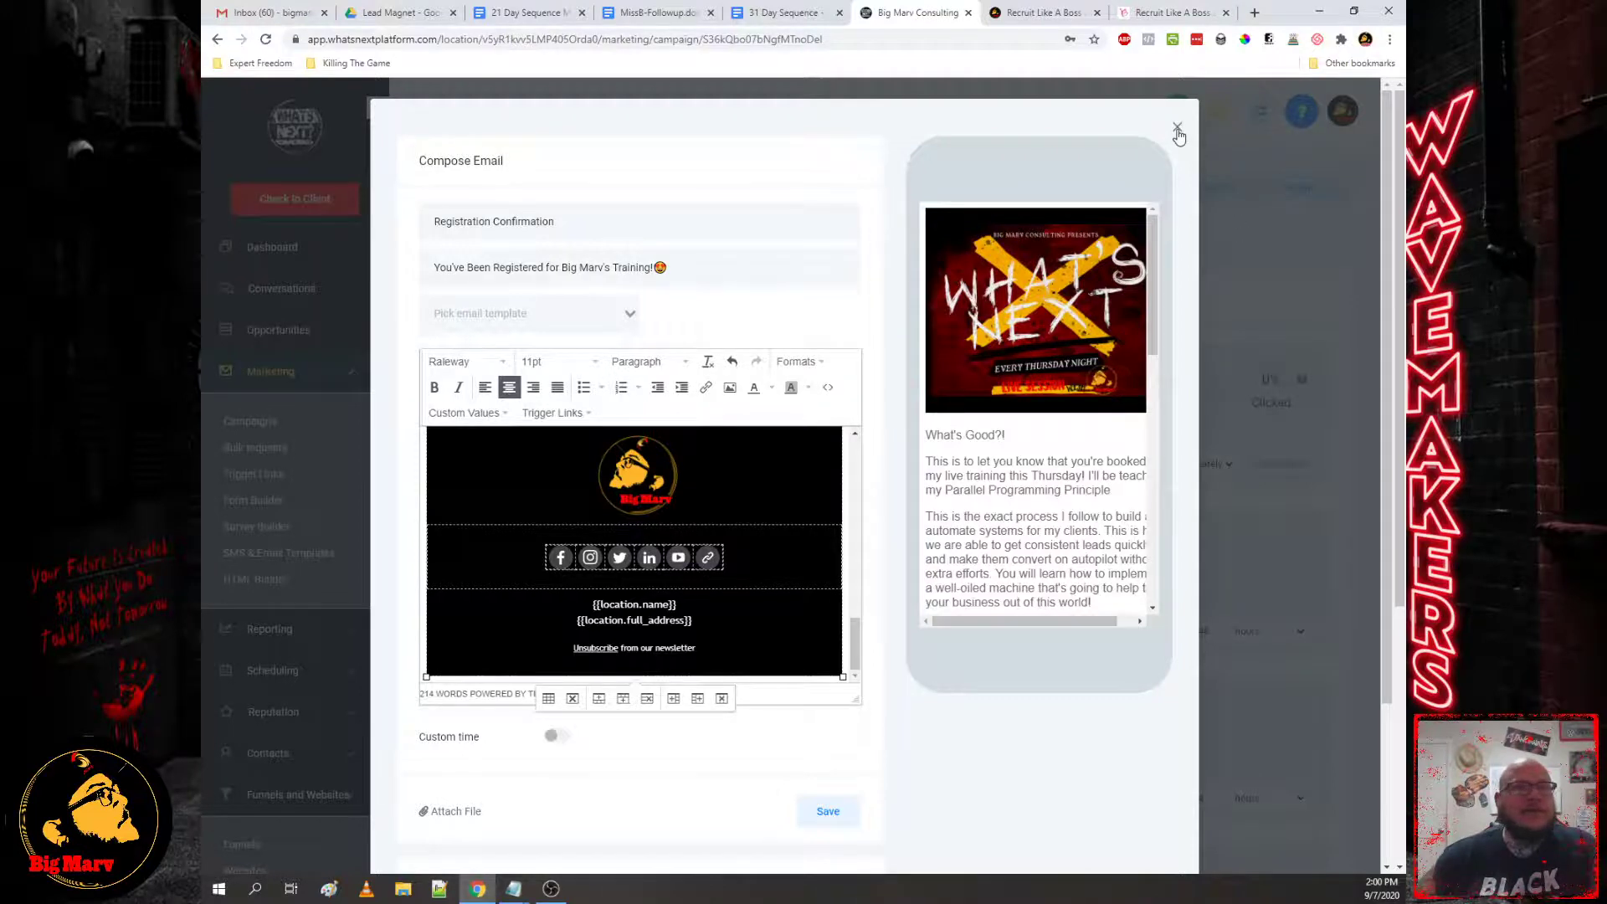
# Step: Close the Compose Email editor and browse the Trigger Links table with each link's URL
pyautogui.click(1178, 130)
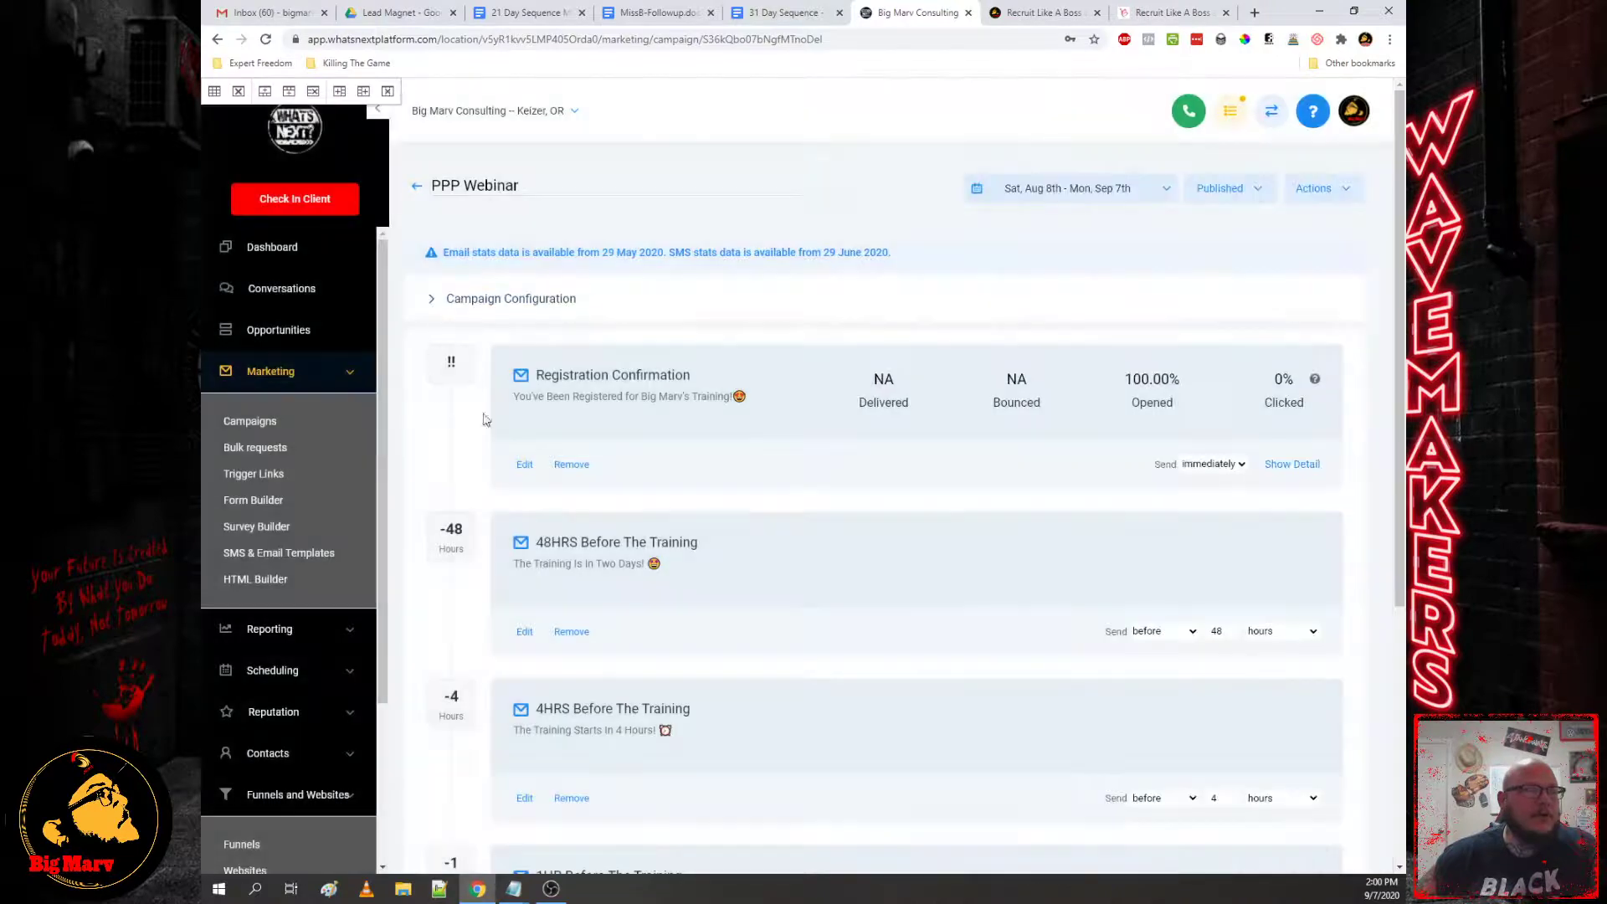
pyautogui.click(249, 475)
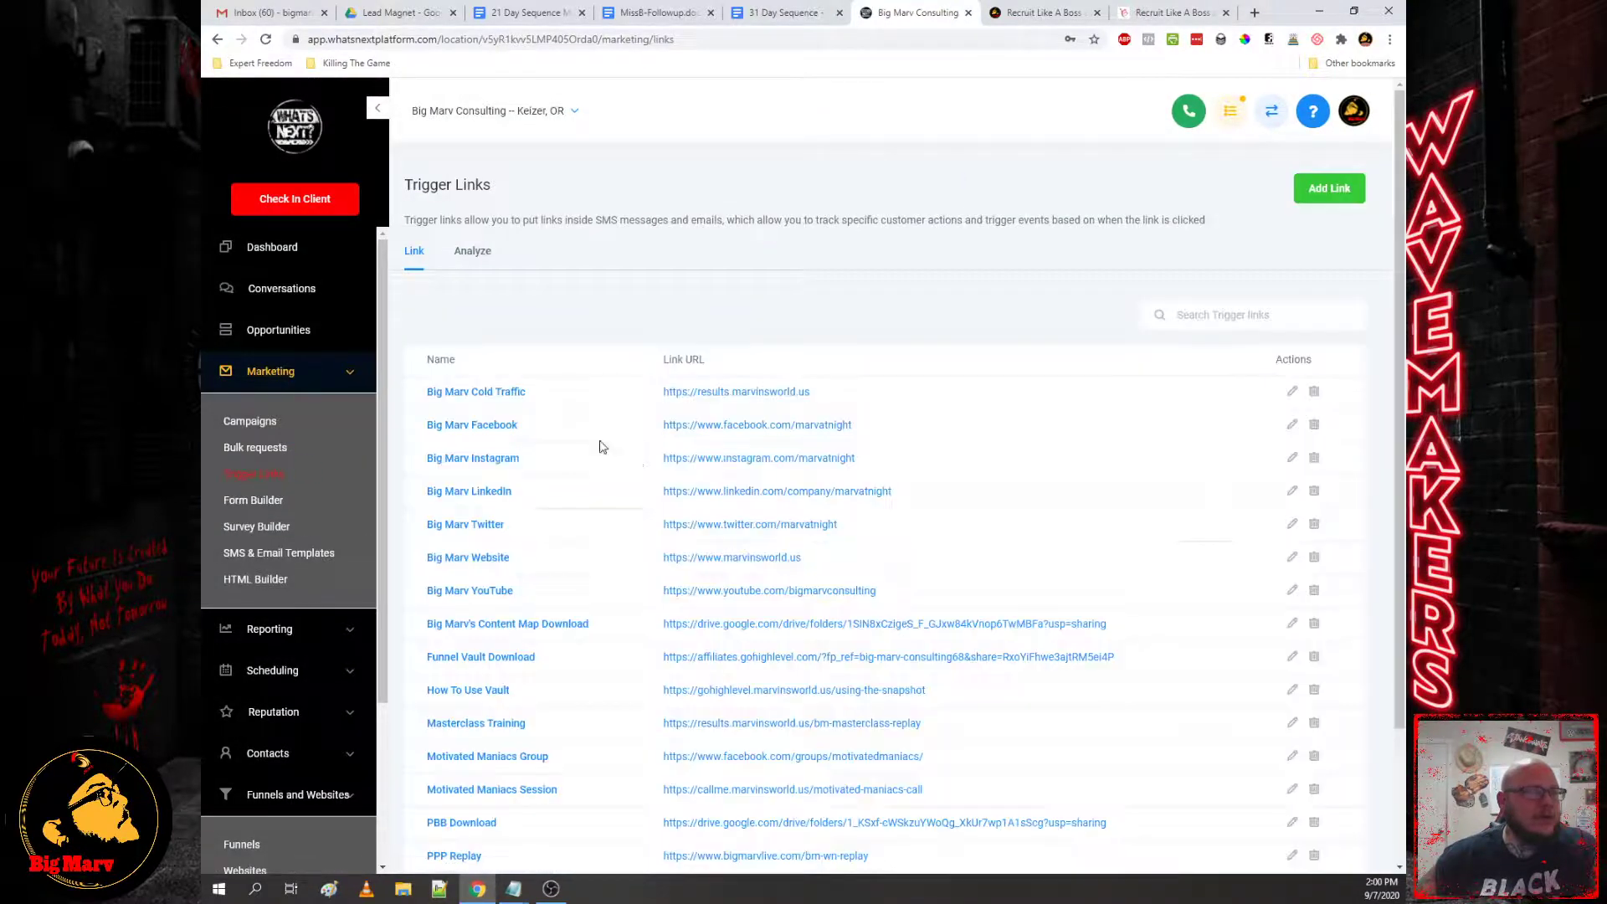
pyautogui.scroll(-2, 409, 511)
pyautogui.scroll(-3, 315, 639)
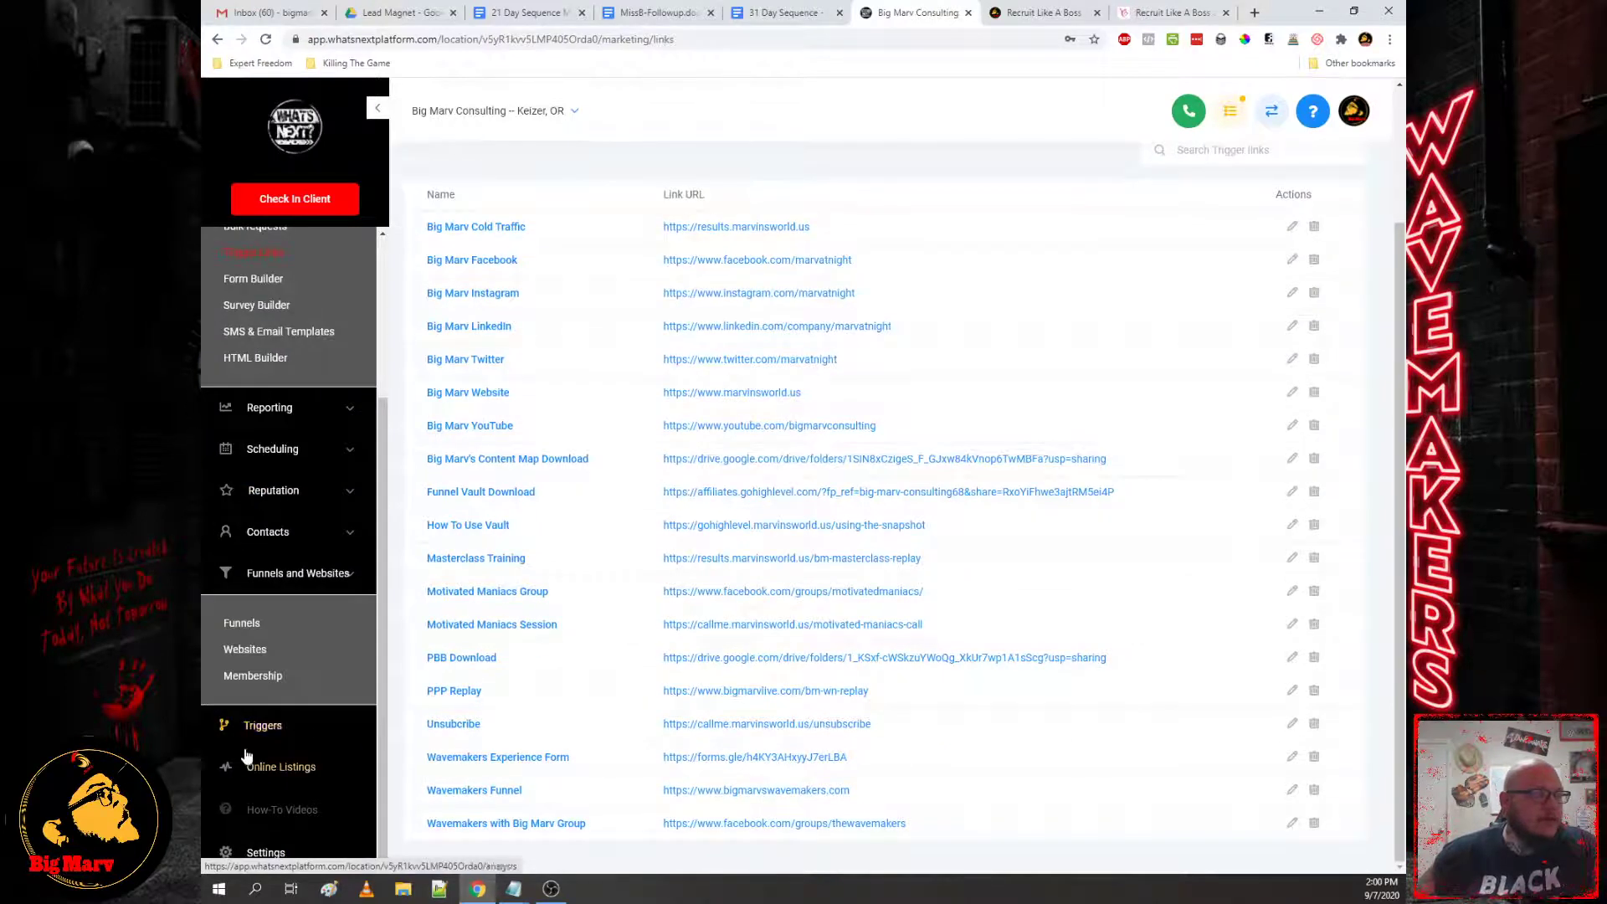
pyautogui.click(253, 676)
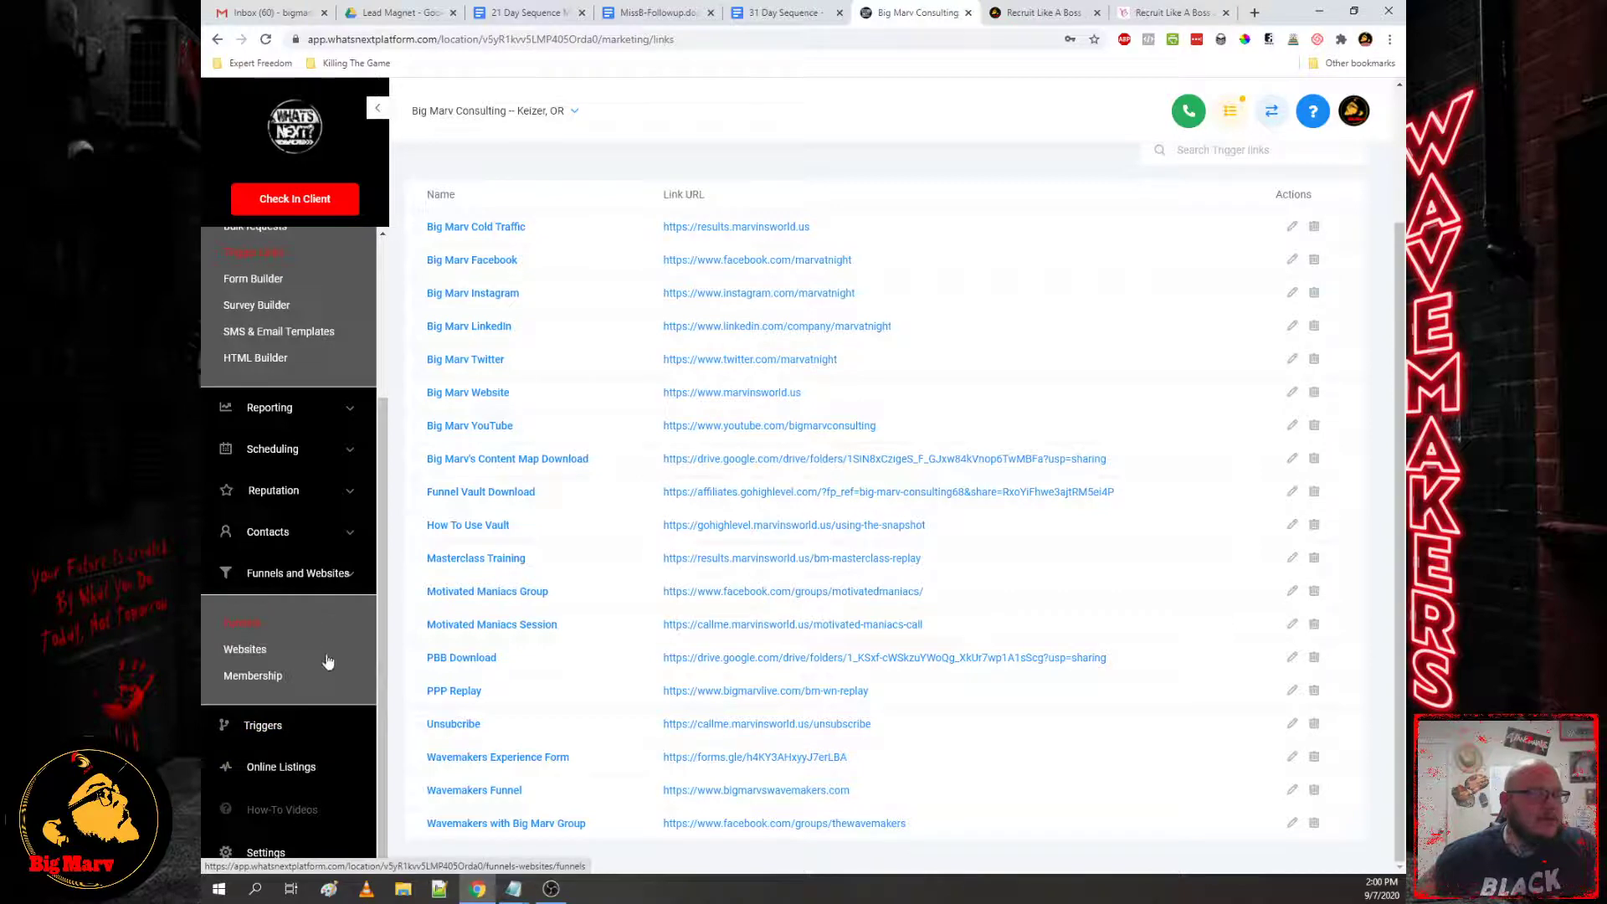
# Step: Review the Untitled Notepad notes ending with the precall survey steps, then show the Funnels list
pyautogui.moveTo(513, 889)
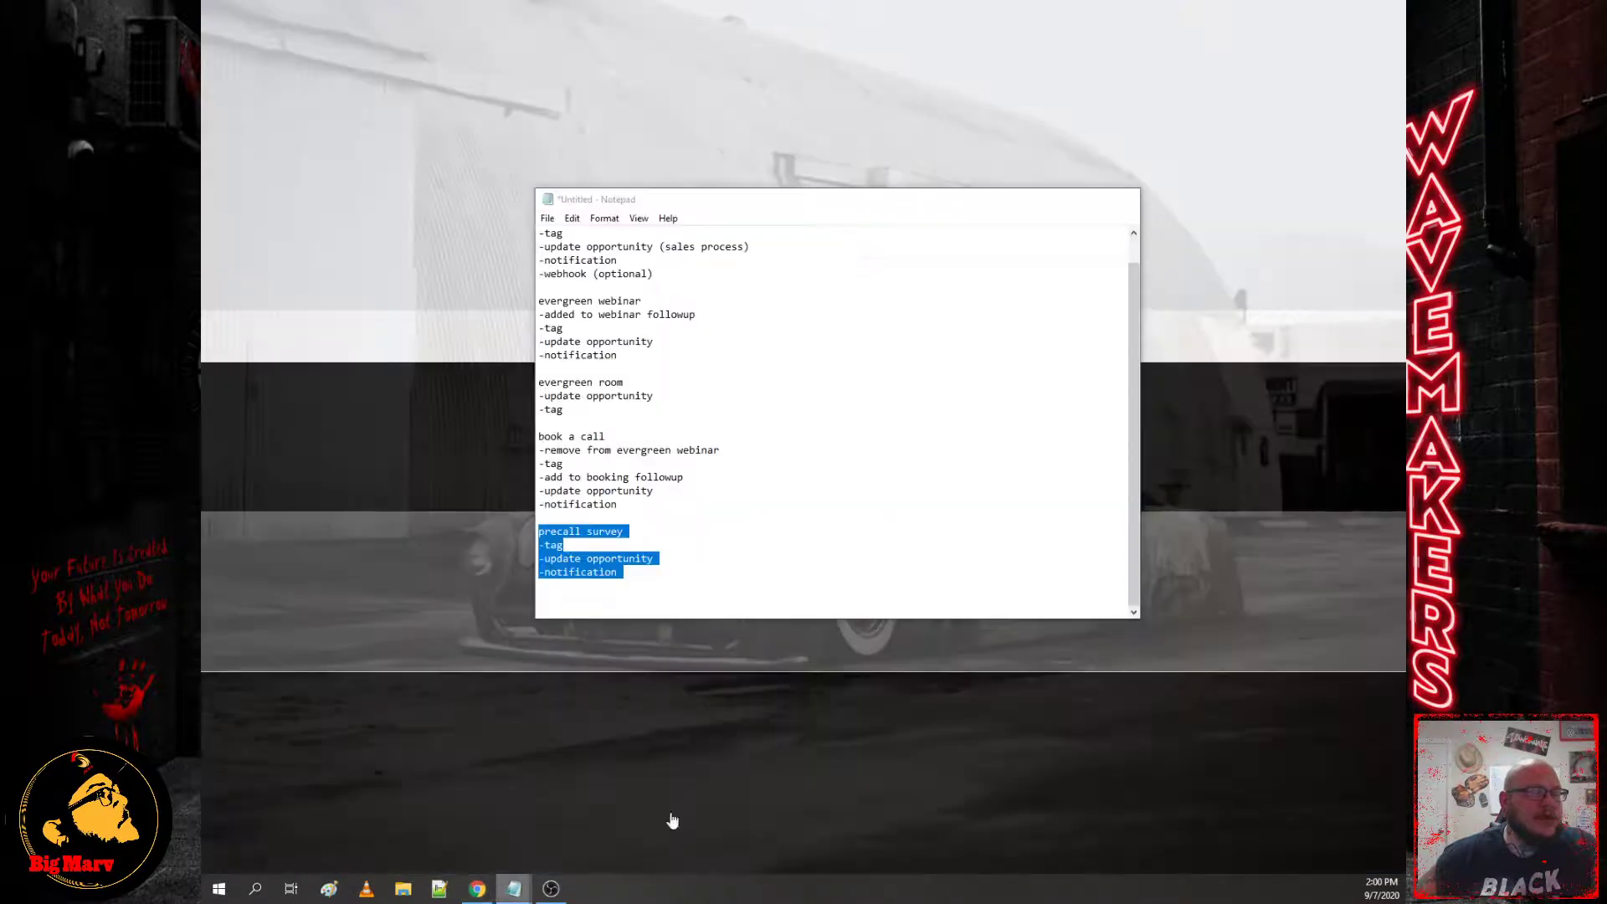
pyautogui.click(671, 818)
pyautogui.scroll(1, 558, 416)
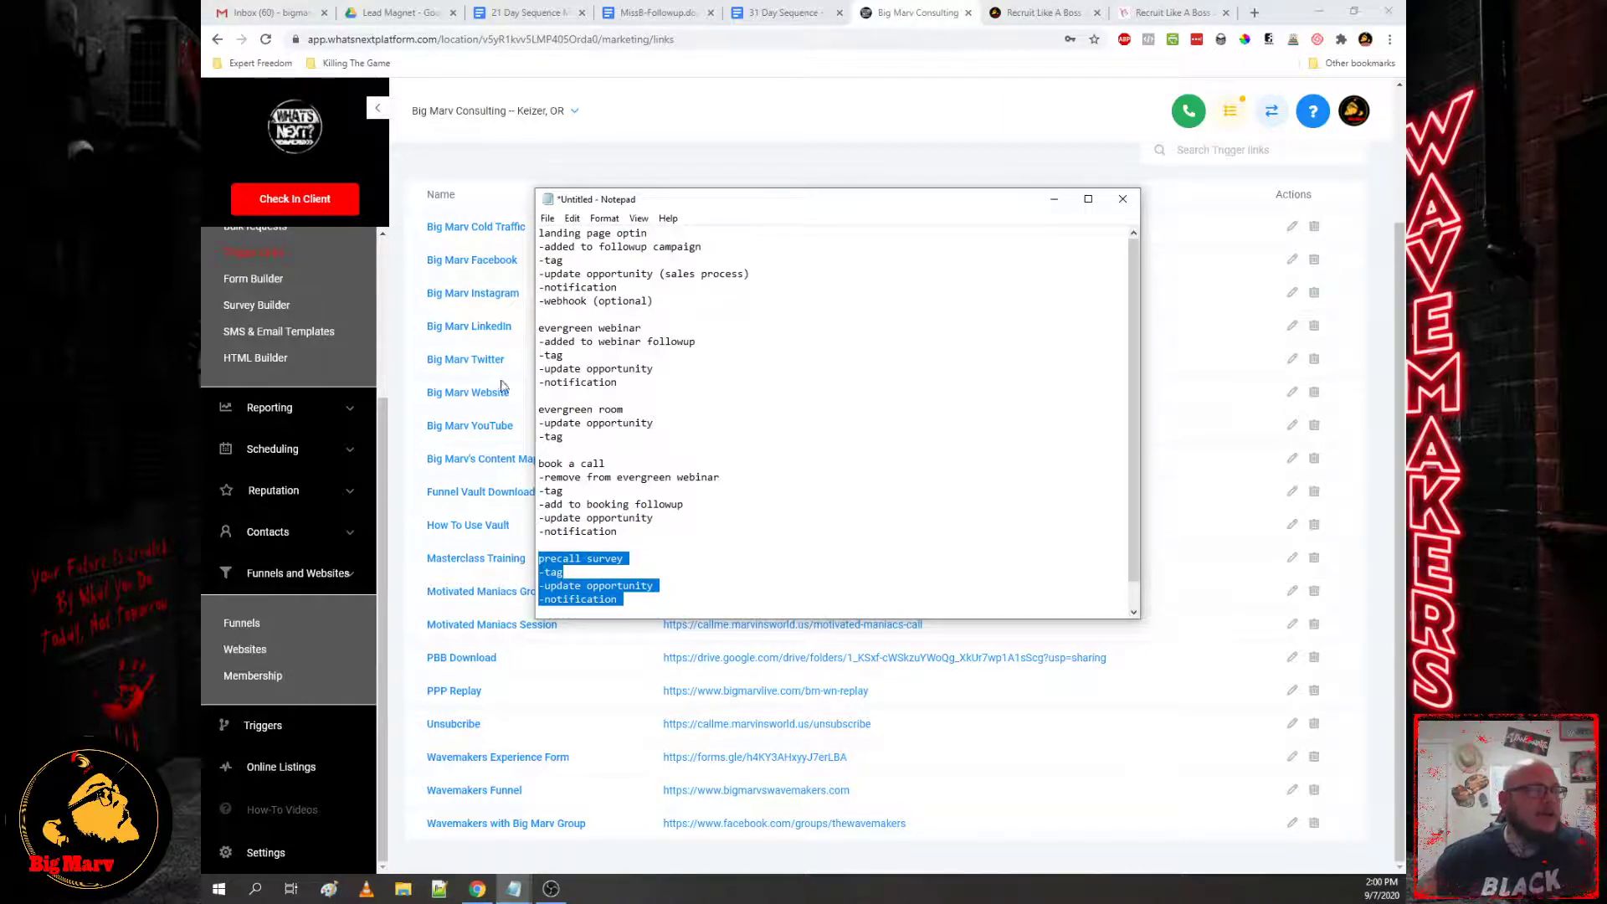
pyautogui.scroll(3, 295, 378)
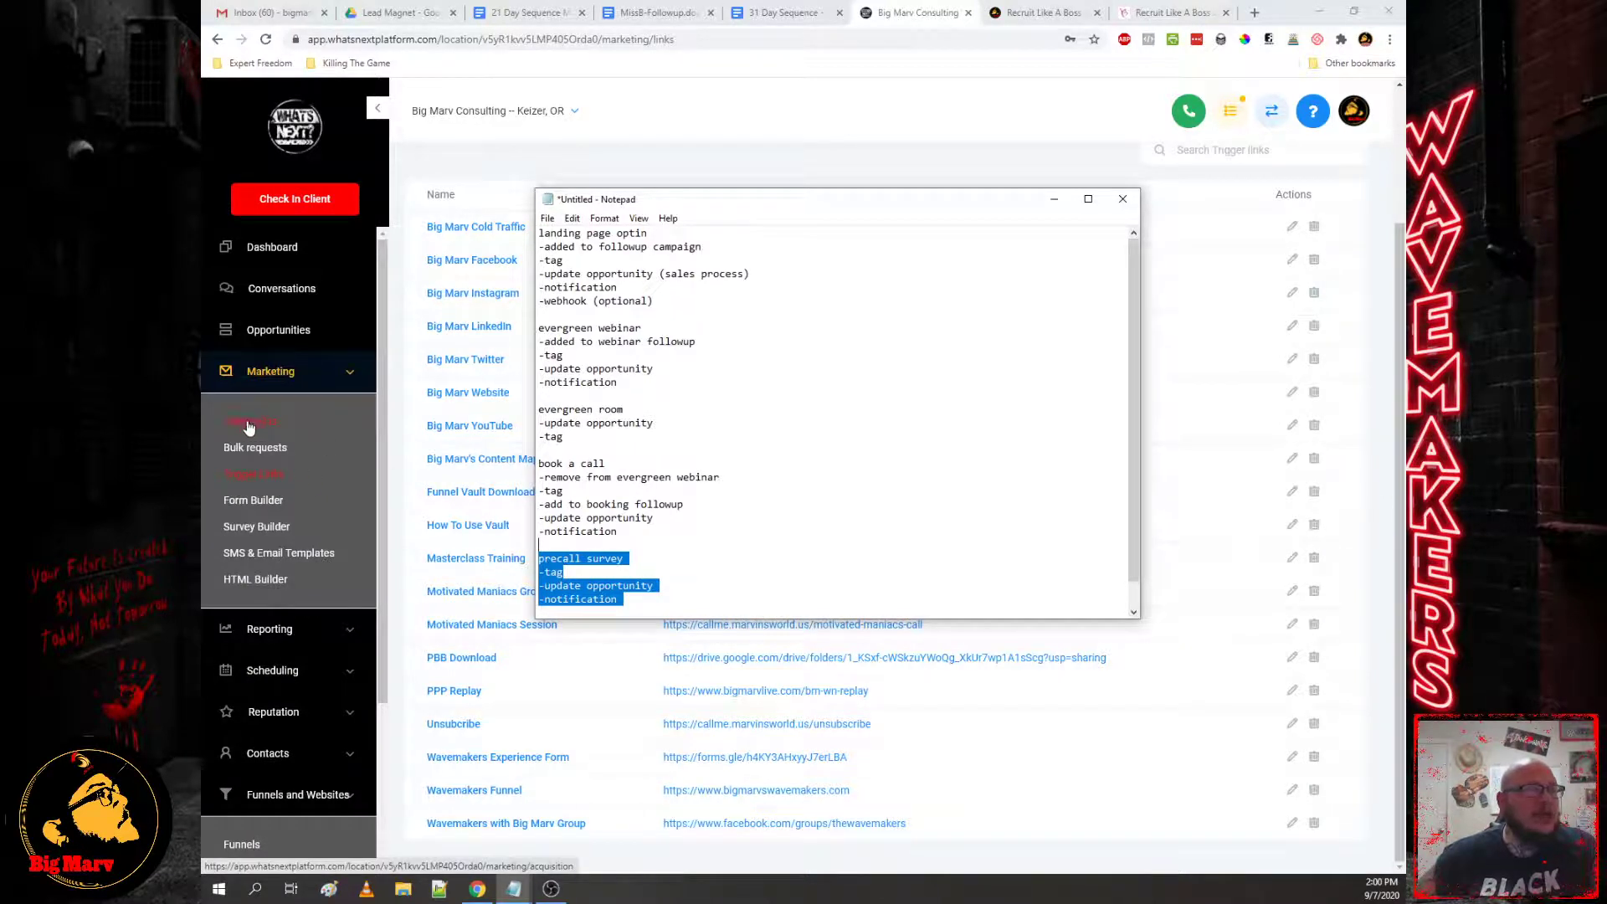
pyautogui.scroll(-3, 293, 469)
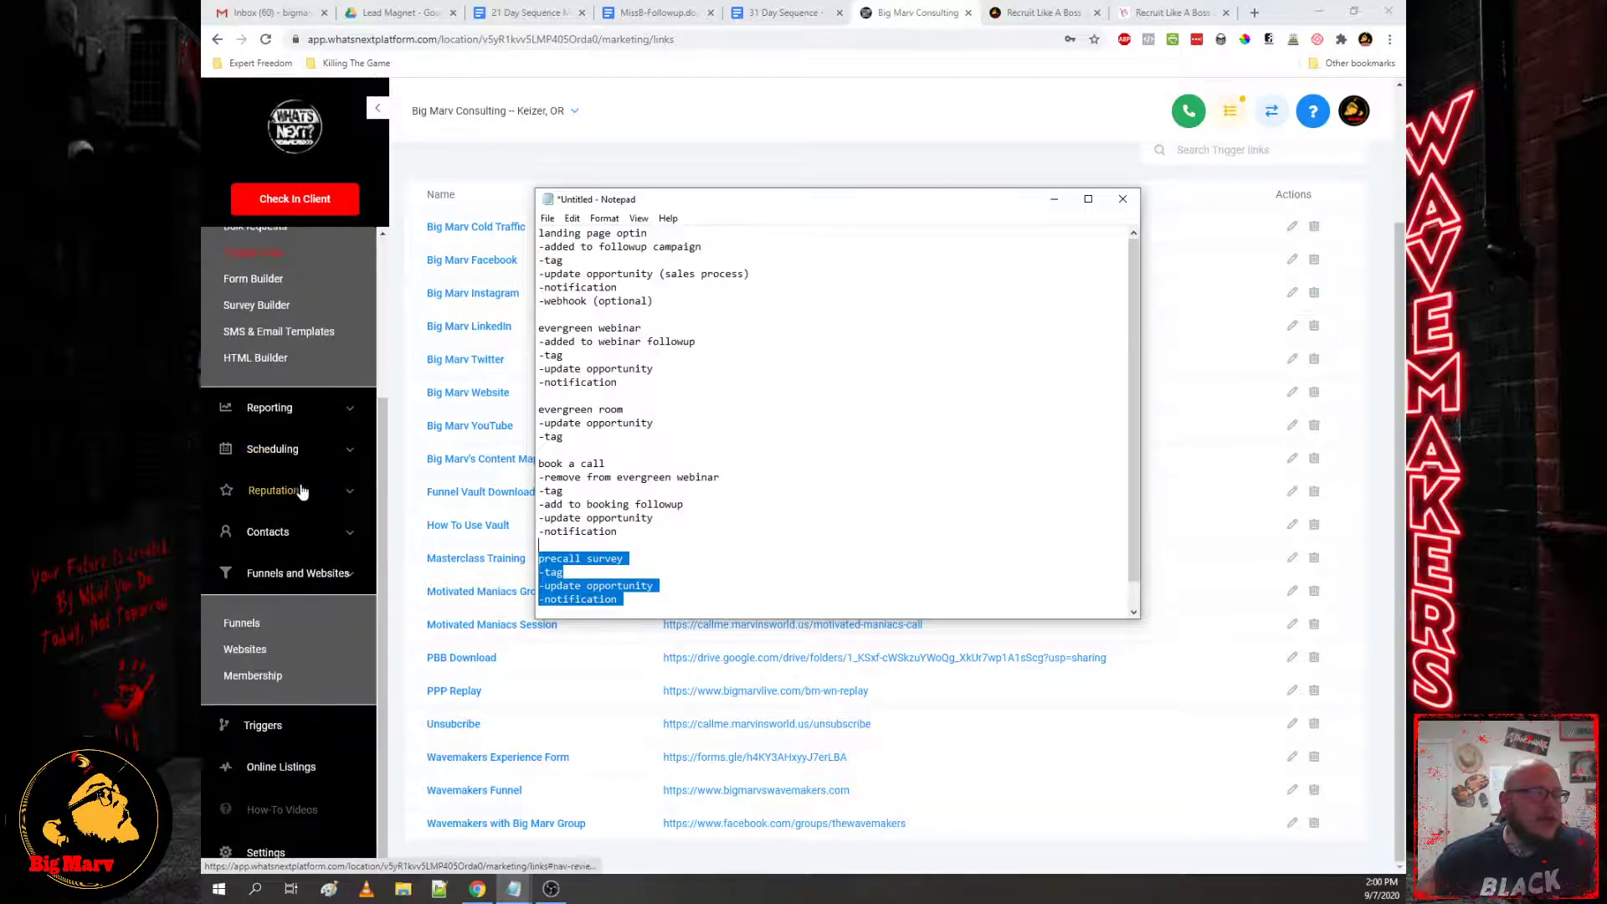
pyautogui.click(251, 627)
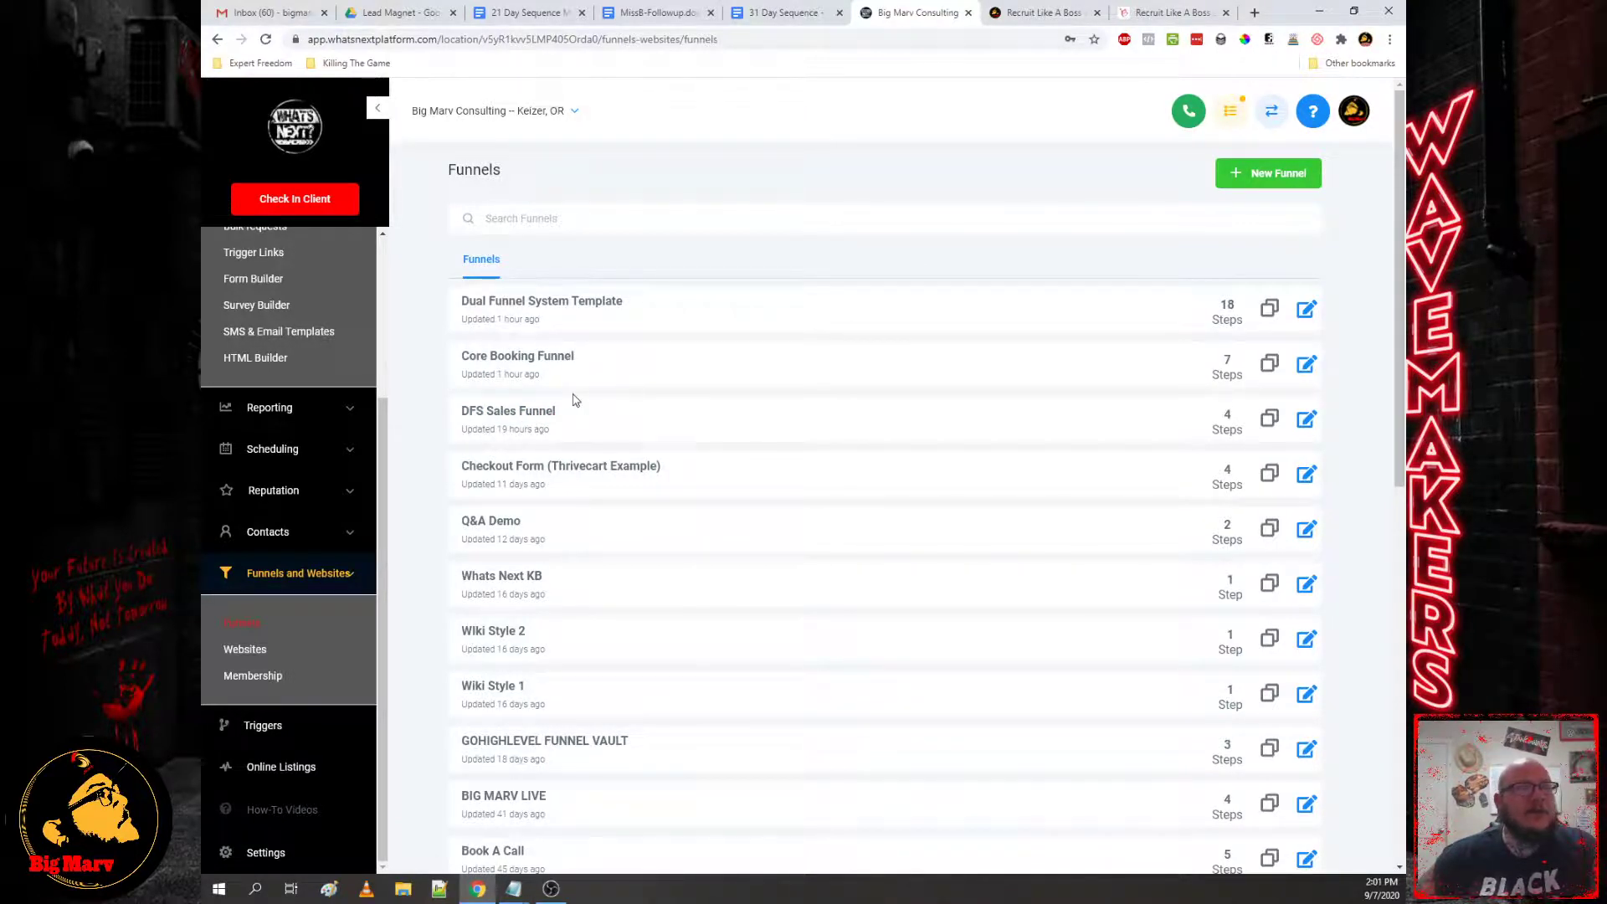
pyautogui.click(534, 366)
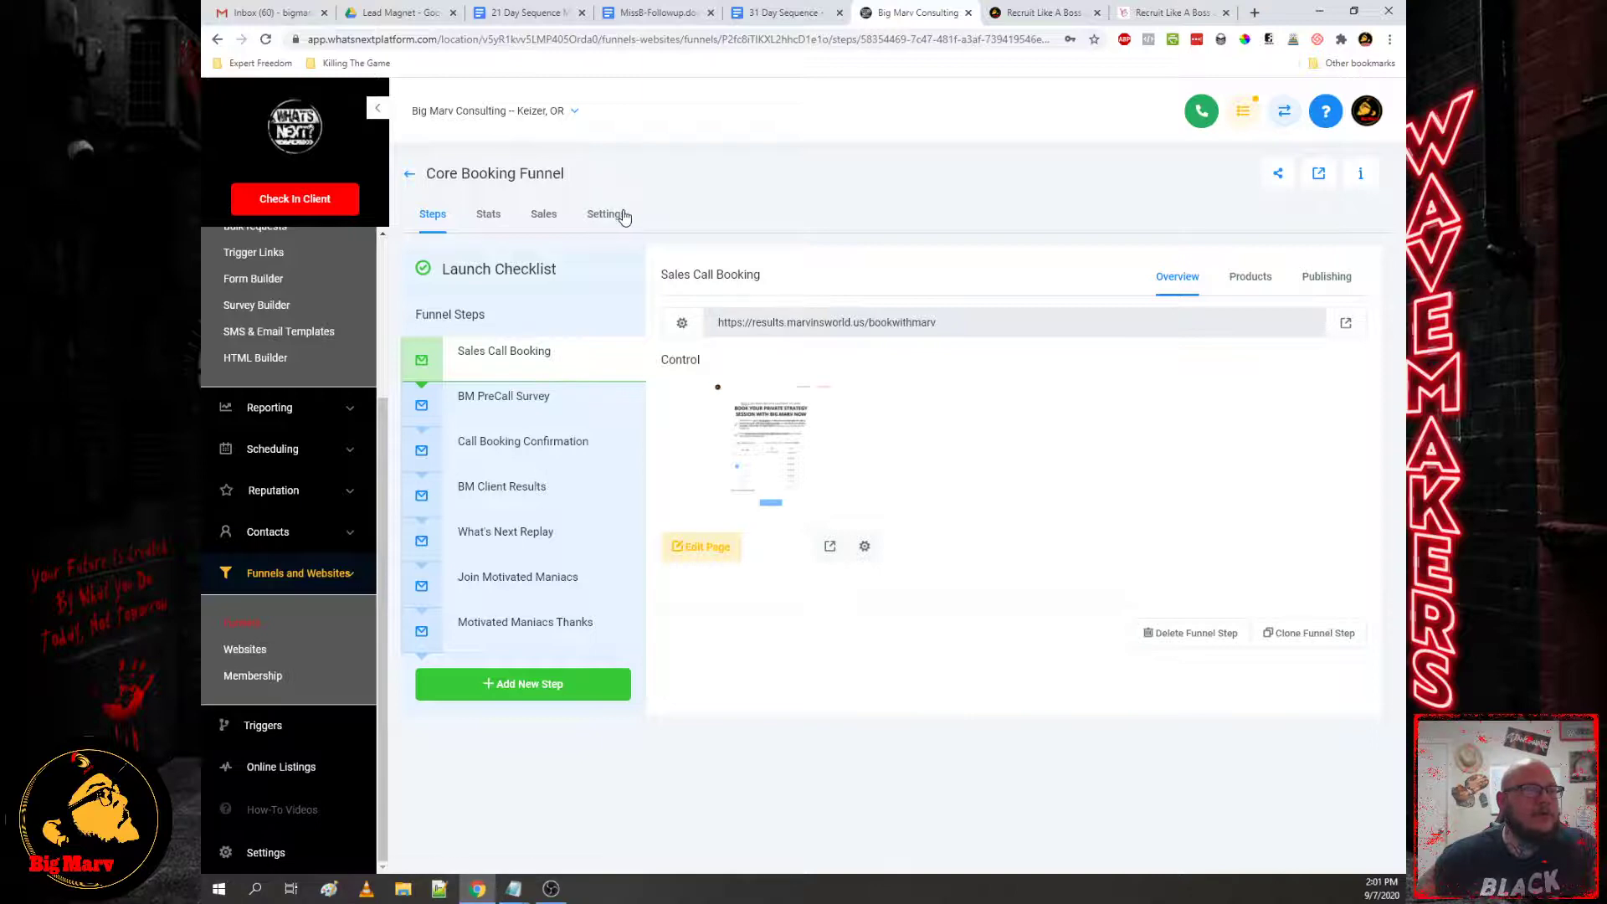
pyautogui.click(623, 218)
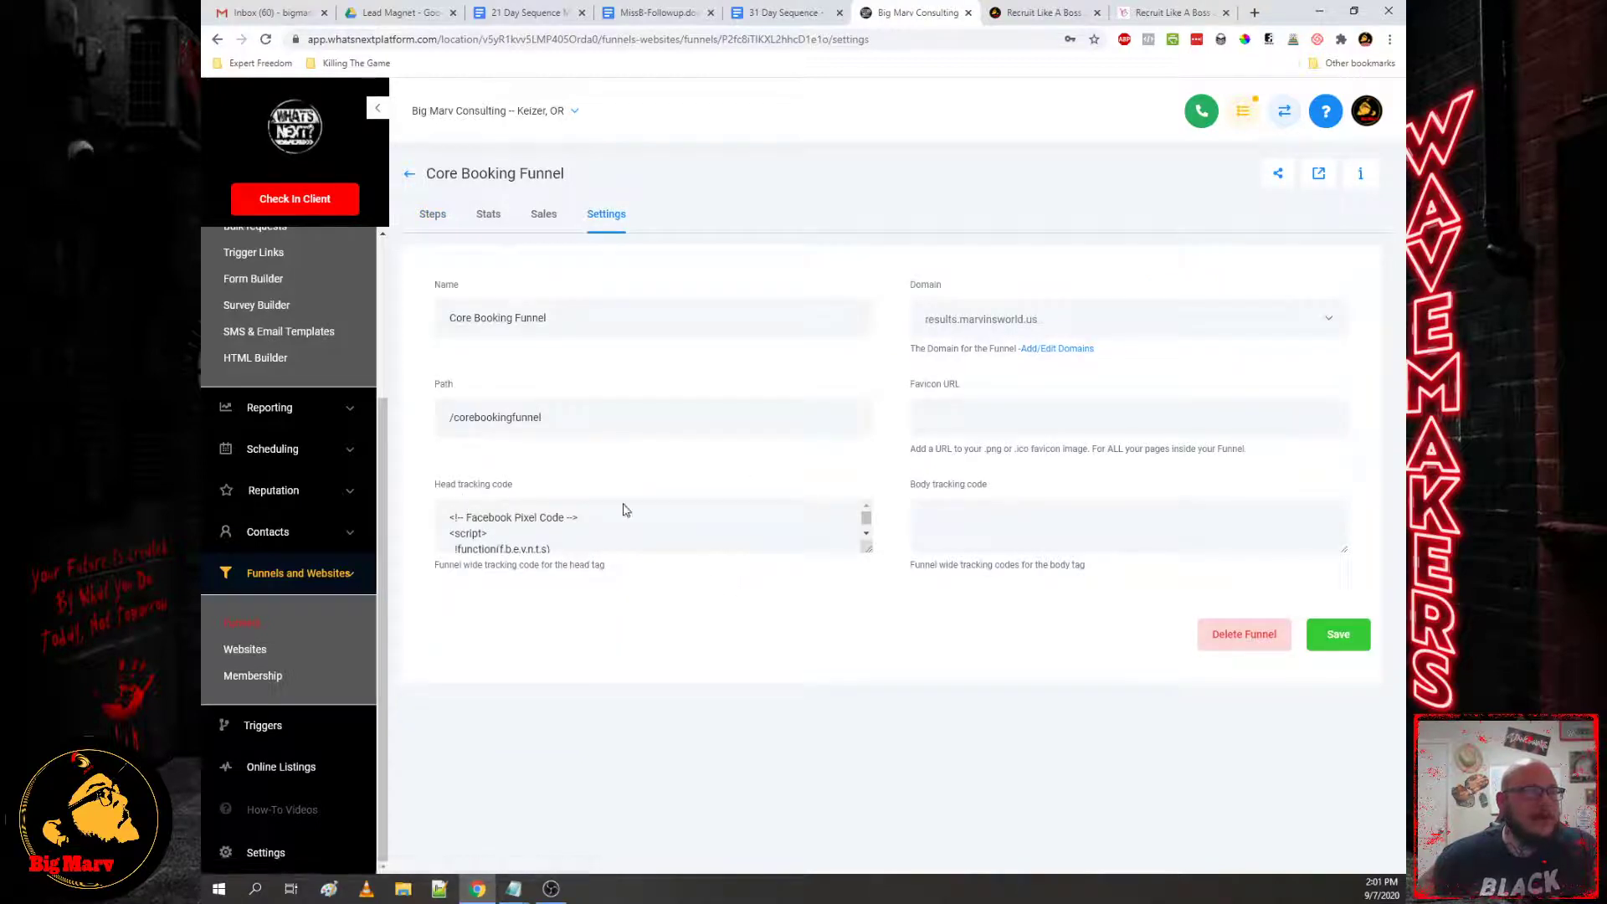
pyautogui.moveTo(869, 548); pyautogui.dragTo(846, 787)
pyautogui.scroll(-2, 730, 642)
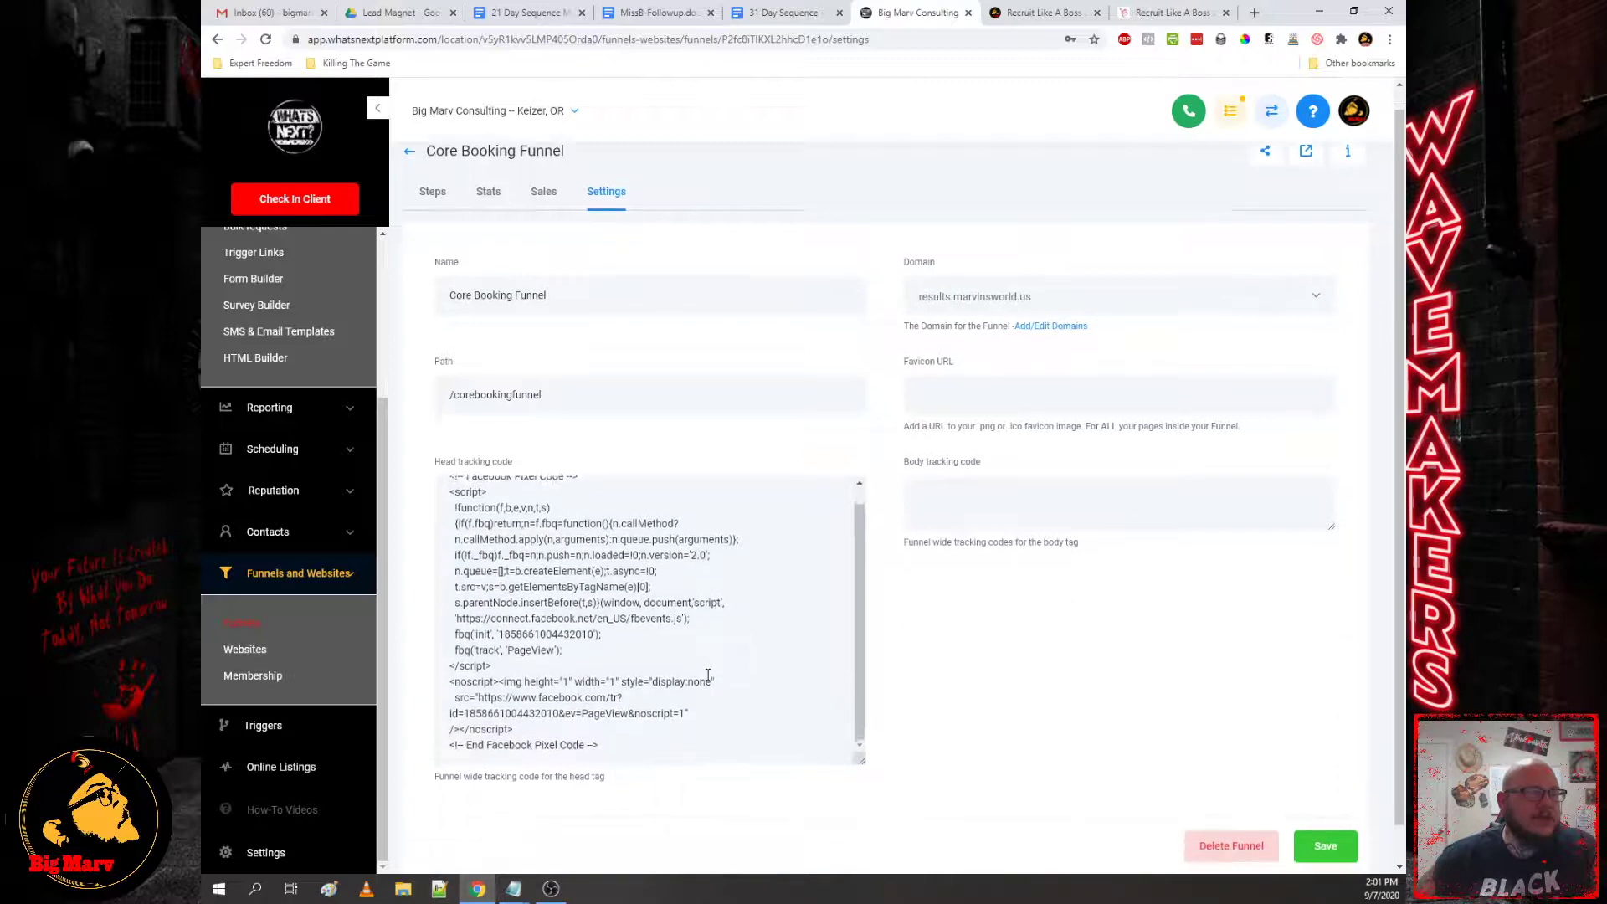
pyautogui.scroll(1, 707, 548)
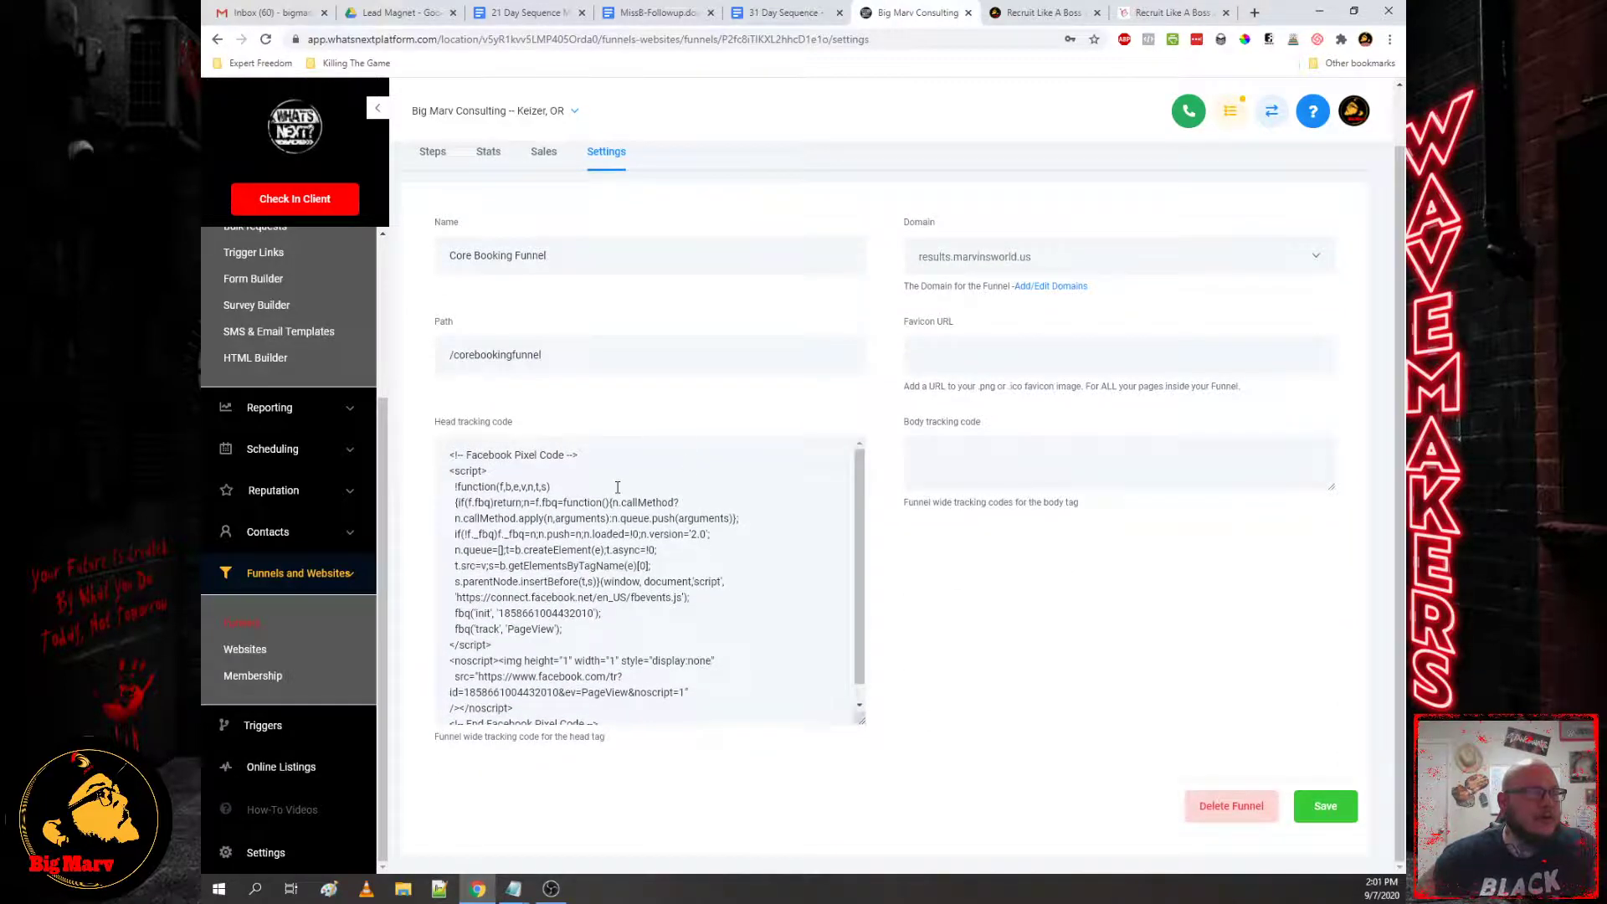
pyautogui.scroll(2, 535, 243)
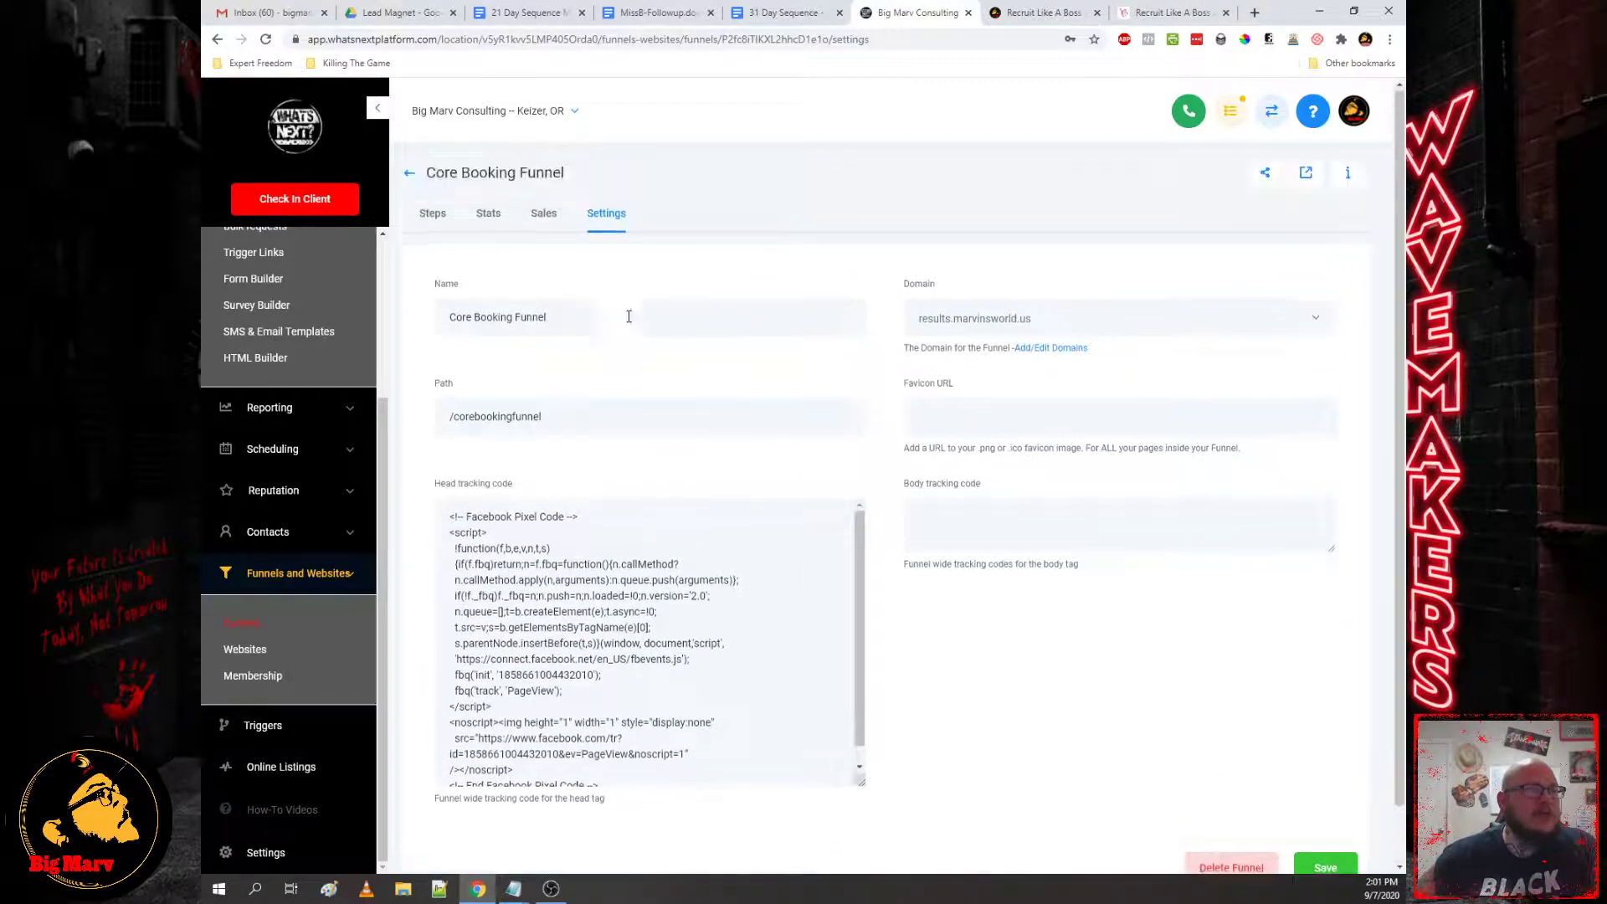
pyautogui.click(427, 216)
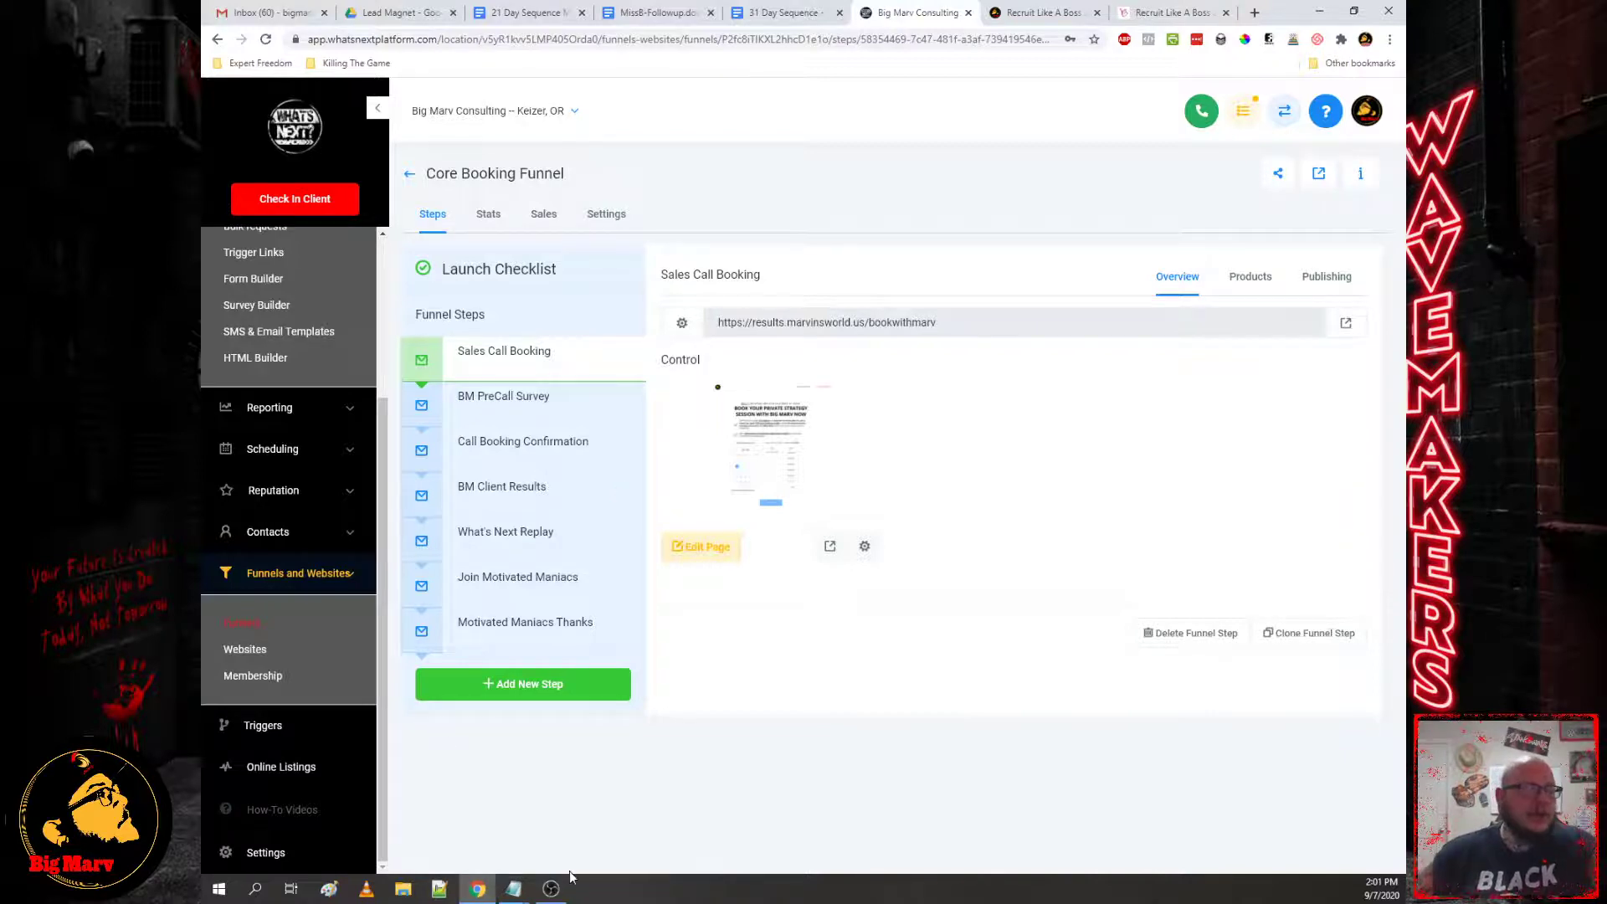
# Step: Search for 'fb pixel event specifications' in a new Chrome tab
pyautogui.click(1256, 14)
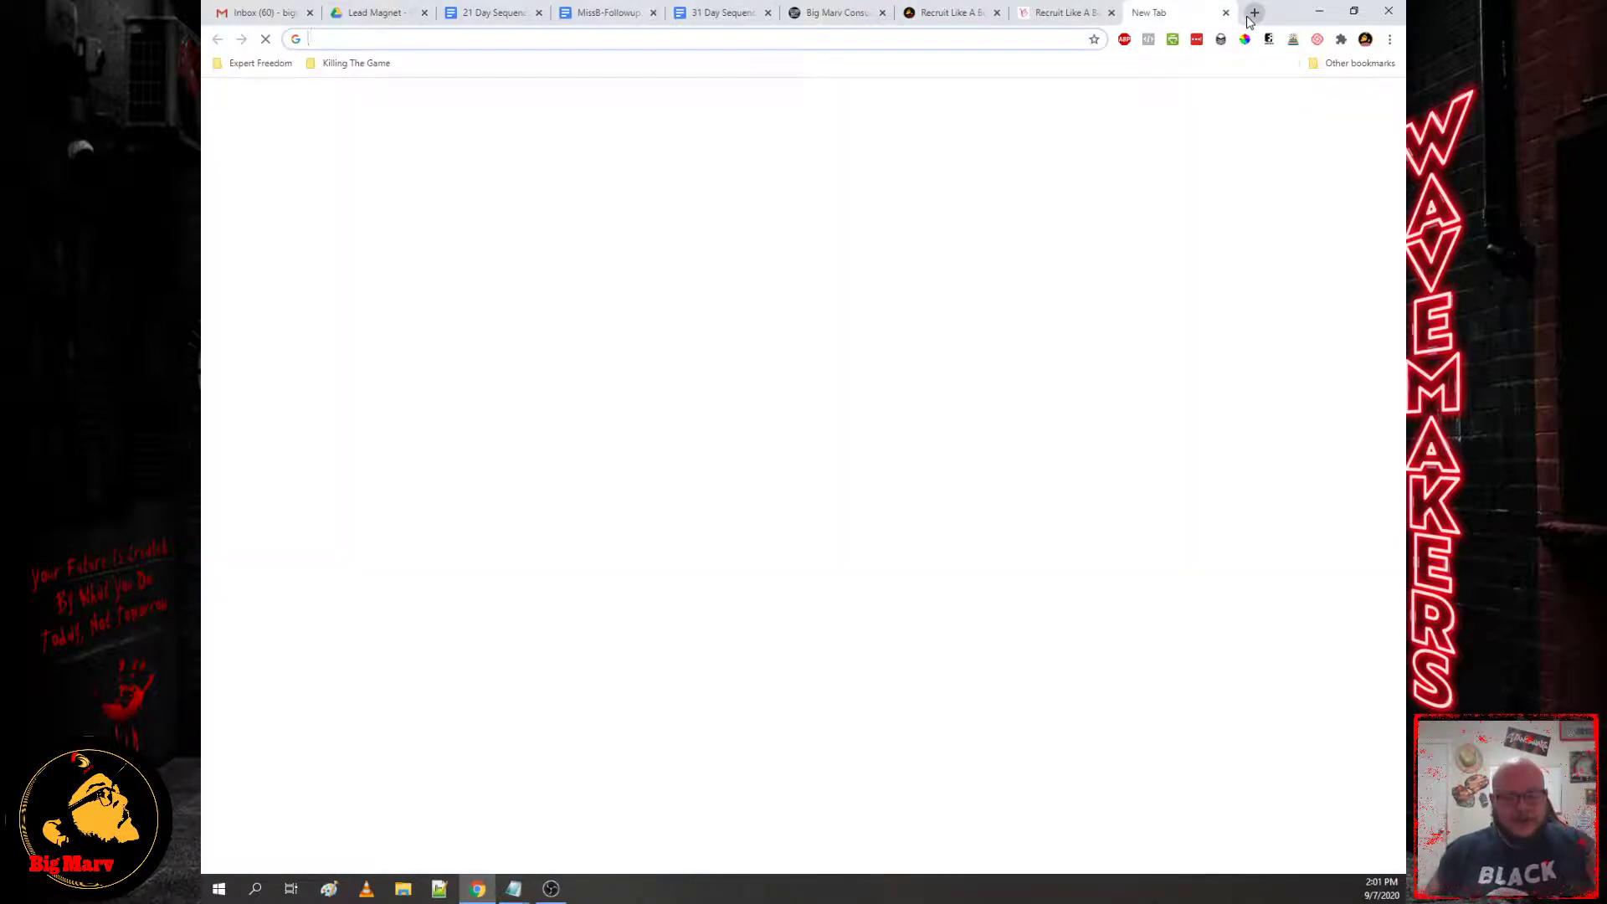
pyautogui.write('fb')
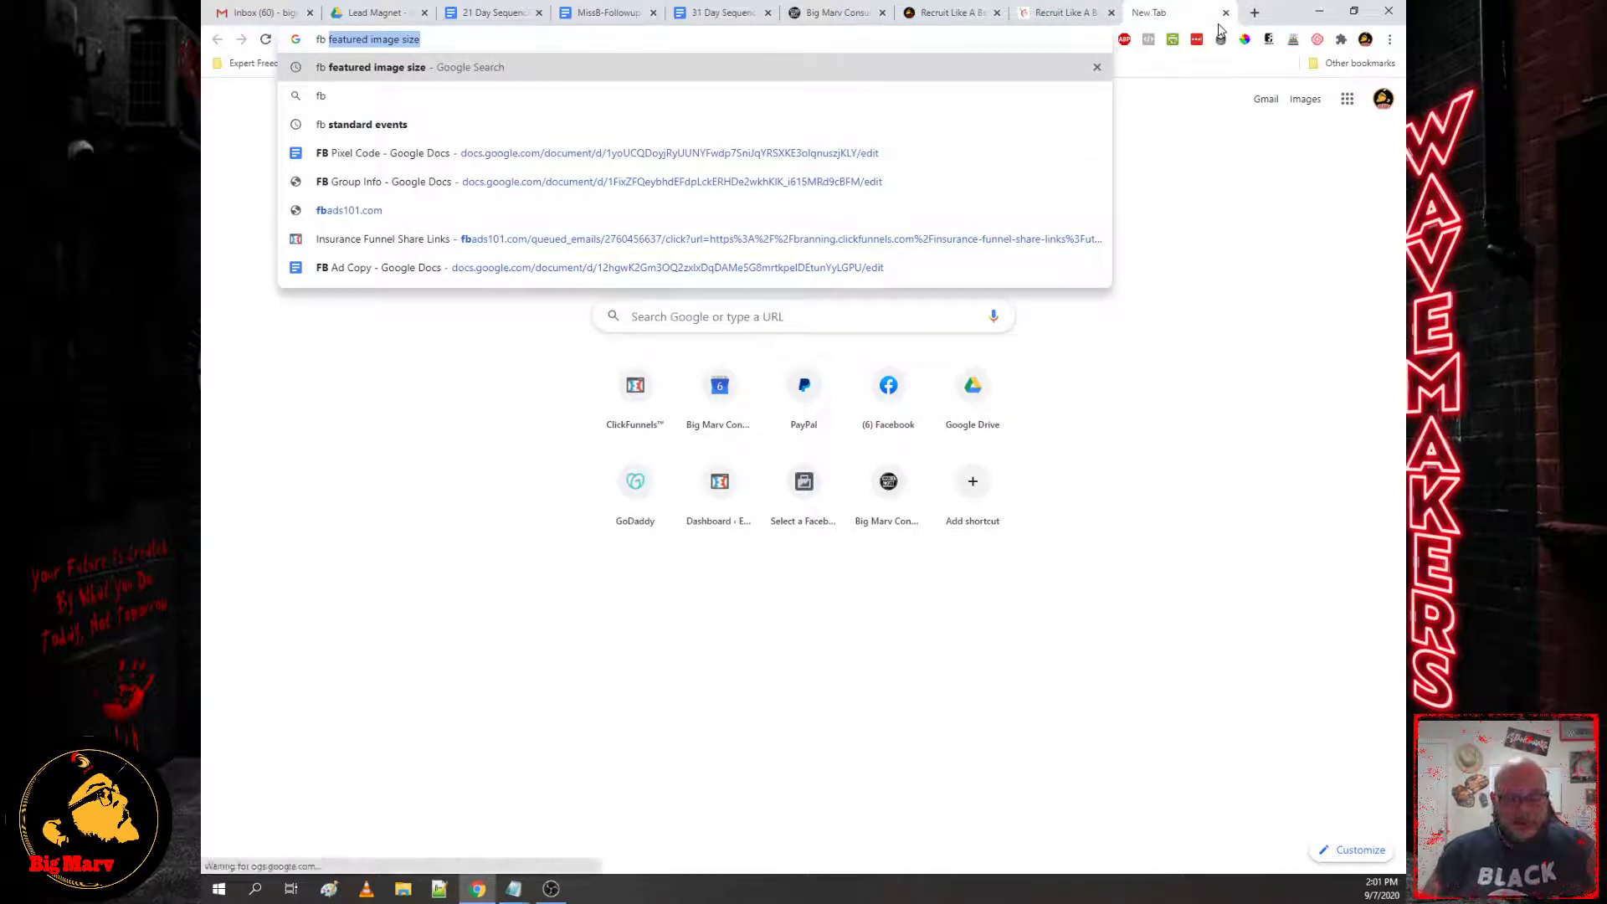
pyautogui.write(' pixel')
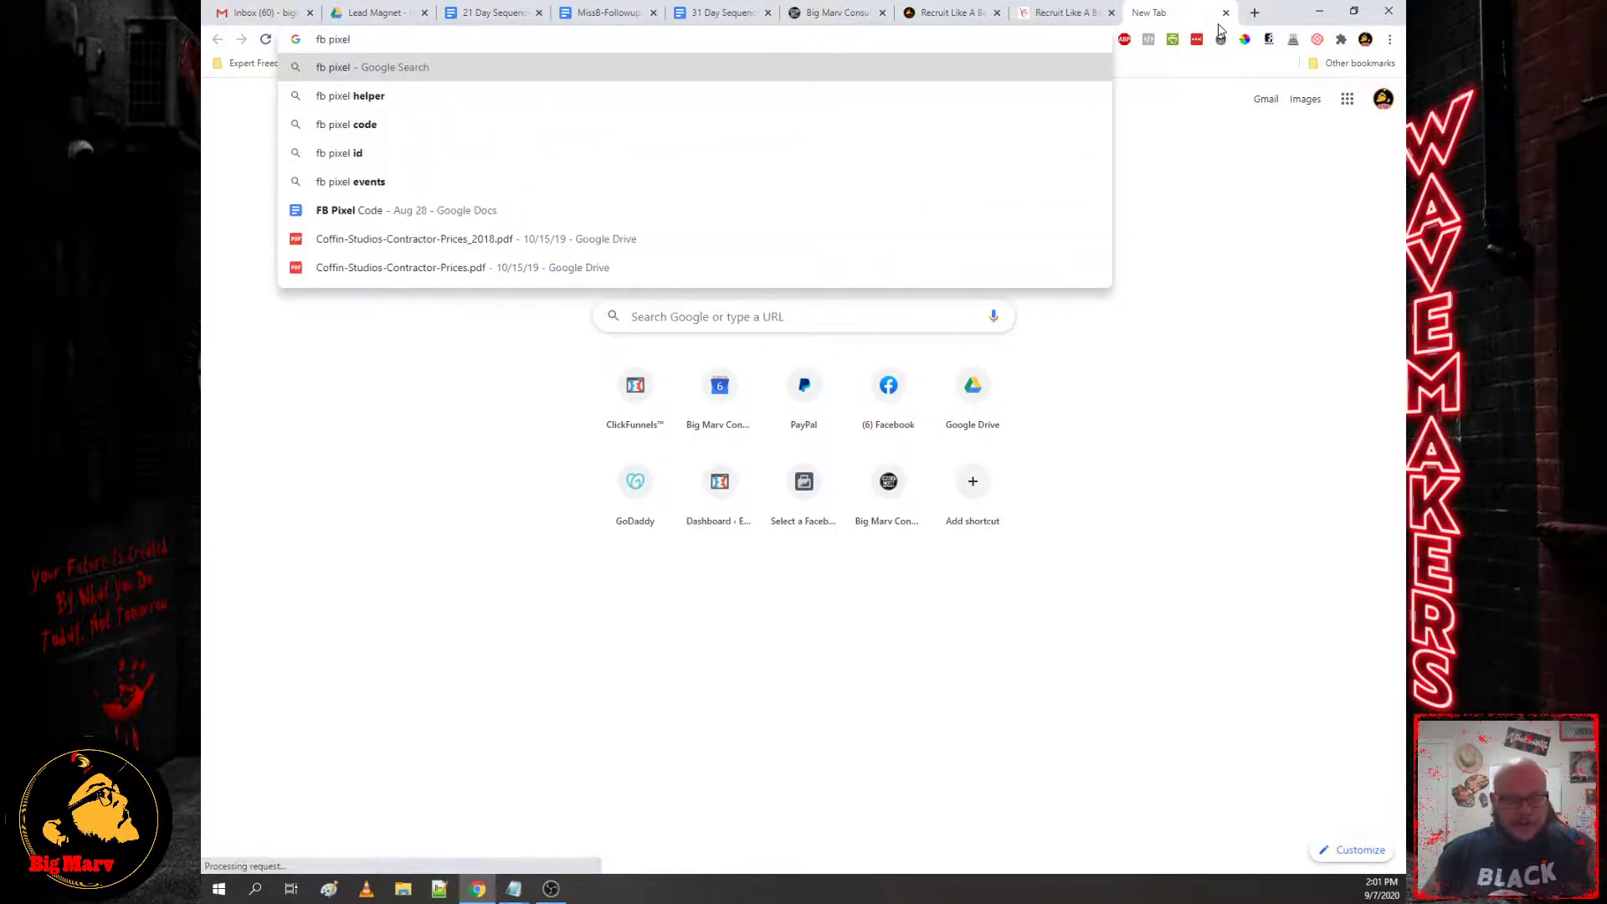
pyautogui.write(' event sp')
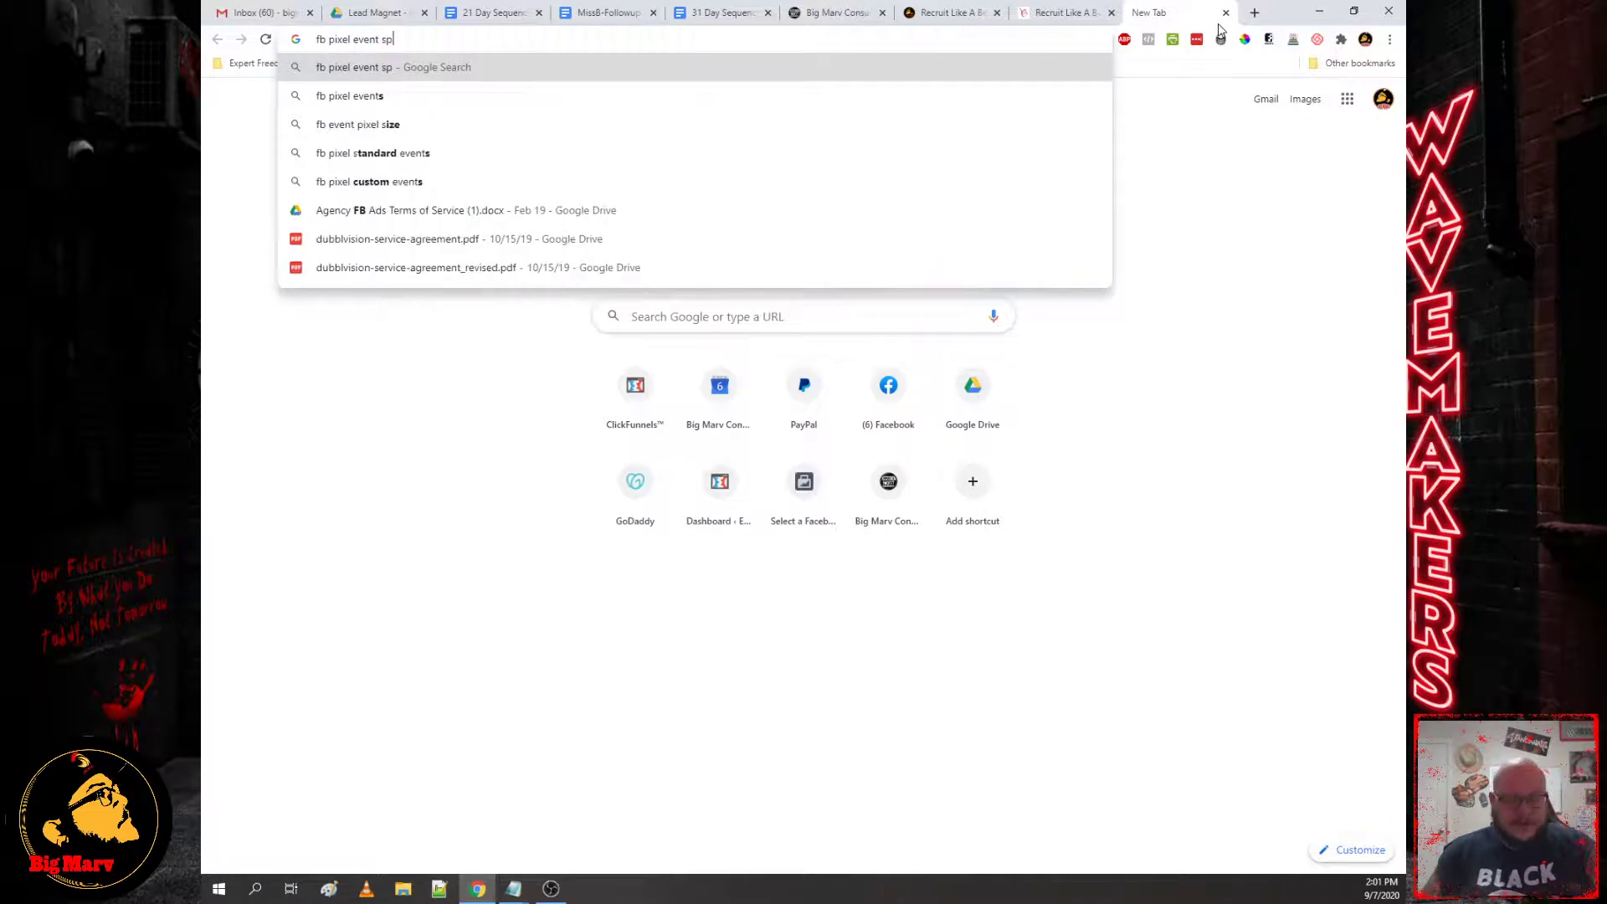
pyautogui.write('ecifi')
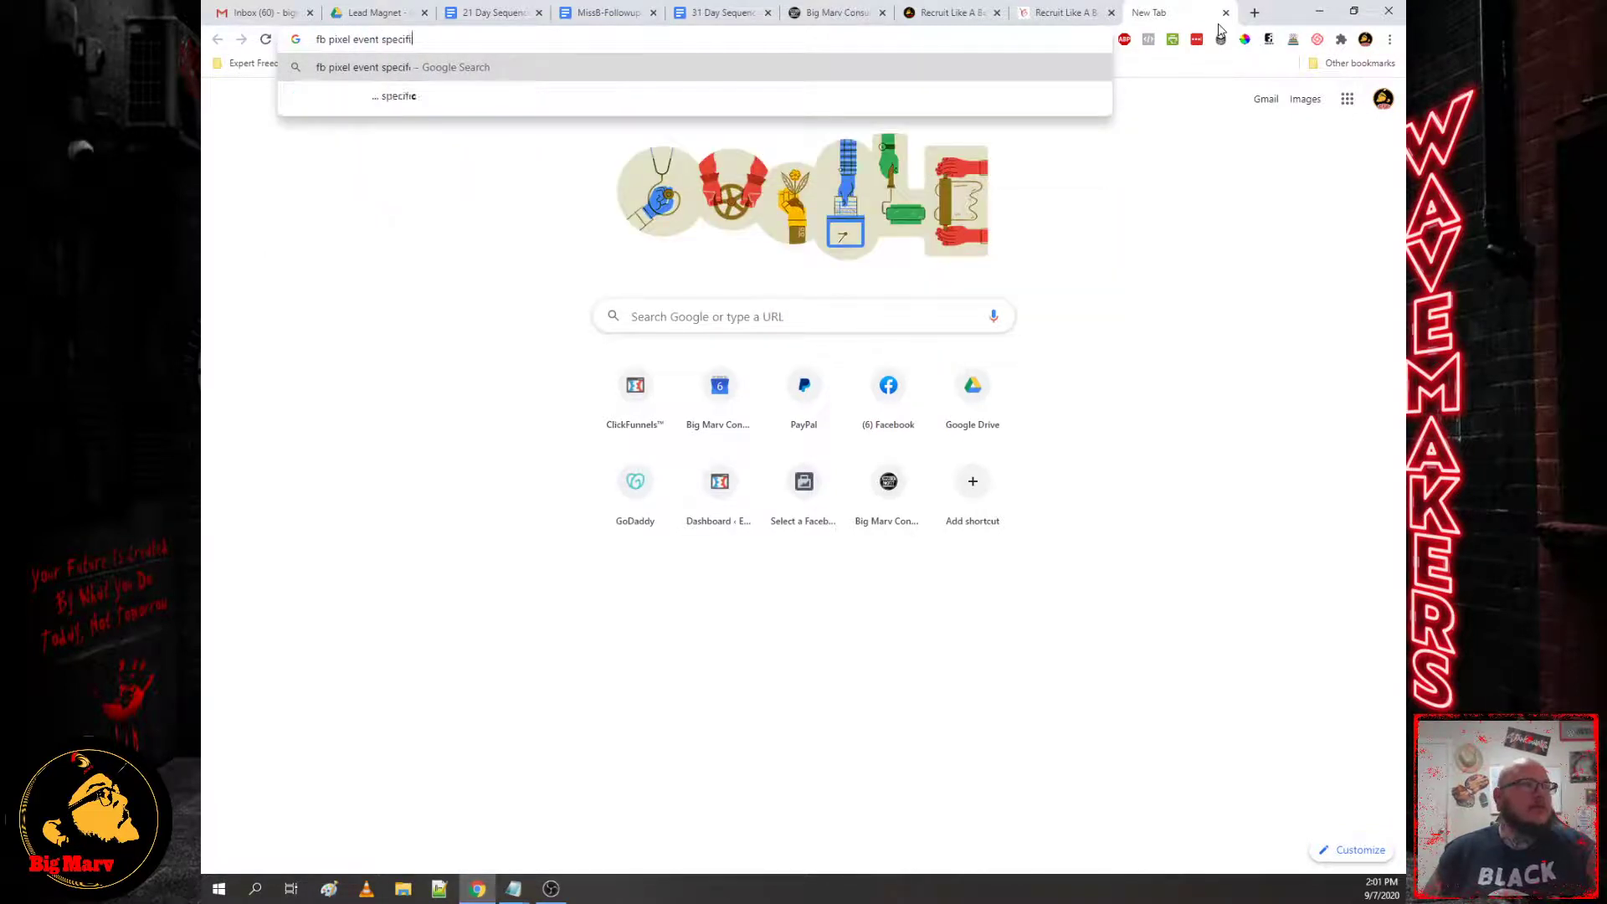
pyautogui.write('cations')
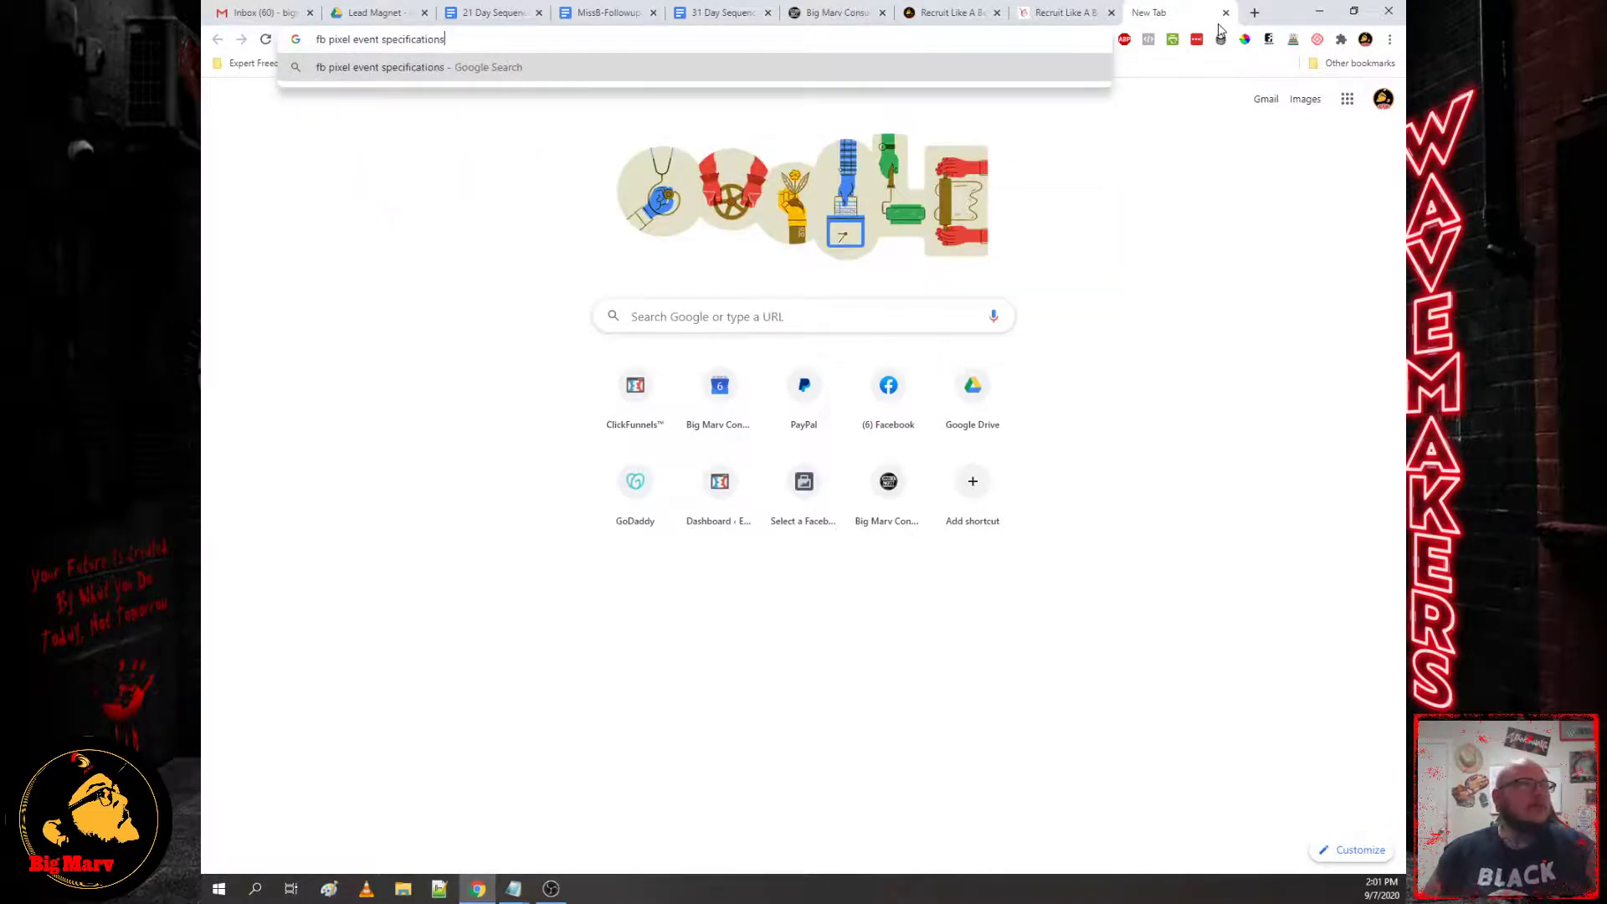
pyautogui.press('Return')
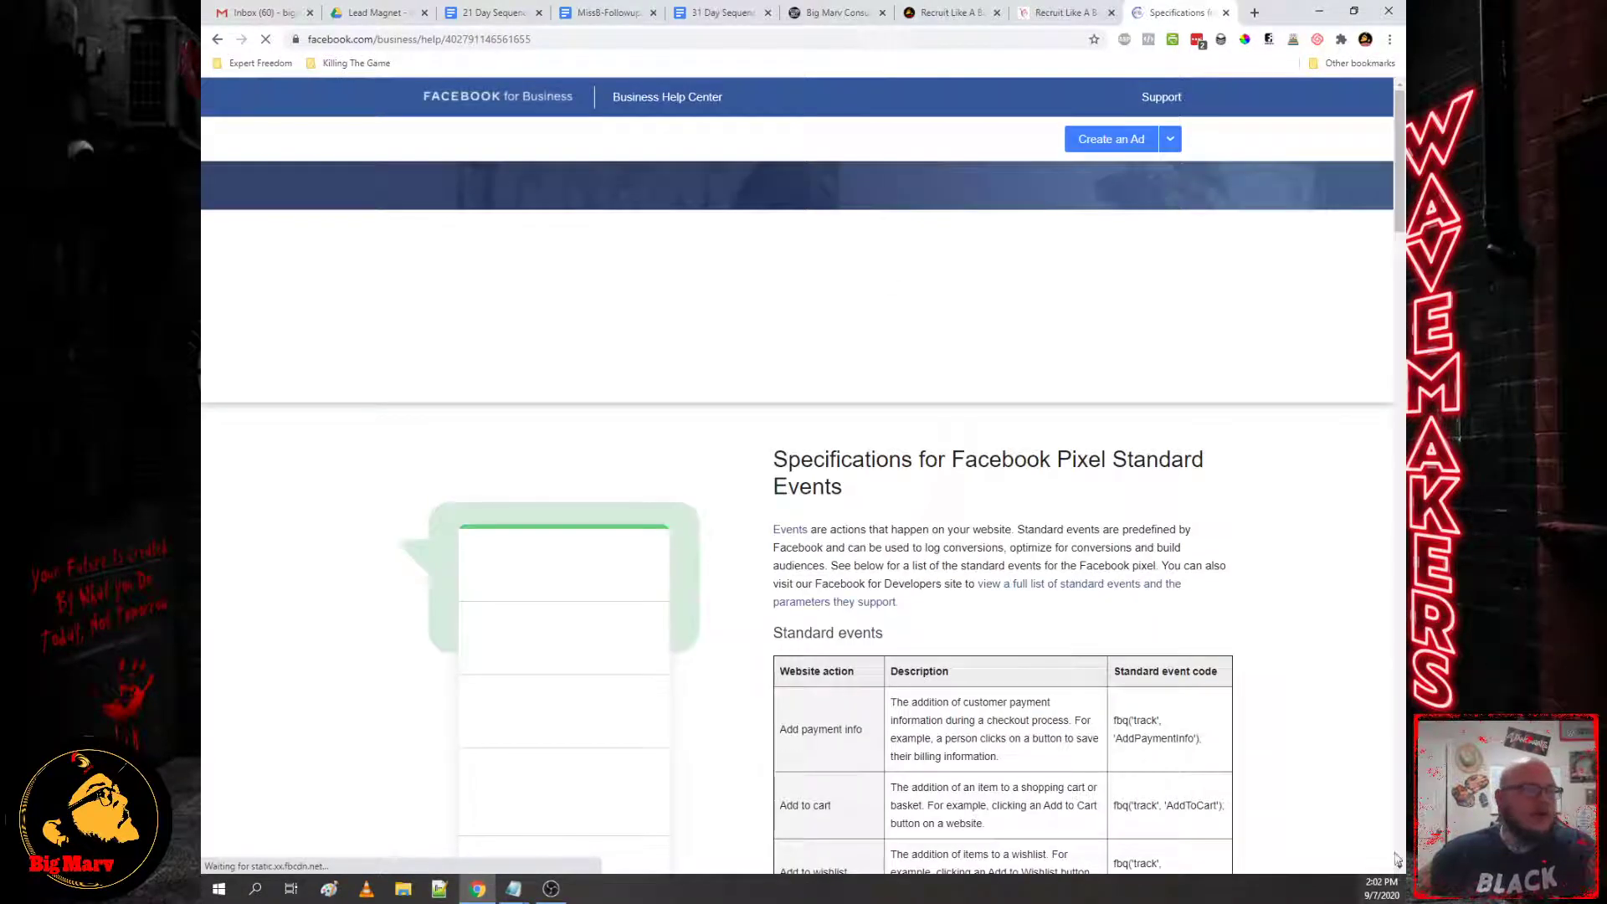
# Step: Read through Facebook's standard events table, then bring up Notepad's recent files jump list
pyautogui.scroll(-6, 821, 494)
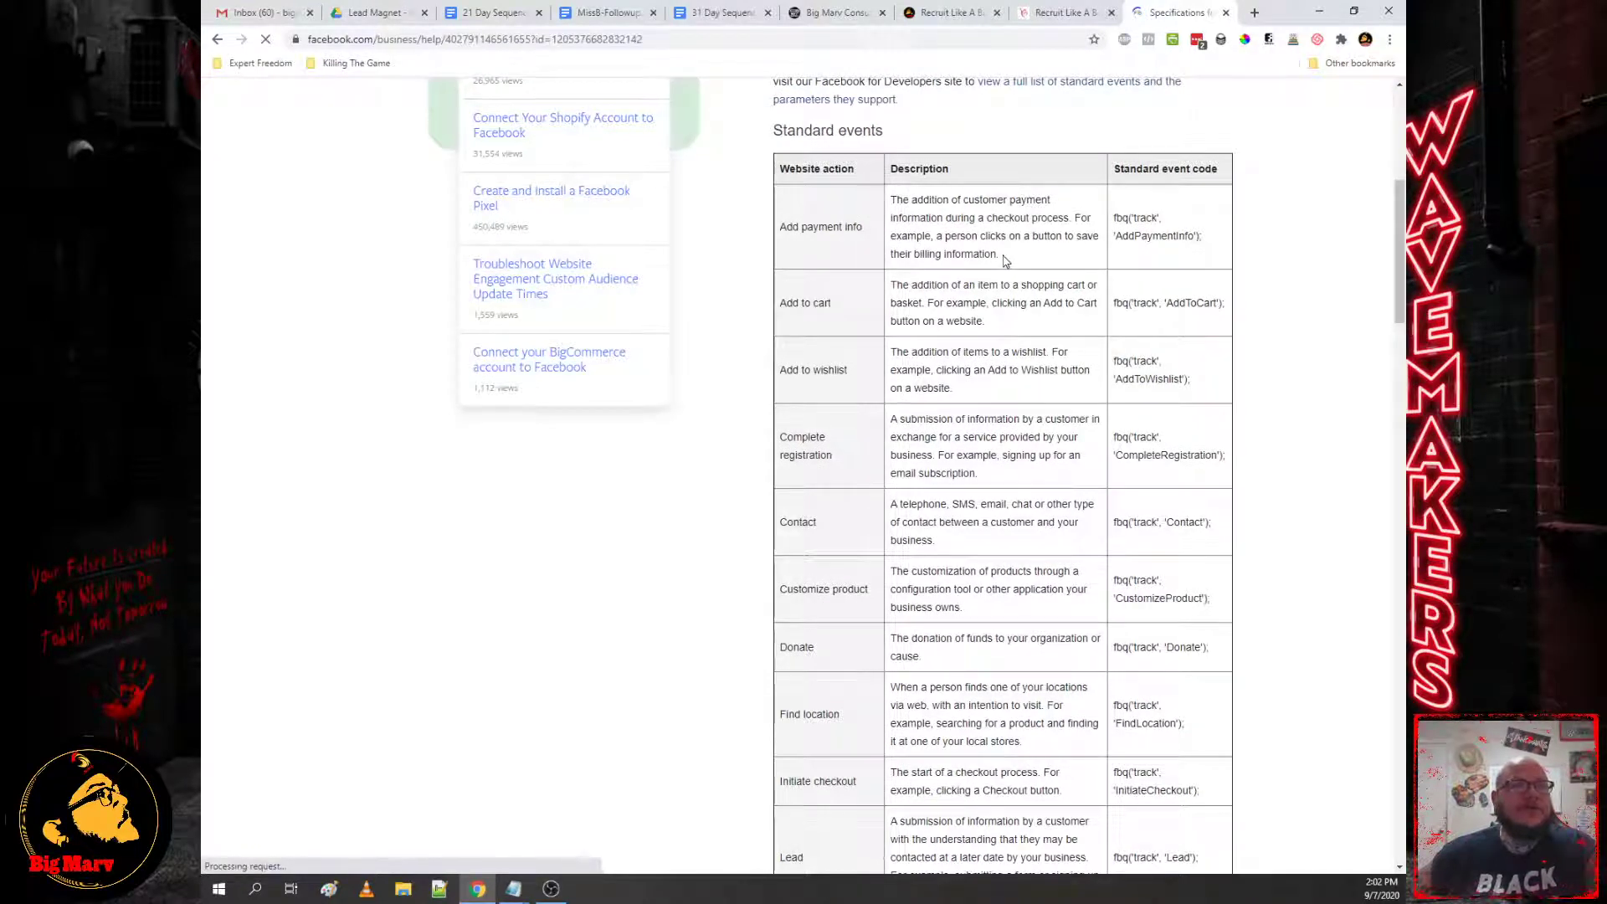
pyautogui.scroll(-9, 1047, 377)
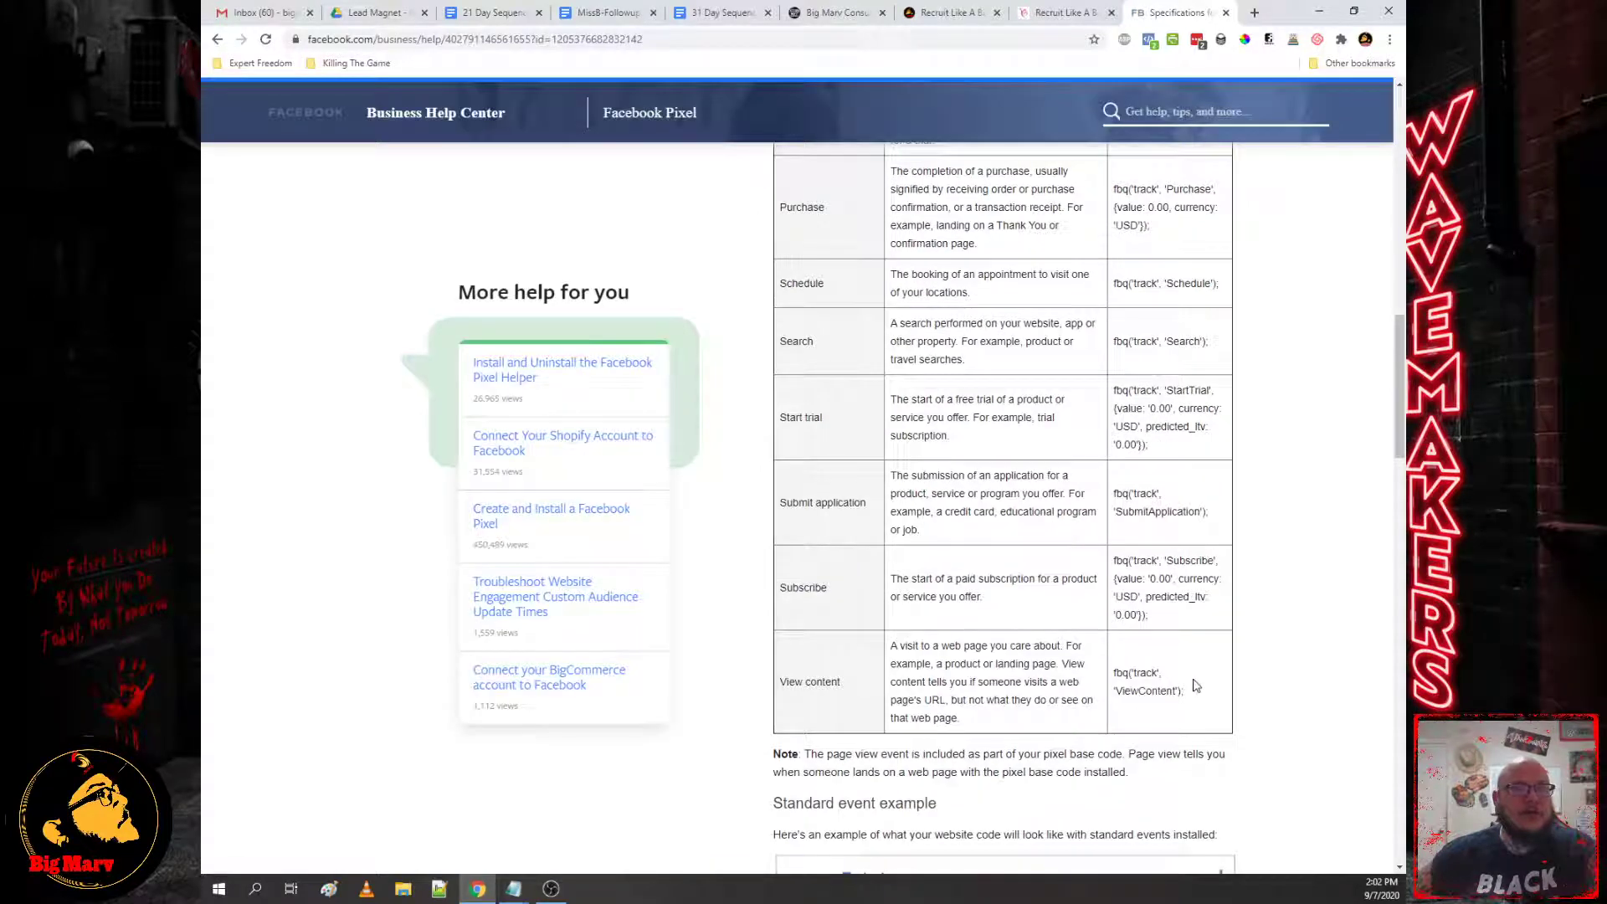
pyautogui.scroll(10, 1189, 687)
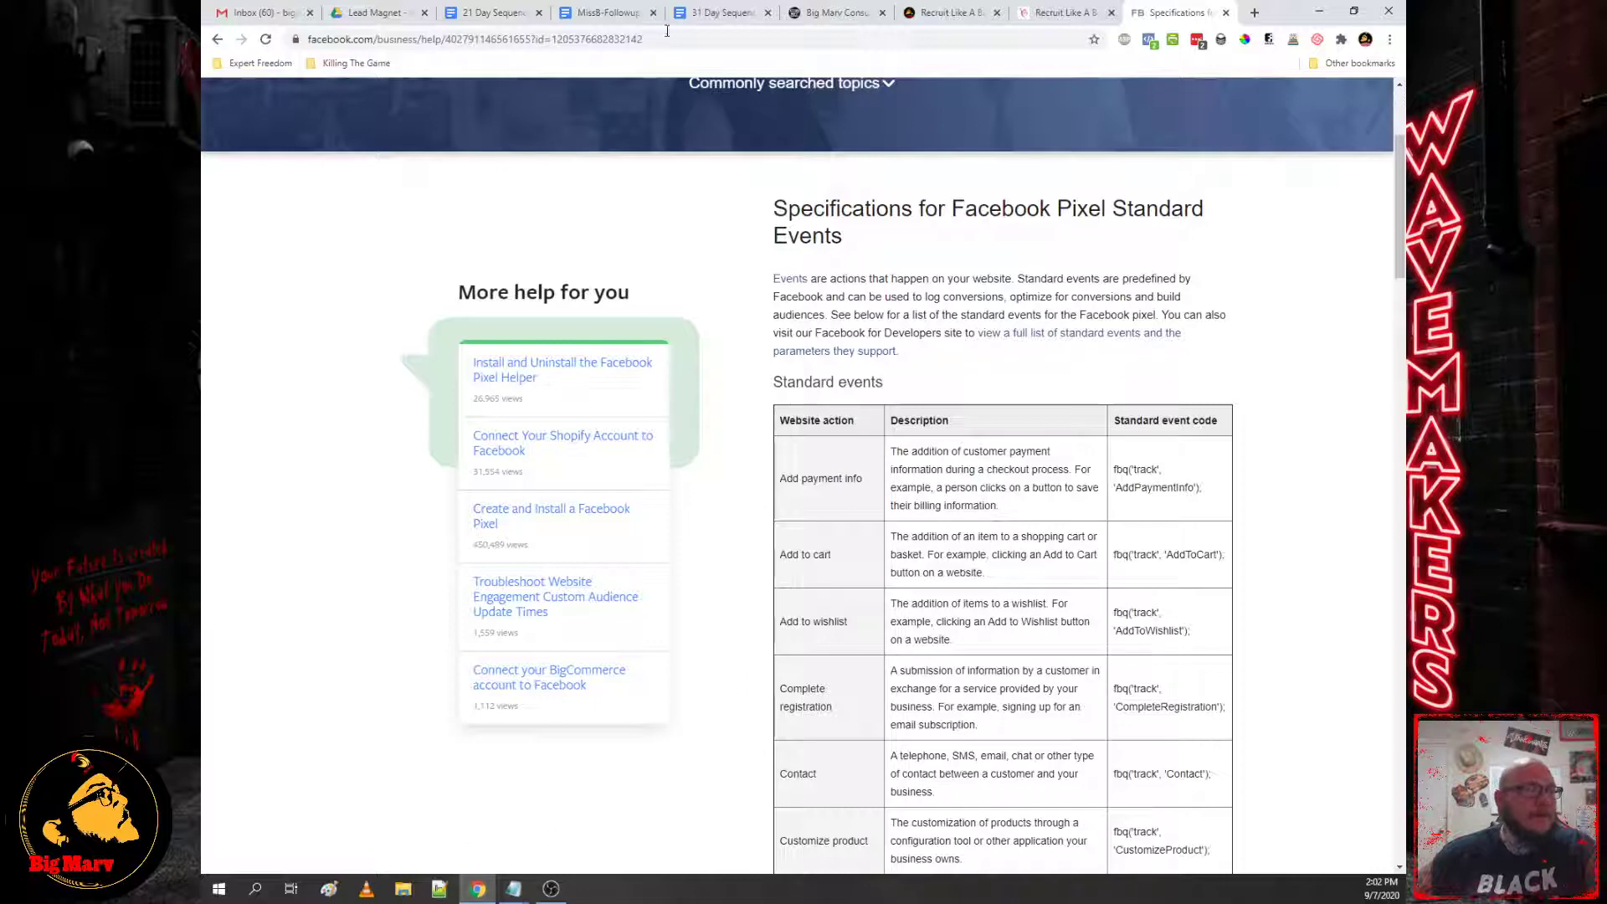
pyautogui.scroll(3, 871, 462)
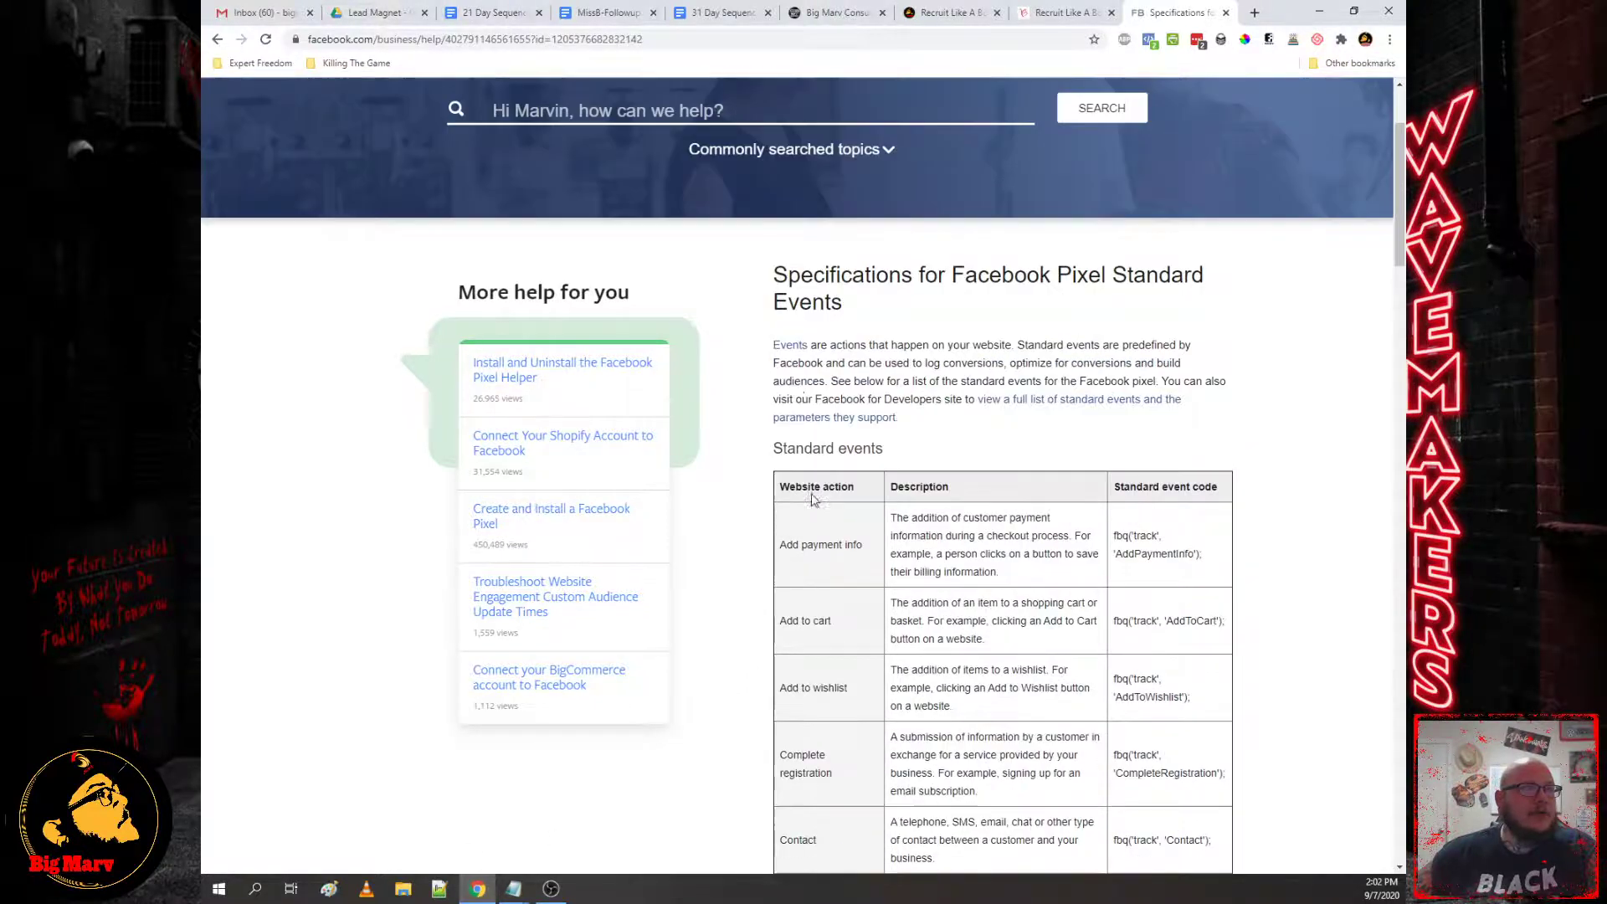
pyautogui.click(511, 891)
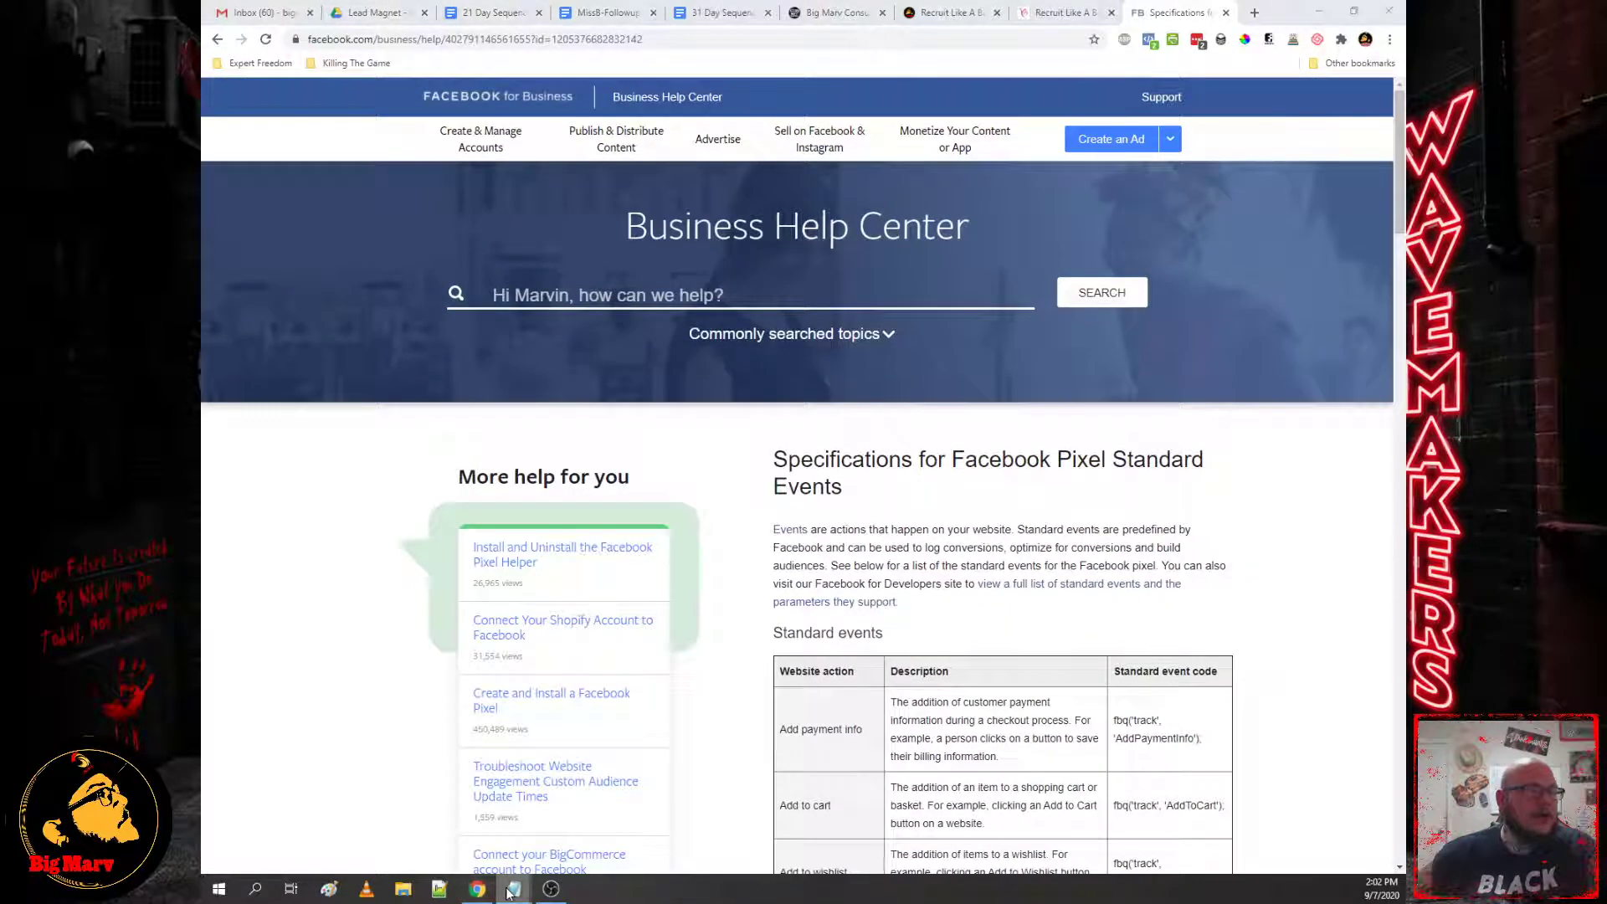
pyautogui.rightClick(511, 891)
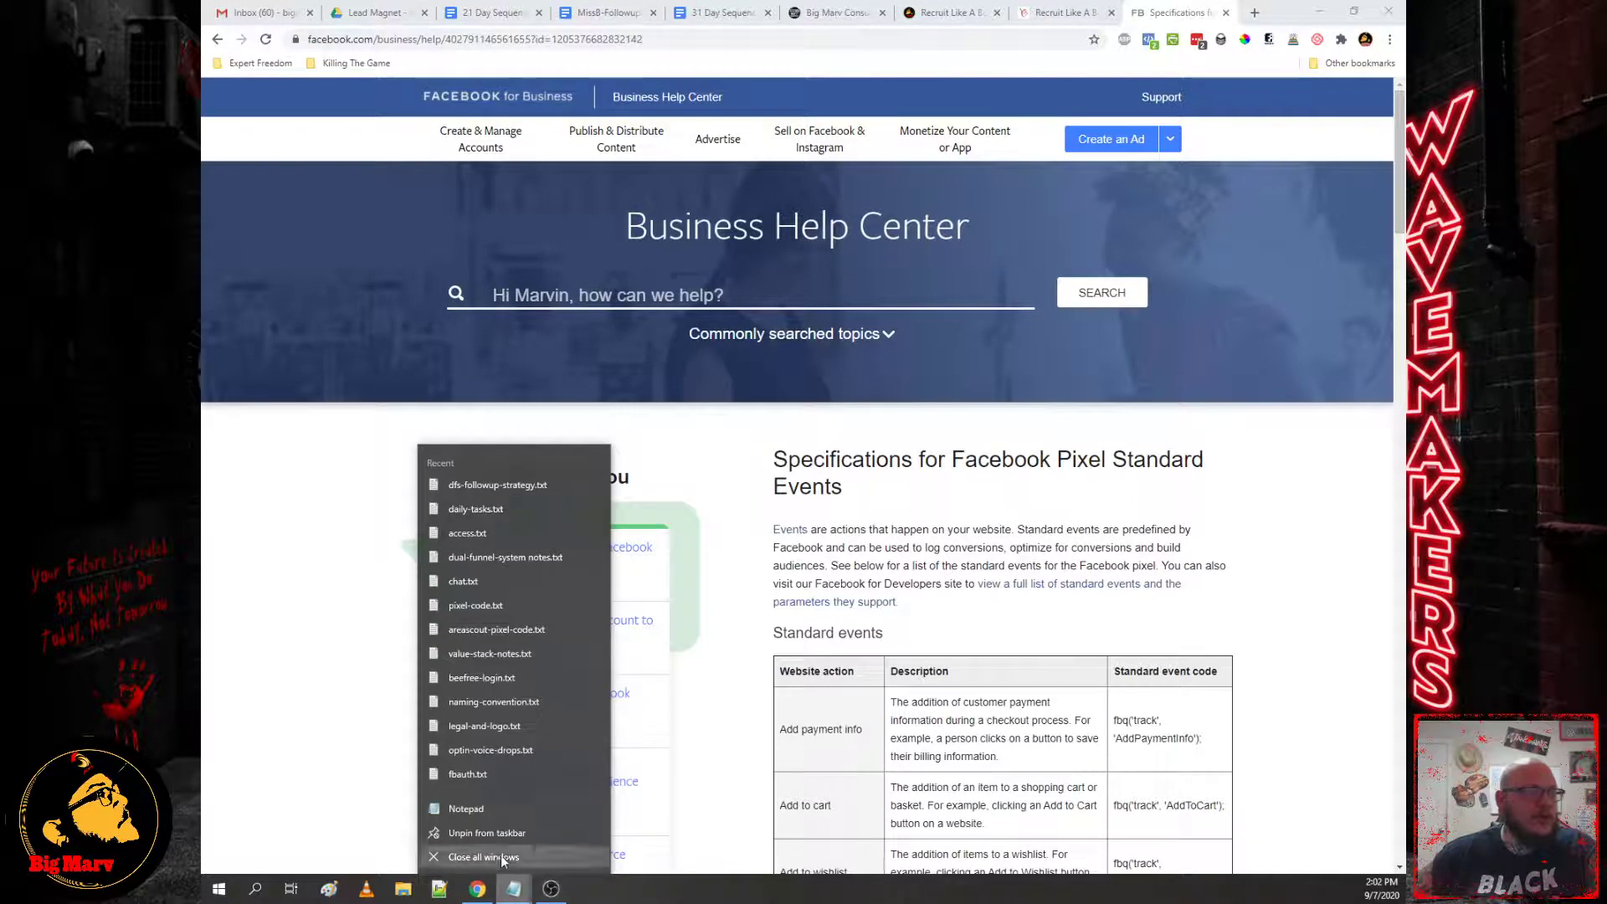
# Step: Open pixel-code.txt and check its FLFView tracking line and closing script tag, then return to Core Booking Funnel
pyautogui.click(500, 606)
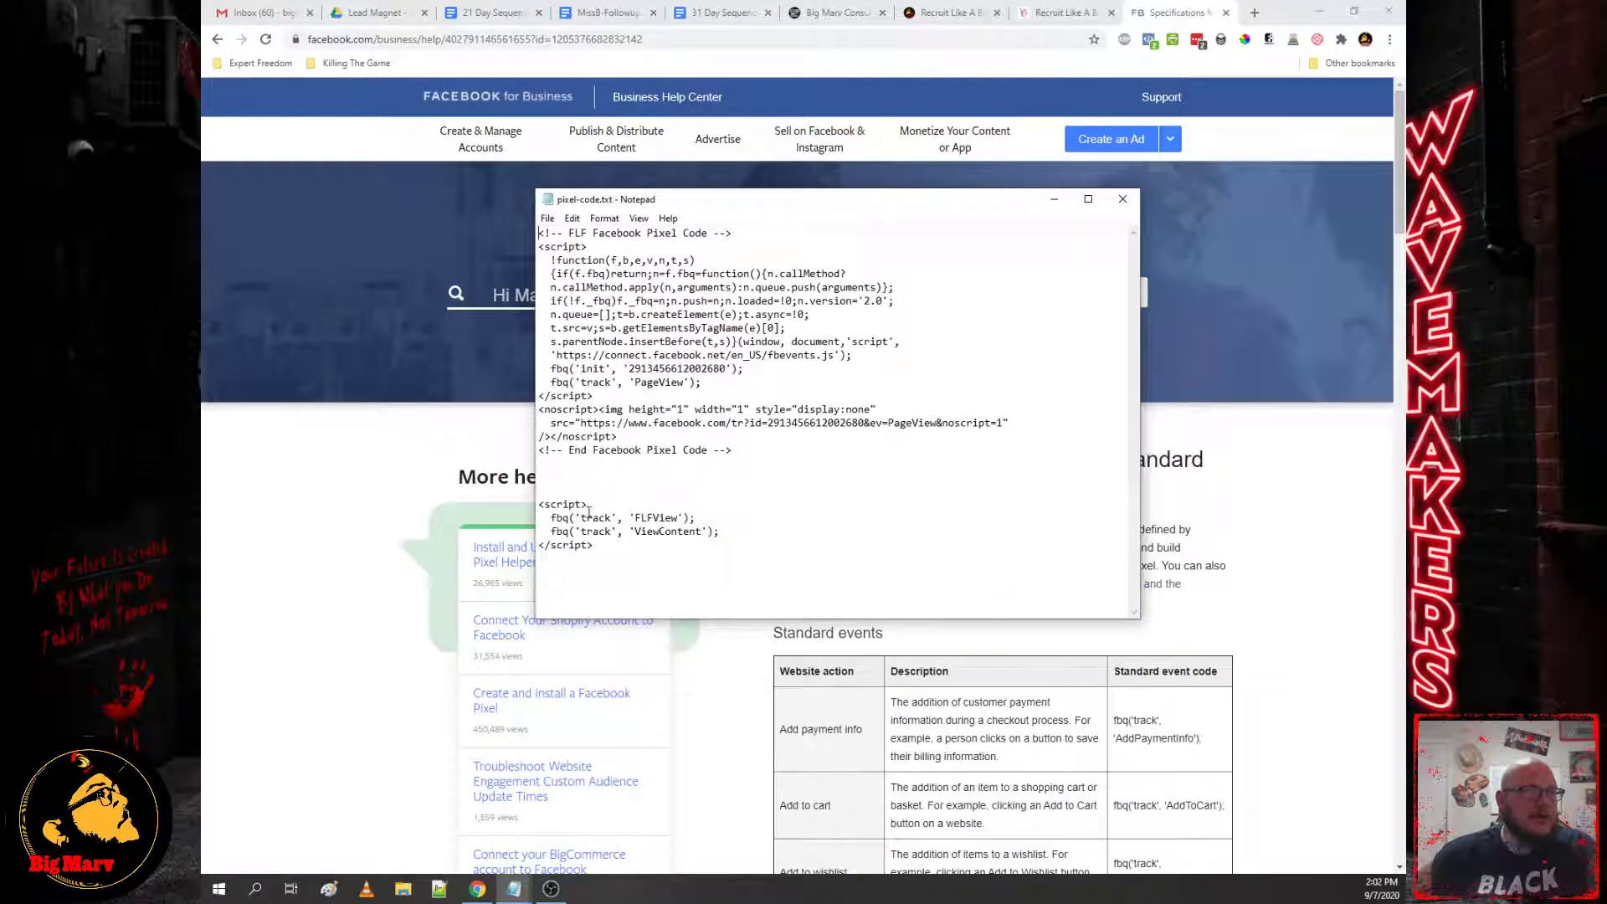
pyautogui.moveTo(589, 505); pyautogui.dragTo(710, 512)
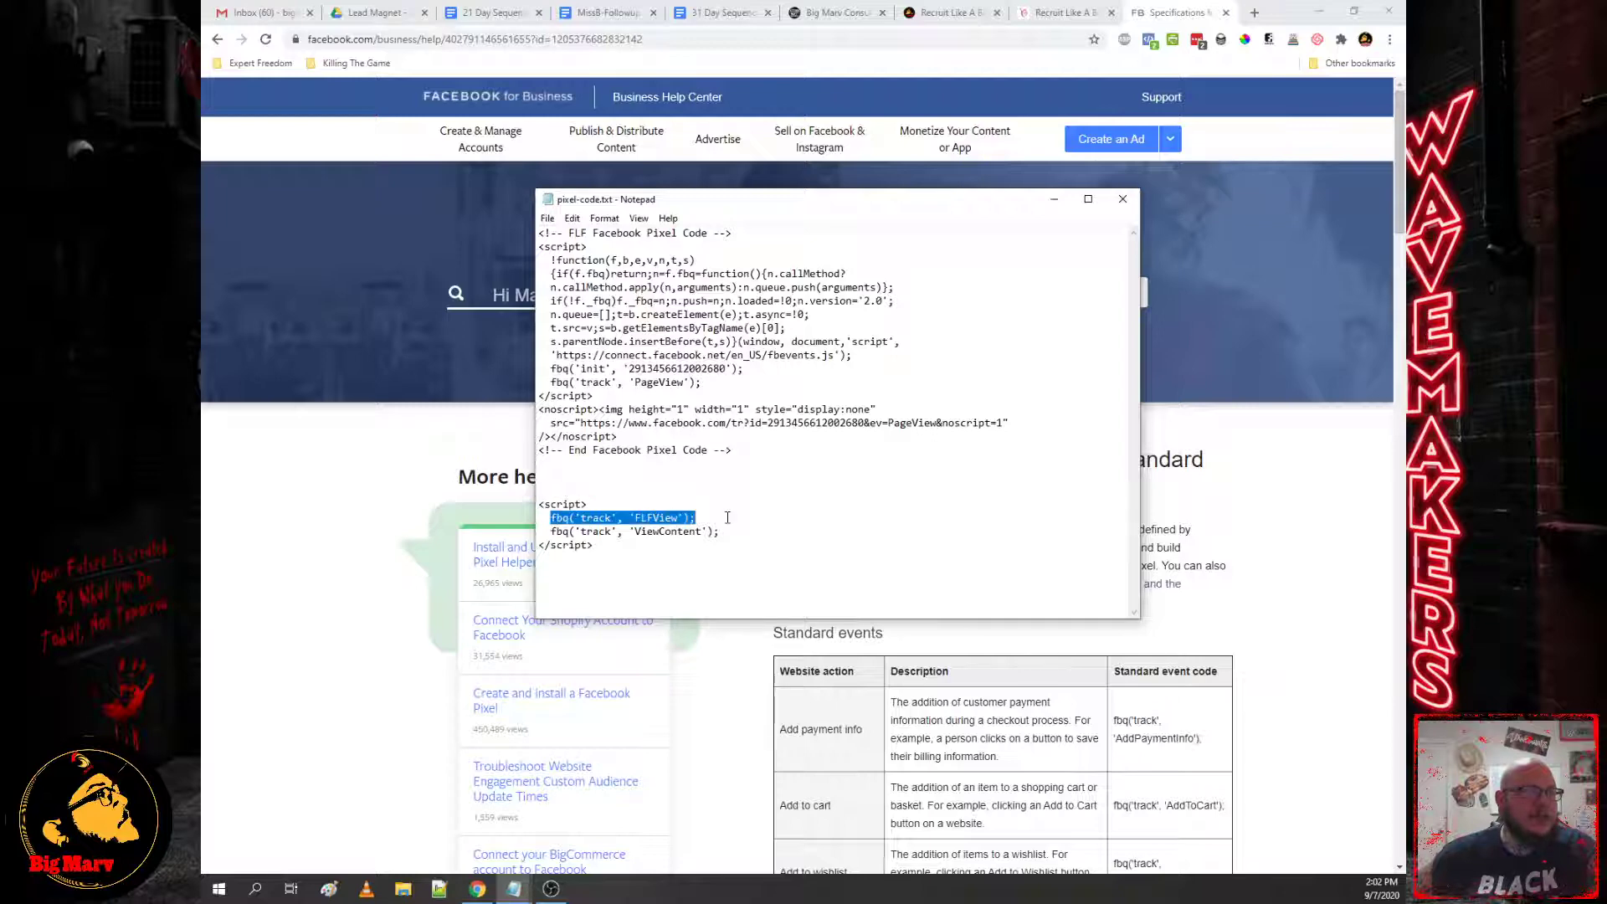
pyautogui.moveTo(603, 546); pyautogui.dragTo(540, 550)
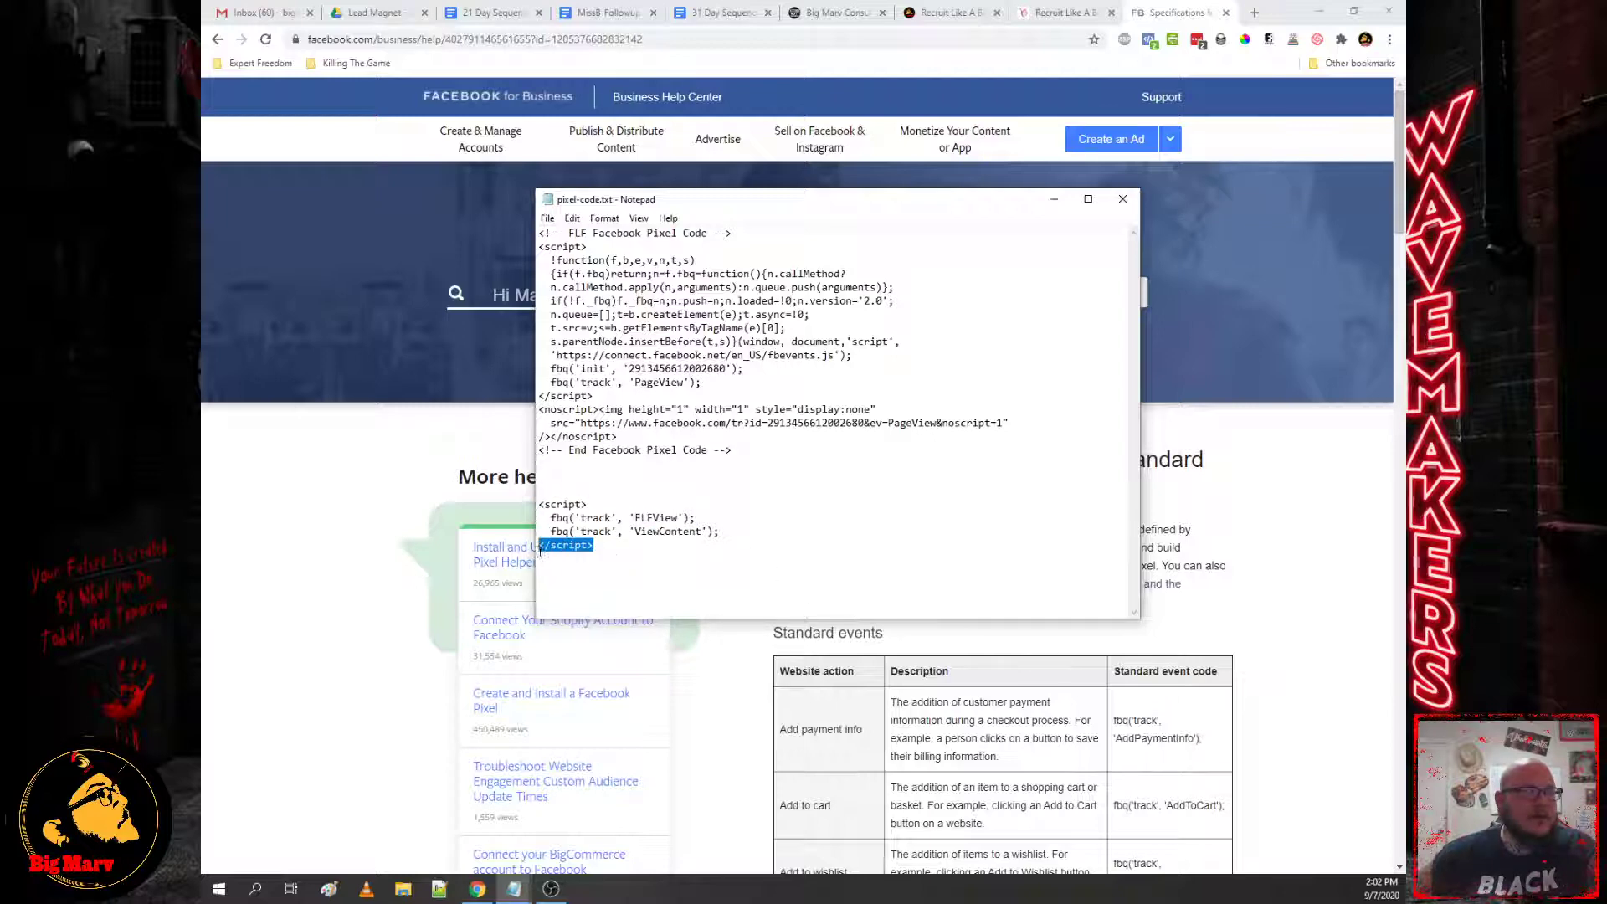
pyautogui.click(828, 15)
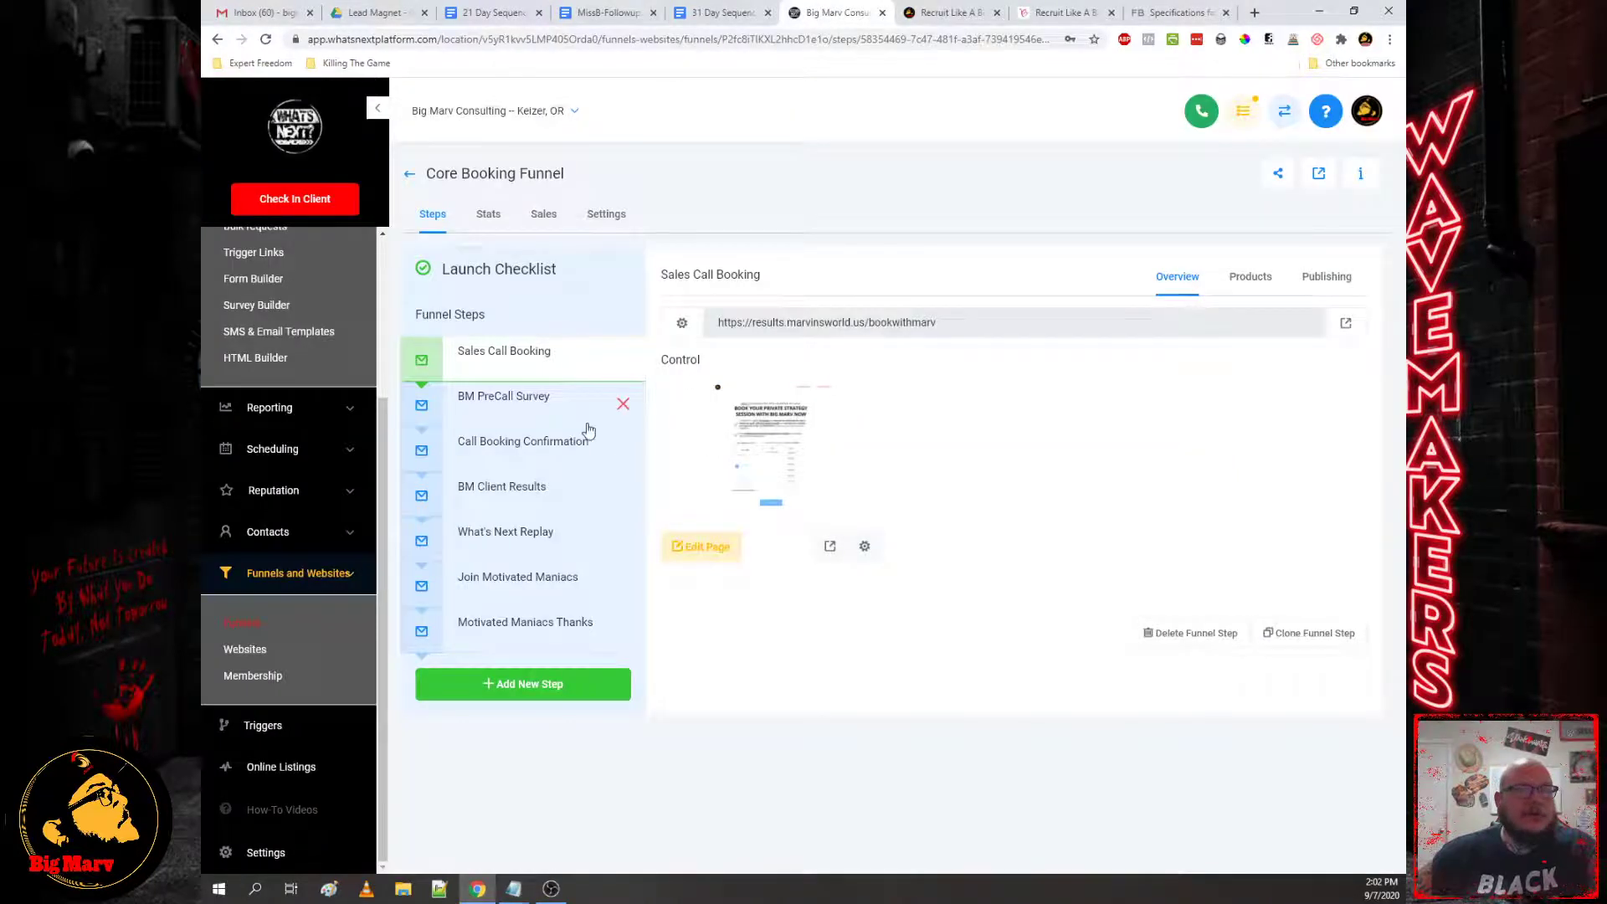
# Step: Open the Sales Call Booking page's tracking code editor and start typing '<script'
pyautogui.click(699, 554)
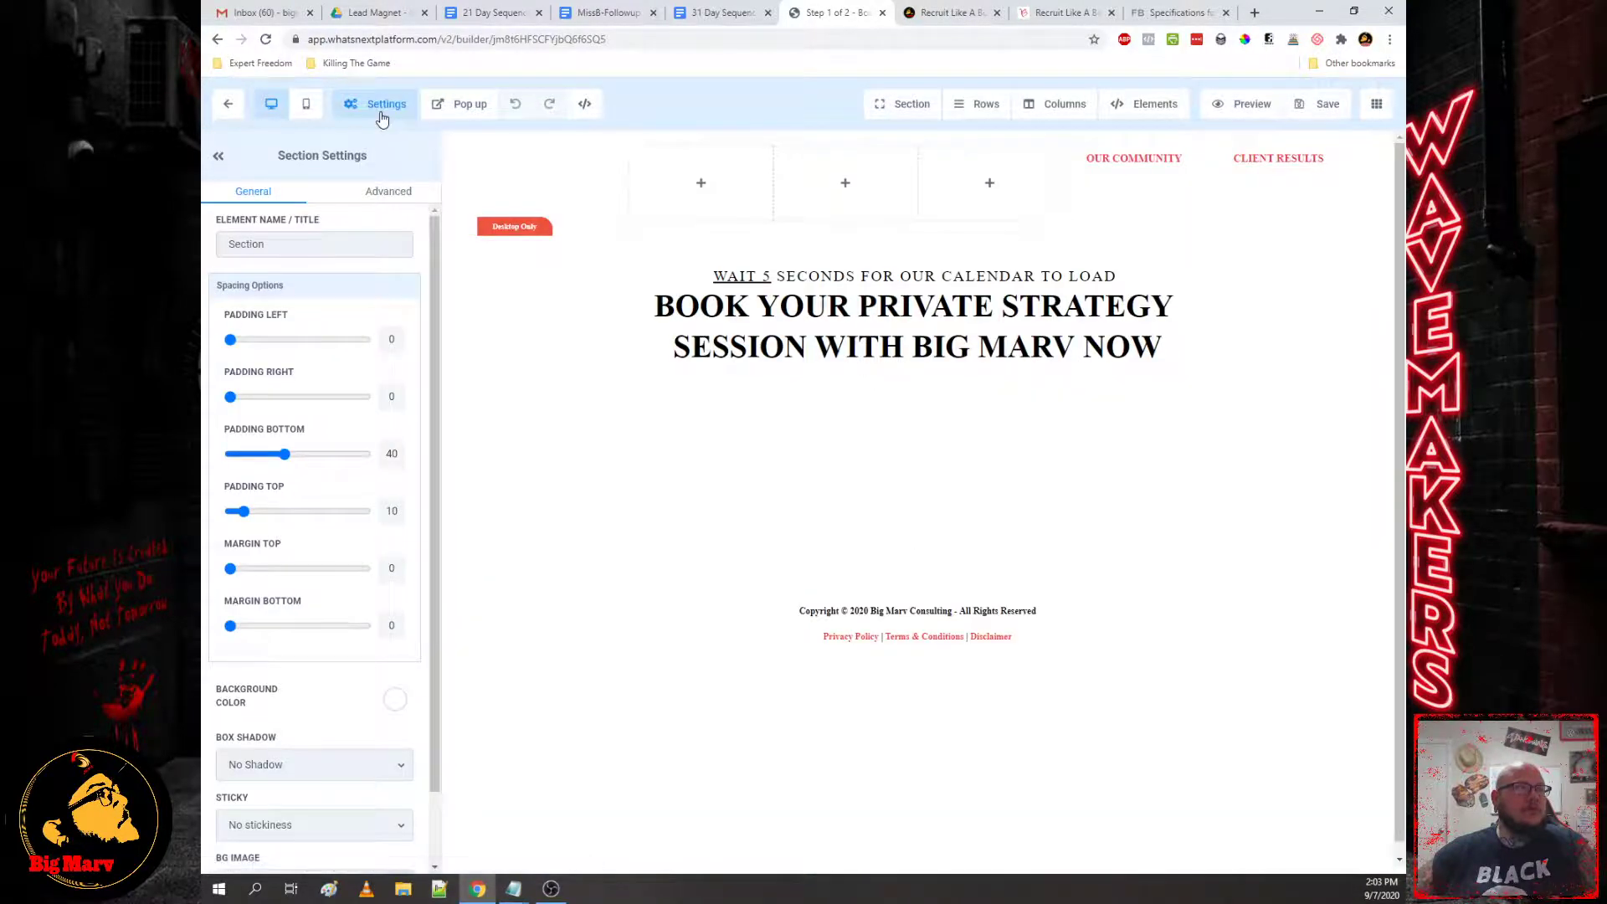
pyautogui.click(383, 111)
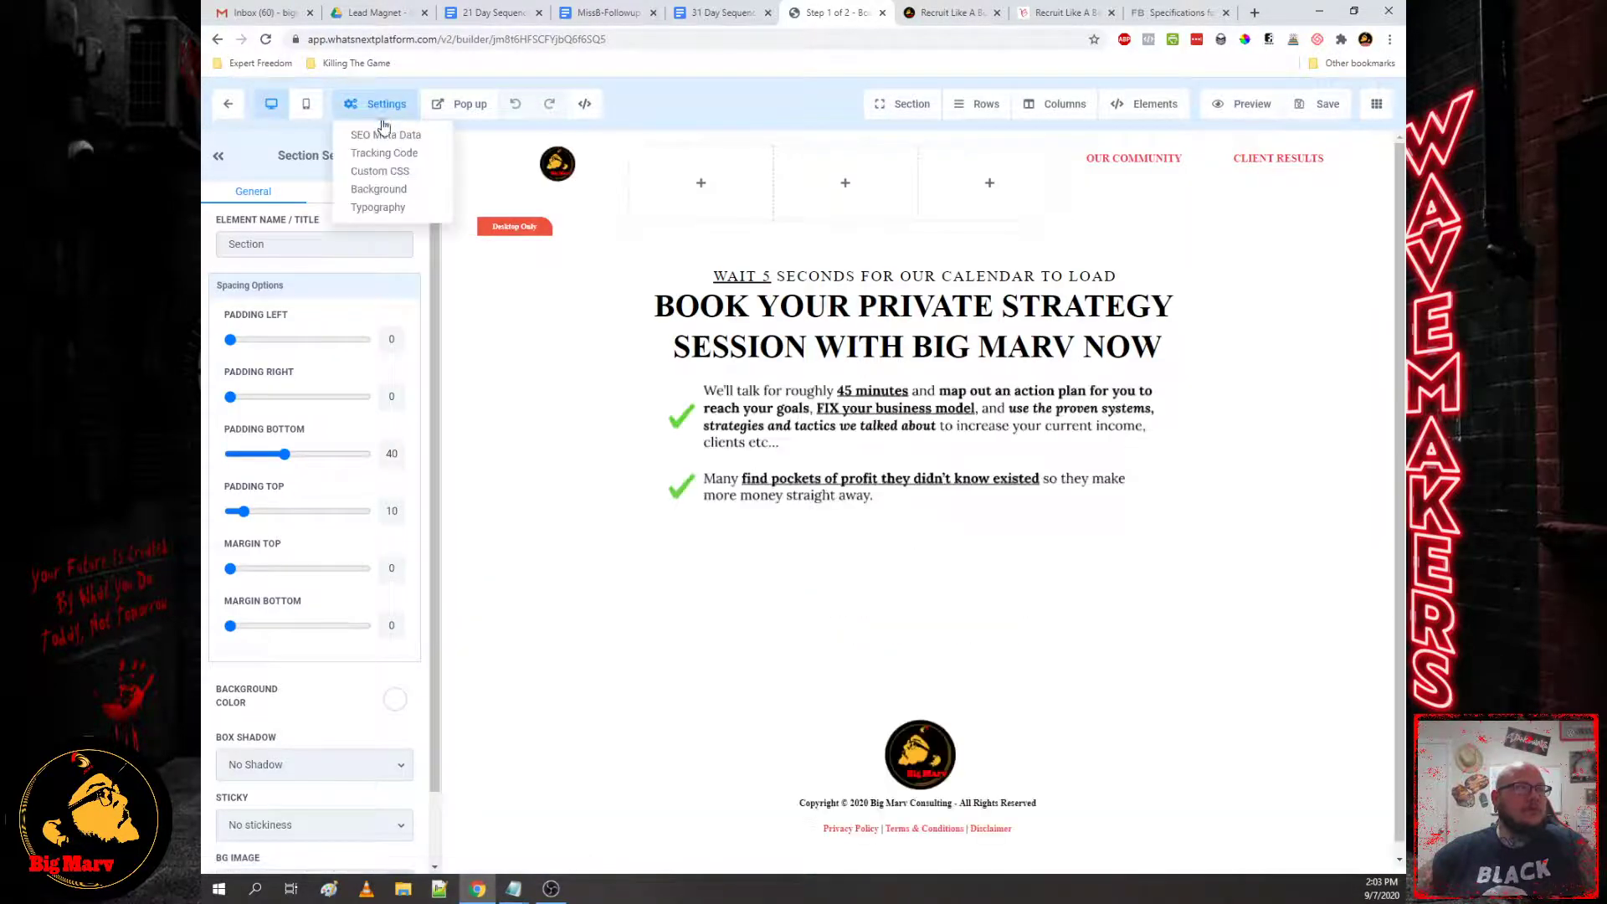
pyautogui.click(384, 153)
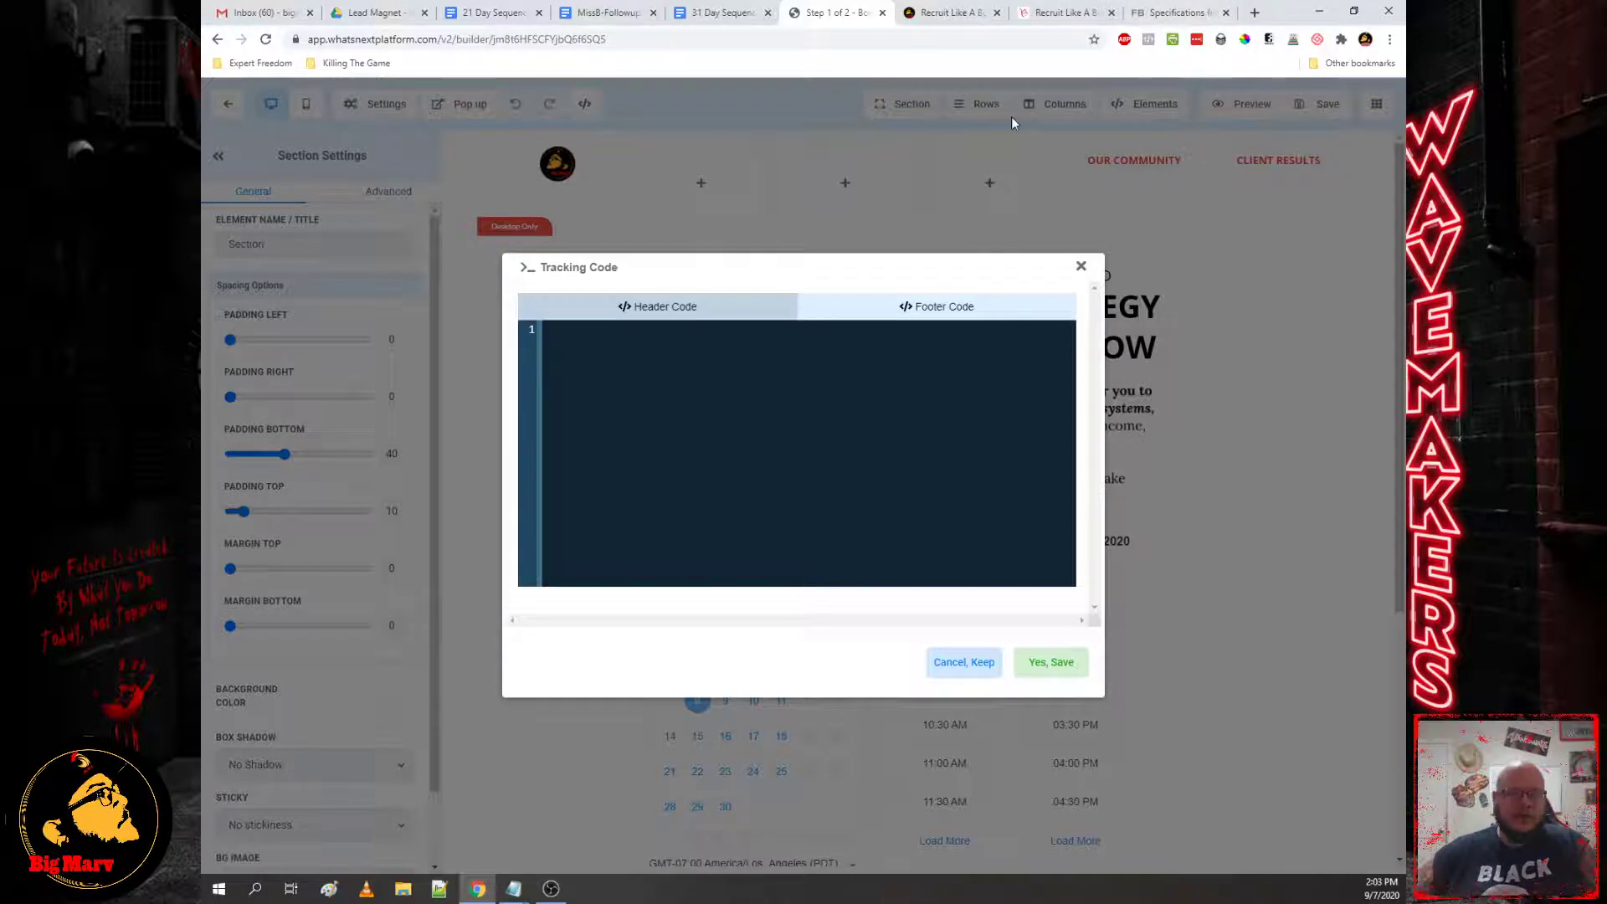
pyautogui.write('<sc')
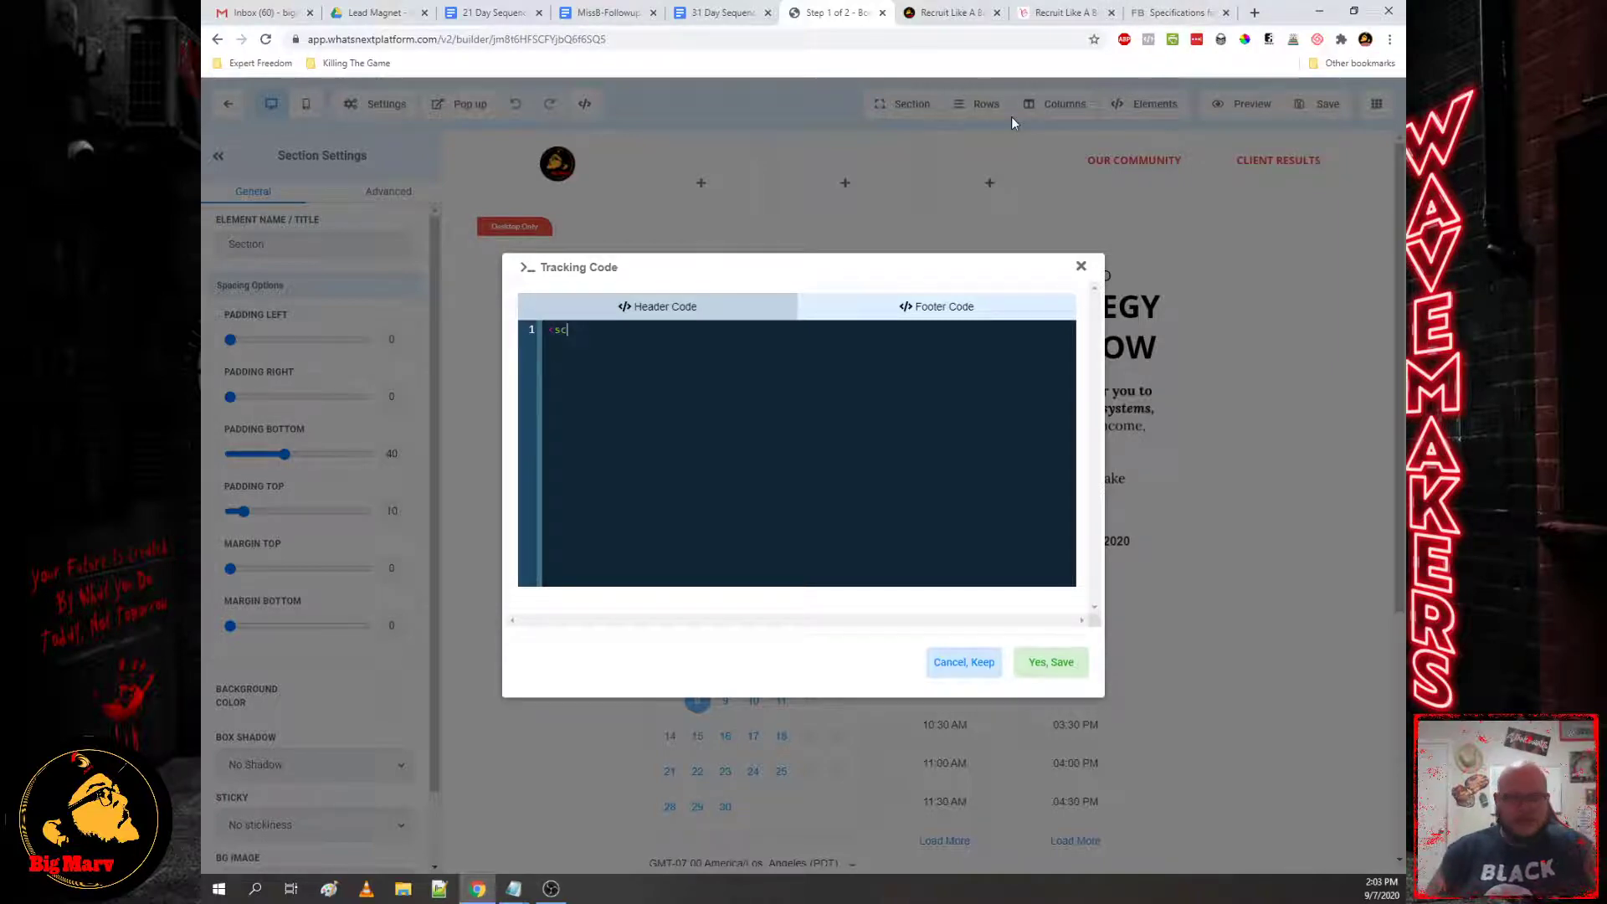
pyautogui.write('ript>')
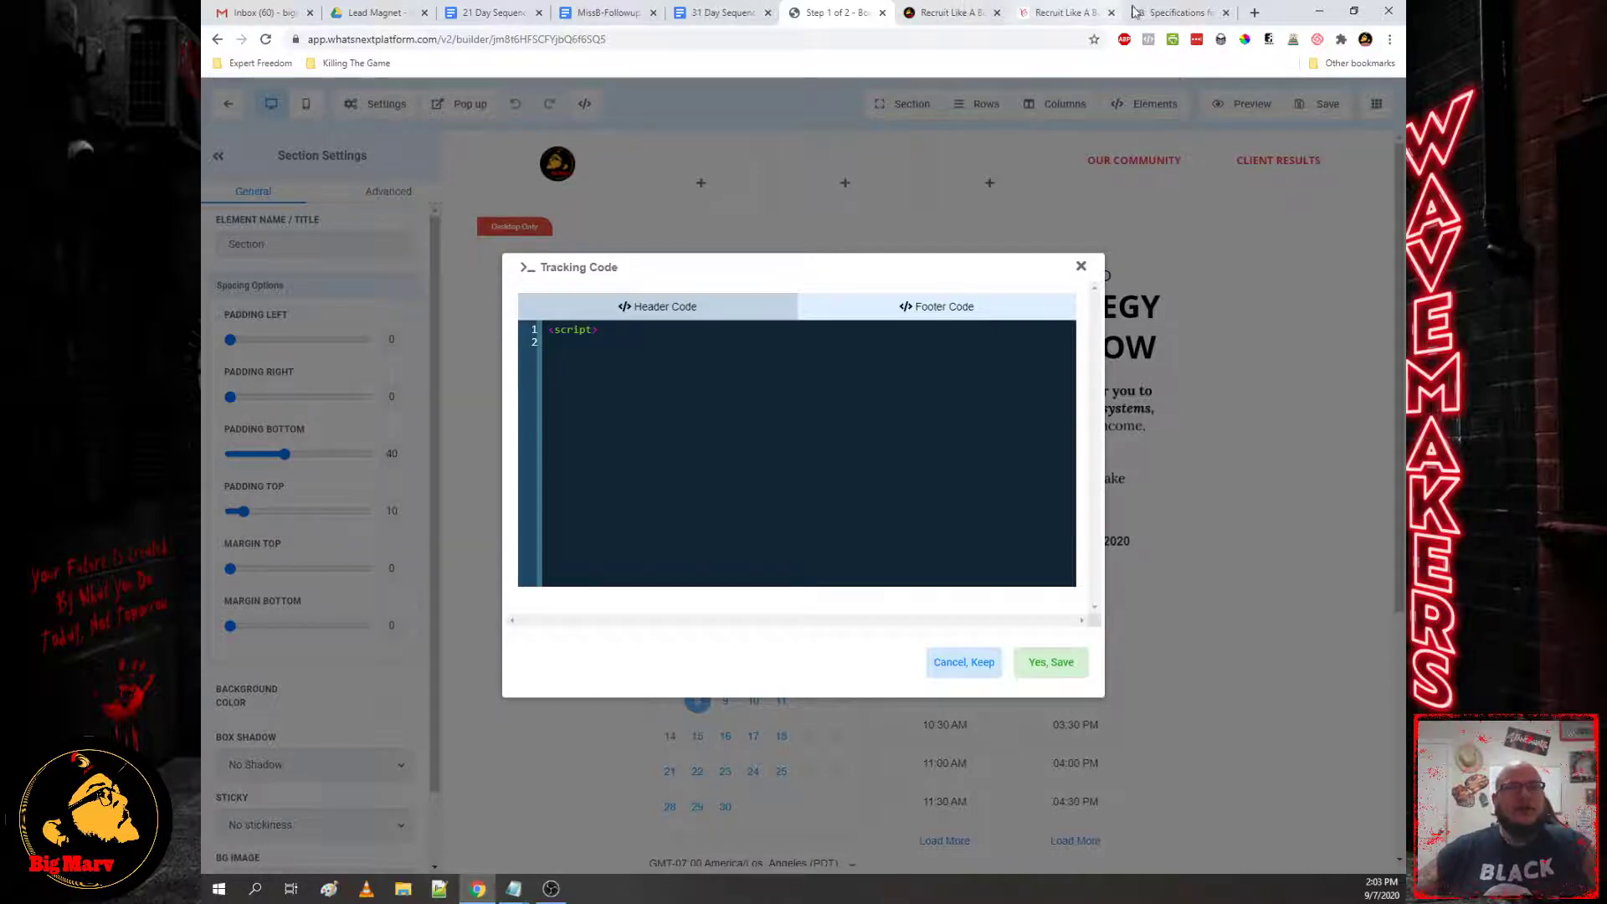
# Step: Copy the View content fbq('track', 'ViewContent') code from Facebook's standard events table
pyautogui.click(1168, 15)
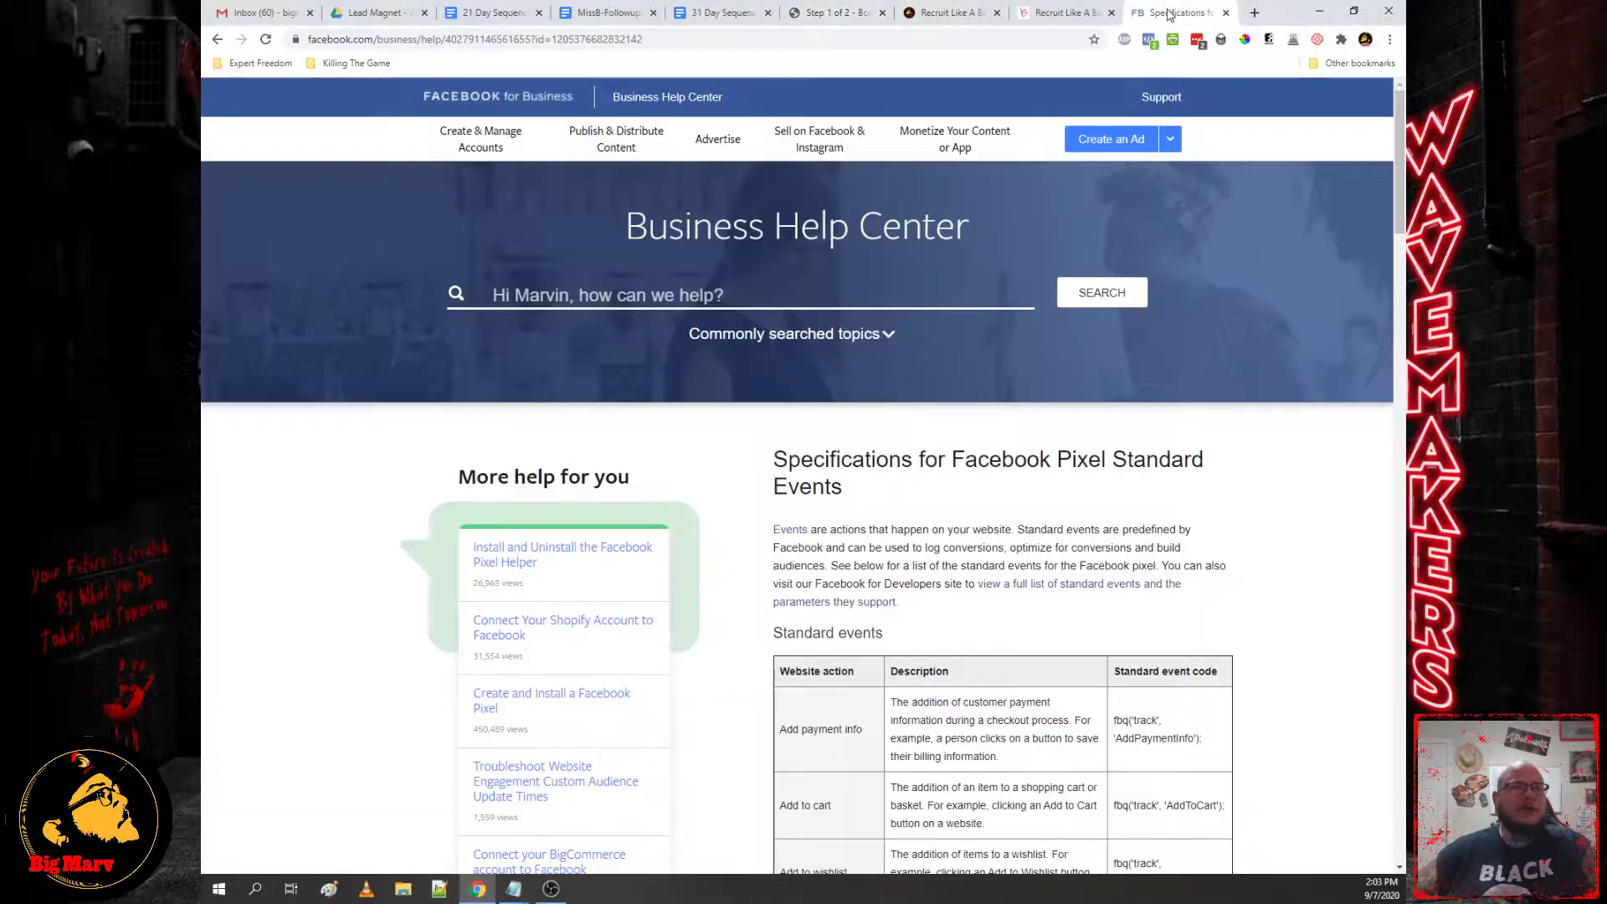
pyautogui.scroll(-5, 919, 609)
pyautogui.scroll(-12, 919, 609)
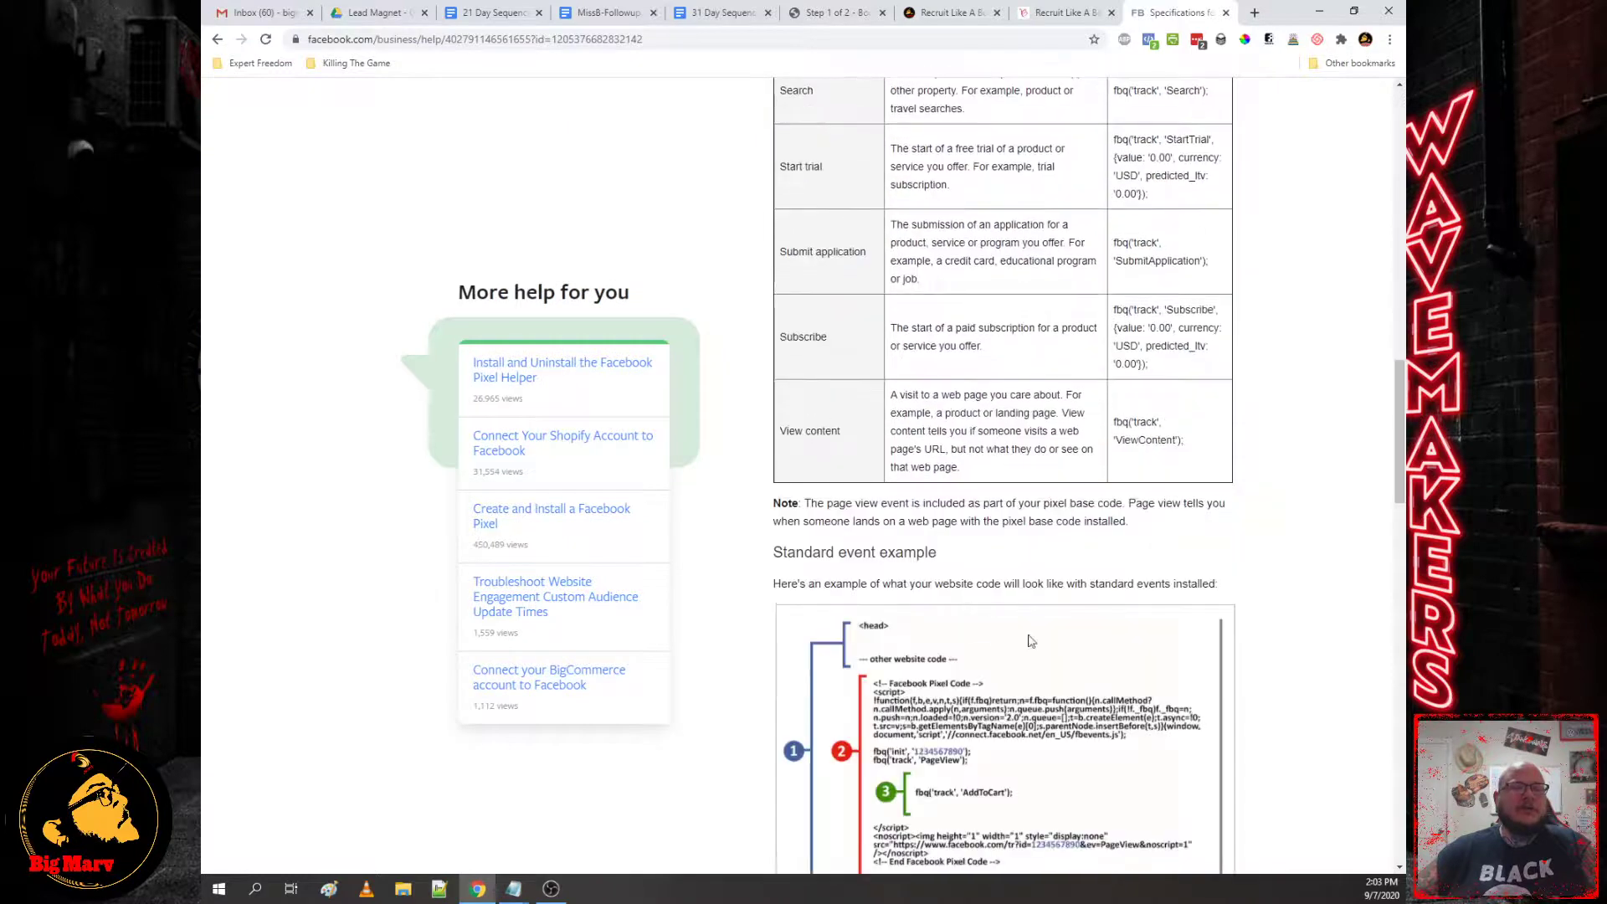
pyautogui.moveTo(1192, 445); pyautogui.dragTo(1114, 430)
pyautogui.hotkey('ctrl', 'c')
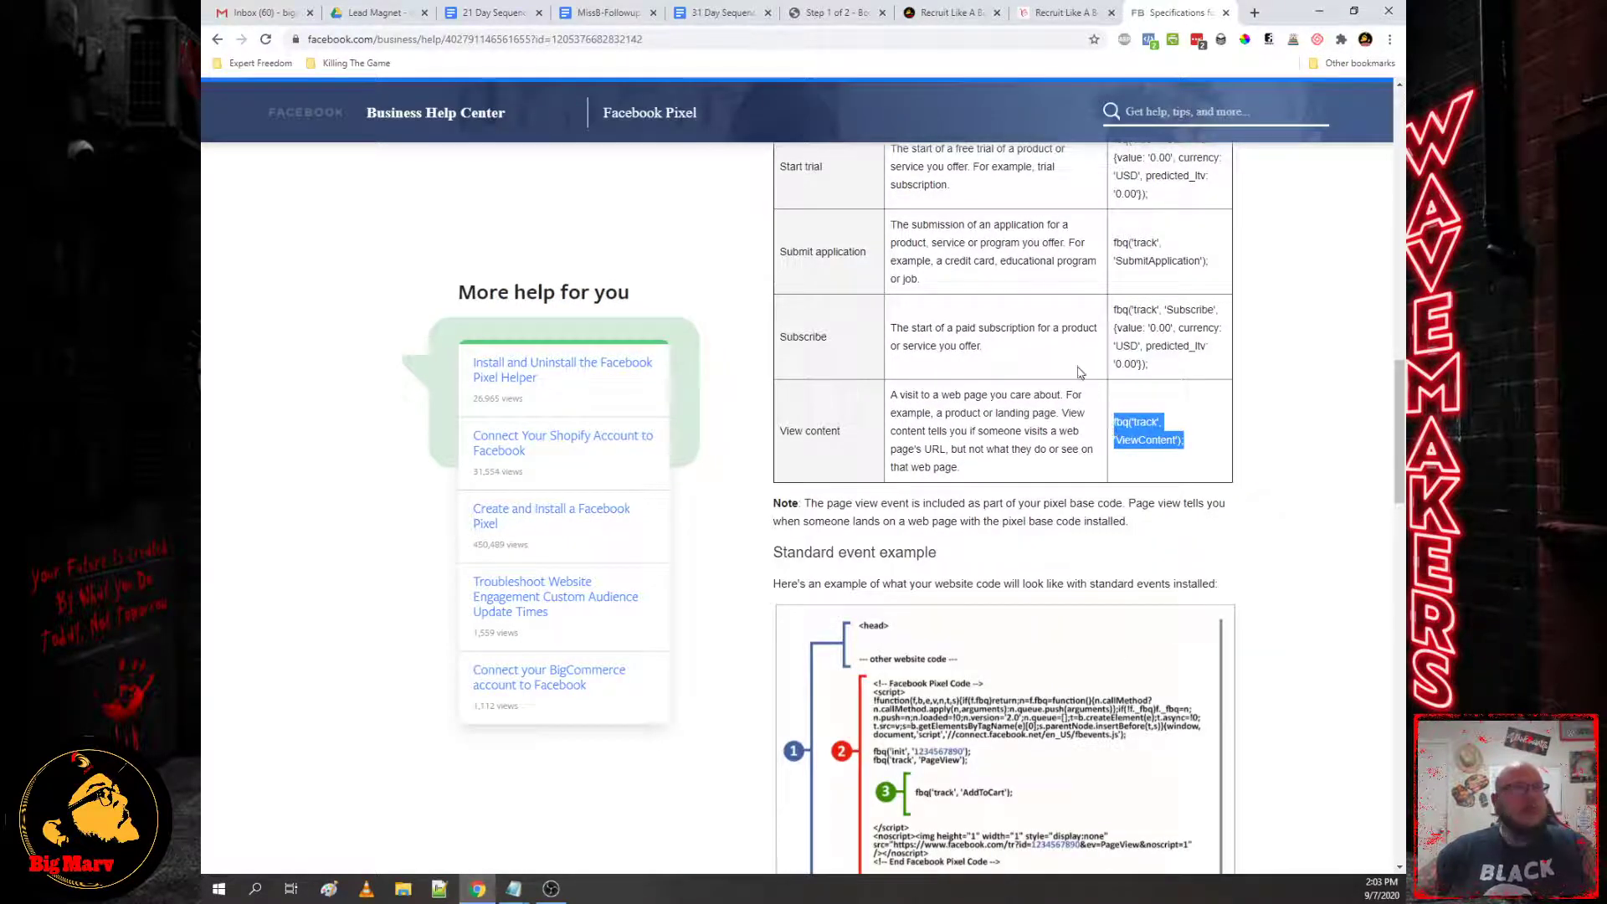
# Step: Paste the ViewContent line twice, rename the second event BookingView, close the script tag, and save
pyautogui.click(831, 12)
pyautogui.hotkey('ctrl', 'v')
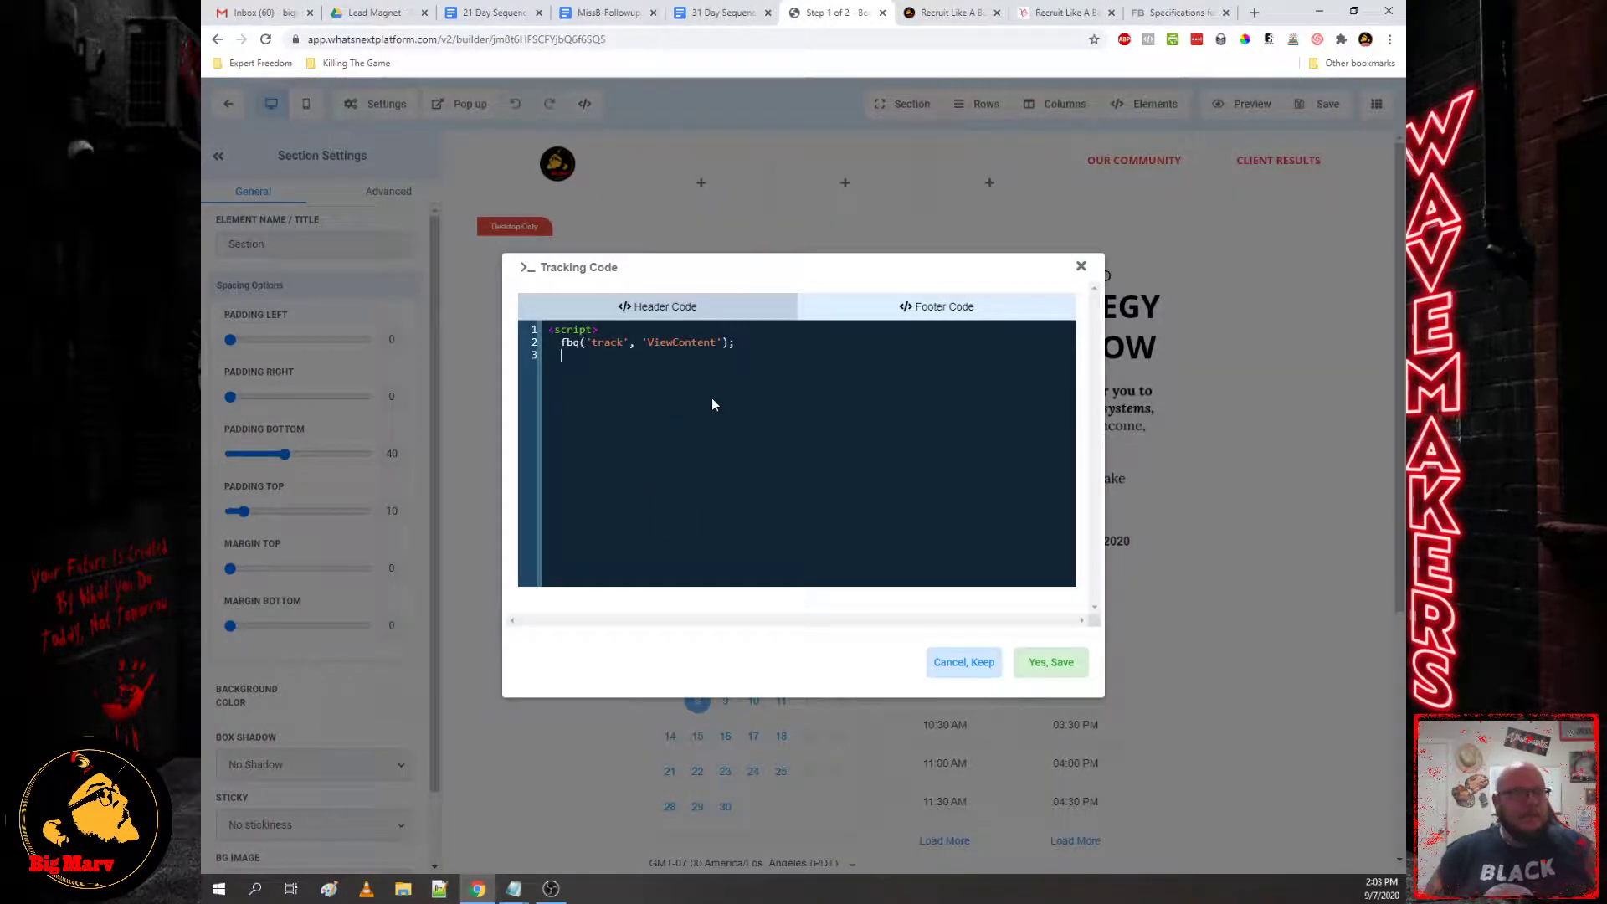
pyautogui.hotkey('ctrl', 'v')
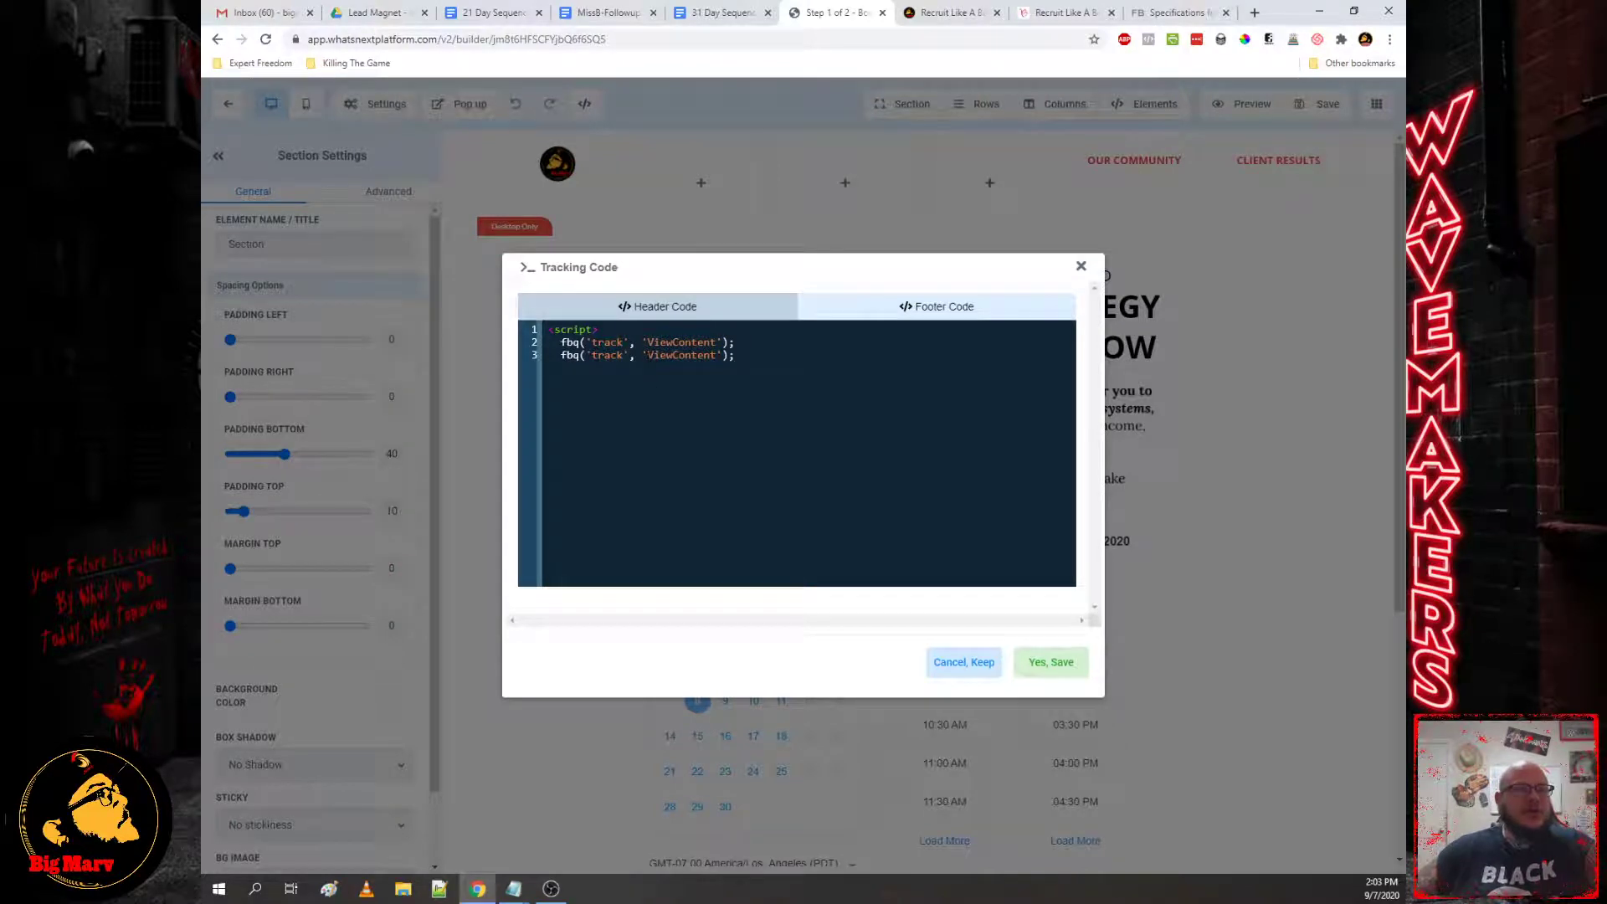
pyautogui.moveTo(648, 355); pyautogui.dragTo(717, 355)
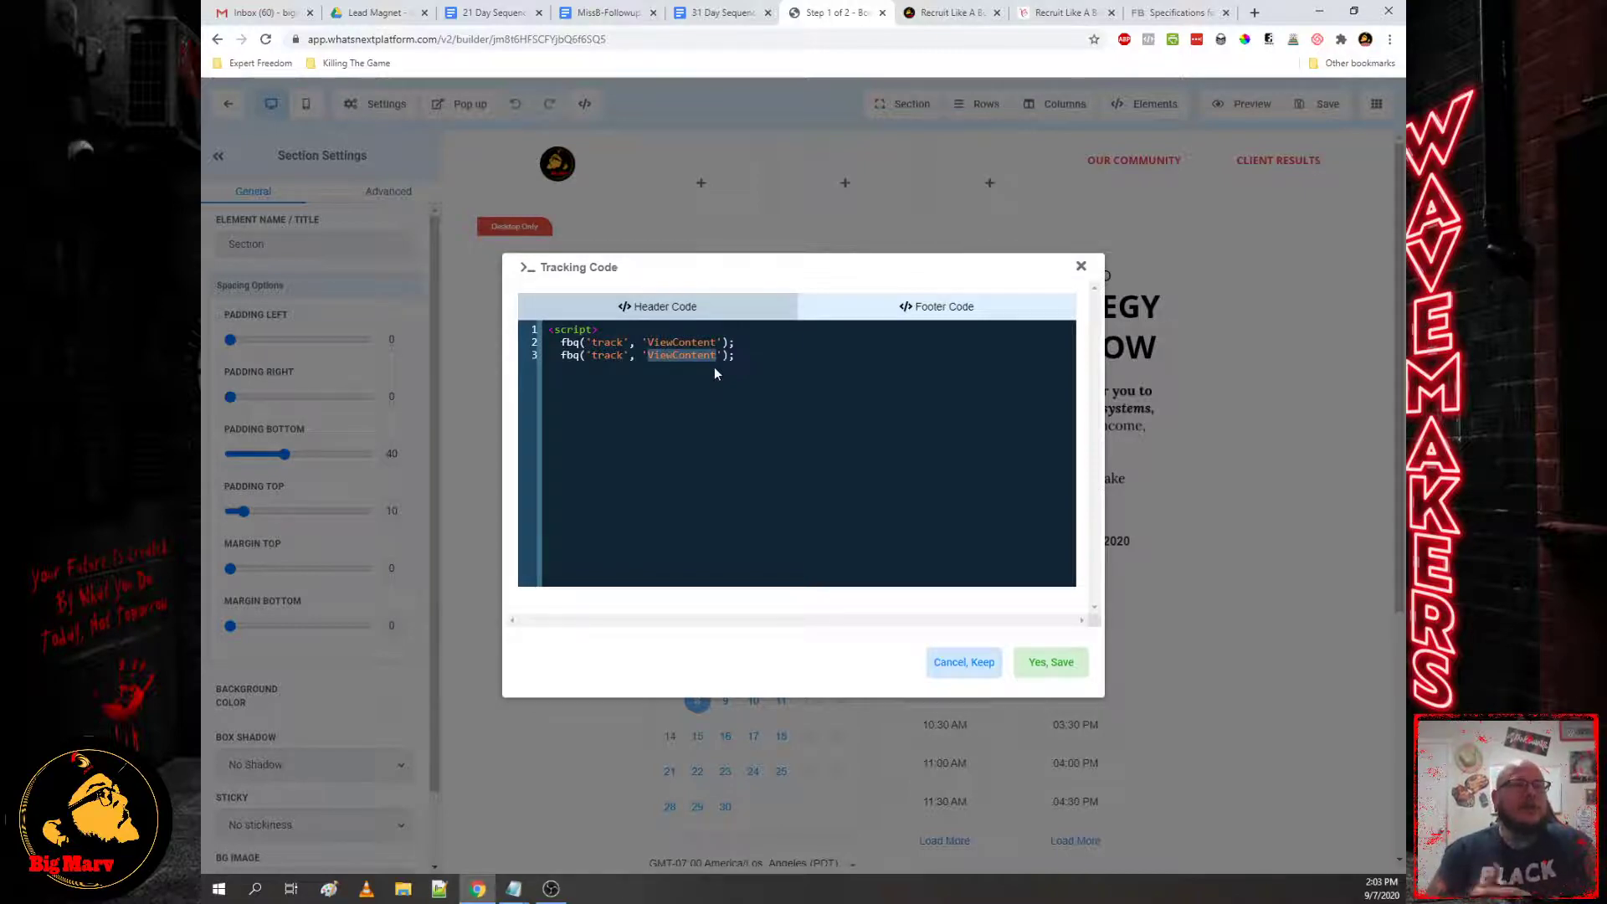
pyautogui.write('Booking')
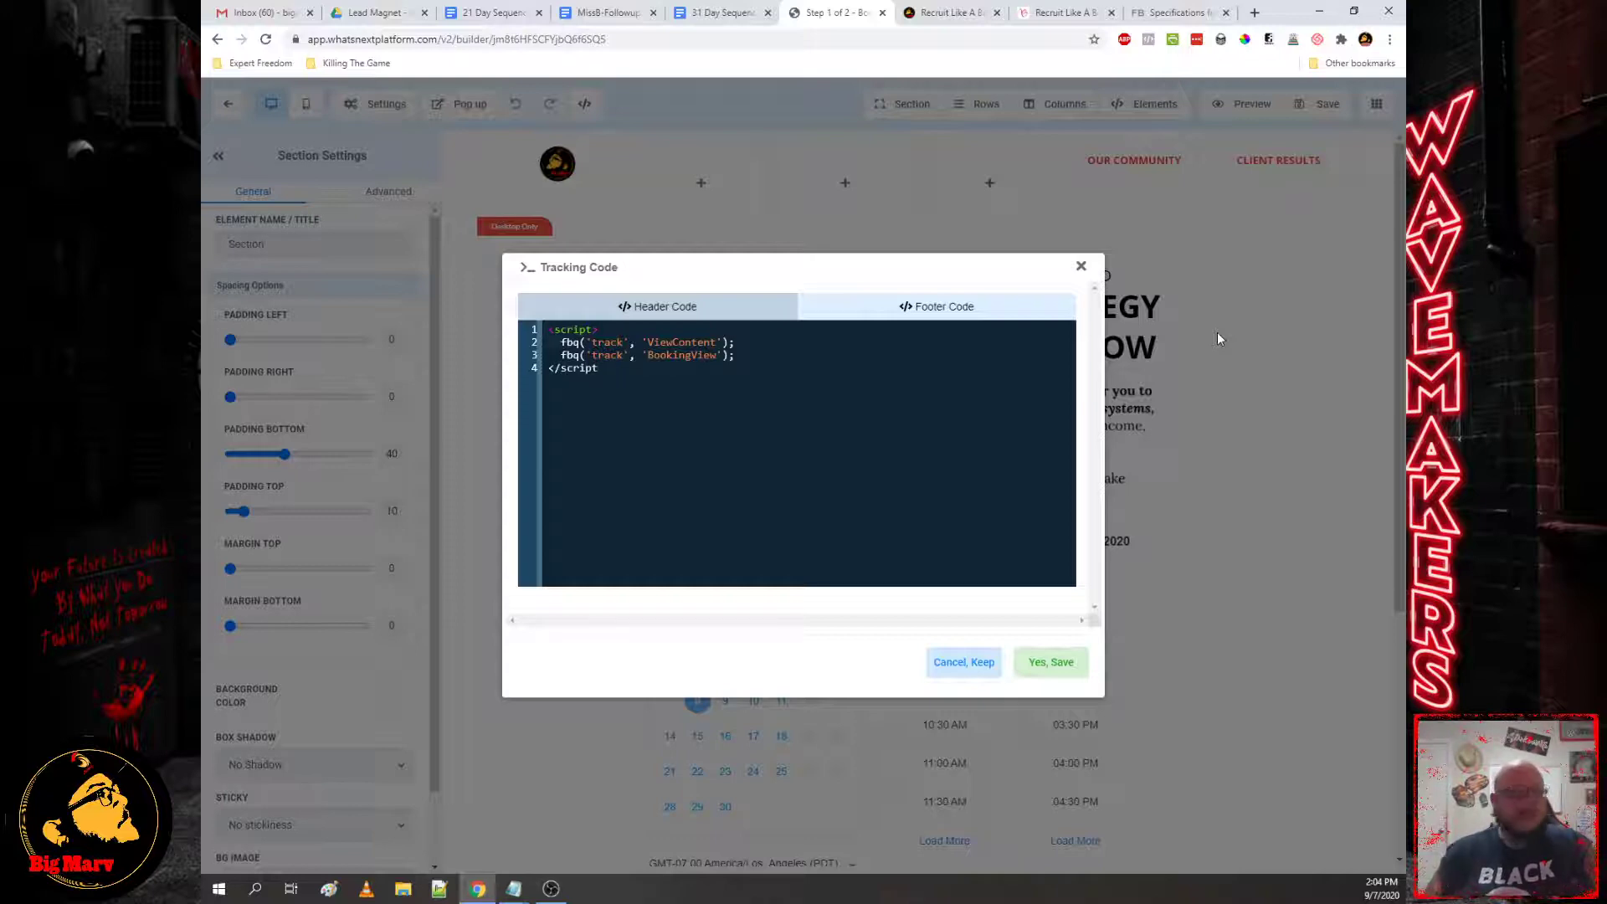
pyautogui.write('>')
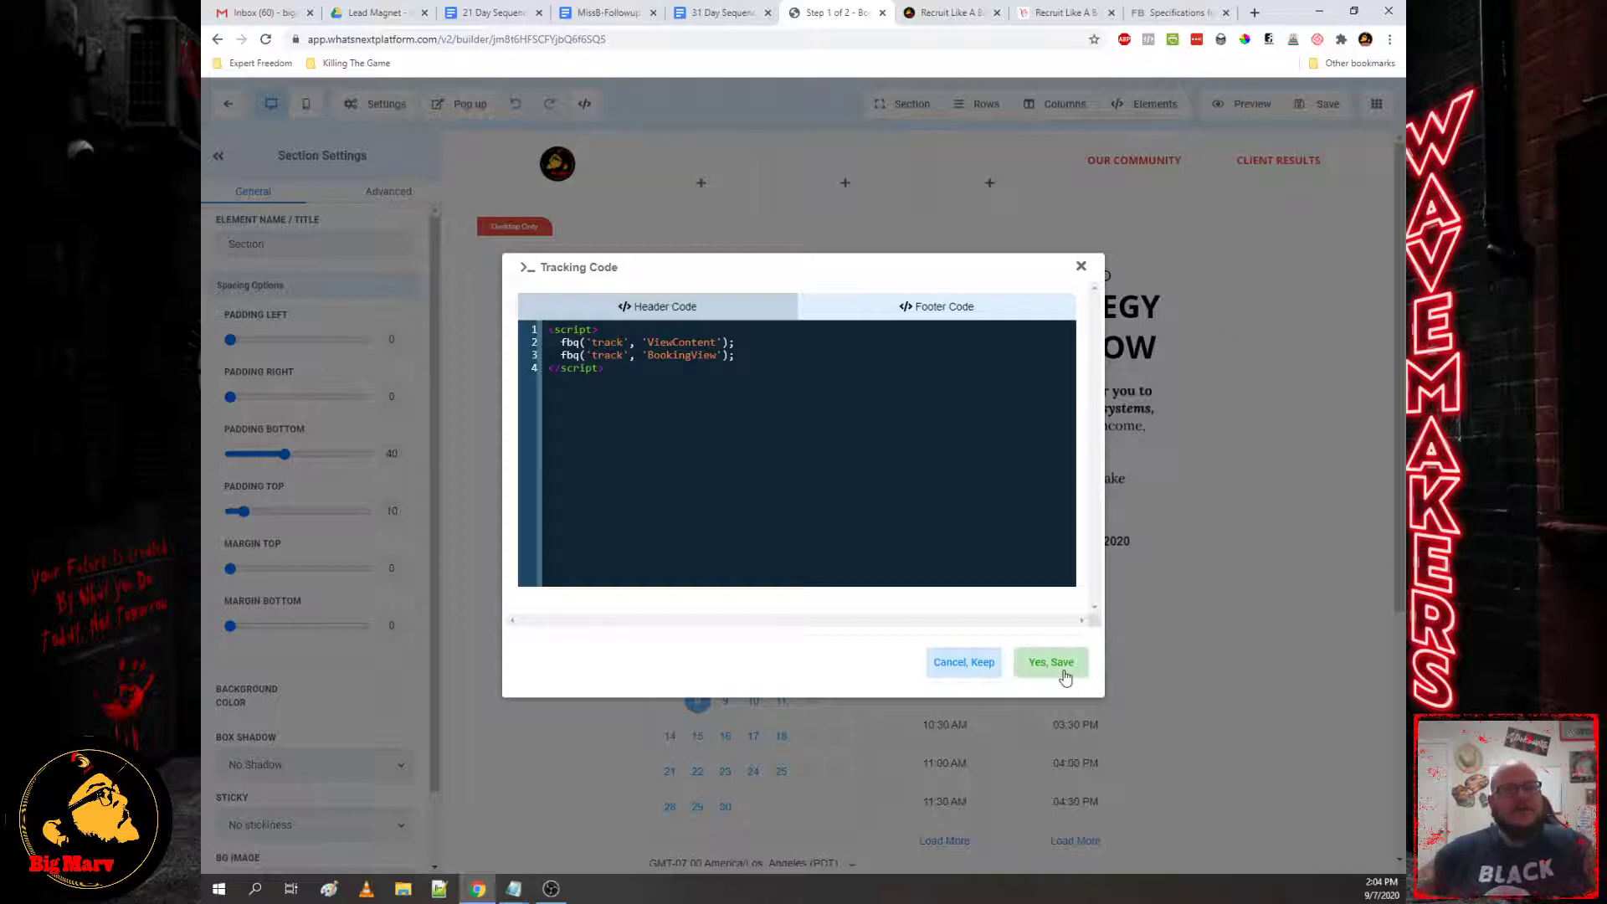
pyautogui.click(1063, 674)
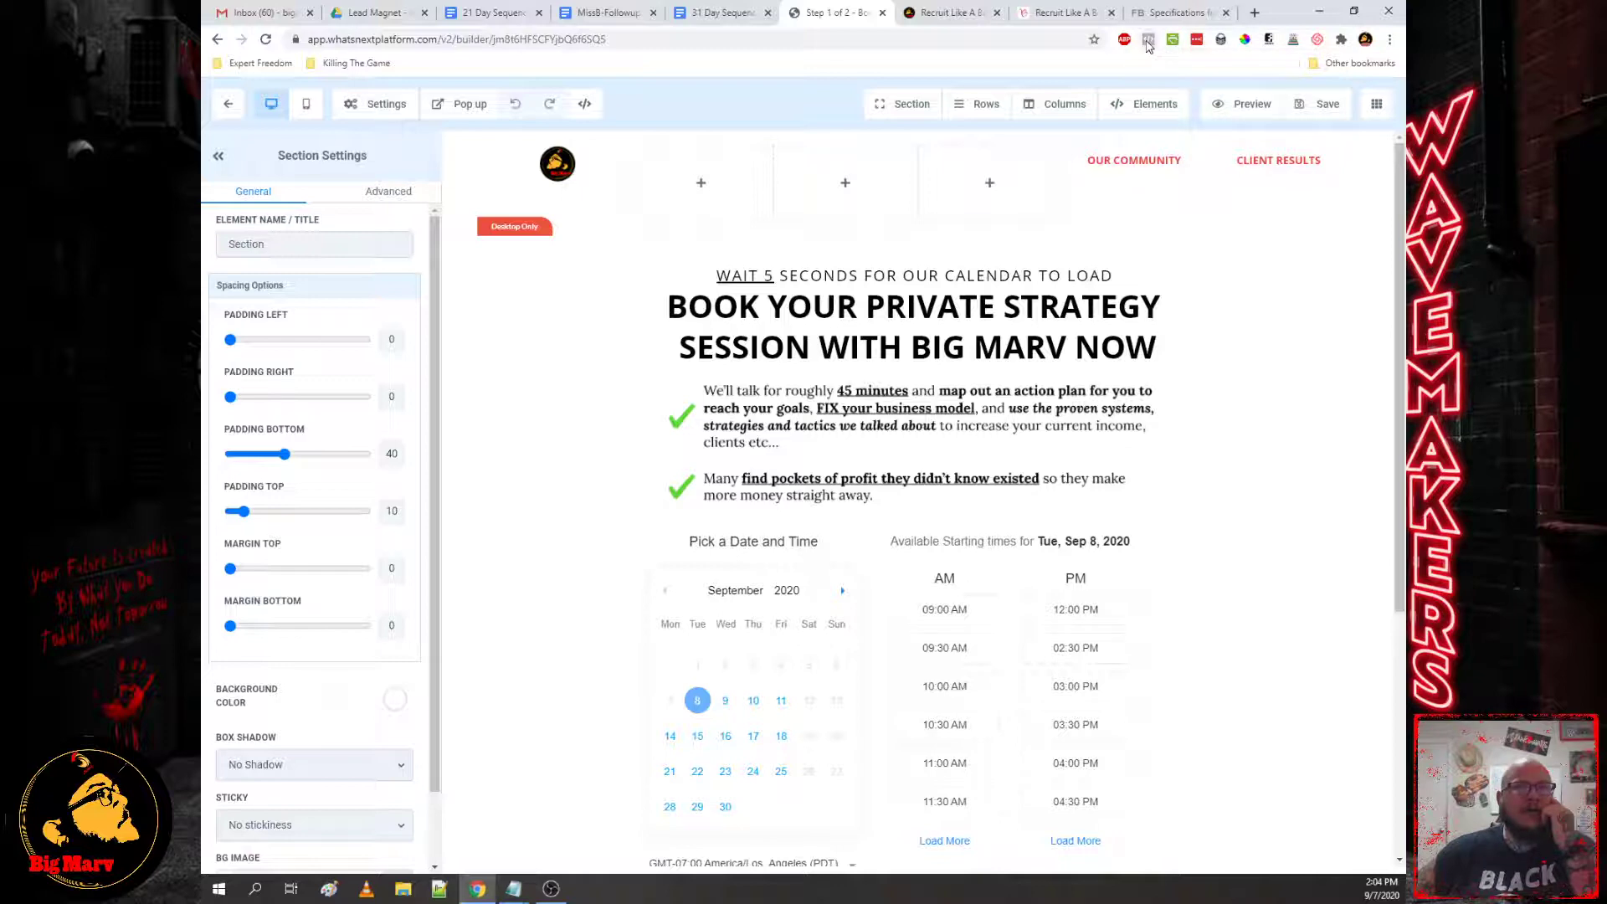
# Step: Save and preview the booking page, confirming PageView, ViewContent and BookingView fire in Pixel Helper
pyautogui.click(1300, 111)
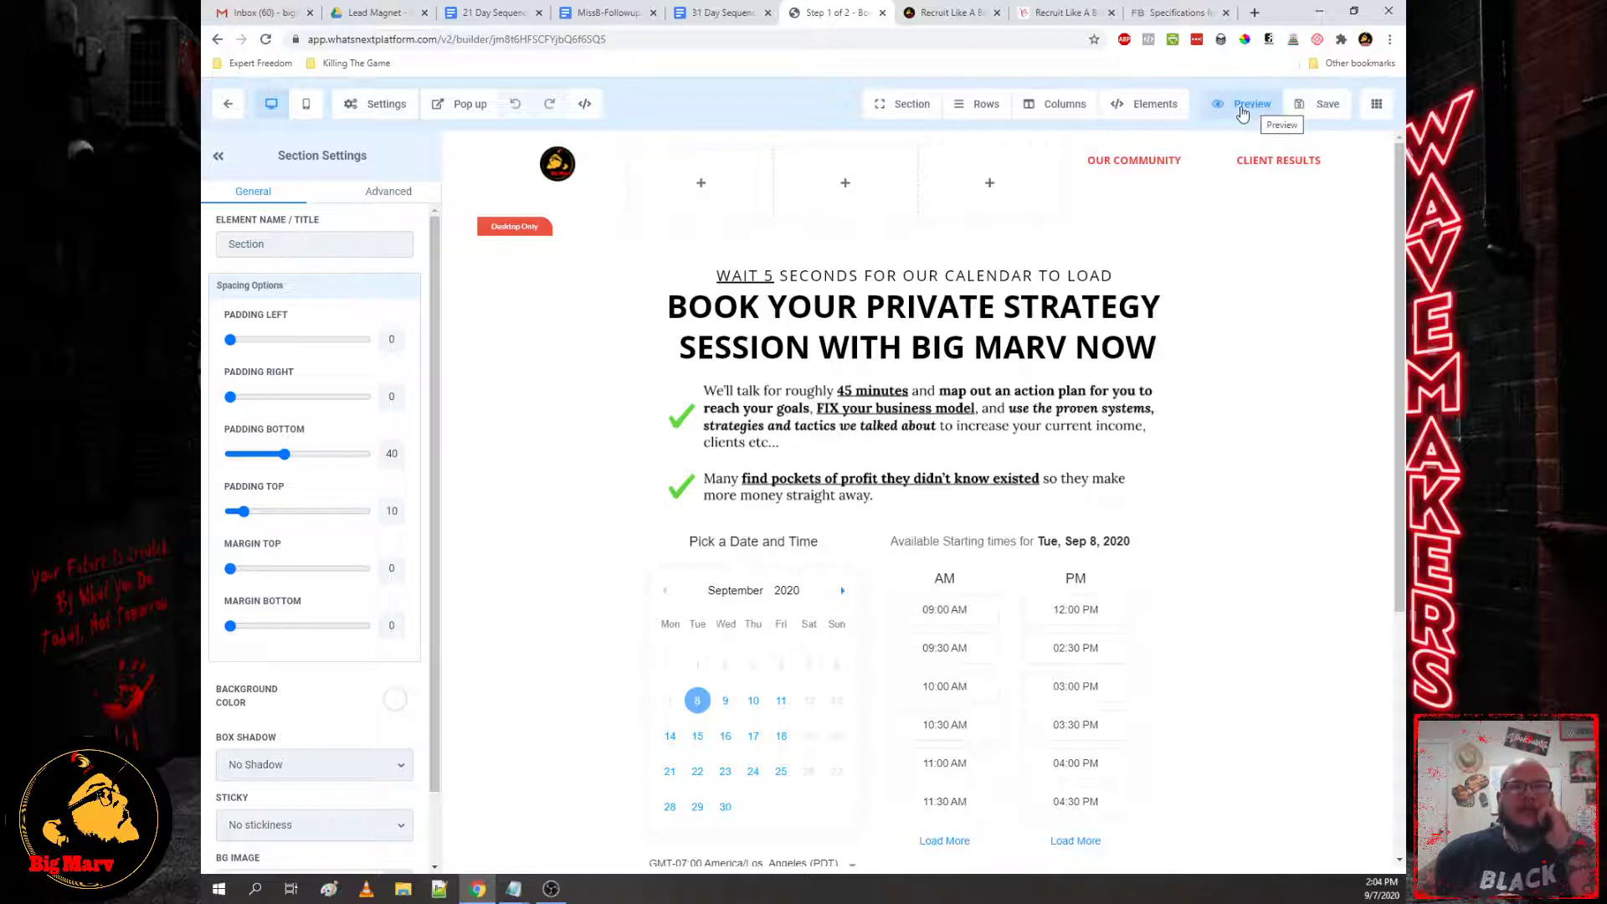
pyautogui.click(1245, 109)
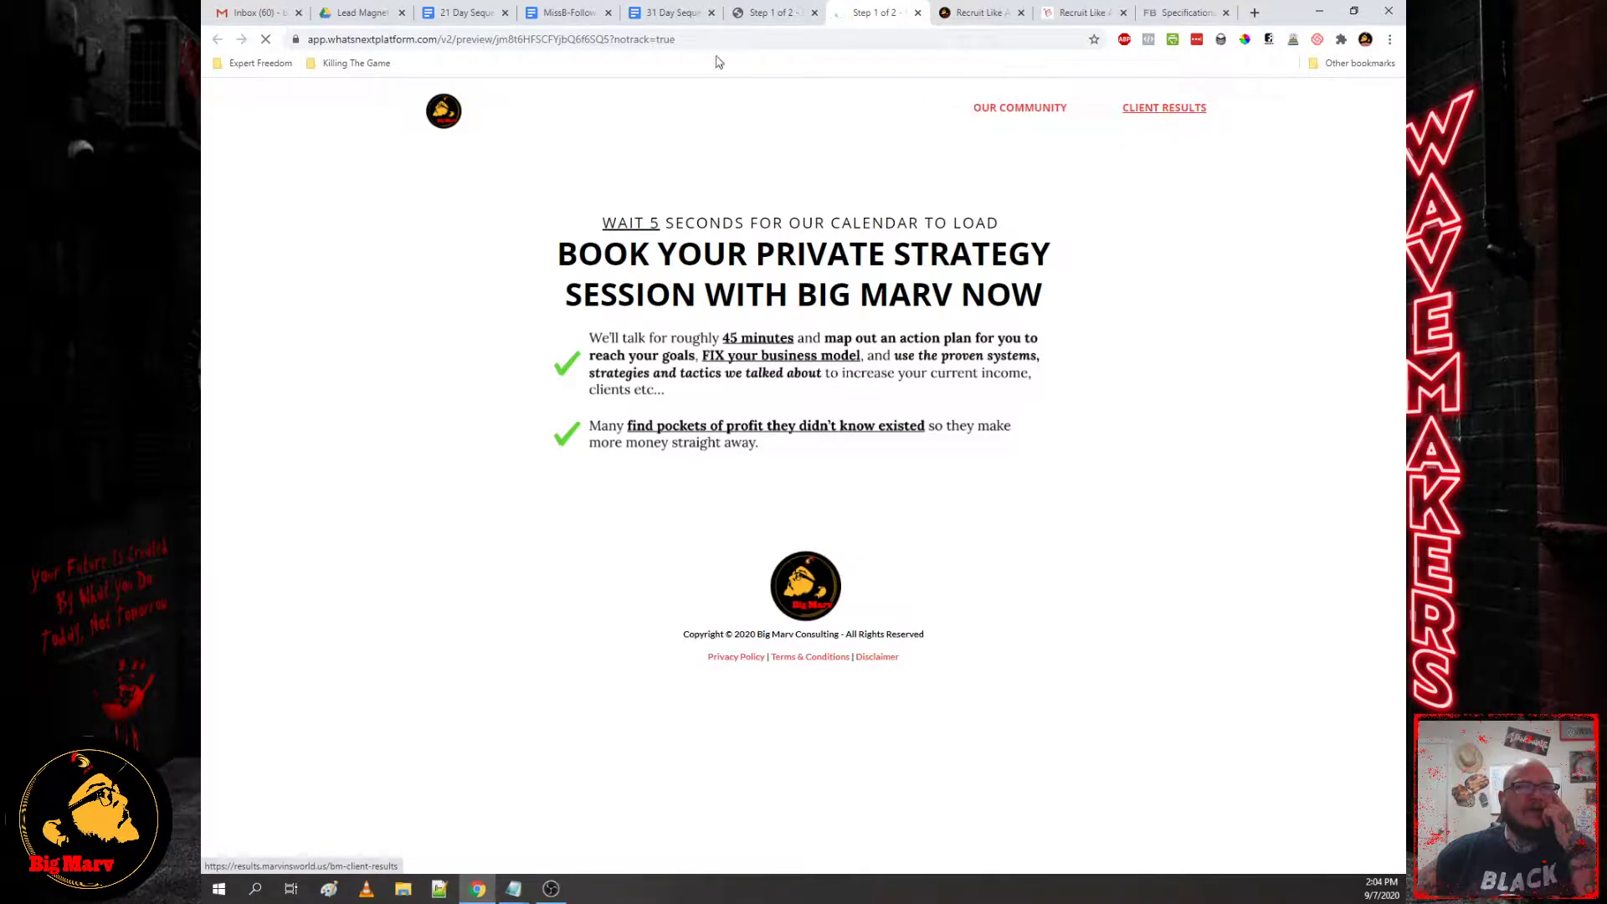
pyautogui.click(1150, 42)
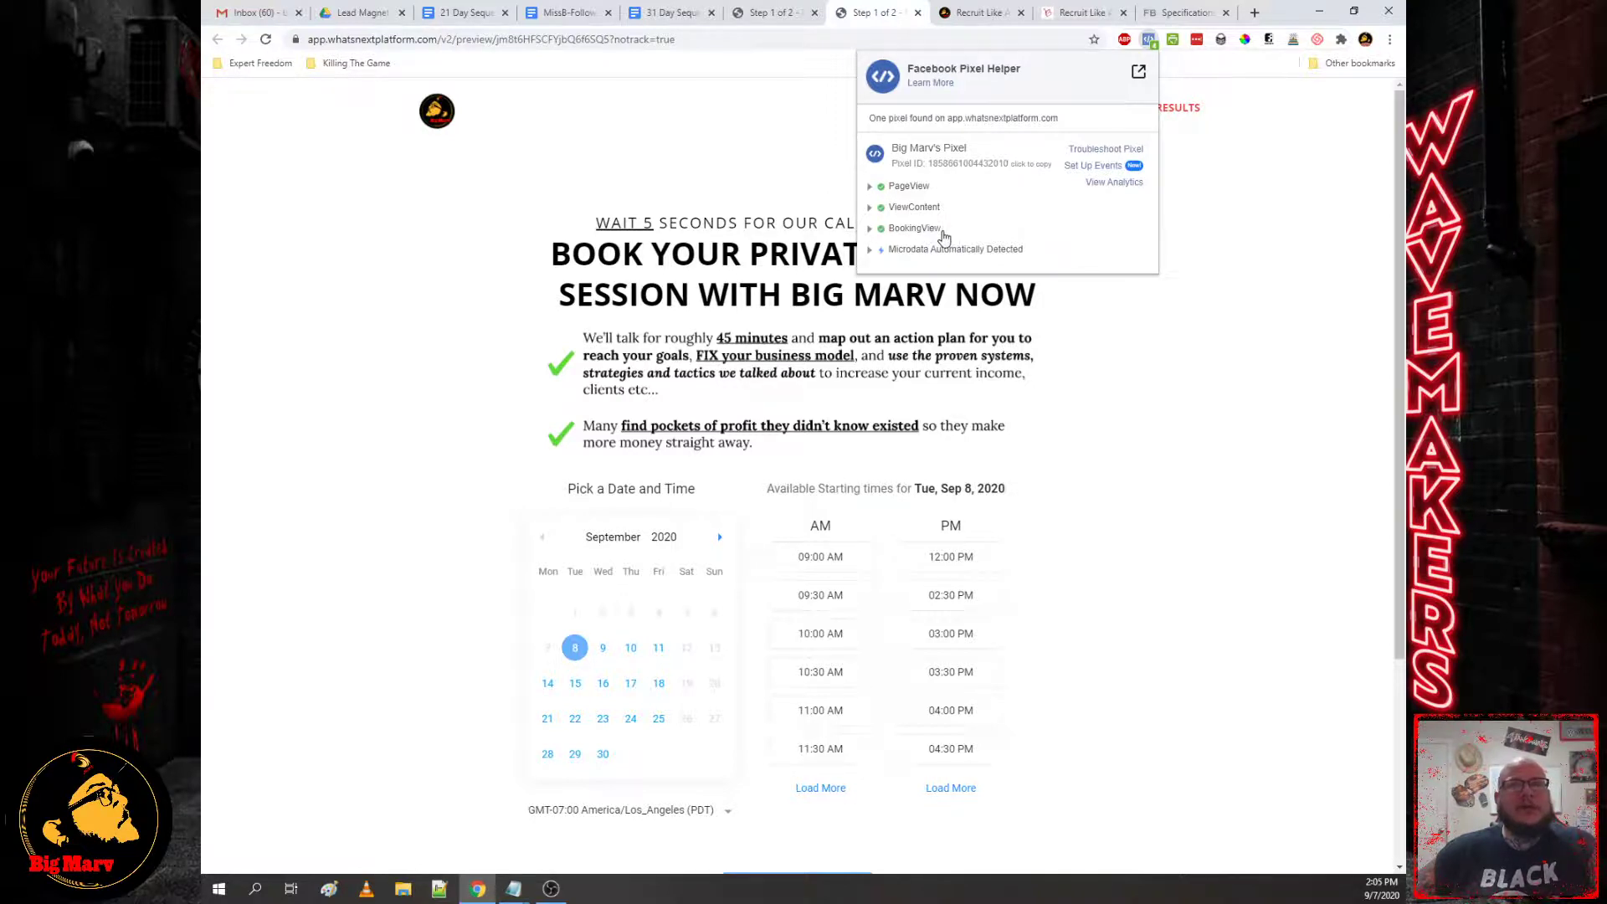
pyautogui.click(781, 17)
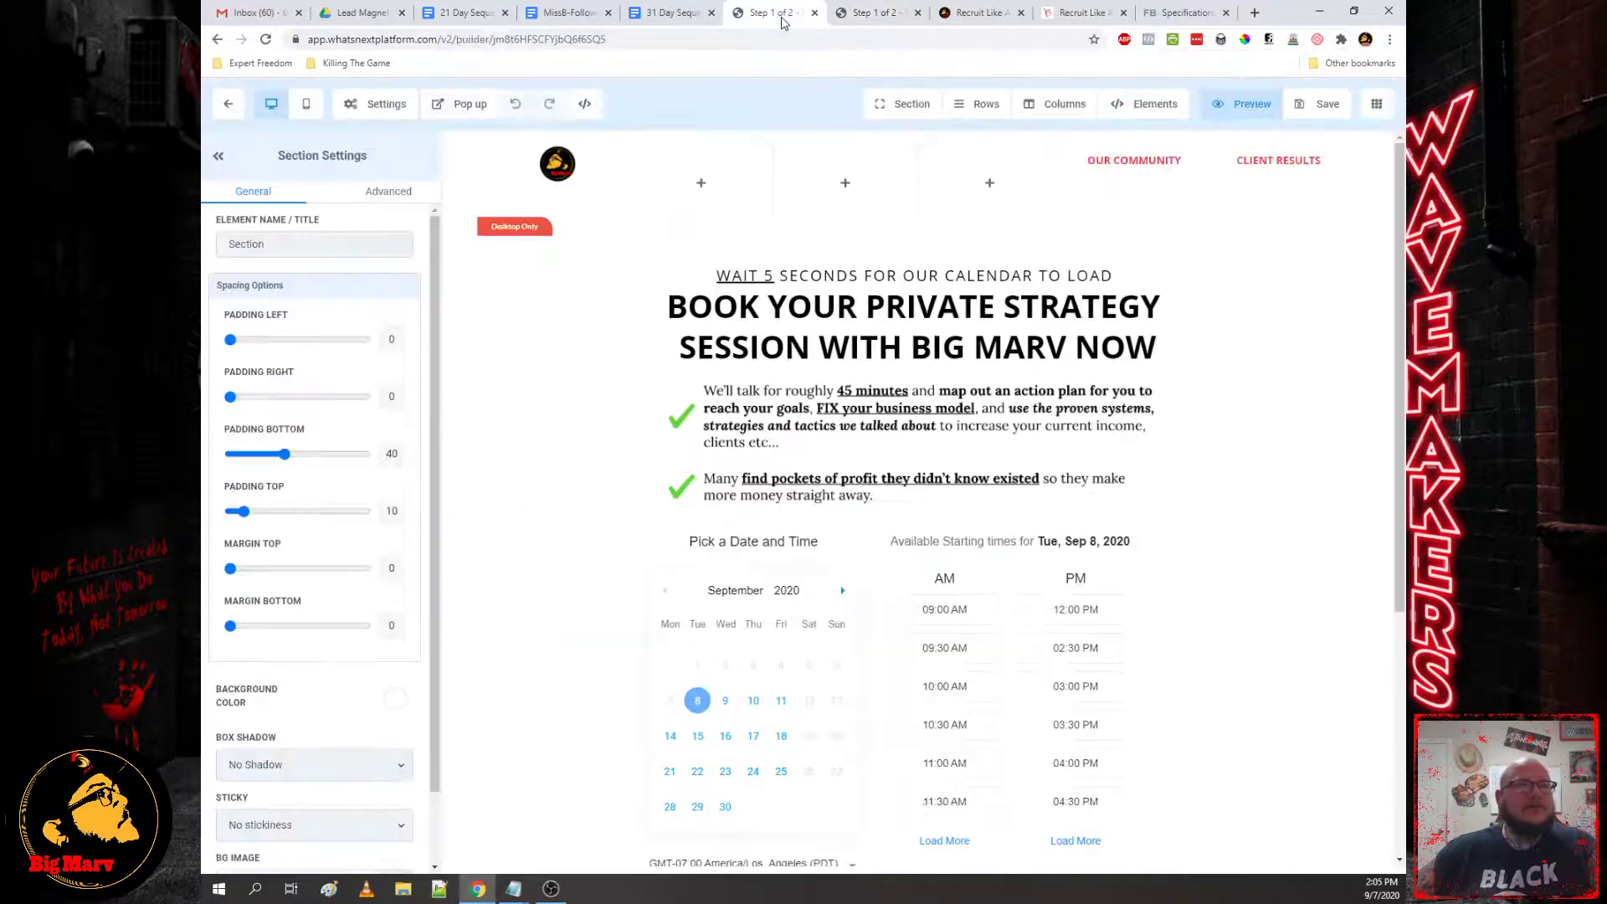
# Step: Leave the page builder for the Core Booking Funnel steps and return to Facebook's standard events page
pyautogui.click(229, 106)
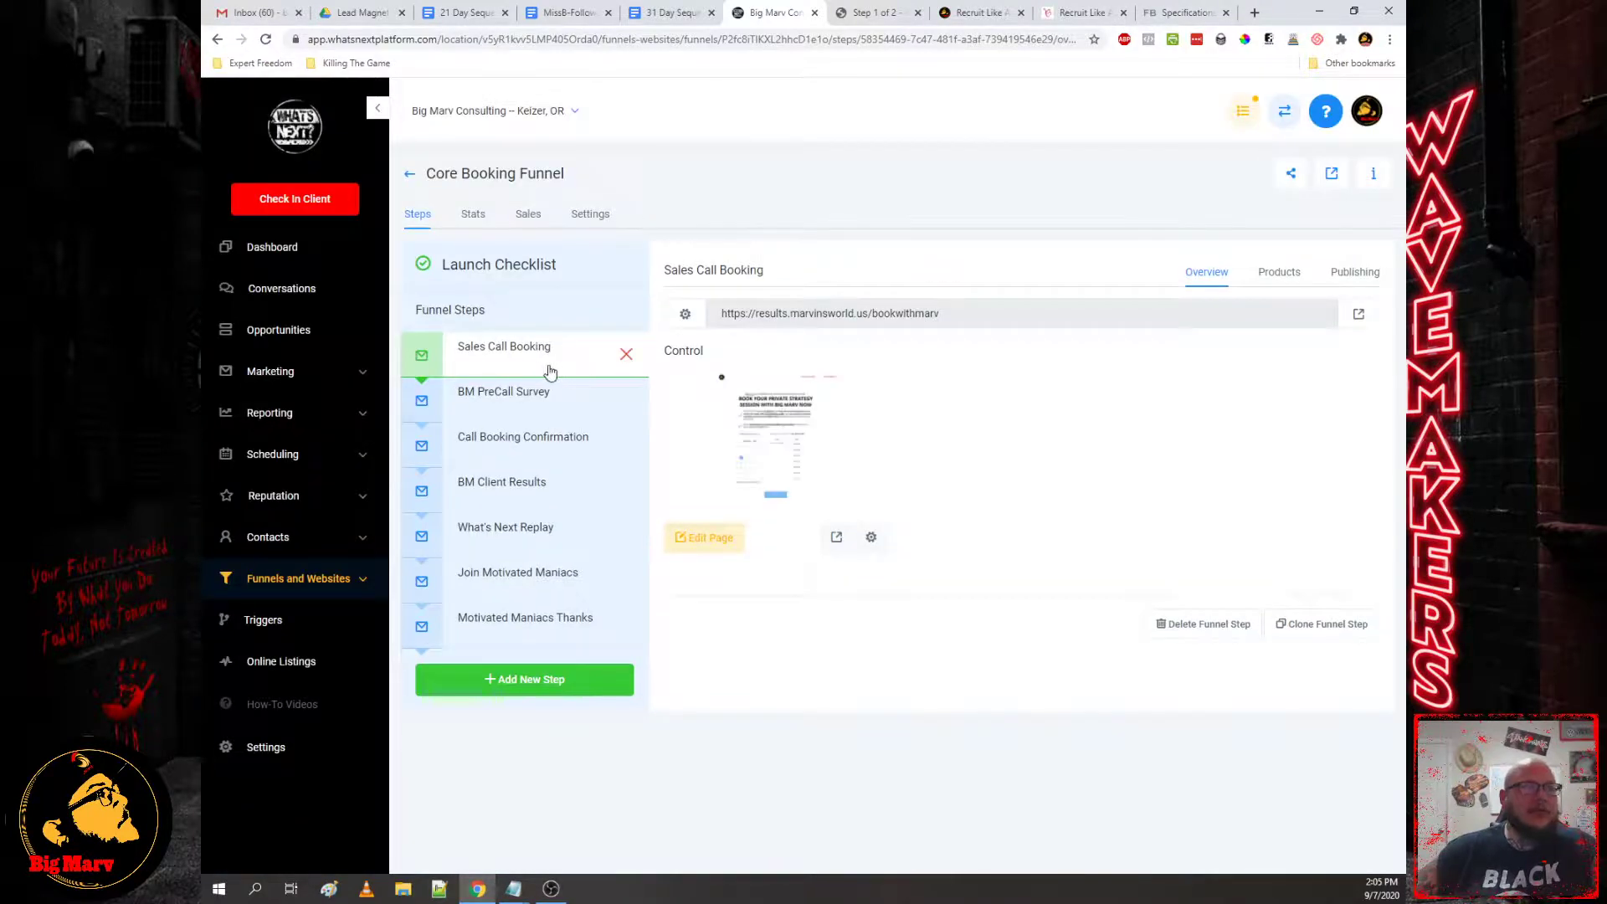
pyautogui.moveTo(582, 367)
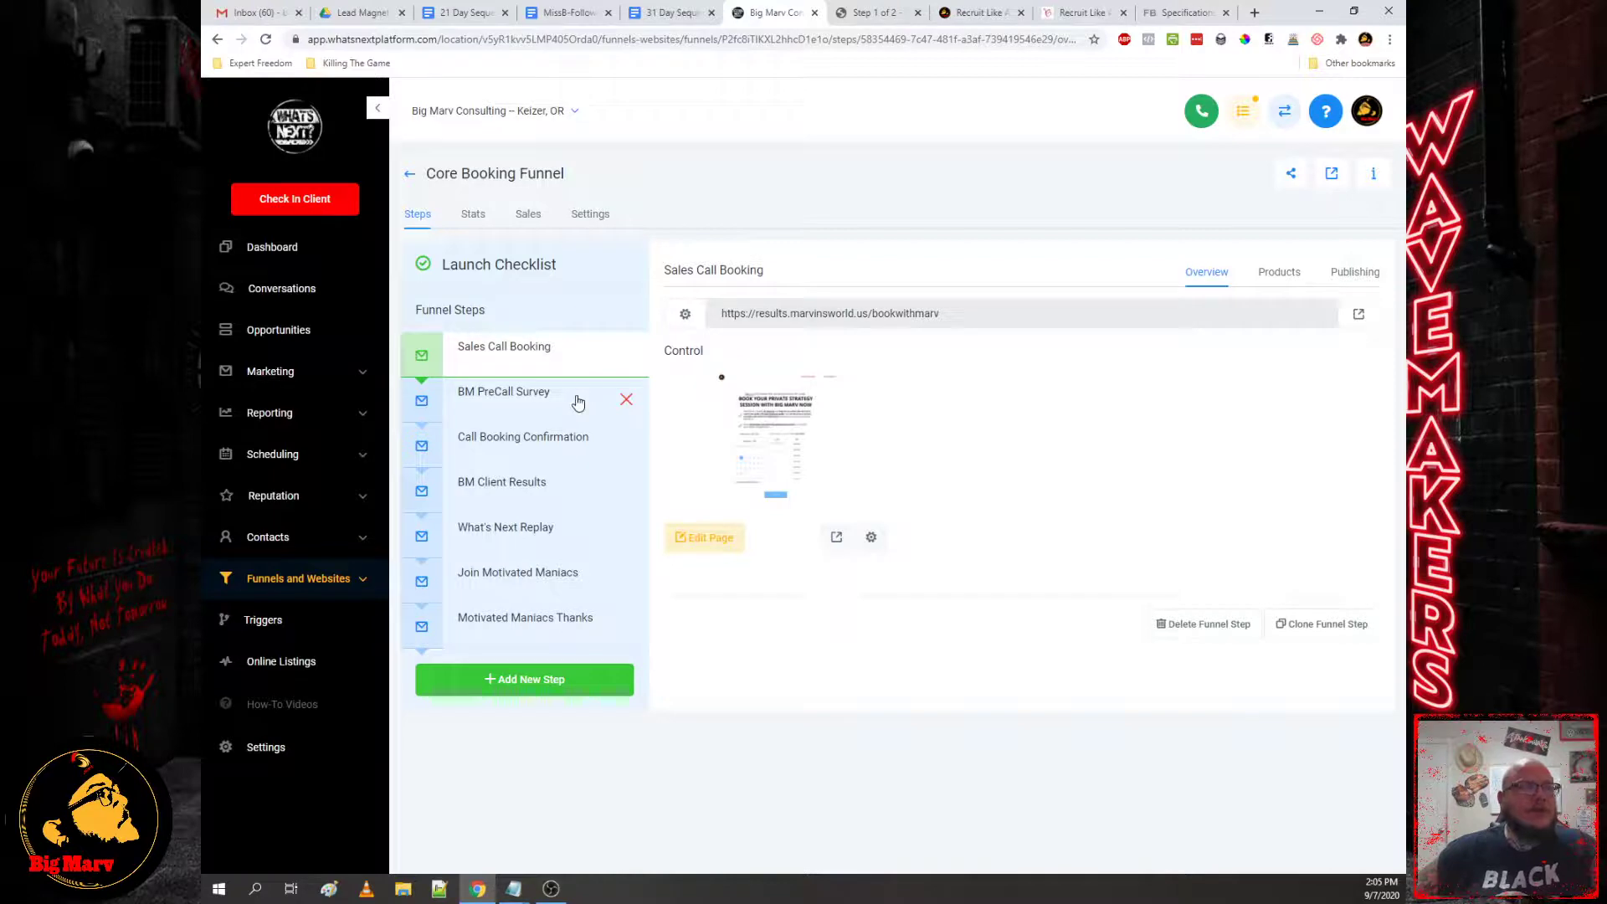
pyautogui.click(1175, 15)
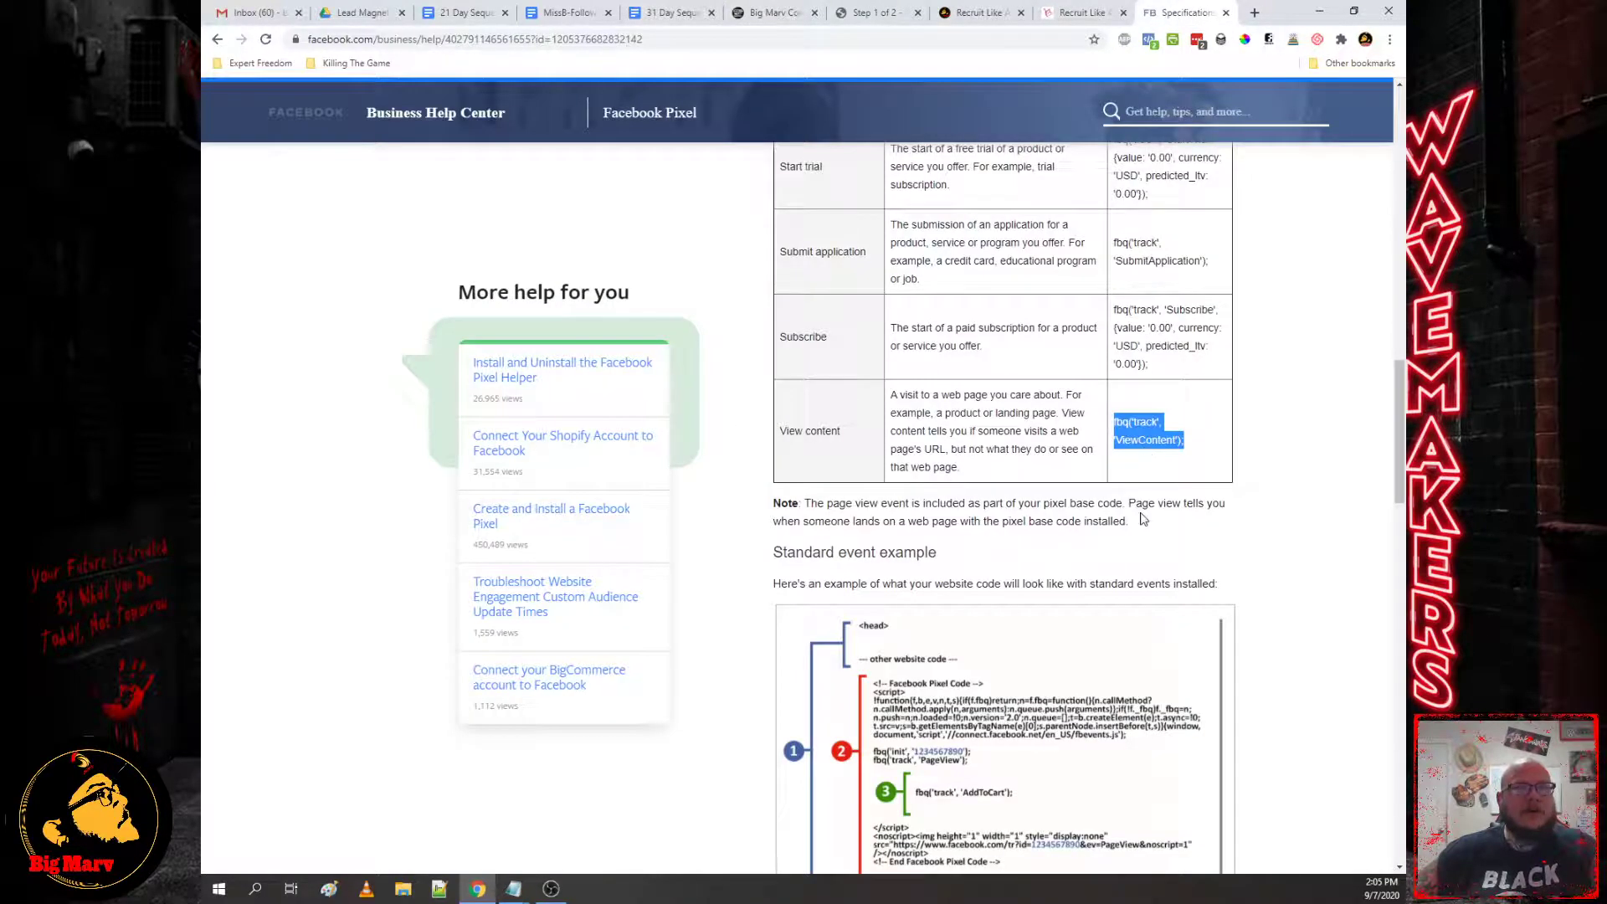
# Step: Copy the Lead event code from Facebook's standard events table
pyautogui.scroll(4, 1143, 519)
pyautogui.scroll(3, 1155, 544)
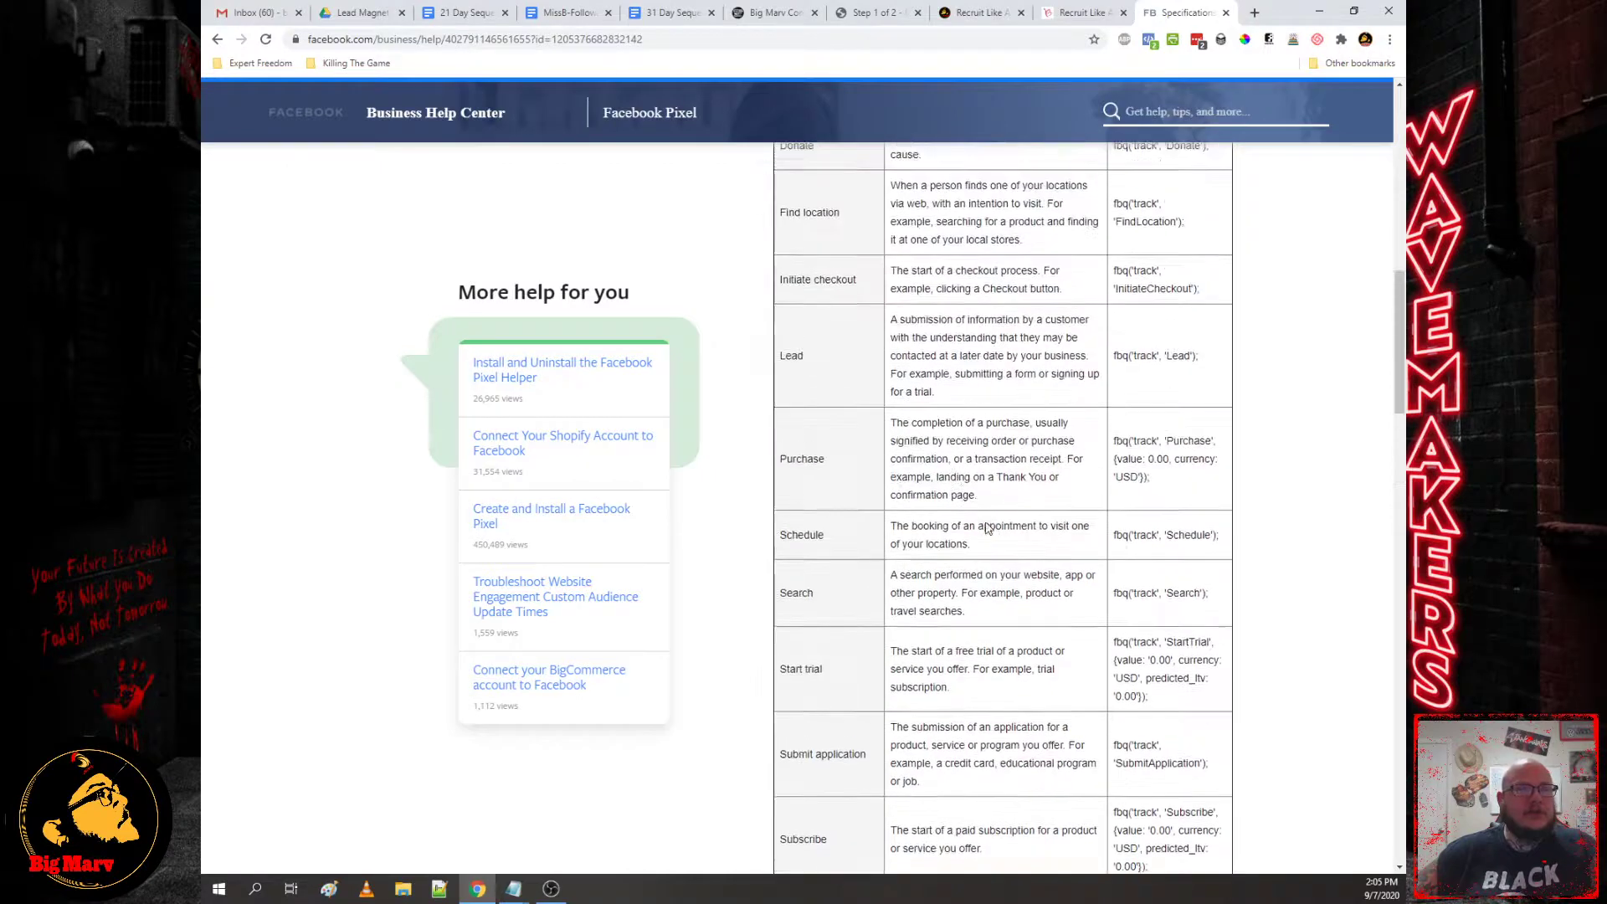
pyautogui.tripleClick(1181, 538)
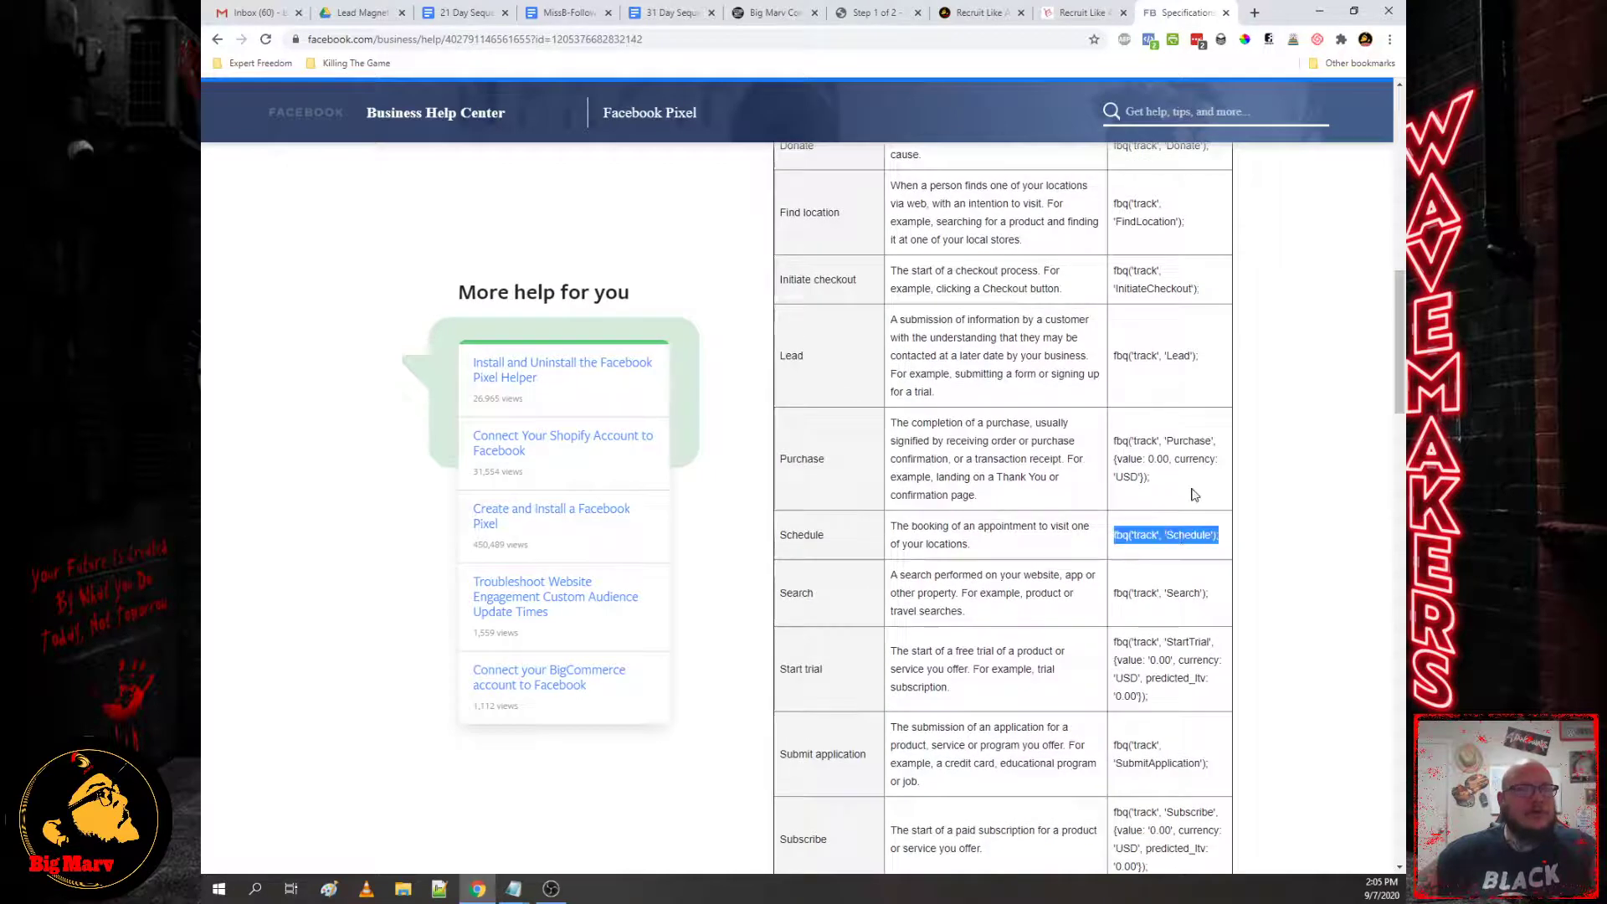
pyautogui.scroll(3, 1181, 536)
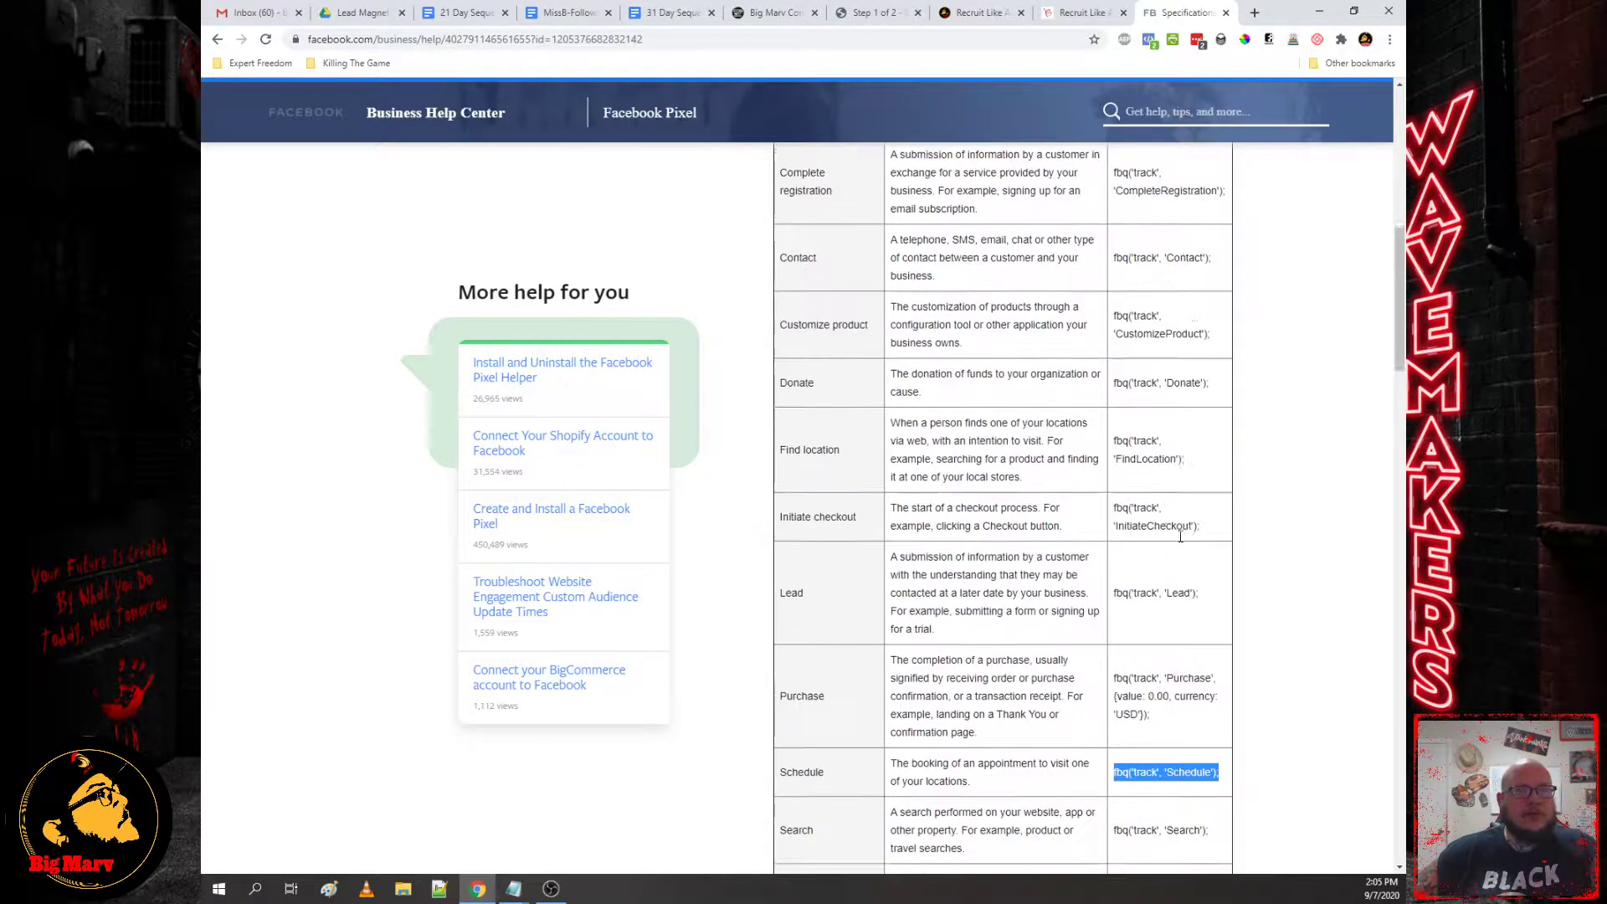
pyautogui.tripleClick(1154, 606)
pyautogui.hotkey('ctrl', 'c')
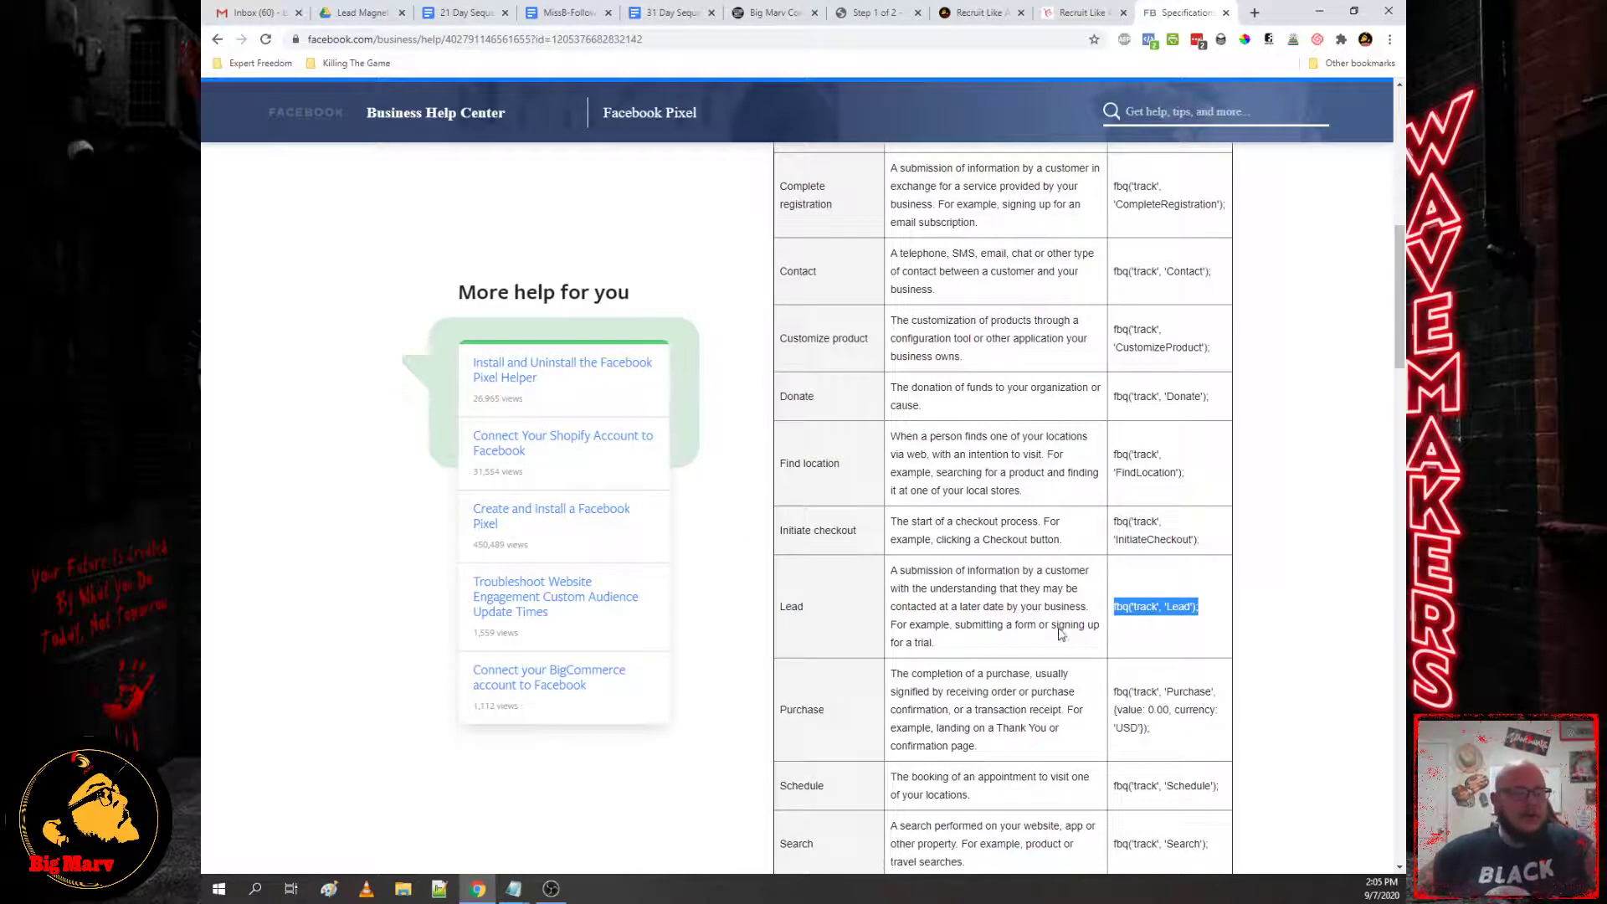
# Step: Paste two fbq('track', 'Lead') lines after the ViewContent event in pixel-code.txt
pyautogui.moveTo(514, 888)
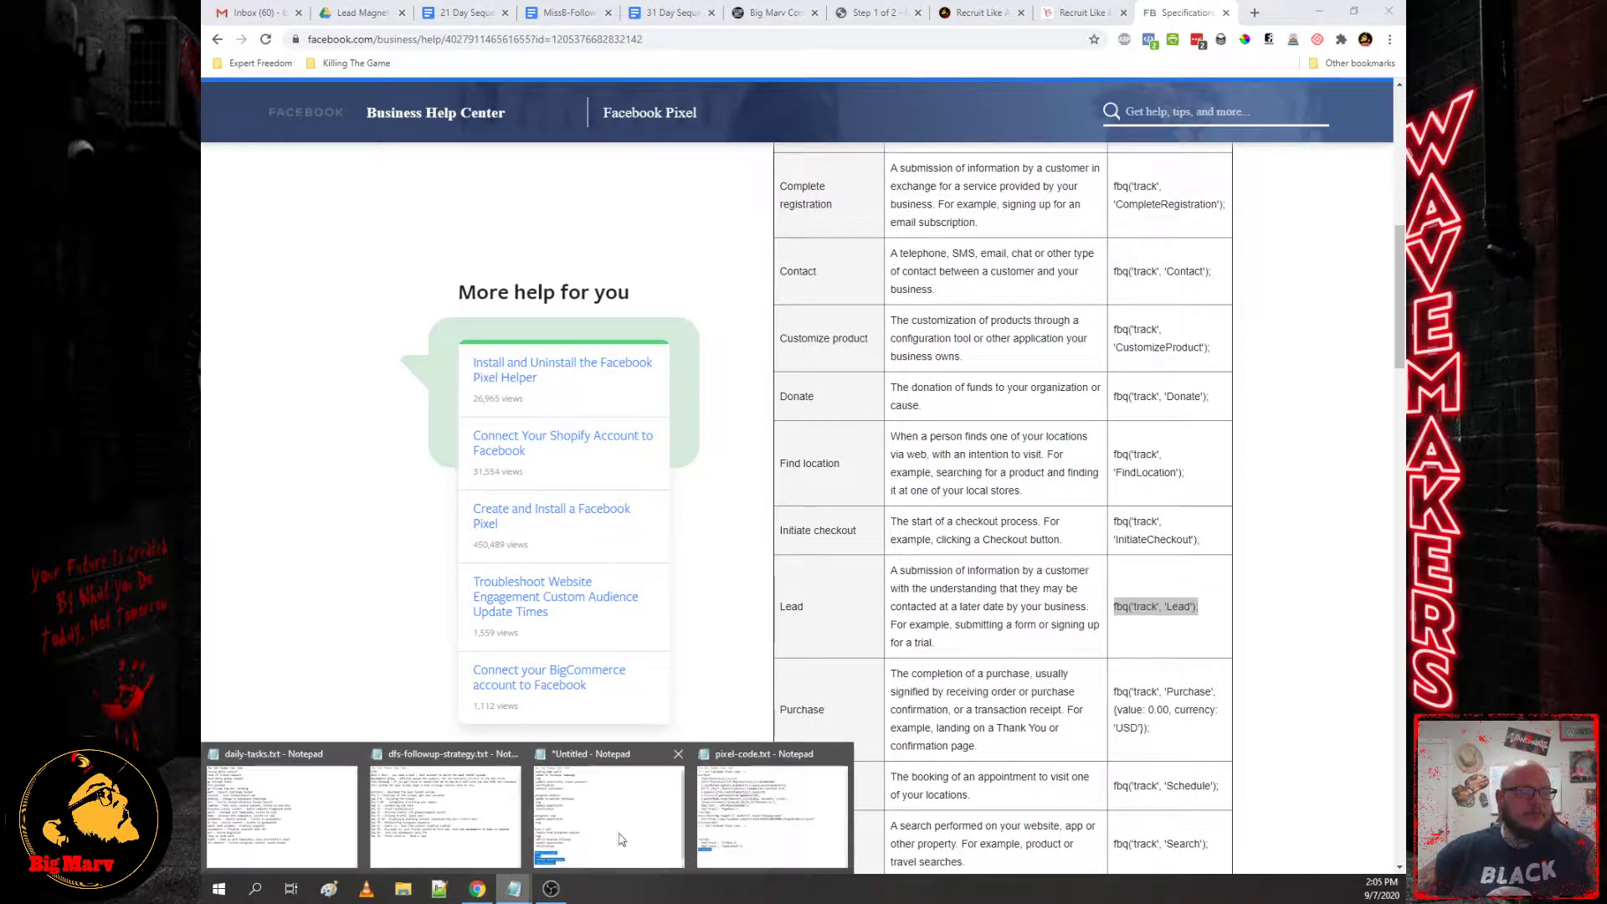
pyautogui.click(756, 849)
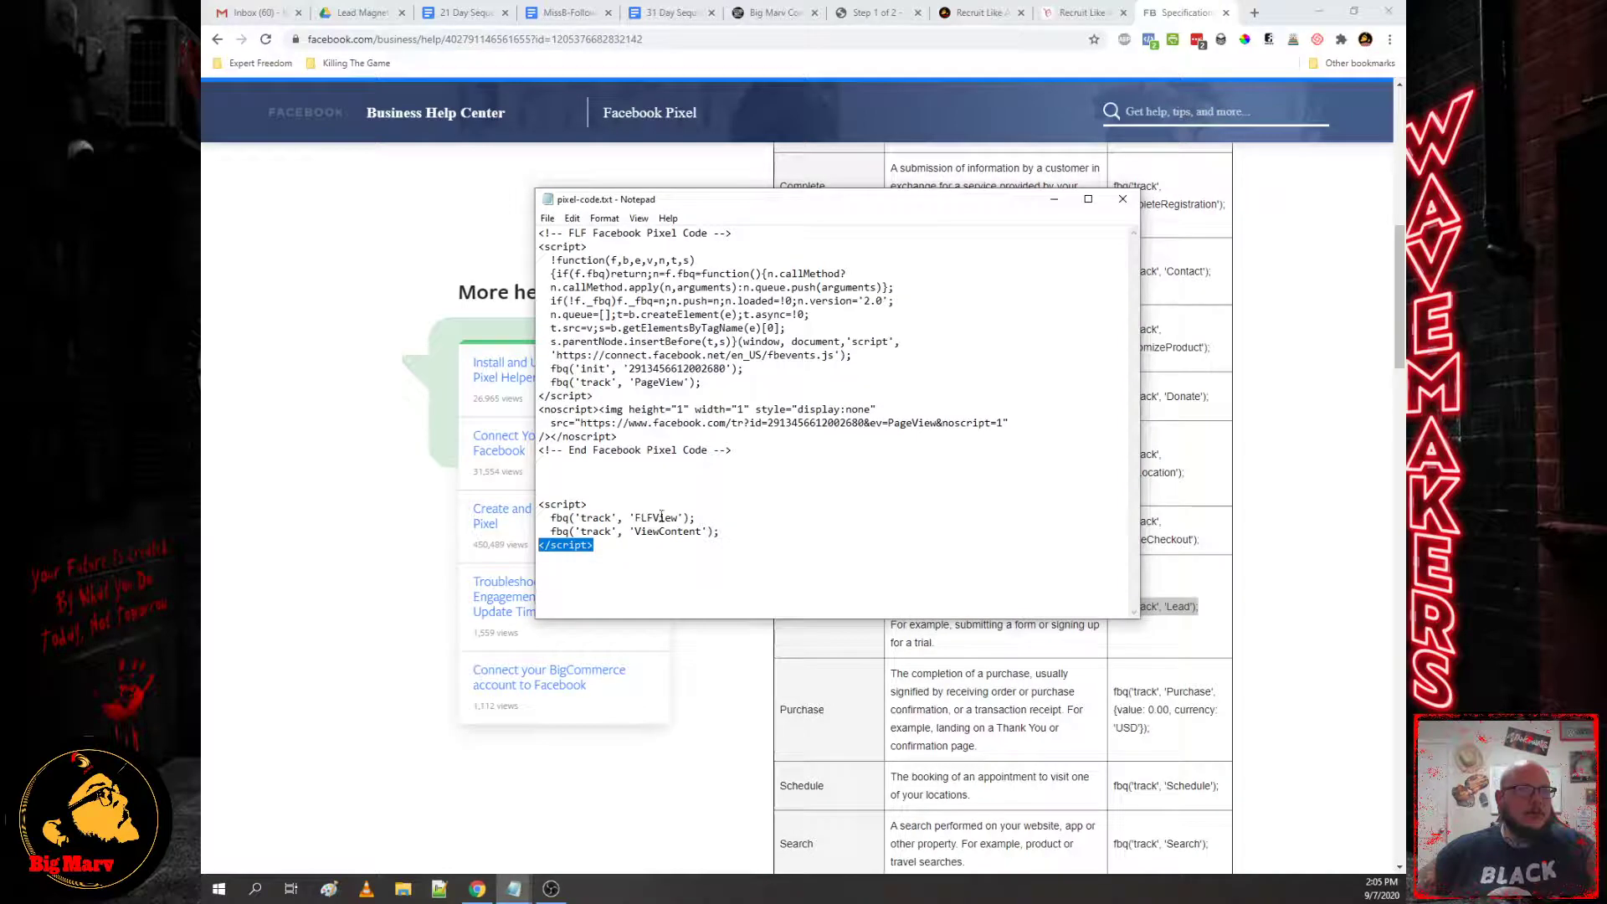
pyautogui.click(638, 517)
pyautogui.press('Return')
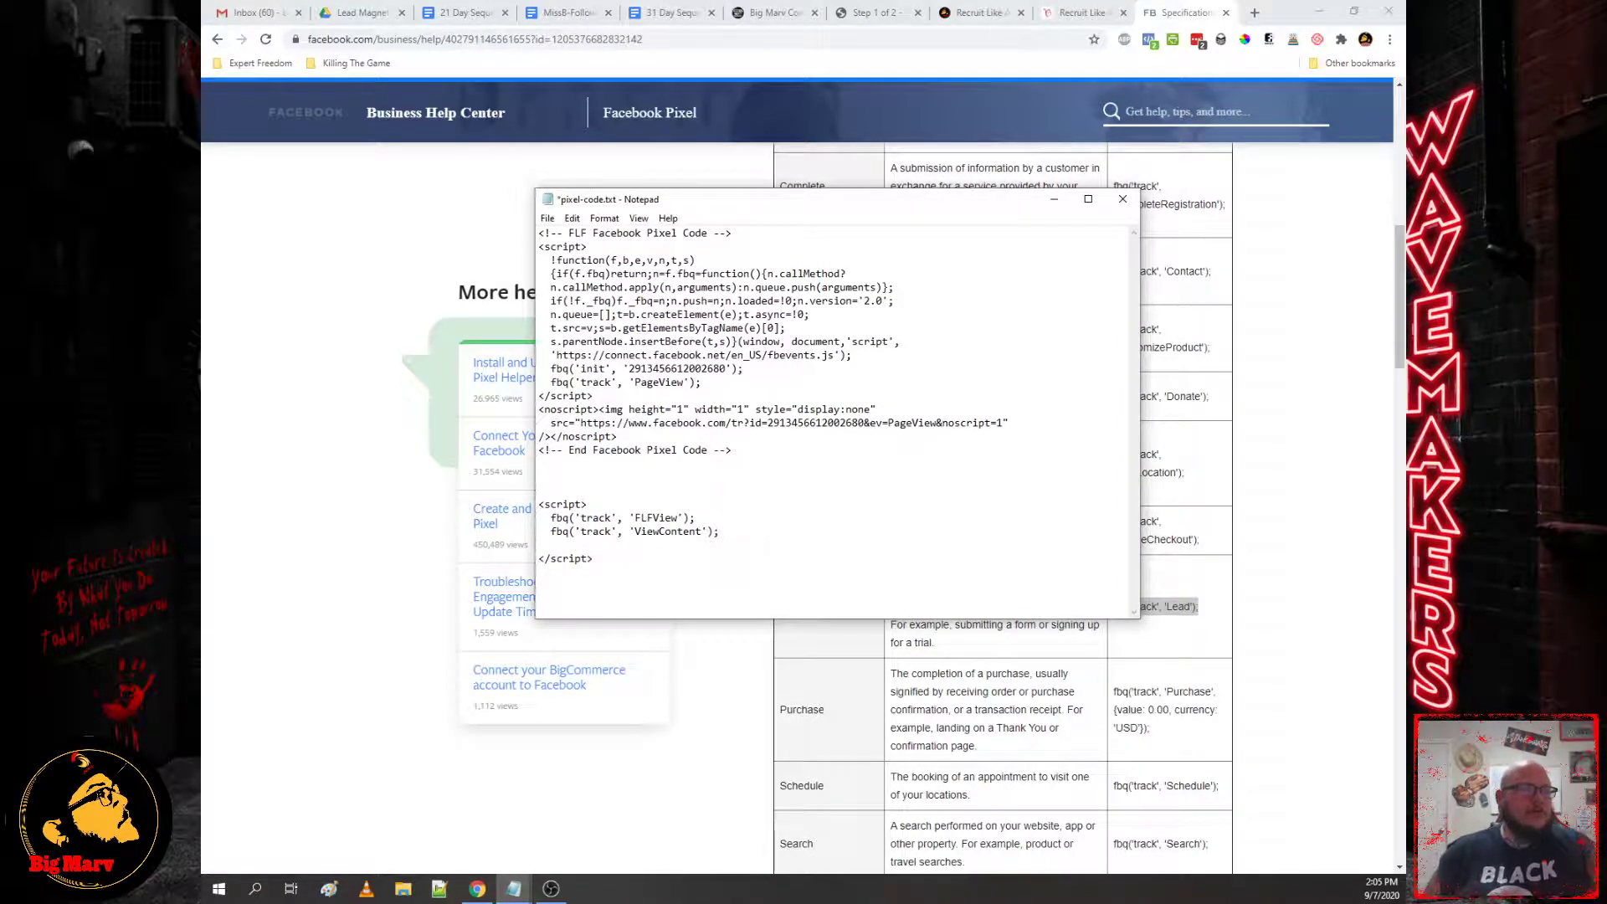
pyautogui.hotkey('ctrl', 'v')
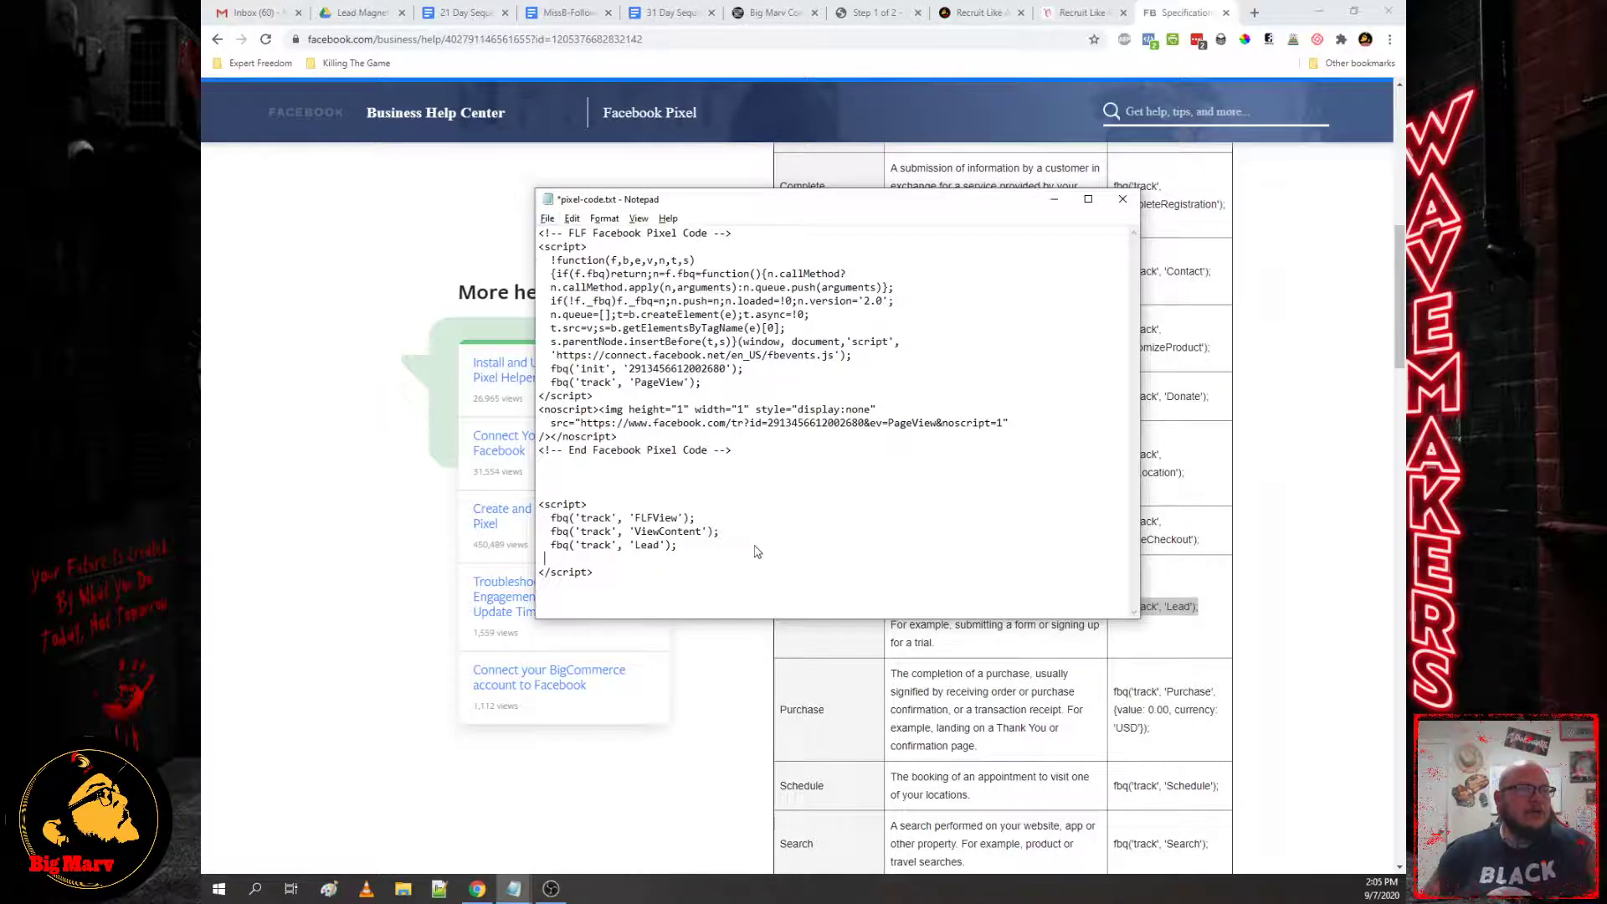
pyautogui.hotkey('alt', 'space')
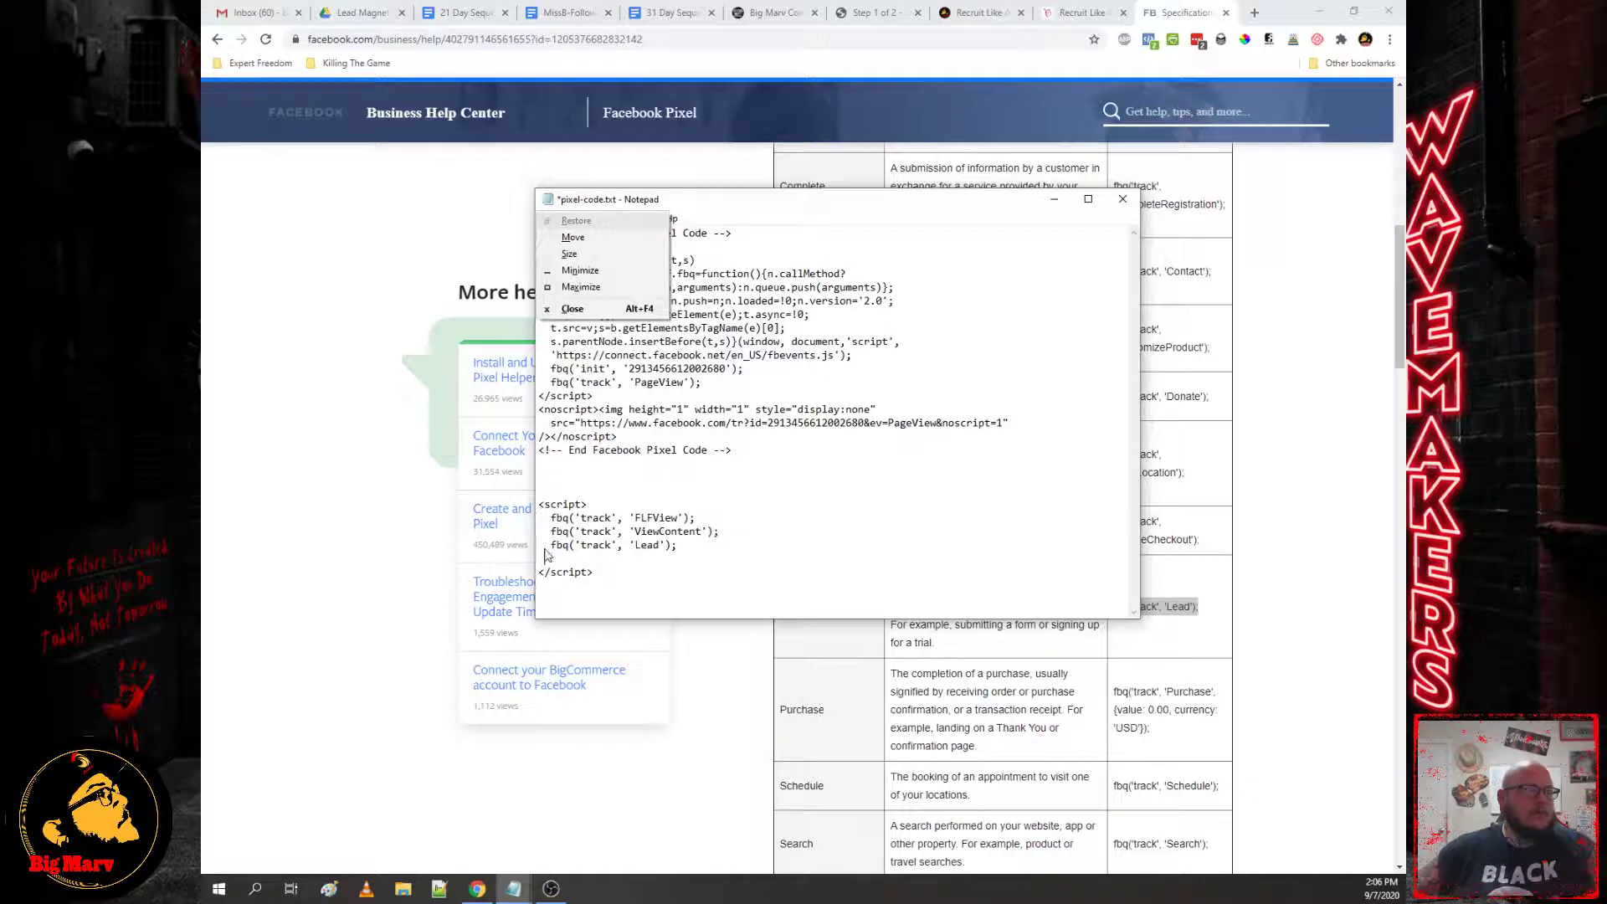
pyautogui.press('Escape')
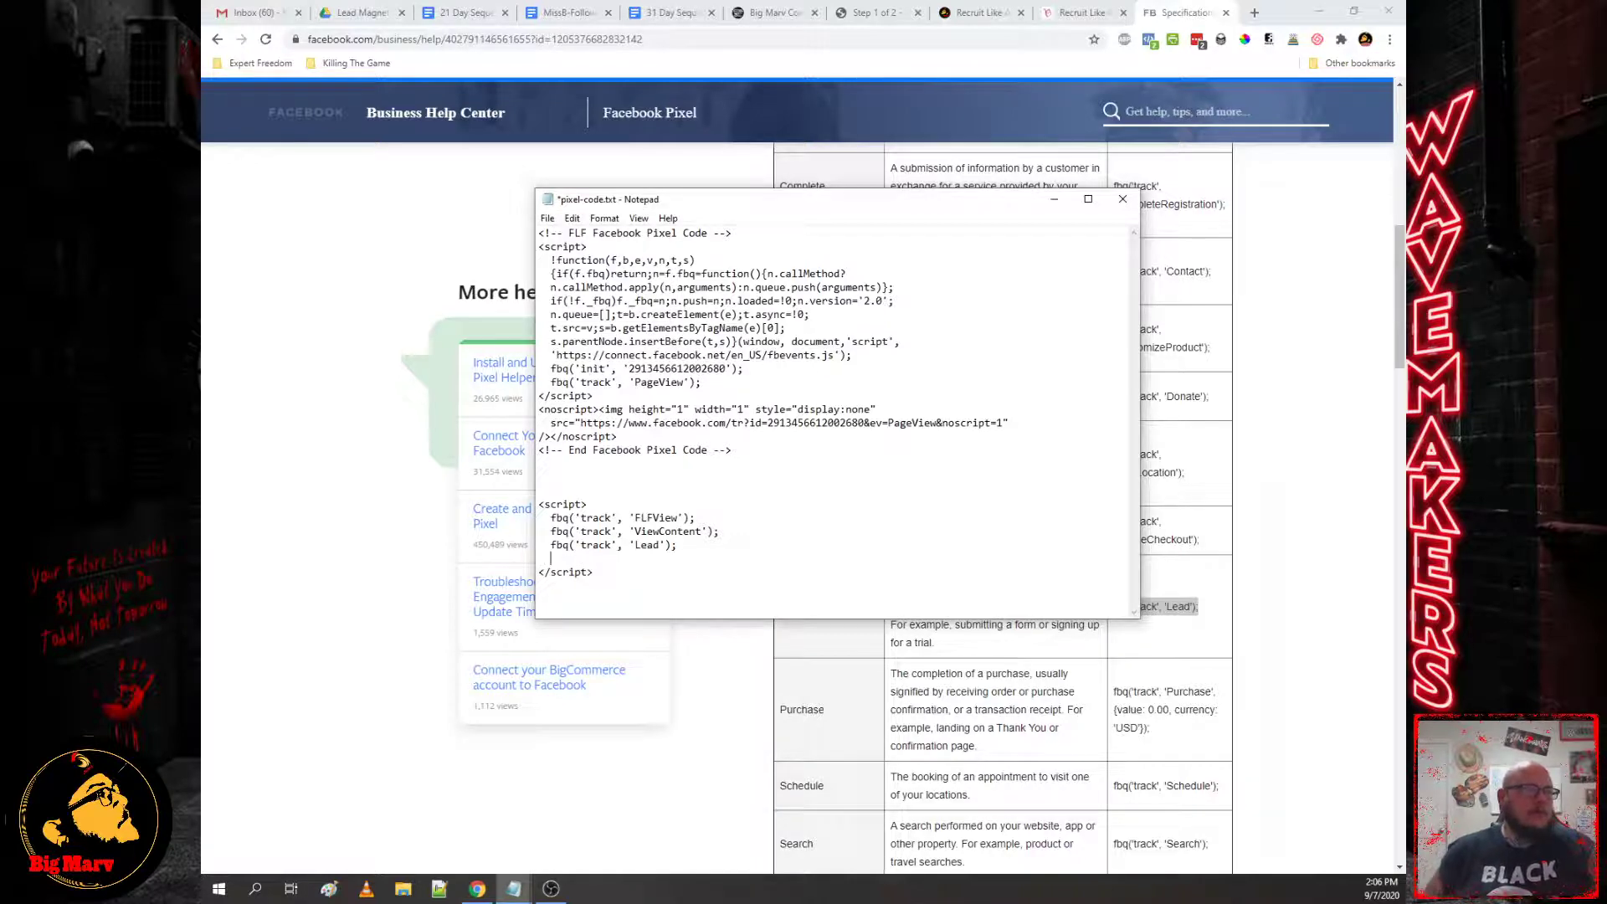
pyautogui.hotkey('ctrl', 'v')
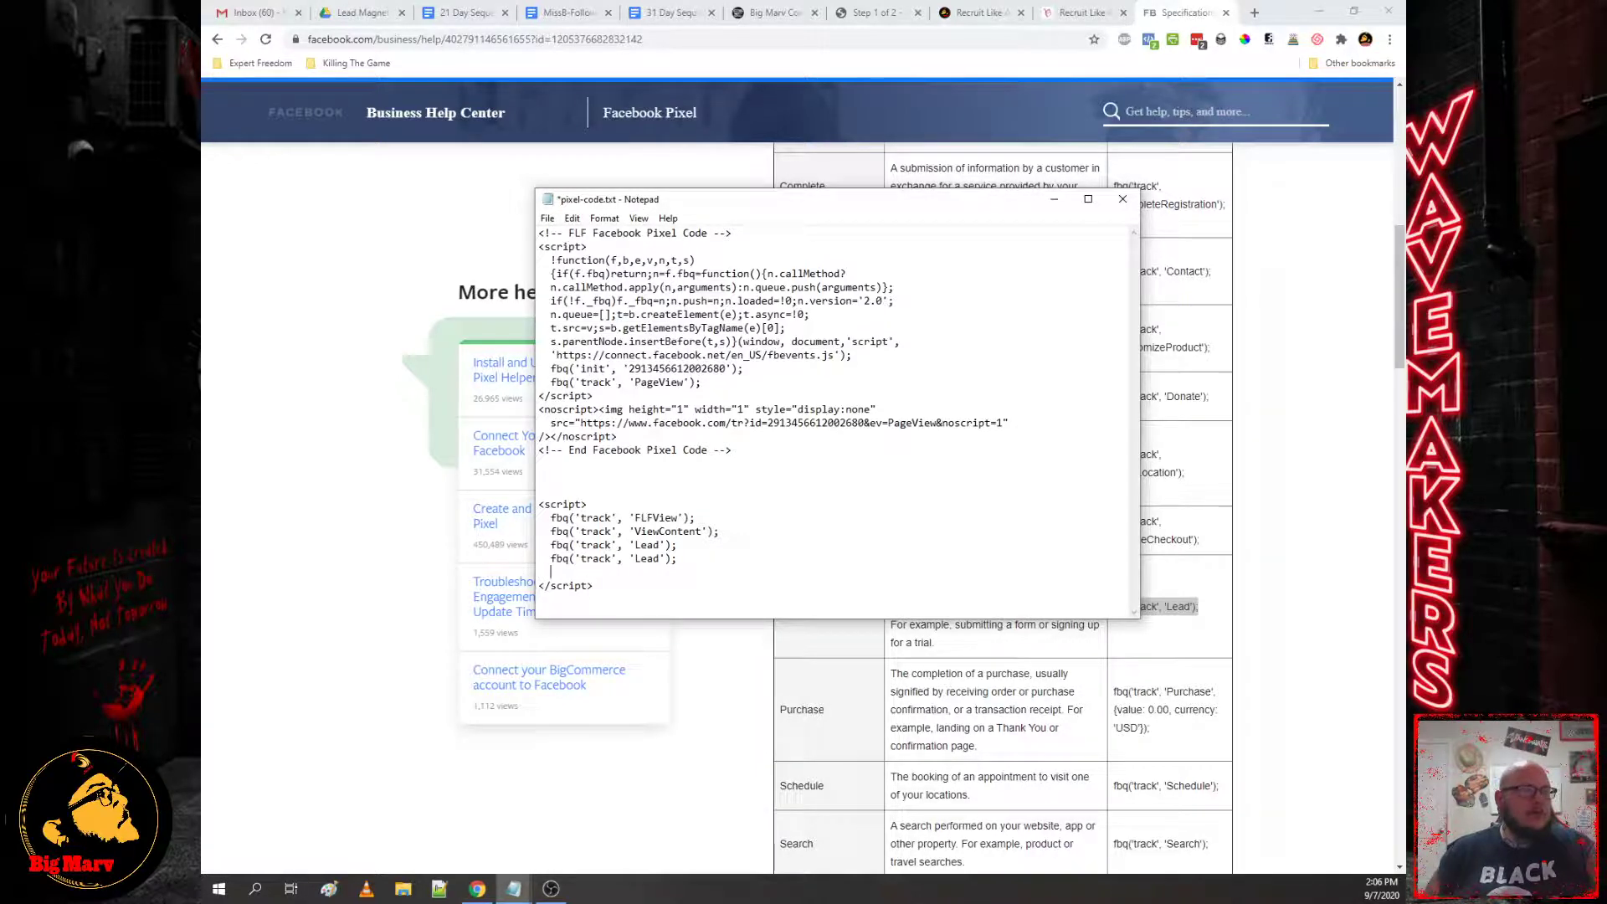
# Step: Copy the Schedule event code from the Facebook events table
pyautogui.click(1203, 665)
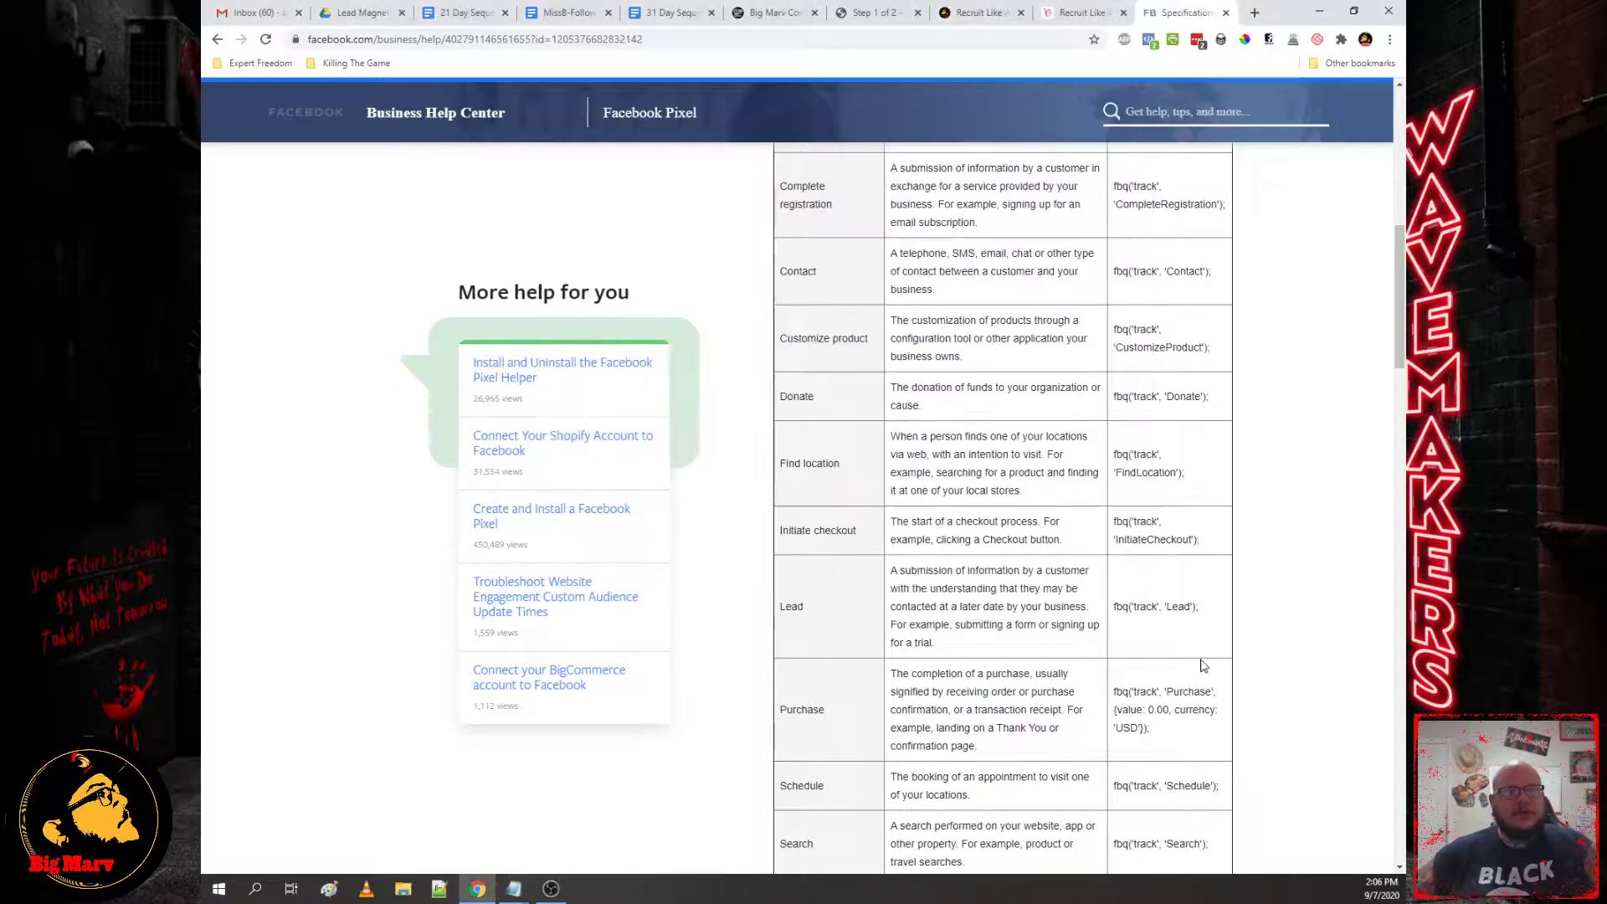
pyautogui.scroll(-3, 1203, 666)
pyautogui.moveTo(1222, 537); pyautogui.dragTo(1117, 535)
pyautogui.hotkey('ctrl', 'c')
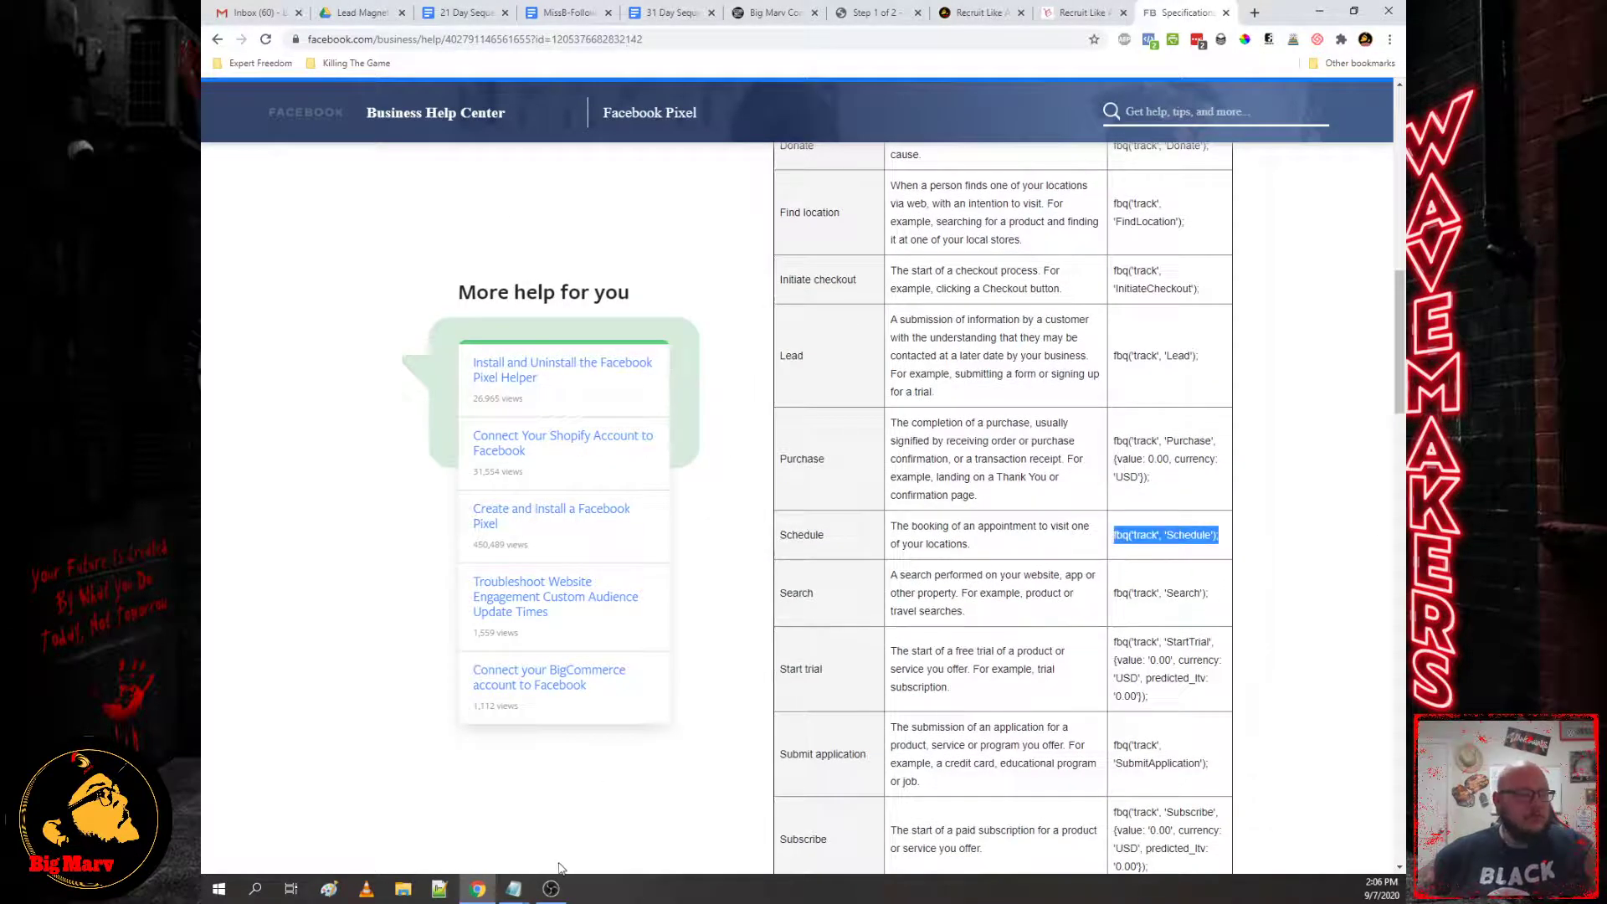
pyautogui.click(512, 889)
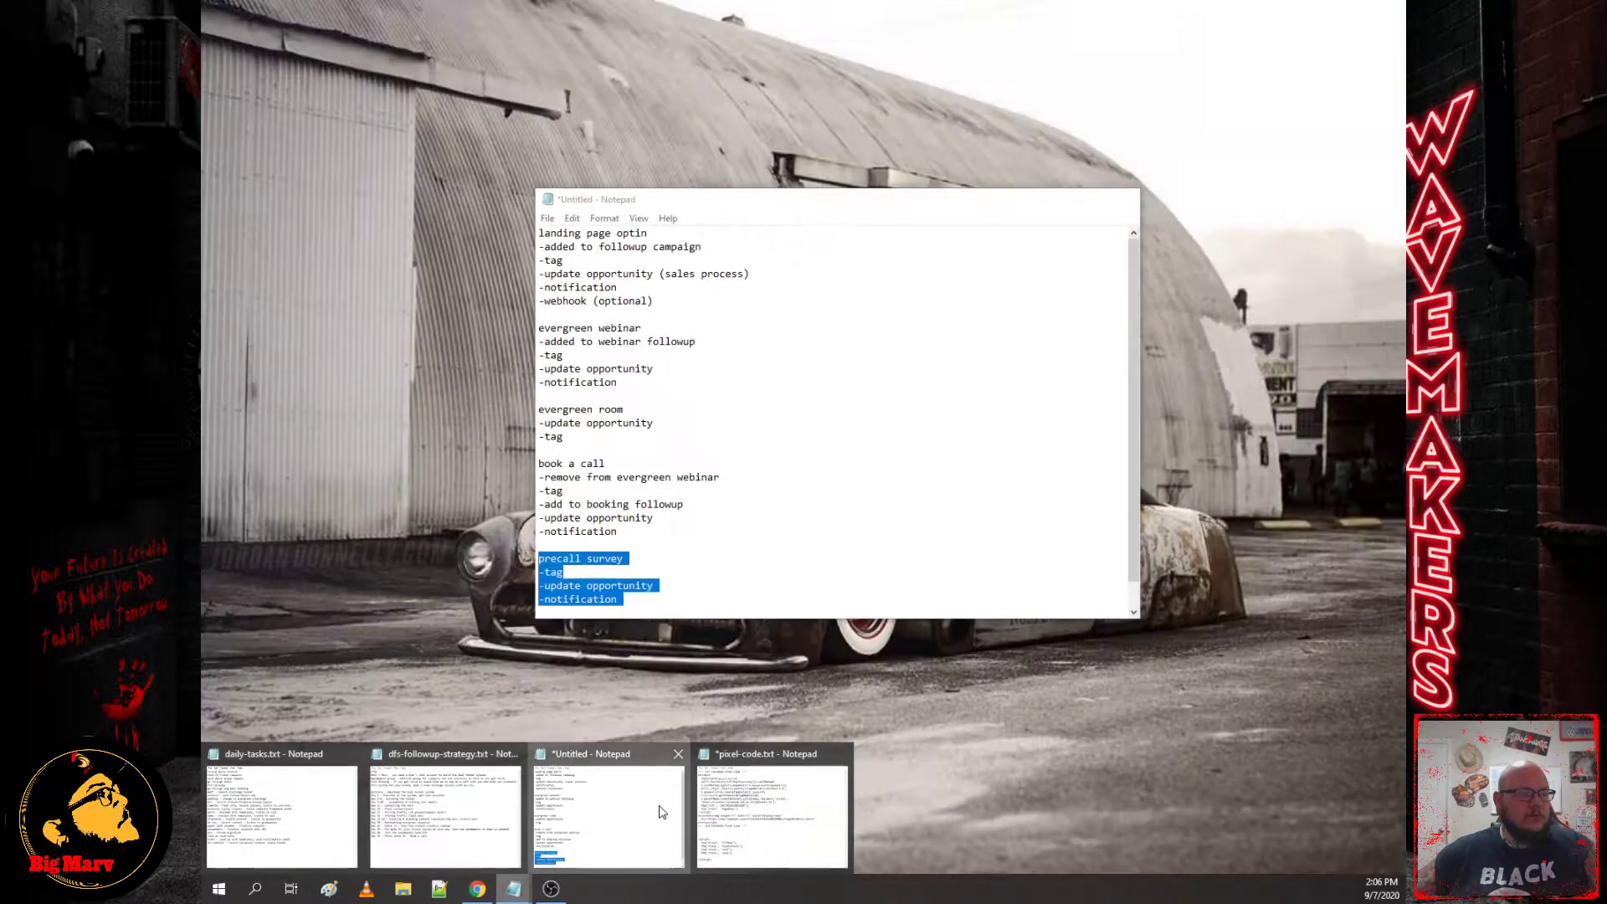
# Step: Paste two Schedule event lines into pixel-code.txt's event script
pyautogui.click(657, 812)
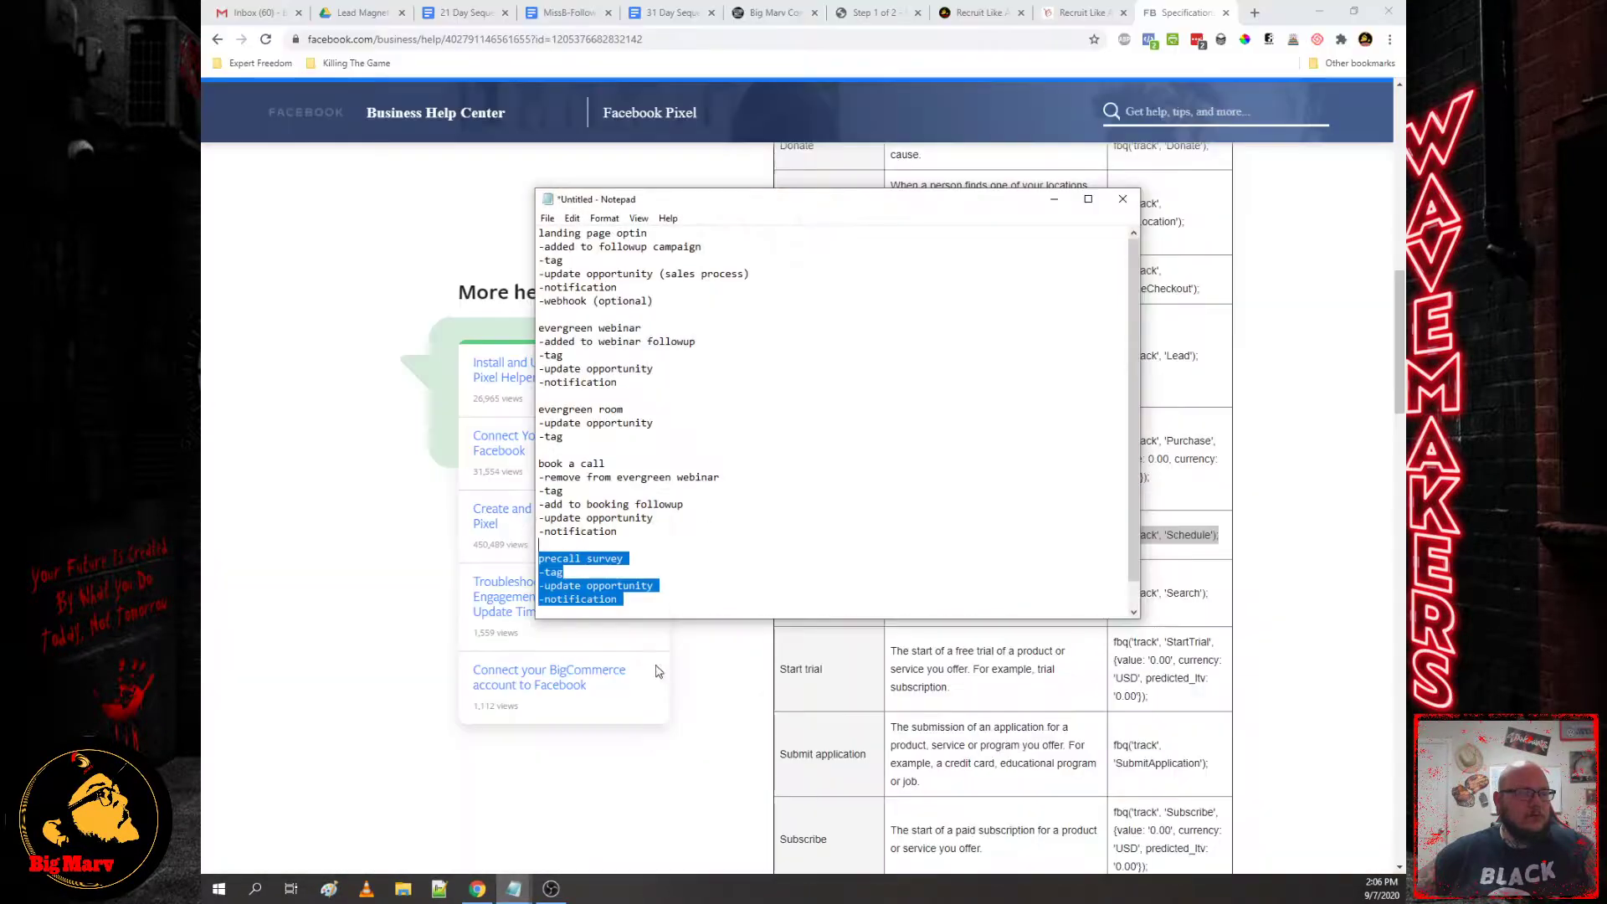
pyautogui.click(514, 888)
pyautogui.click(762, 829)
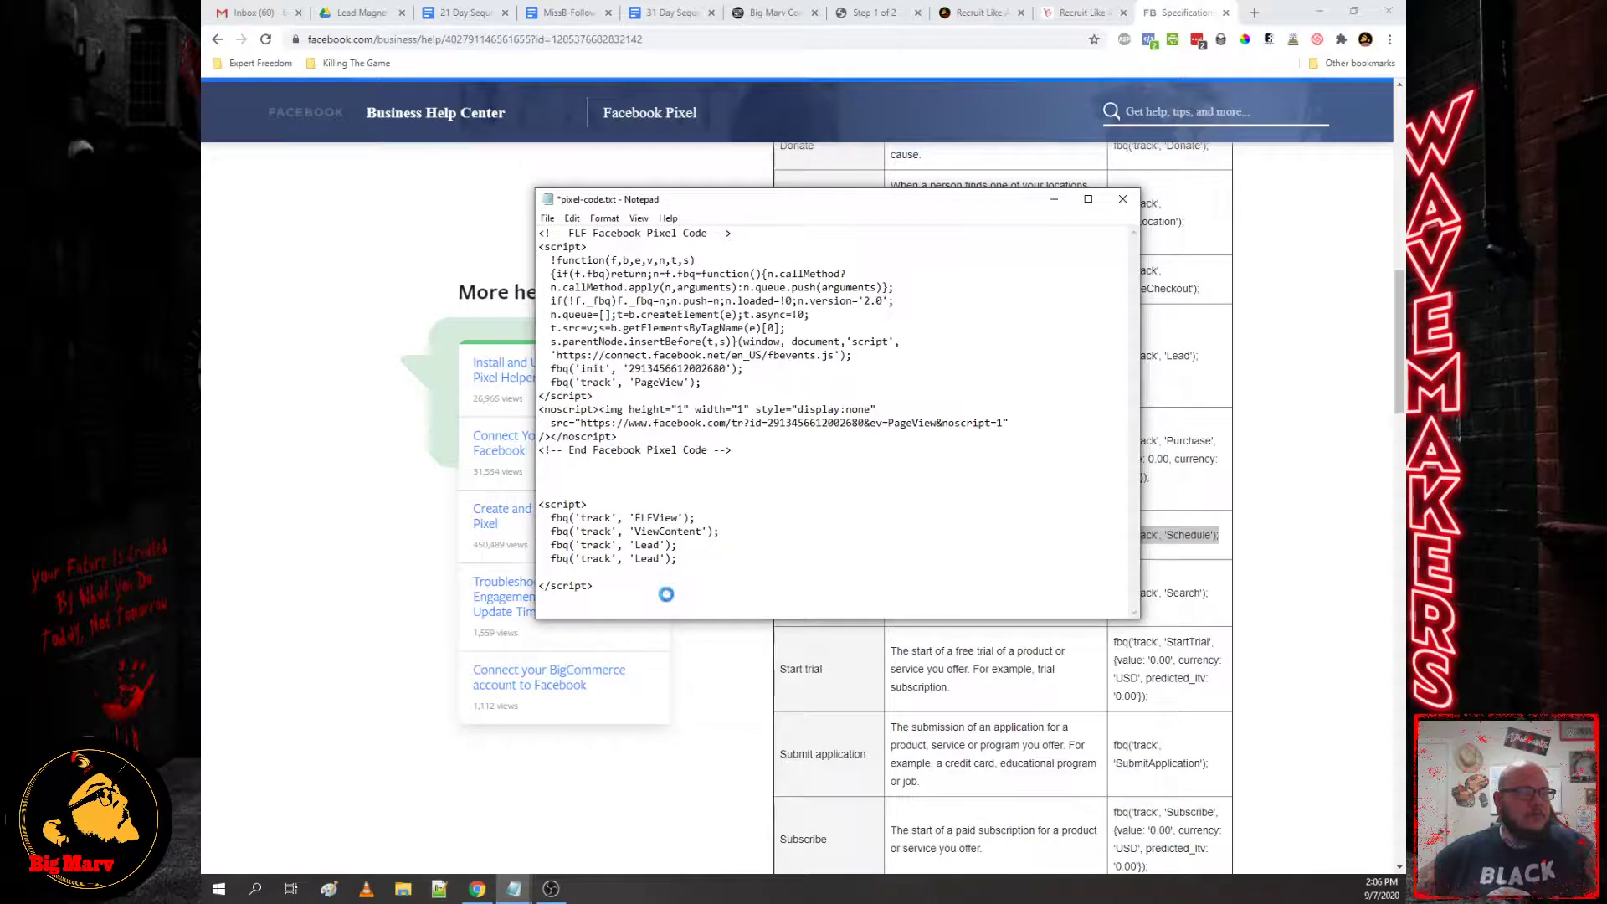
pyautogui.hotkey('ctrl', 'v')
pyautogui.press('Return')
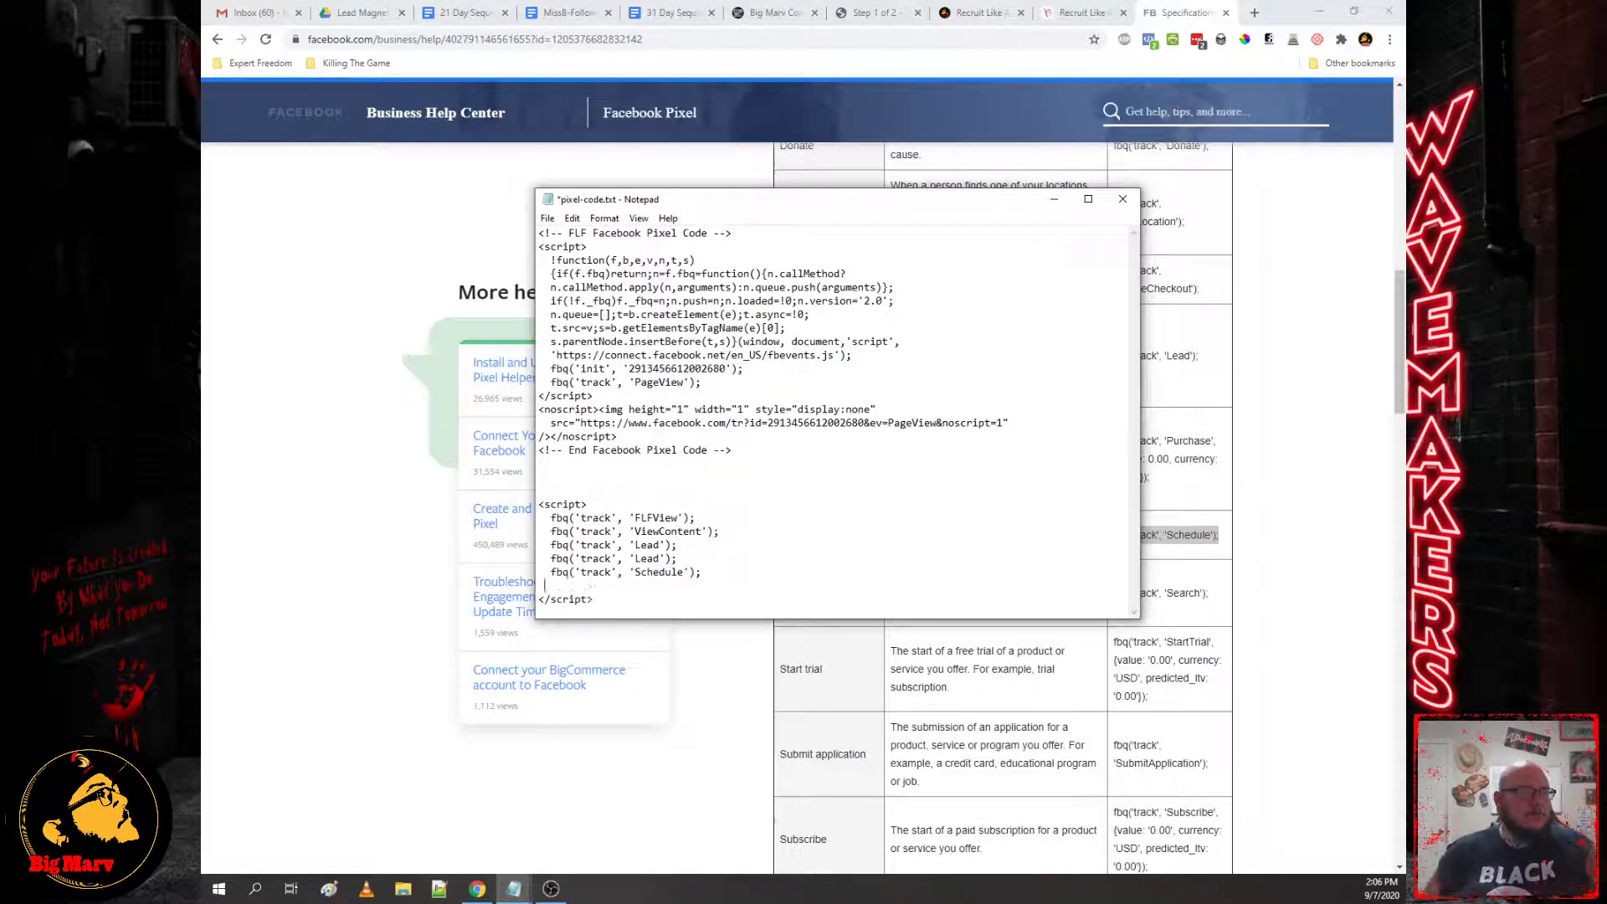
pyautogui.hotkey('ctrl', 'v')
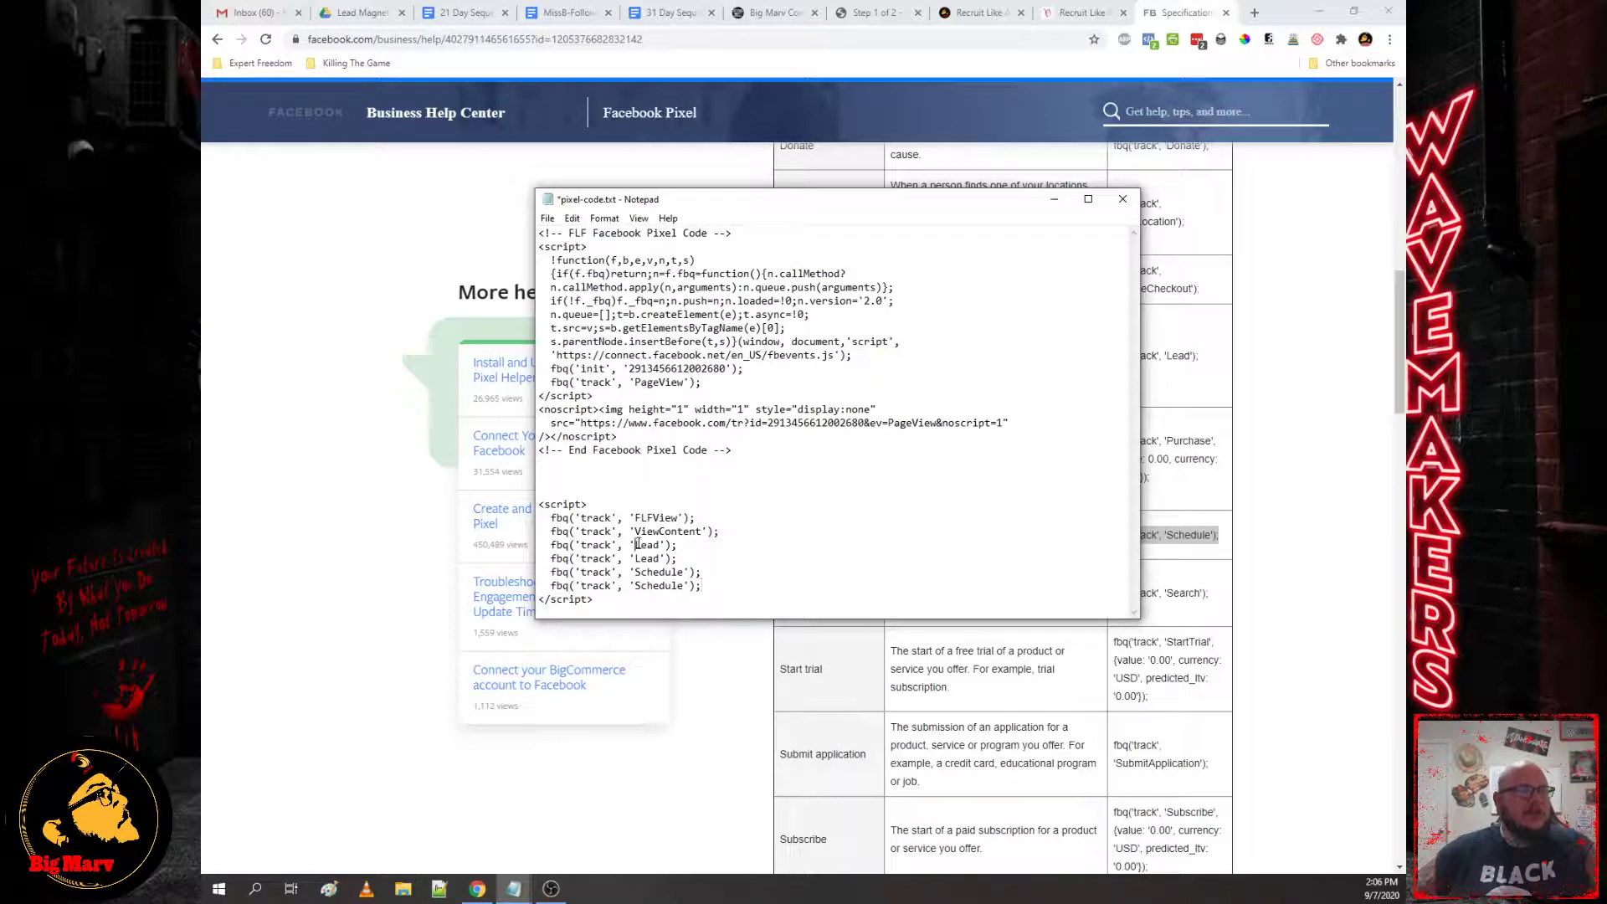
# Step: Rename the third and fifth events to CoreBookingLead and CoreBookingSchedule
pyautogui.moveTo(636, 544); pyautogui.dragTo(661, 540)
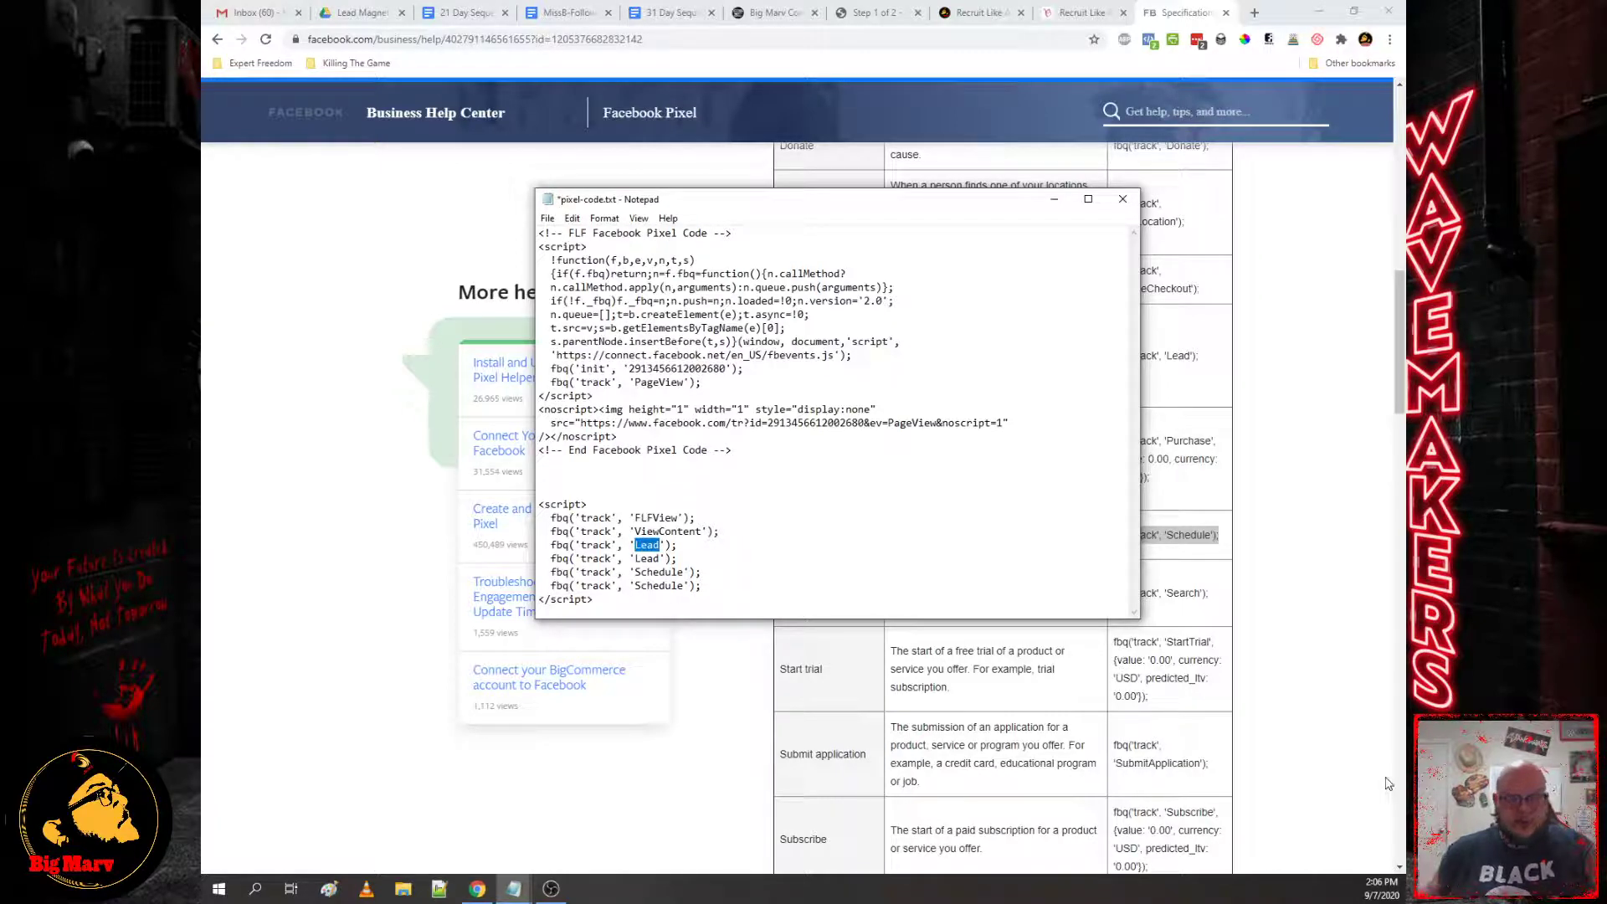
pyautogui.write('CoreBooki')
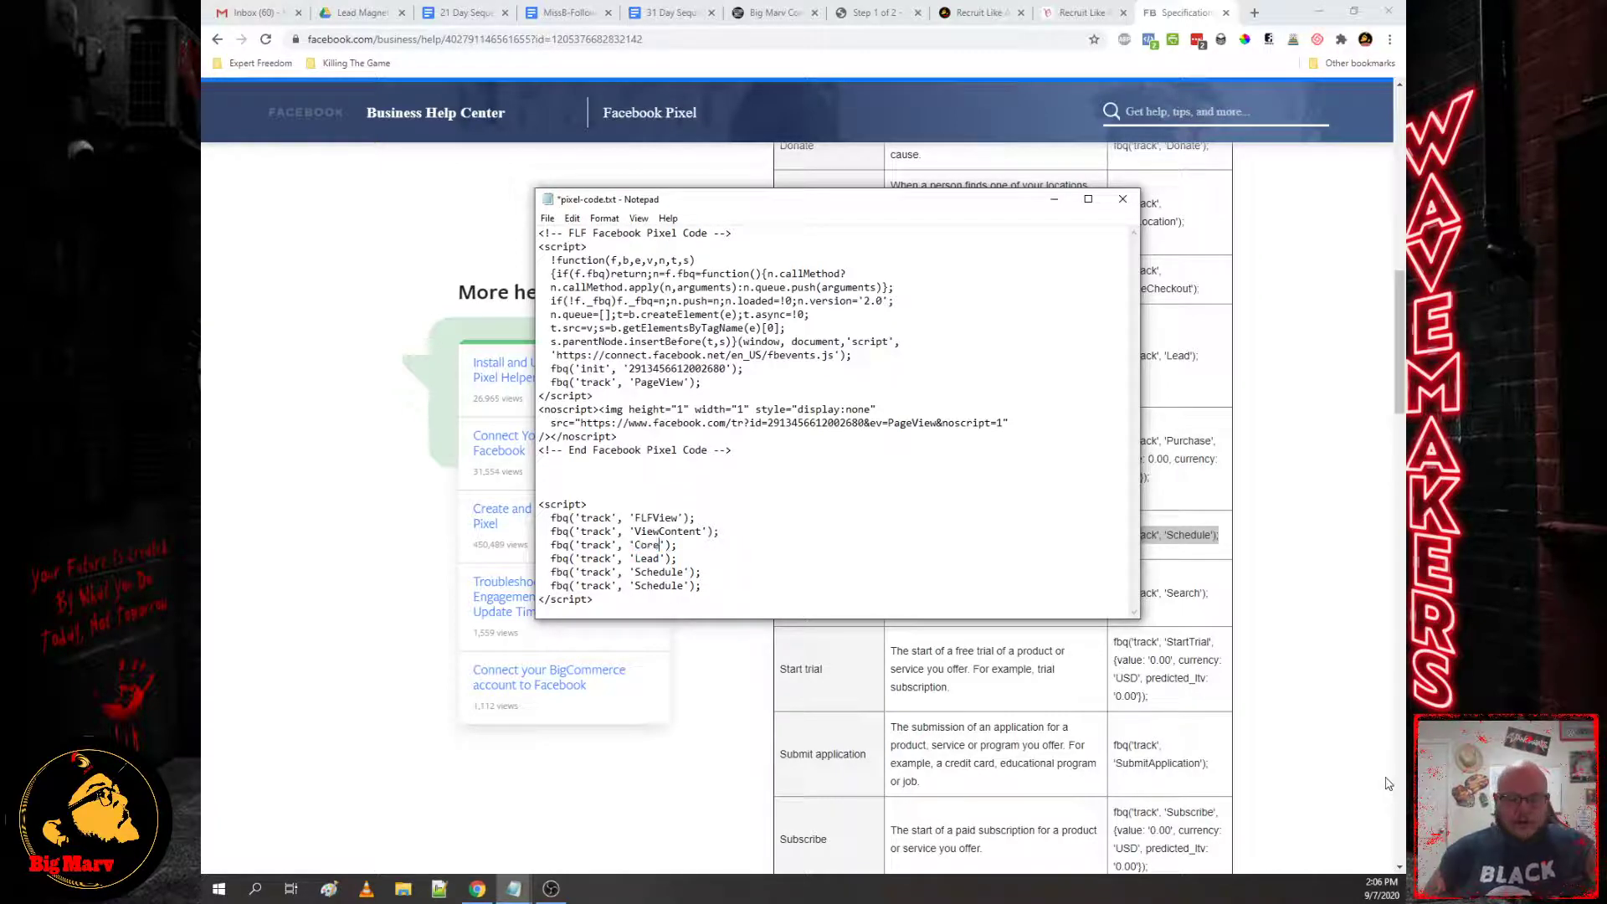
pyautogui.write('ngLead')
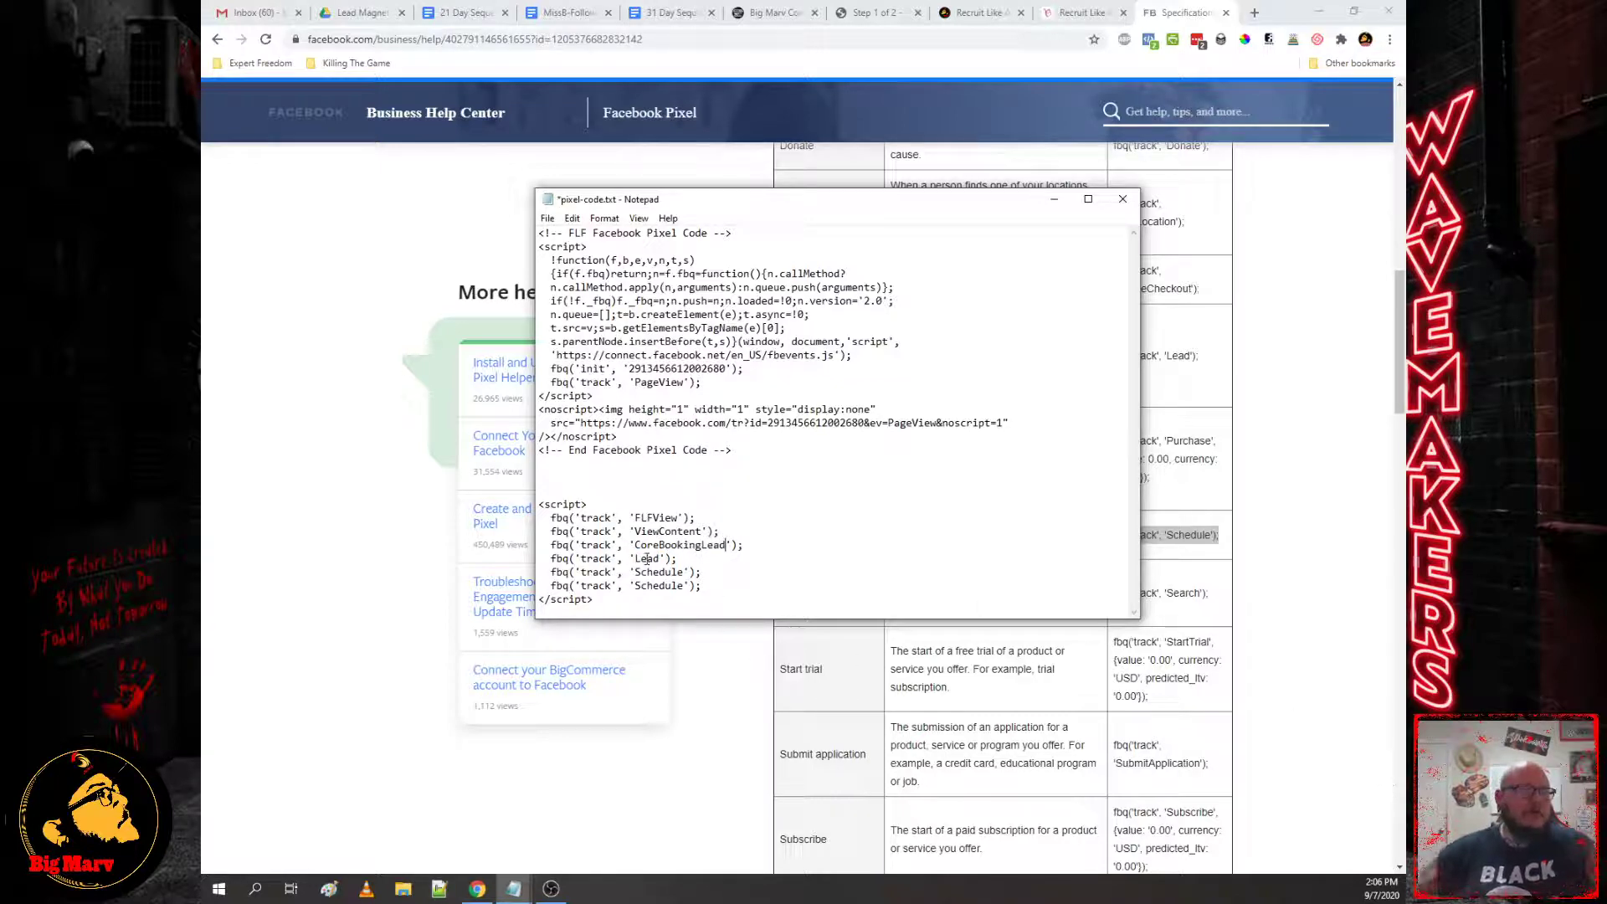
pyautogui.moveTo(636, 574); pyautogui.dragTo(682, 568)
pyautogui.write('Core')
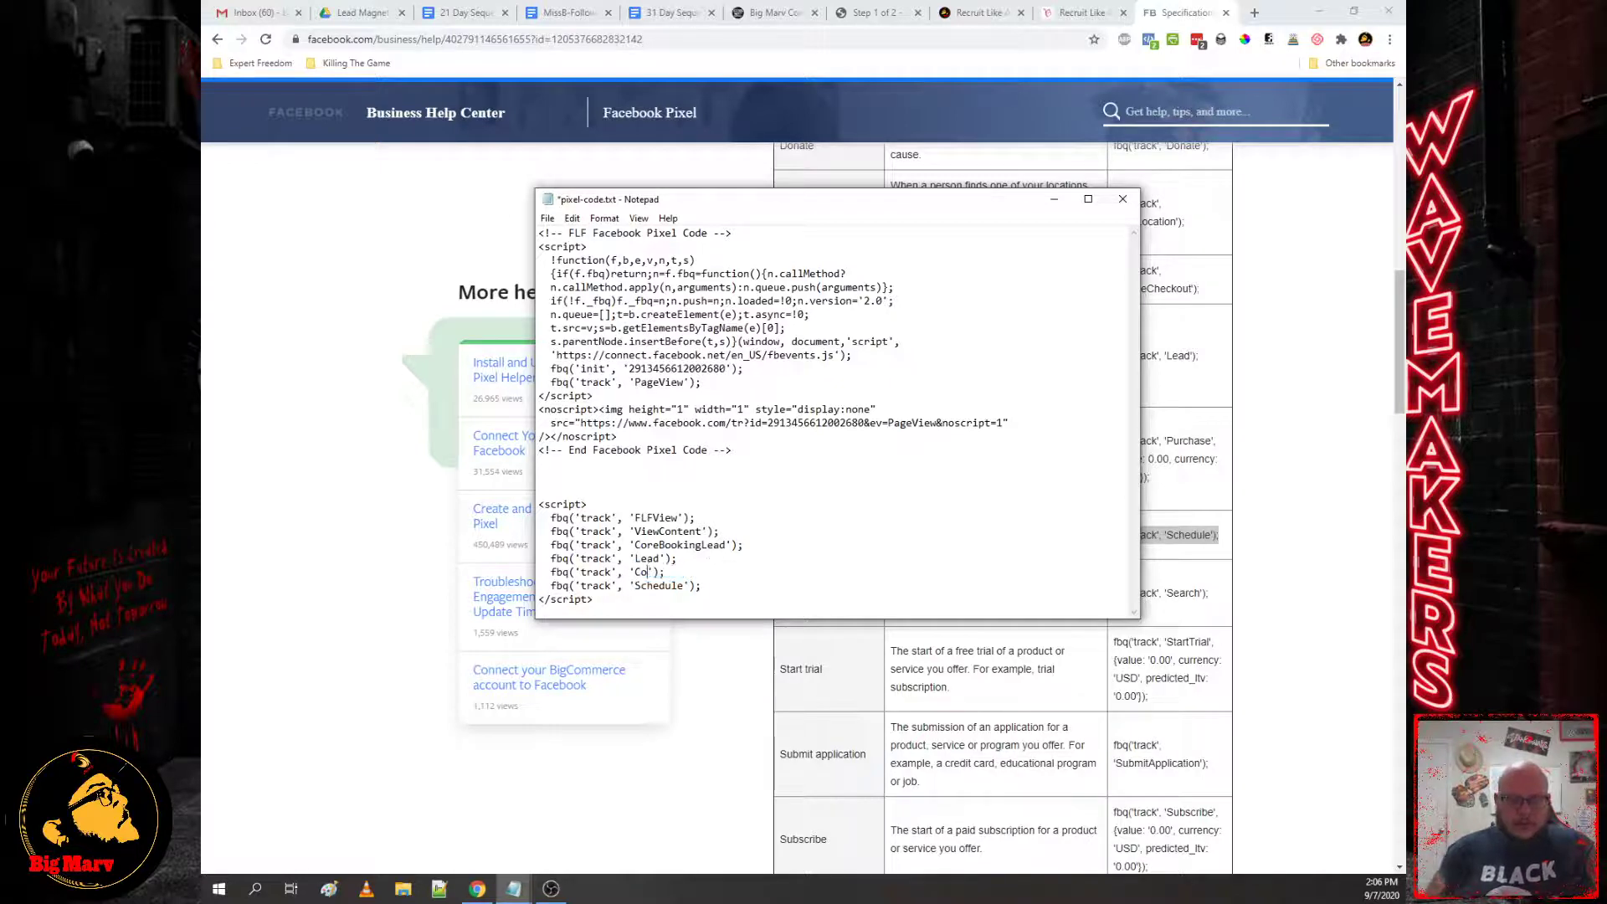
pyautogui.write('BookSchedul')
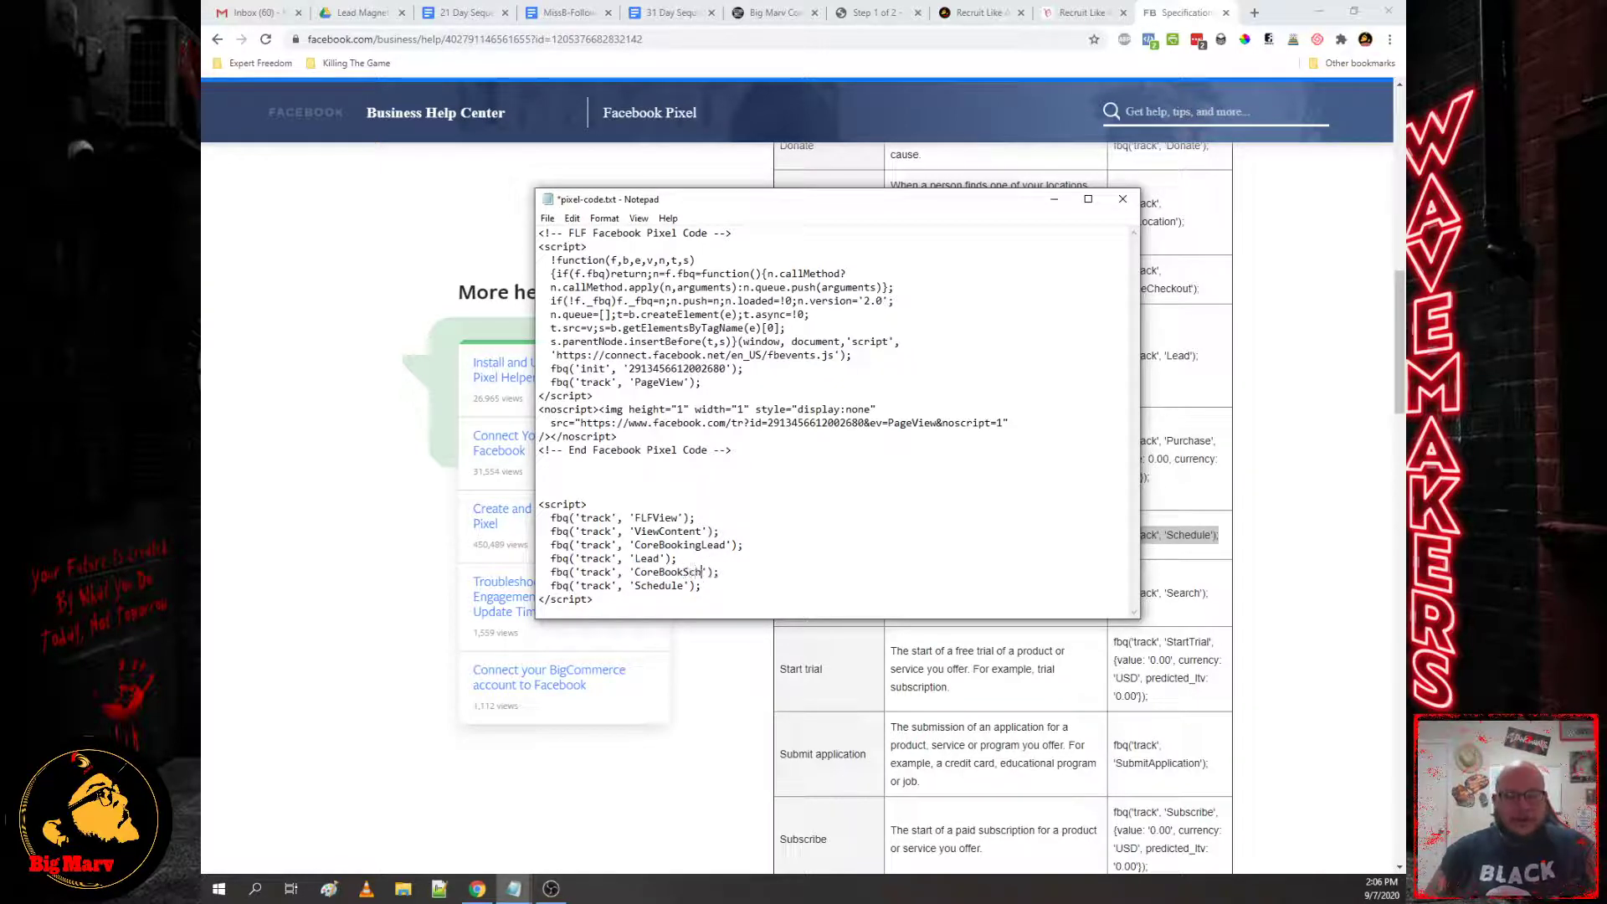
pyautogui.write('e')
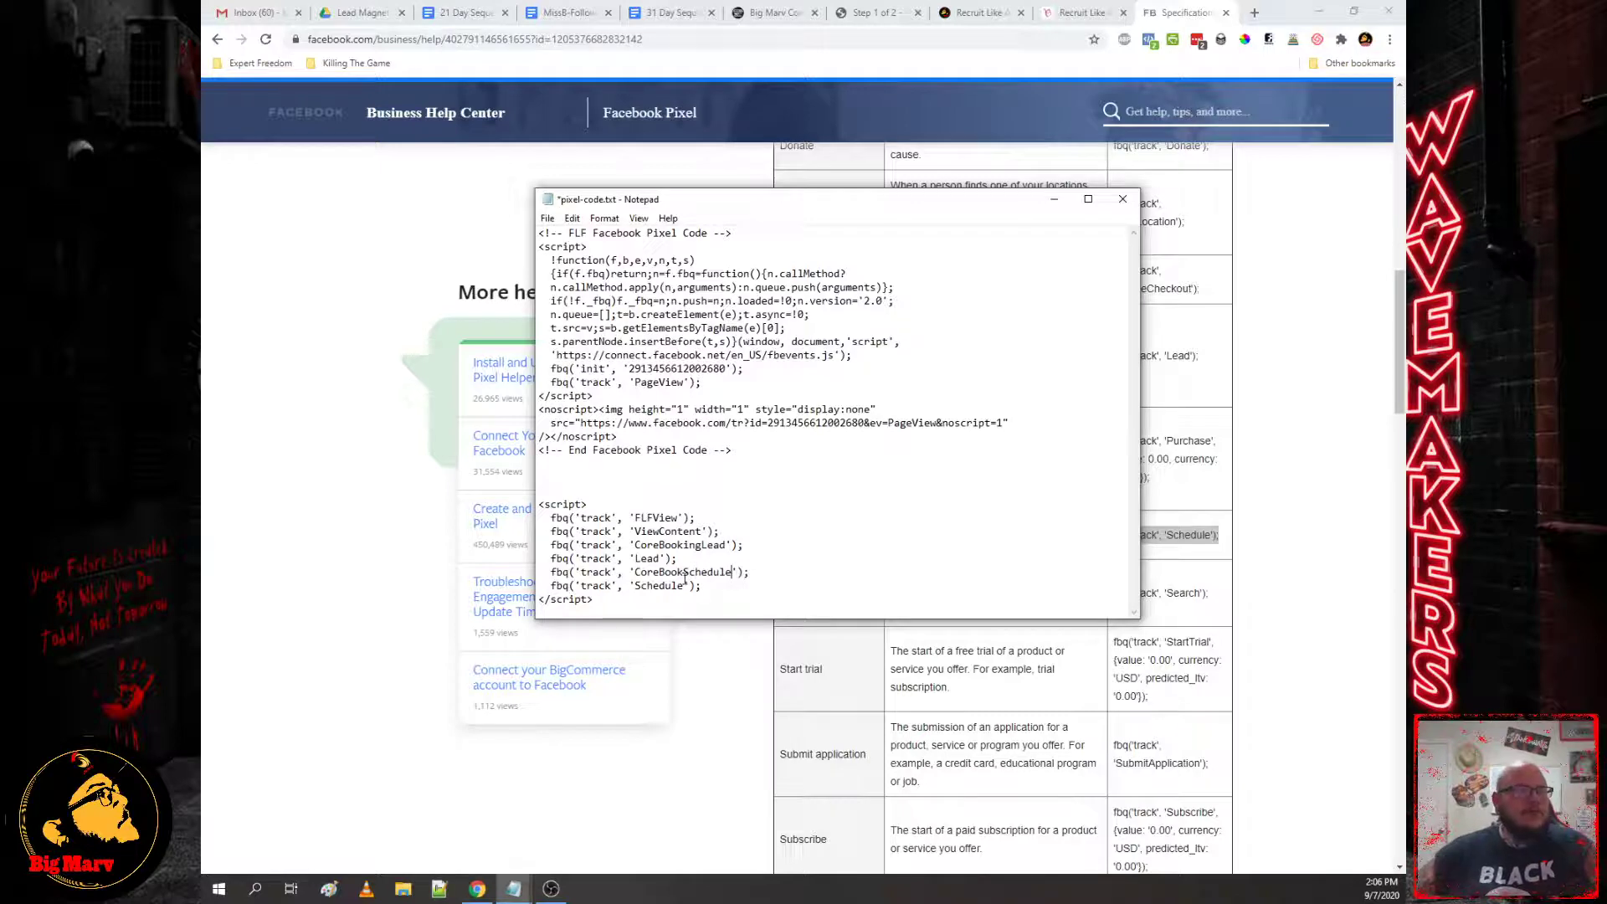
pyautogui.click(685, 576)
pyautogui.write('ing')
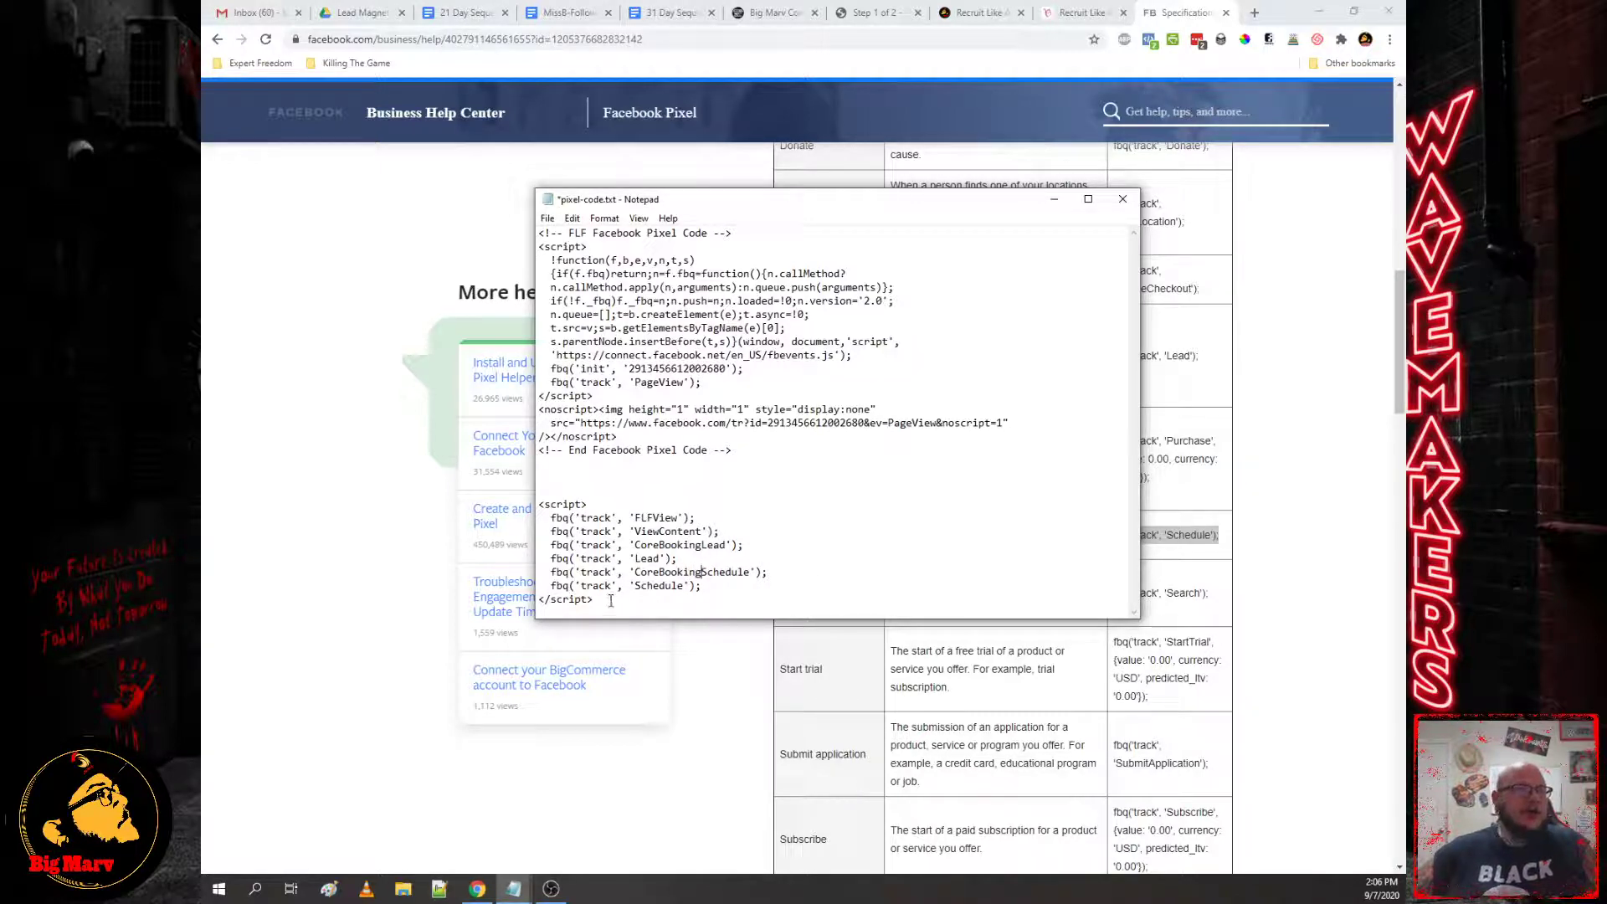
# Step: Rename FLFView to PreCallSurveyView and select the whole event script block
pyautogui.moveTo(636, 516); pyautogui.dragTo(651, 513)
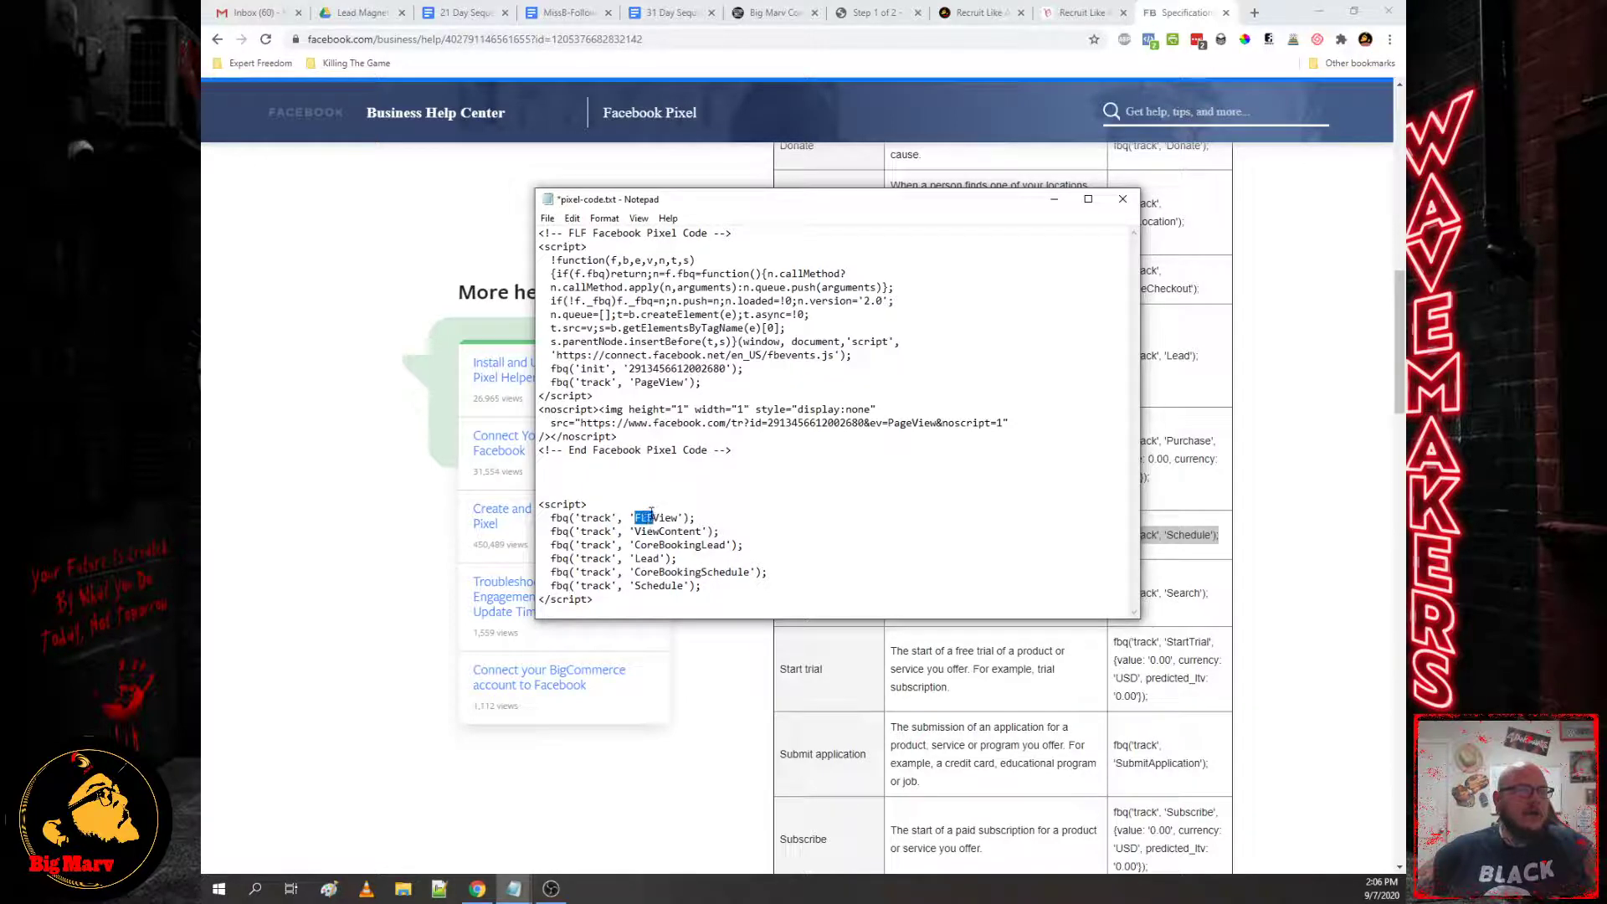
pyautogui.write('Co')
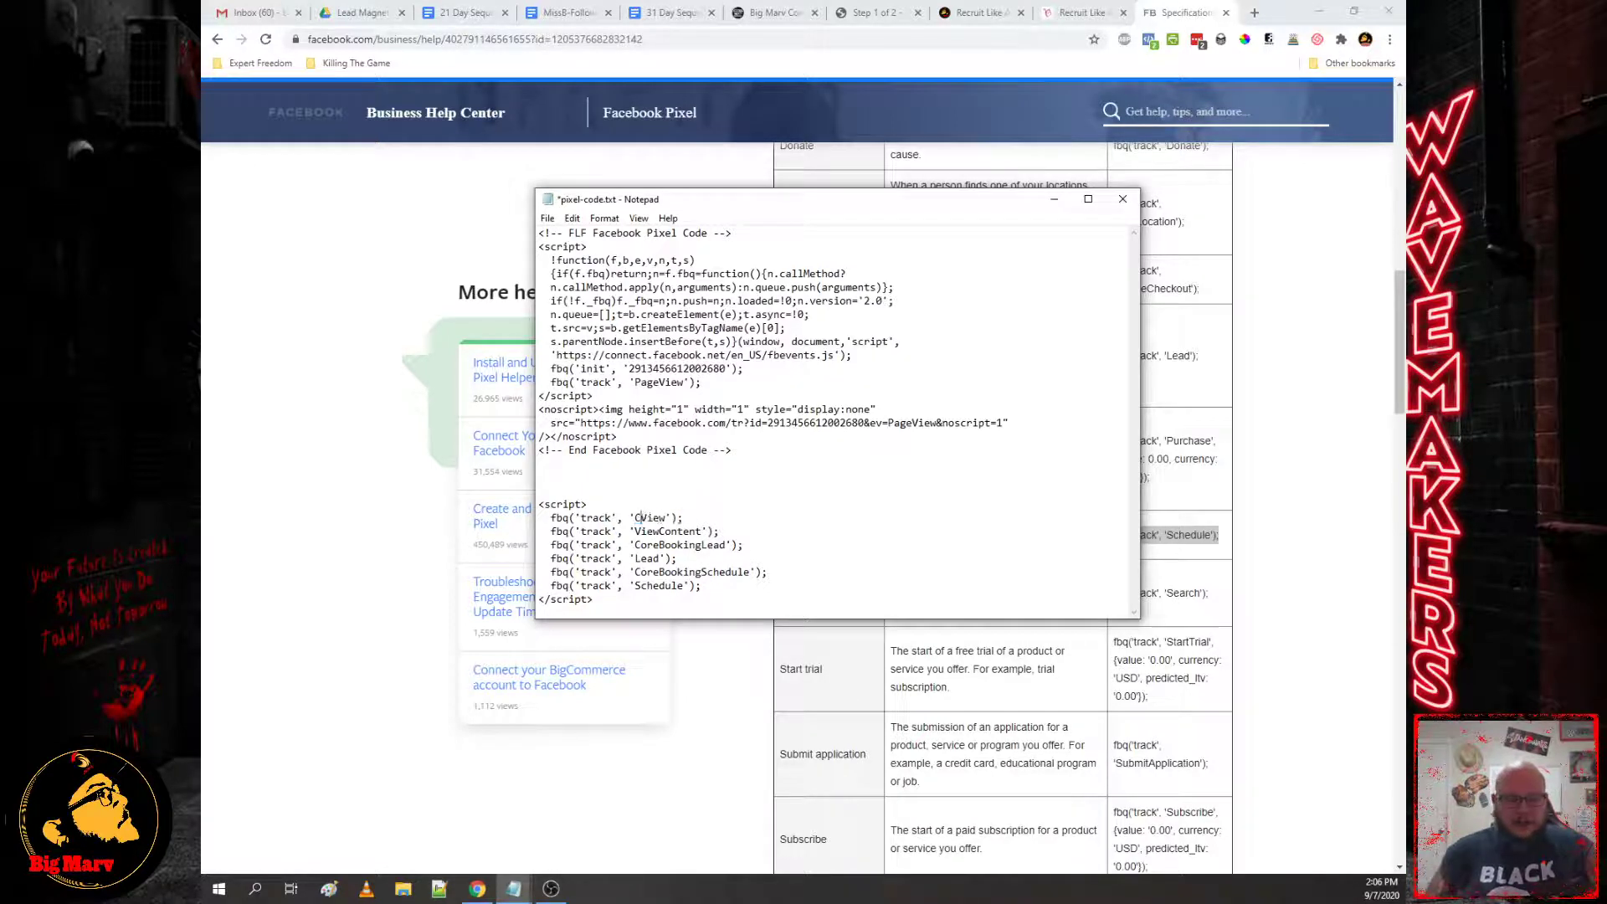
pyautogui.press('BackSpace')
pyautogui.press('BackSpace')
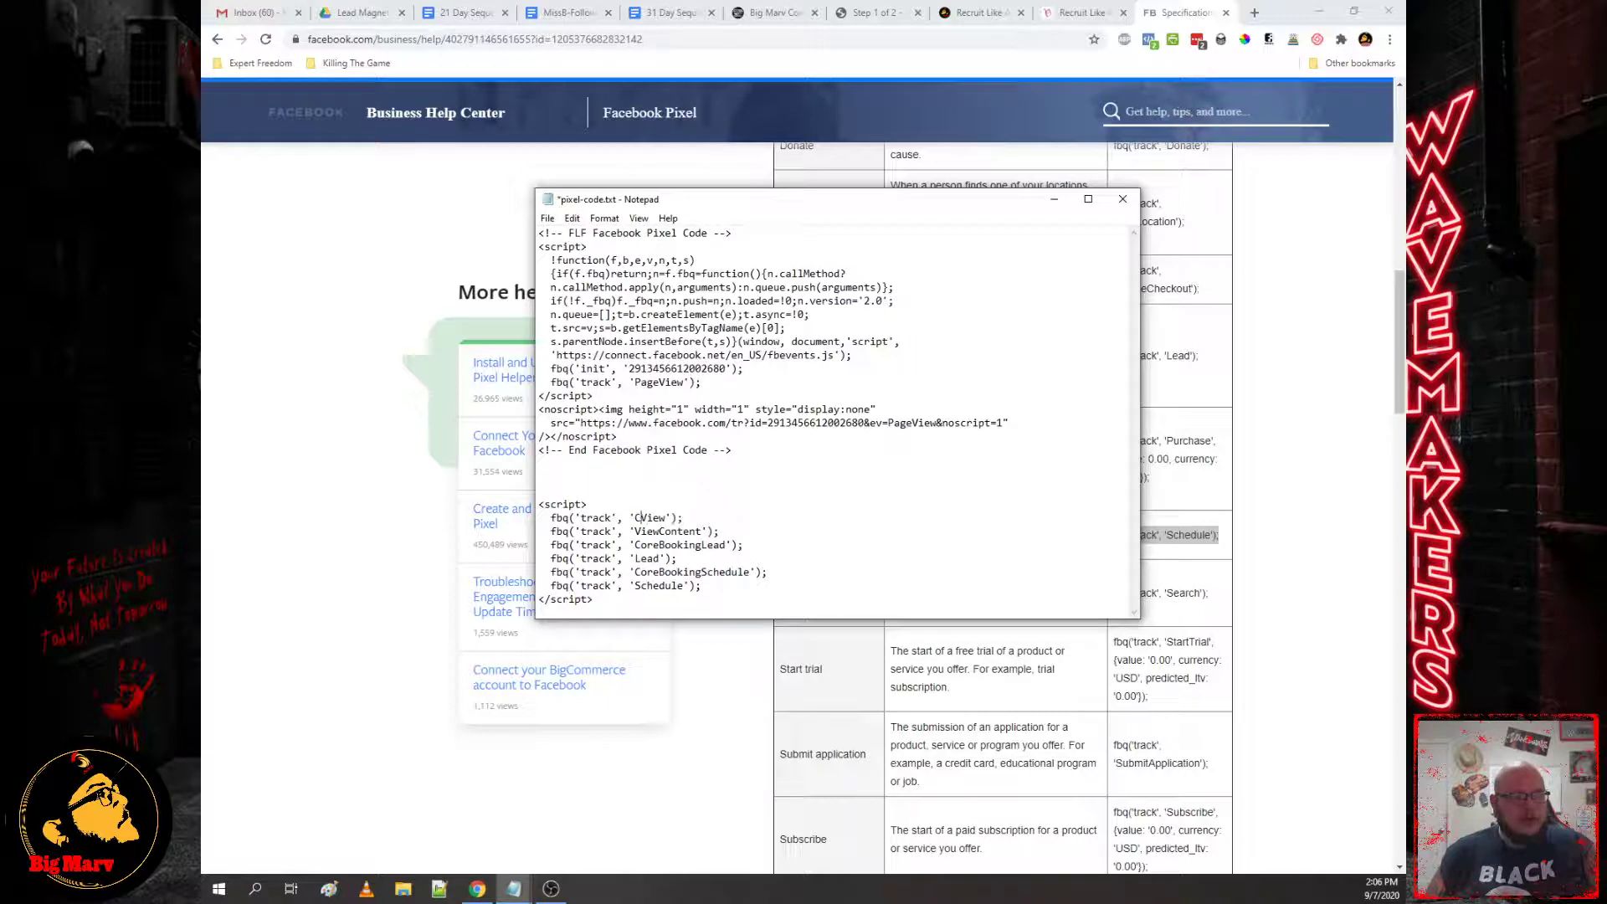
pyautogui.write('Pre')
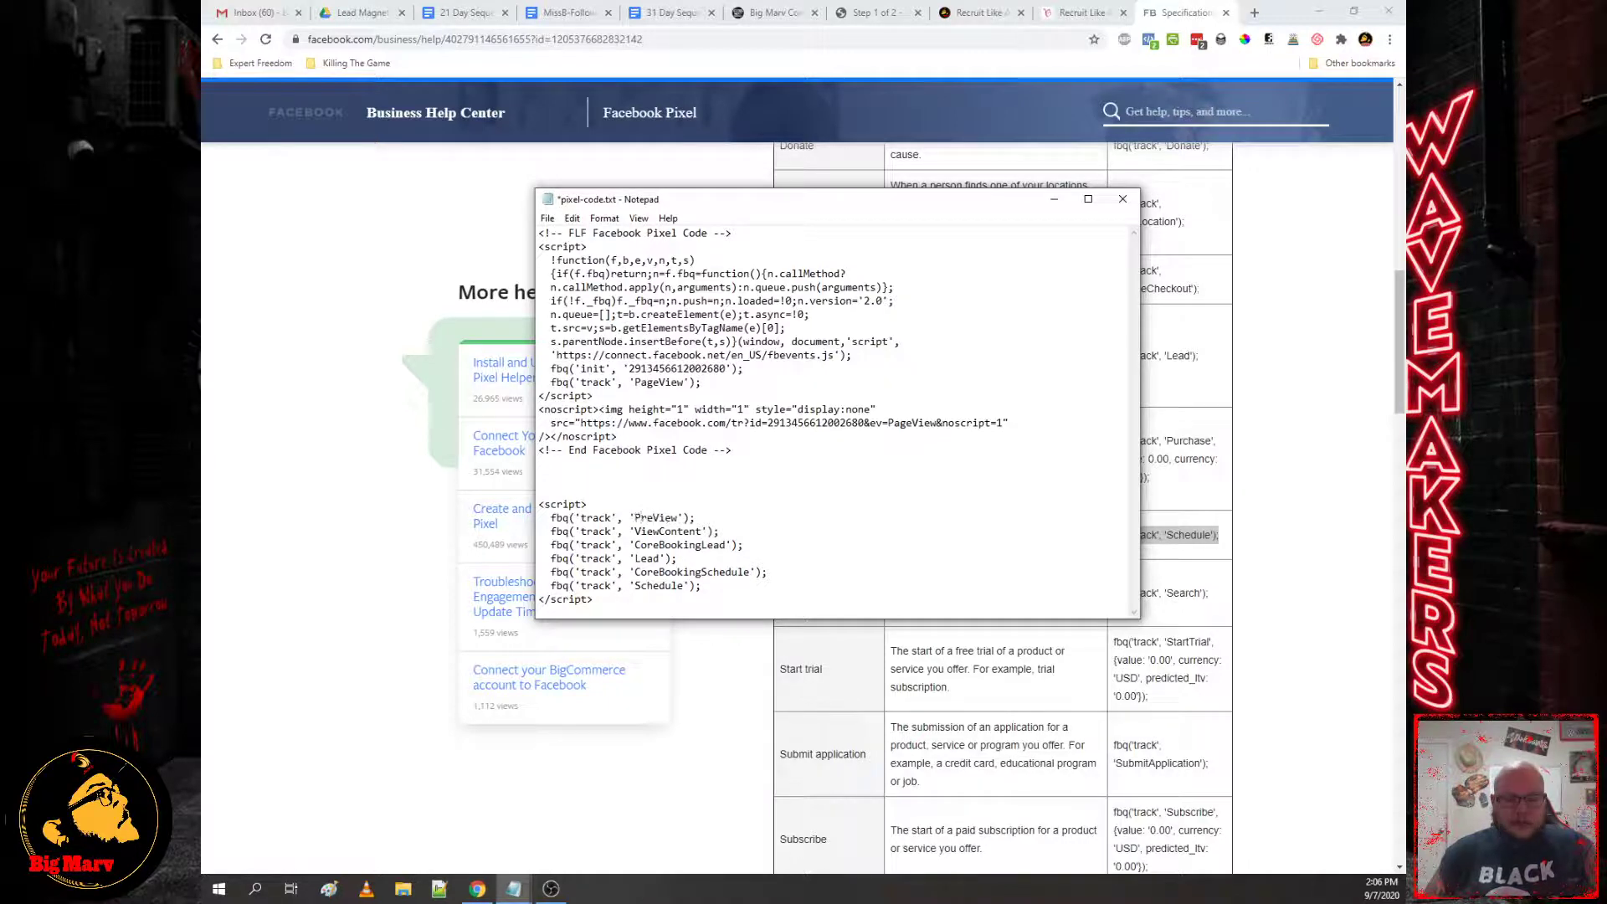
pyautogui.write('Call')
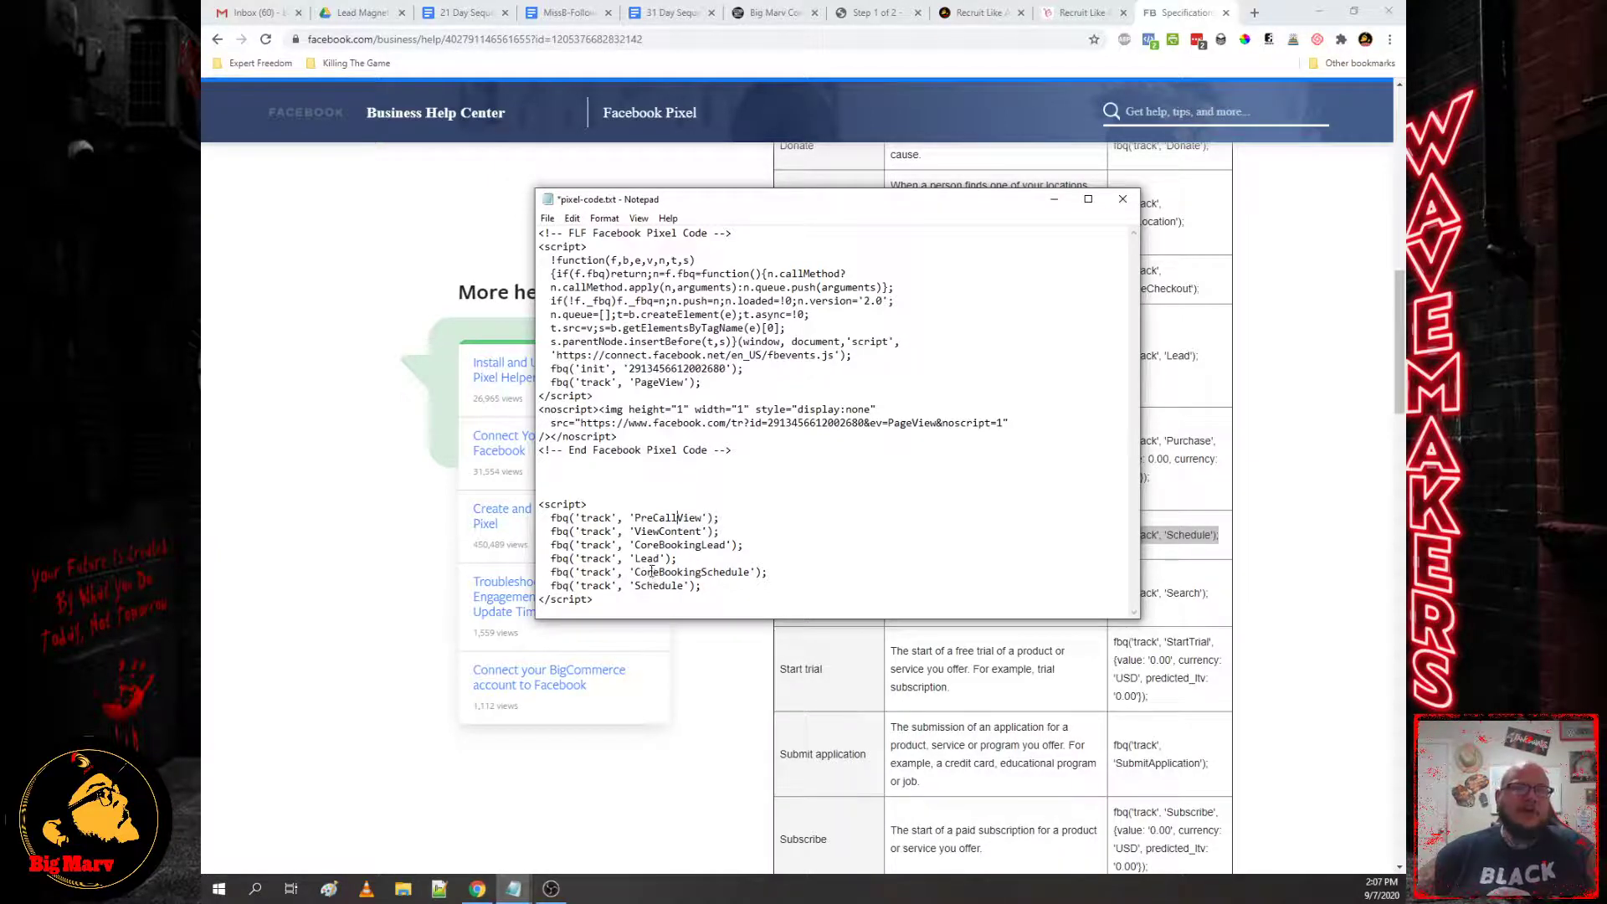
pyautogui.write('Sur')
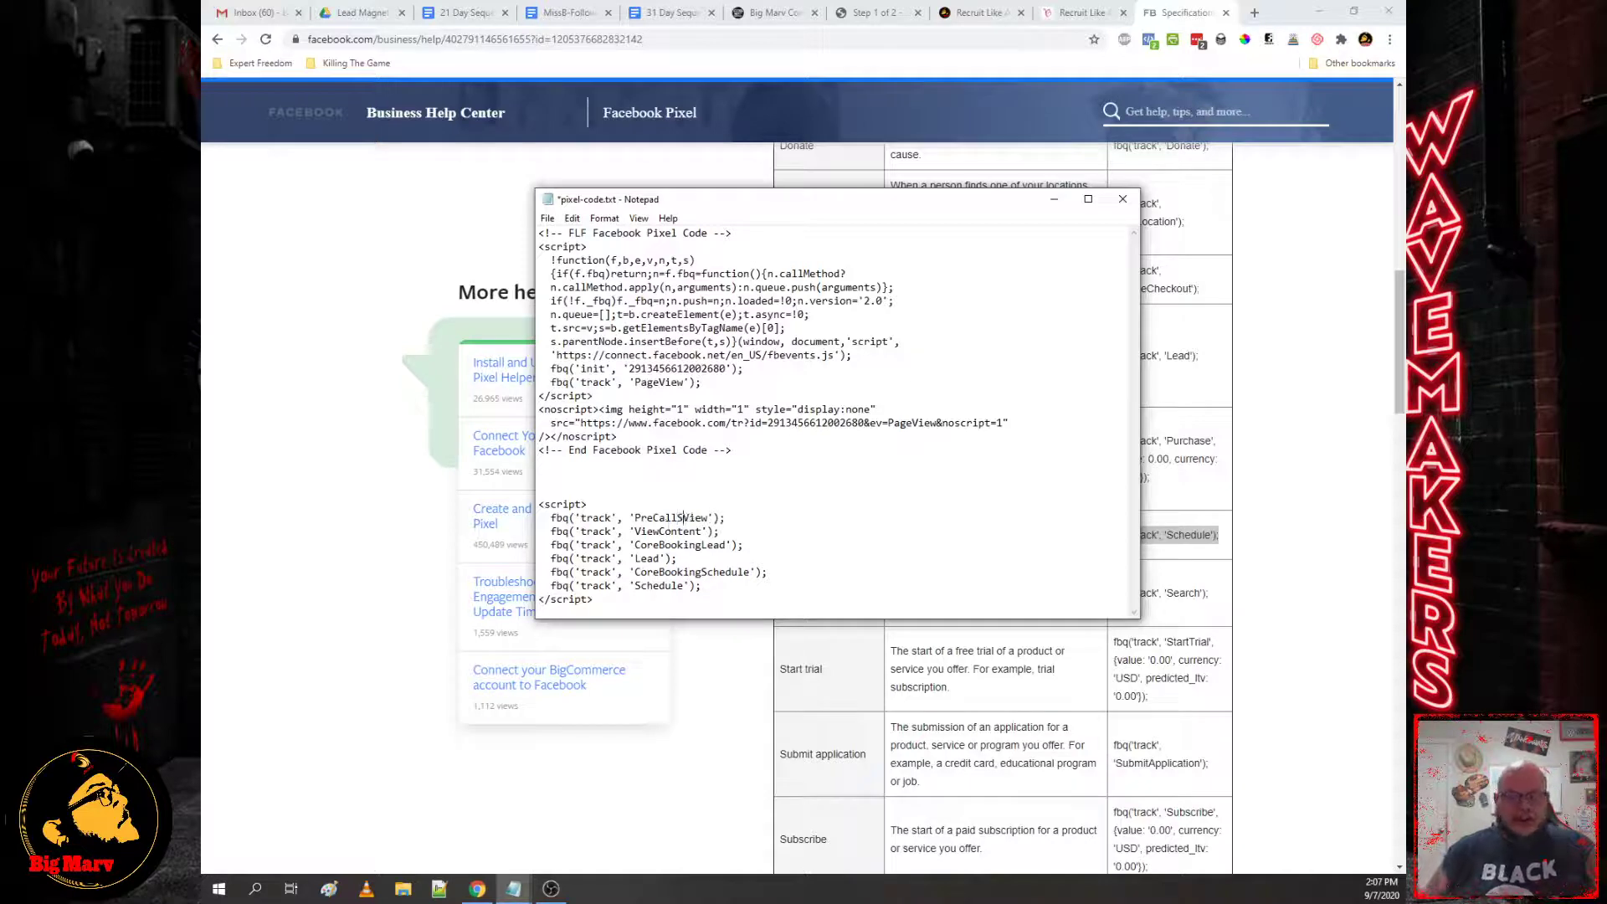
pyautogui.write('vey')
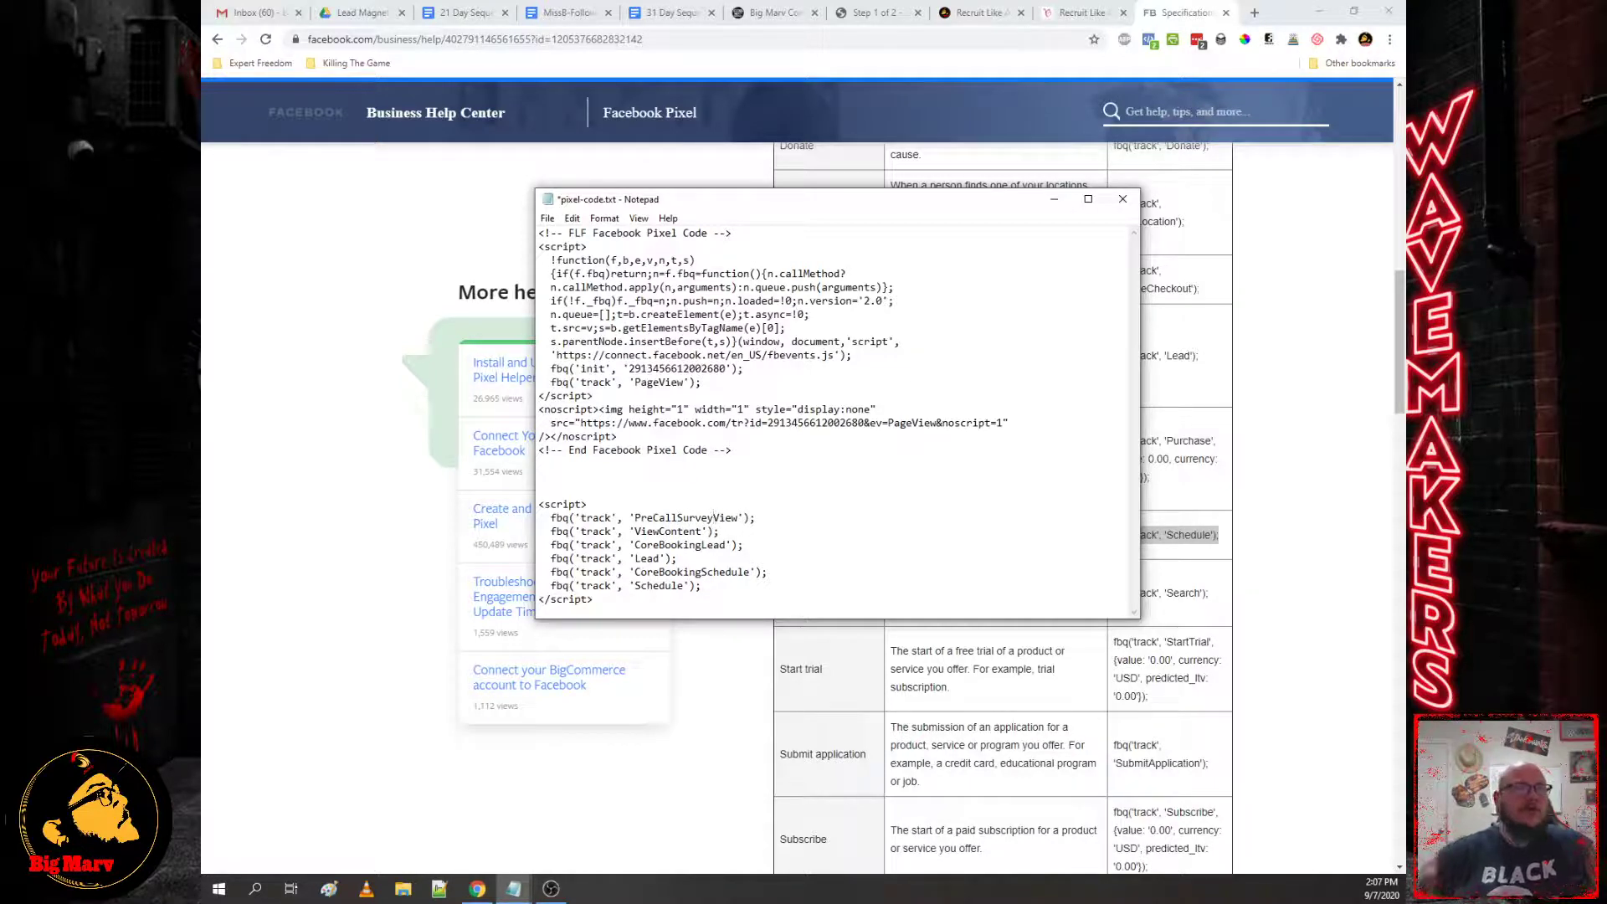
pyautogui.moveTo(610, 601); pyautogui.dragTo(538, 502)
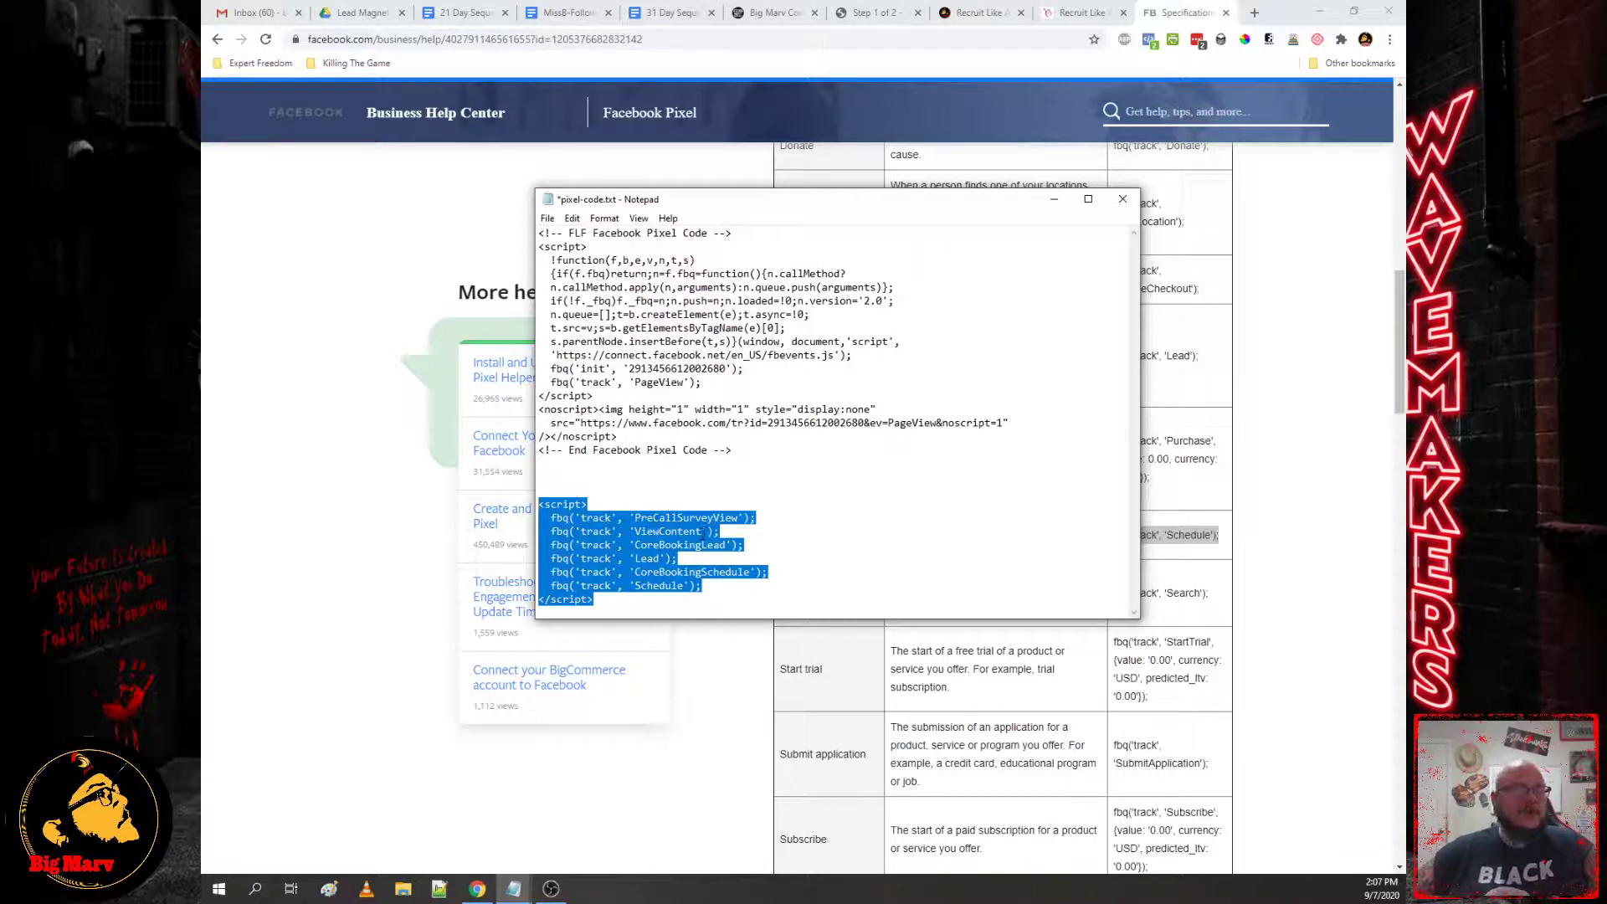
pyautogui.click(765, 12)
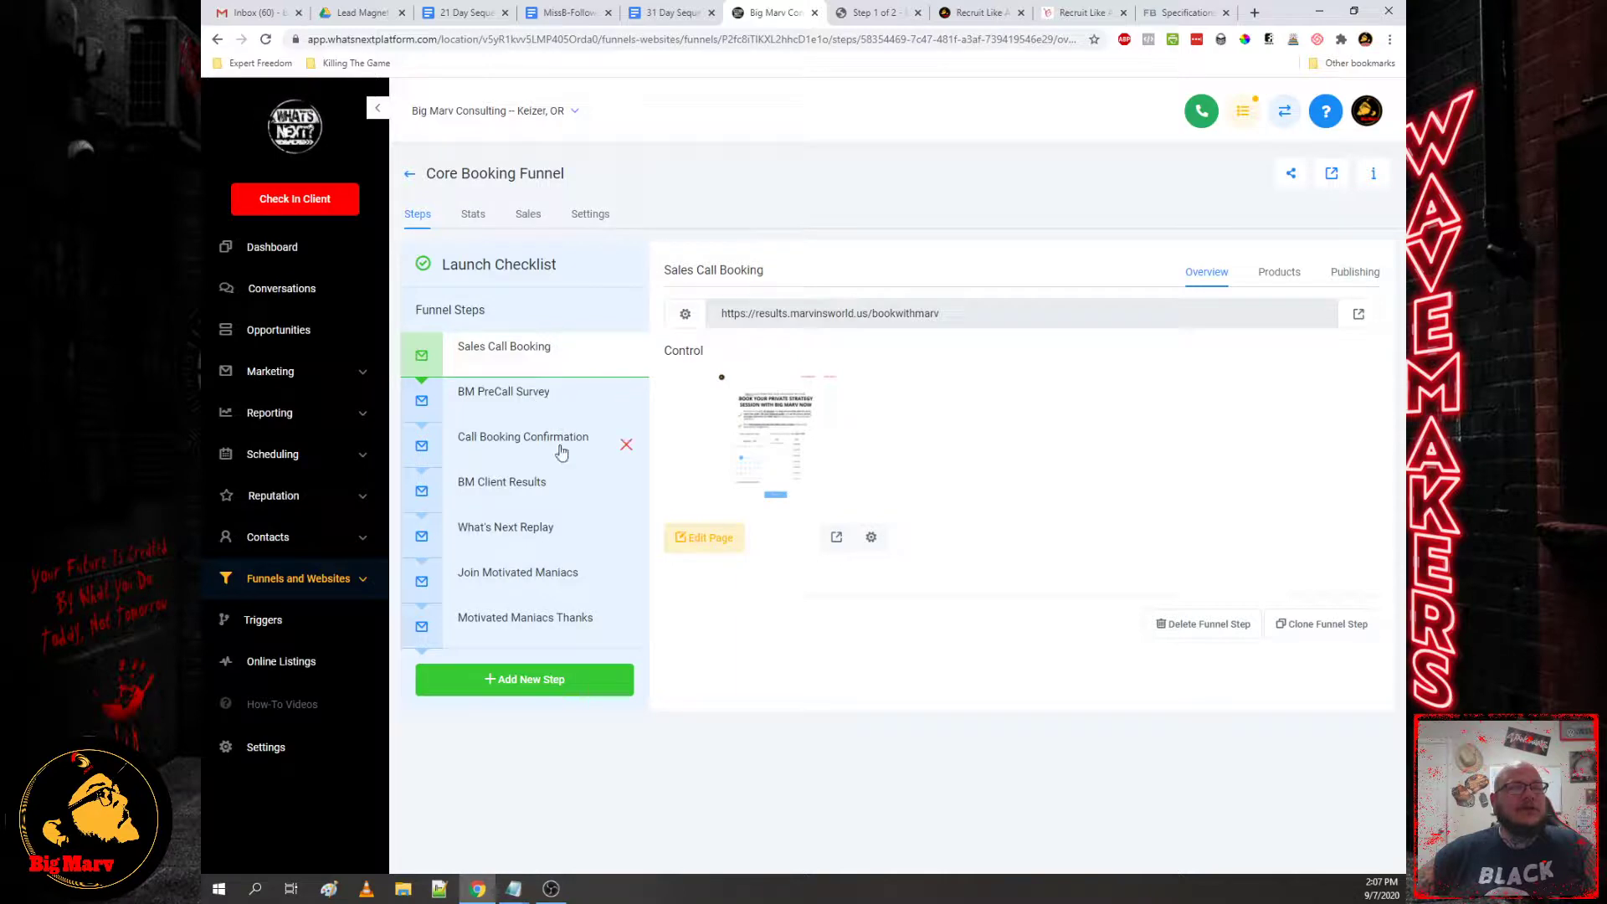
pyautogui.click(1165, 12)
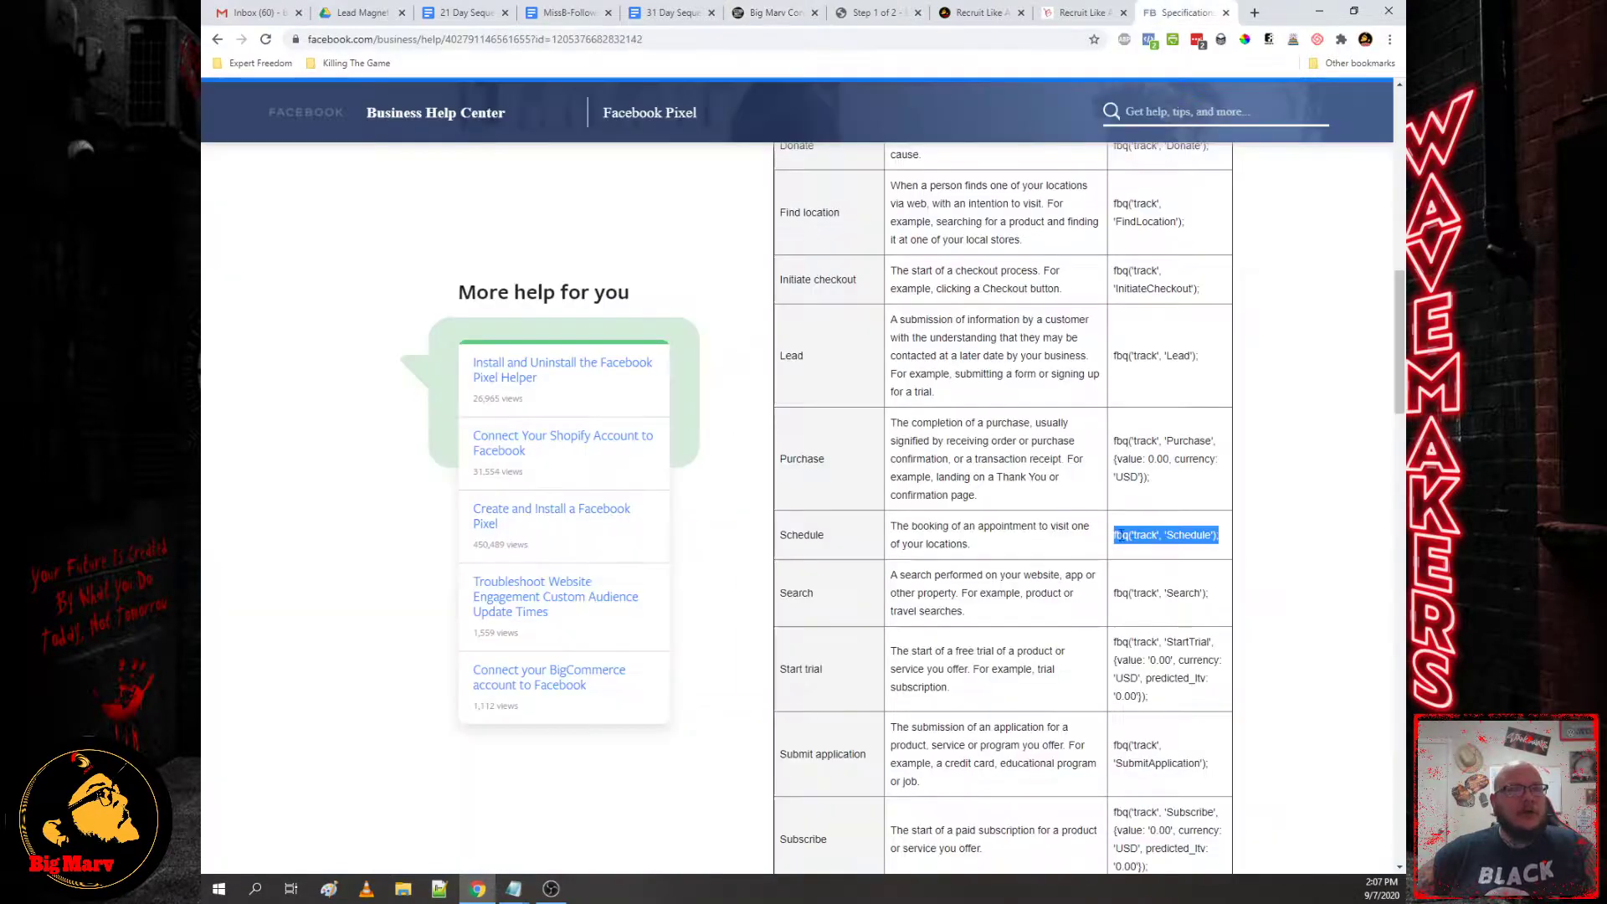
pyautogui.scroll(3, 1028, 531)
pyautogui.scroll(-6, 1195, 557)
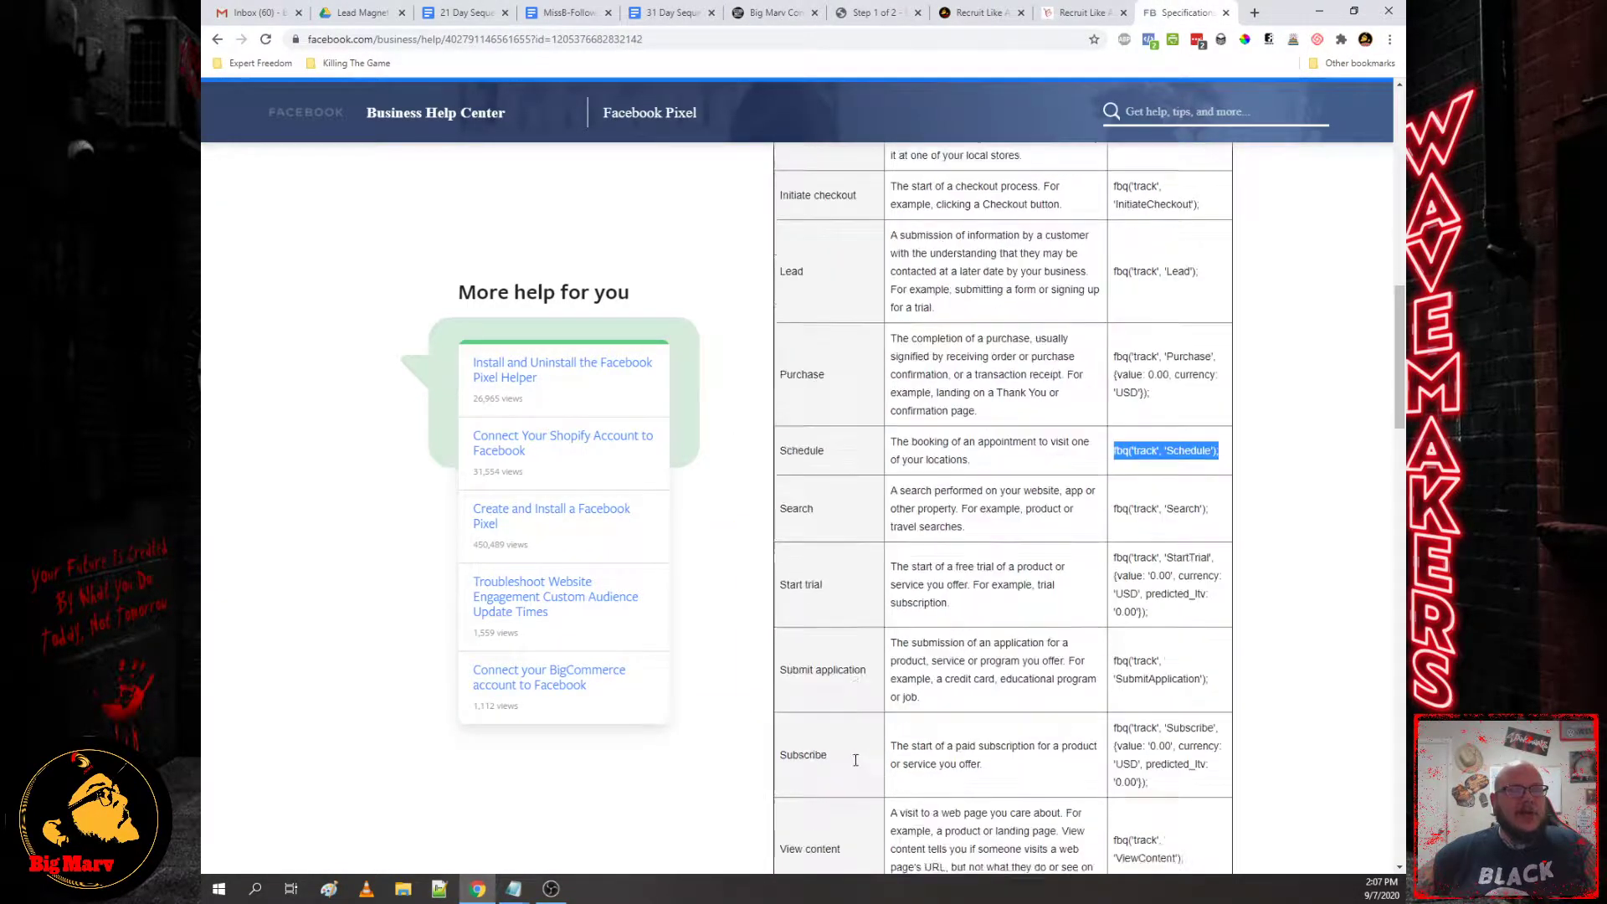
pyautogui.moveTo(1210, 513); pyautogui.dragTo(1118, 492)
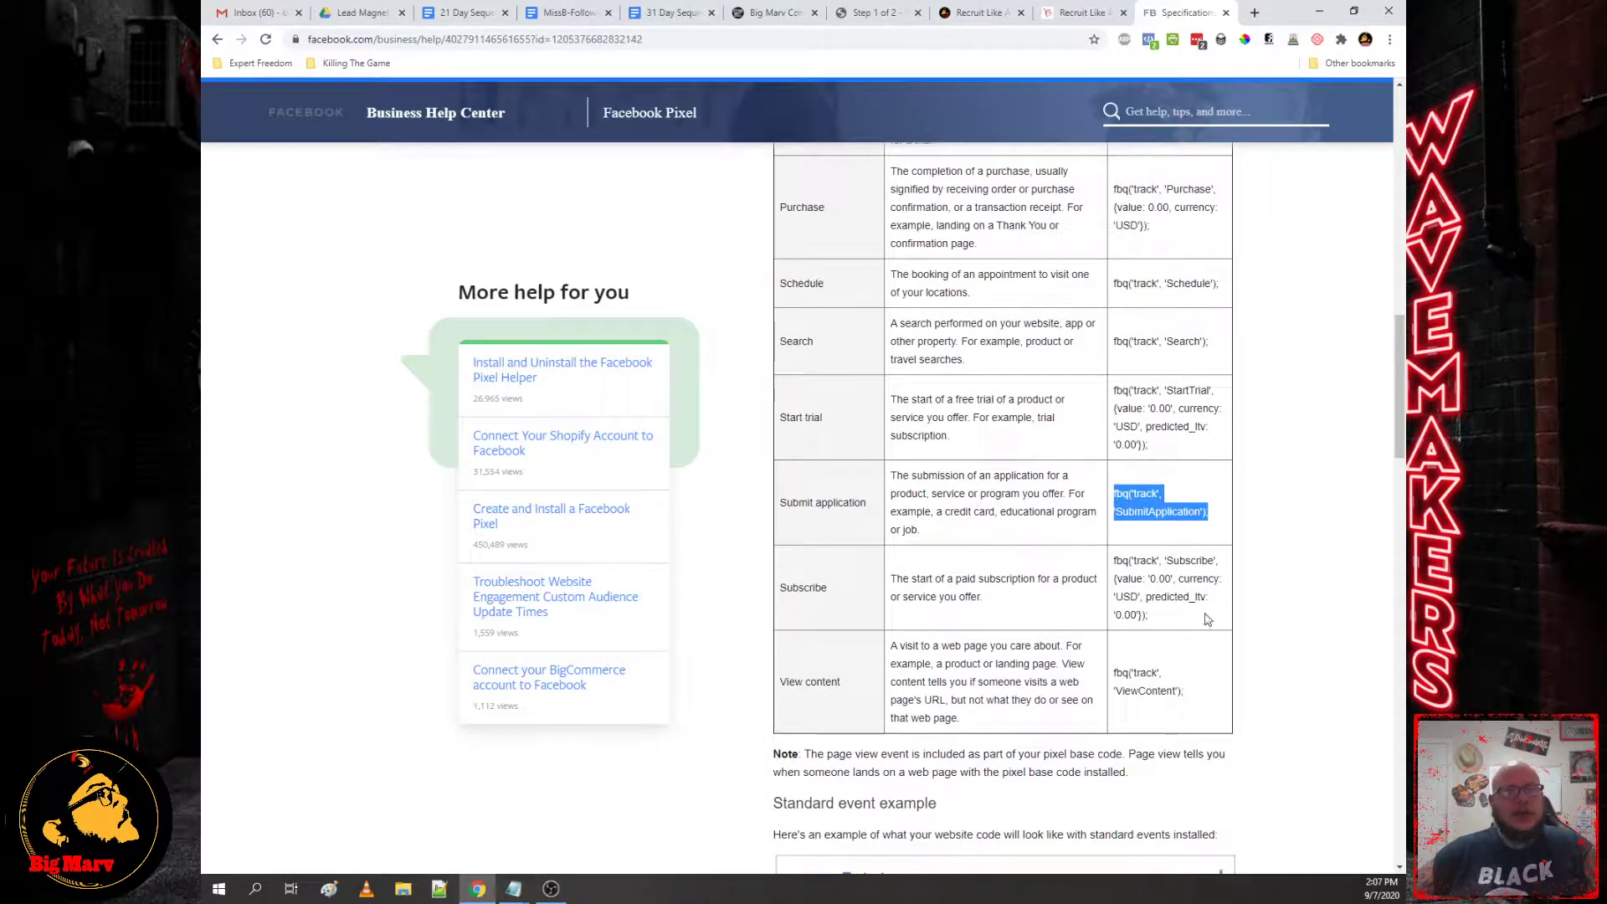
pyautogui.moveTo(1196, 697); pyautogui.dragTo(1117, 672)
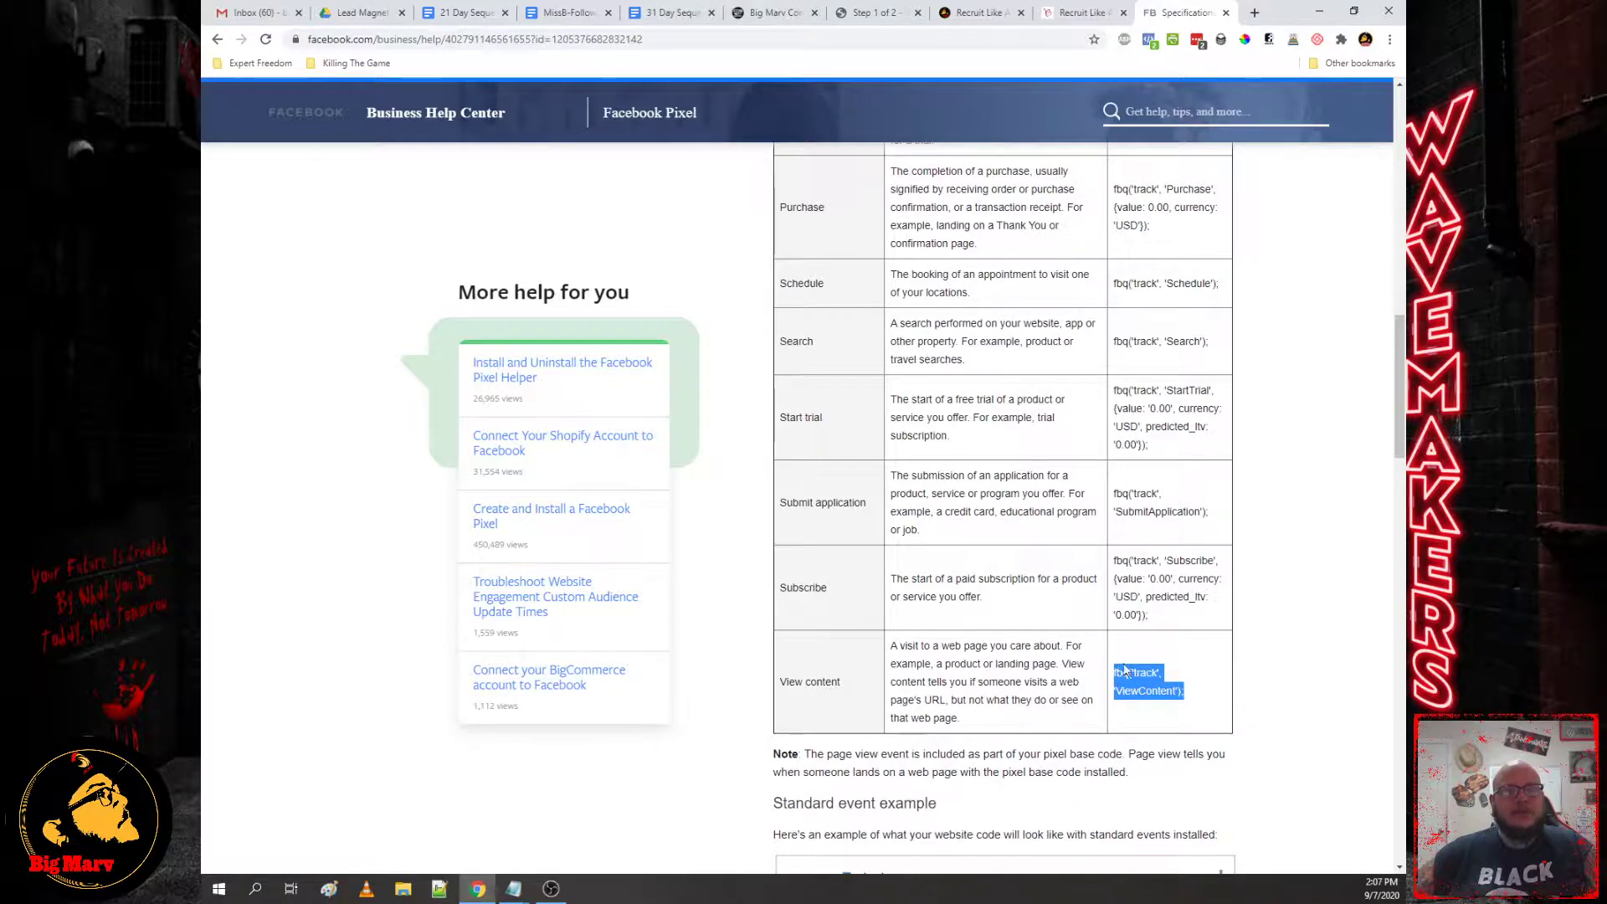
pyautogui.scroll(6, 1133, 644)
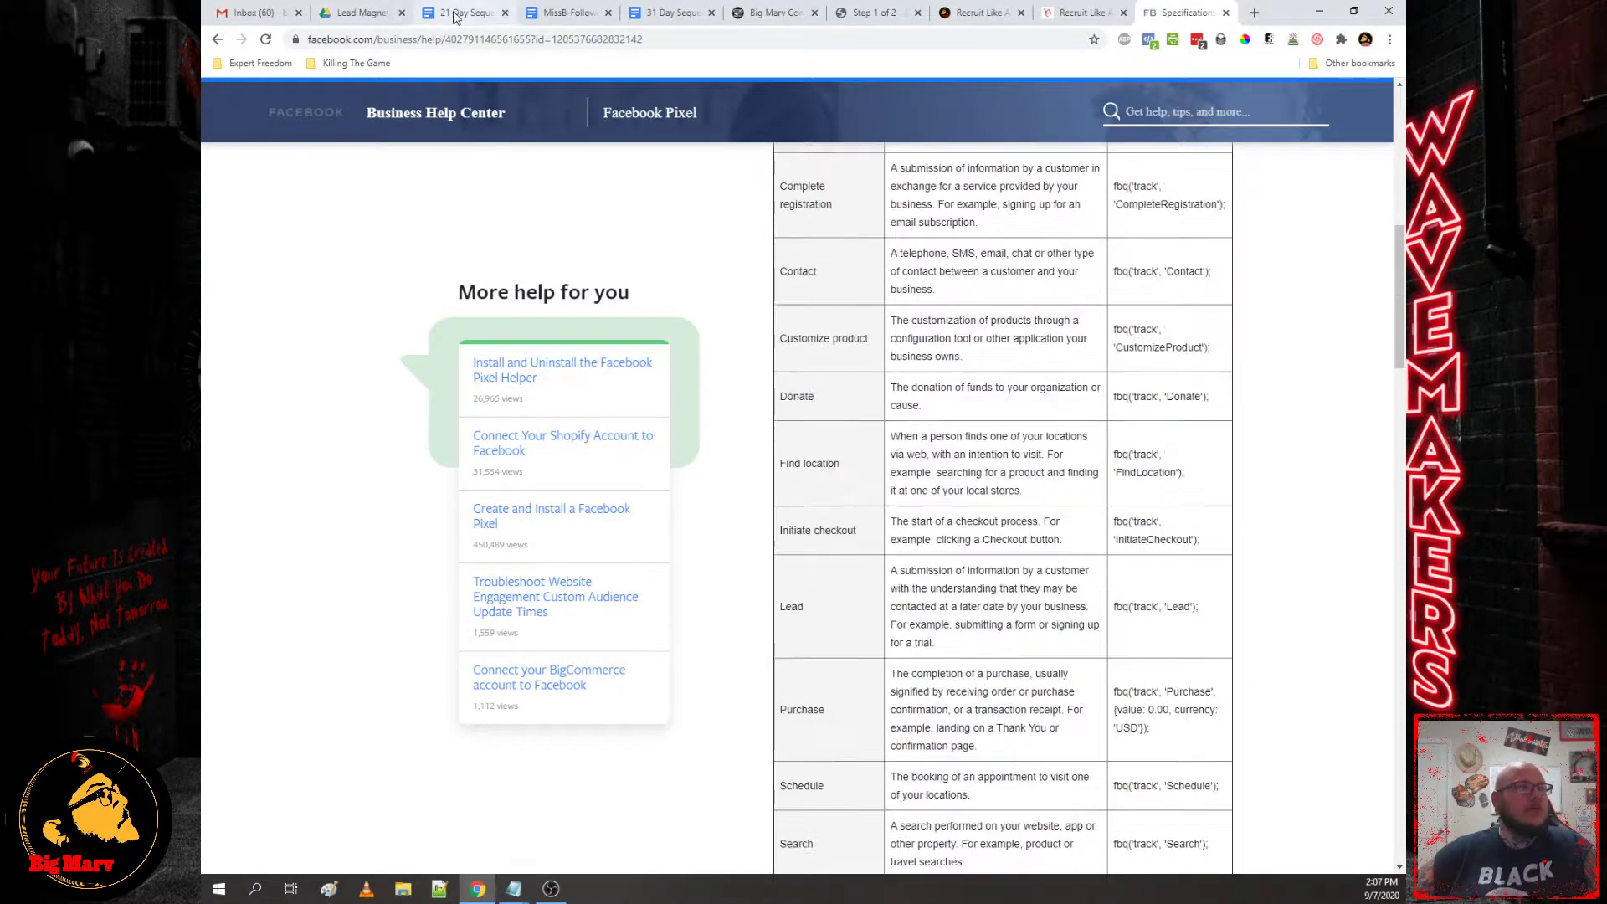
pyautogui.click(769, 13)
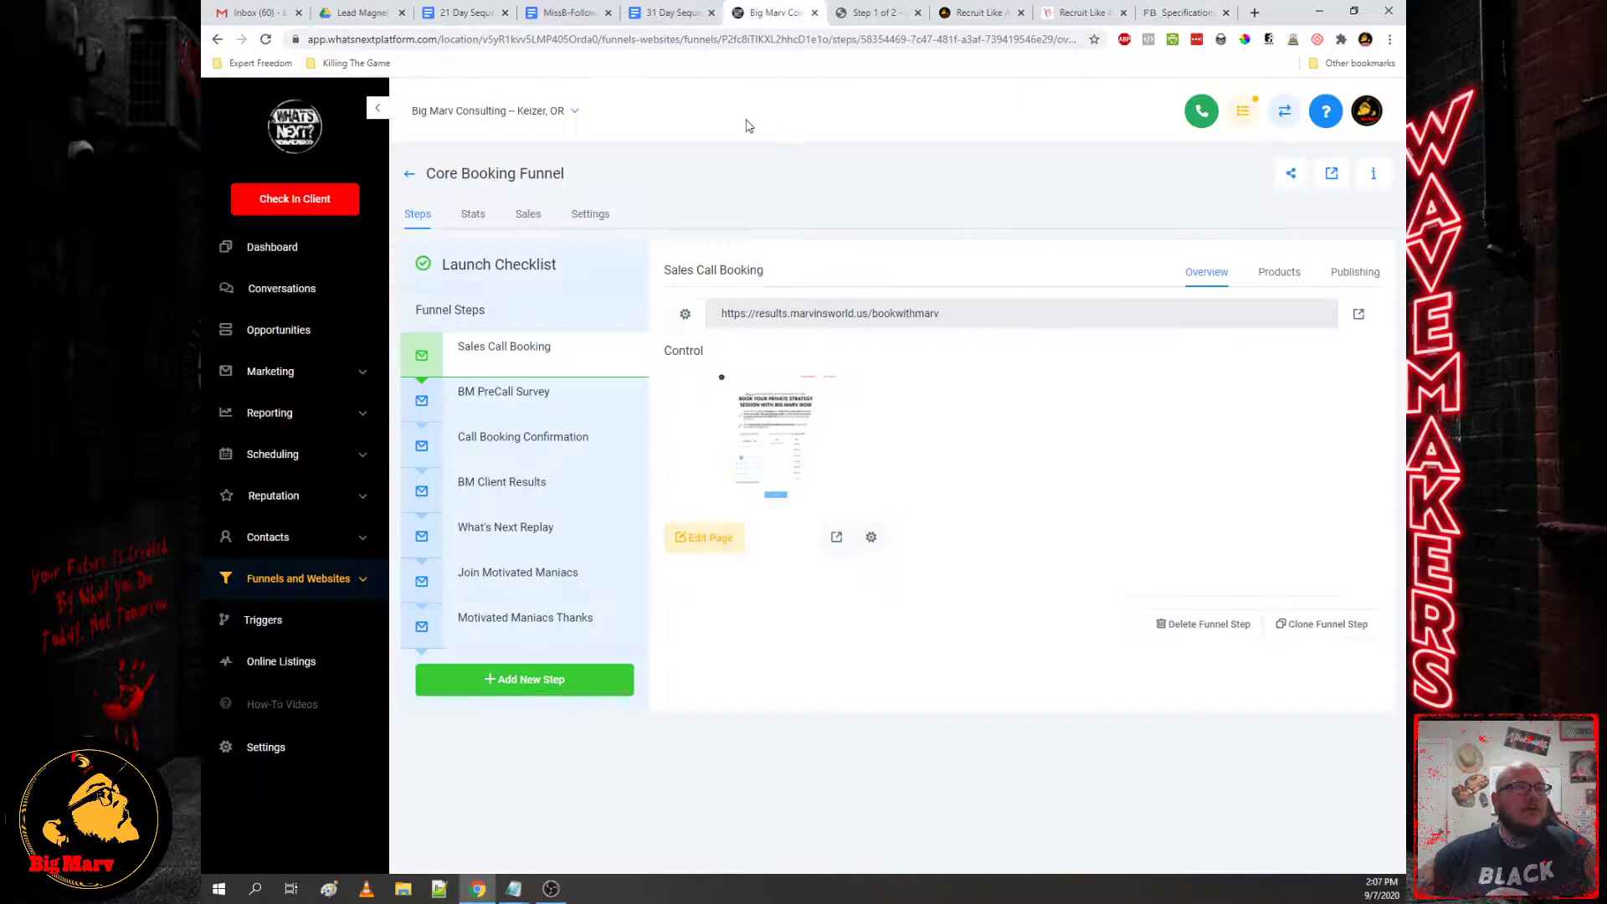
# Step: Open the BM Client Results funnel step and look over its live page
pyautogui.click(579, 496)
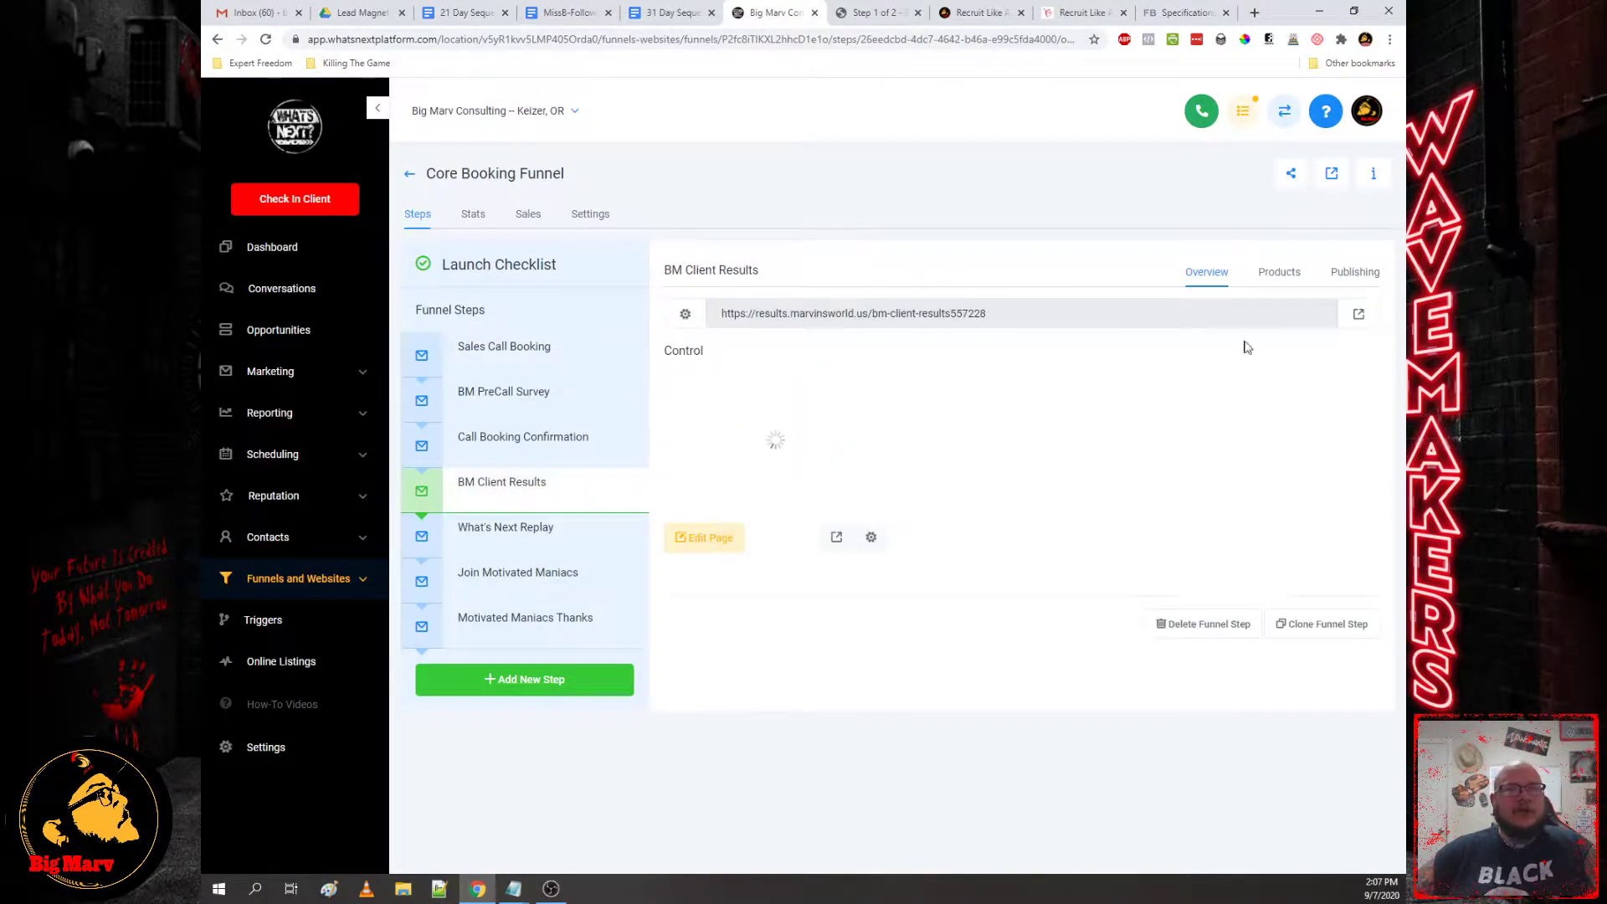
pyautogui.click(1359, 315)
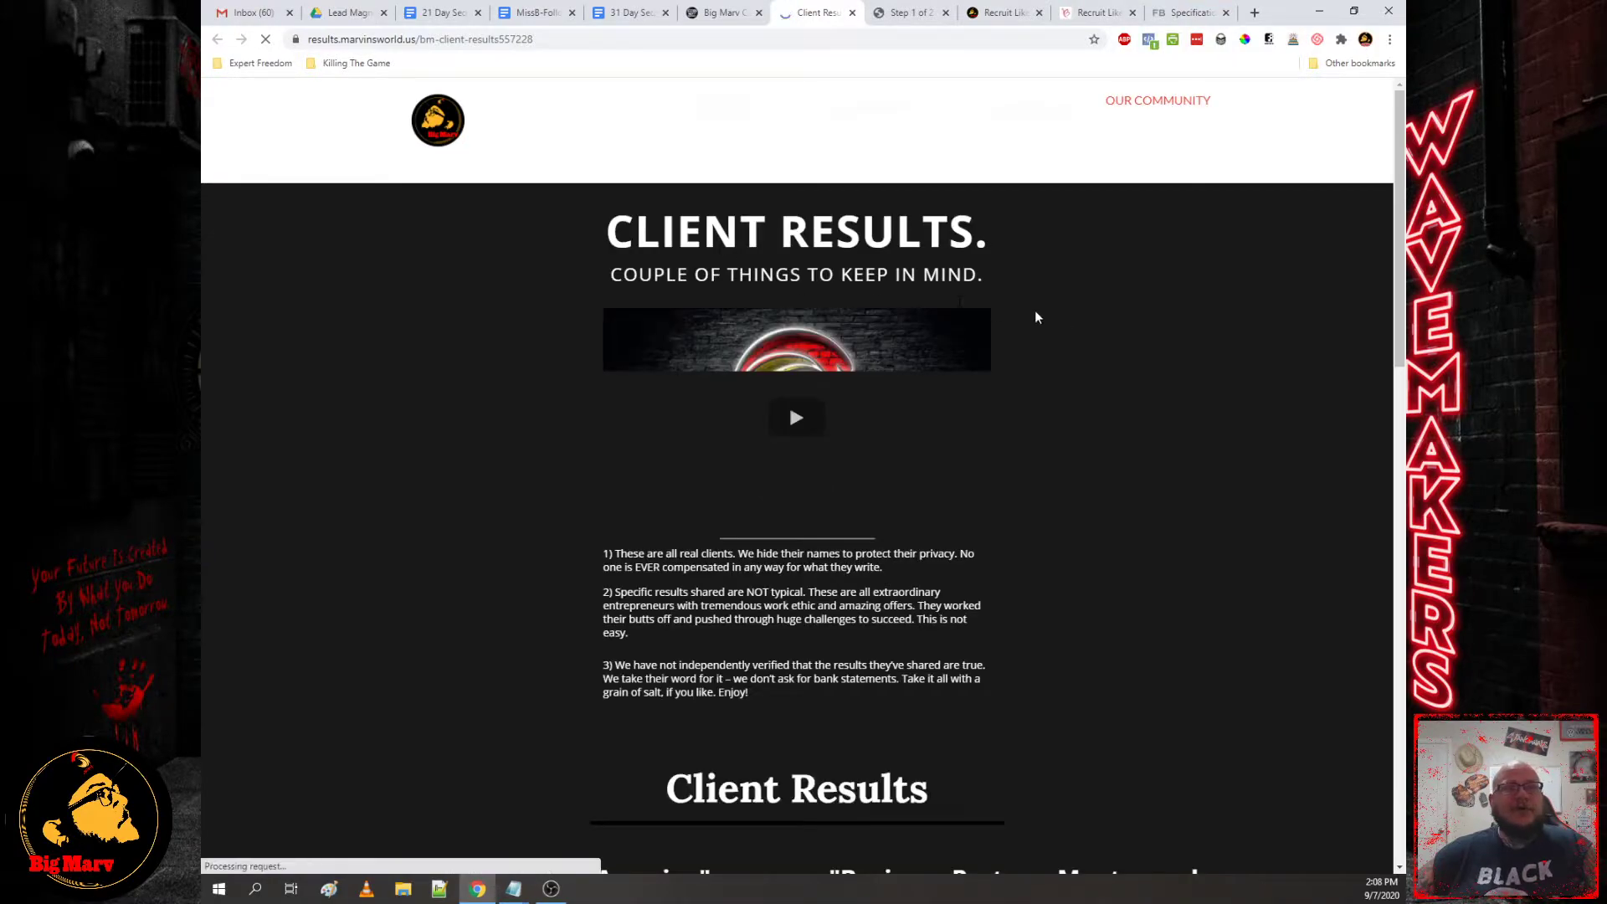
pyautogui.scroll(-14, 1008, 316)
pyautogui.scroll(-3, 767, 421)
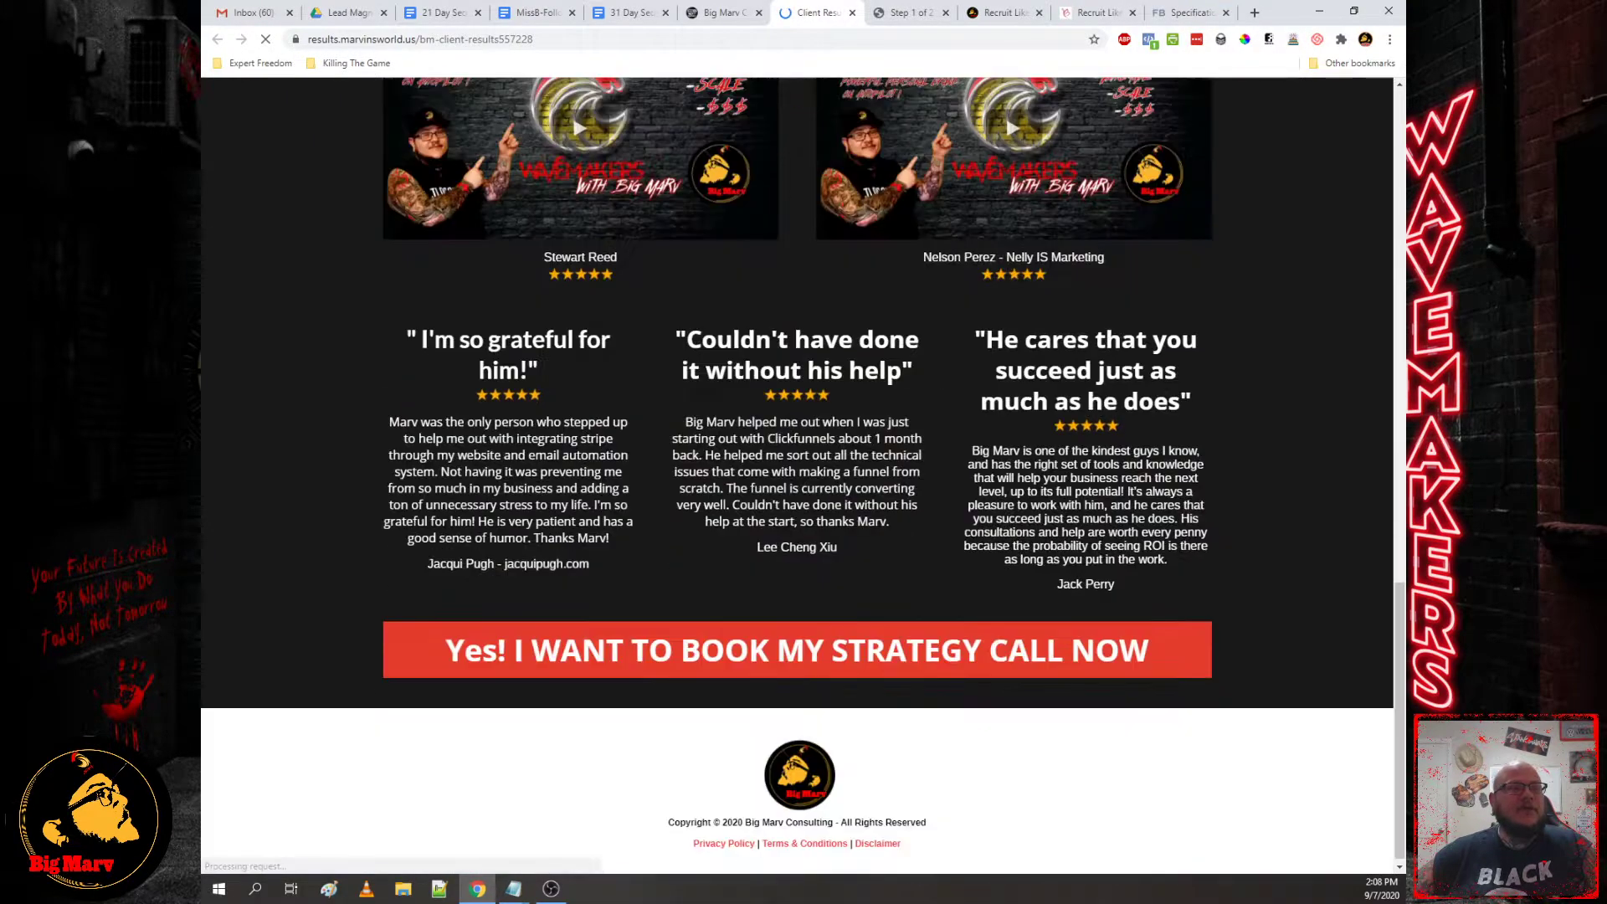
pyautogui.click(720, 12)
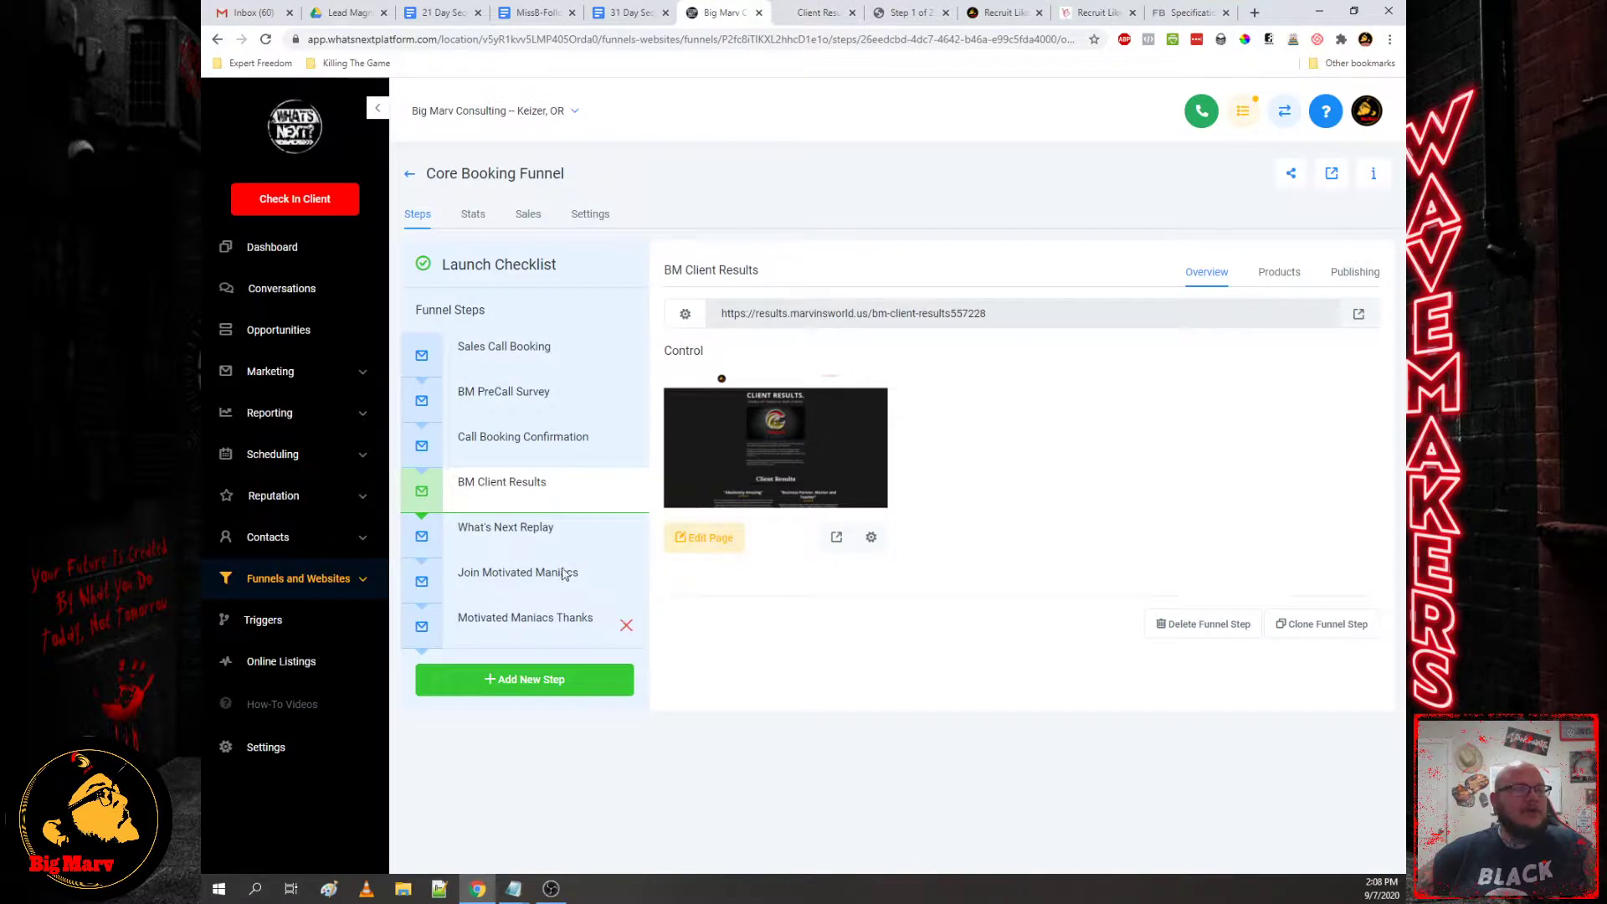
# Step: Check the What's Next Replay step, then preview and close the live Join Motivated Maniacs page
pyautogui.click(508, 536)
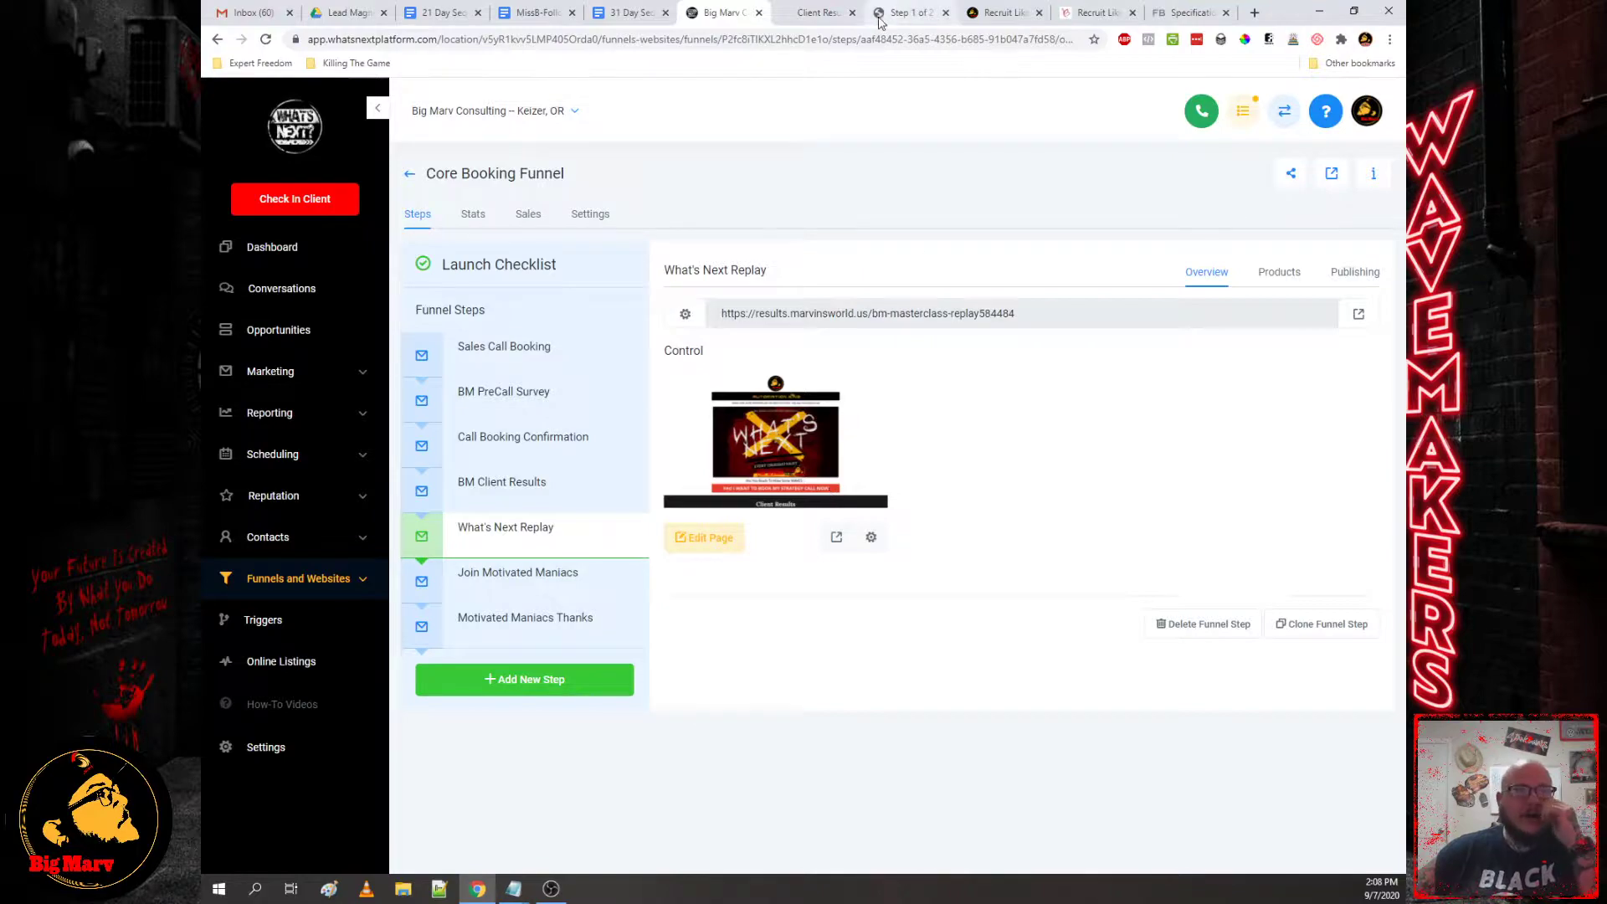
pyautogui.click(819, 13)
pyautogui.scroll(20, 951, 475)
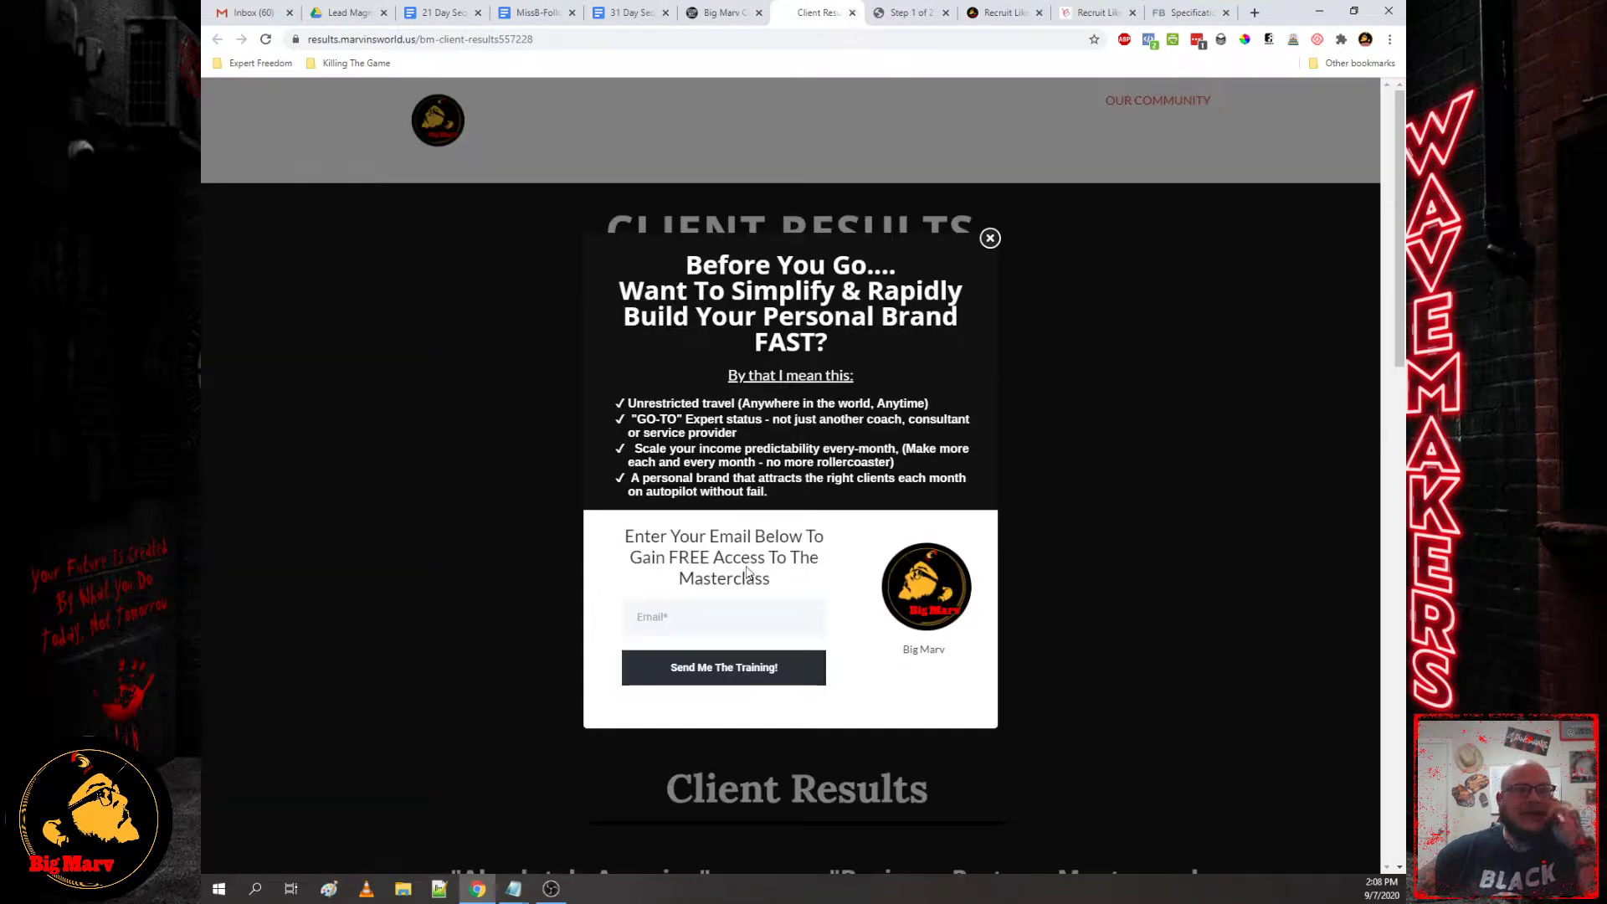
pyautogui.click(710, 14)
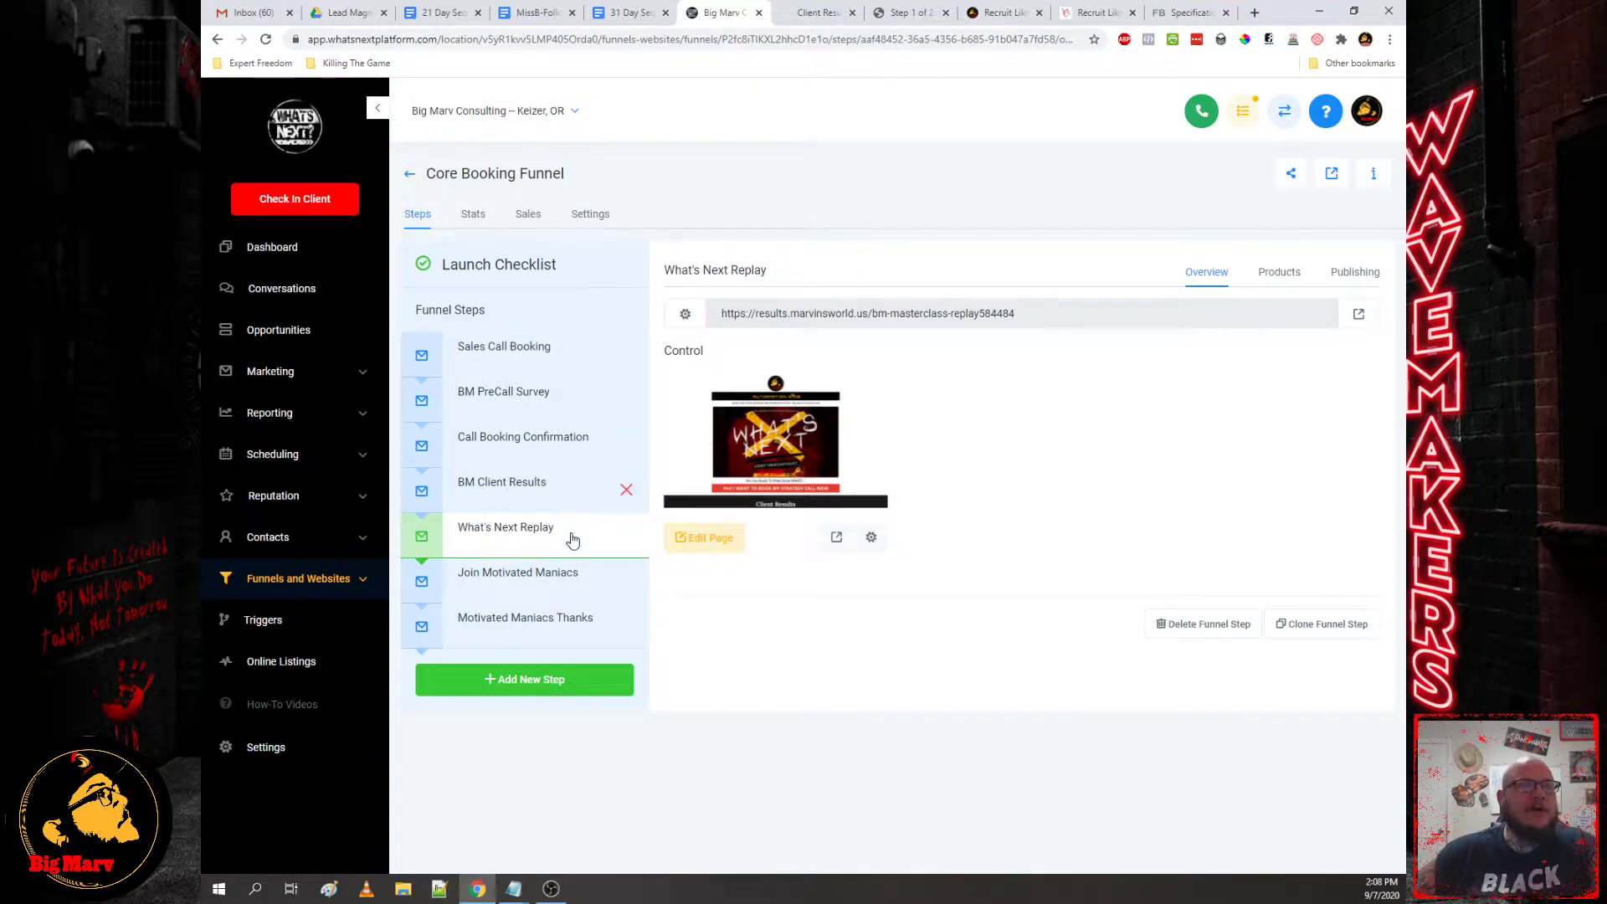
pyautogui.click(540, 576)
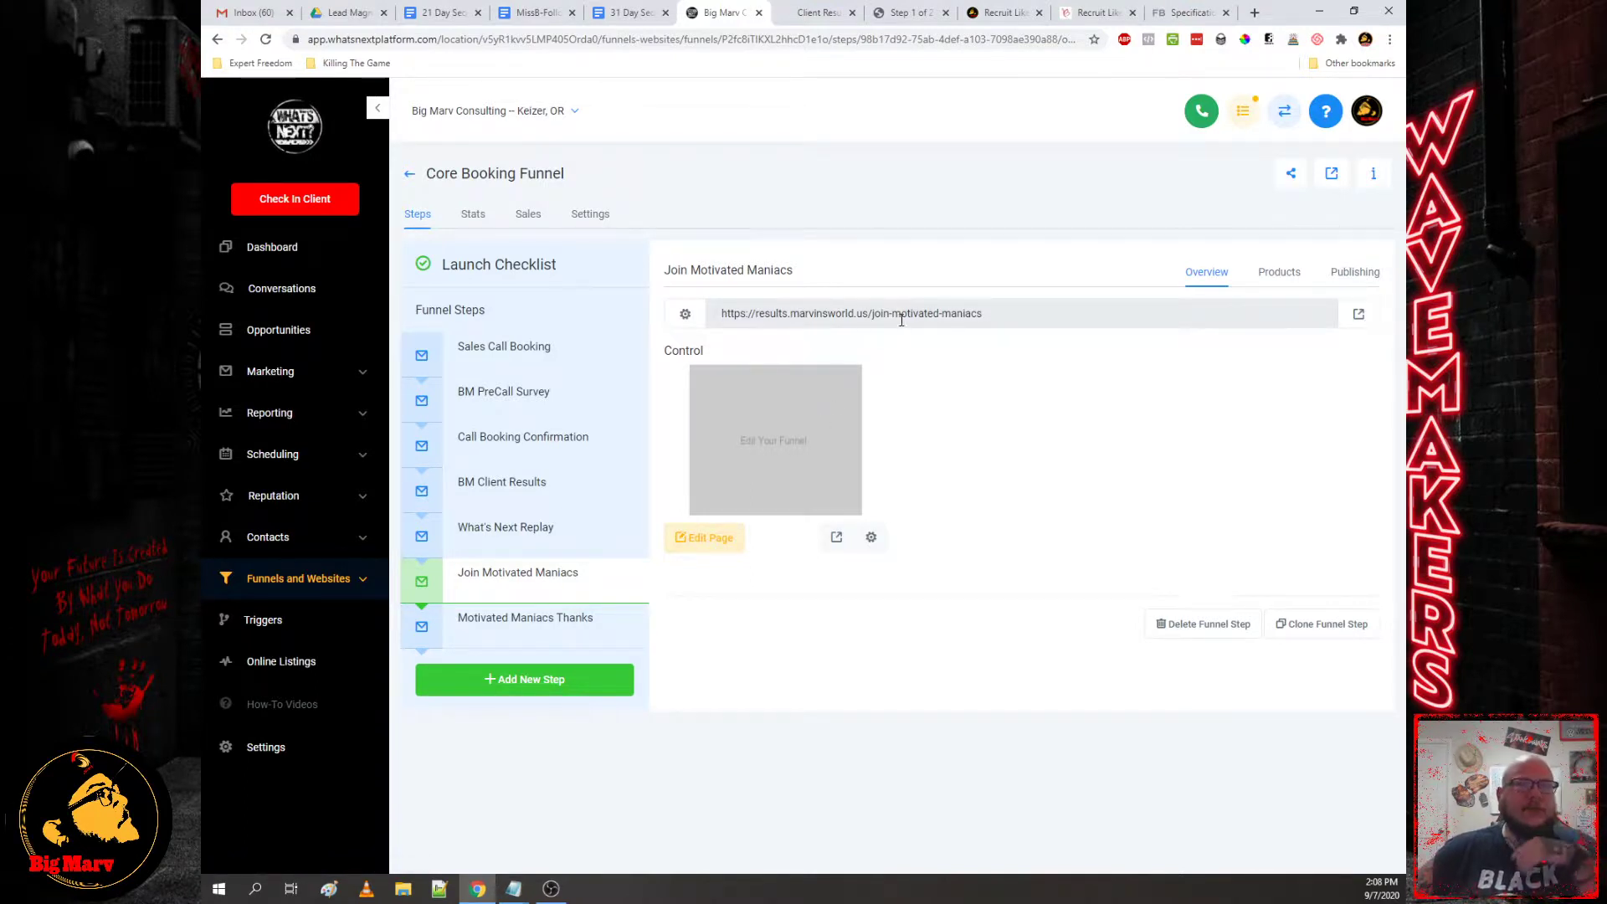
pyautogui.click(1359, 313)
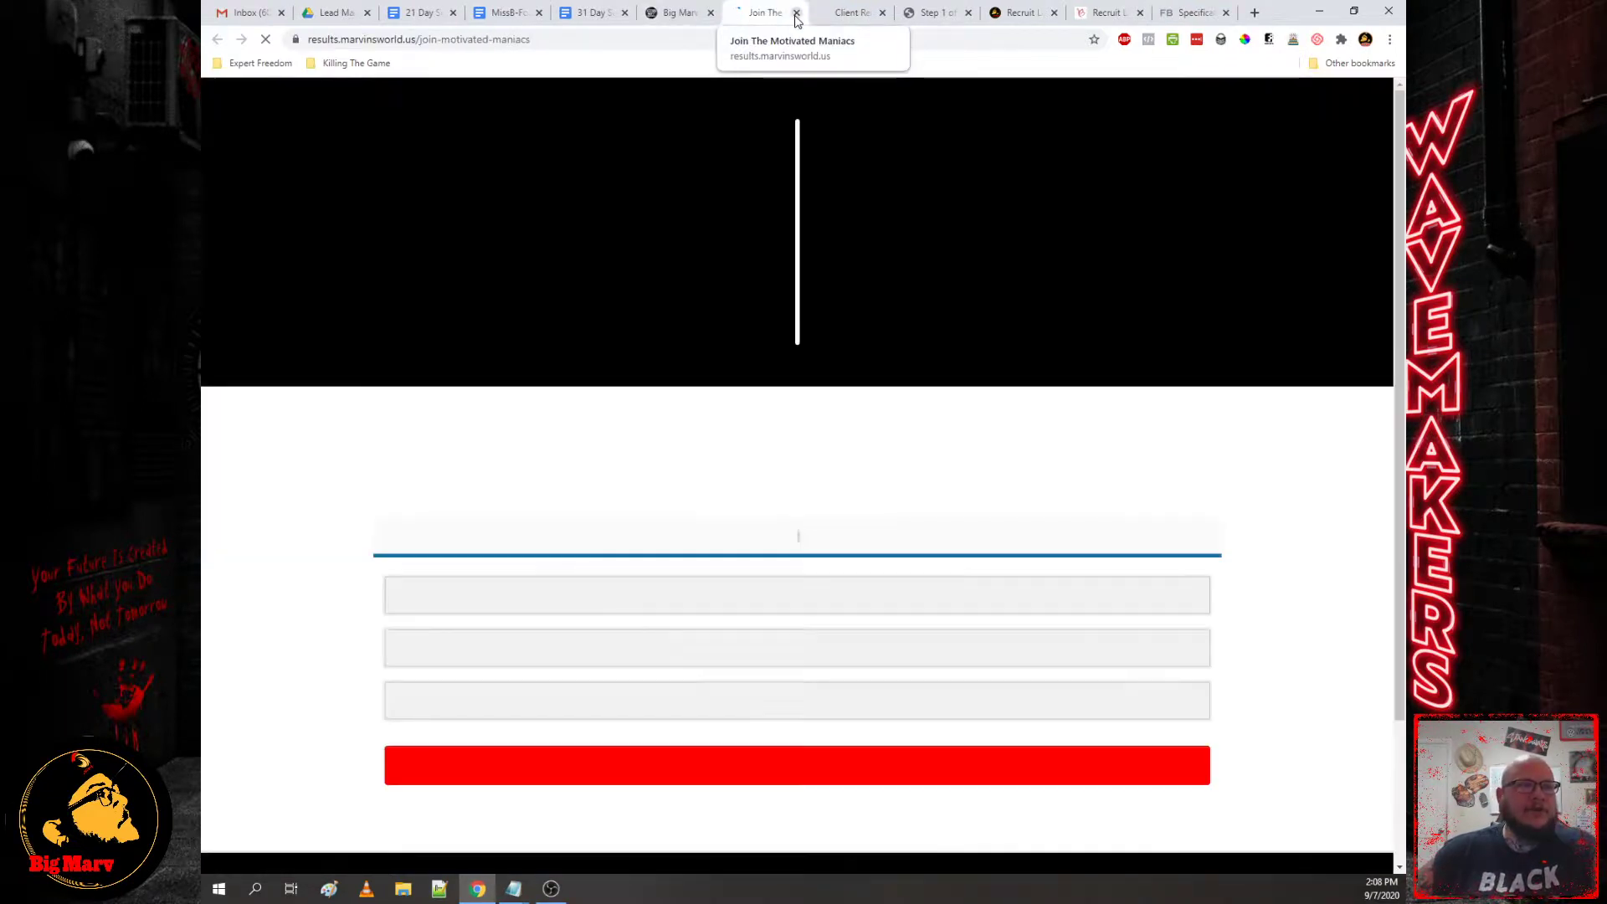
pyautogui.click(796, 13)
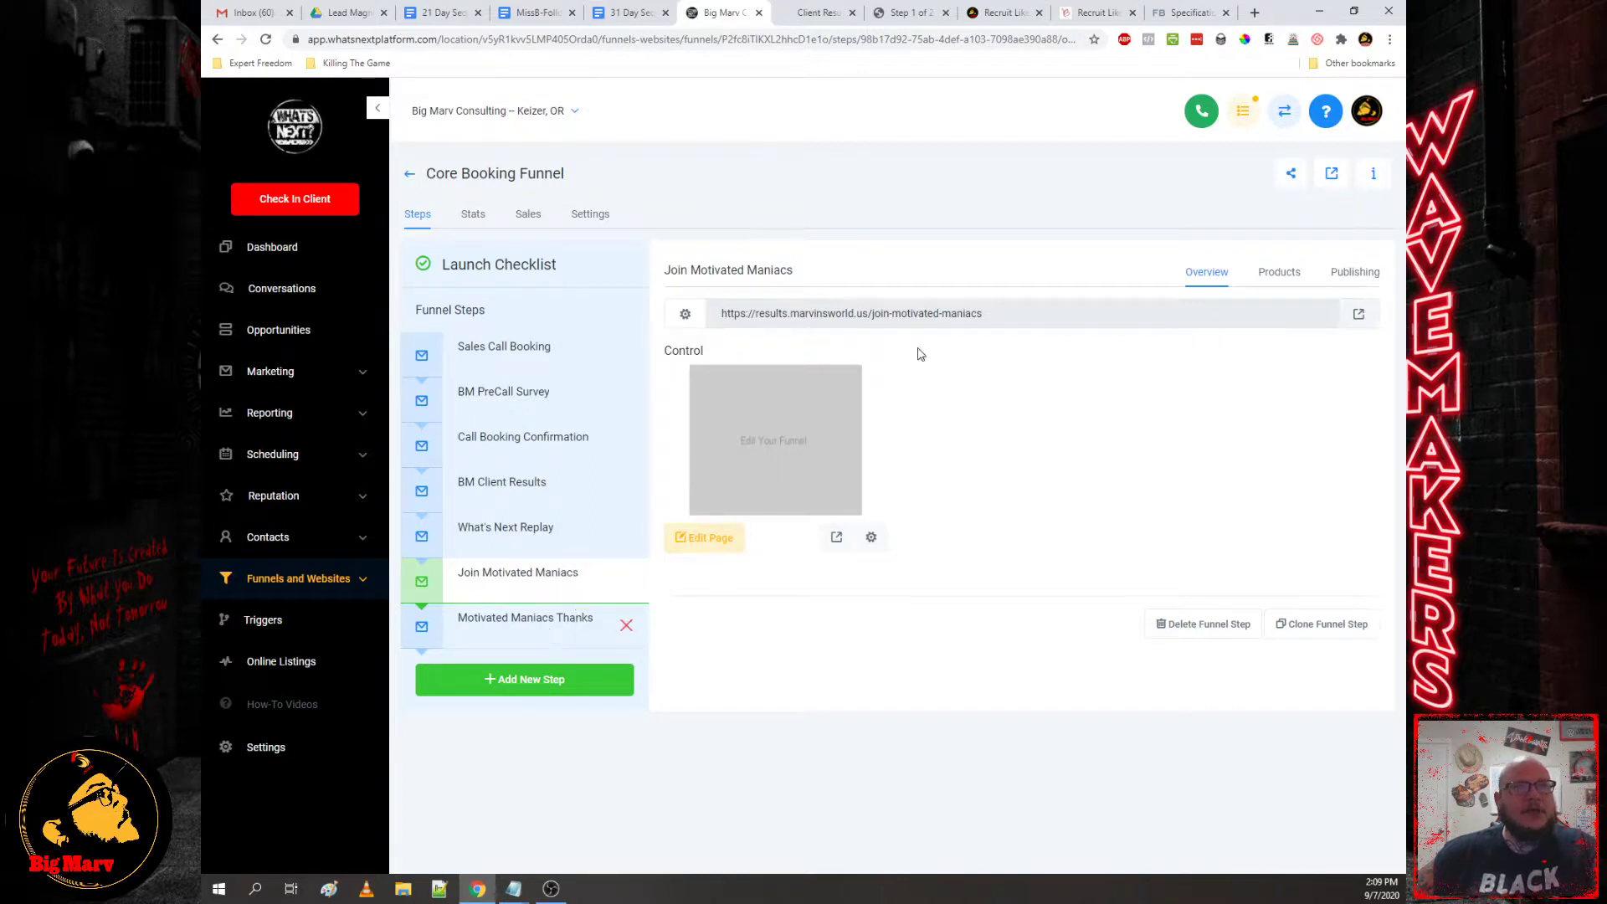
pyautogui.click(1187, 13)
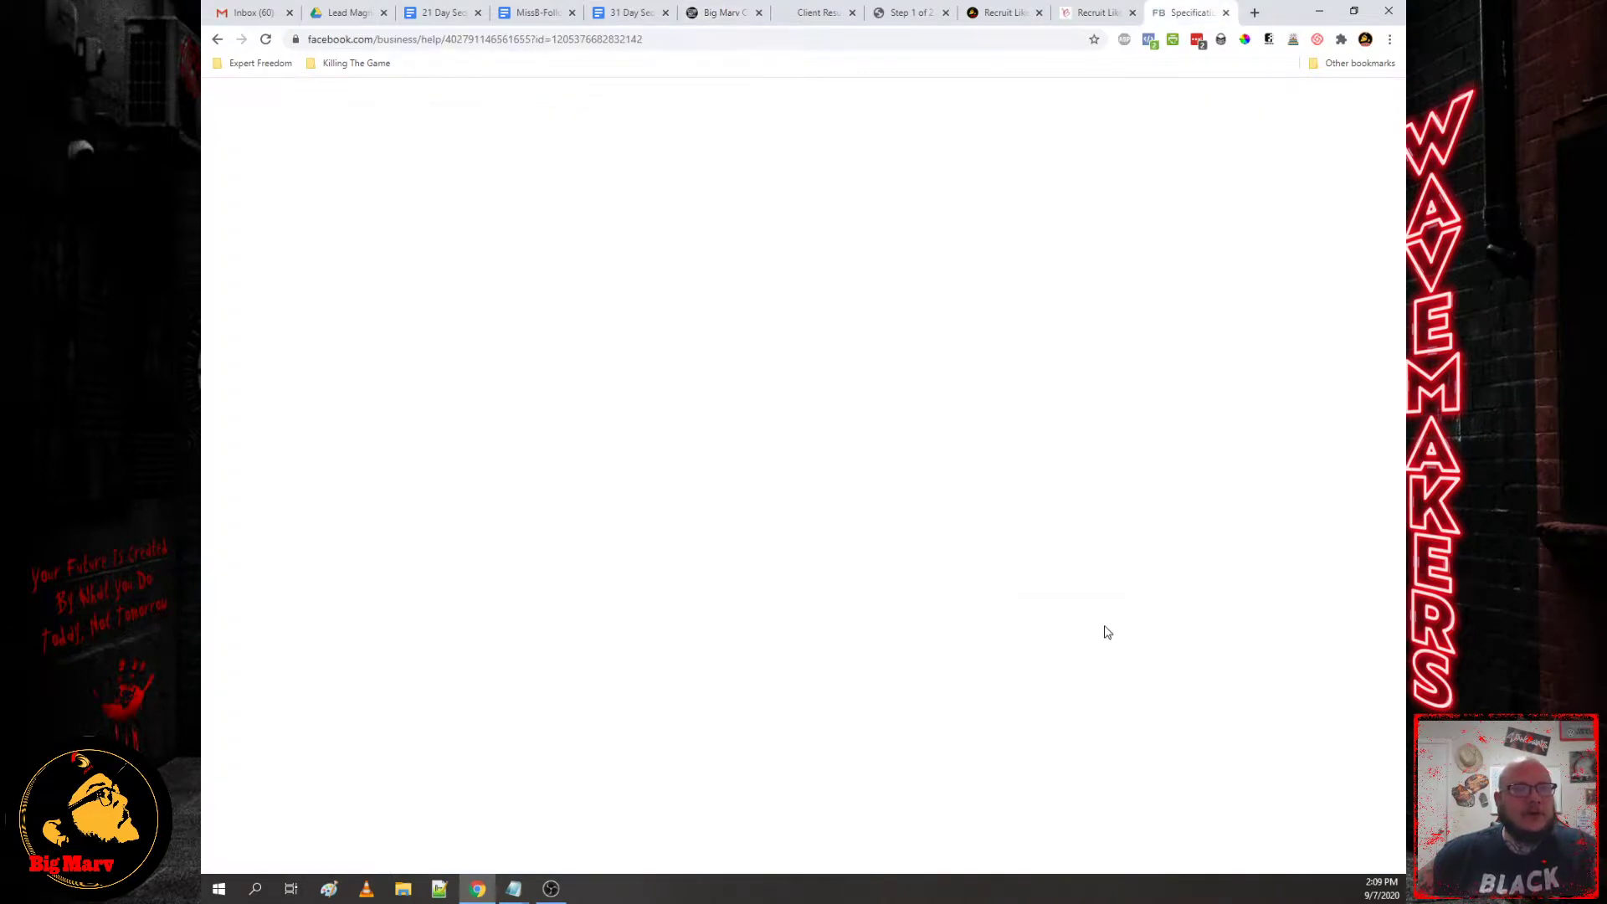
pyautogui.scroll(-6, 1173, 496)
pyautogui.tripleClick(1147, 661)
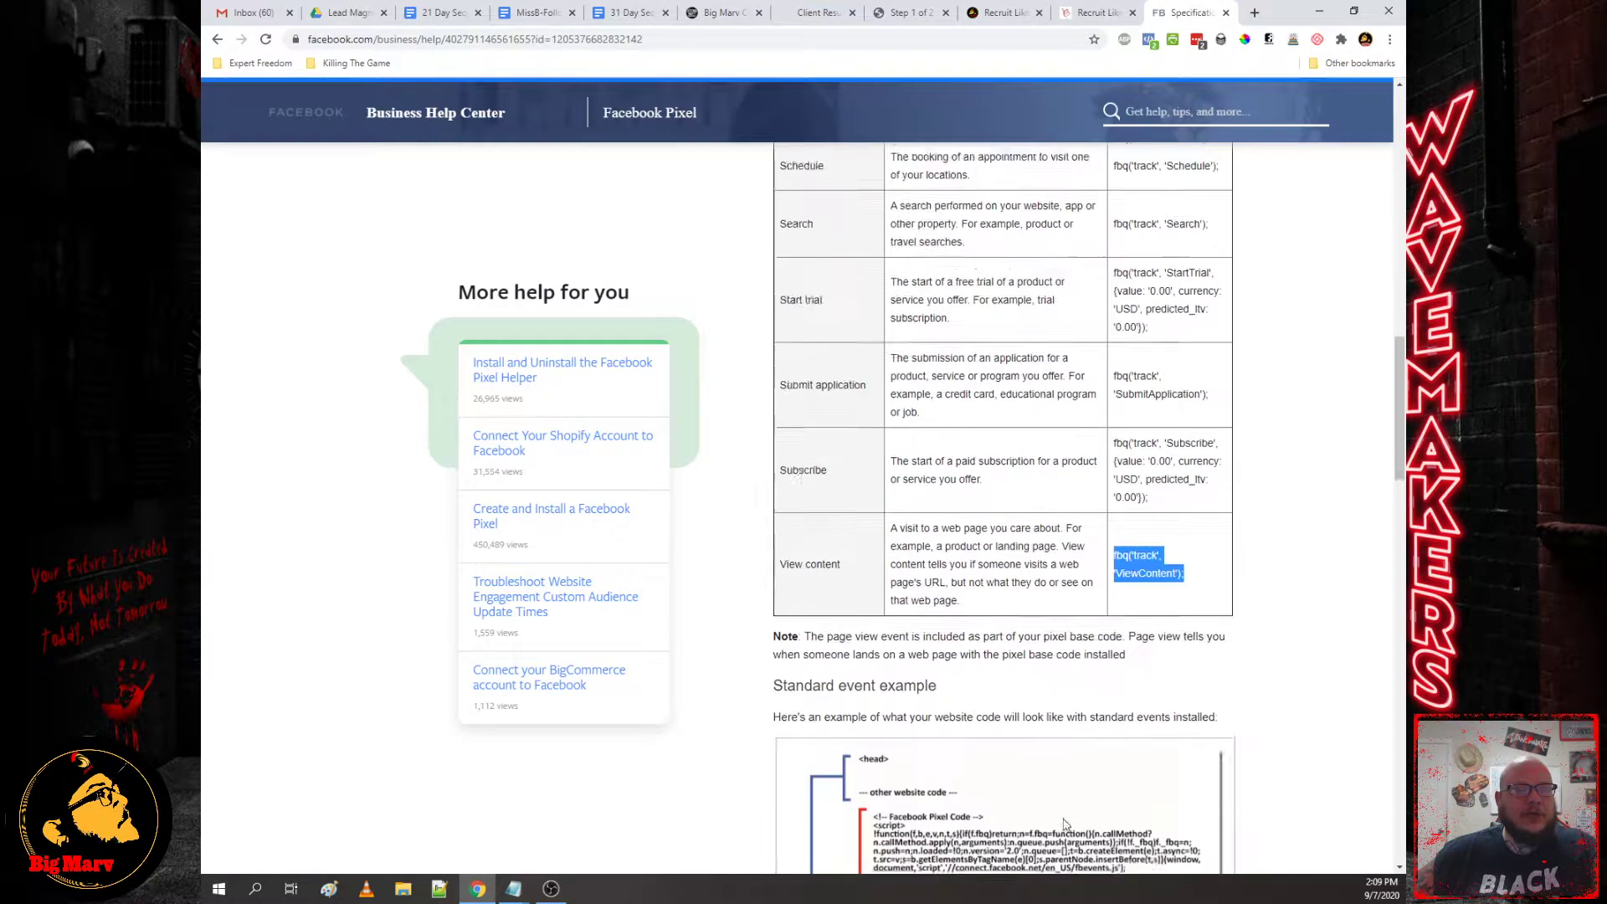
pyautogui.scroll(-3, 1147, 661)
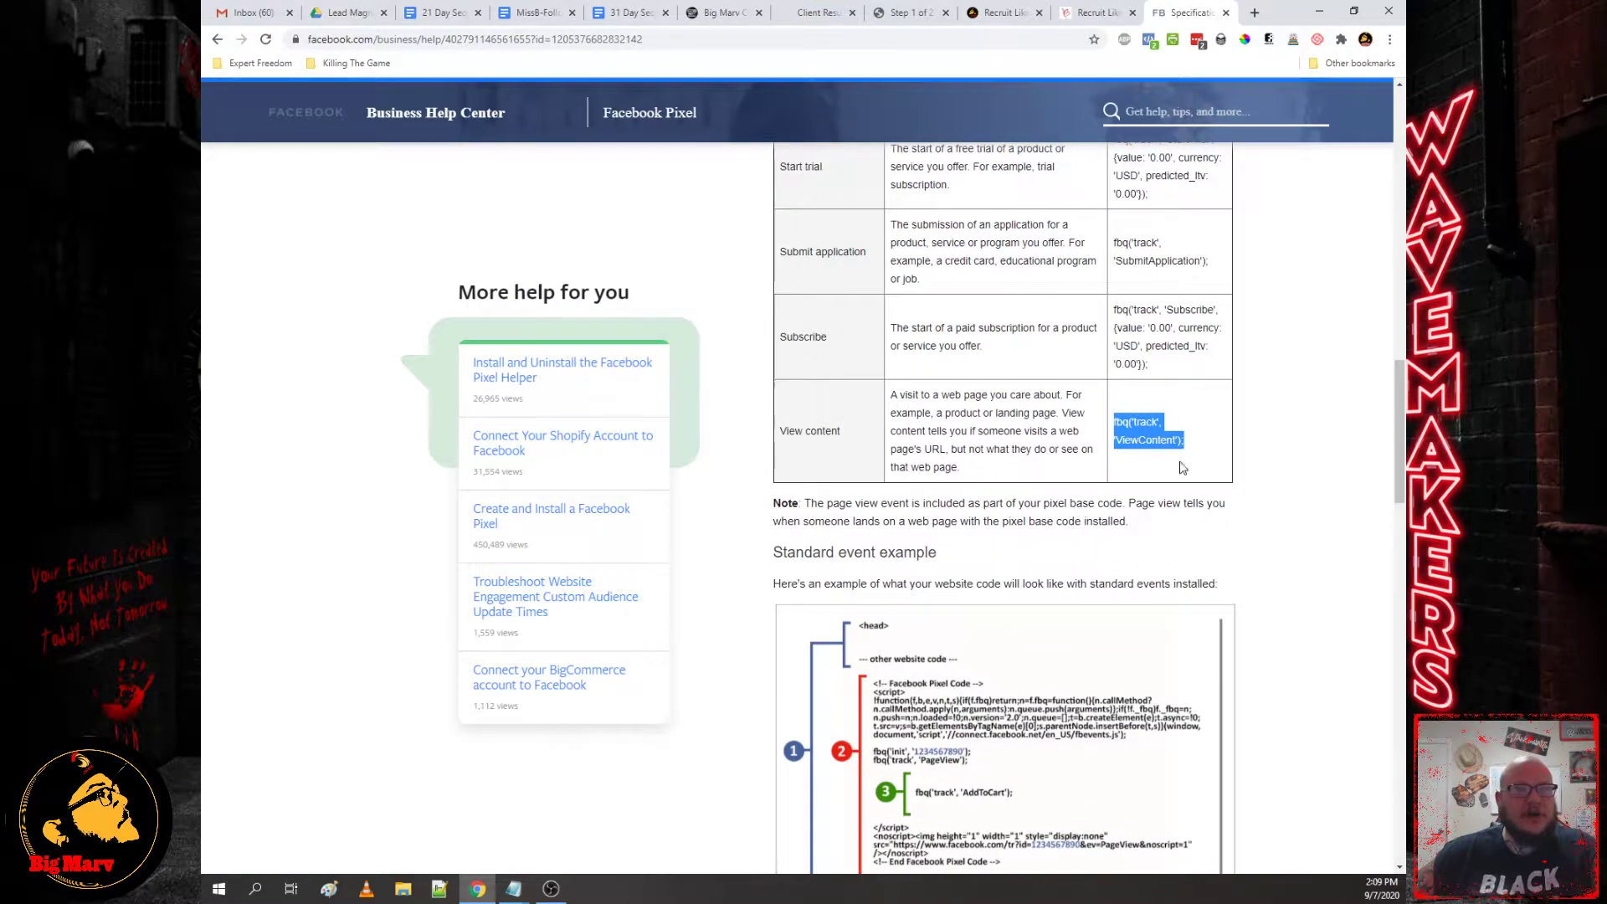
pyautogui.scroll(6, 1182, 467)
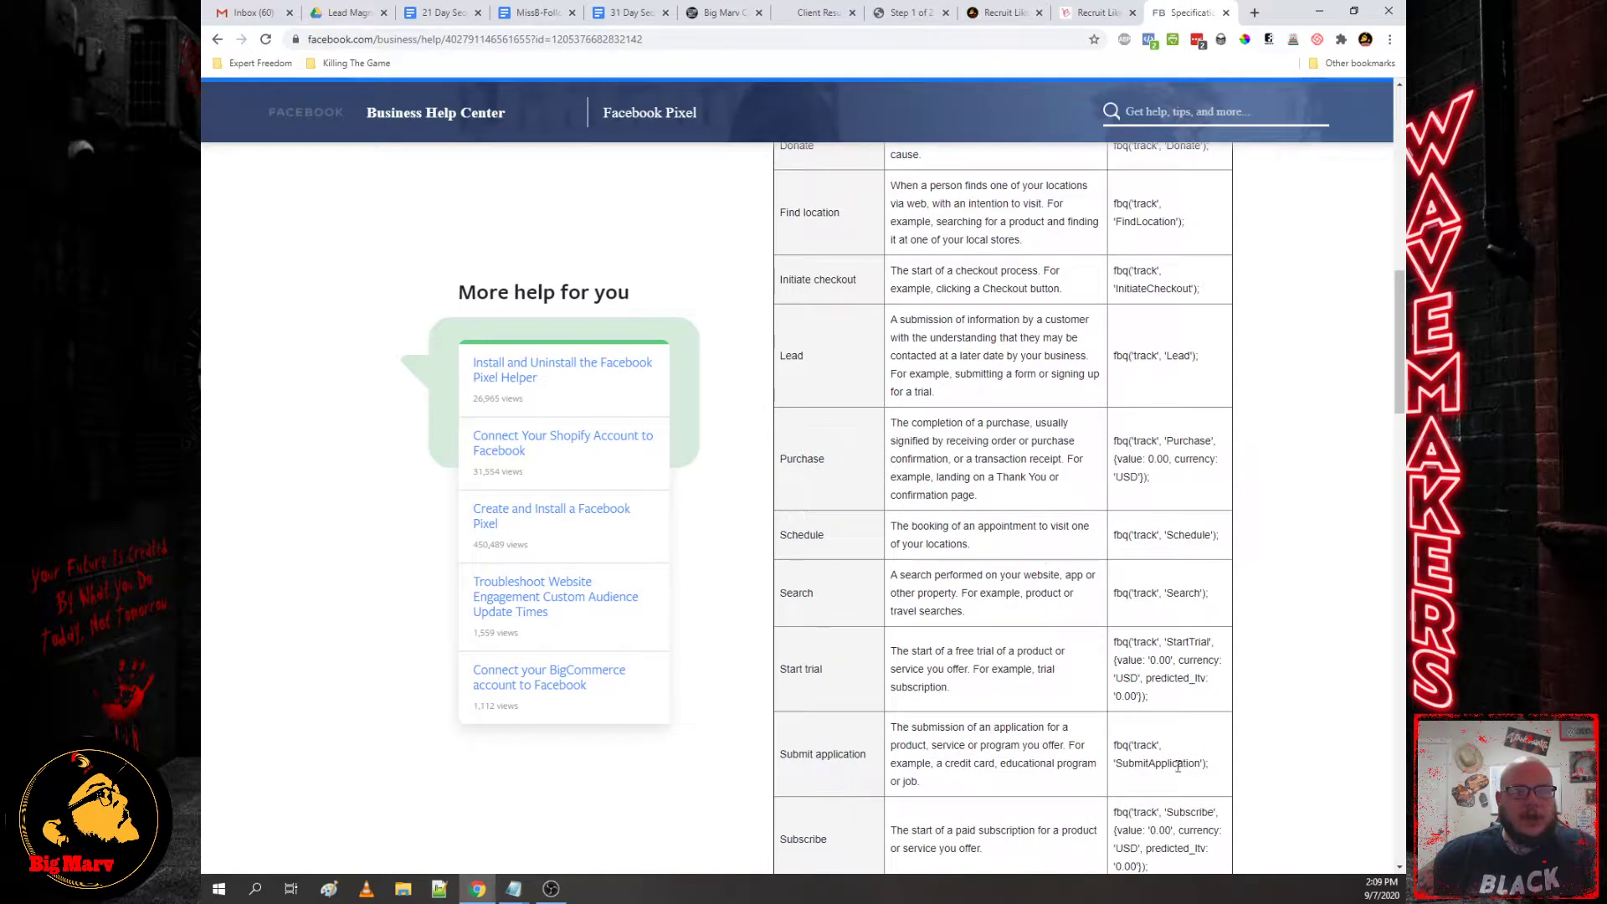
pyautogui.scroll(3, 922, 642)
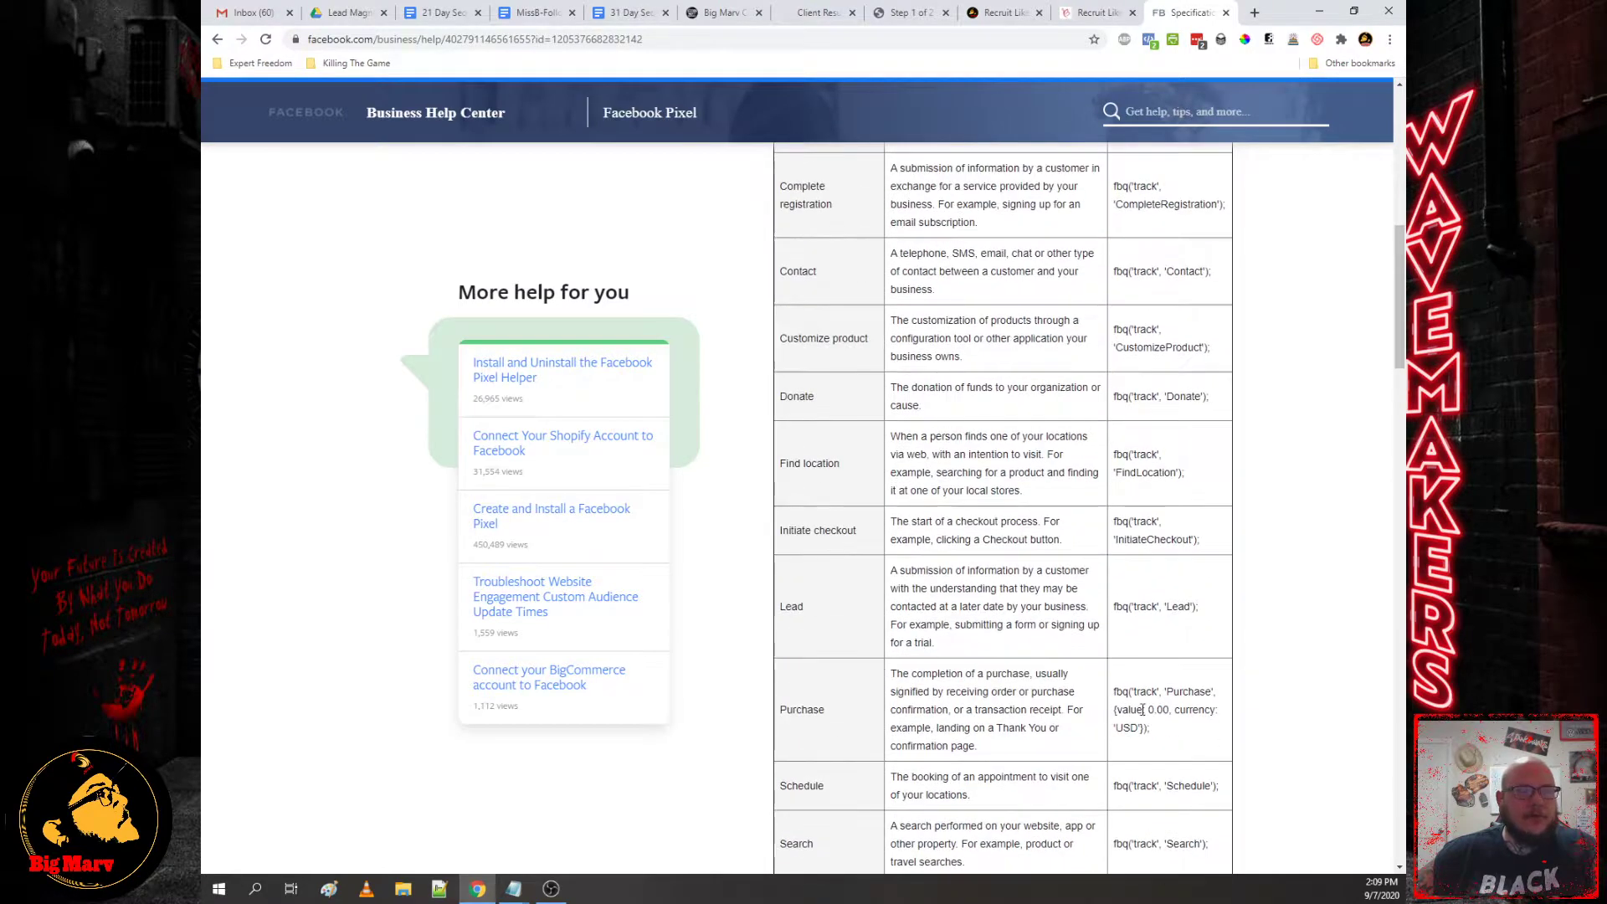
pyautogui.moveTo(1155, 729); pyautogui.dragTo(1120, 688)
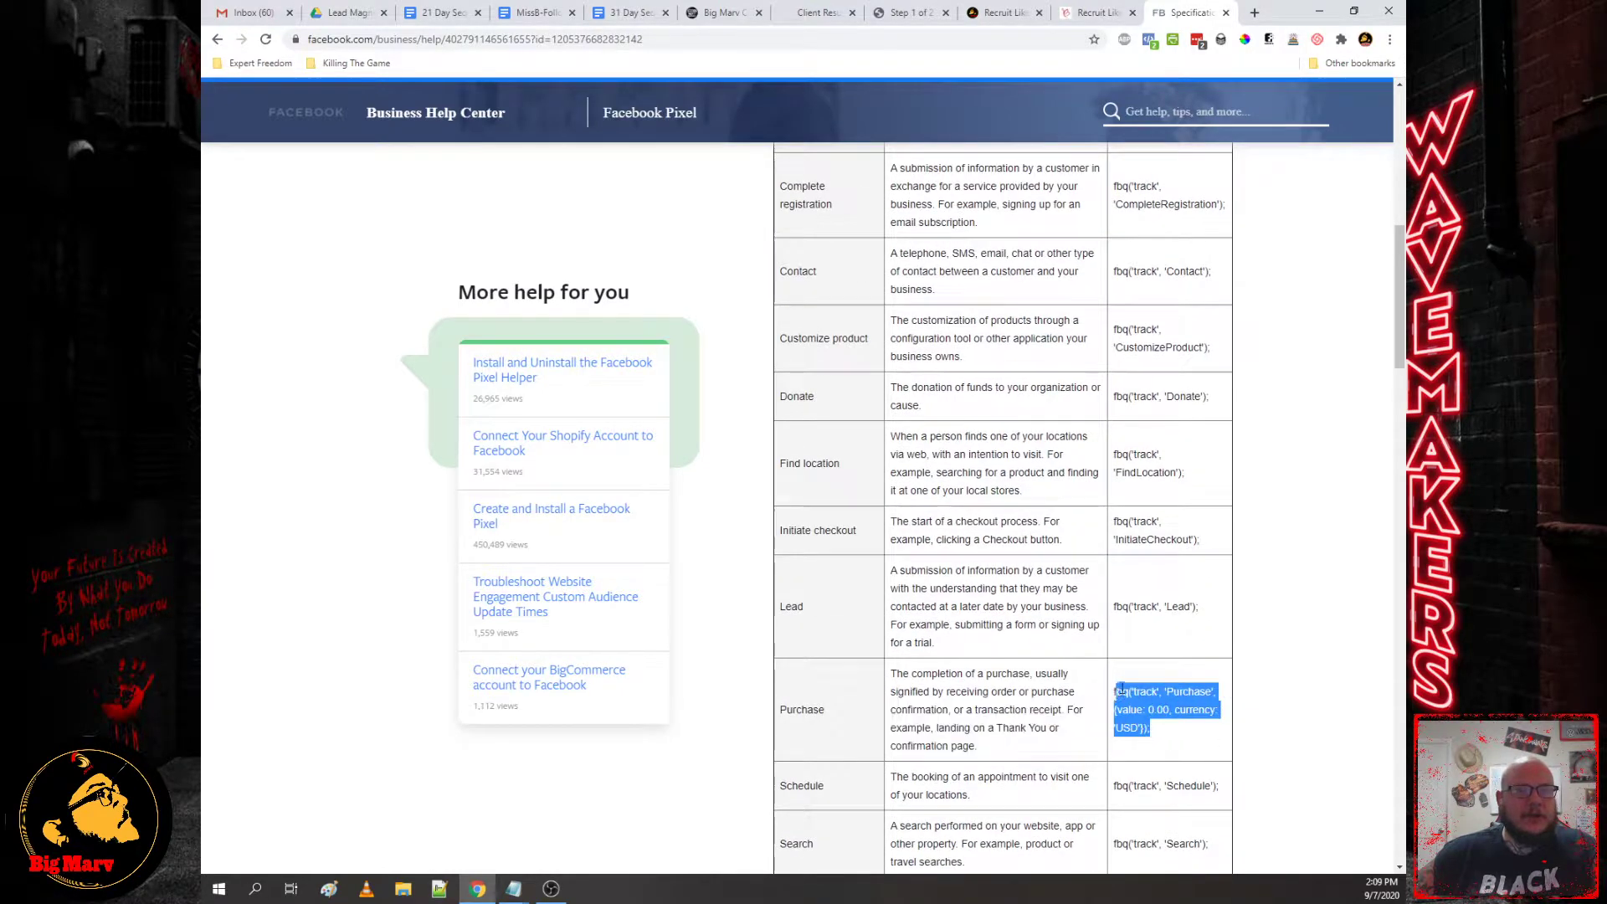
pyautogui.click(1152, 710)
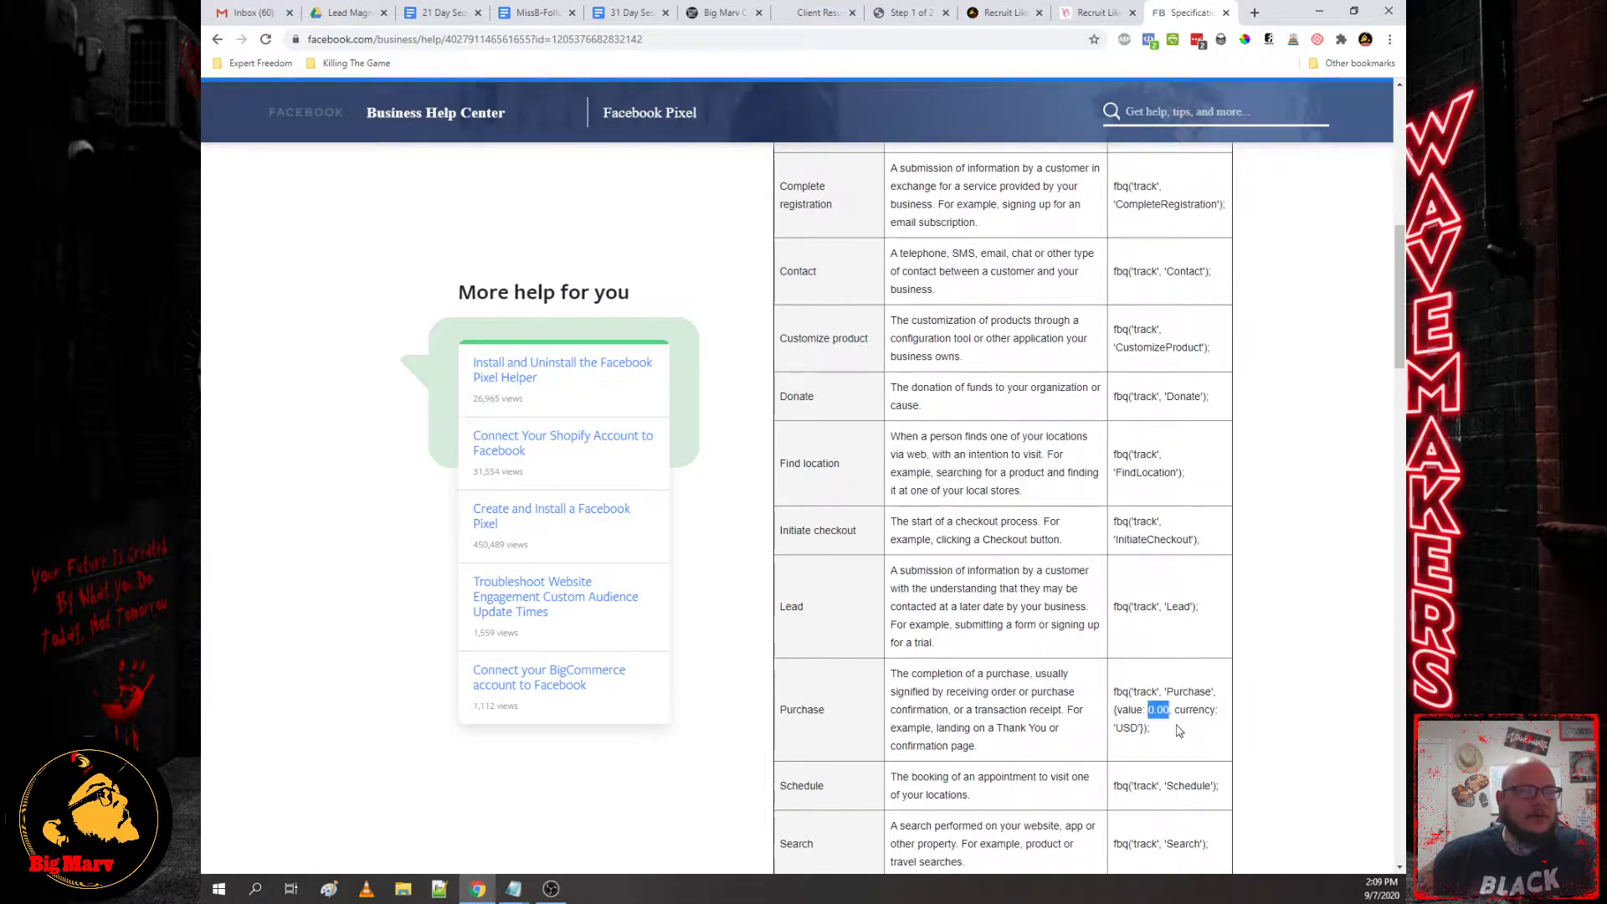
pyautogui.scroll(3, 1181, 741)
pyautogui.scroll(-3, 1162, 784)
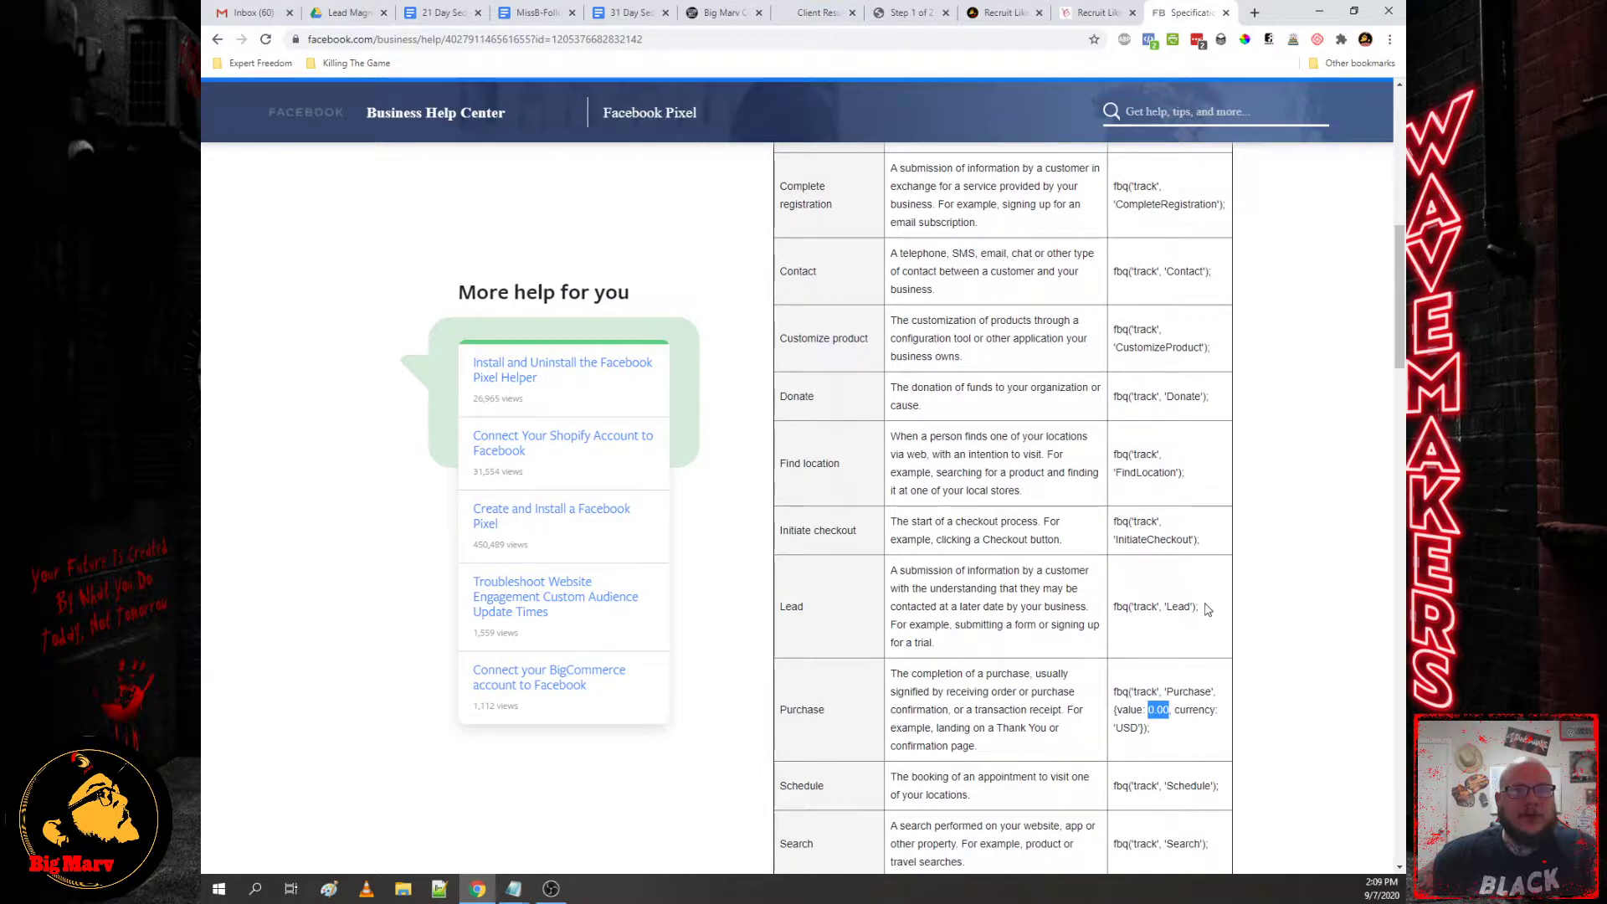
pyautogui.scroll(3, 1208, 609)
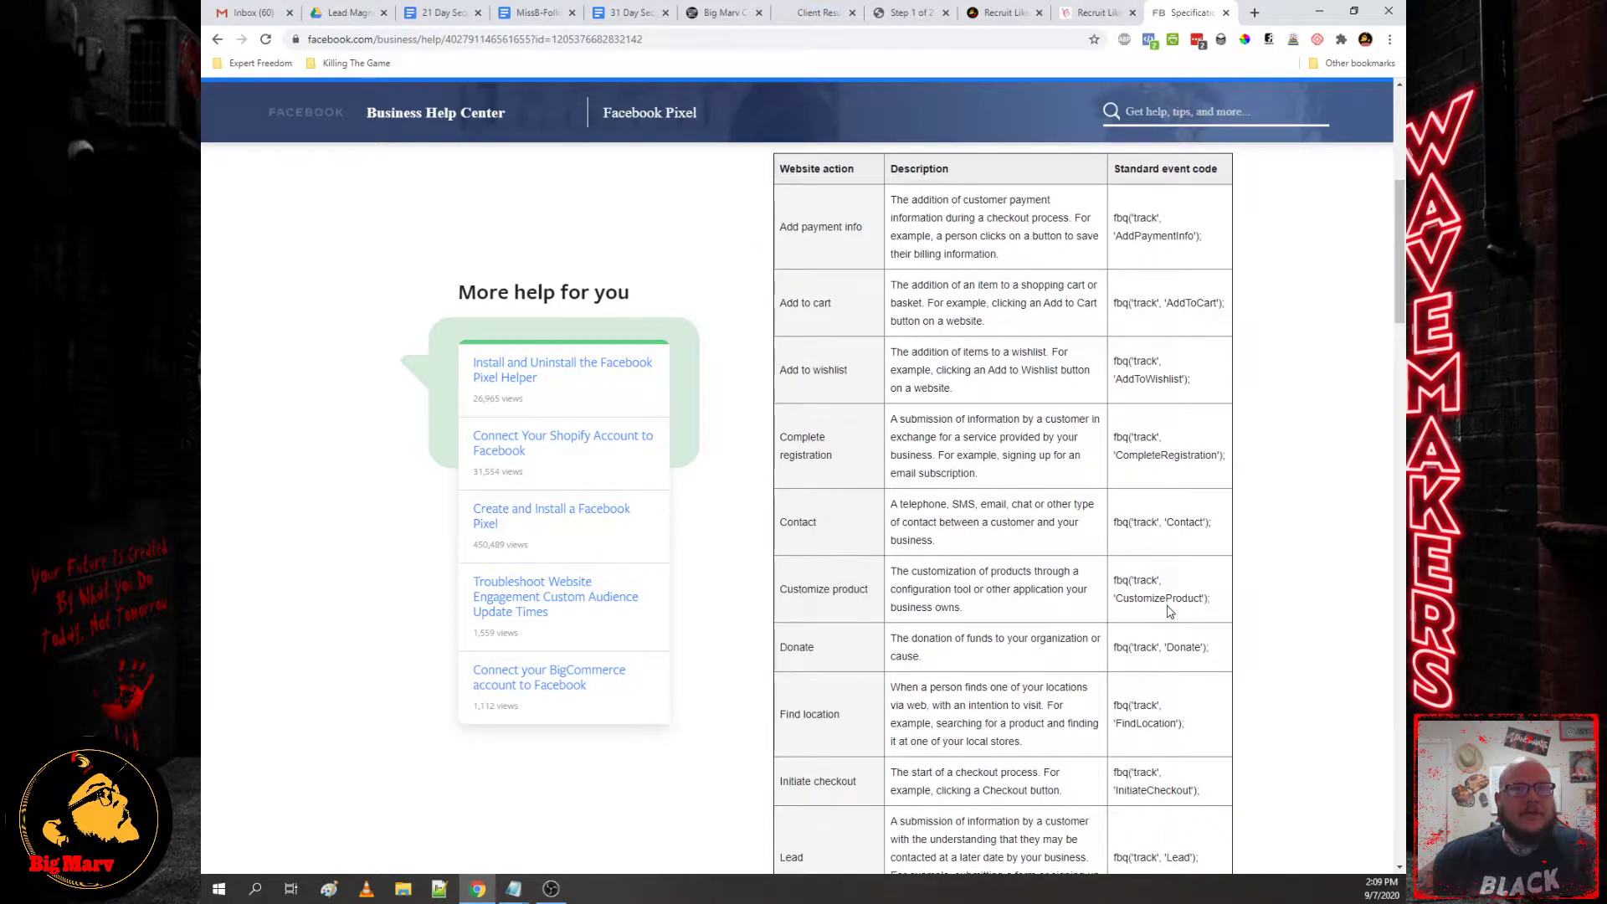
pyautogui.scroll(3, 1169, 611)
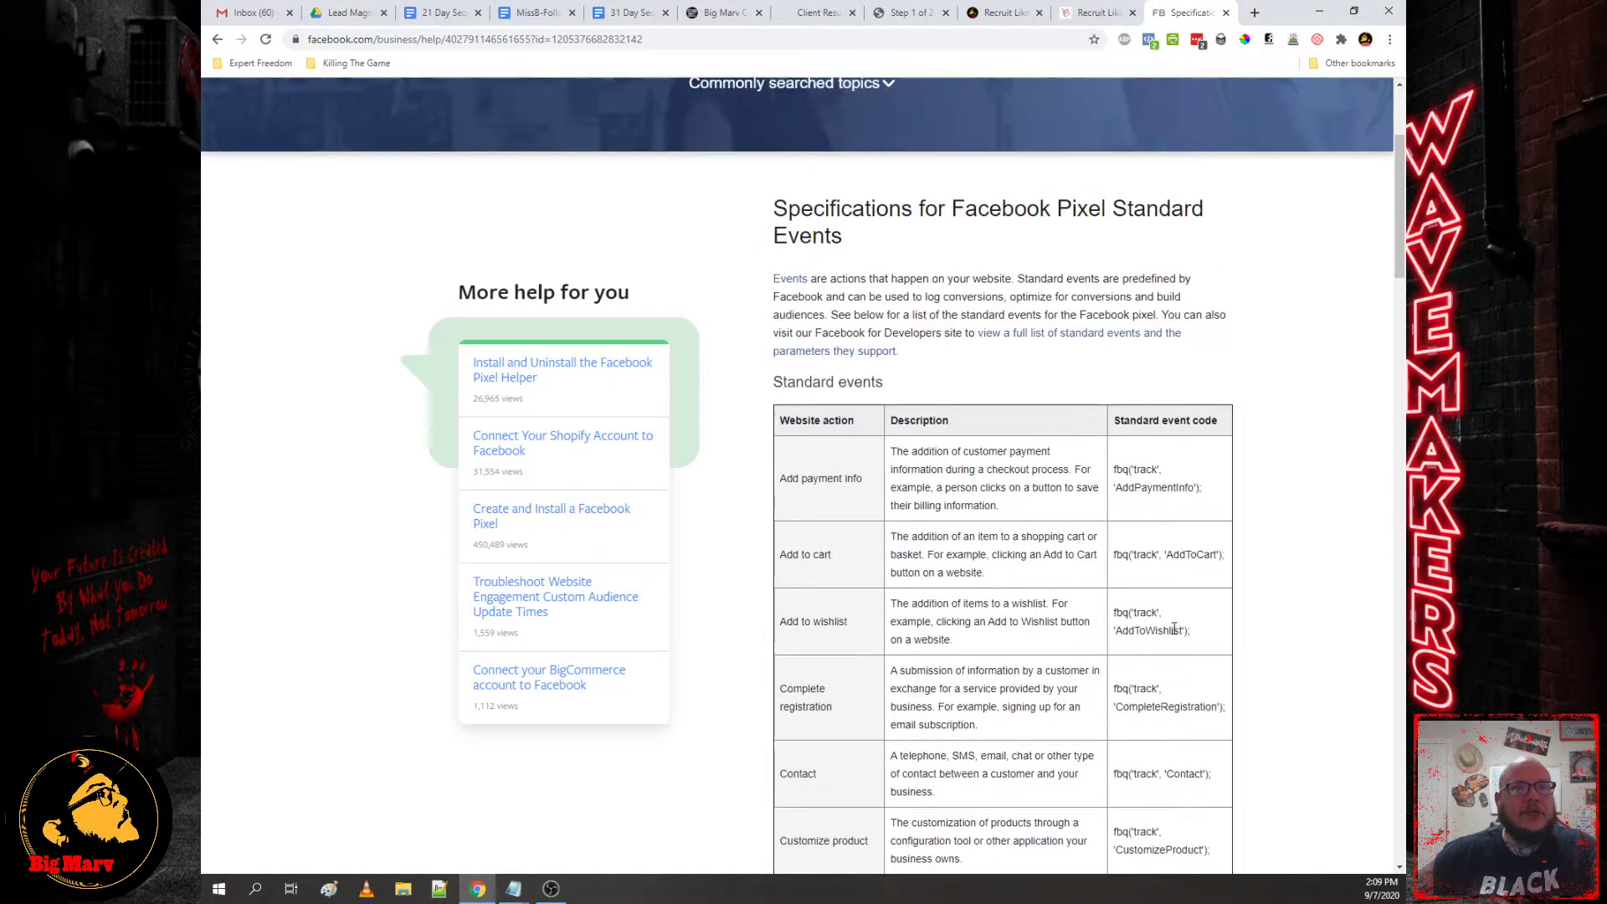
pyautogui.click(730, 14)
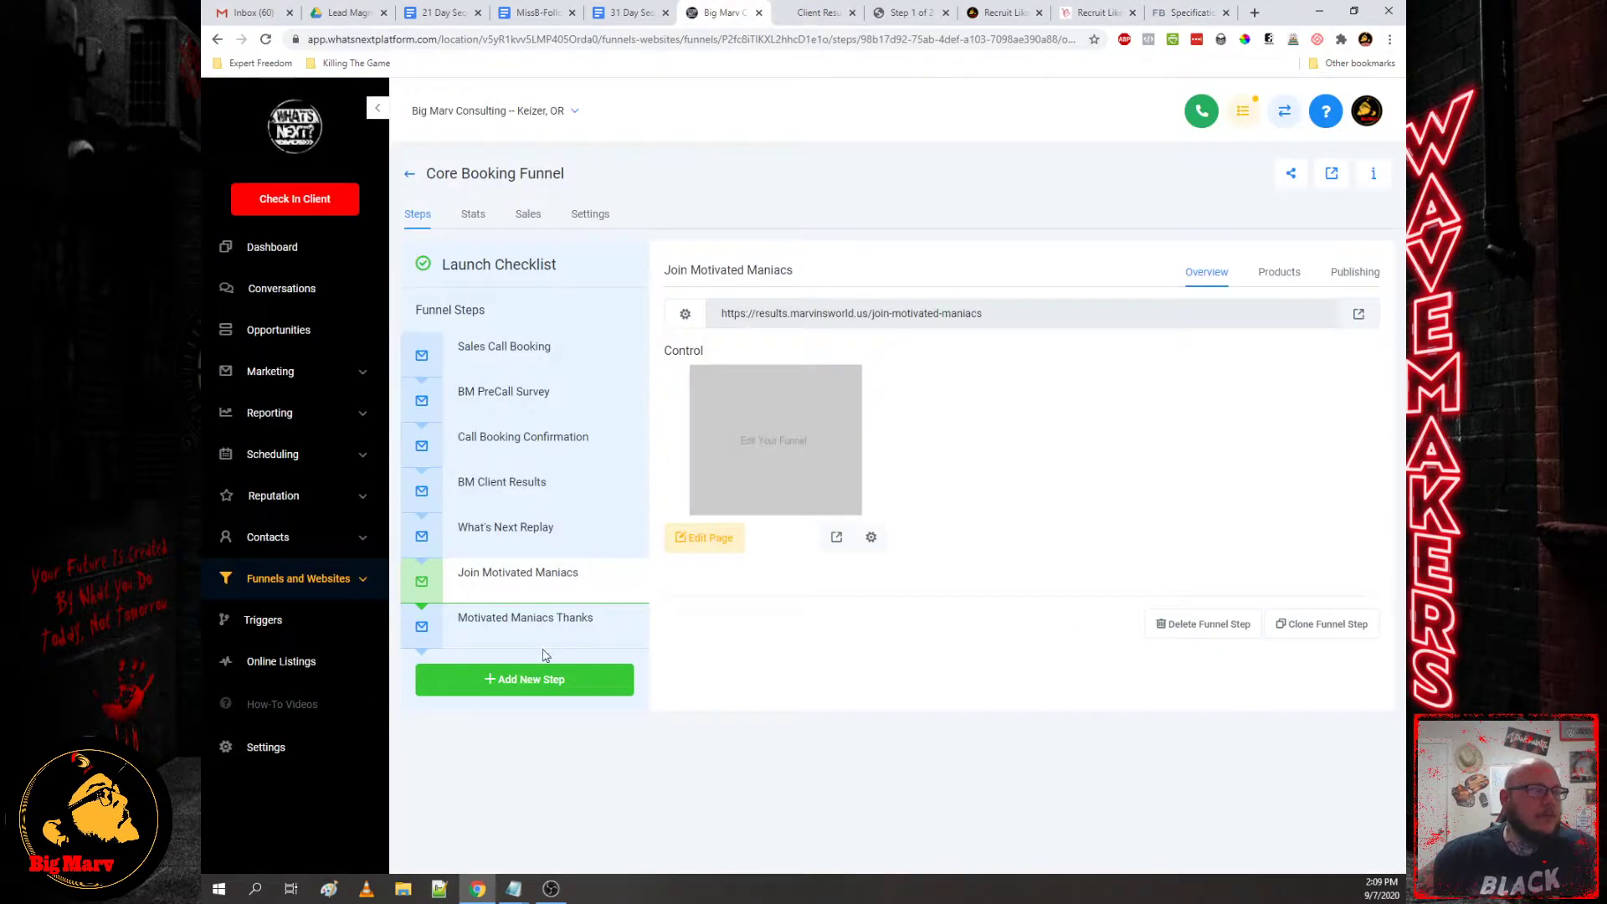
# Step: Open the Dual Funnel System Template funnel from the Funnels list and scroll its steps
pyautogui.click(411, 176)
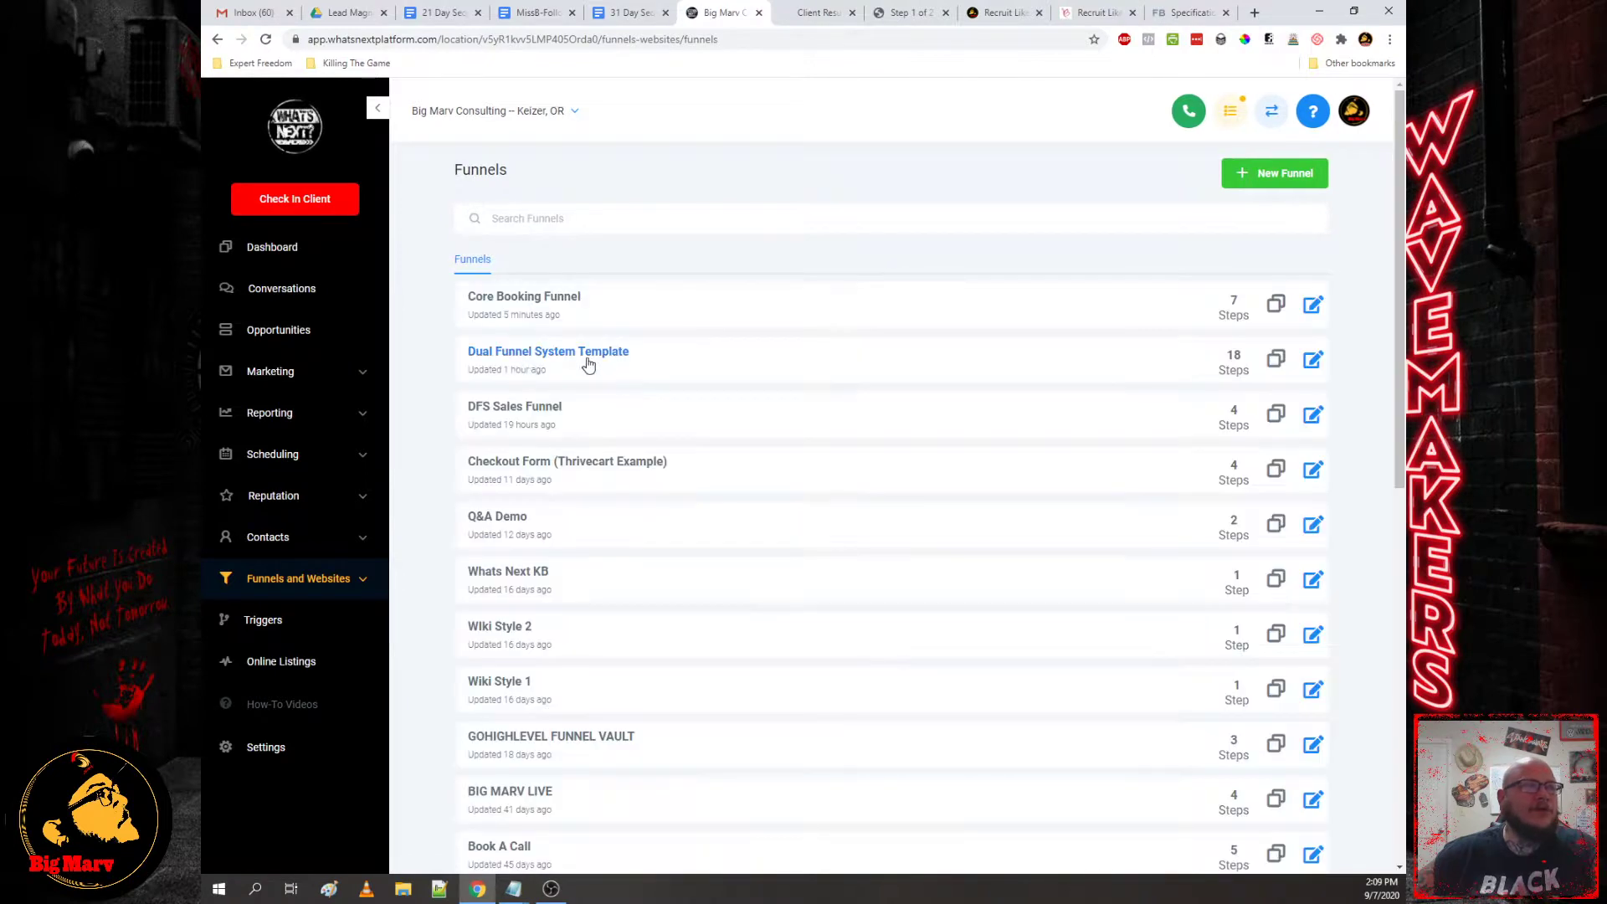
pyautogui.click(610, 353)
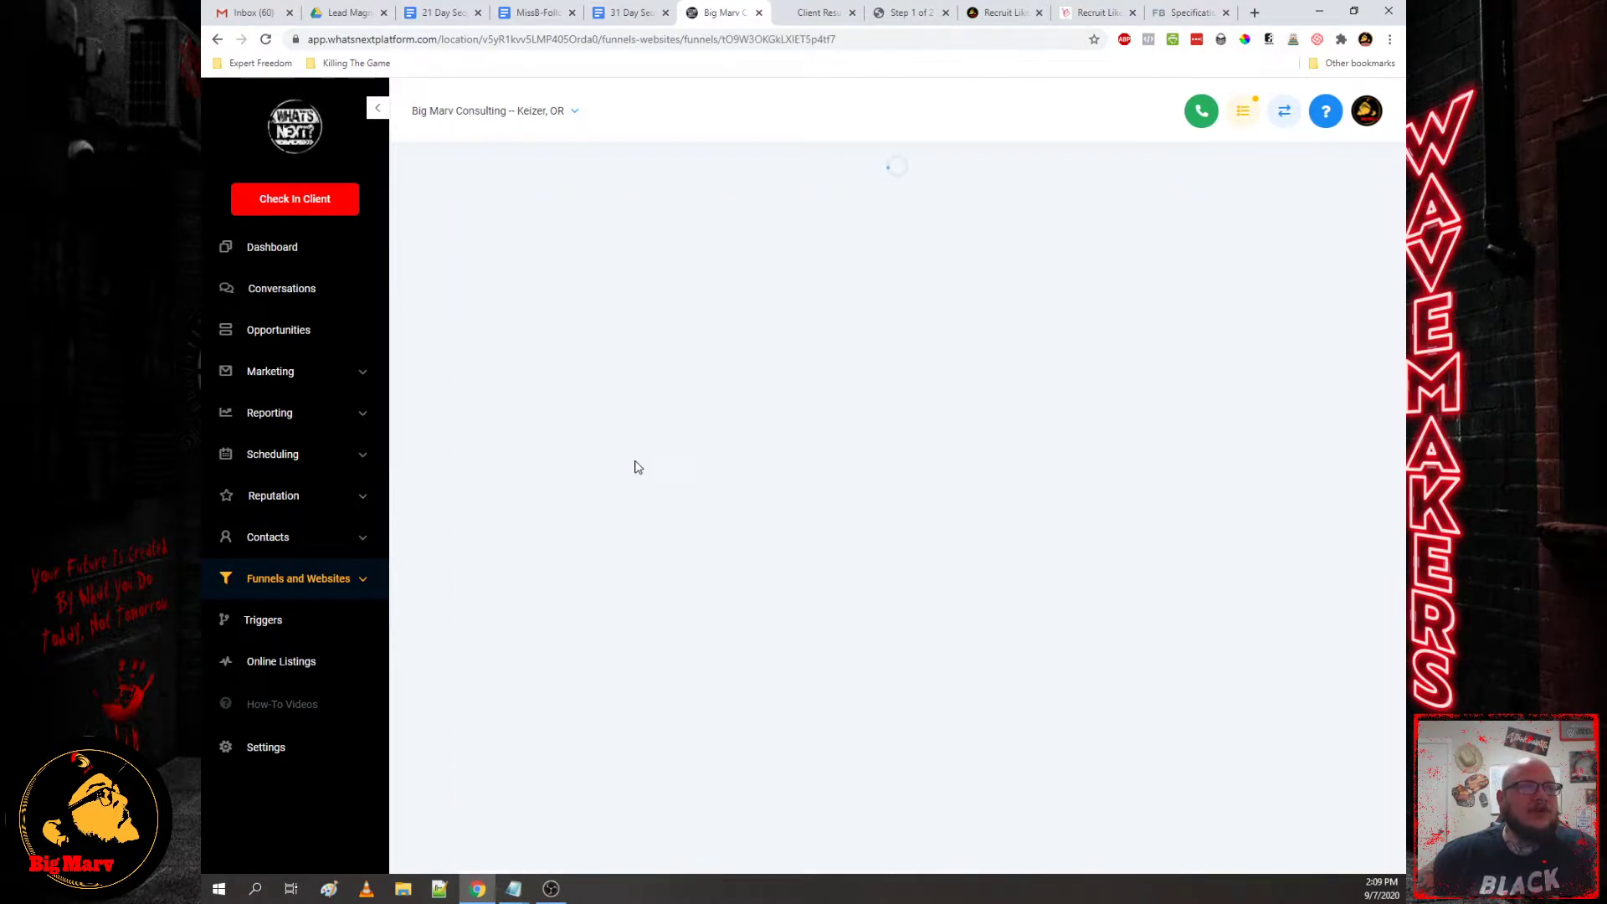
pyautogui.scroll(-3, 523, 443)
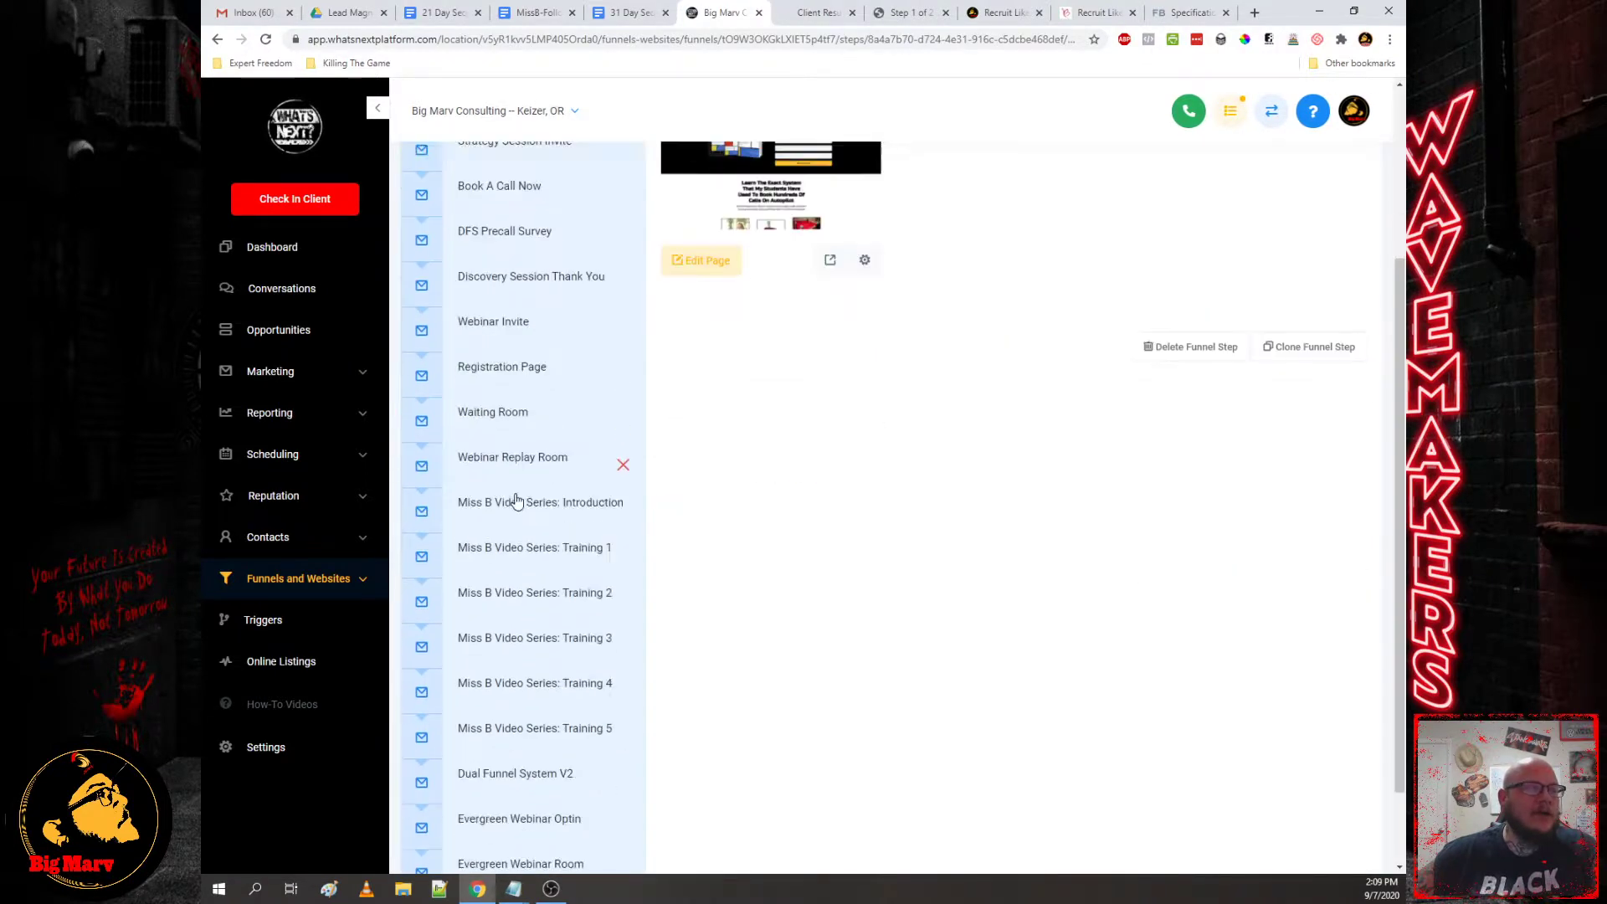
pyautogui.scroll(-2, 510, 536)
pyautogui.scroll(1, 540, 636)
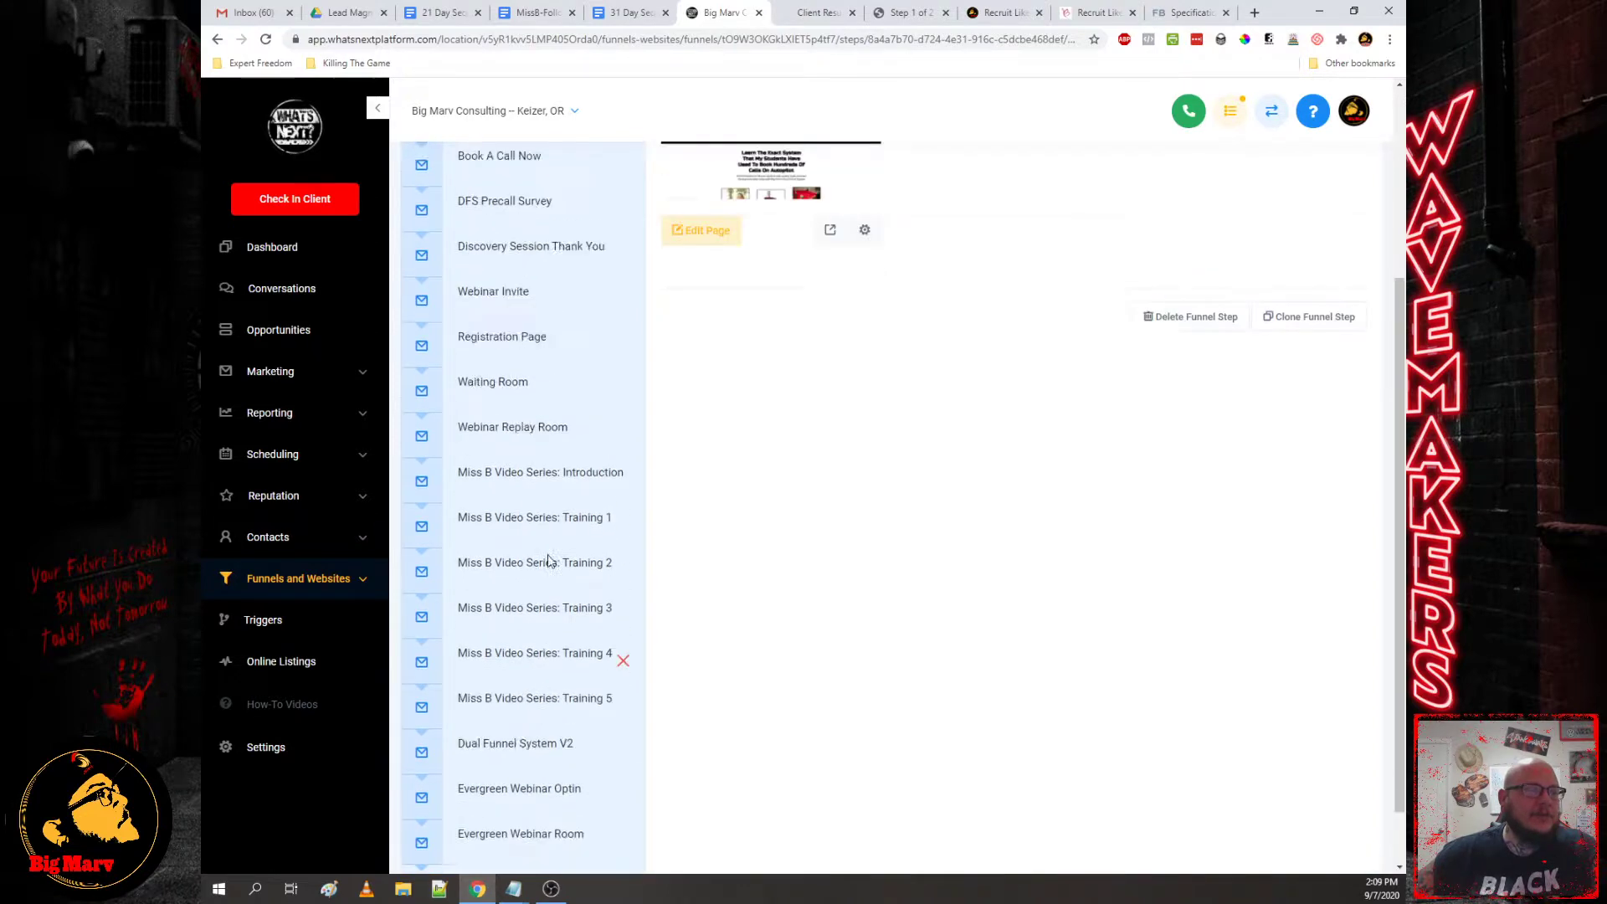
pyautogui.scroll(3, 549, 561)
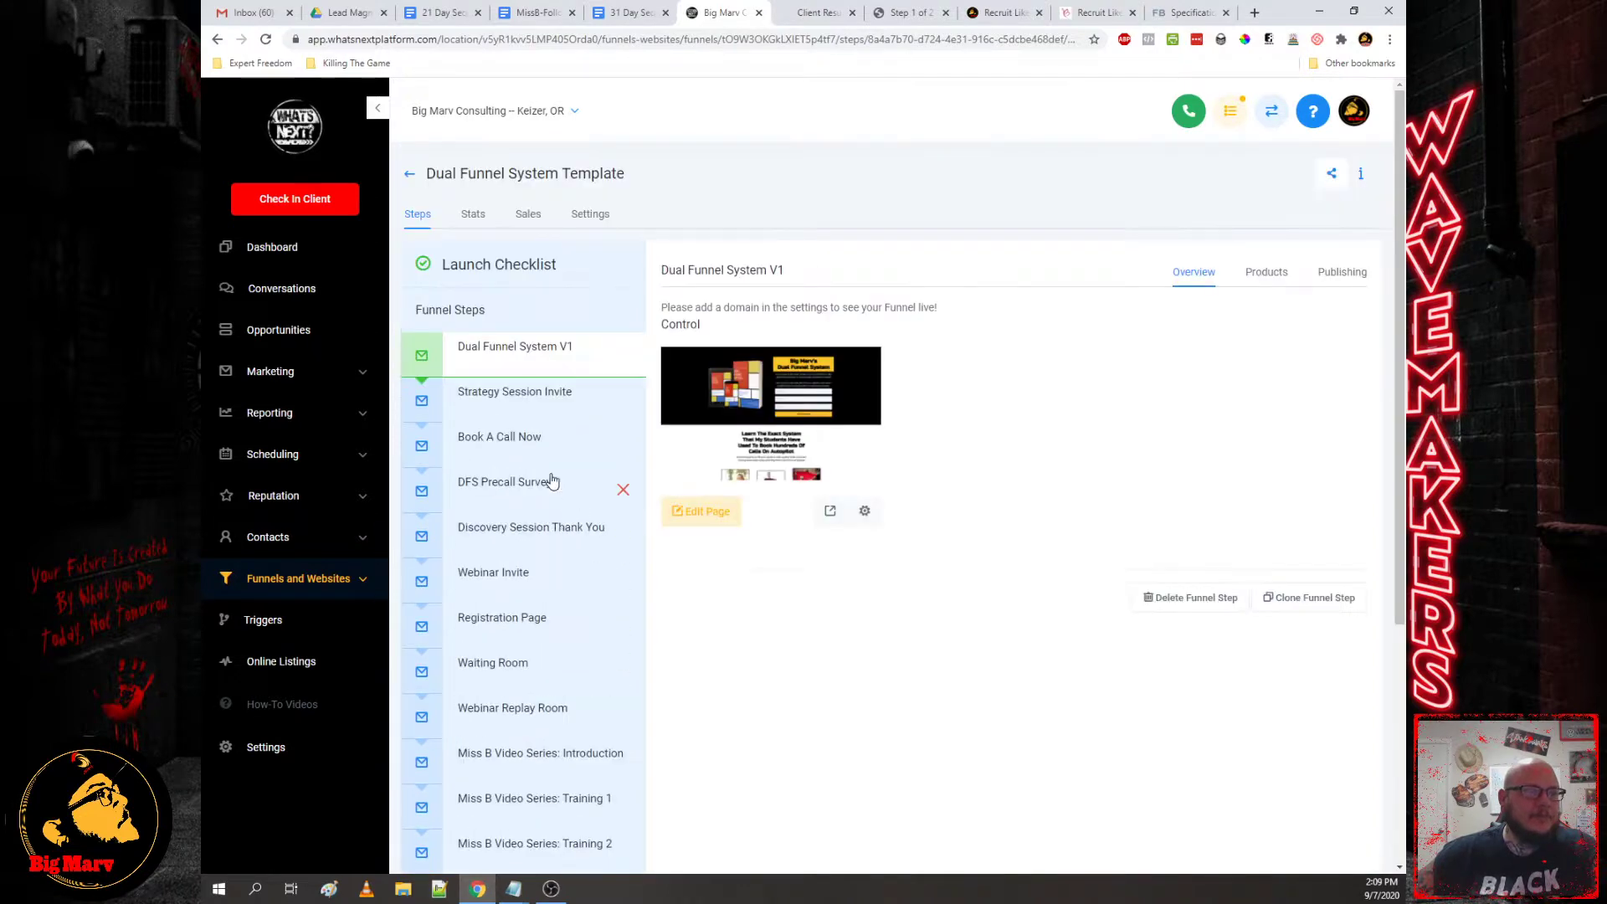
pyautogui.click(1183, 16)
pyautogui.scroll(-10, 1195, 487)
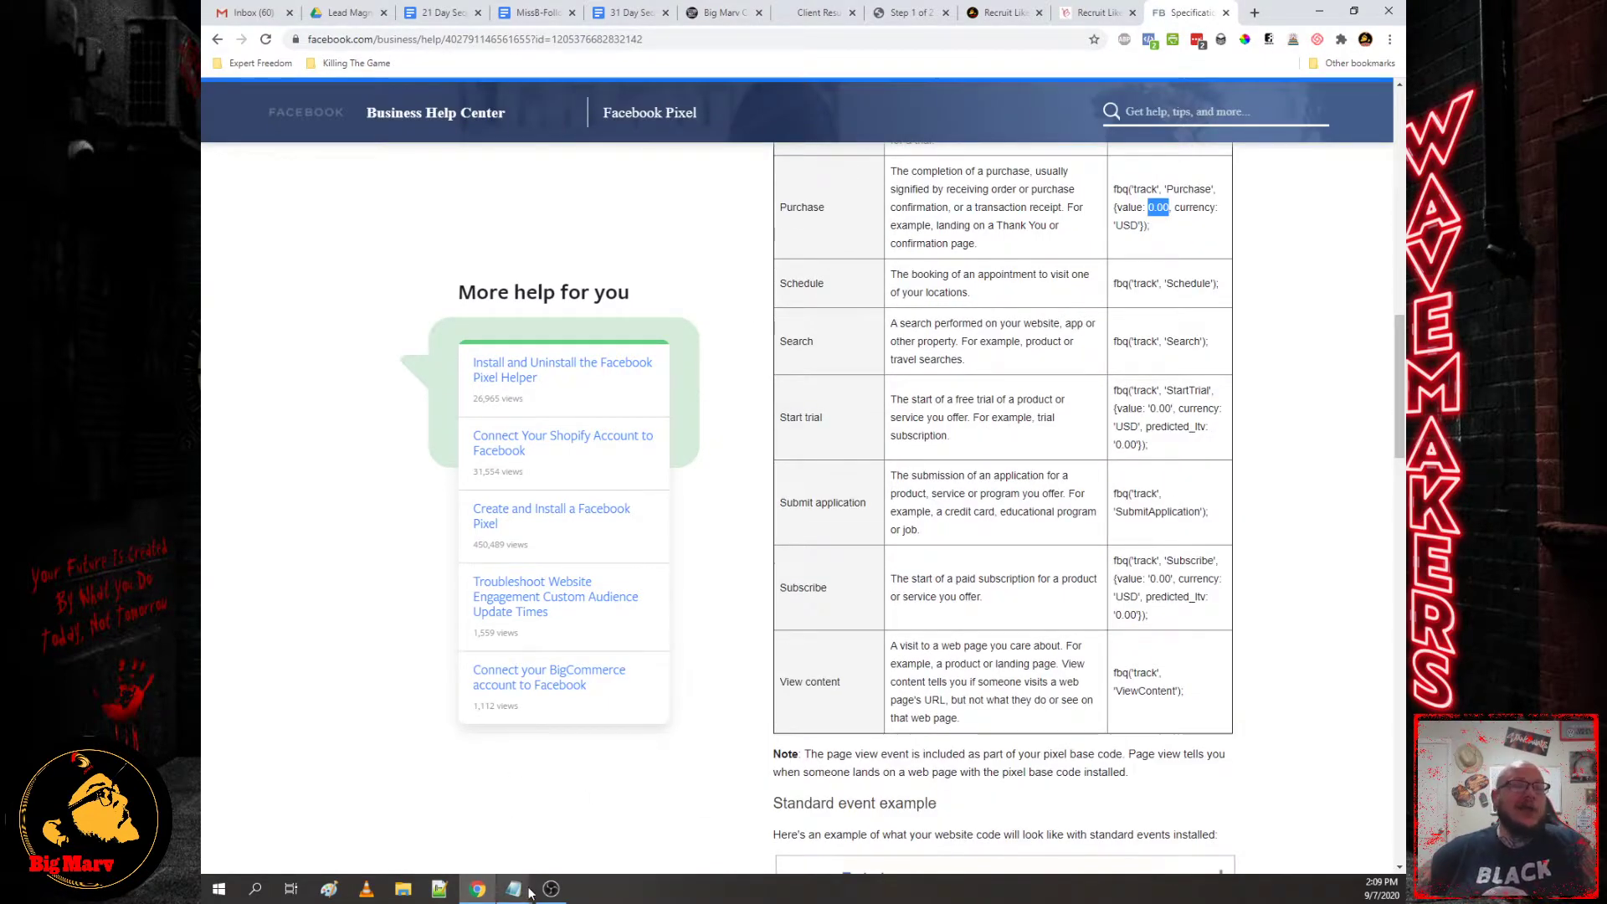
pyautogui.moveTo(514, 889)
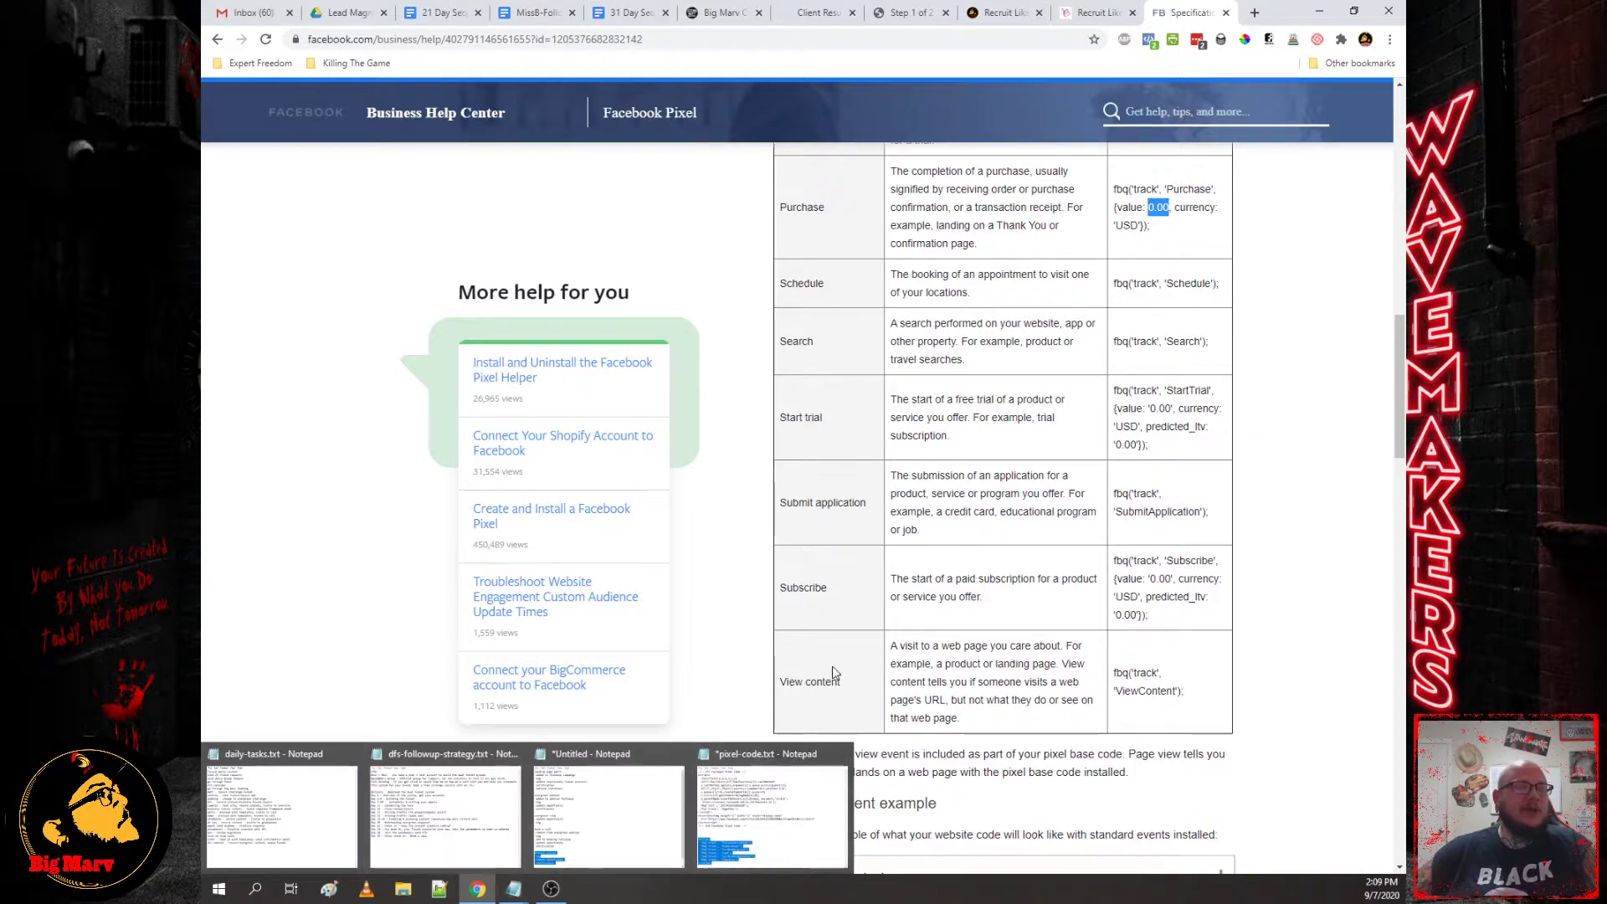
pyautogui.click(753, 416)
pyautogui.scroll(15, 756, 433)
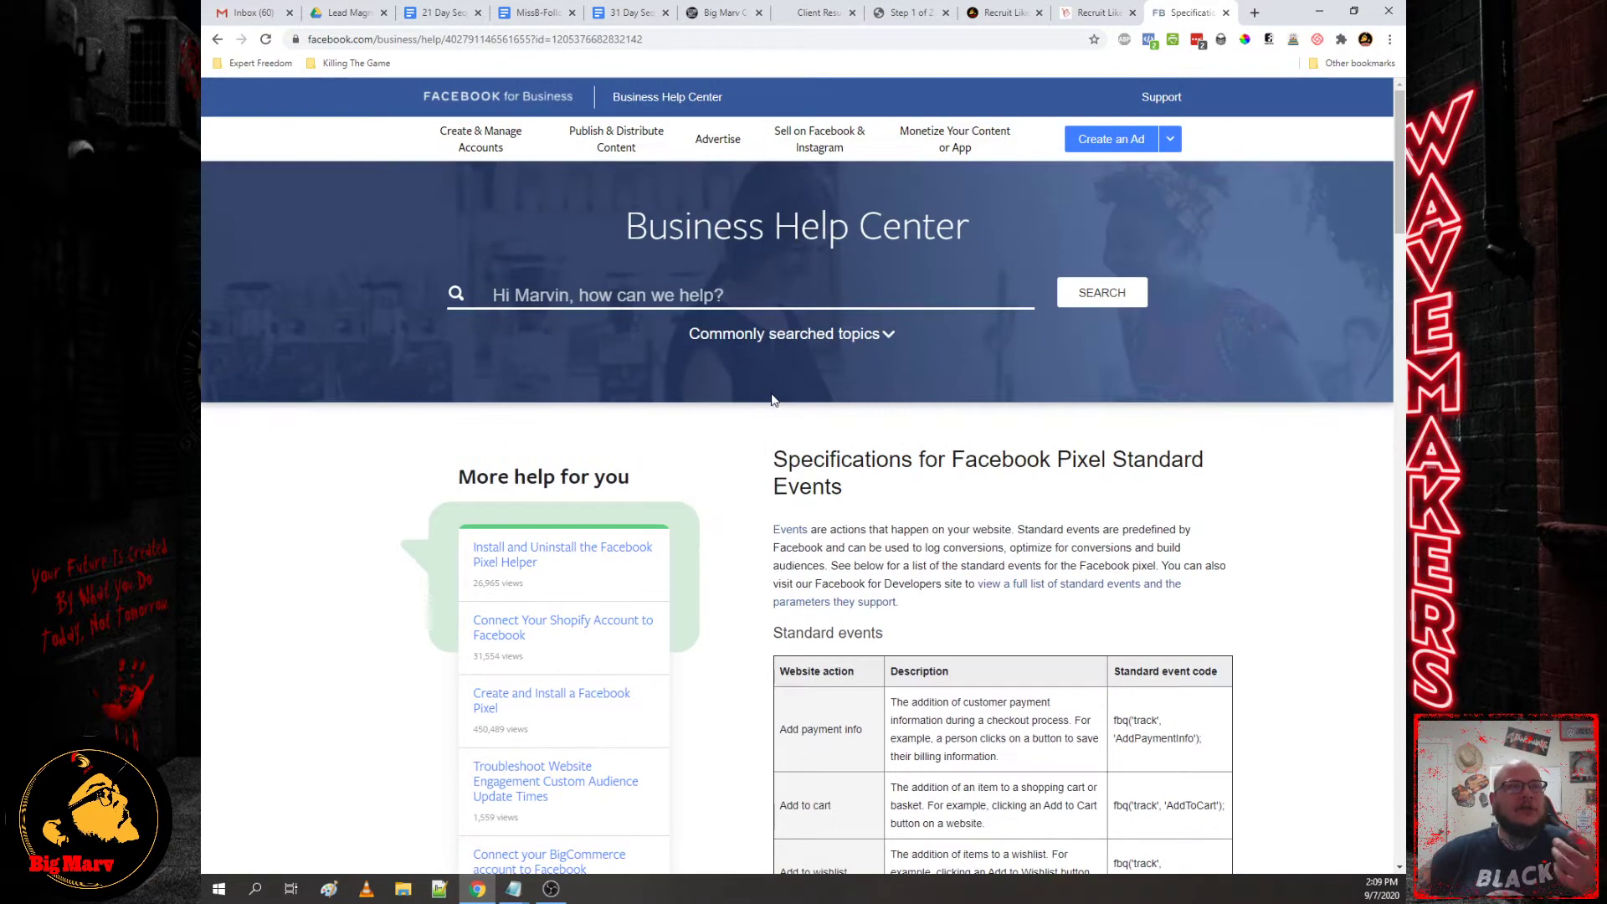
# Step: Scroll the Dual Funnel System Template steps from Dual Funnel System V1 to Evergreen Webinar Room
pyautogui.click(732, 22)
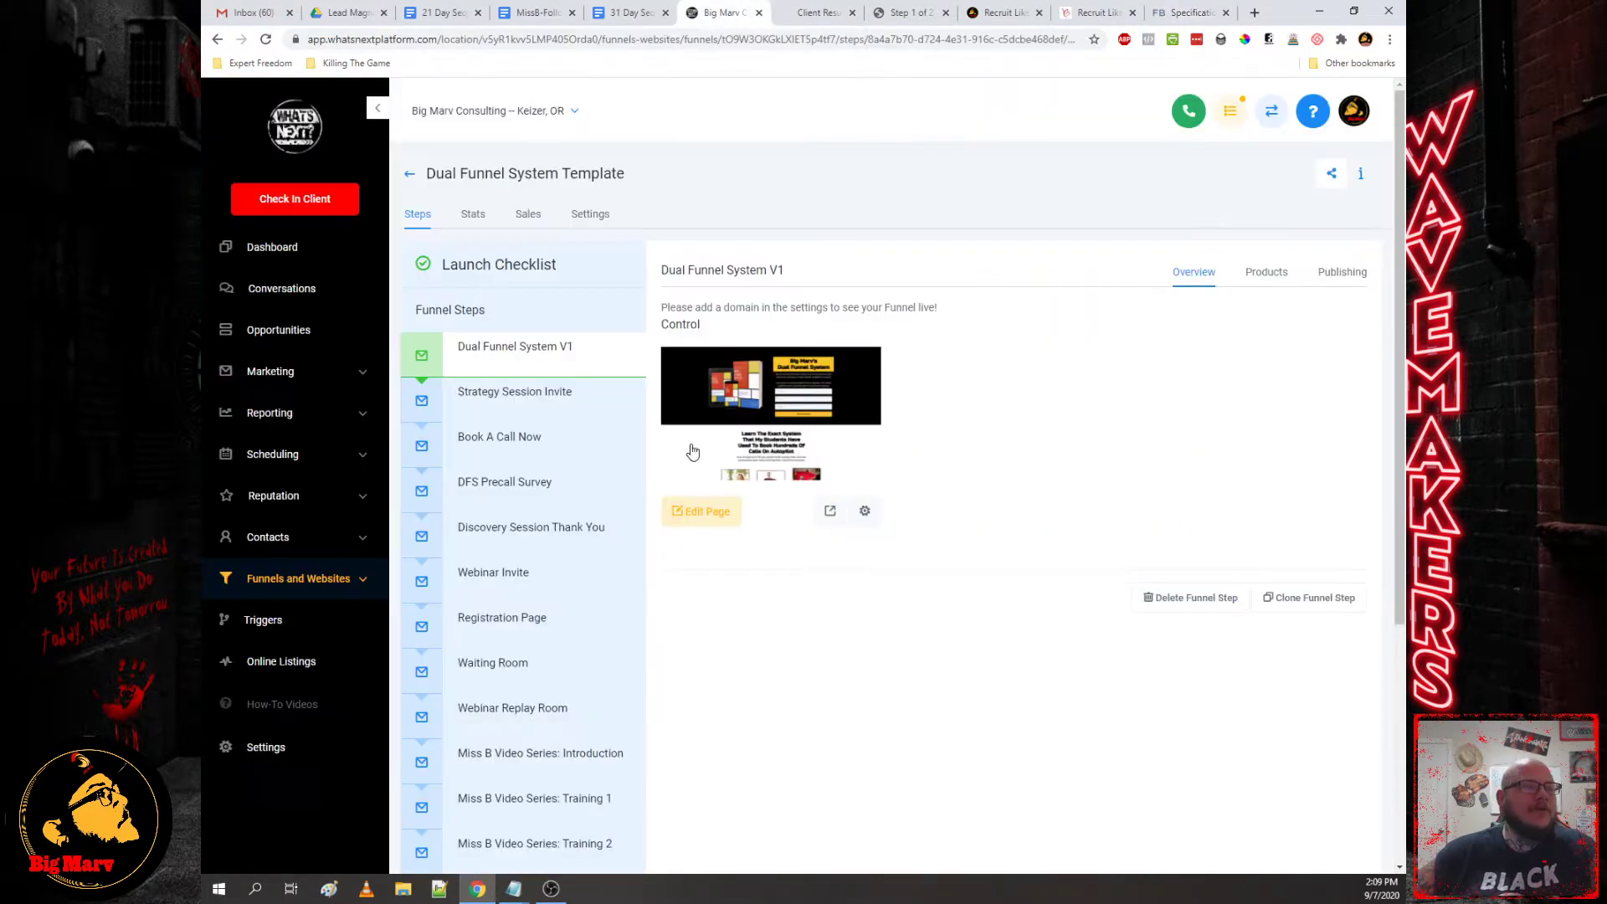
pyautogui.scroll(-4, 506, 531)
pyautogui.scroll(4, 552, 631)
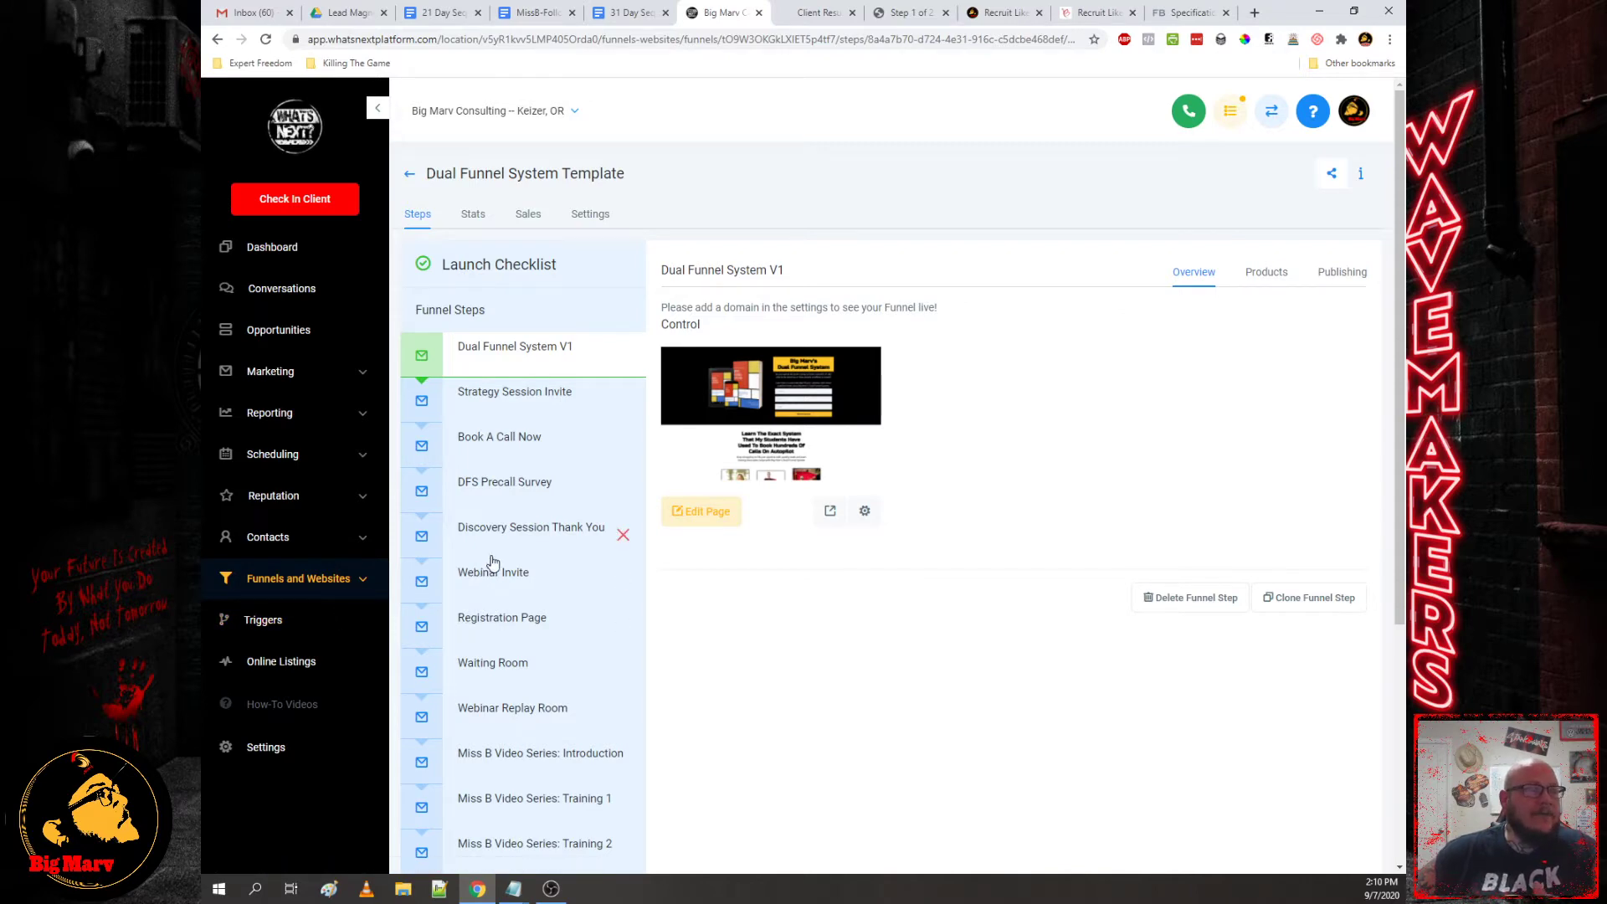
pyautogui.scroll(-5, 528, 624)
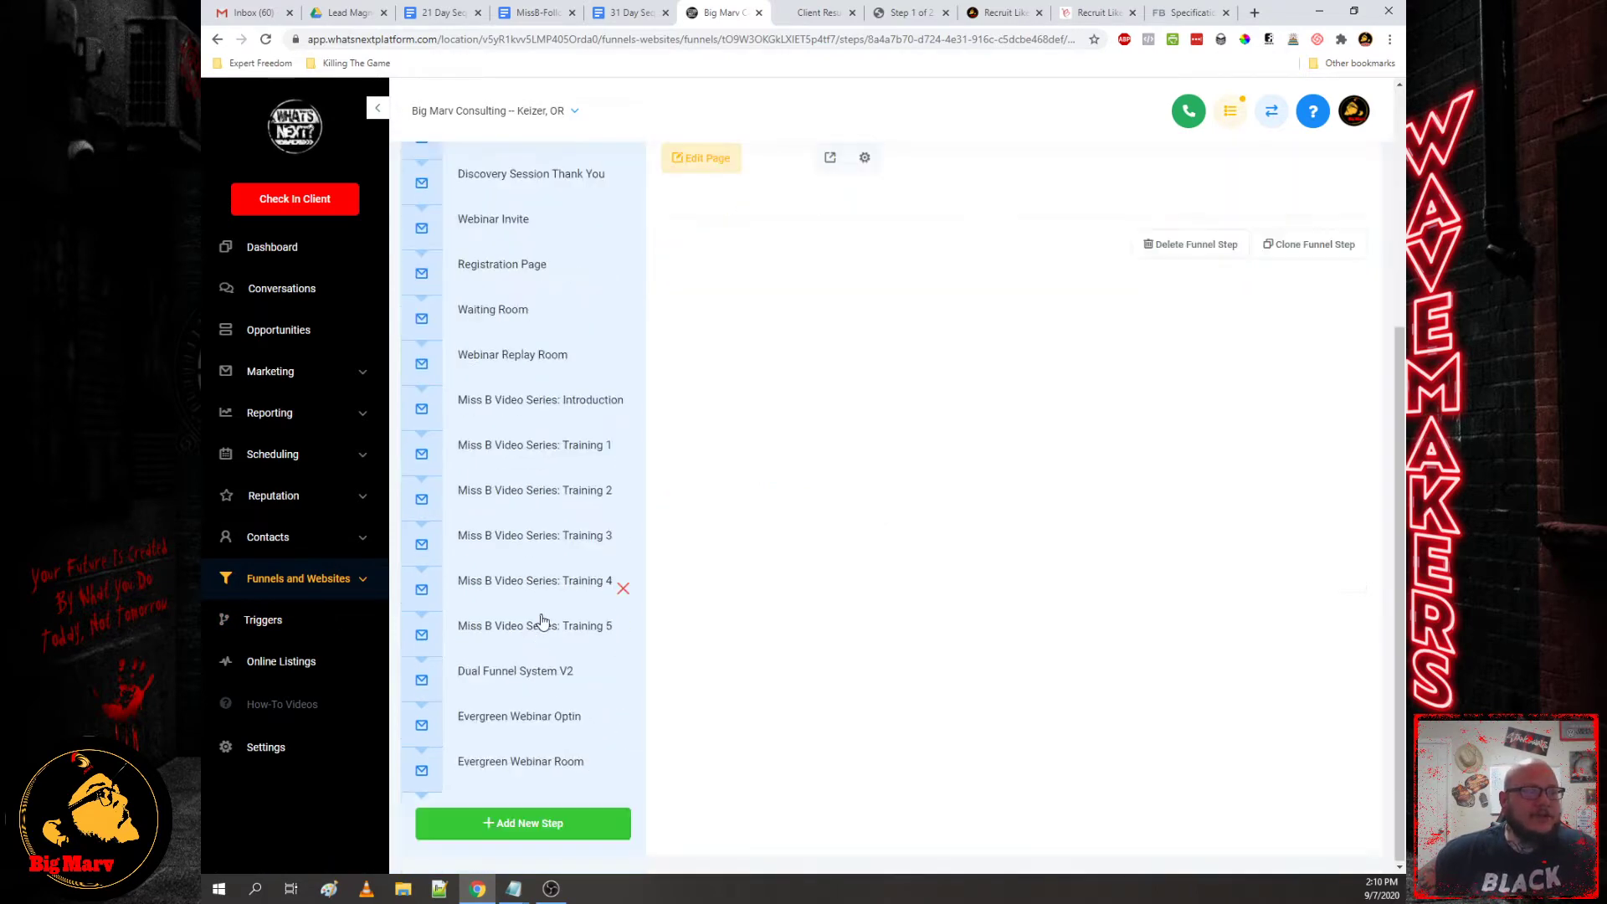